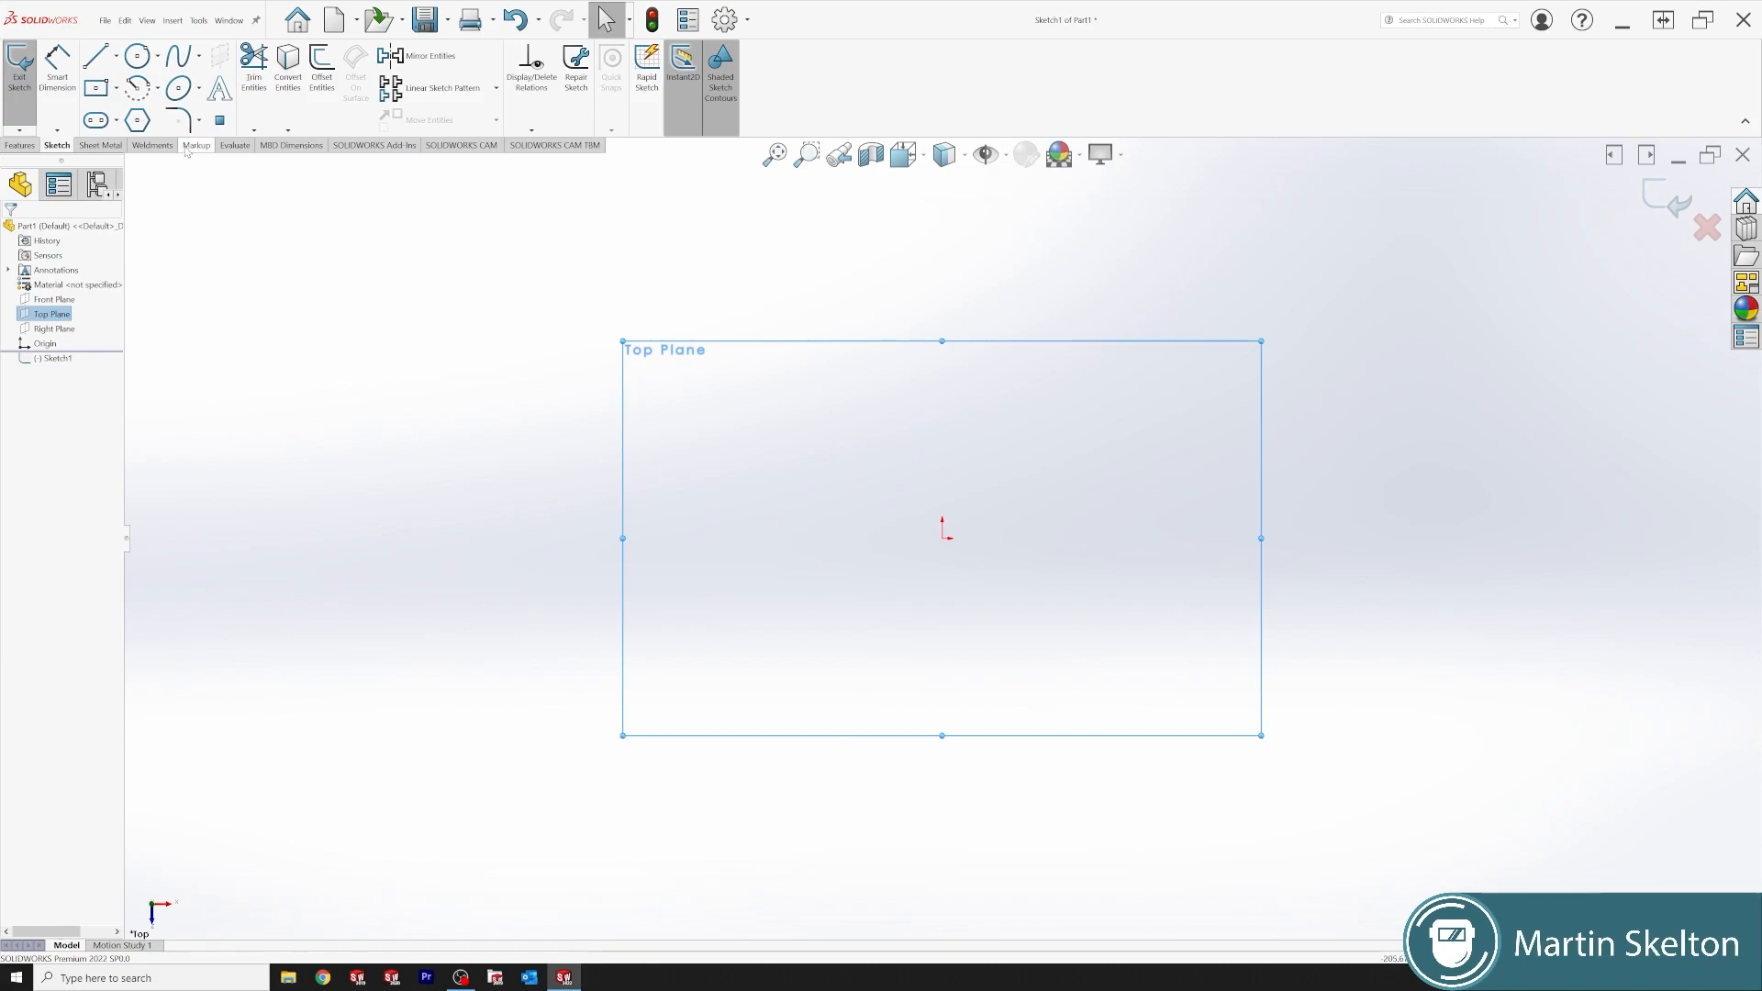
- Sketch a long horizontal line passing through the origin on the Top Plane
click(95, 55)
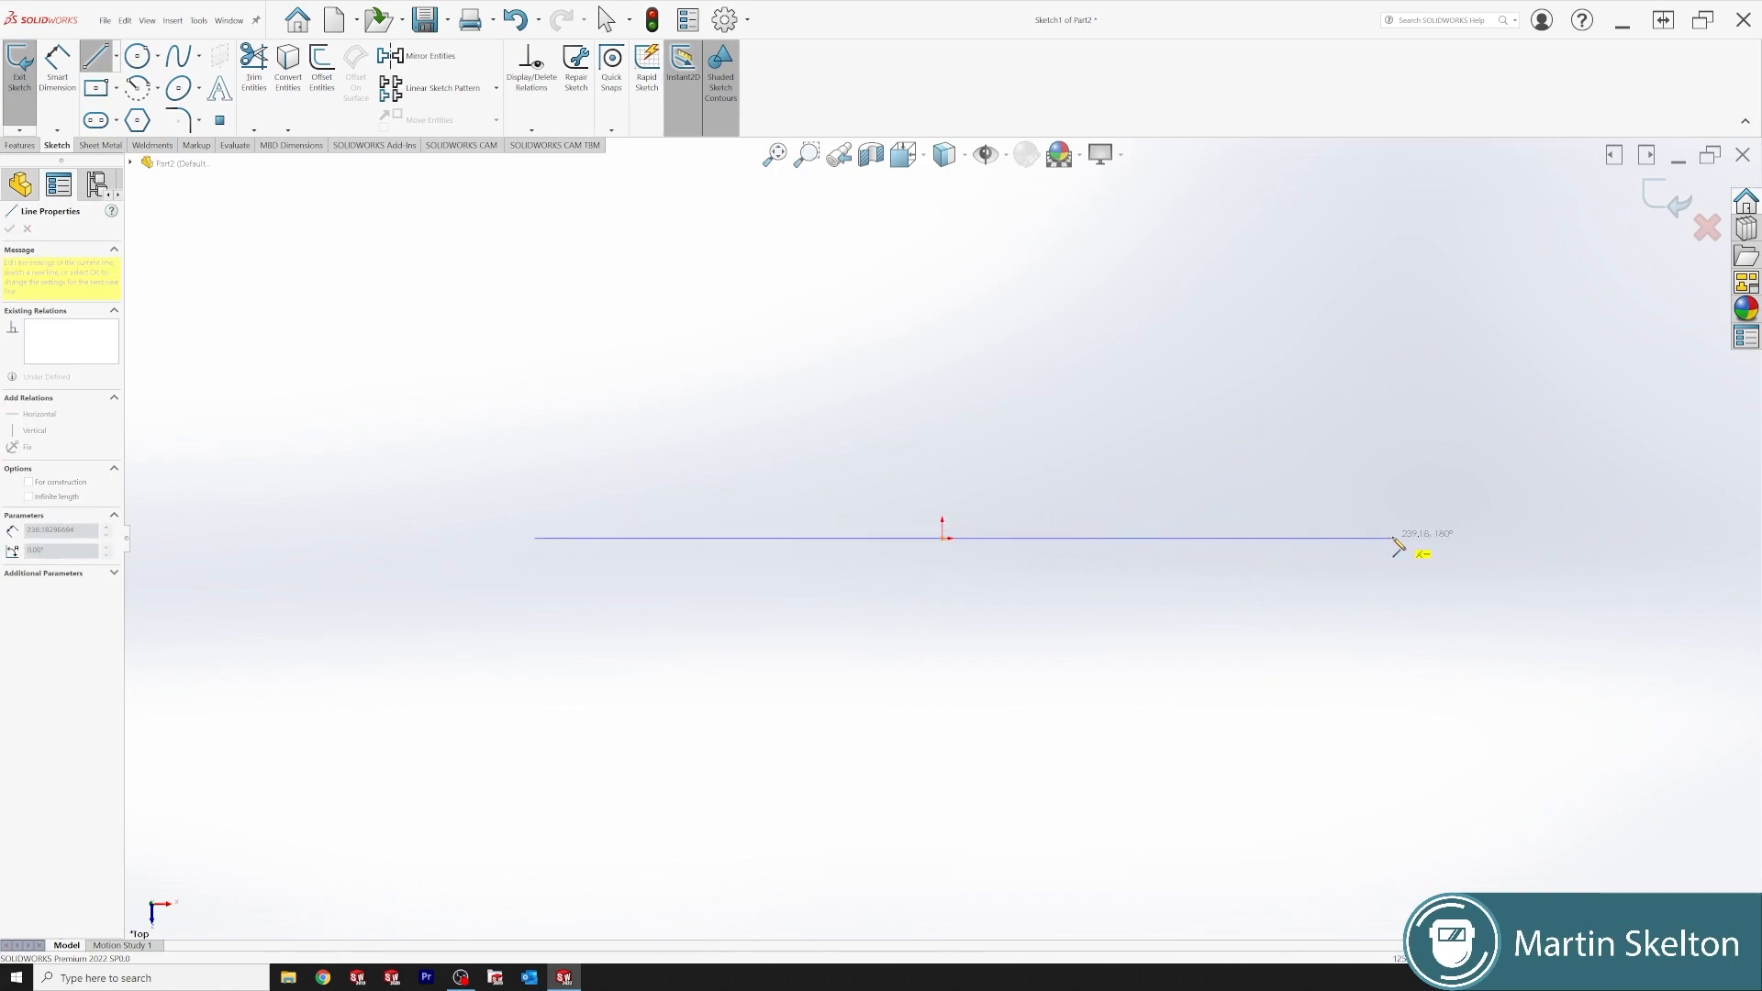
click(1384, 538)
right_click(1386, 395)
click(1409, 404)
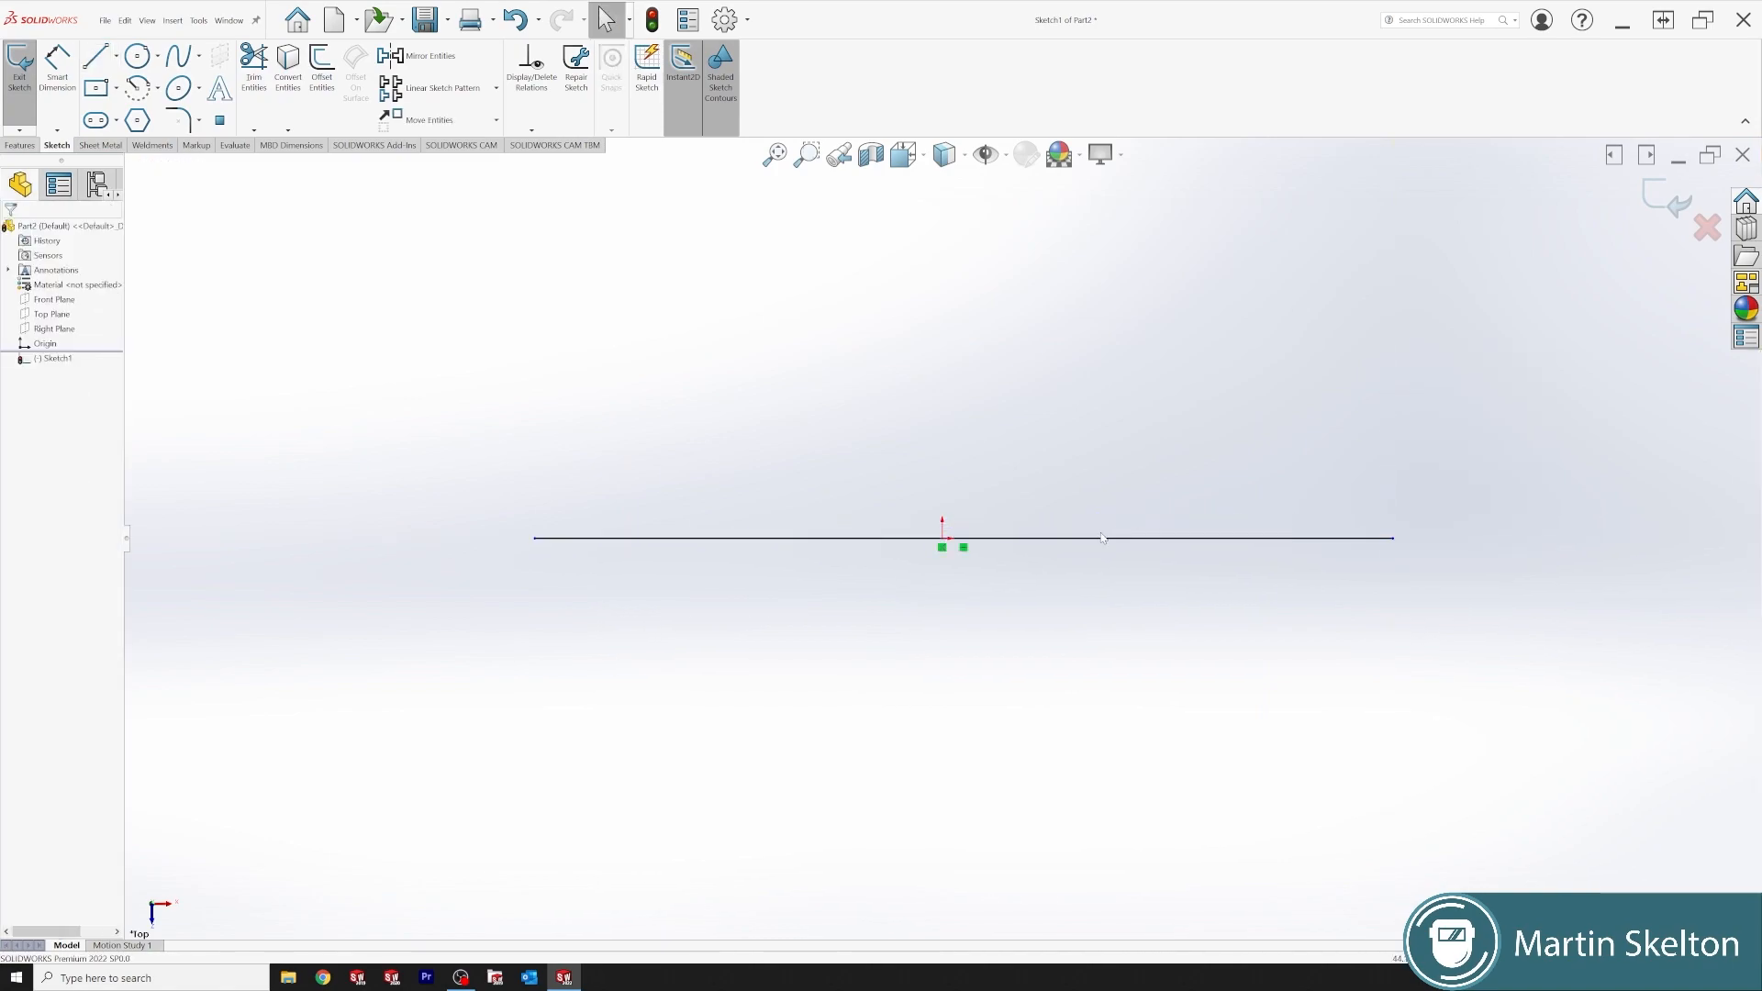
right_click(1102, 539)
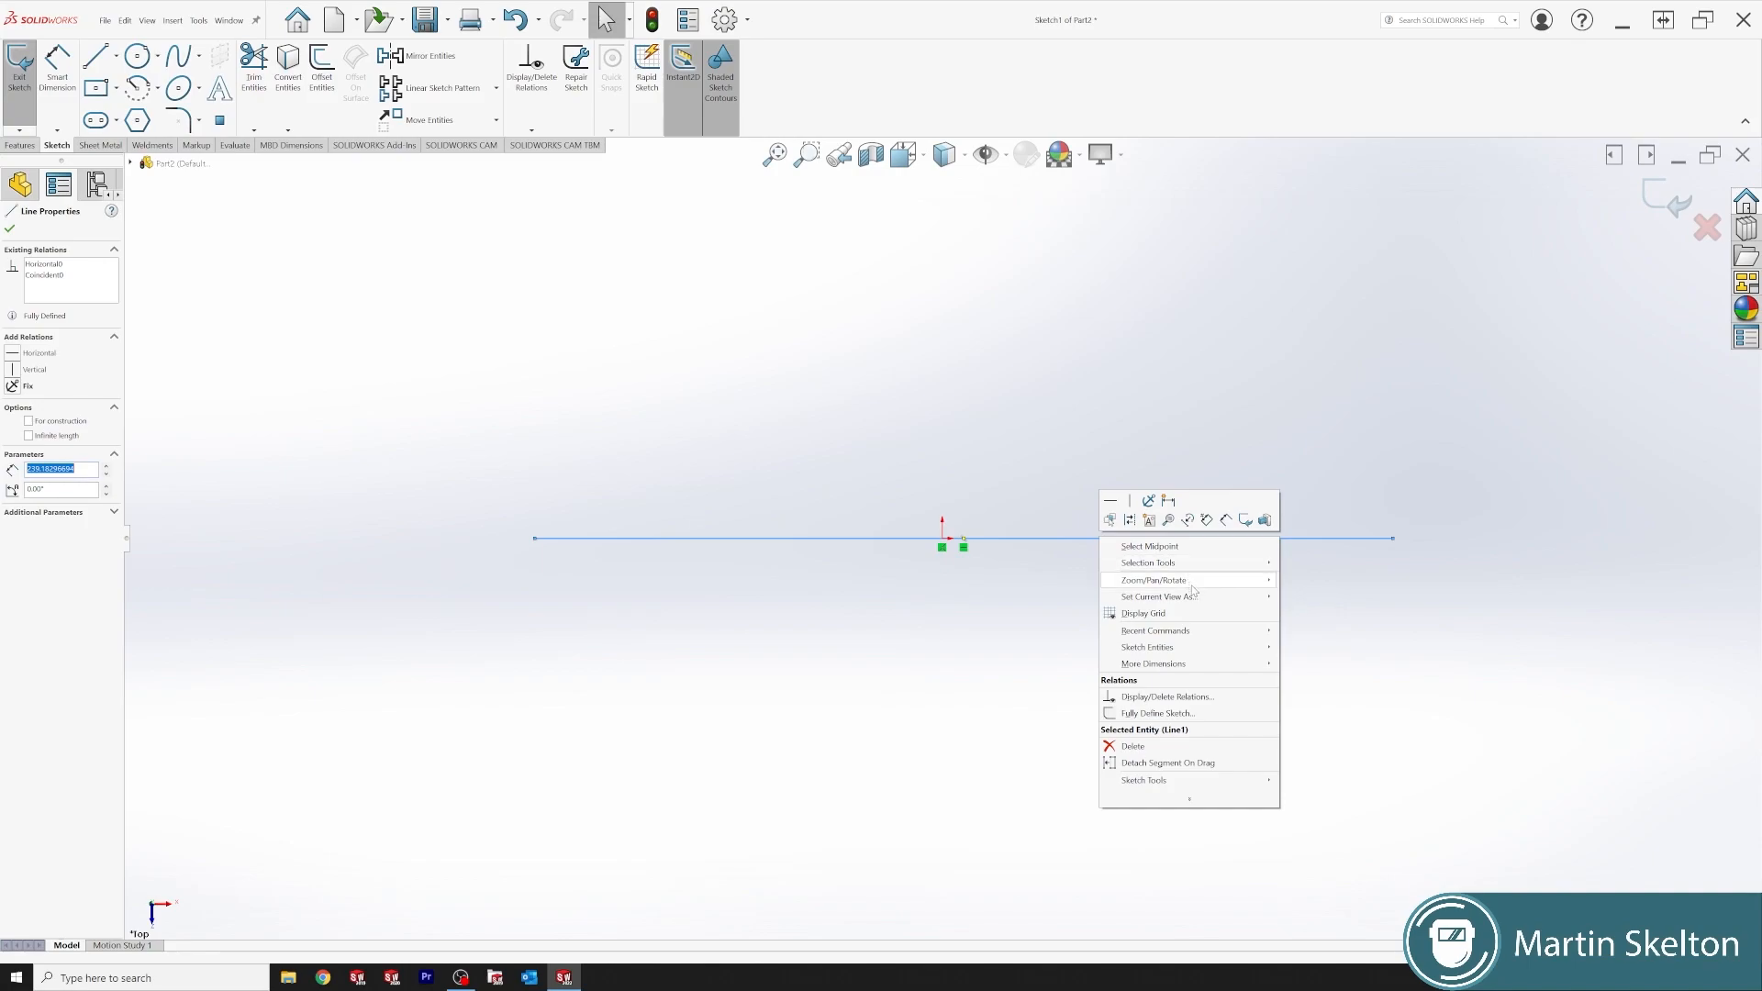
click(1151, 546)
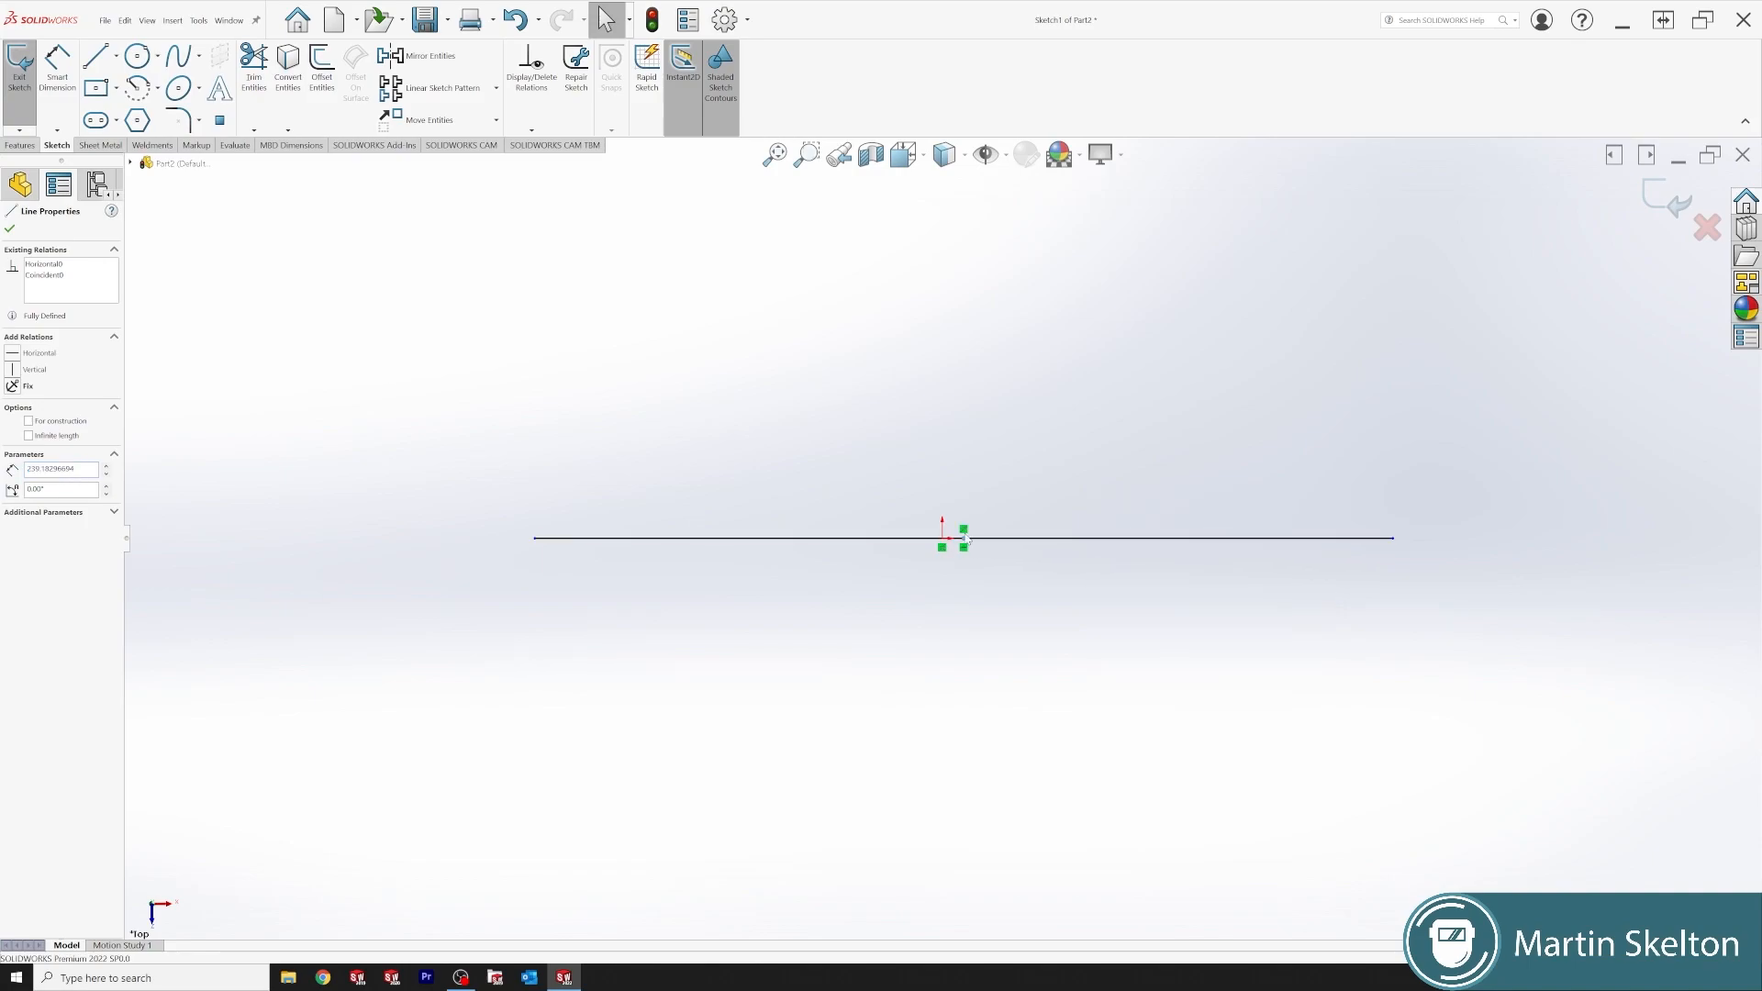
click(1053, 435)
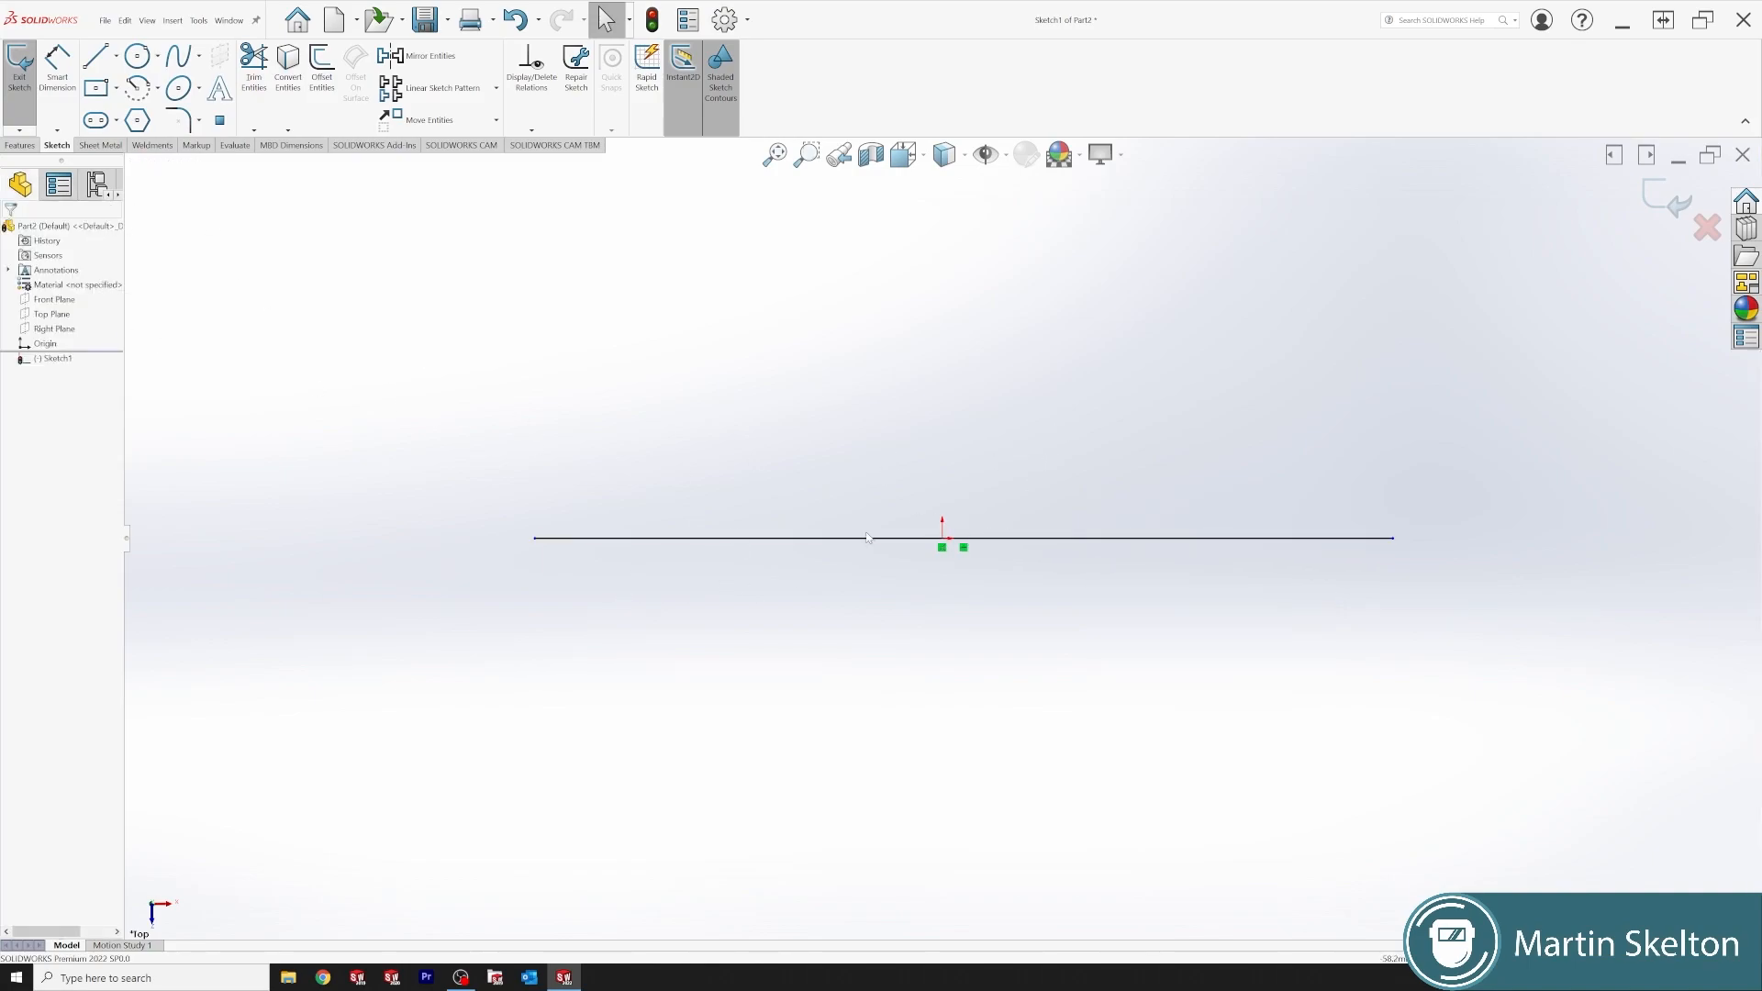
- Make the horizontal line's midpoint coincident with the origin
right_click(1107, 541)
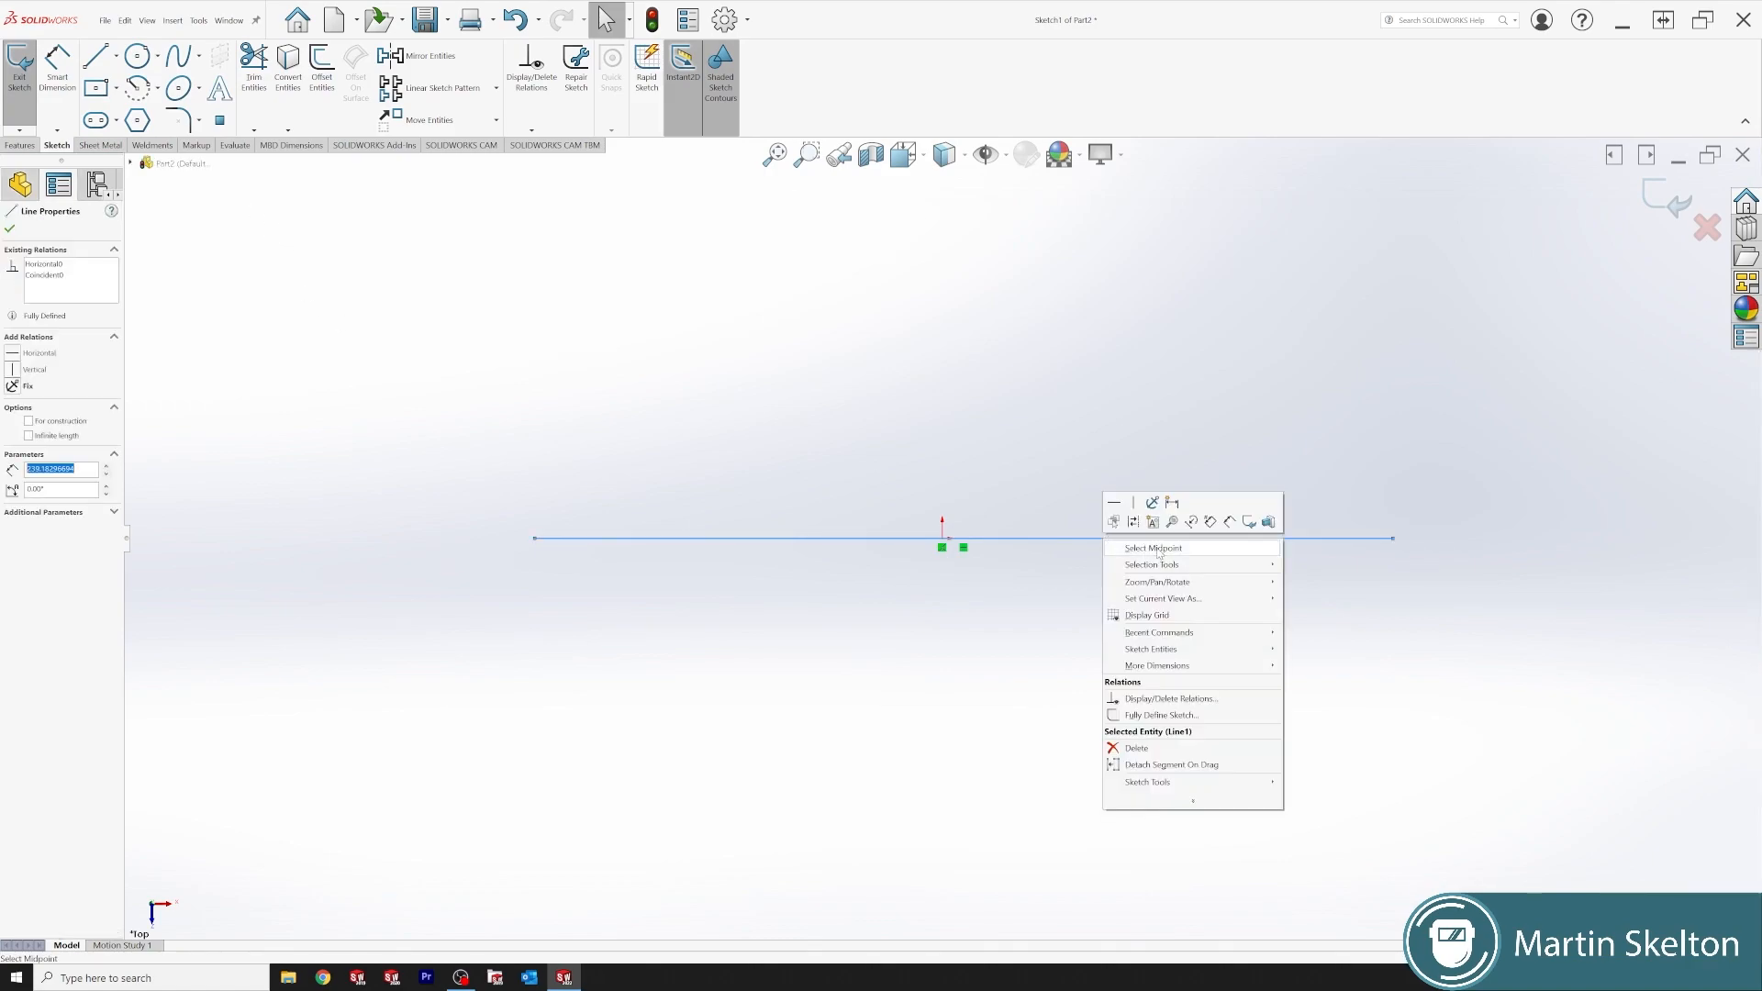
click(1157, 548)
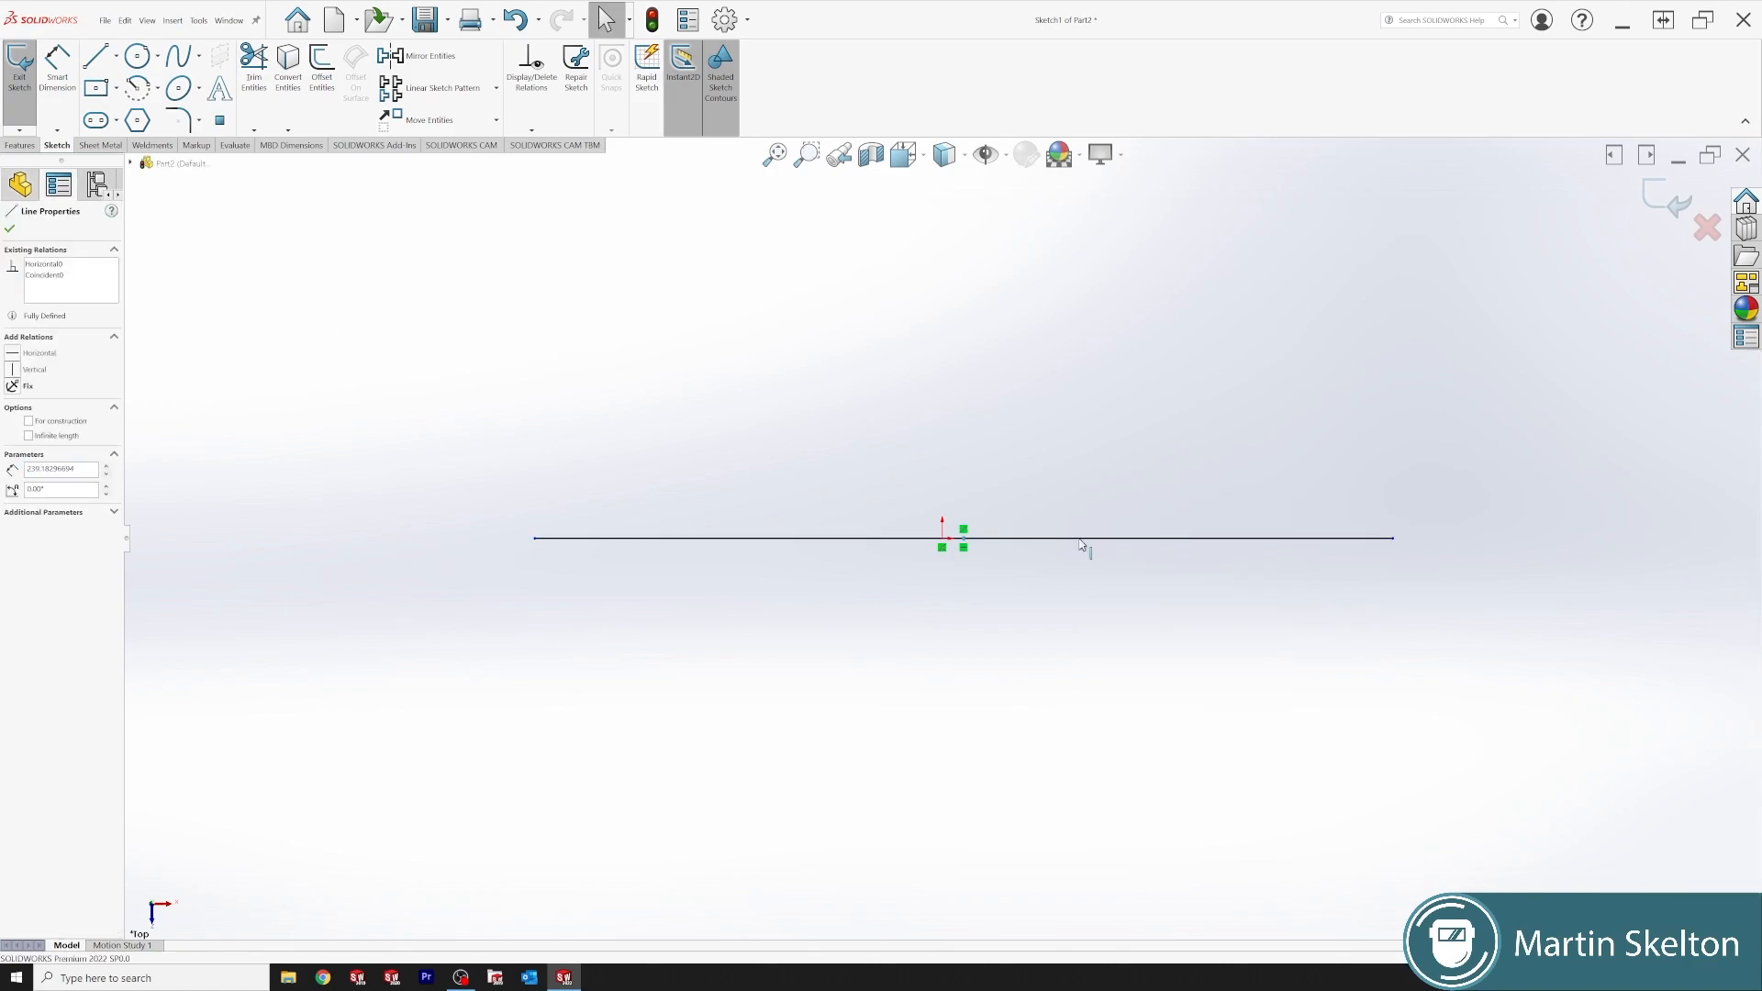
ctrl+click(943, 540)
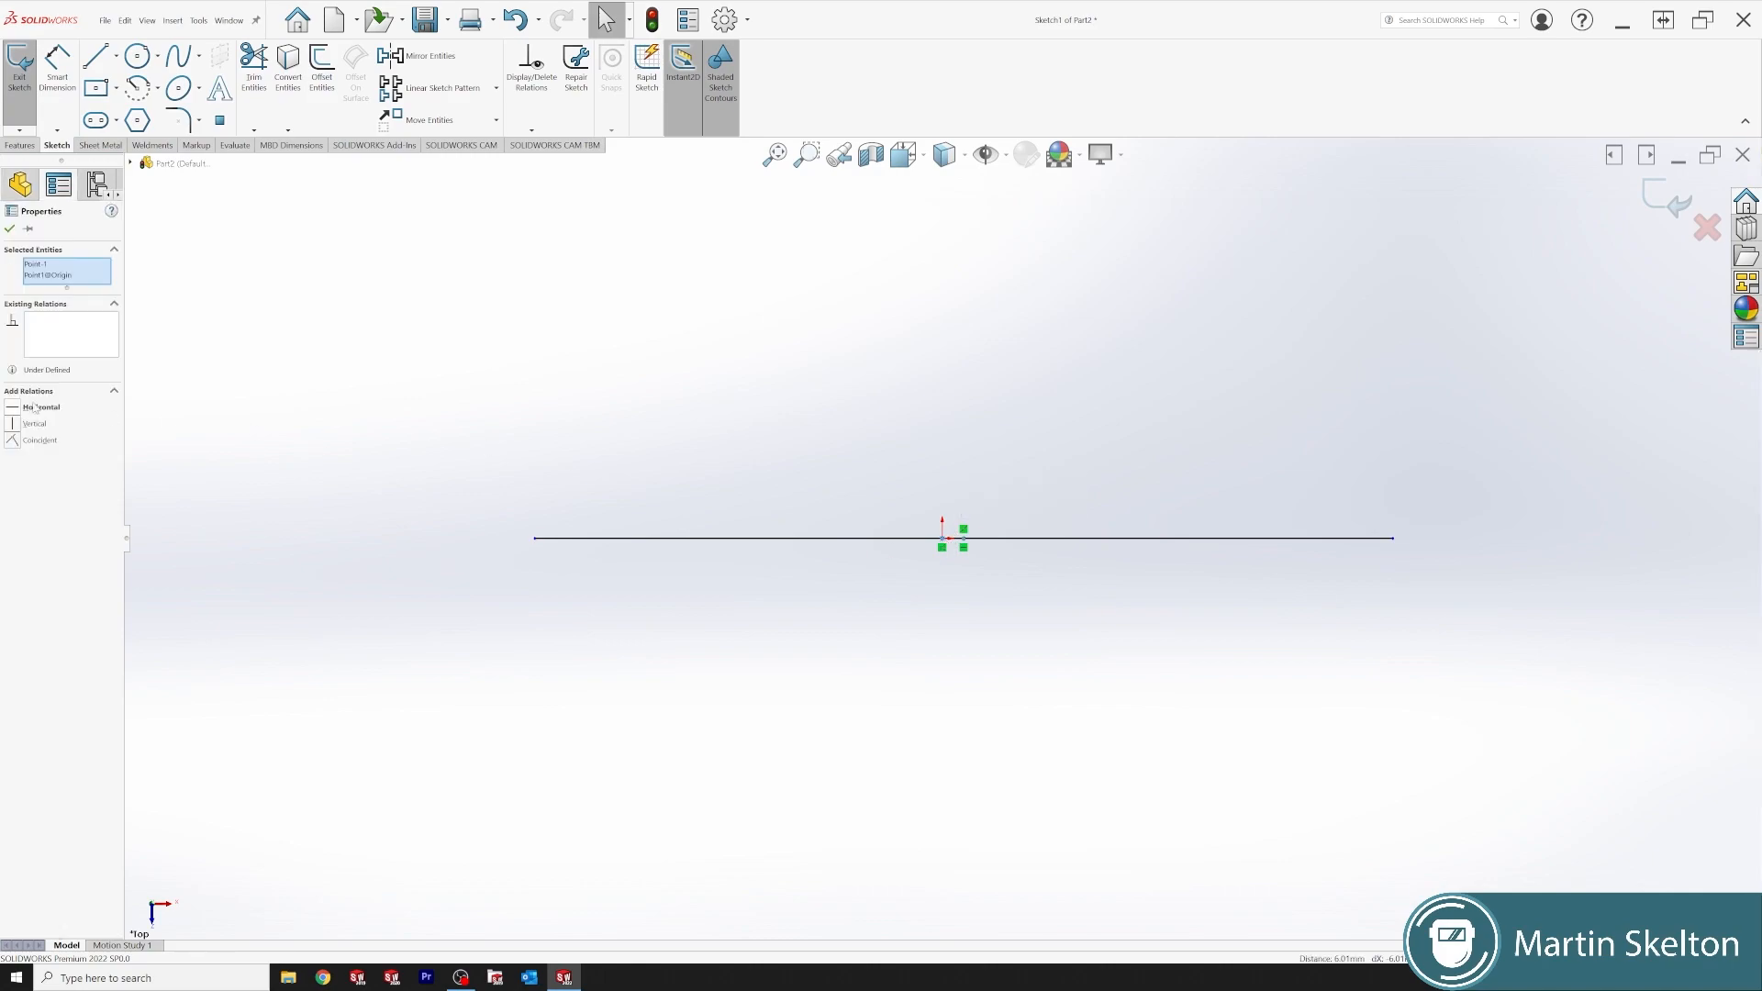
click(14, 442)
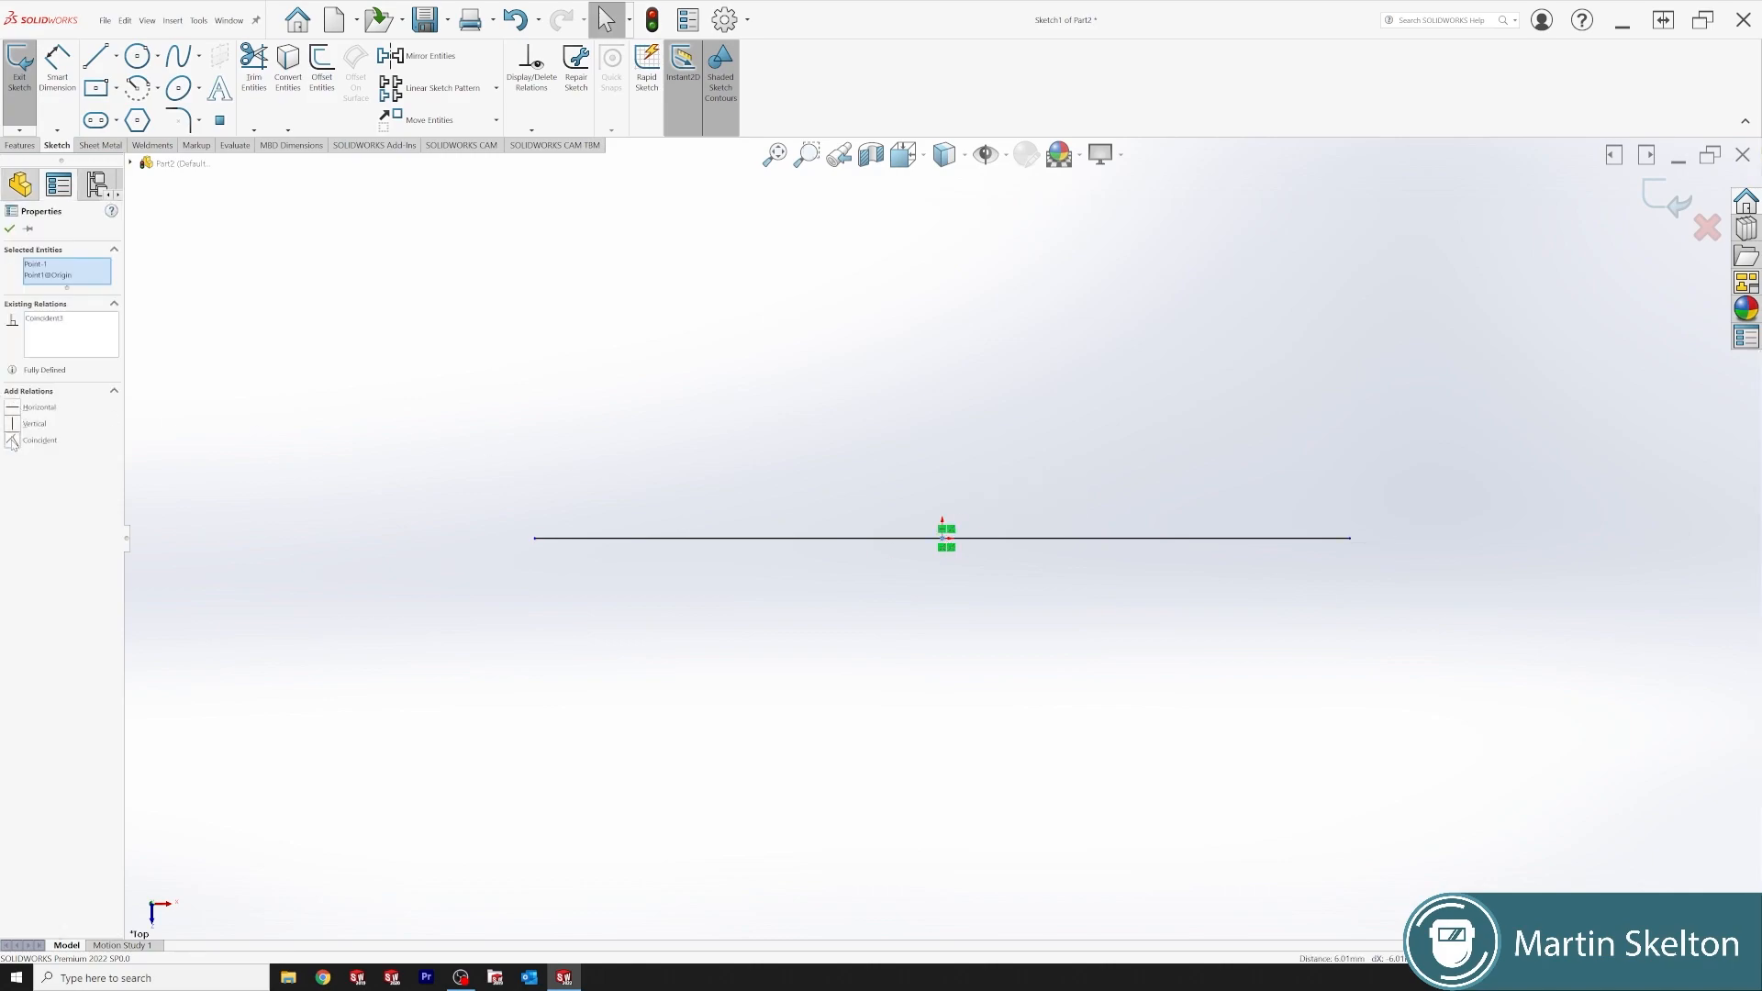
click(9, 229)
- From the base line's left end, sketch a vertical line up, a short horizontal line to the right, a tangent arc and a short return line
click(101, 58)
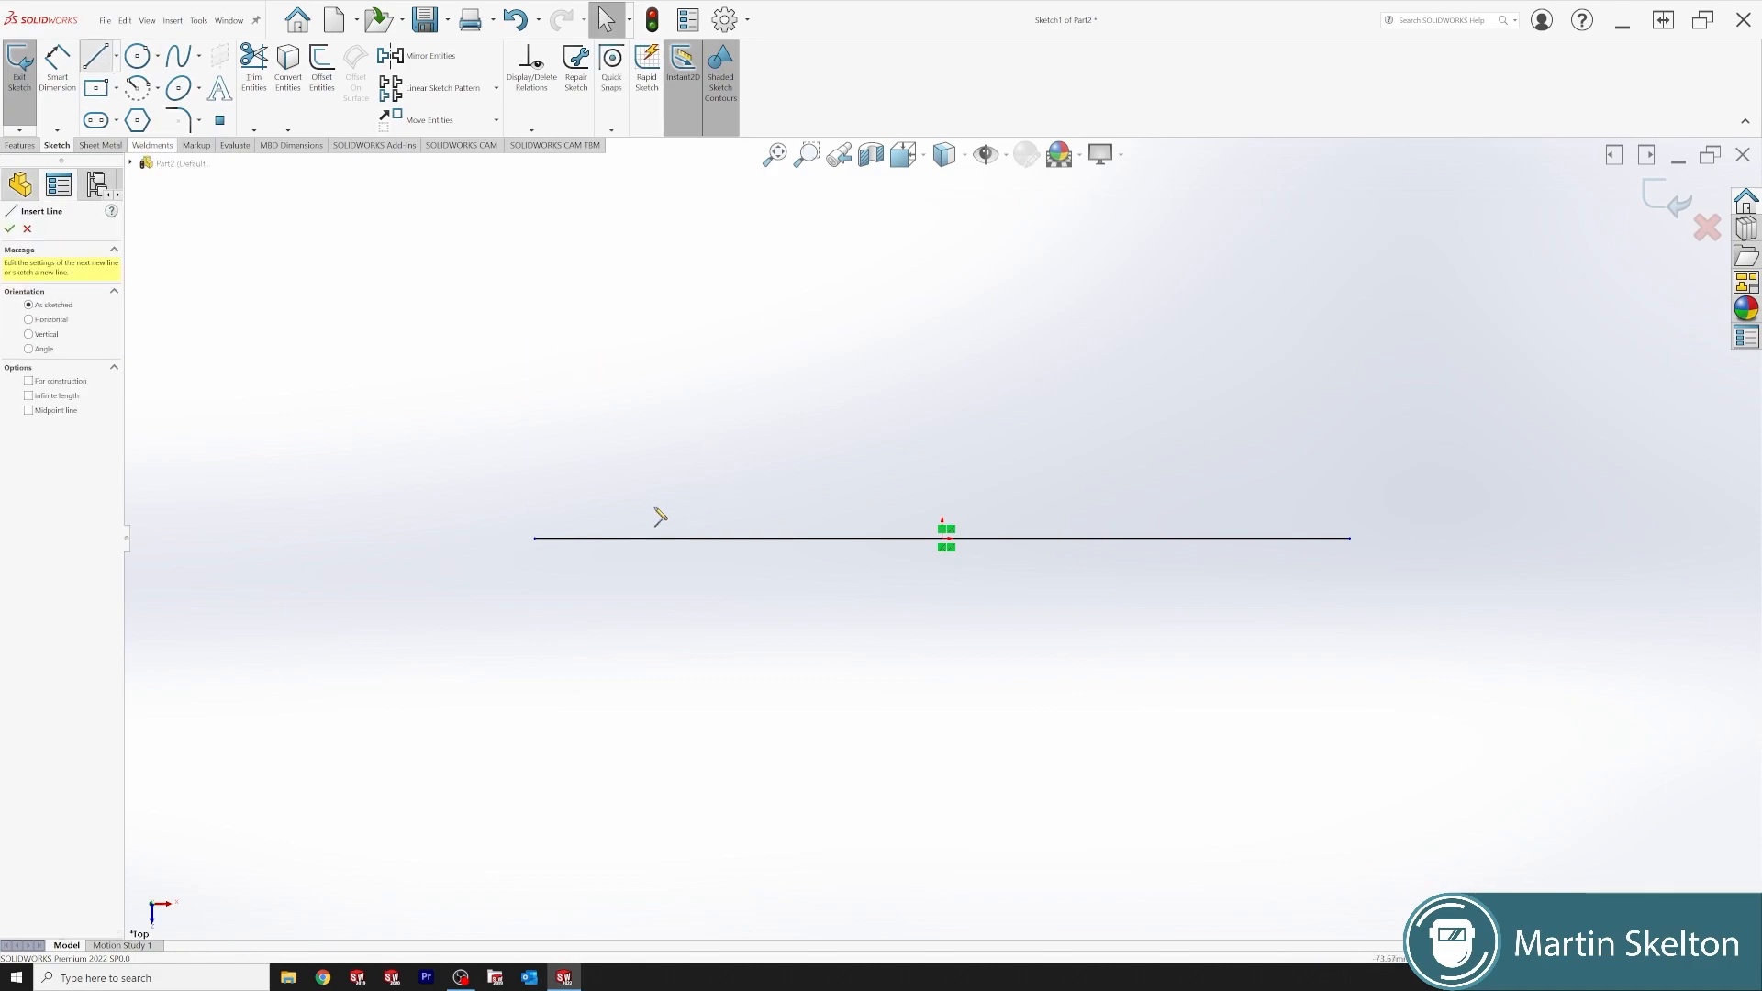
click(534, 538)
click(534, 371)
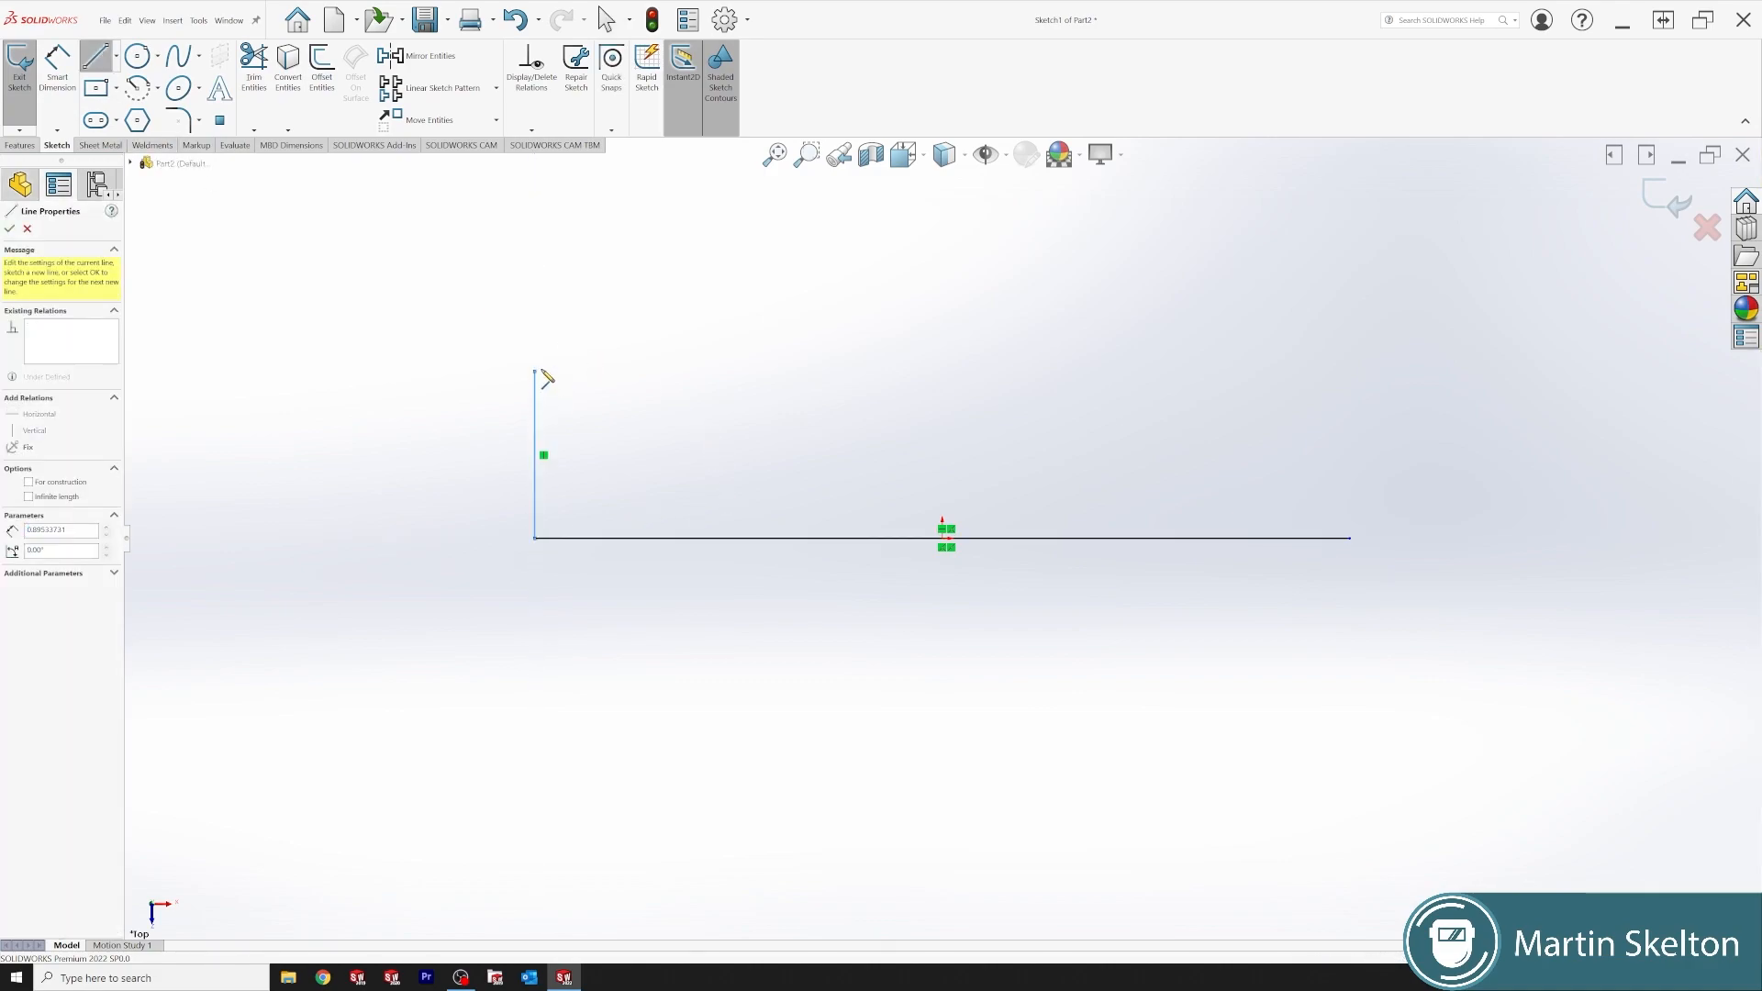
double_click(651, 372)
click(652, 372)
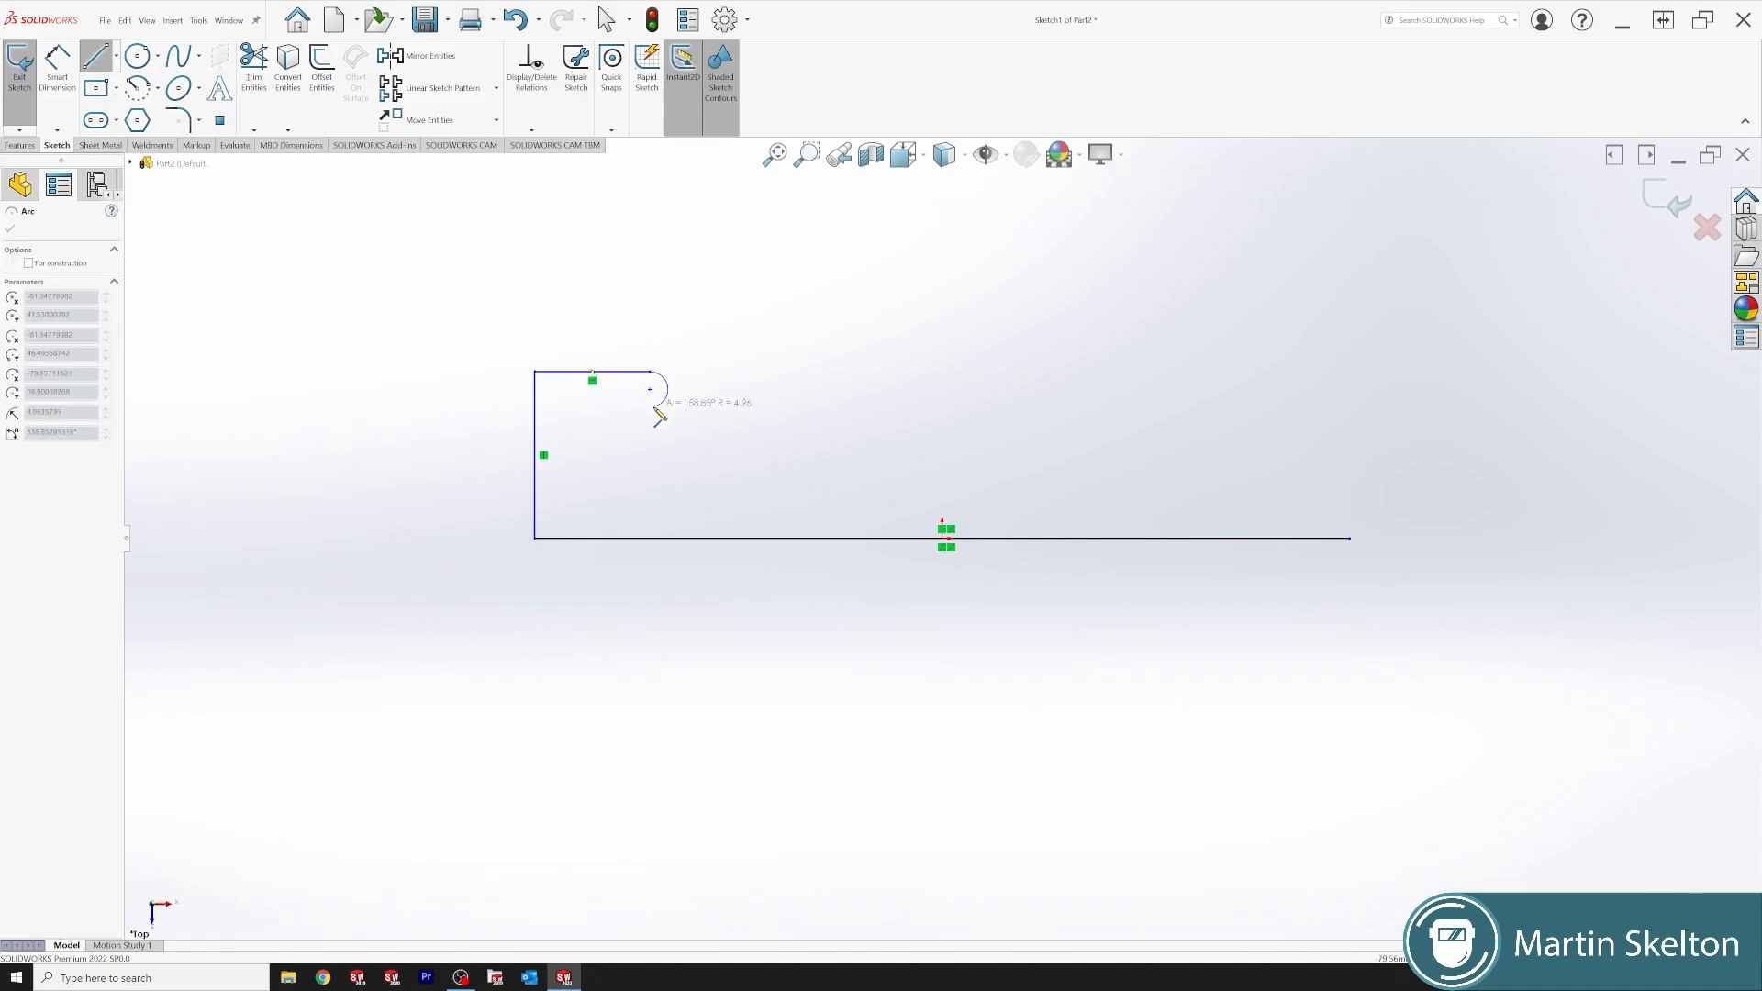
click(651, 410)
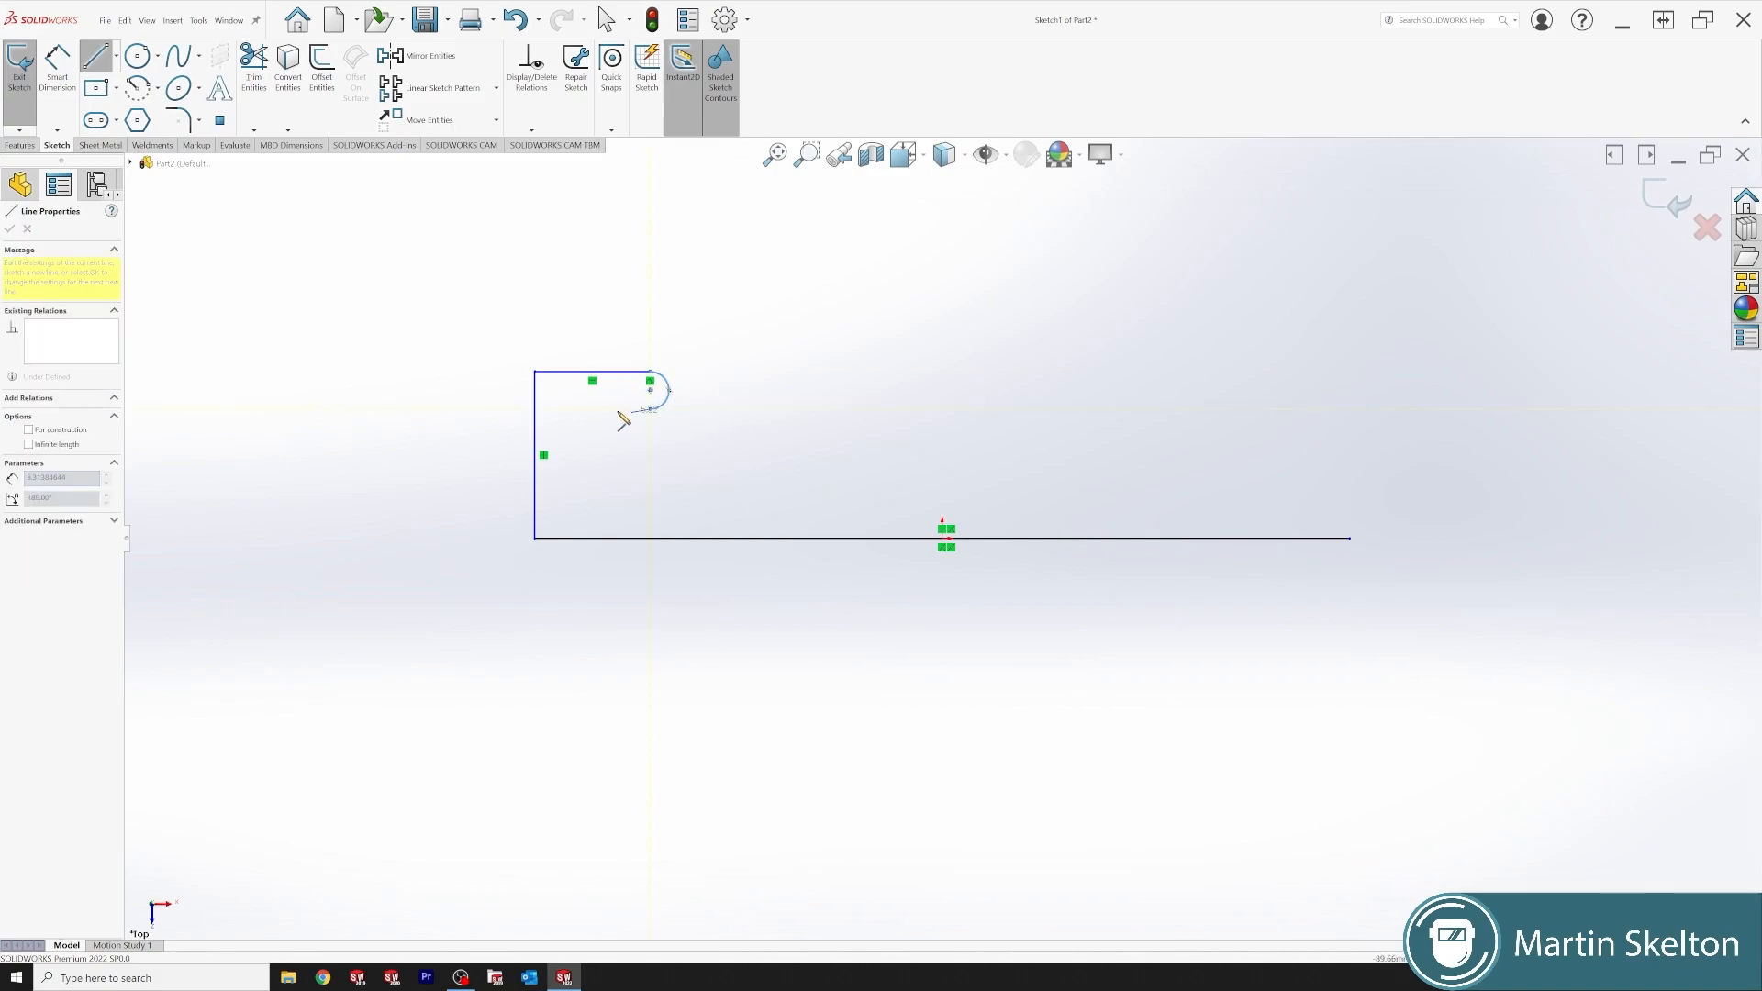
click(580, 409)
right_click(749, 310)
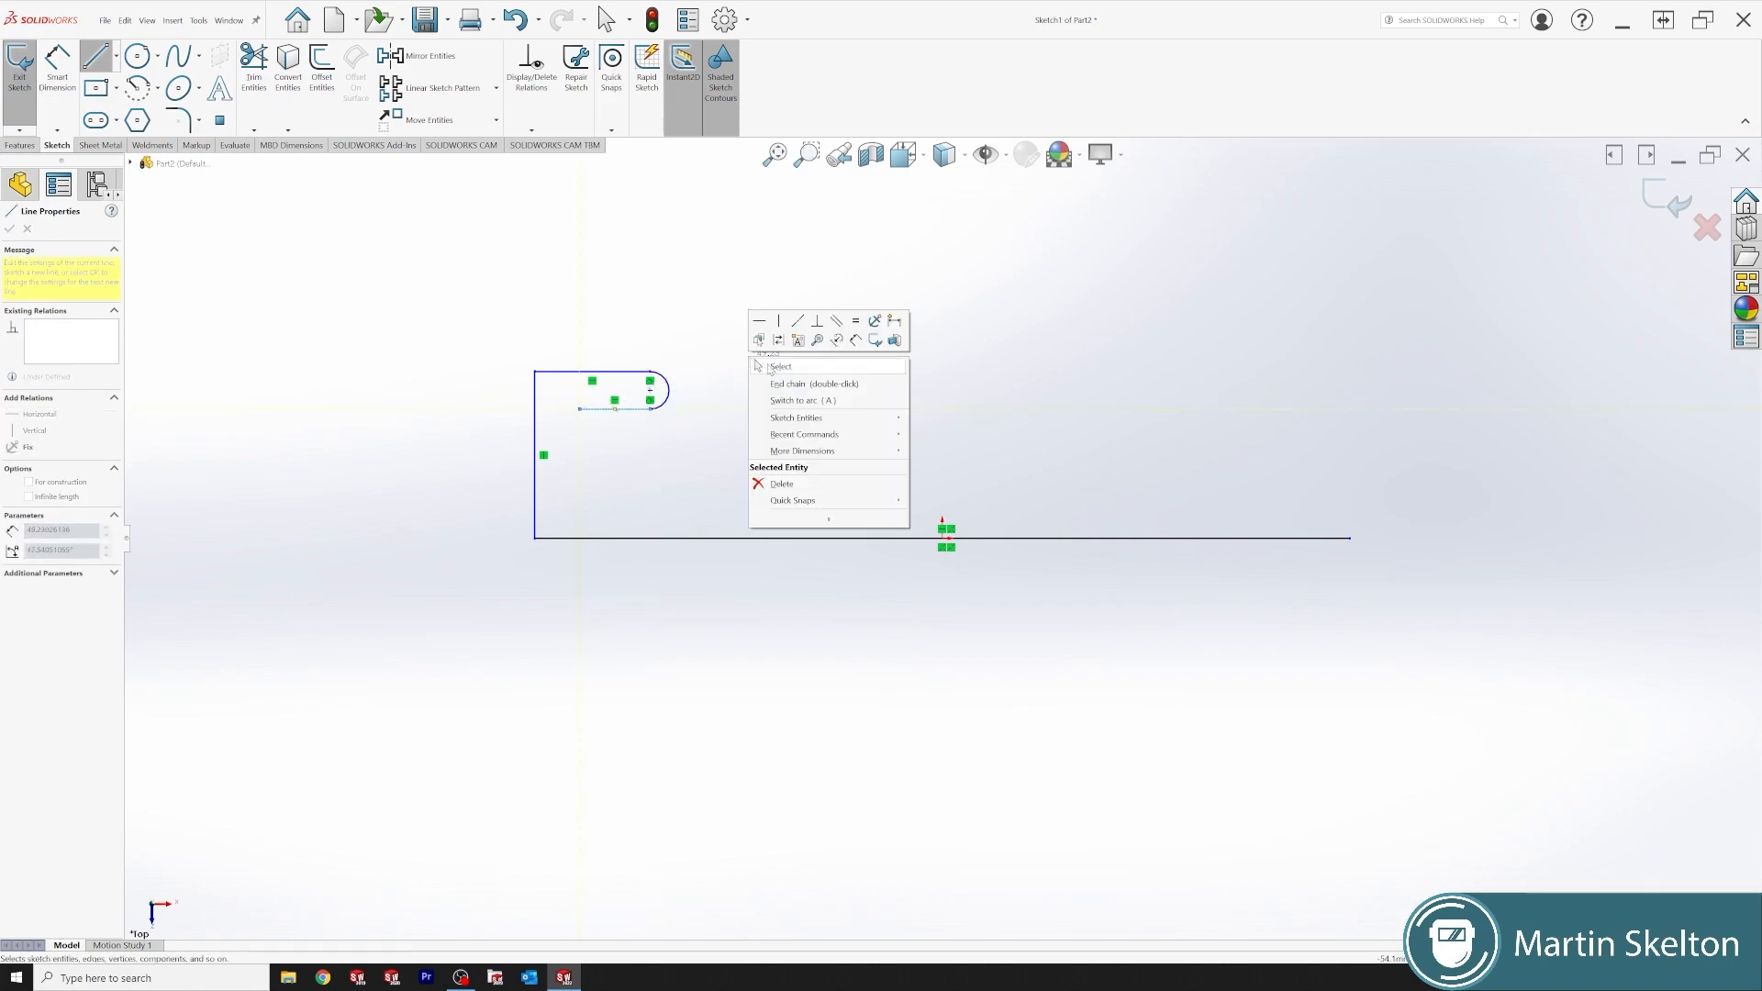
click(781, 366)
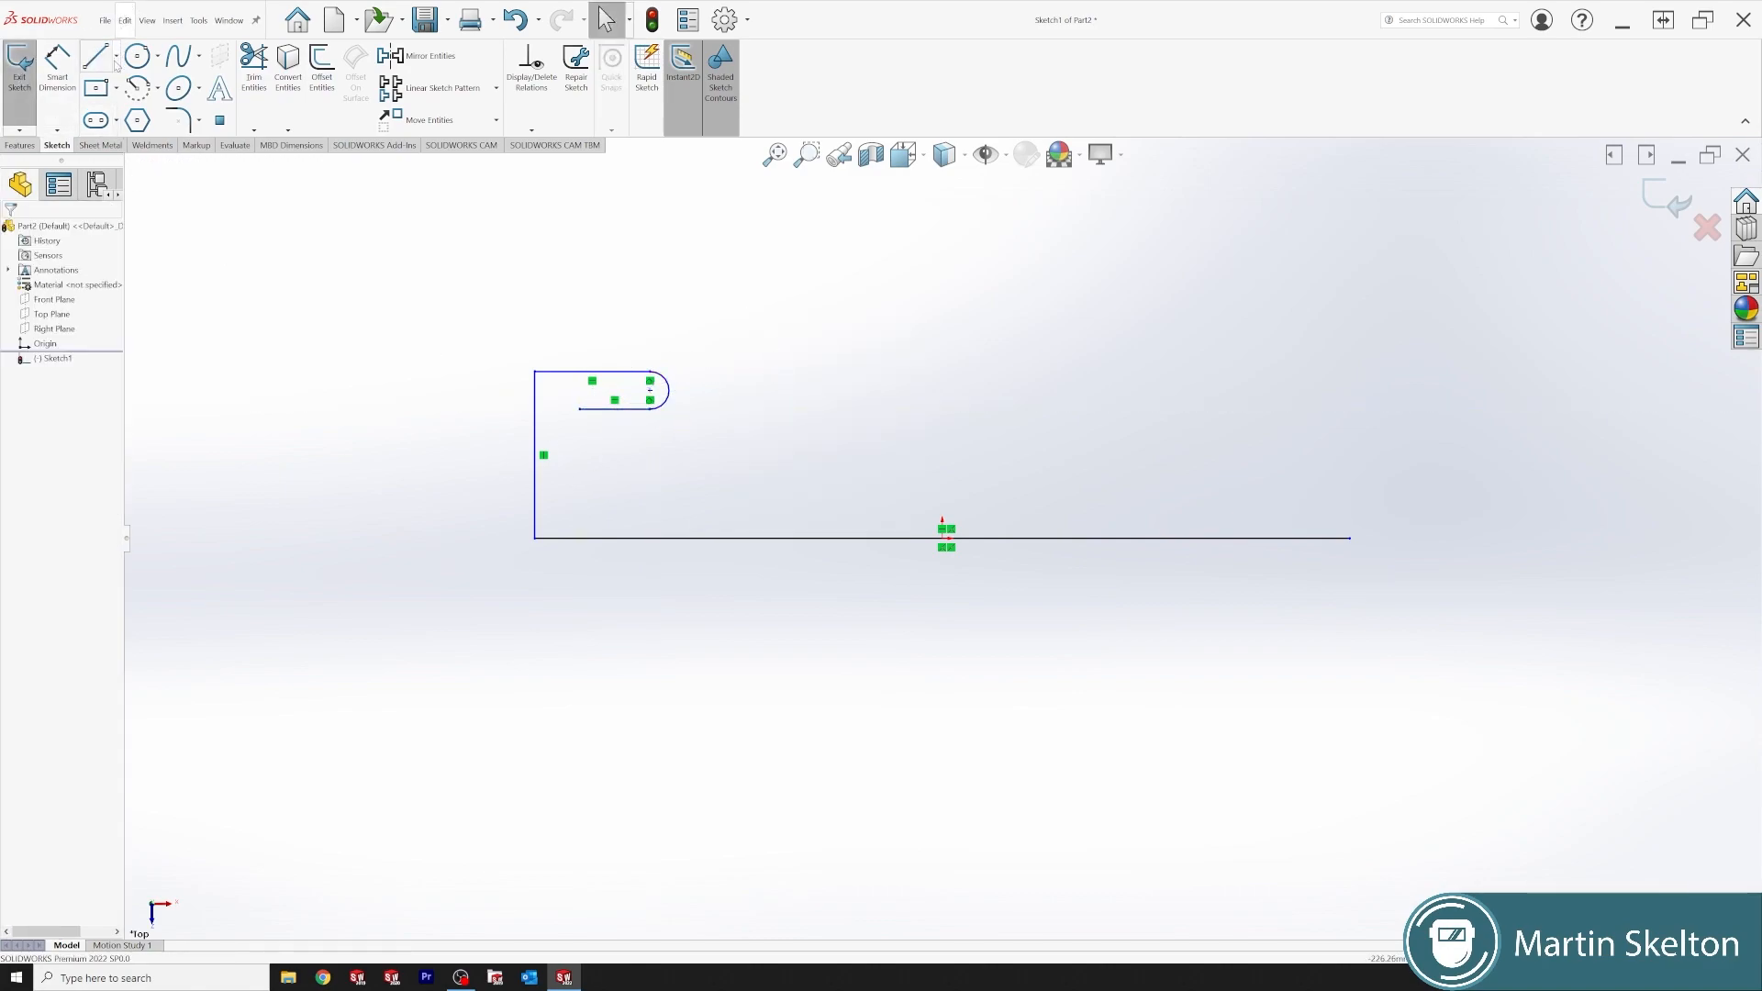
- Sketch a vertical centerline about 27 mm long upward from the origin
click(108, 104)
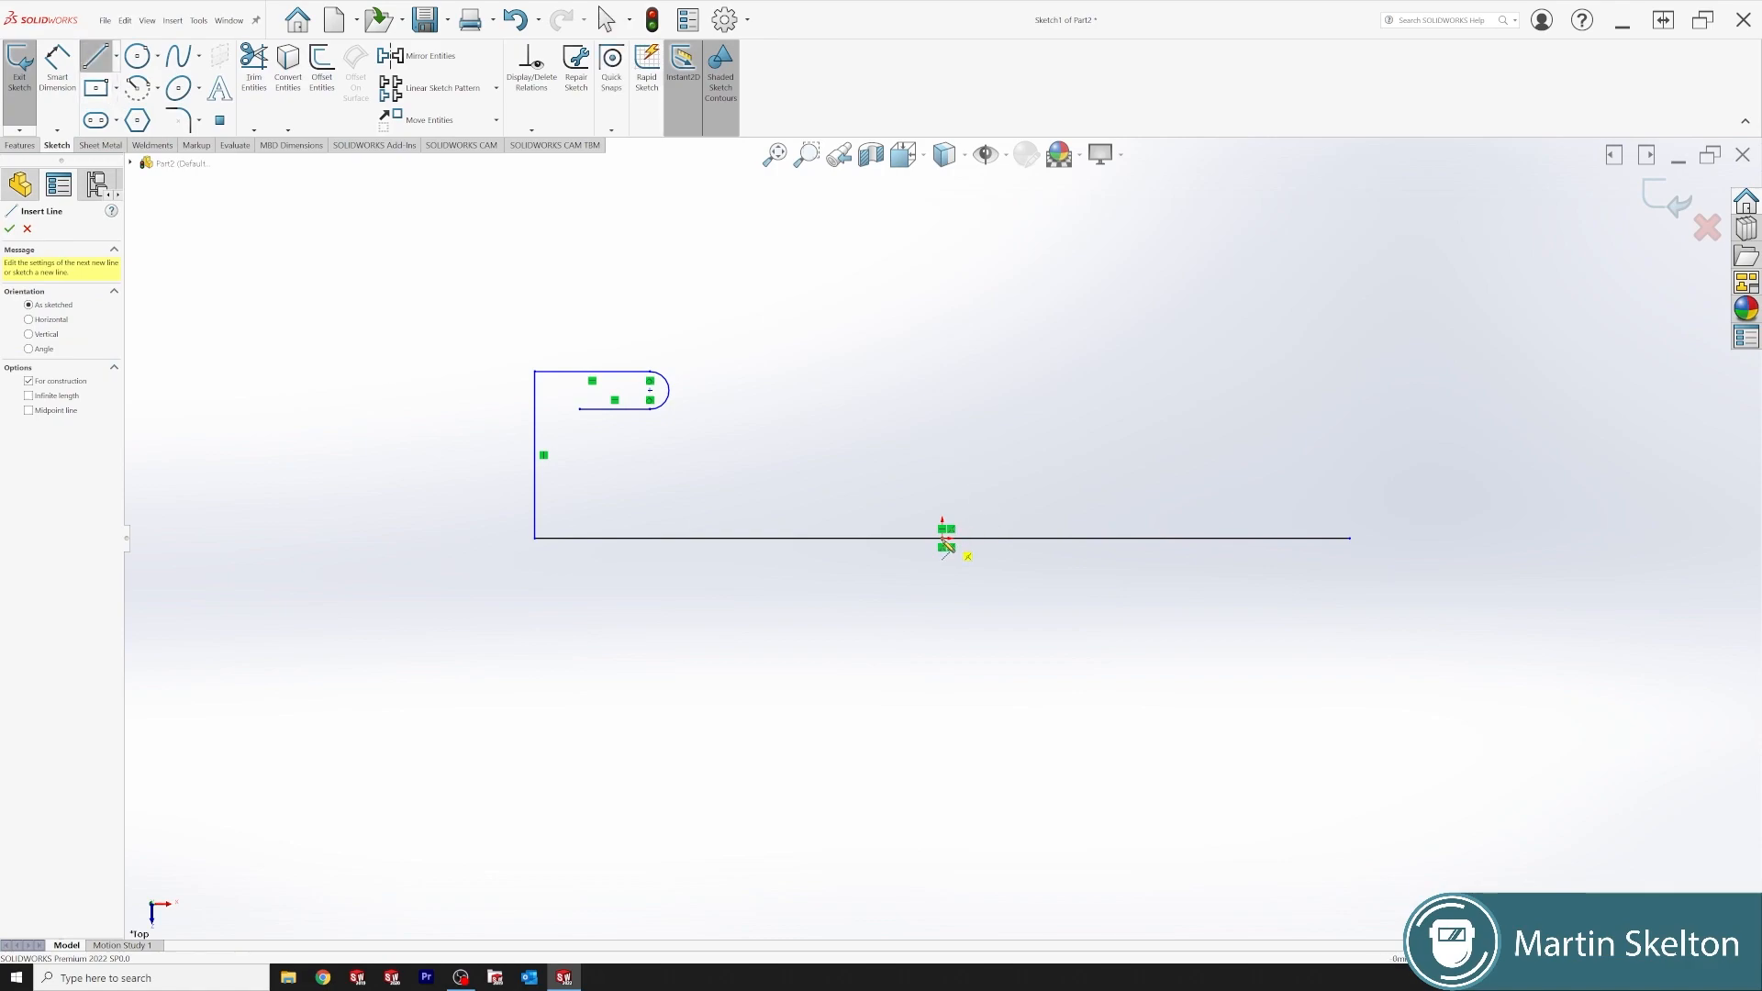
click(944, 539)
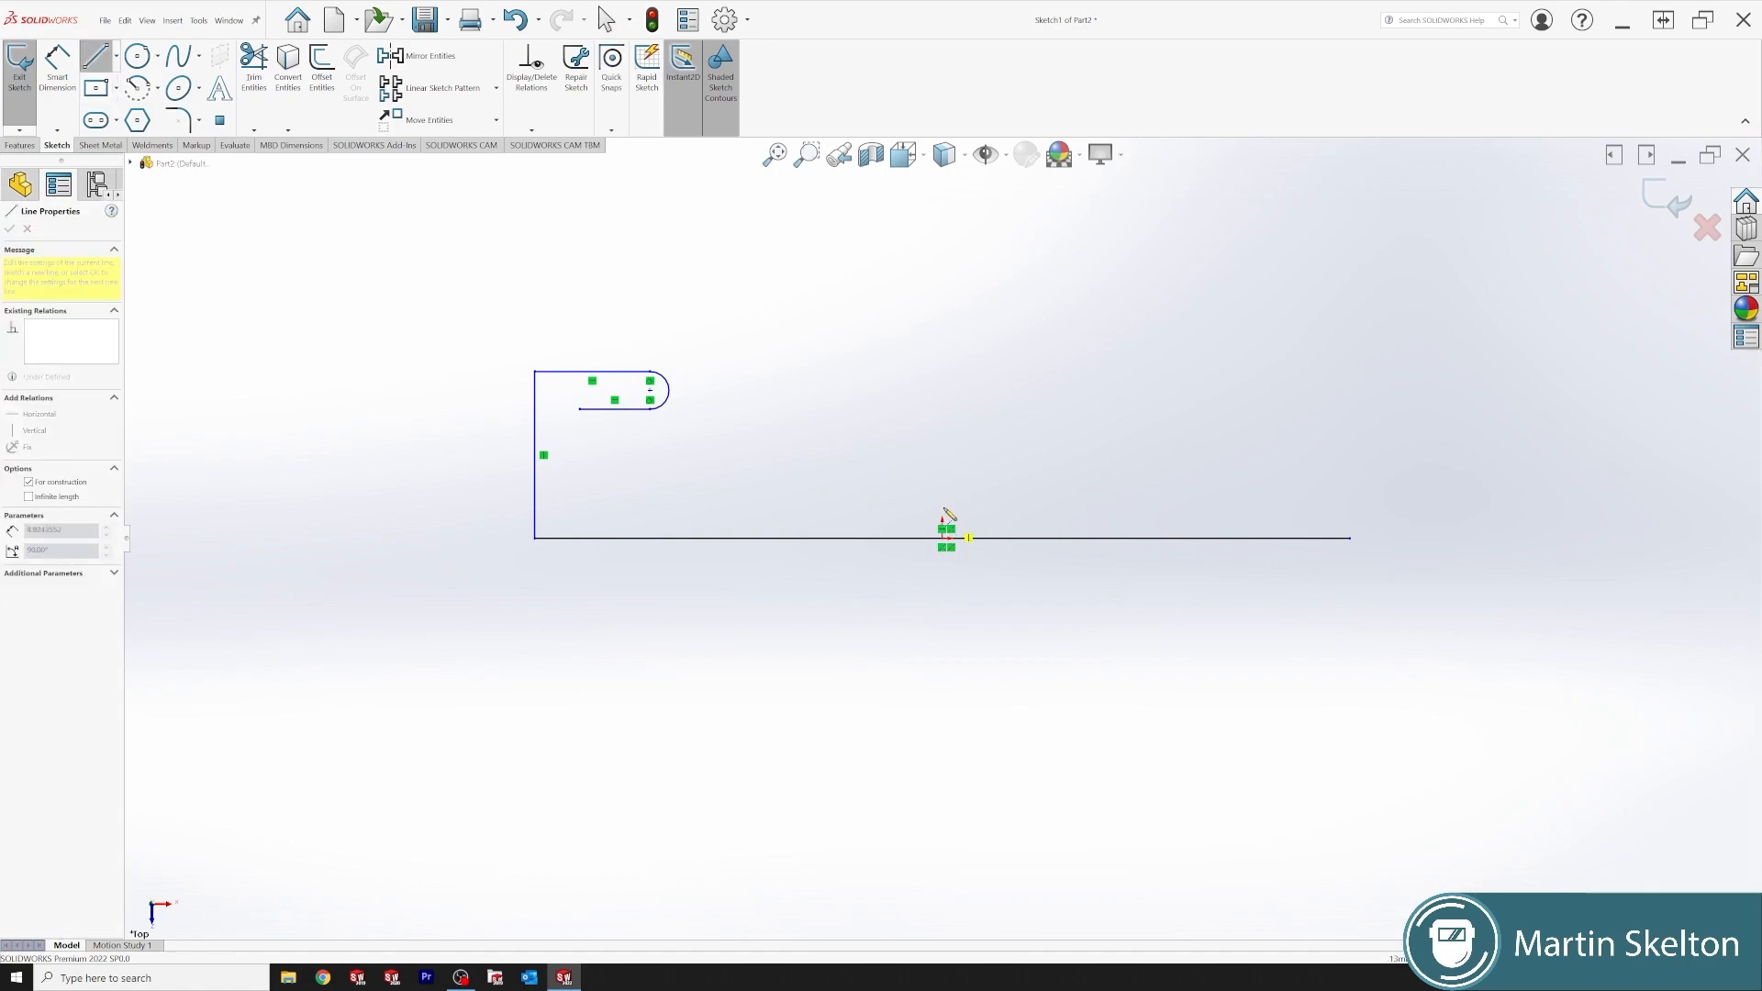
click(944, 358)
right_click(1055, 351)
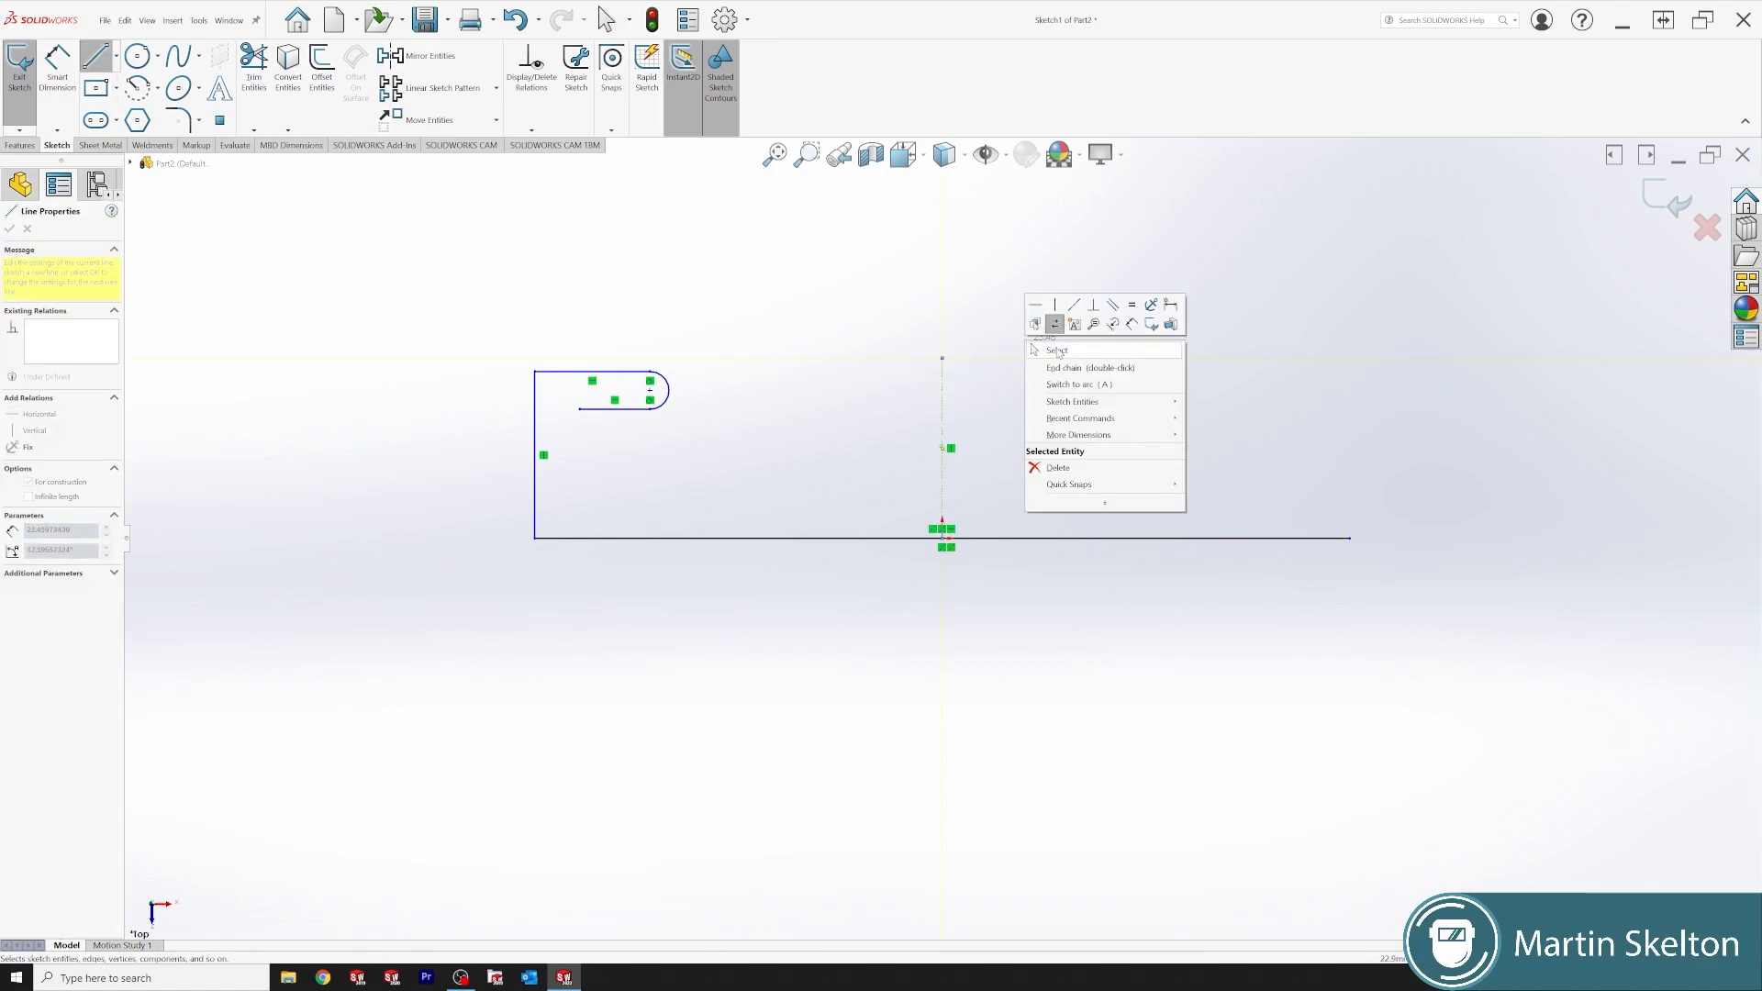
click(1057, 352)
- Dimension the left vertical line's length as 25 mm
click(43, 108)
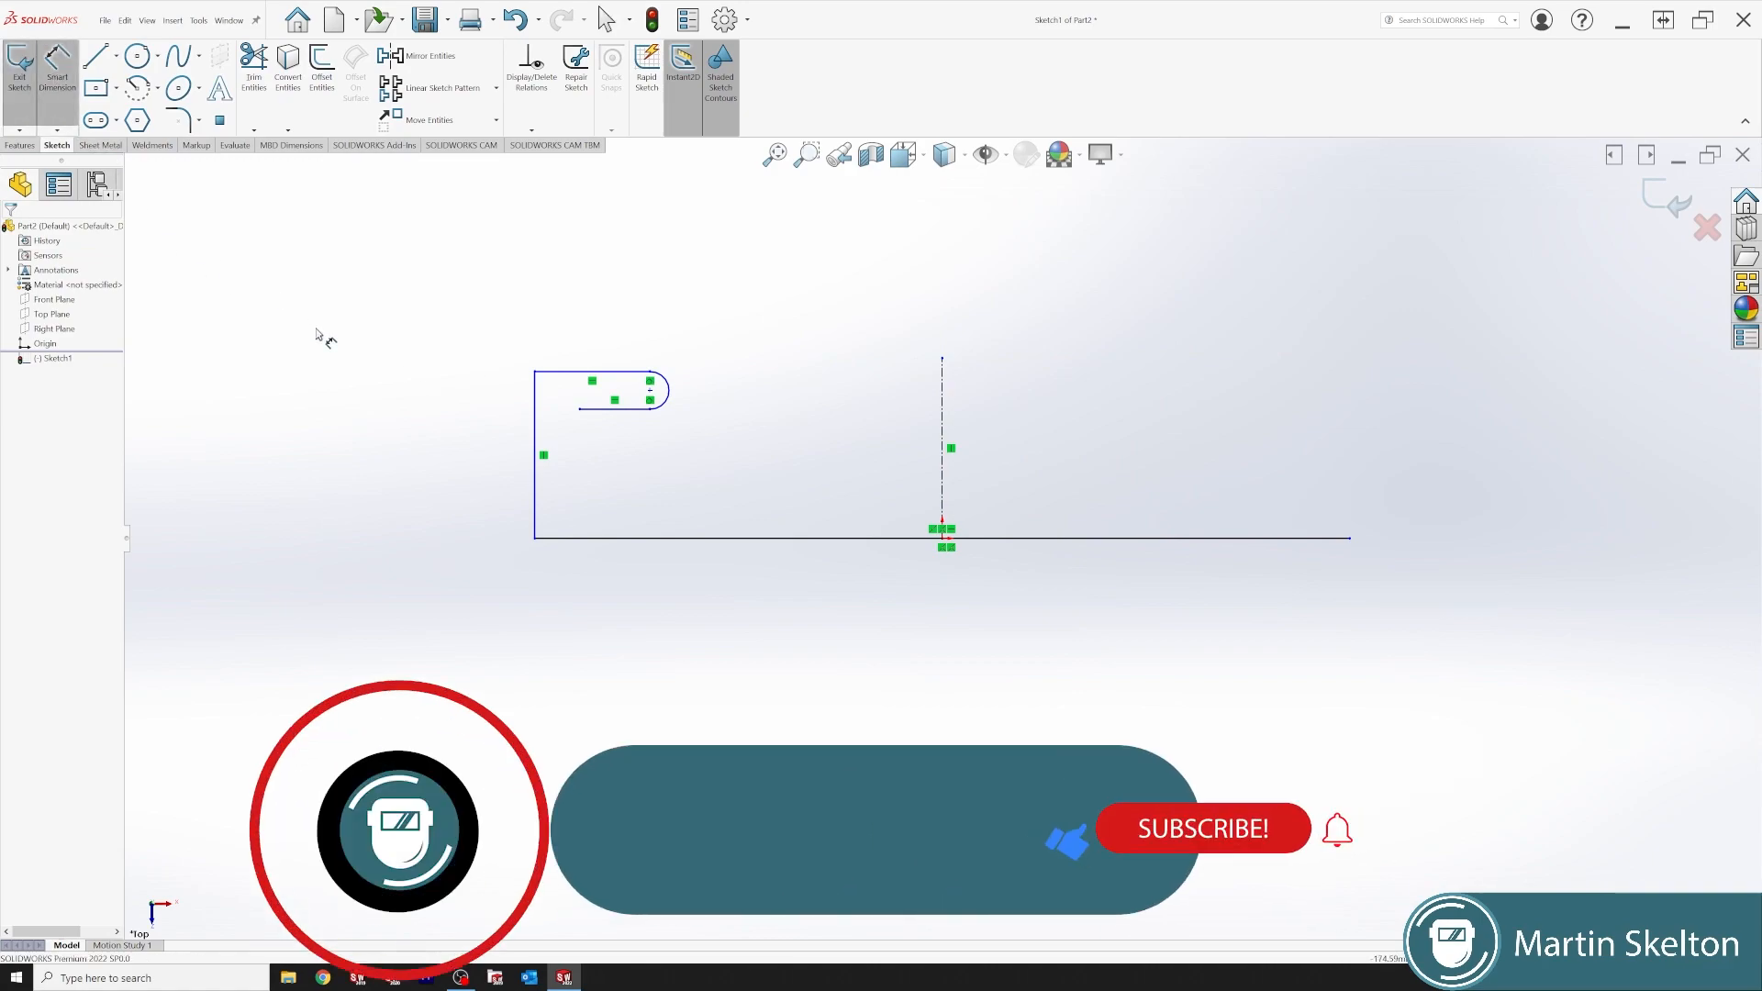
click(535, 432)
click(480, 462)
text(25)
key(Return)
- Dimension the hook's overall width from the upper left corner to the arc's outer edge as 10 mm
click(535, 373)
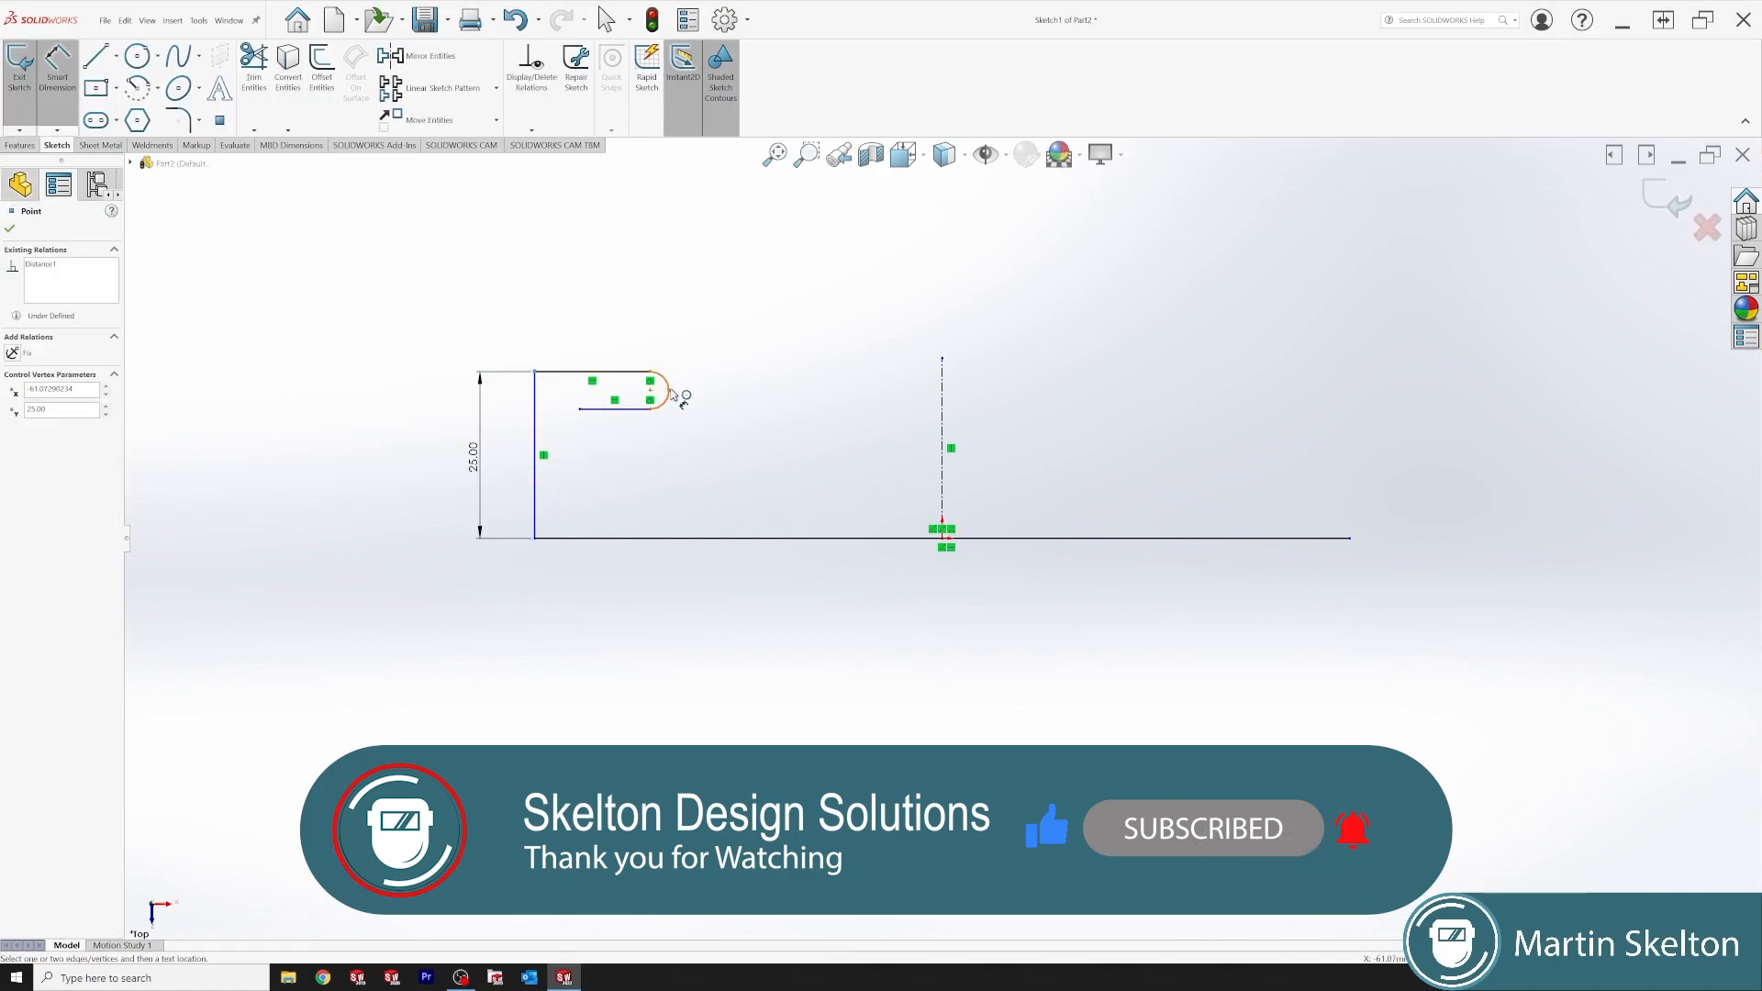
click(669, 390)
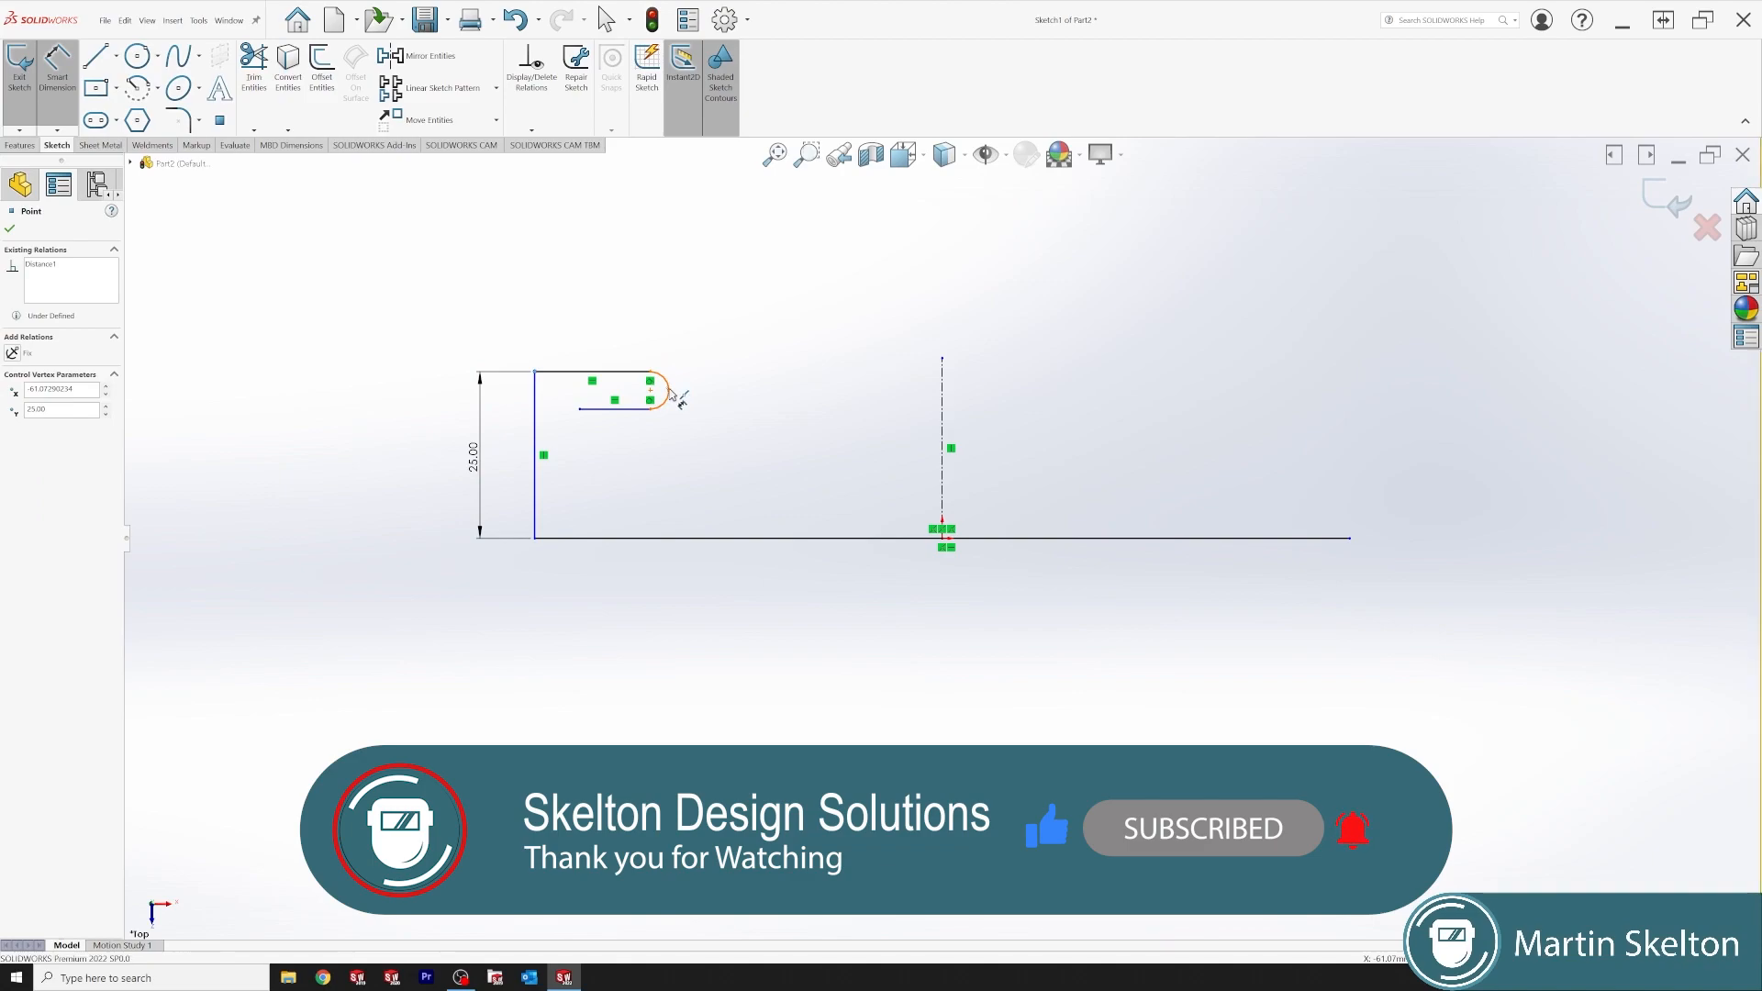
click(624, 315)
text(10)
key(Return)
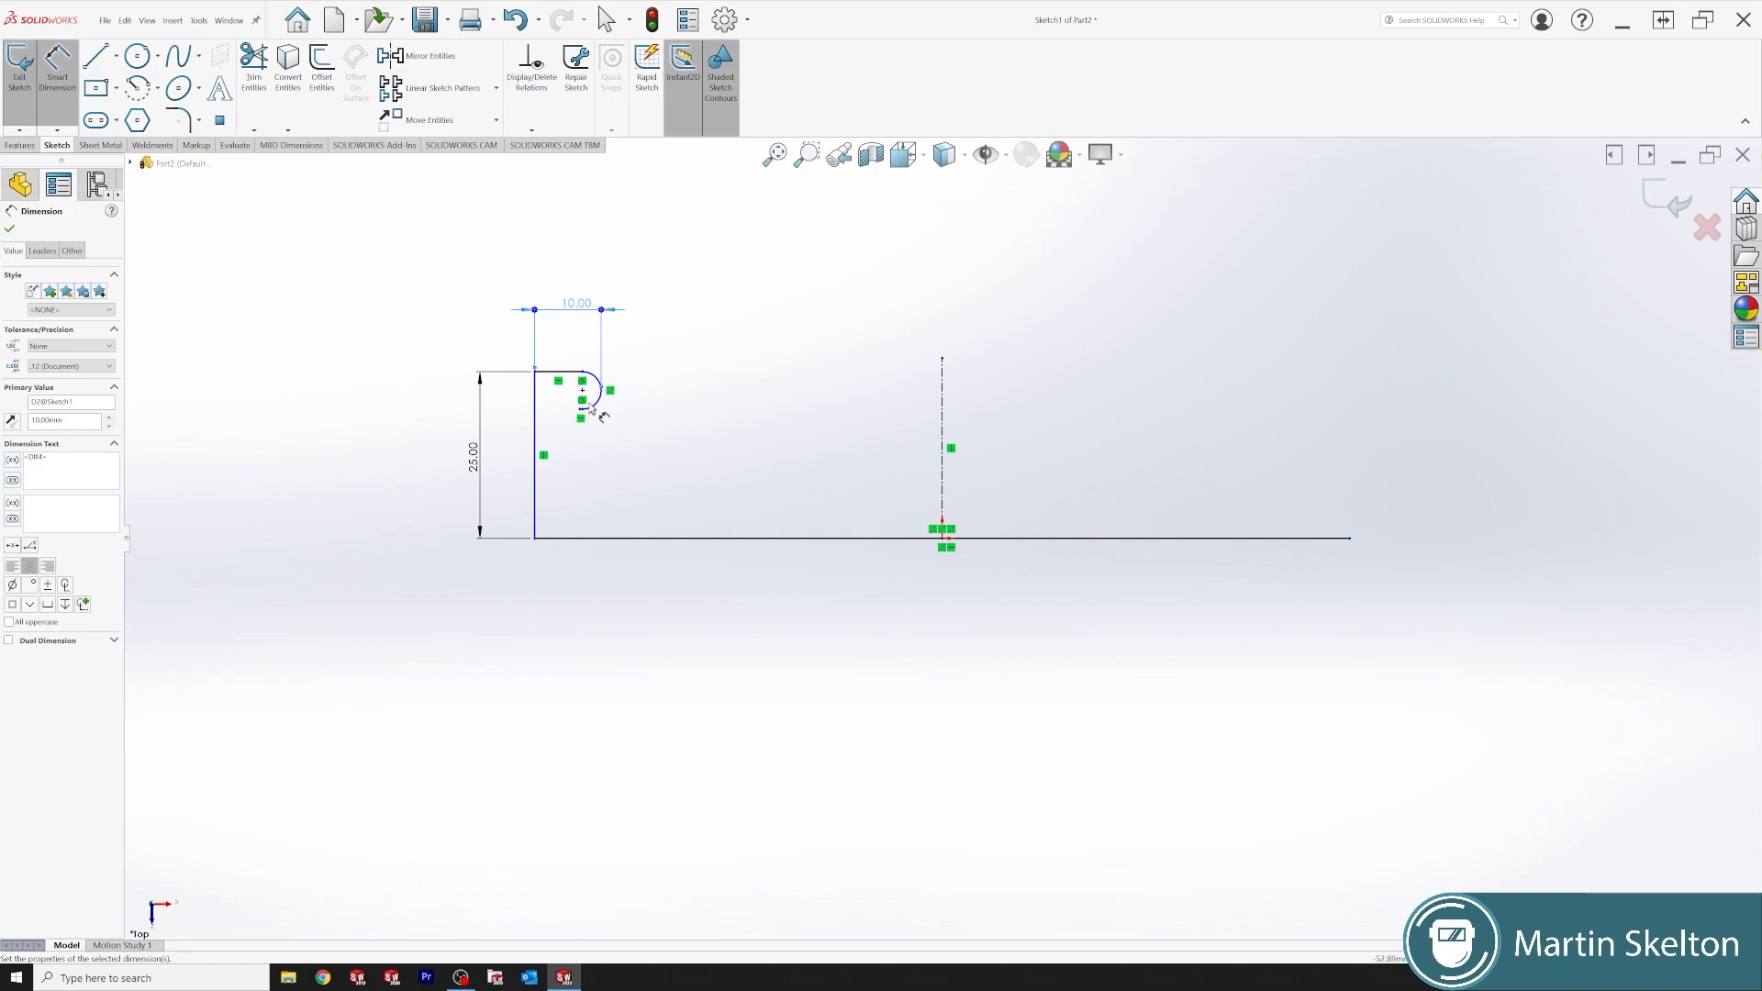
- Dimension the gap between the hook's upper line and its return line as 2.6 mm
scroll(501, 369, down, 5)
click(787, 385)
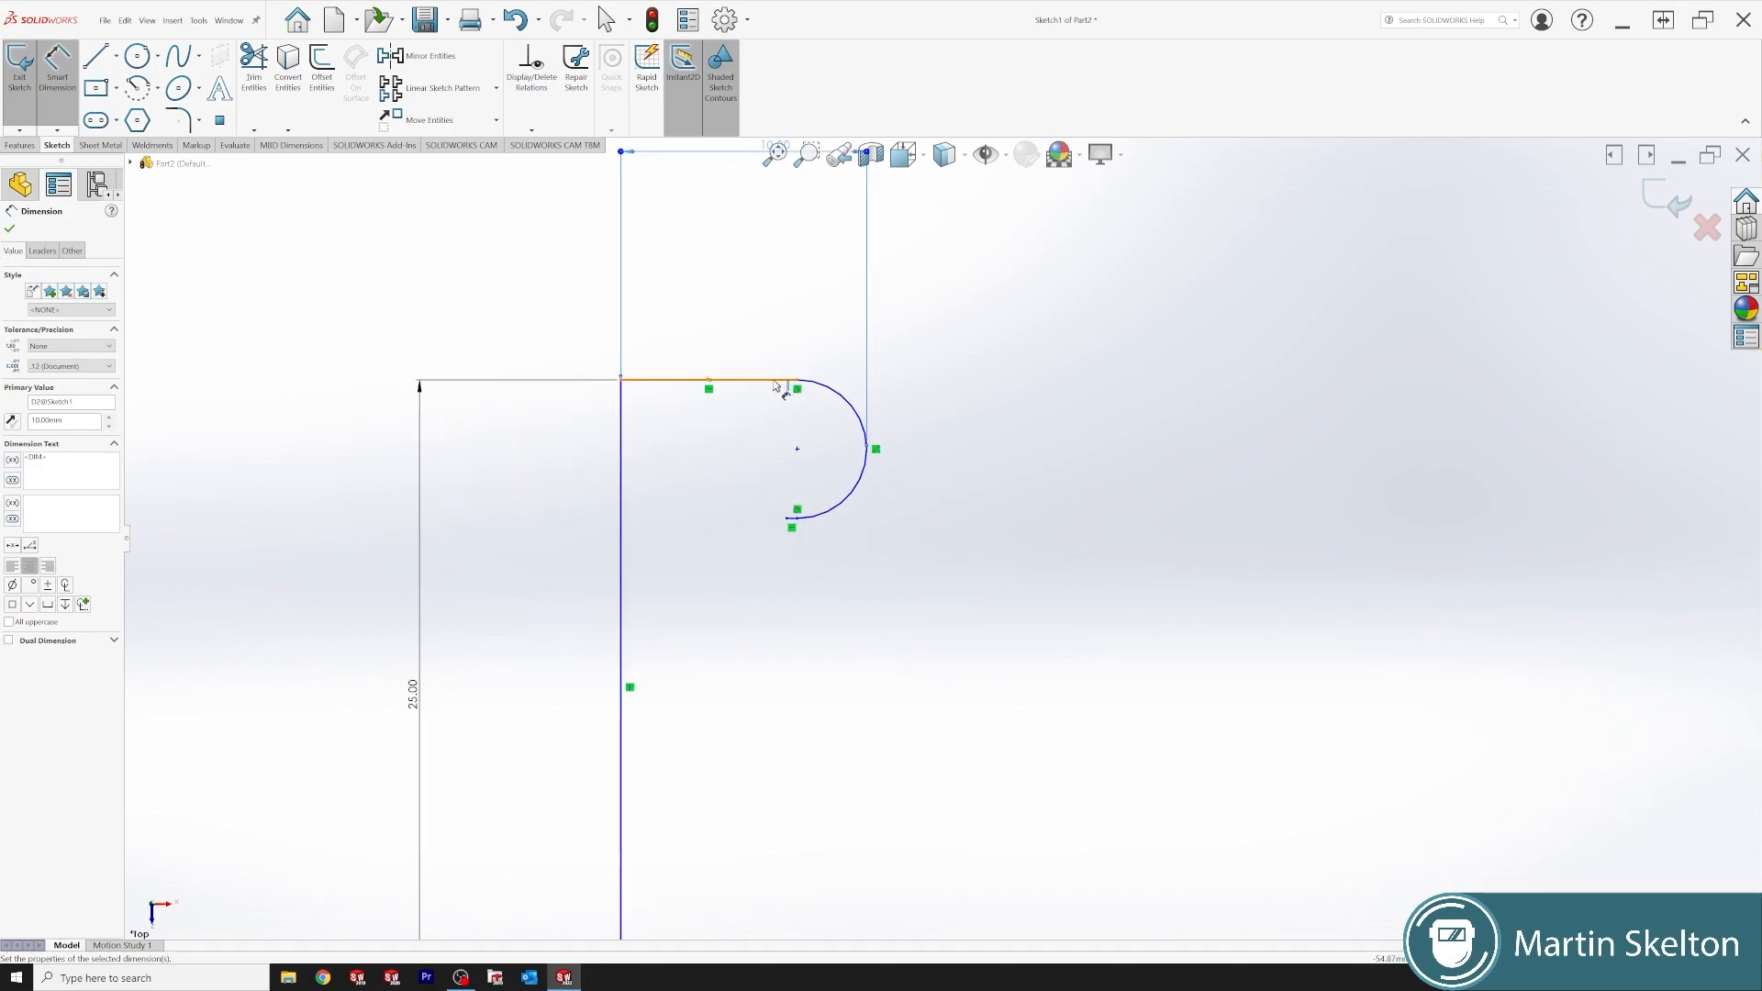
click(792, 520)
click(941, 446)
text(2.6)
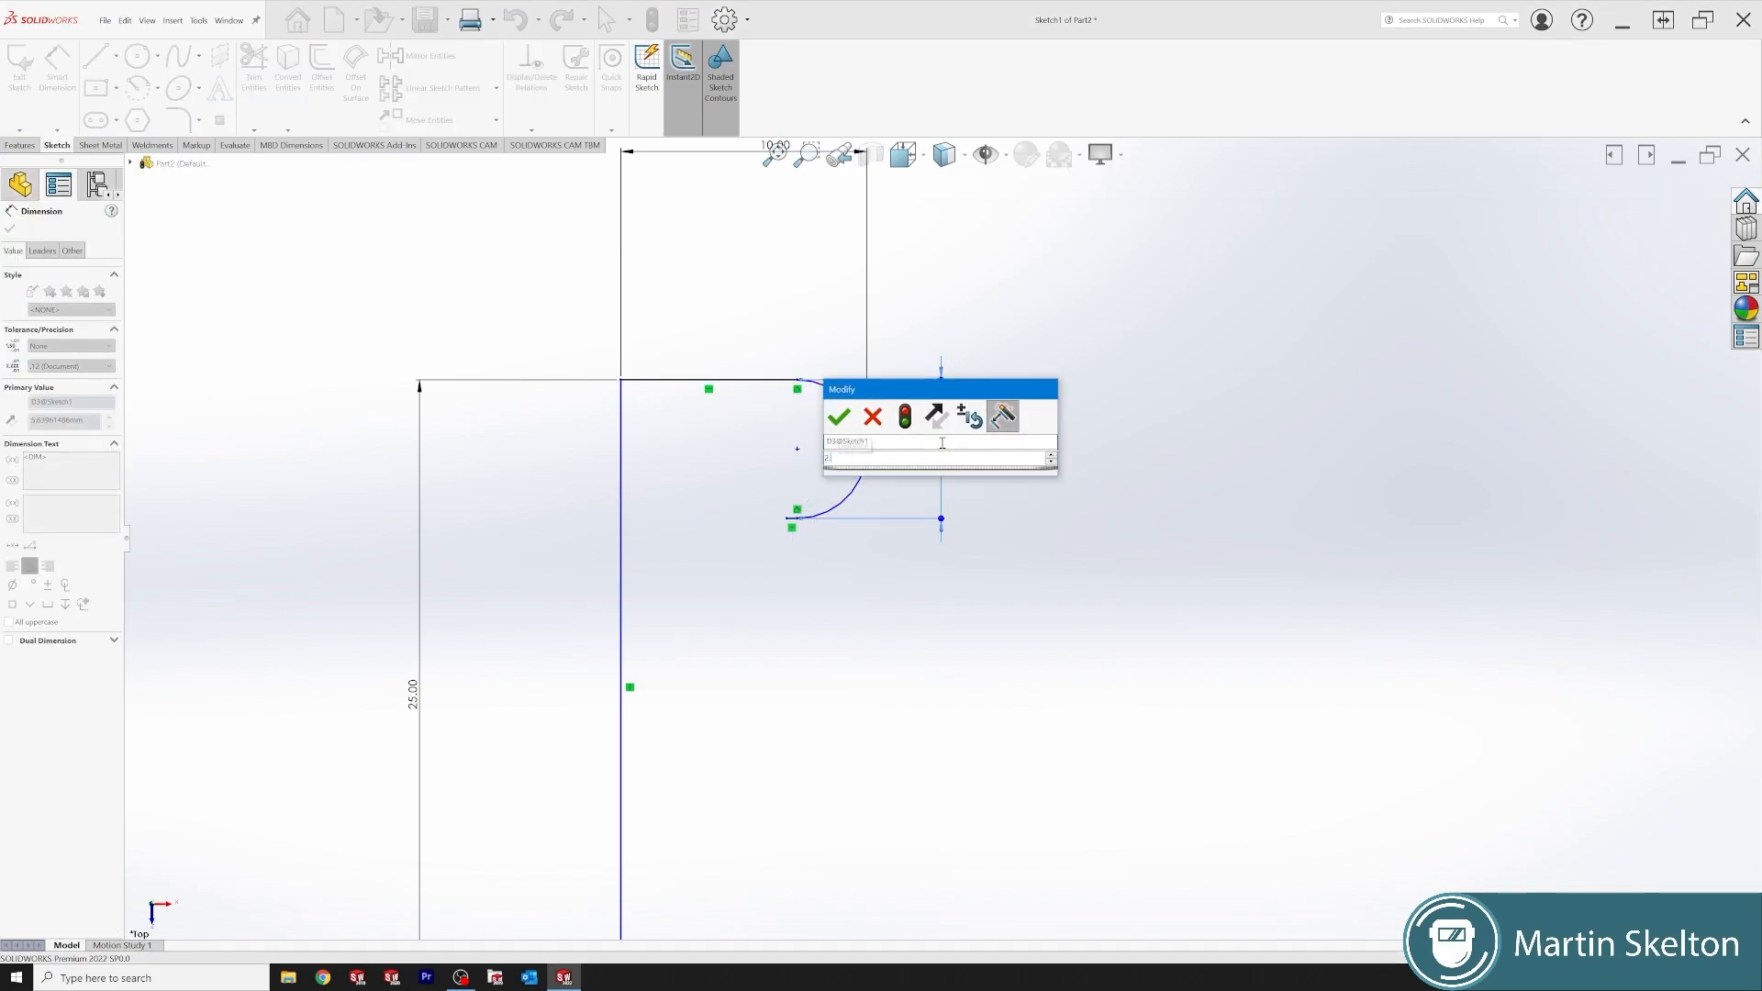
key(Return)
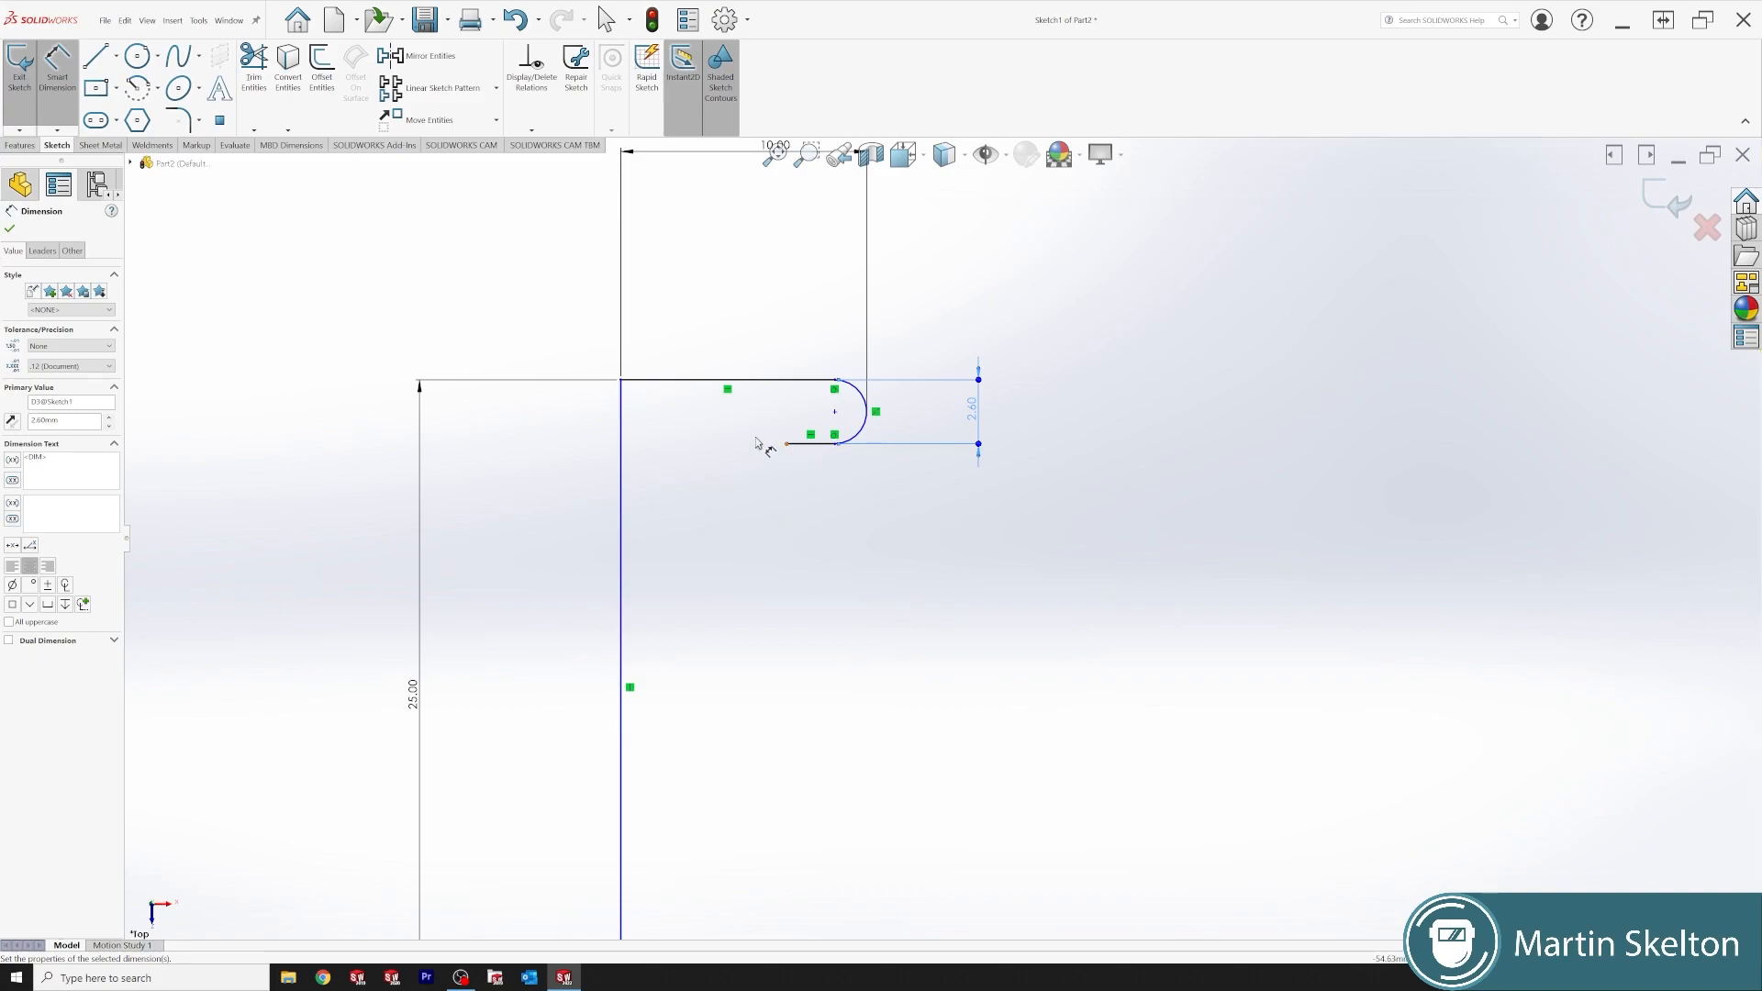
- Dimension the hook's short return line as 4.5 mm long
click(808, 444)
click(812, 500)
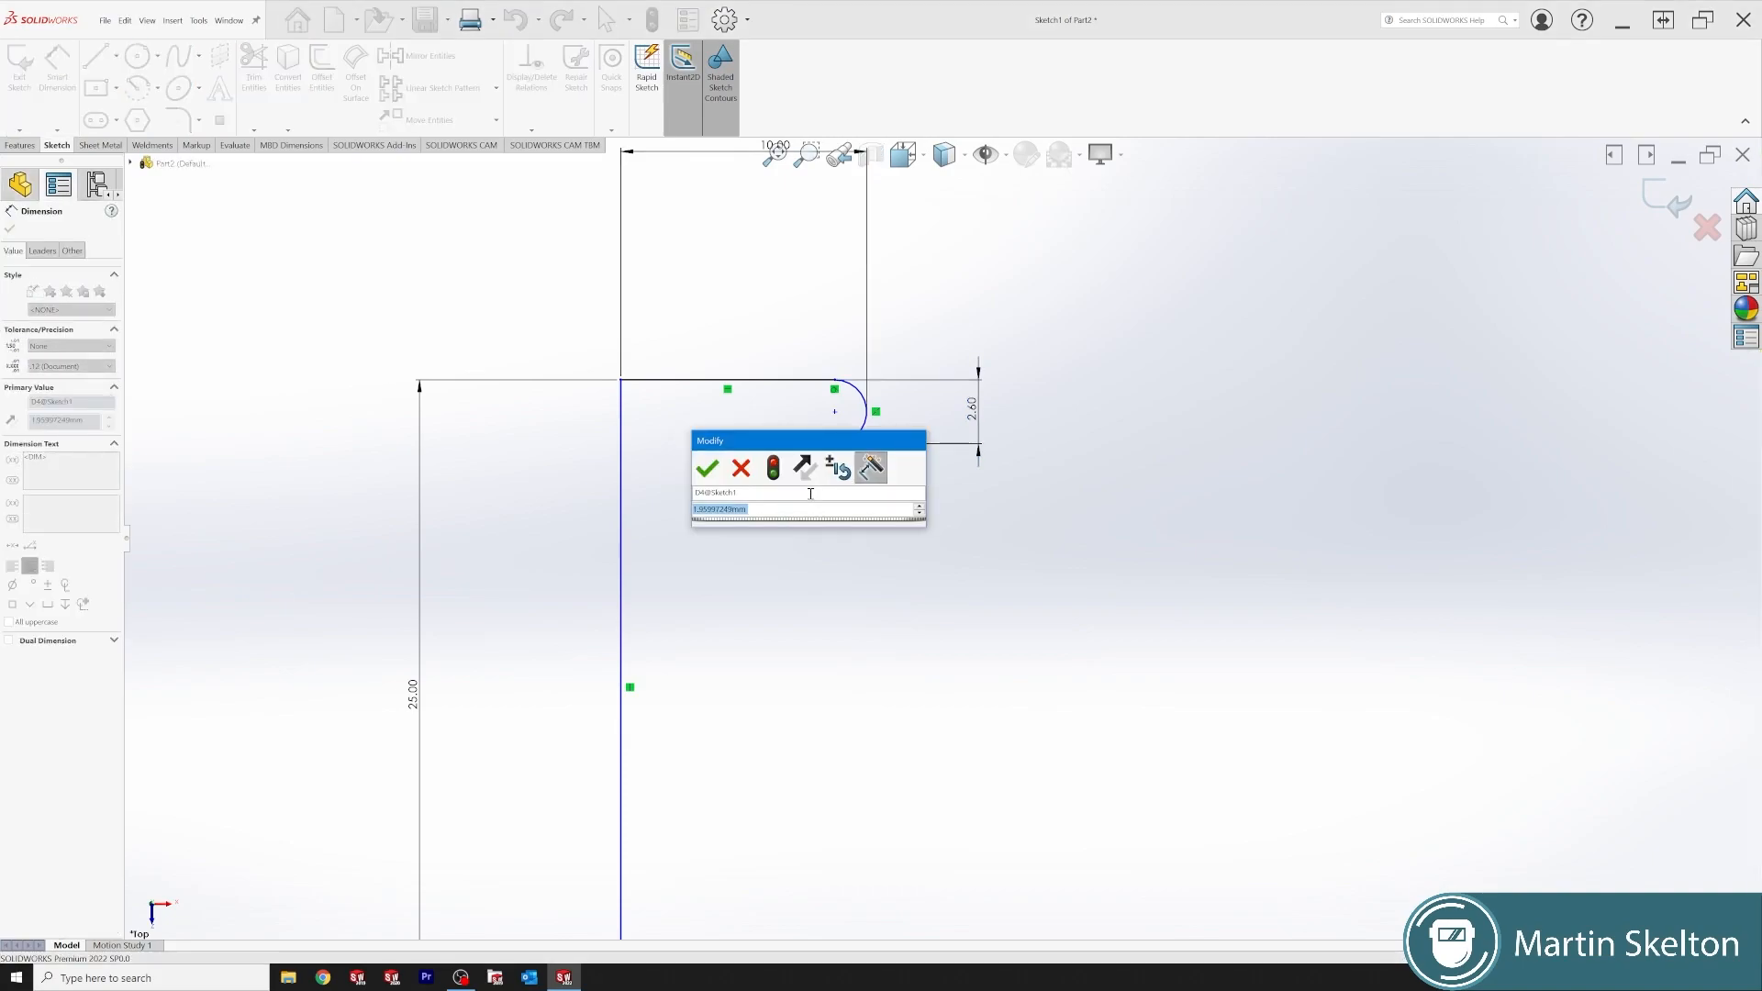
text(4.5)
key(Return)
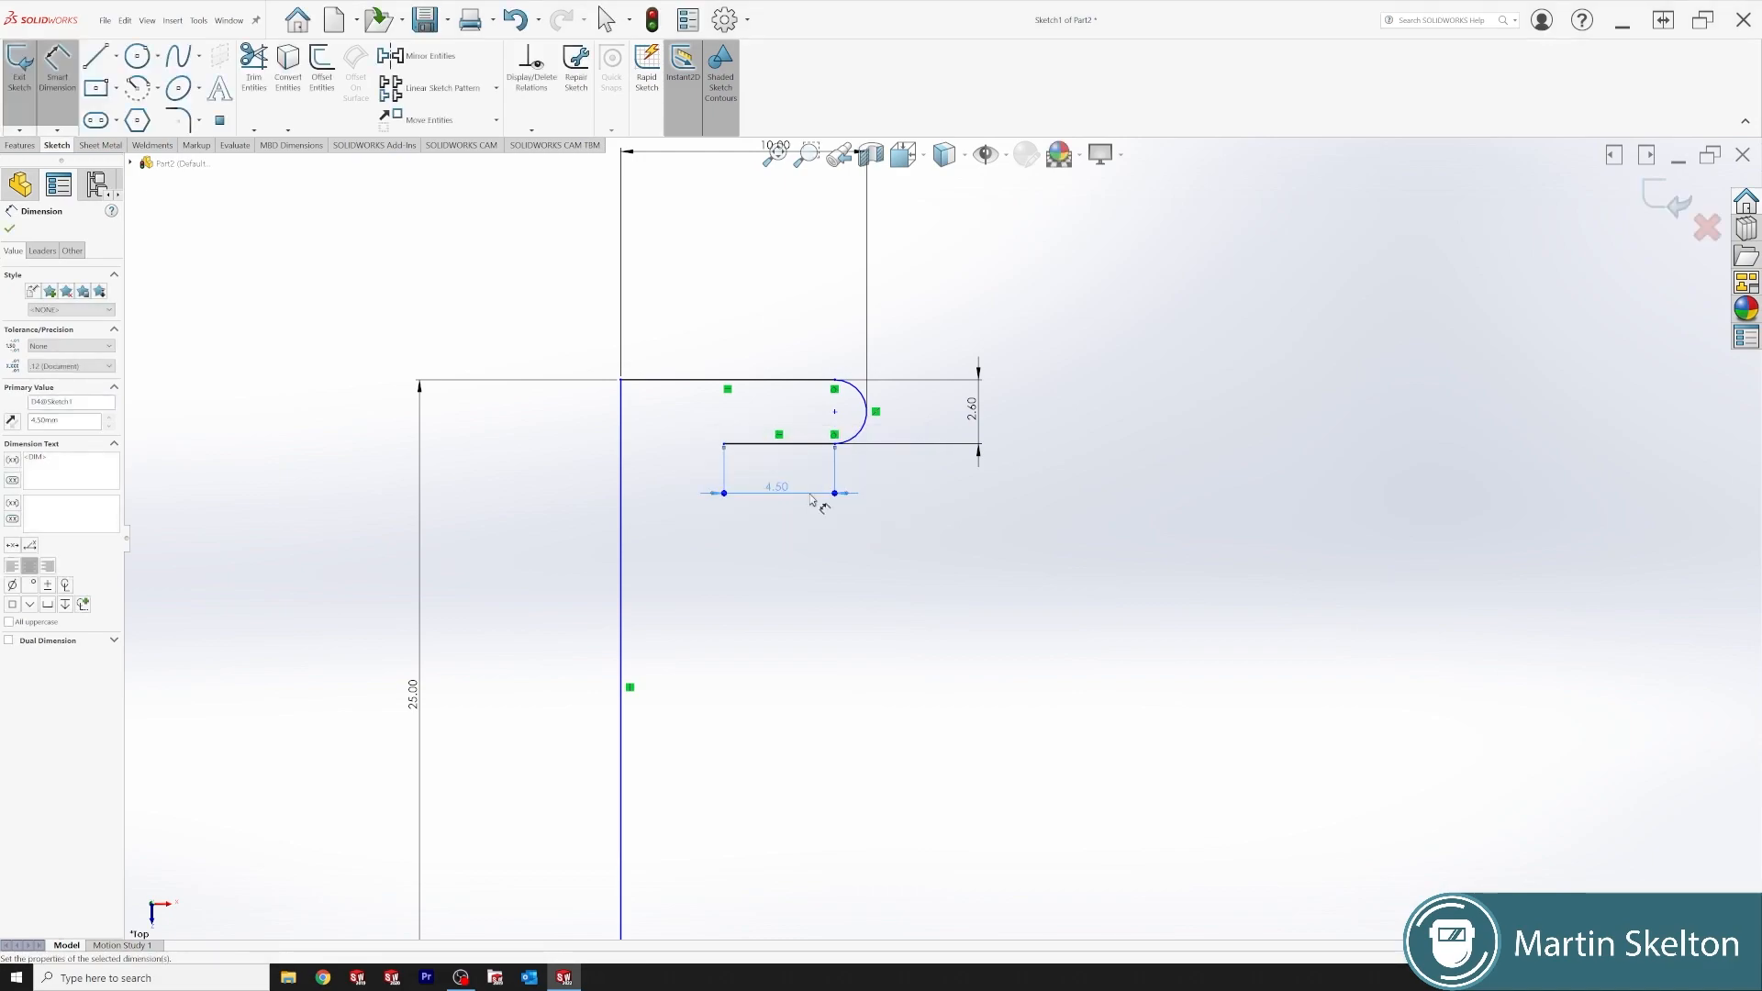
- Dimension the base line's full length as 149.28 mm and finish dimensioning
scroll(912, 514, up, 4)
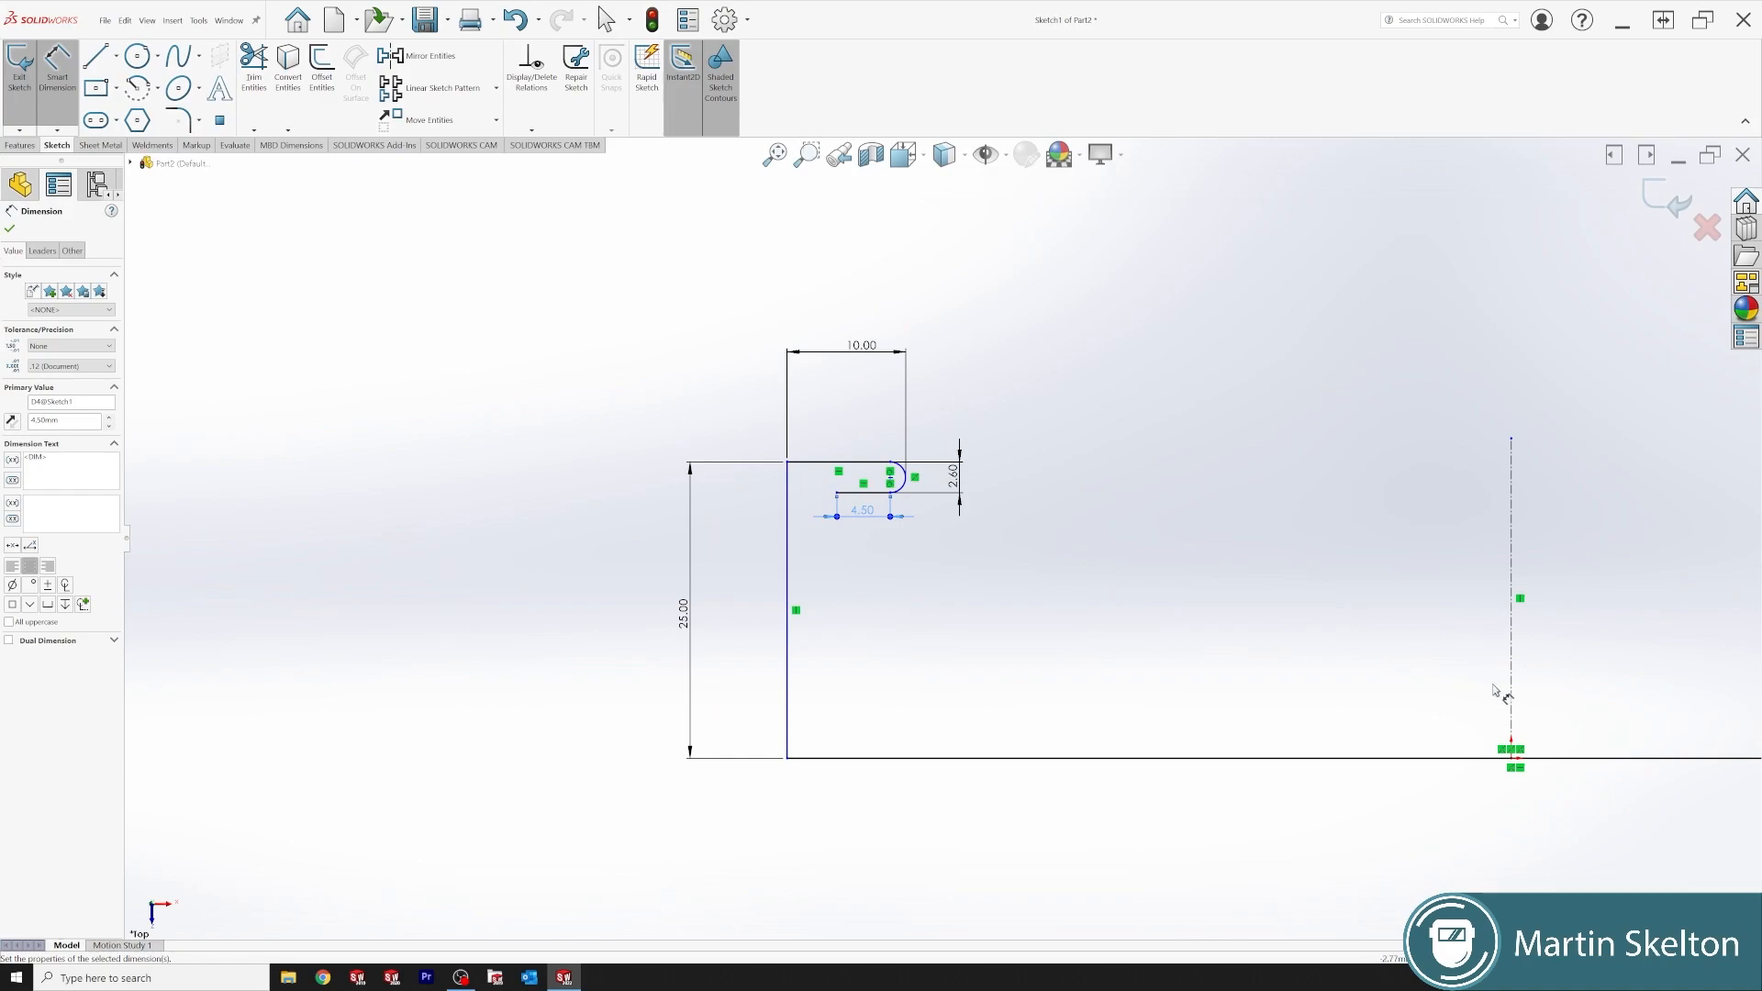
scroll(1733, 797, down, 2)
scroll(1365, 724, up, 4)
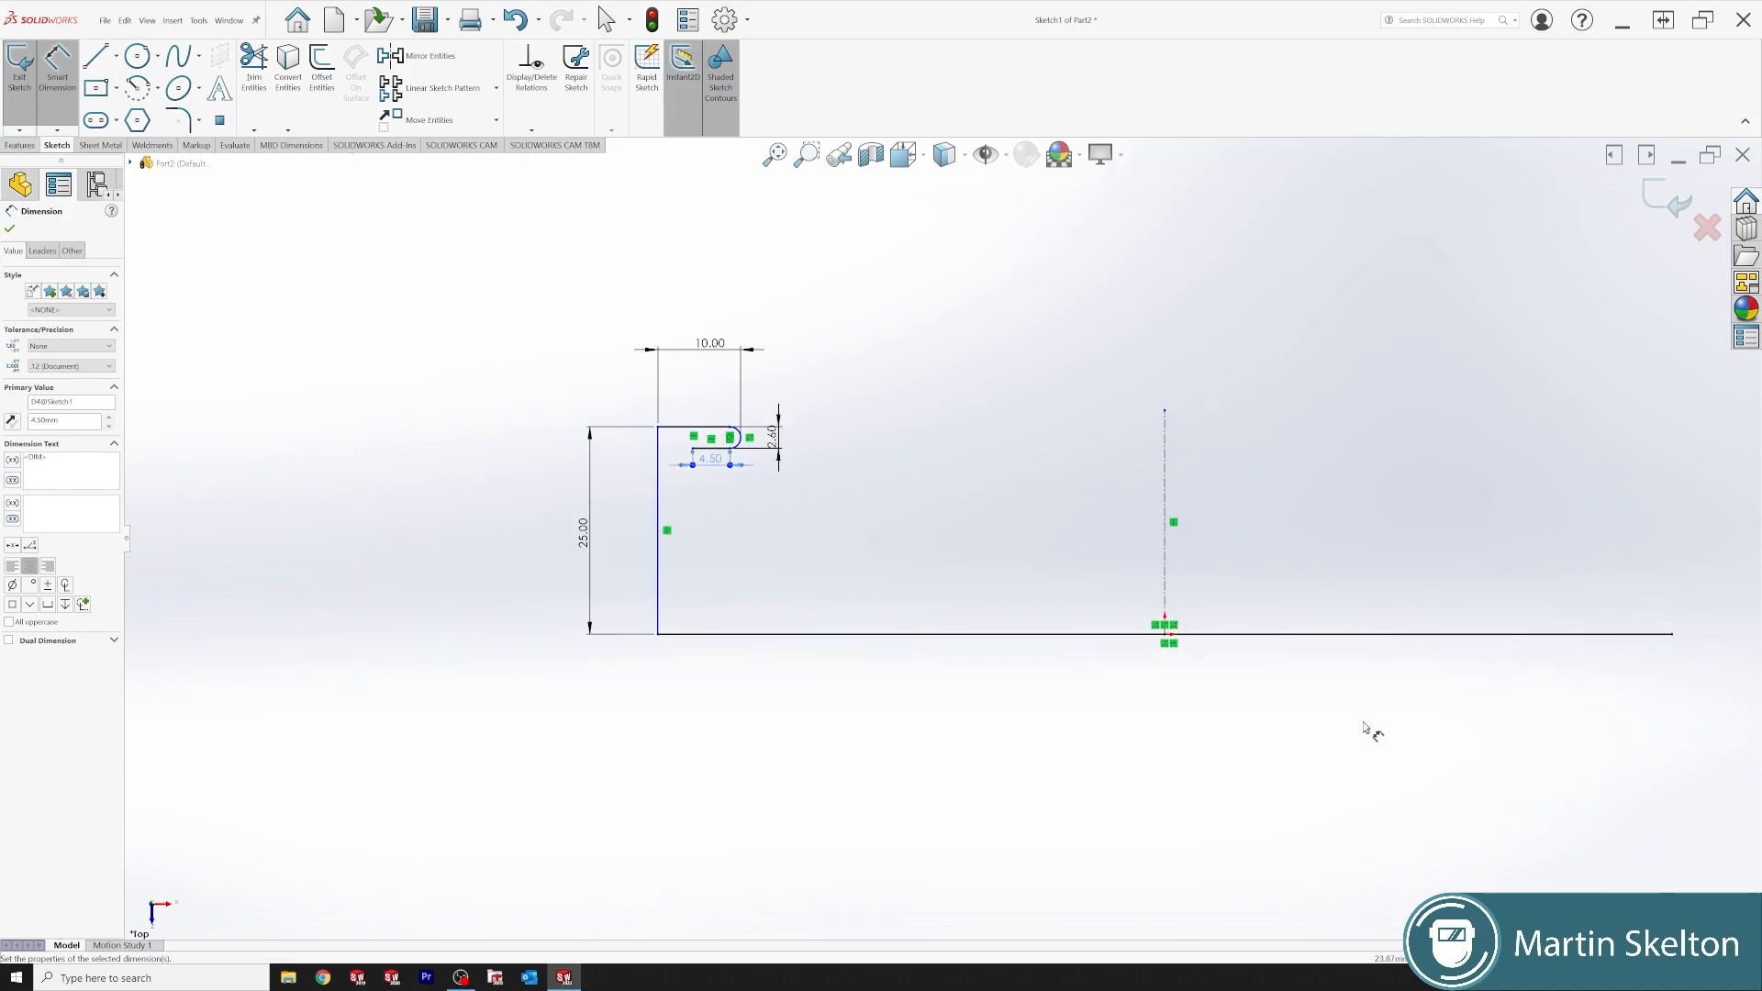
click(1288, 637)
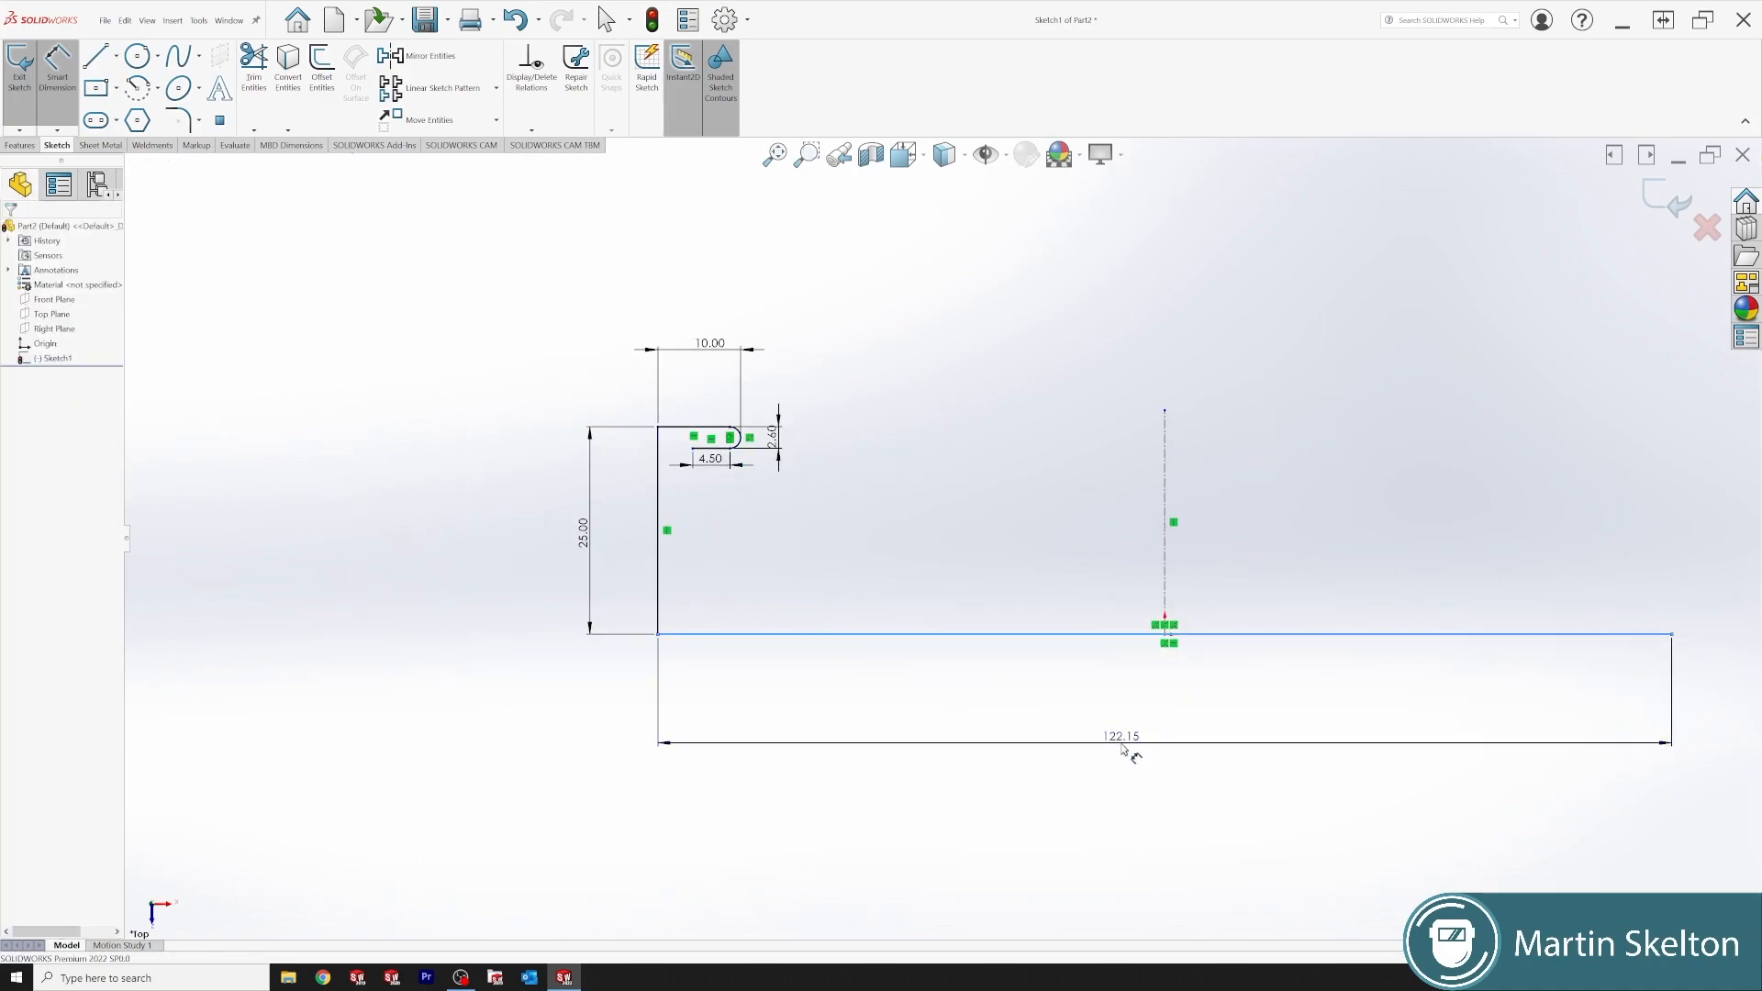
click(1131, 745)
text(14)
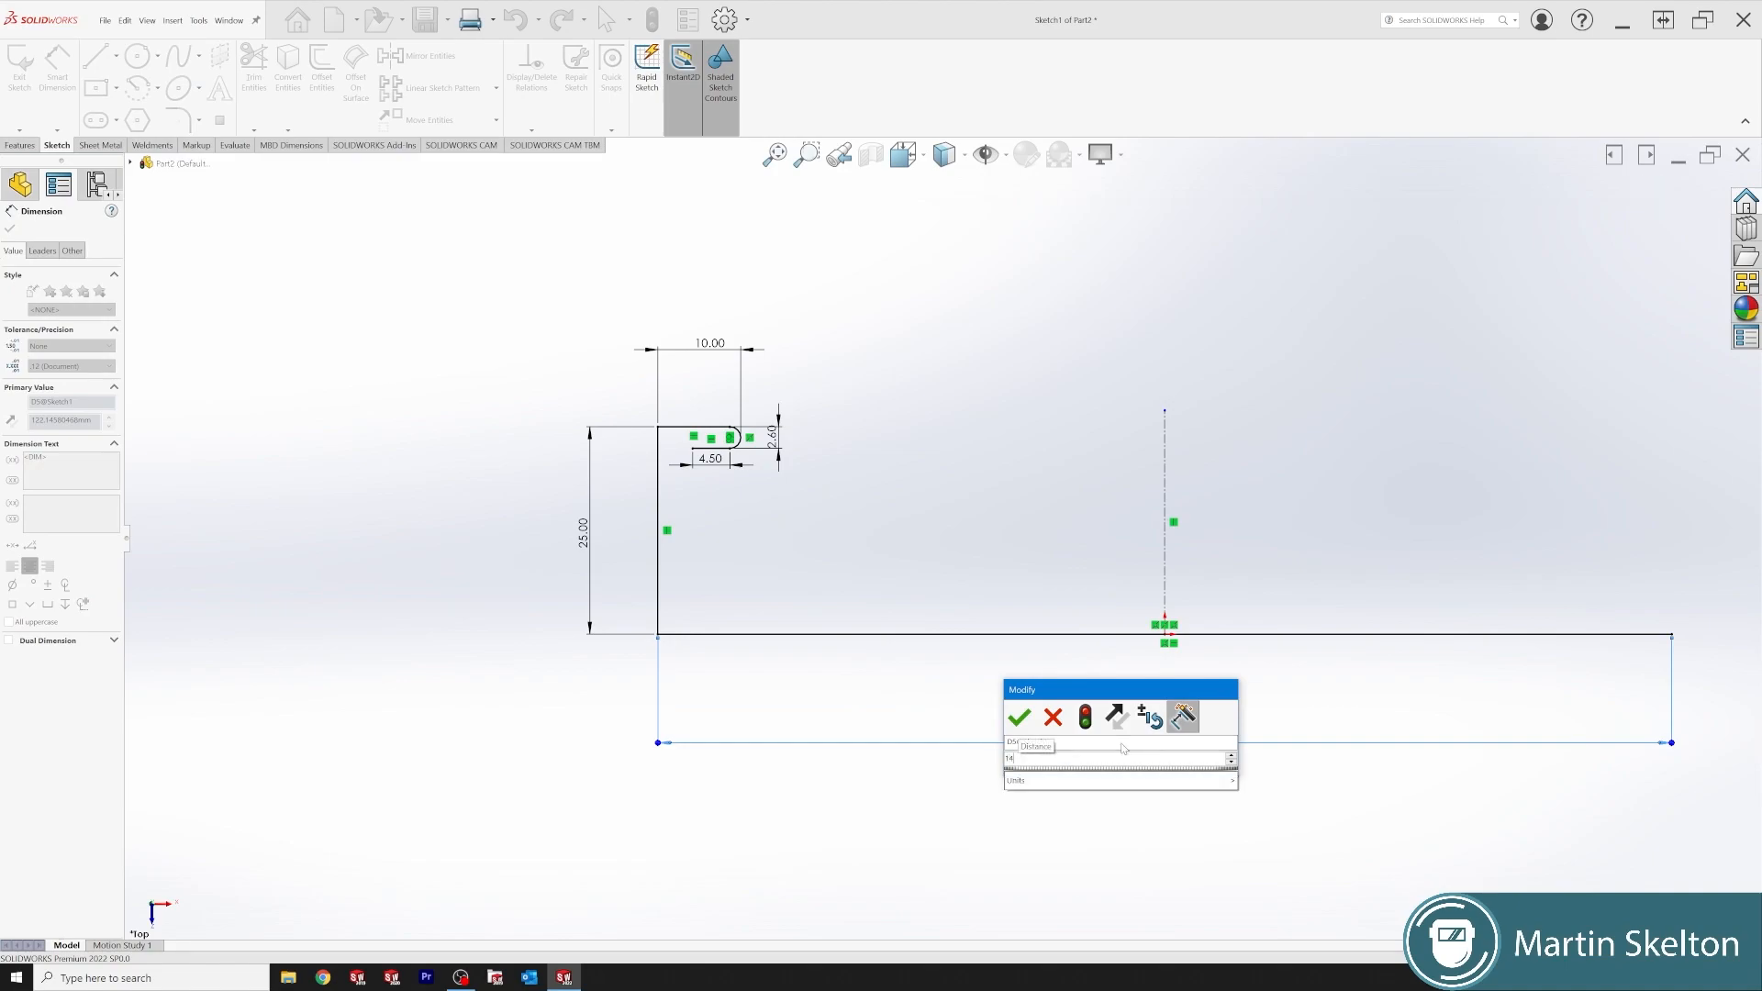
text(9.28)
key(Return)
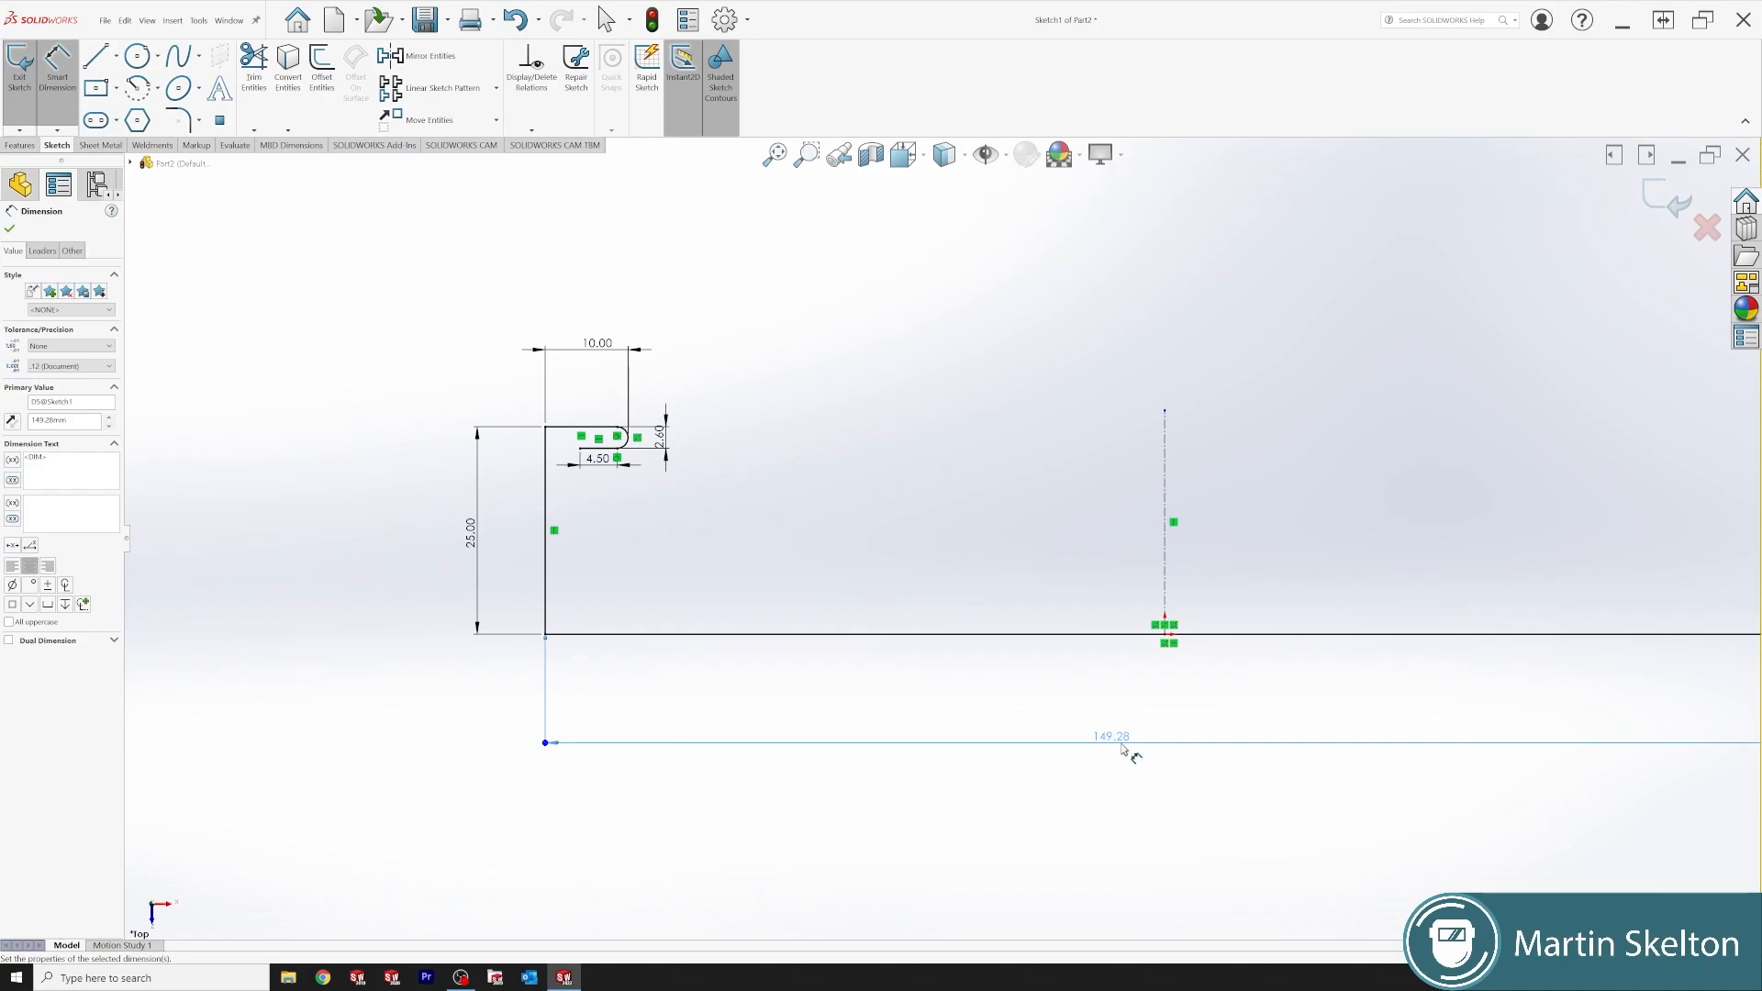
key(f)
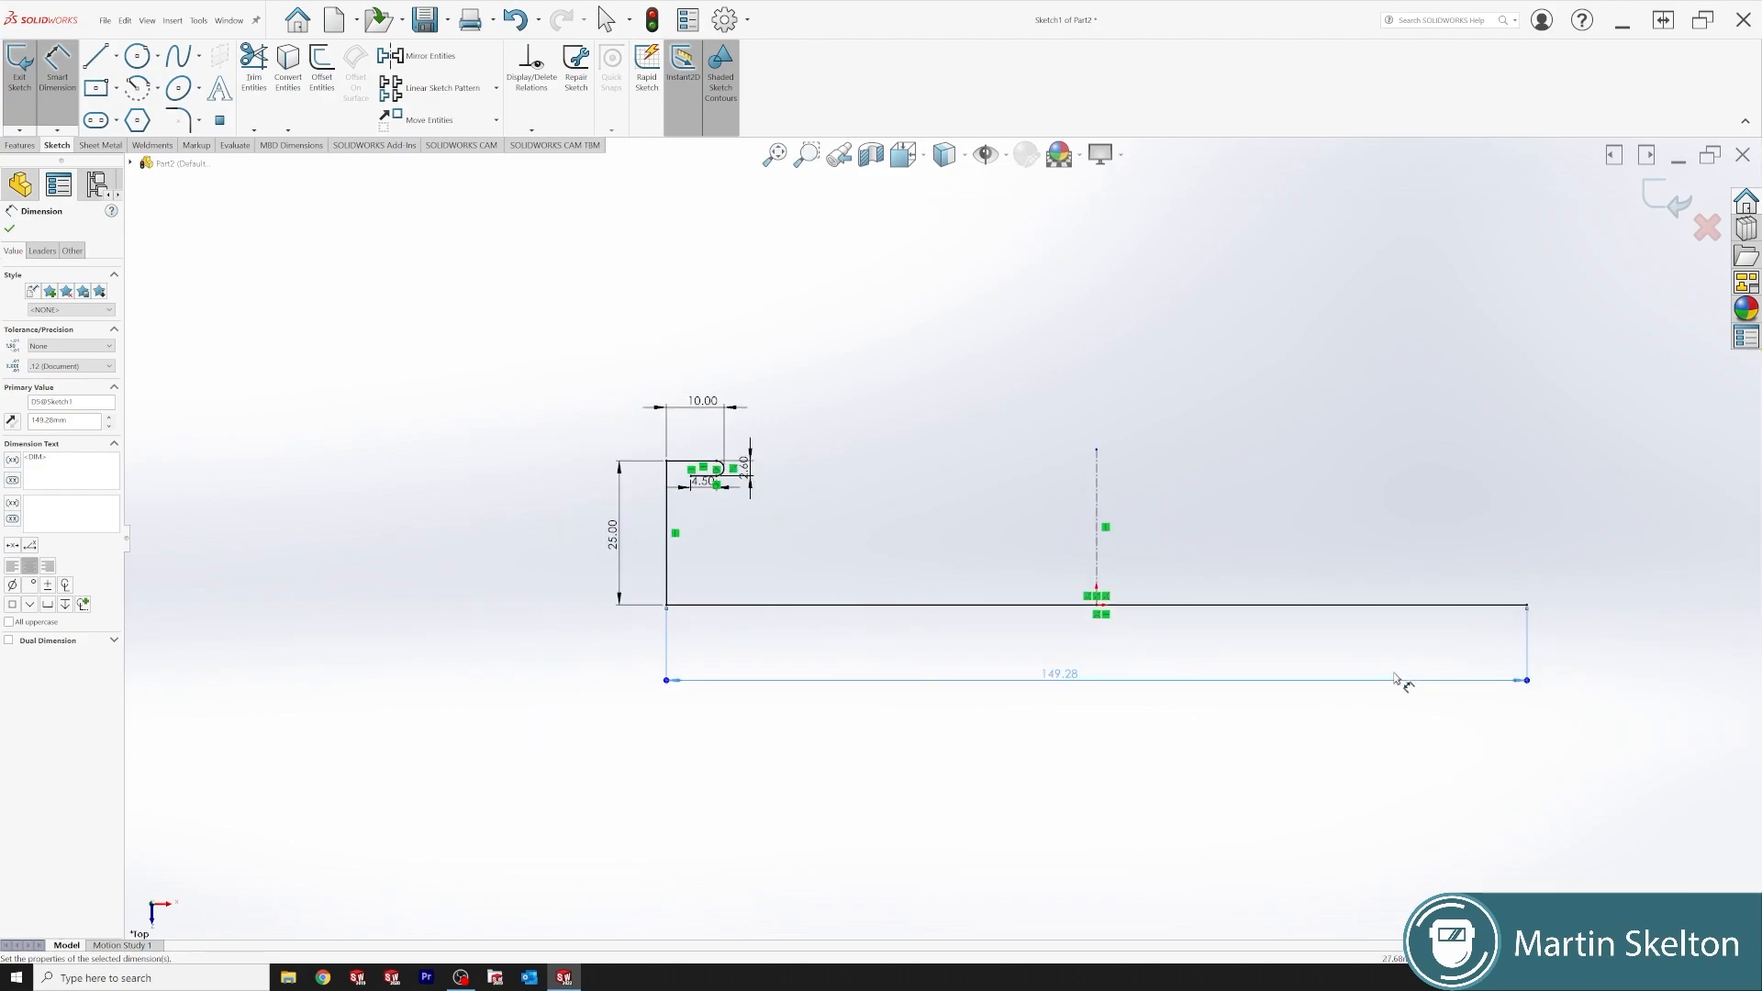
click(11, 229)
click(1098, 450)
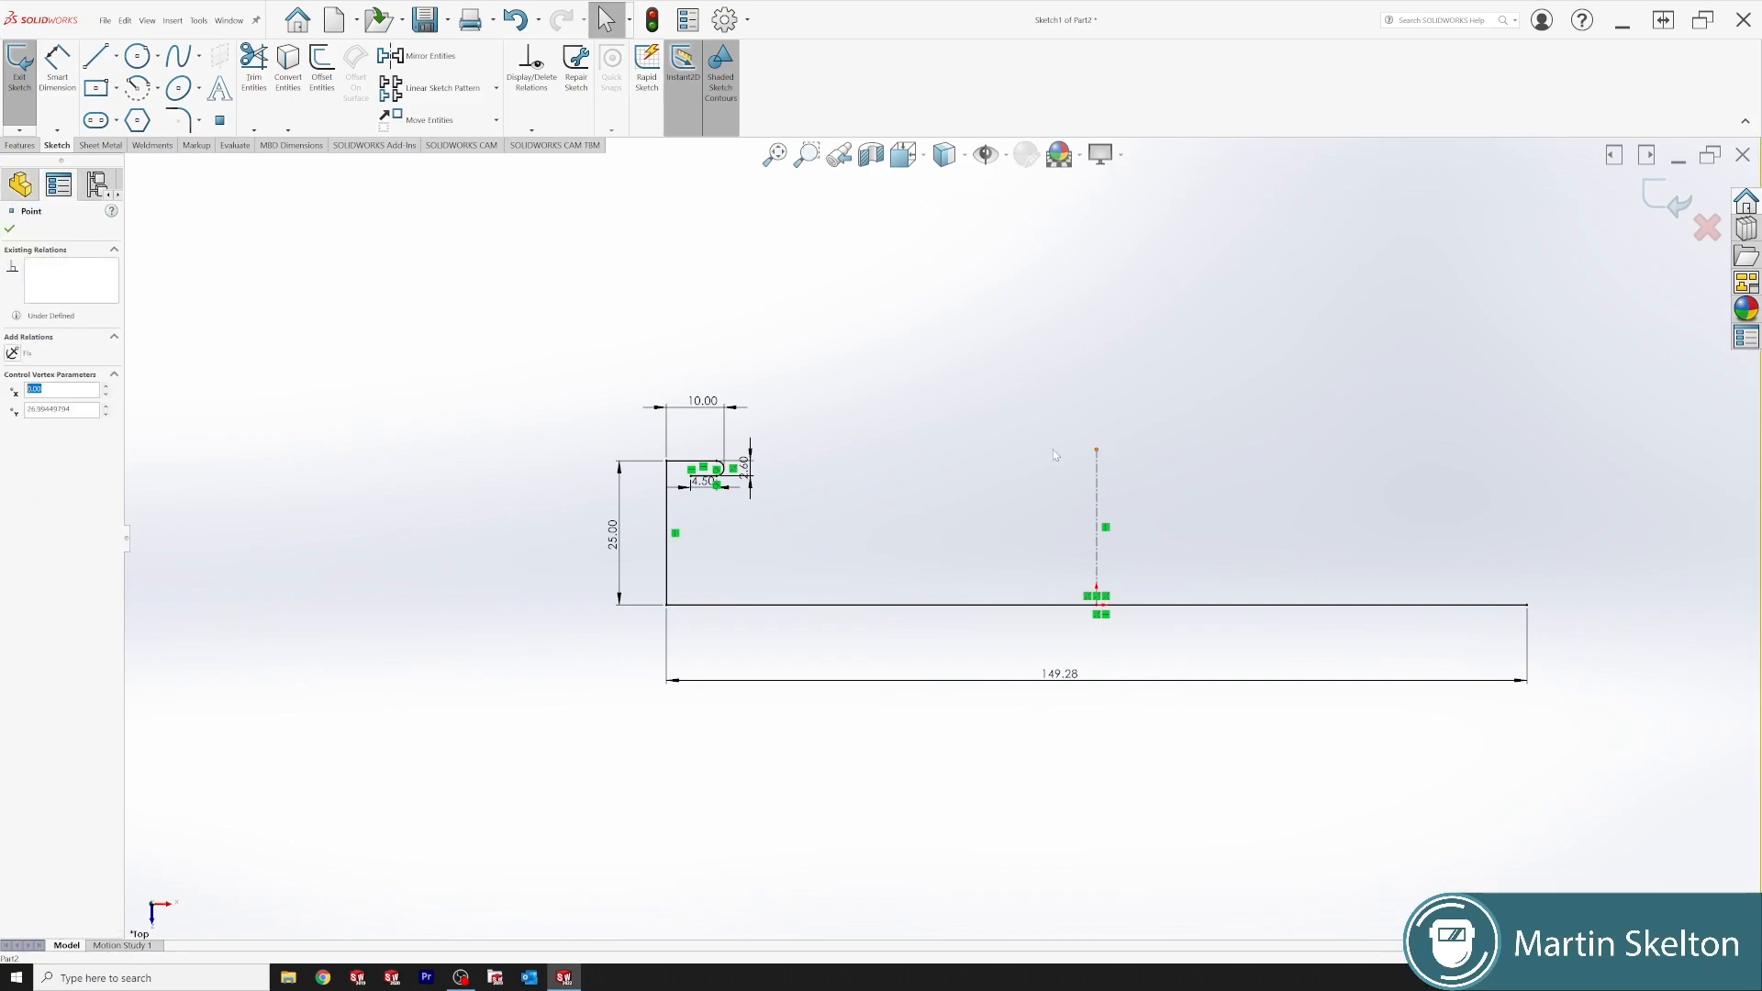
click(1171, 449)
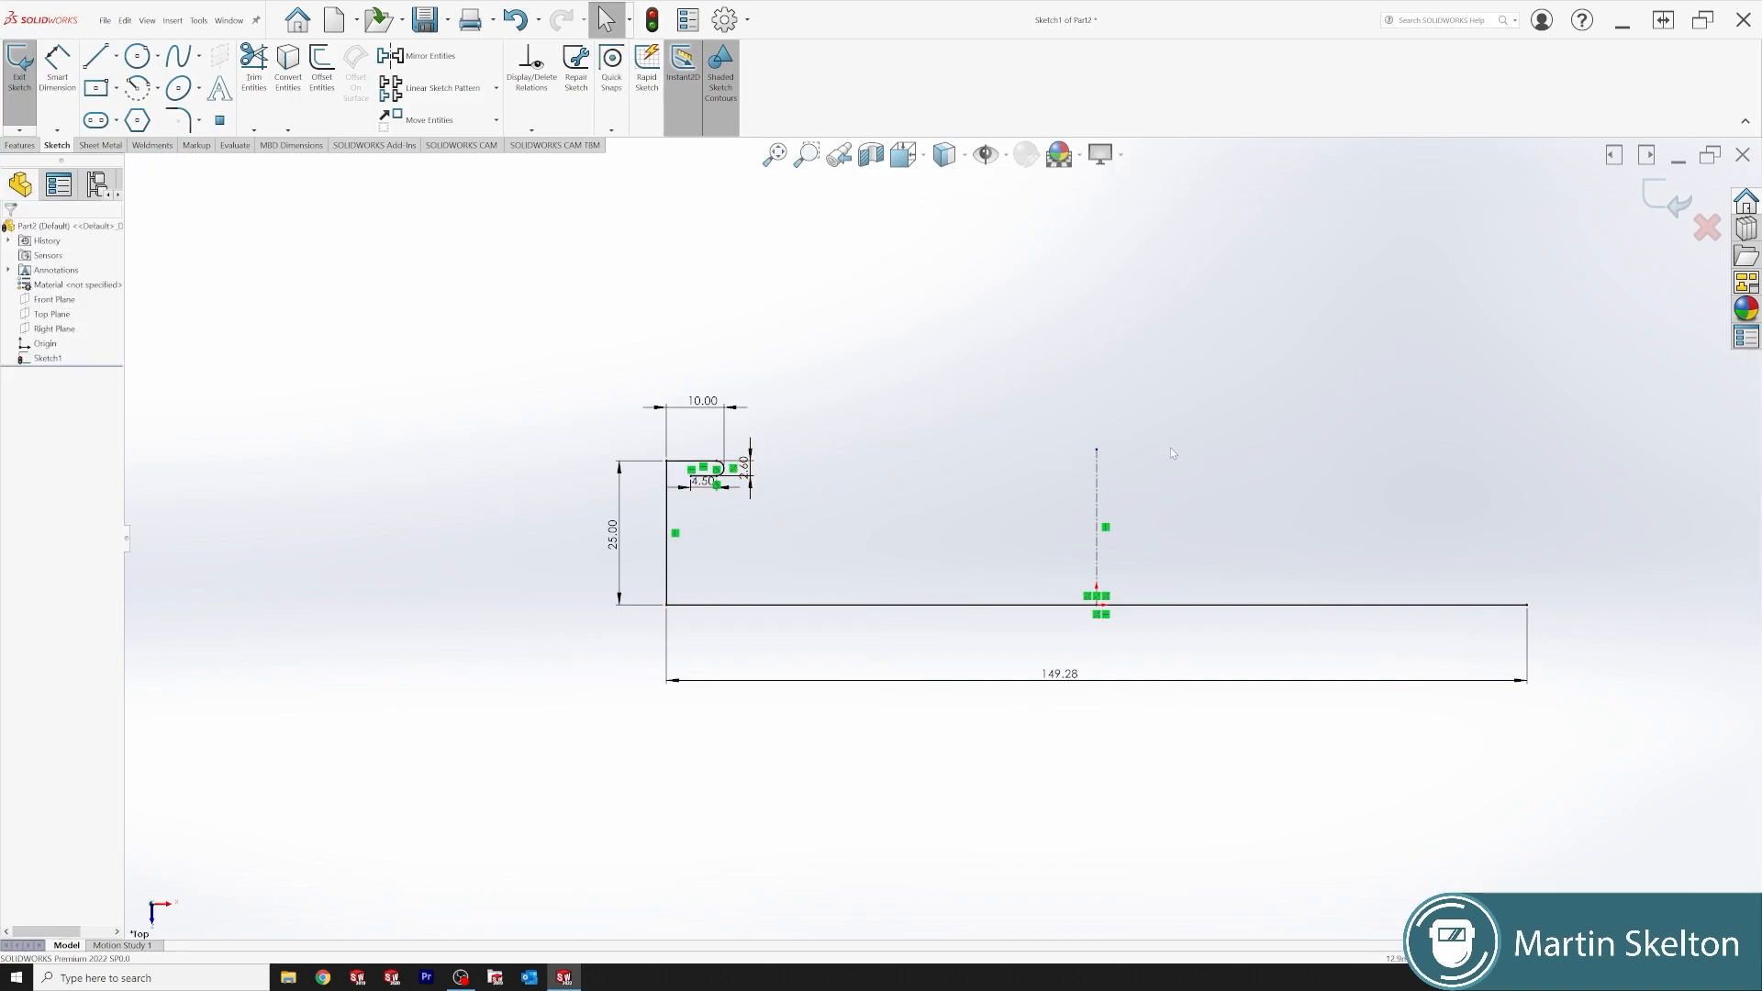
- Adjust the vertical centerline's upper endpoint and make it coincident with the hook's upper horizontal line
drag(1101, 453, 1111, 408)
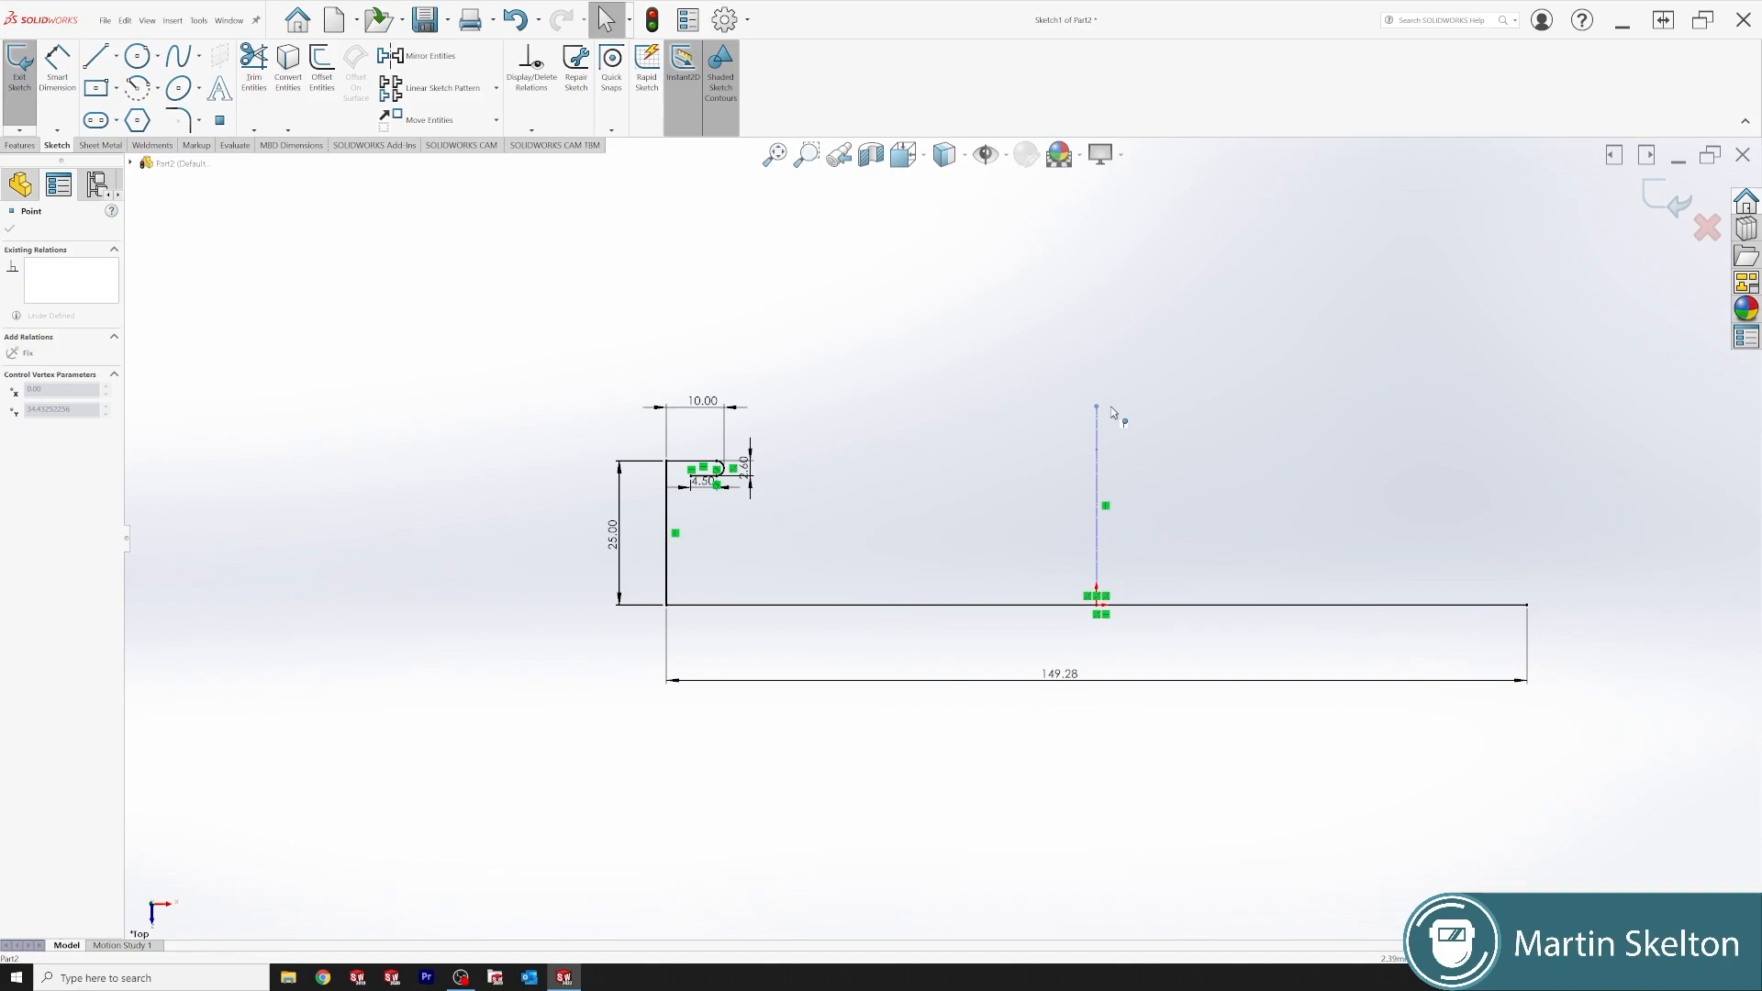
drag(1112, 413, 1102, 465)
click(1143, 474)
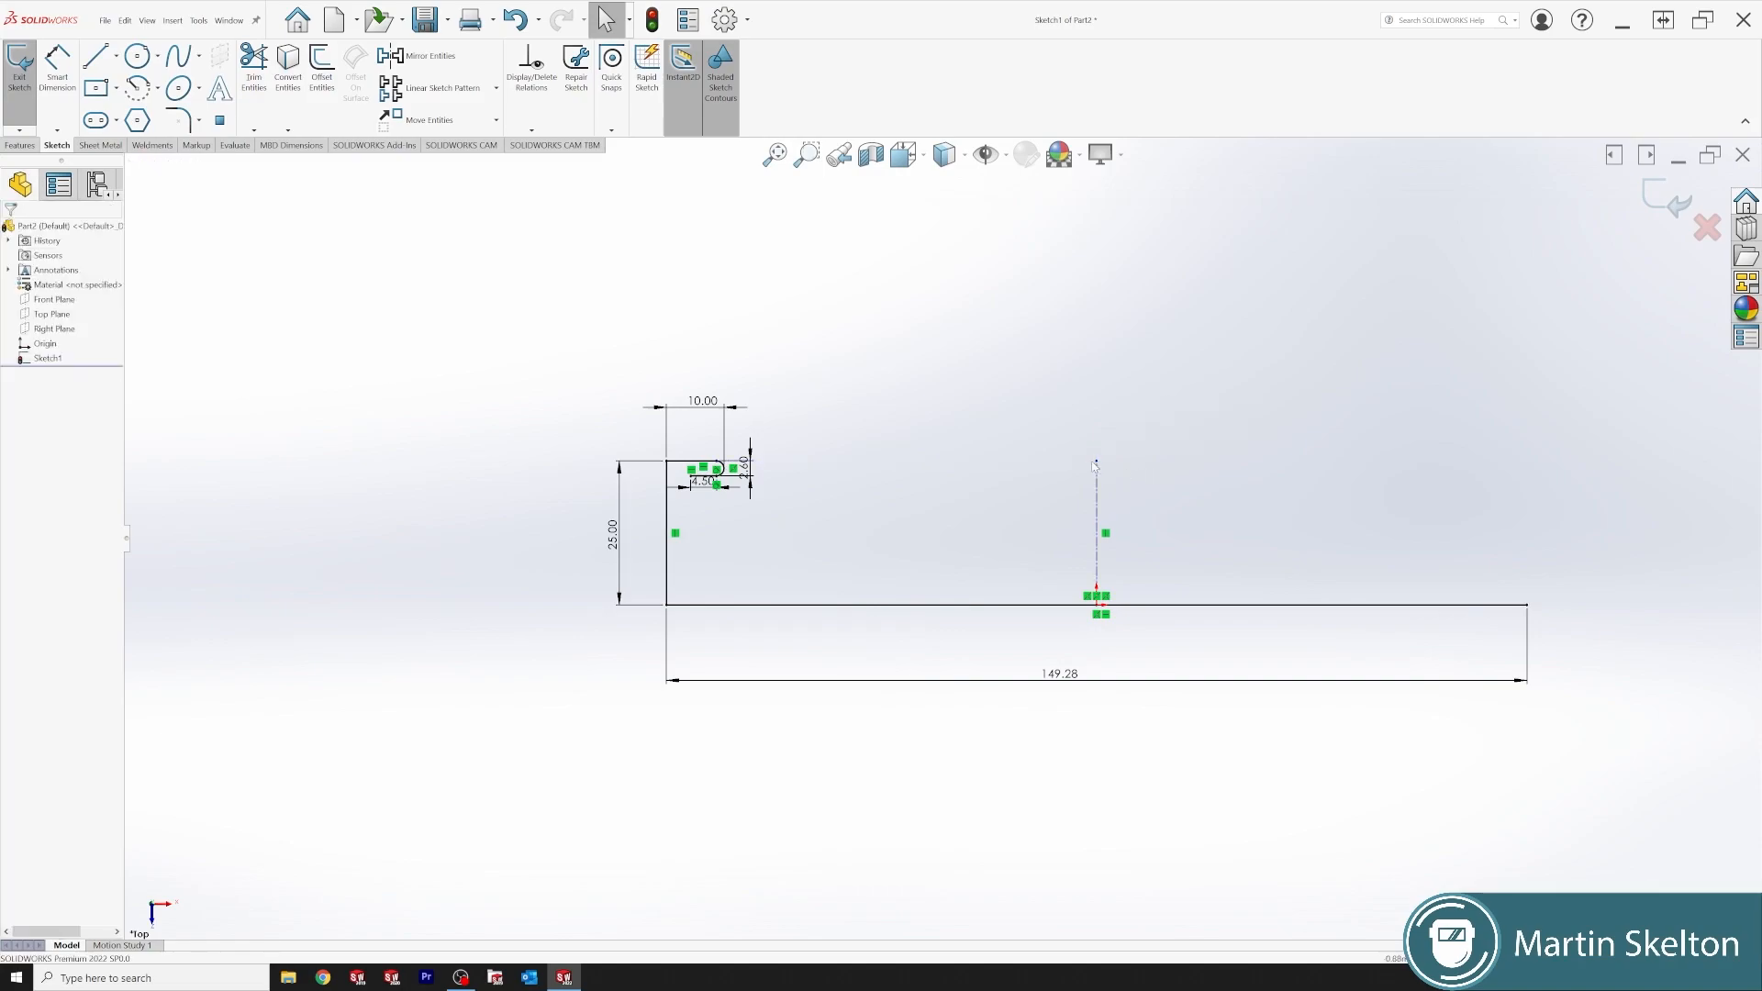
scroll(986, 532, down, 5)
scroll(903, 581, up, 5)
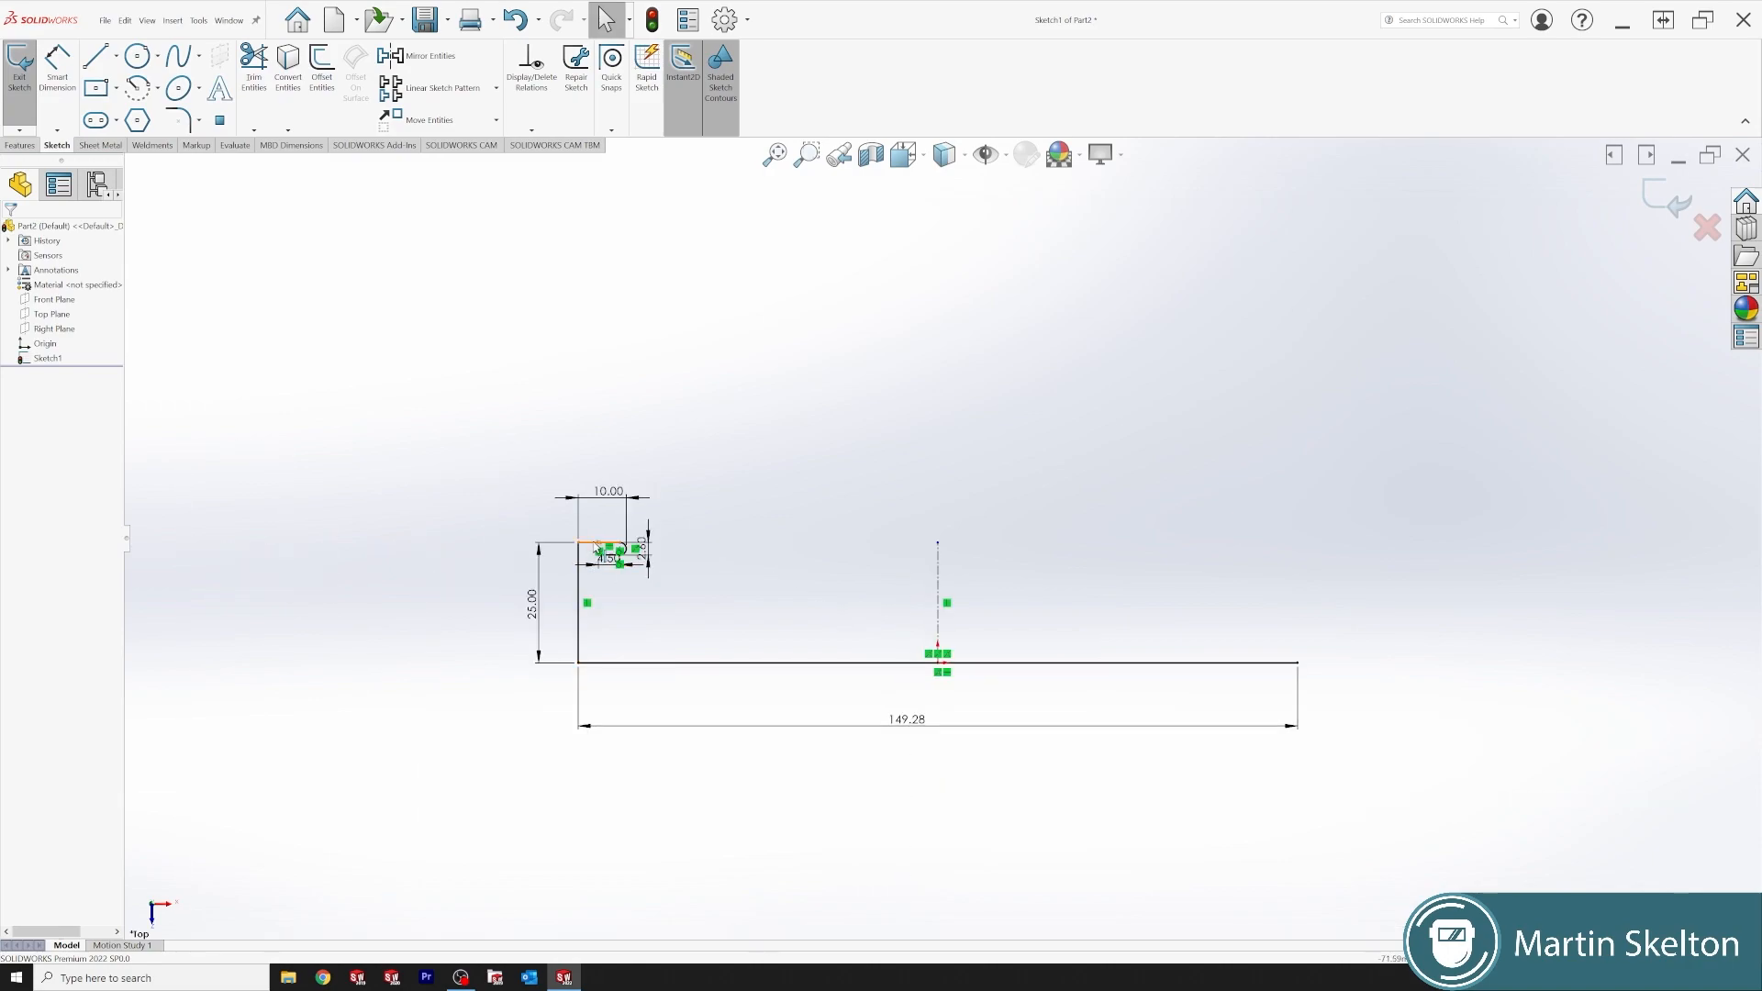
click(595, 545)
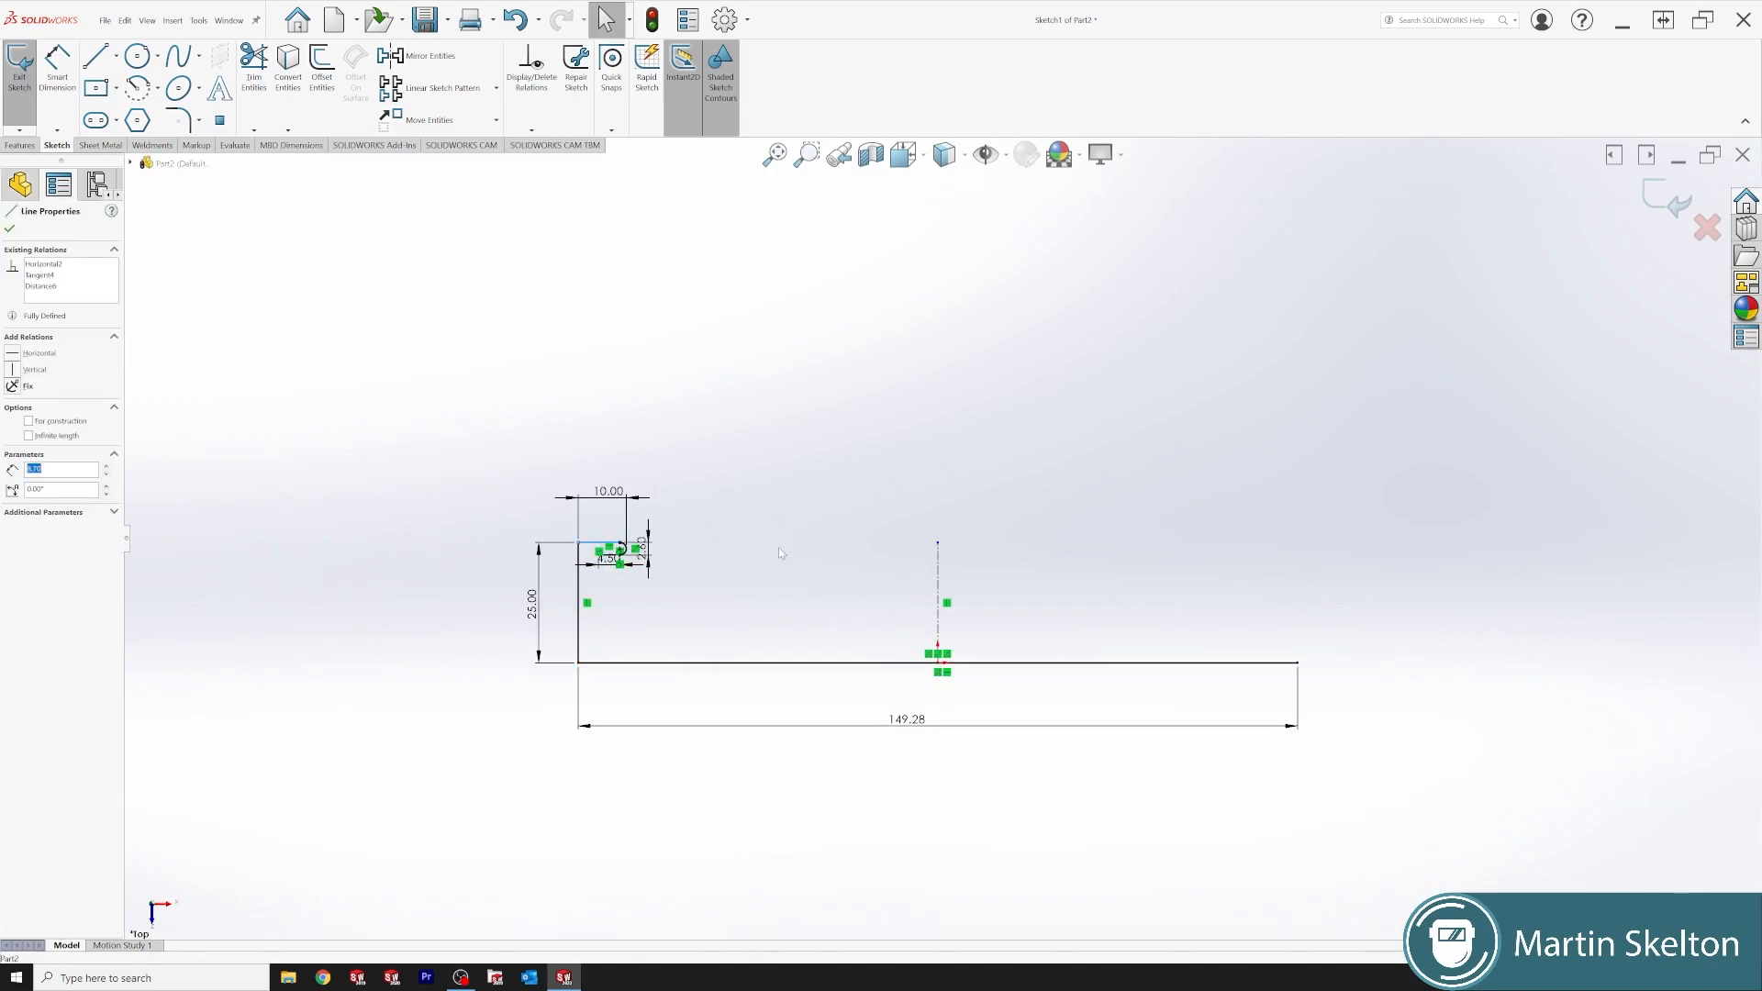
ctrl+click(938, 543)
click(11, 424)
click(813, 422)
scroll(953, 538, down, 6)
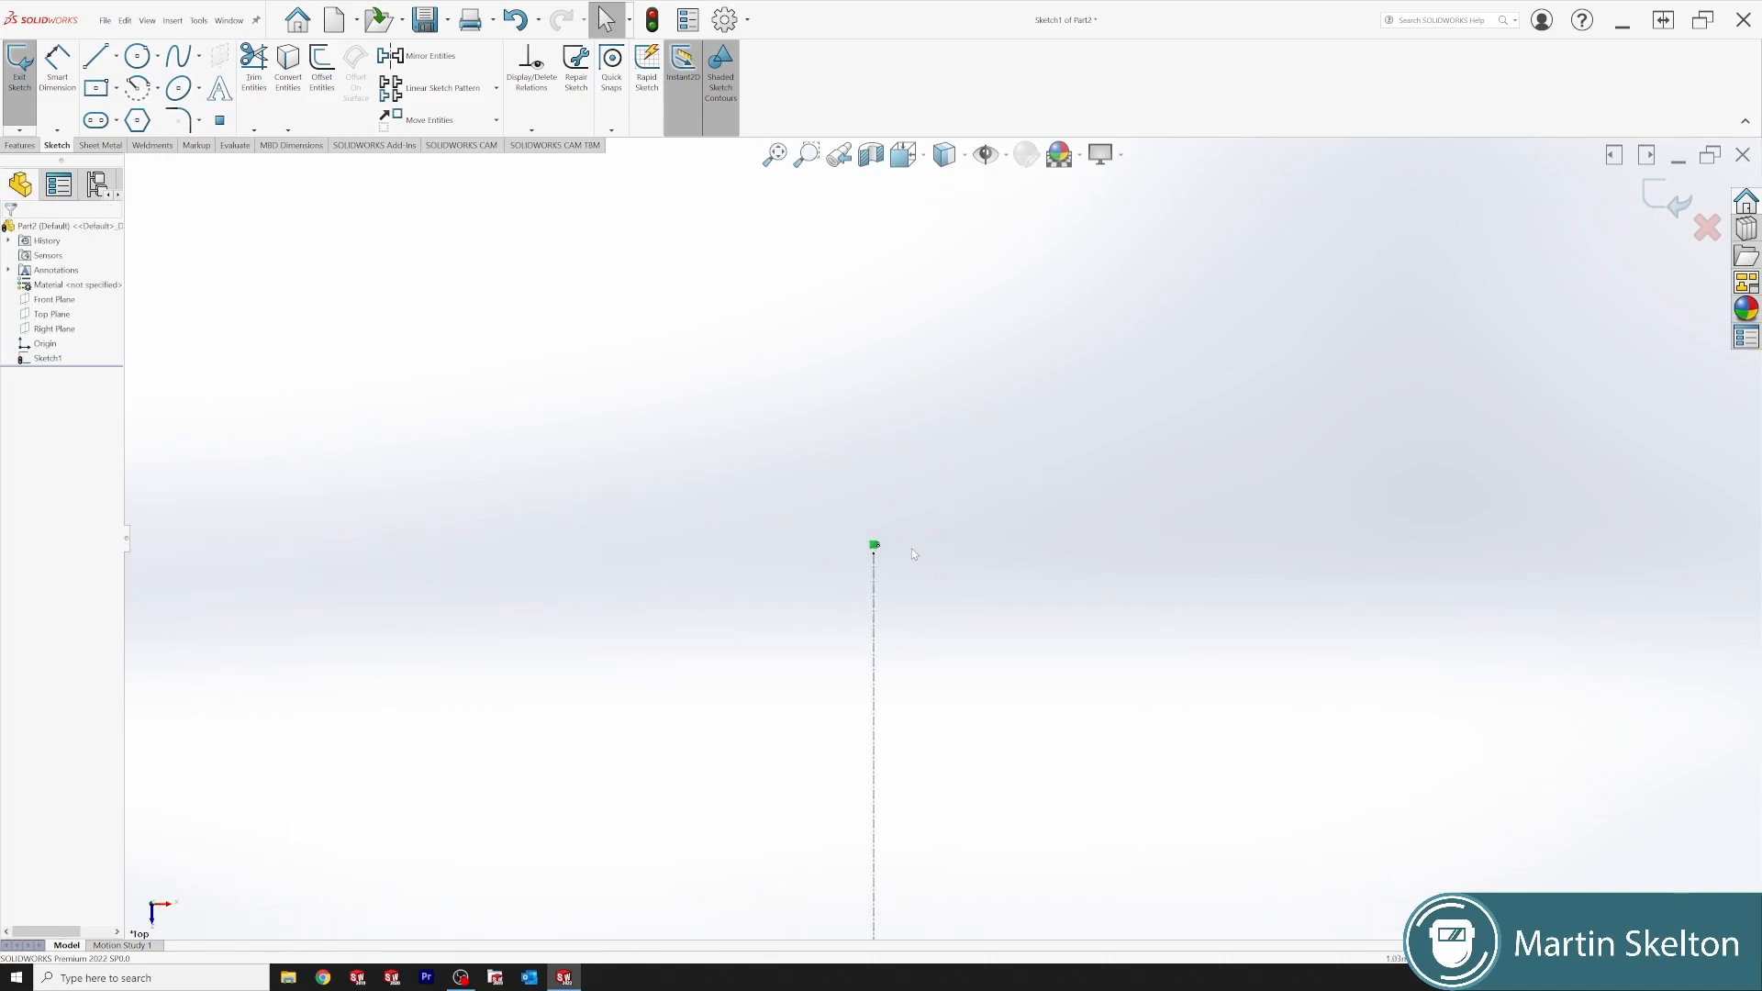
scroll(862, 642, up, 5)
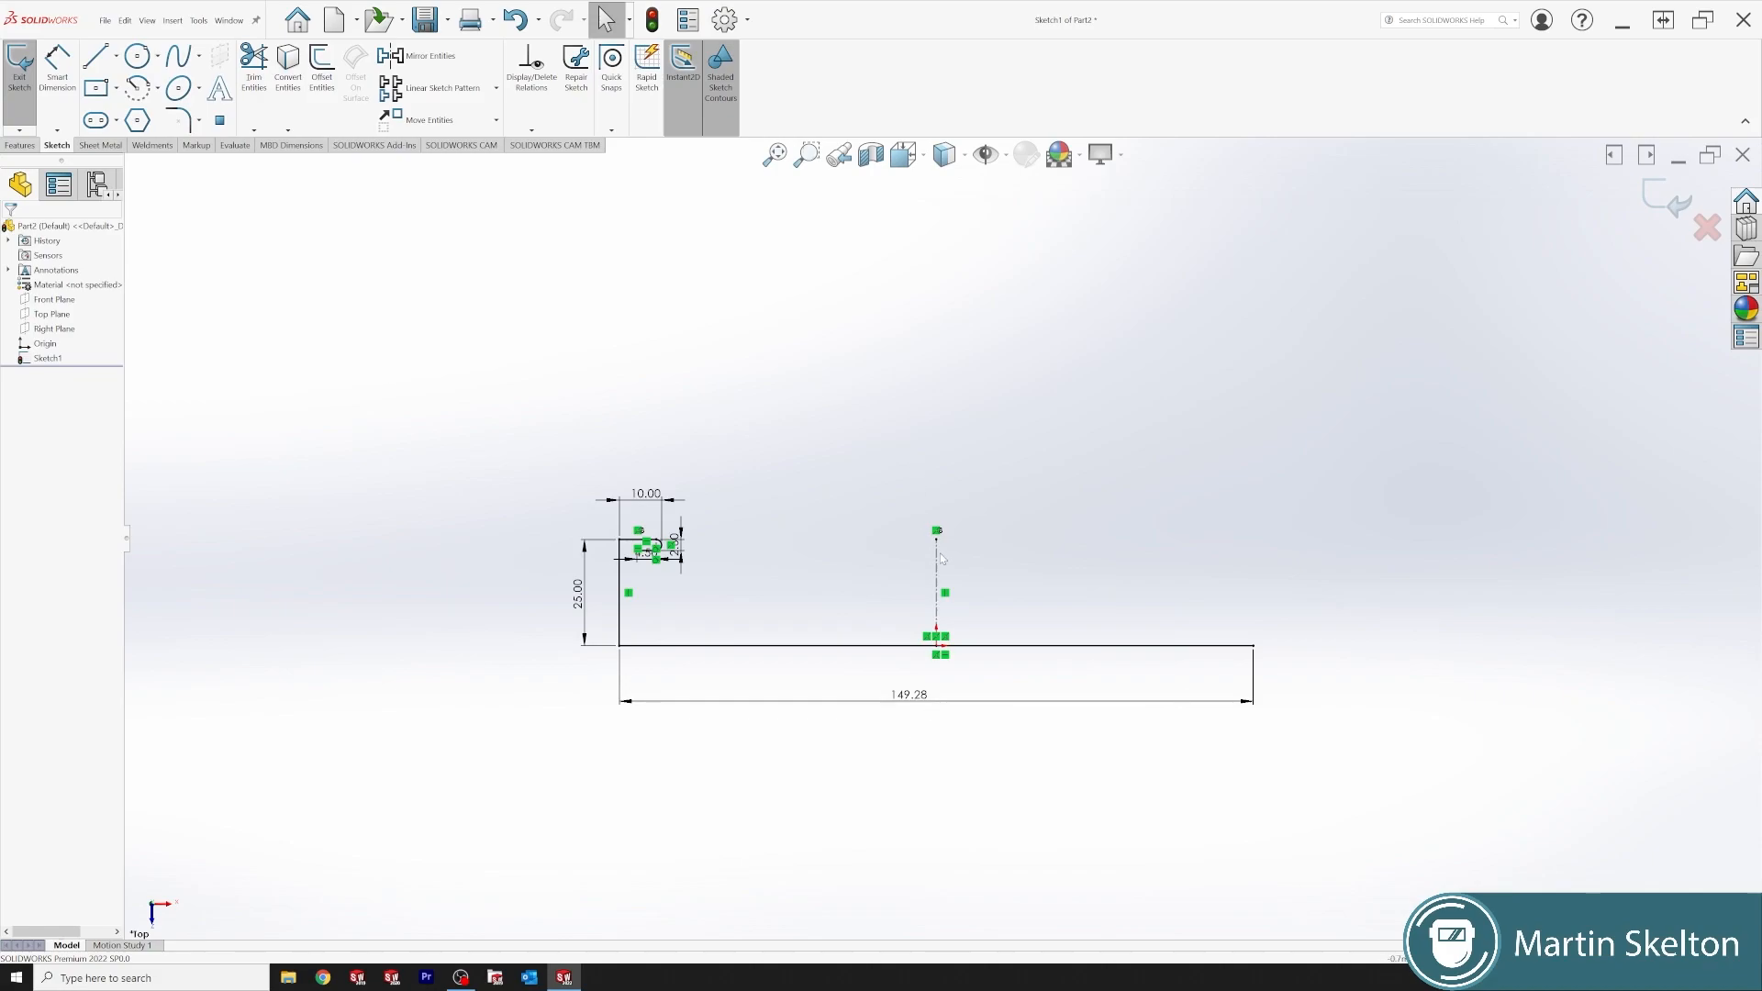
scroll(908, 579, down, 3)
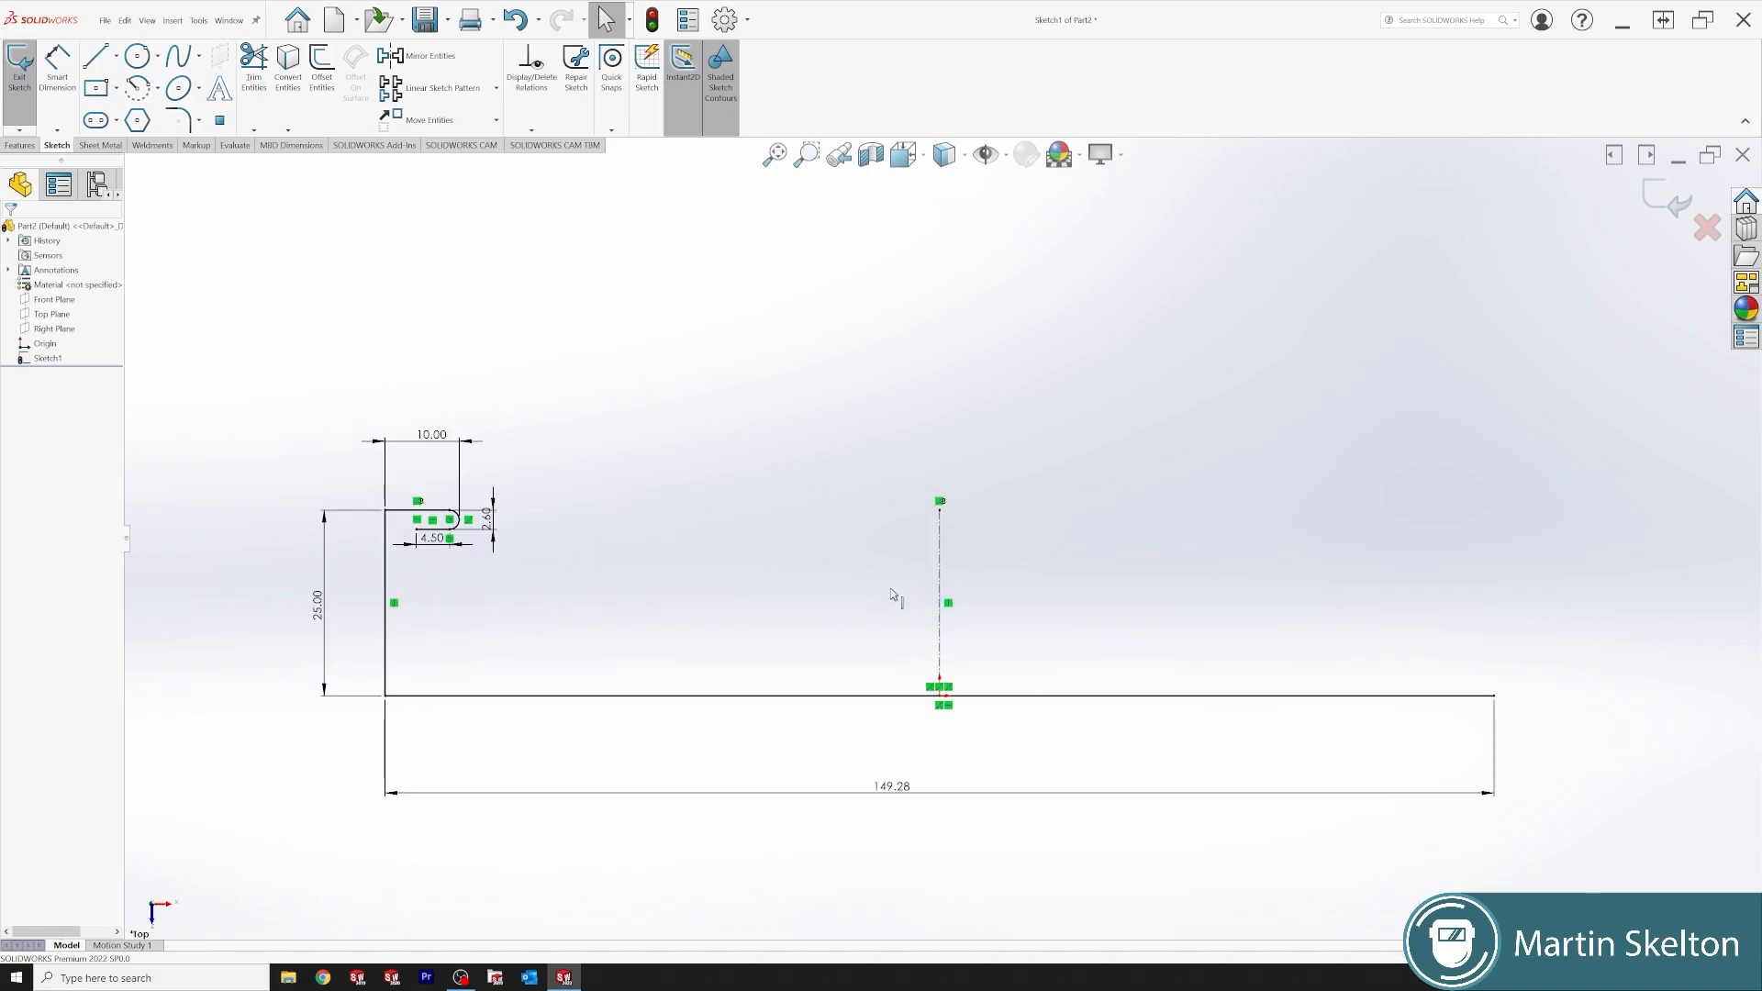
- Mirror the side's vertical line, the hook's upper line, its arc and its return line about the vertical centerline, keeping the originals
click(431, 56)
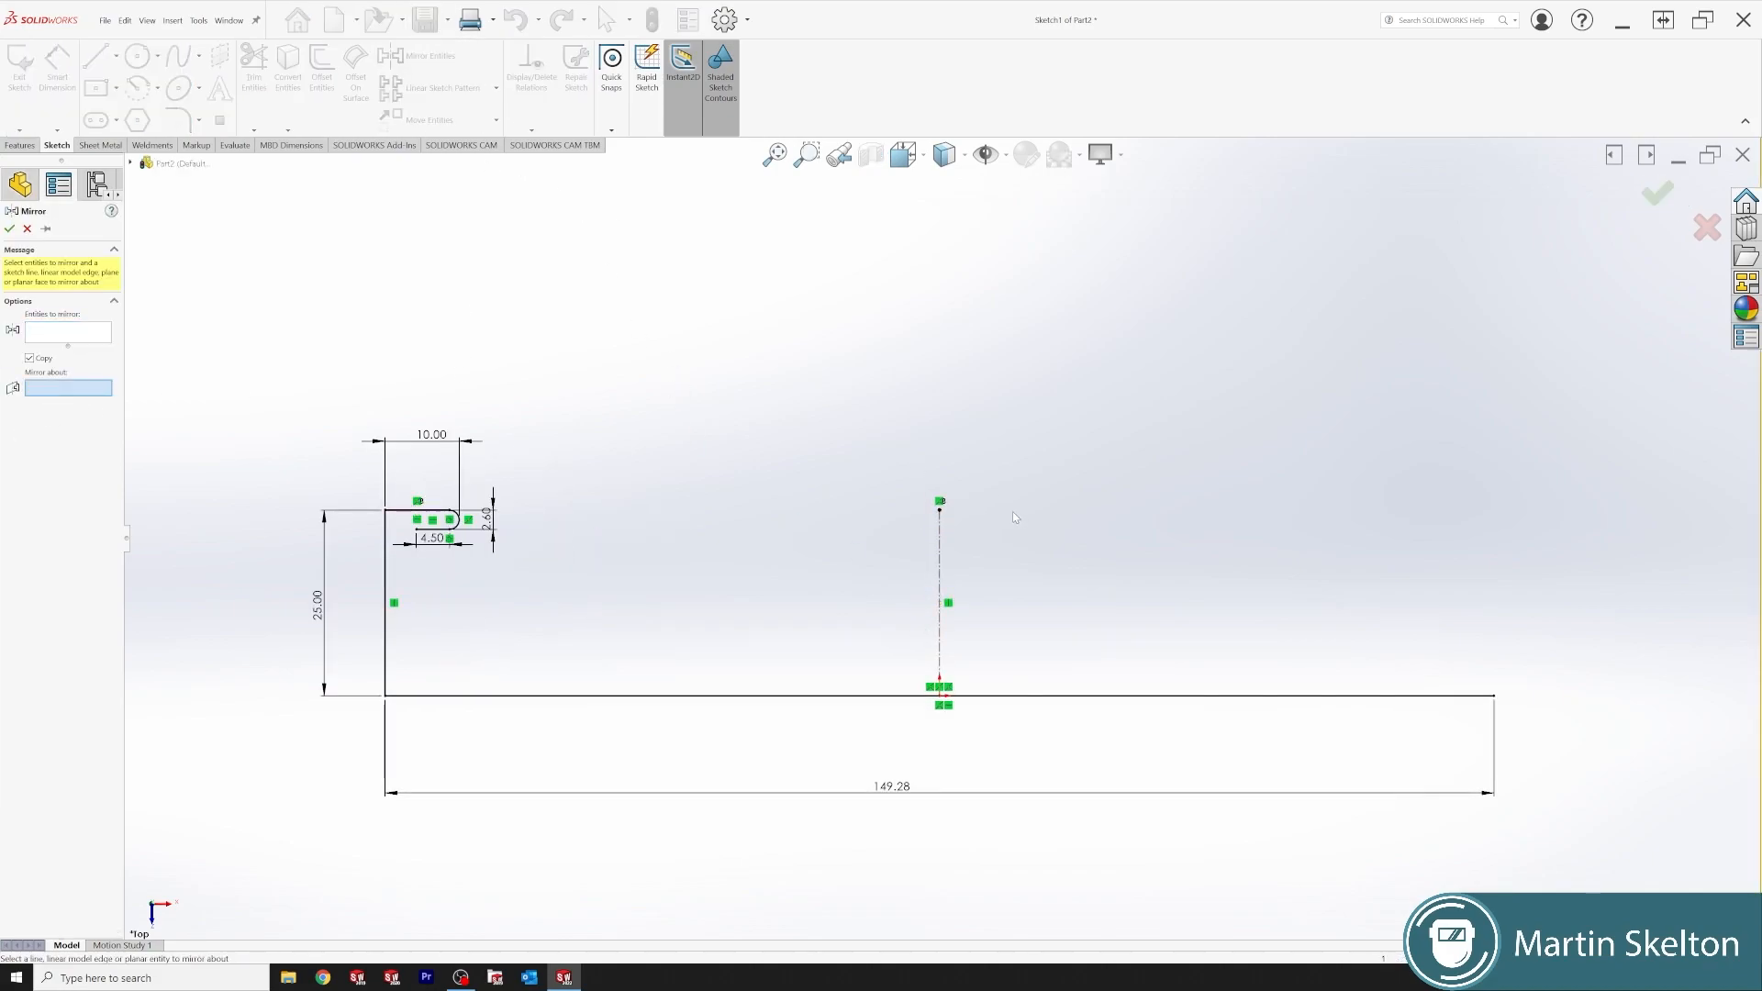
click(940, 554)
click(99, 338)
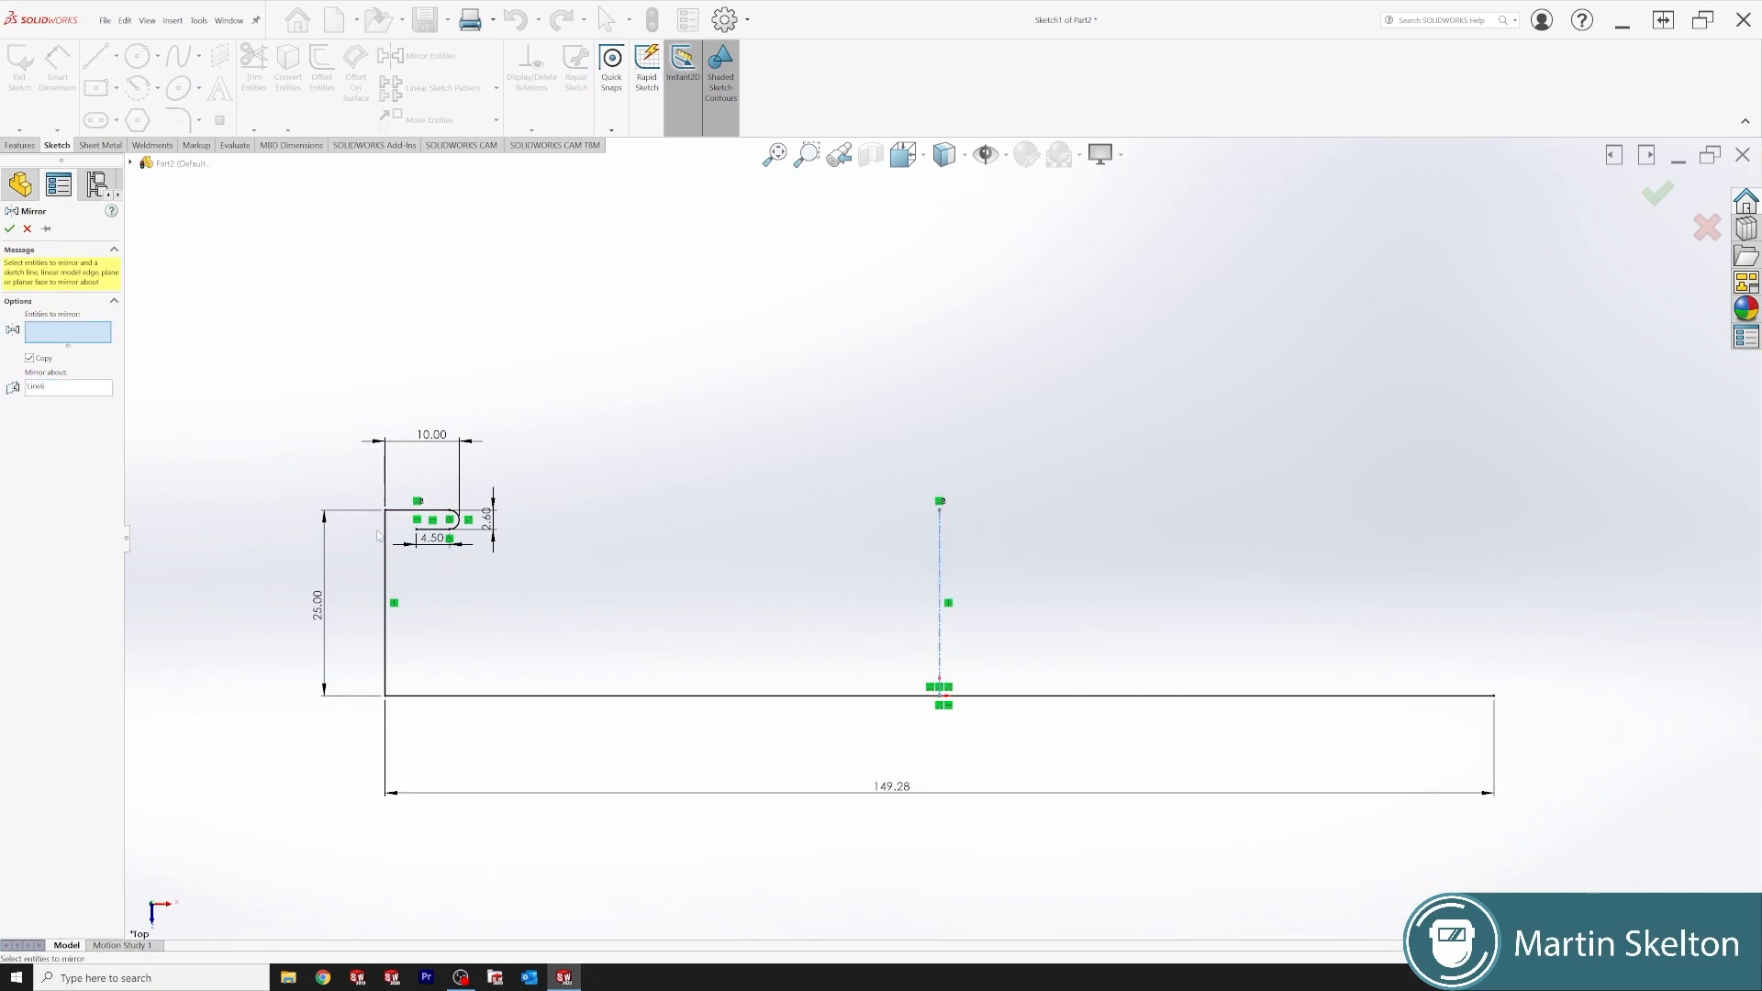
click(386, 599)
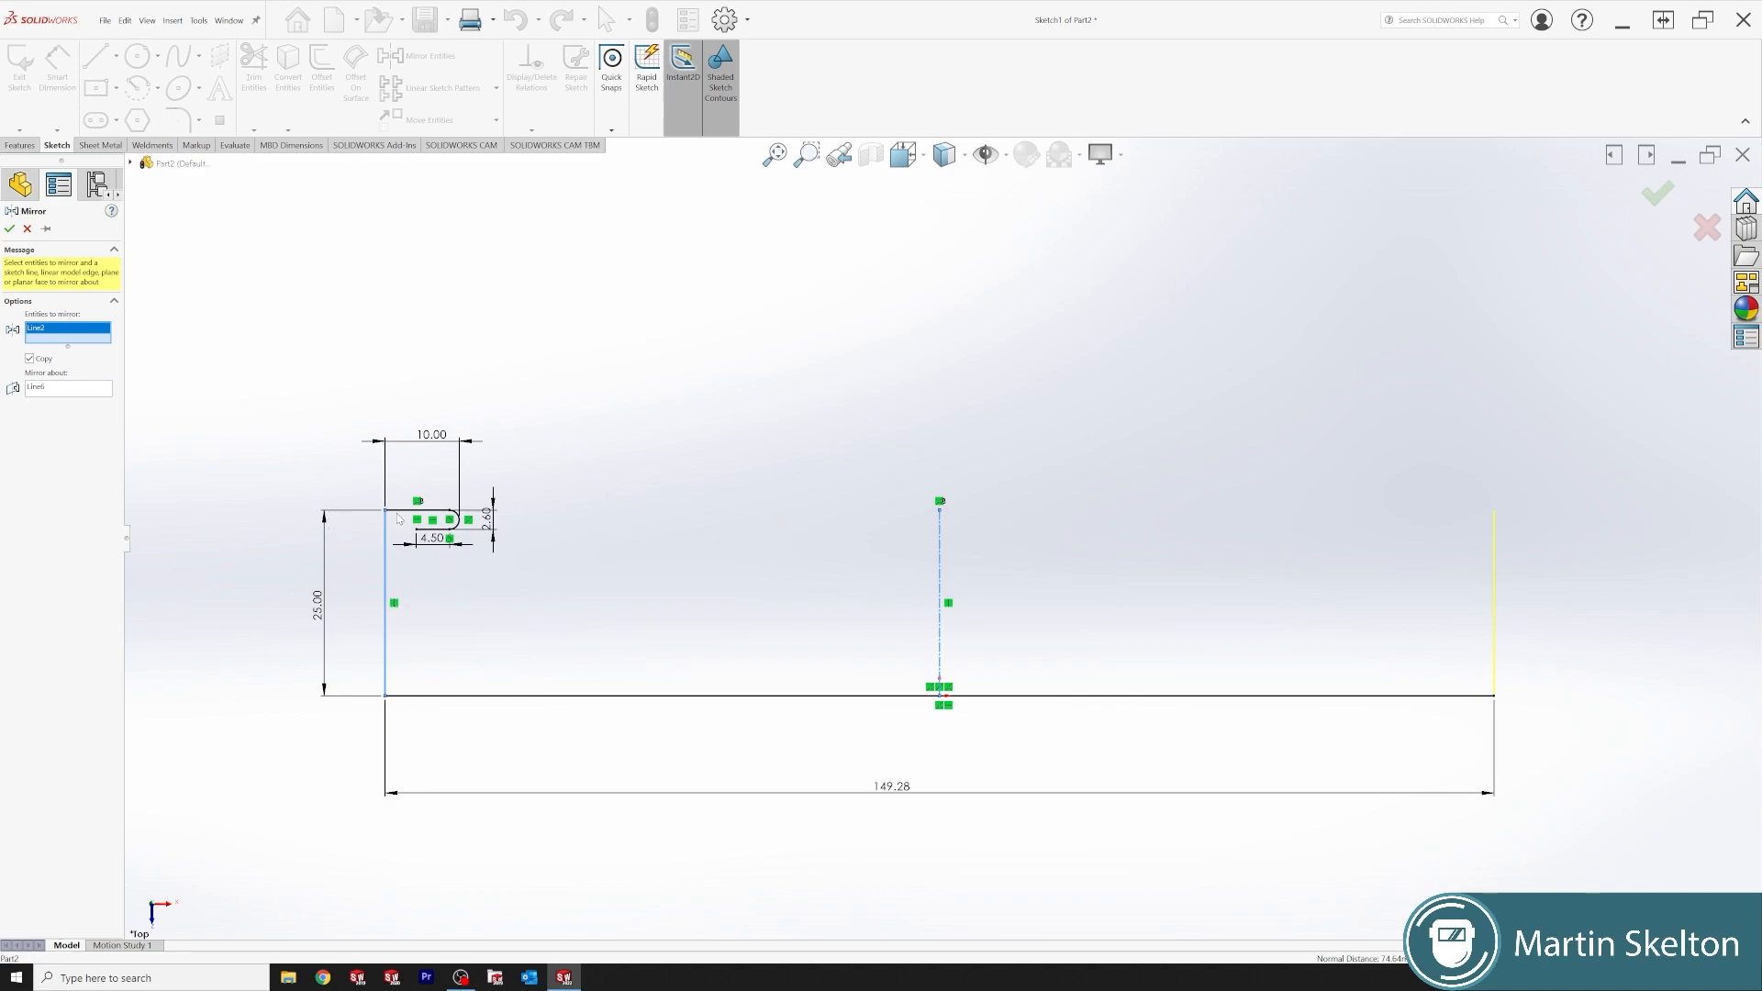
click(398, 512)
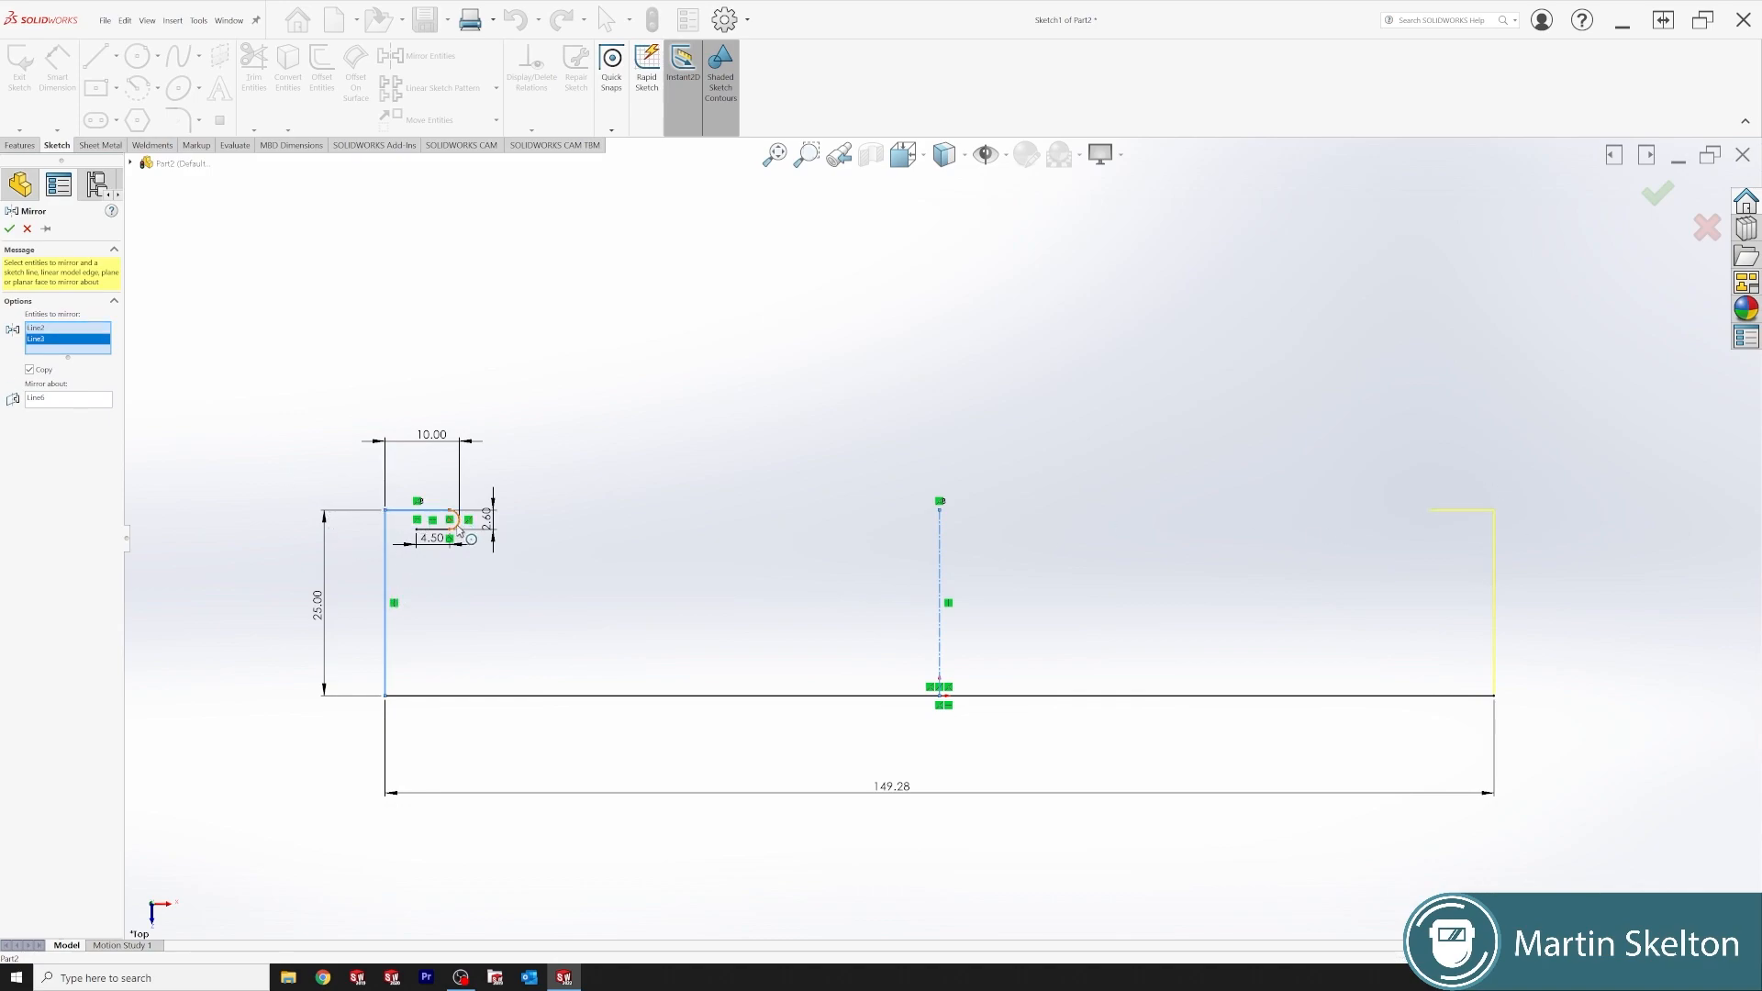
click(457, 525)
click(439, 530)
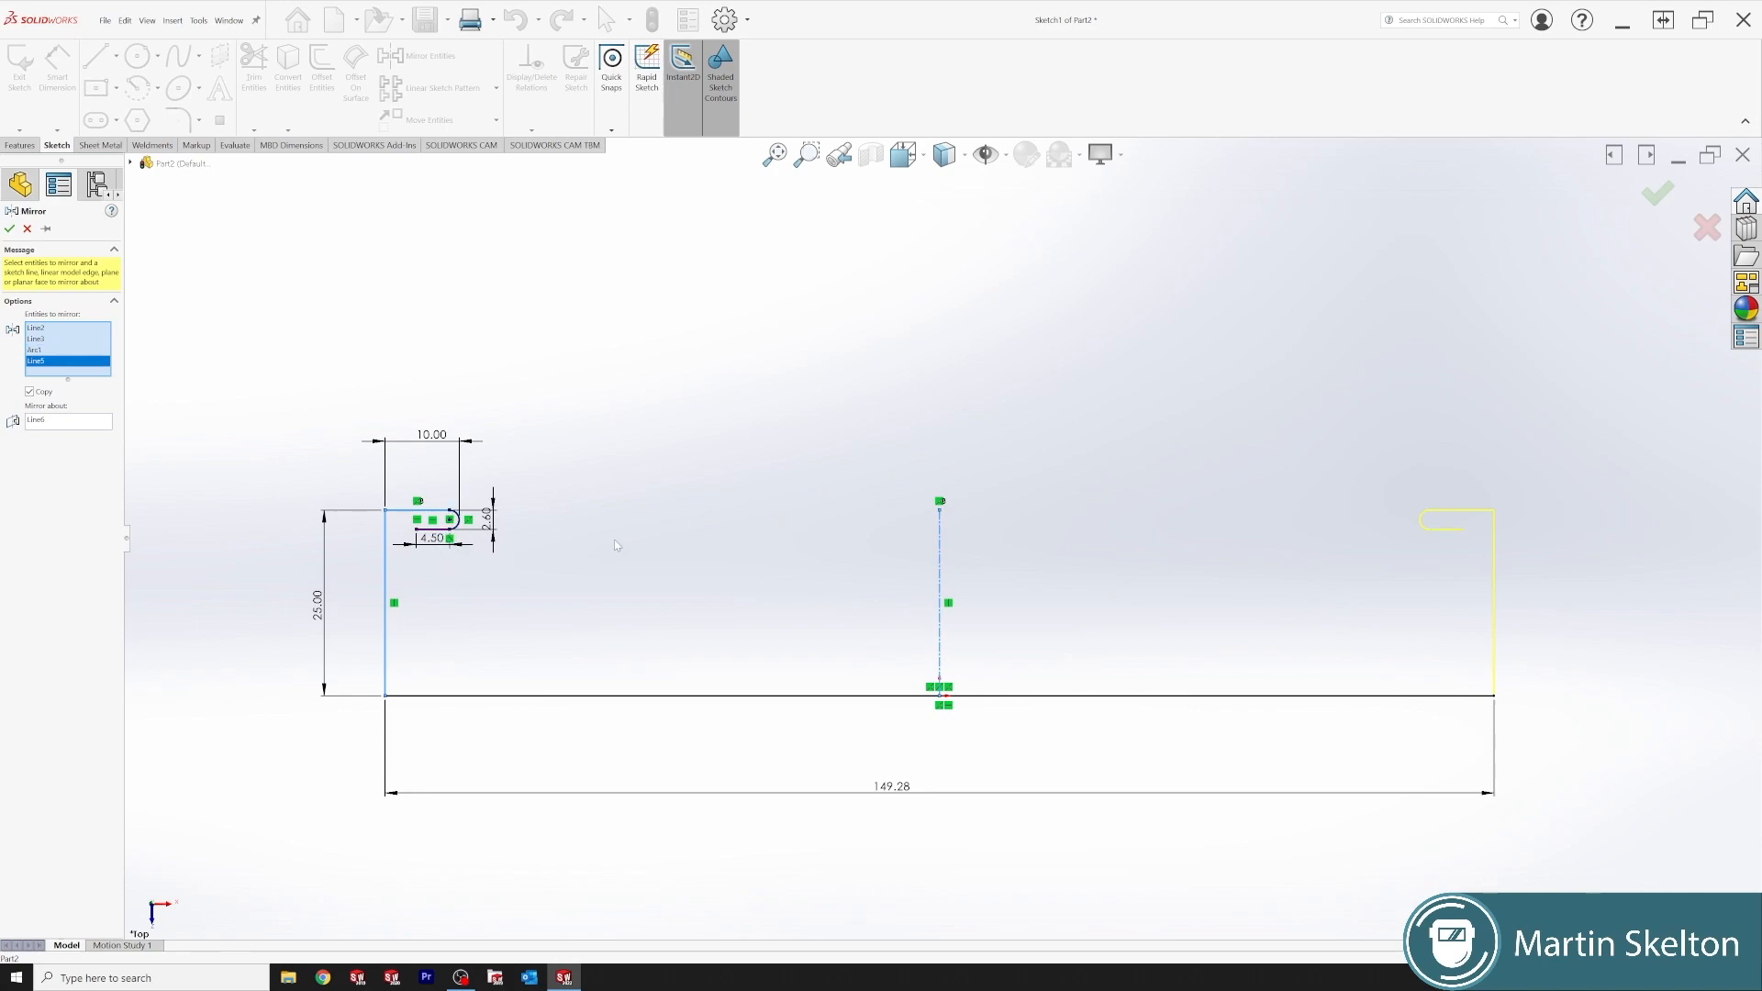
click(9, 229)
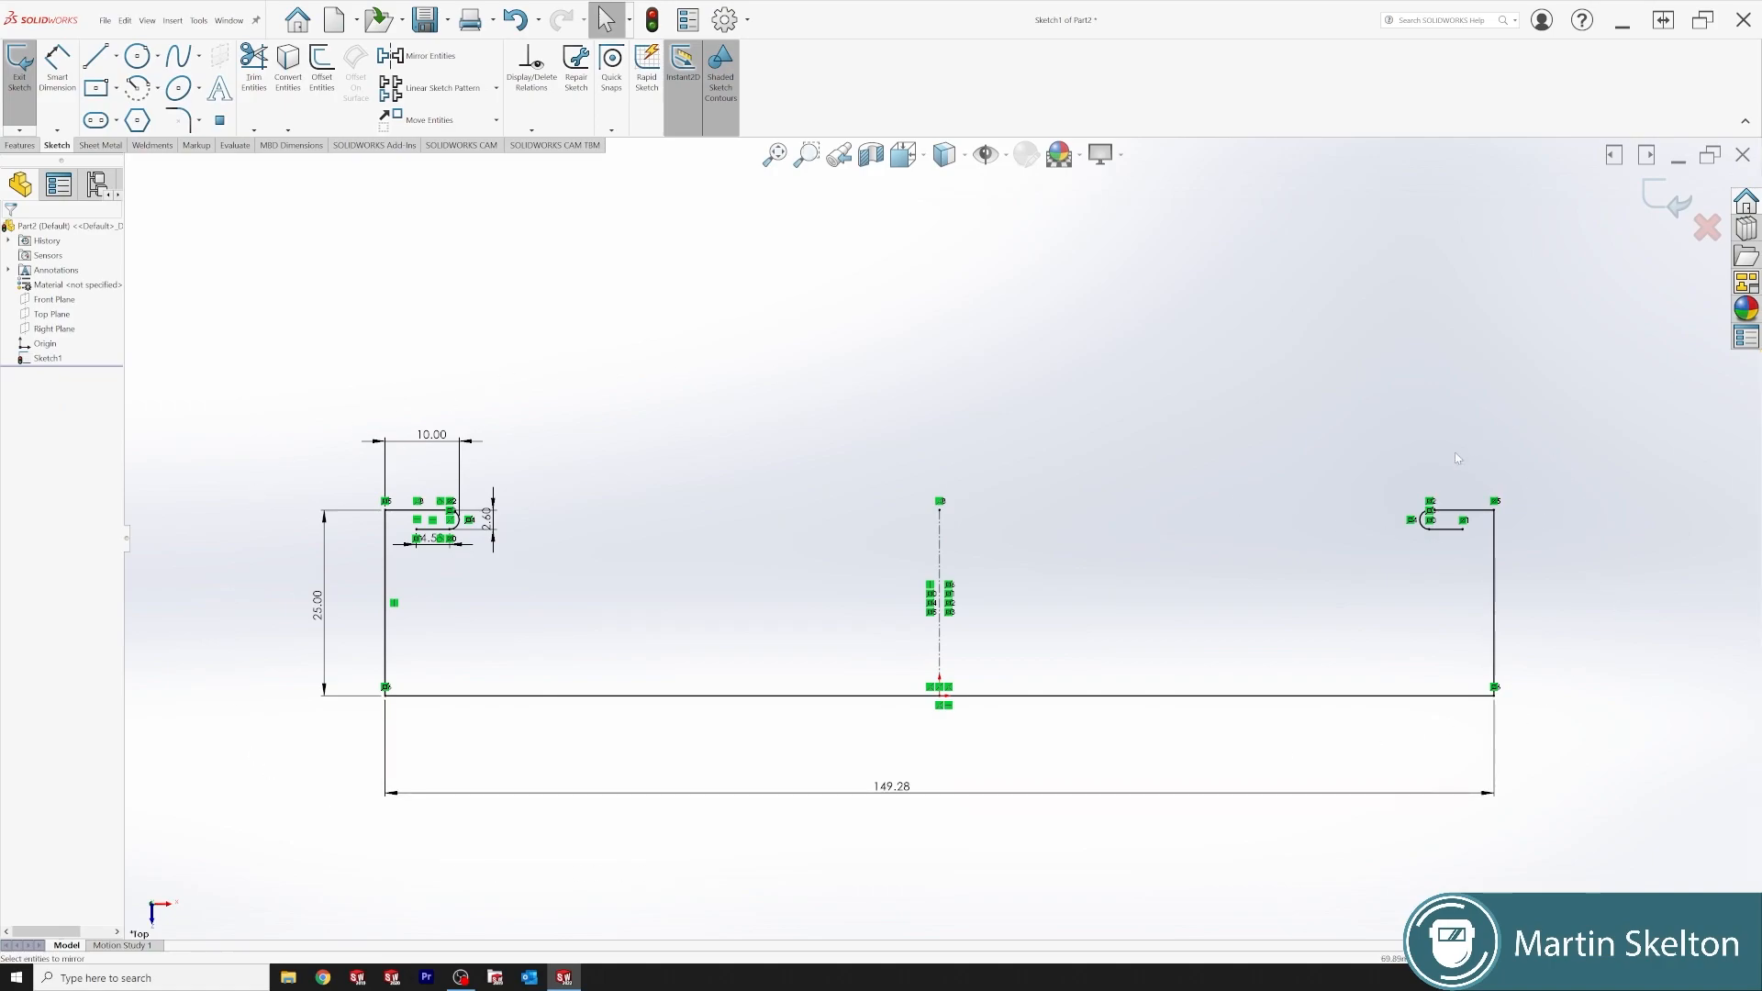
- Begin a sheet metal Base Flange from the profile sketch and reverse its thickness direction to the inside of the profile
click(90, 145)
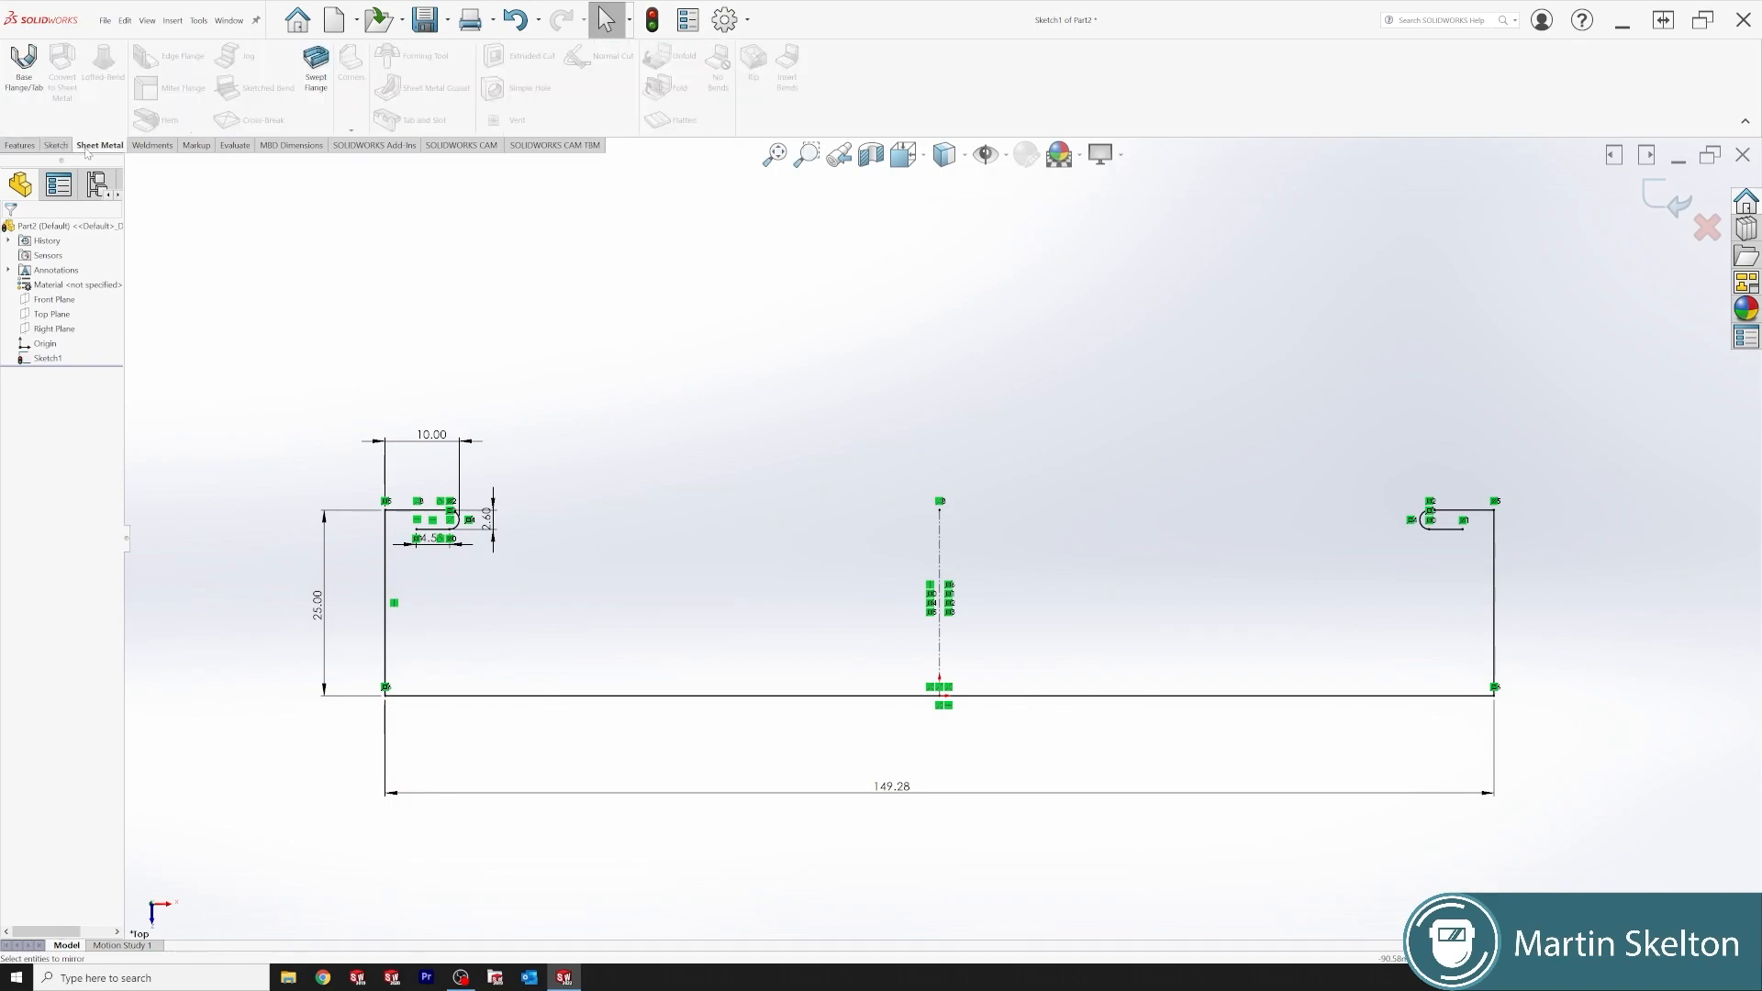
click(32, 70)
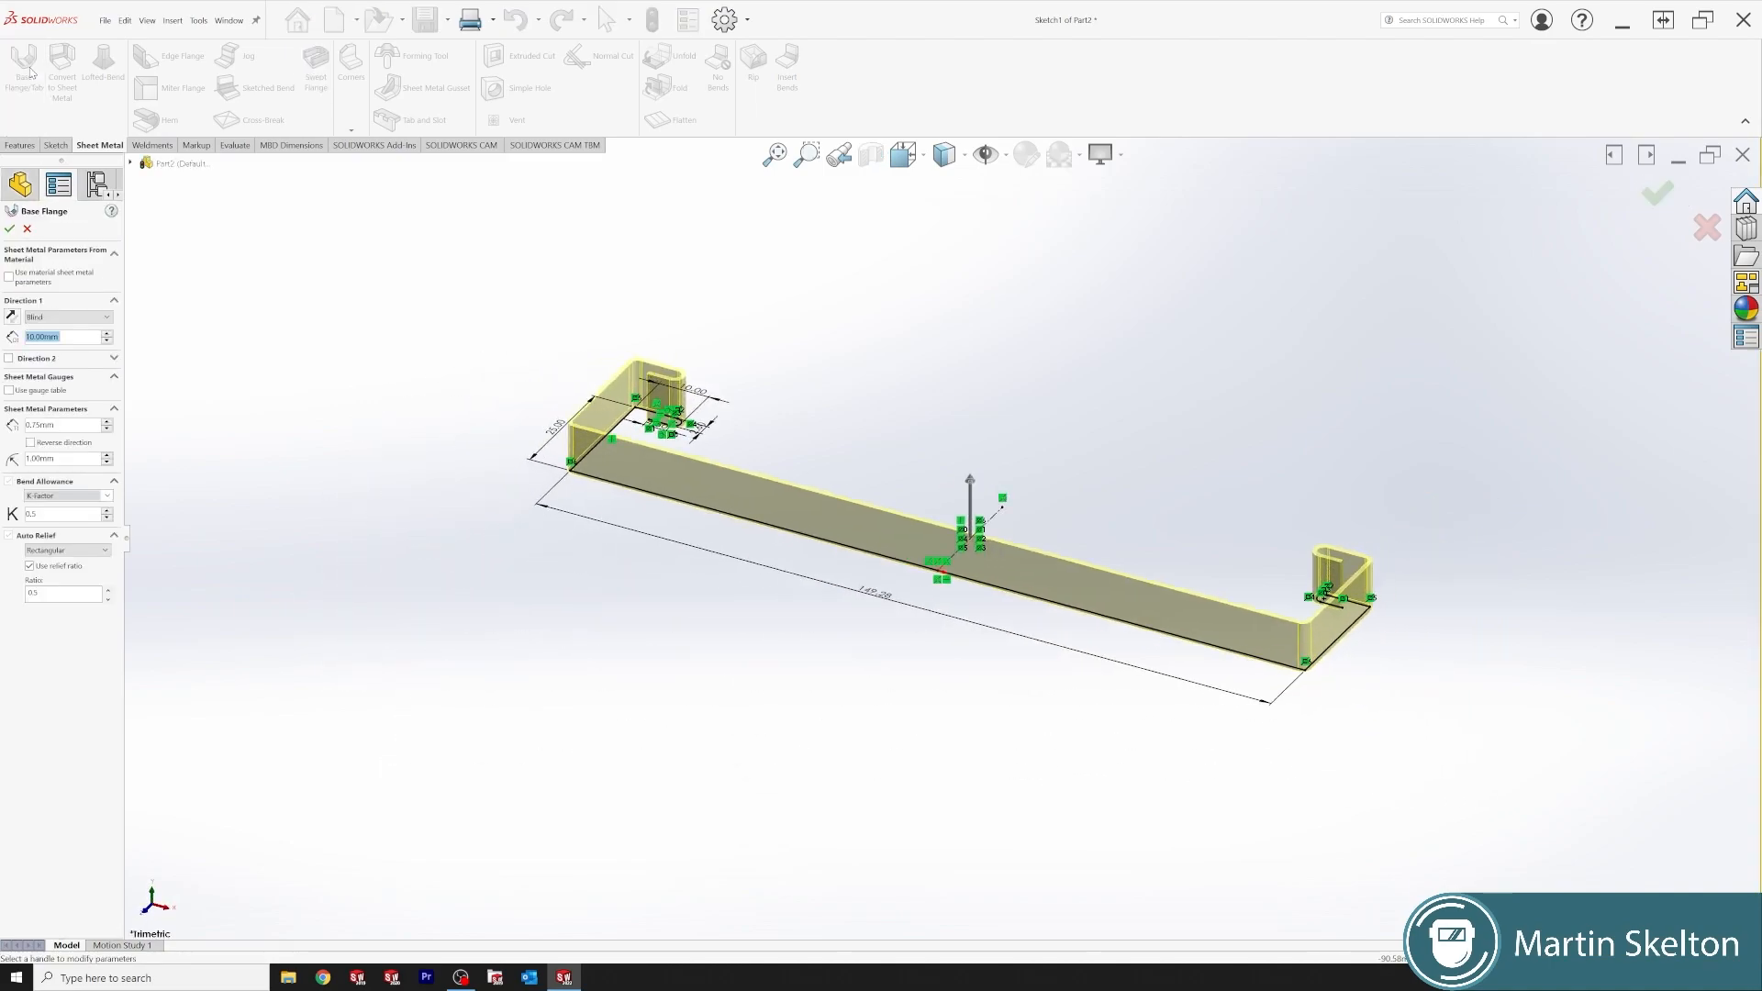
scroll(712, 438, down, 3)
middle_drag(533, 401, 621, 720)
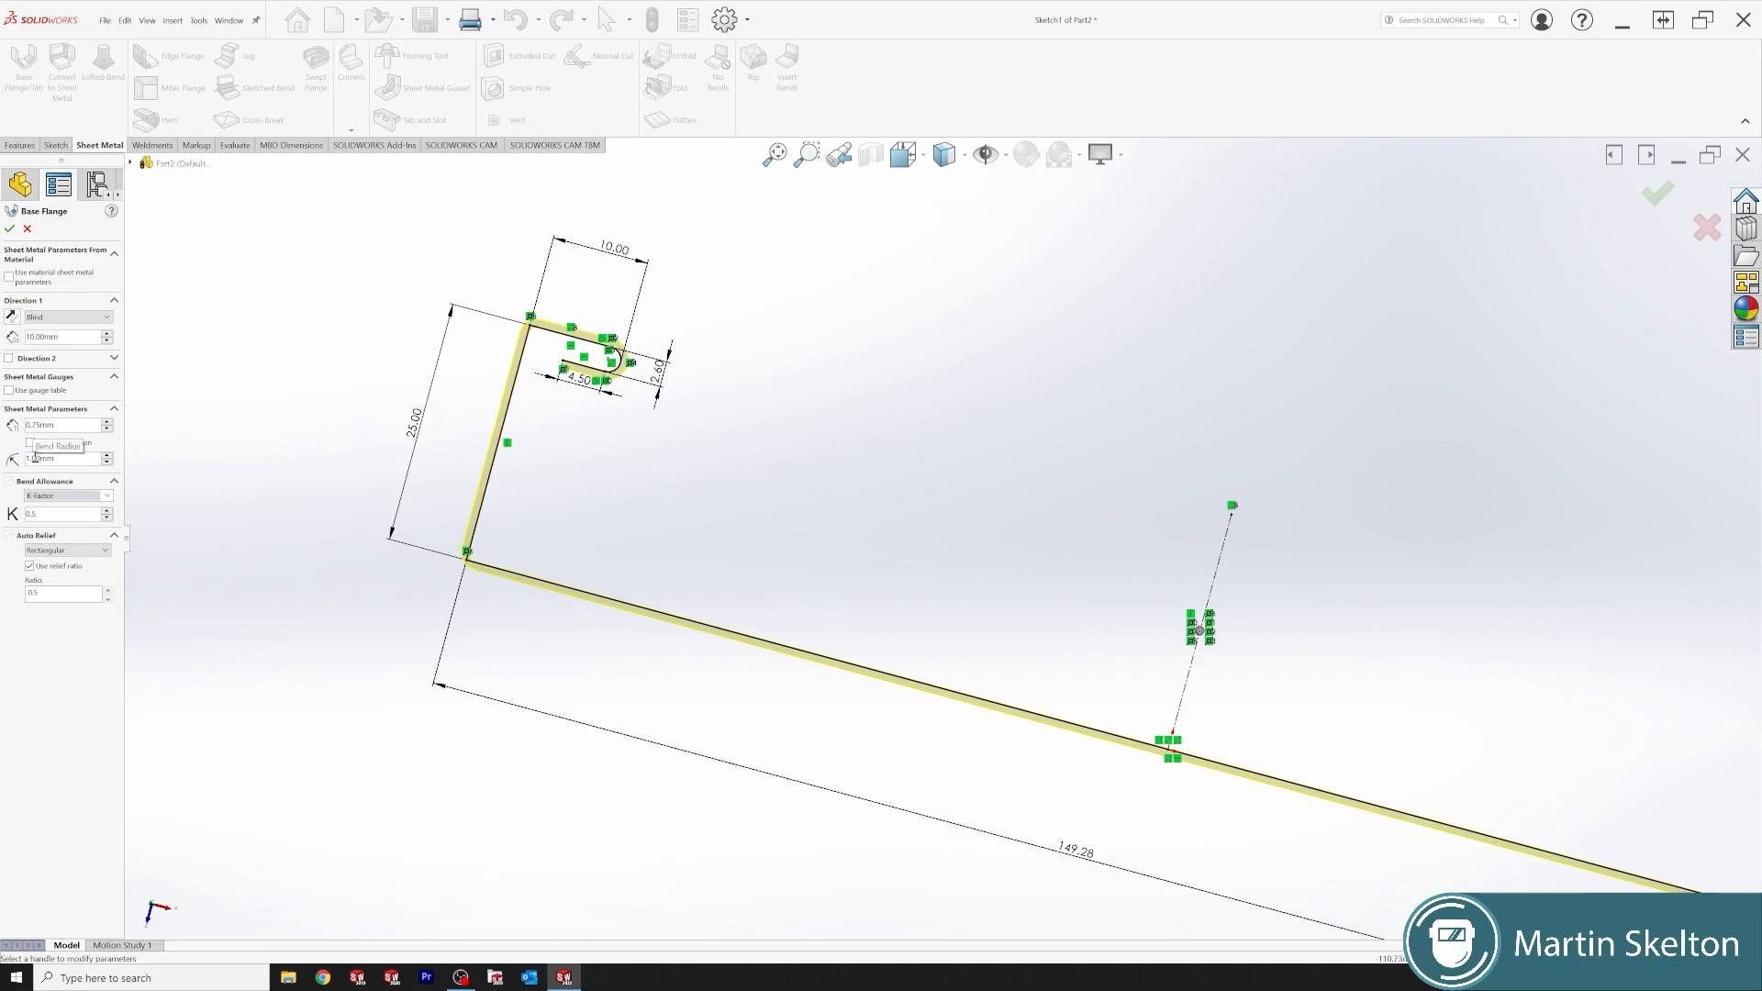
middle_drag(584, 334, 606, 374)
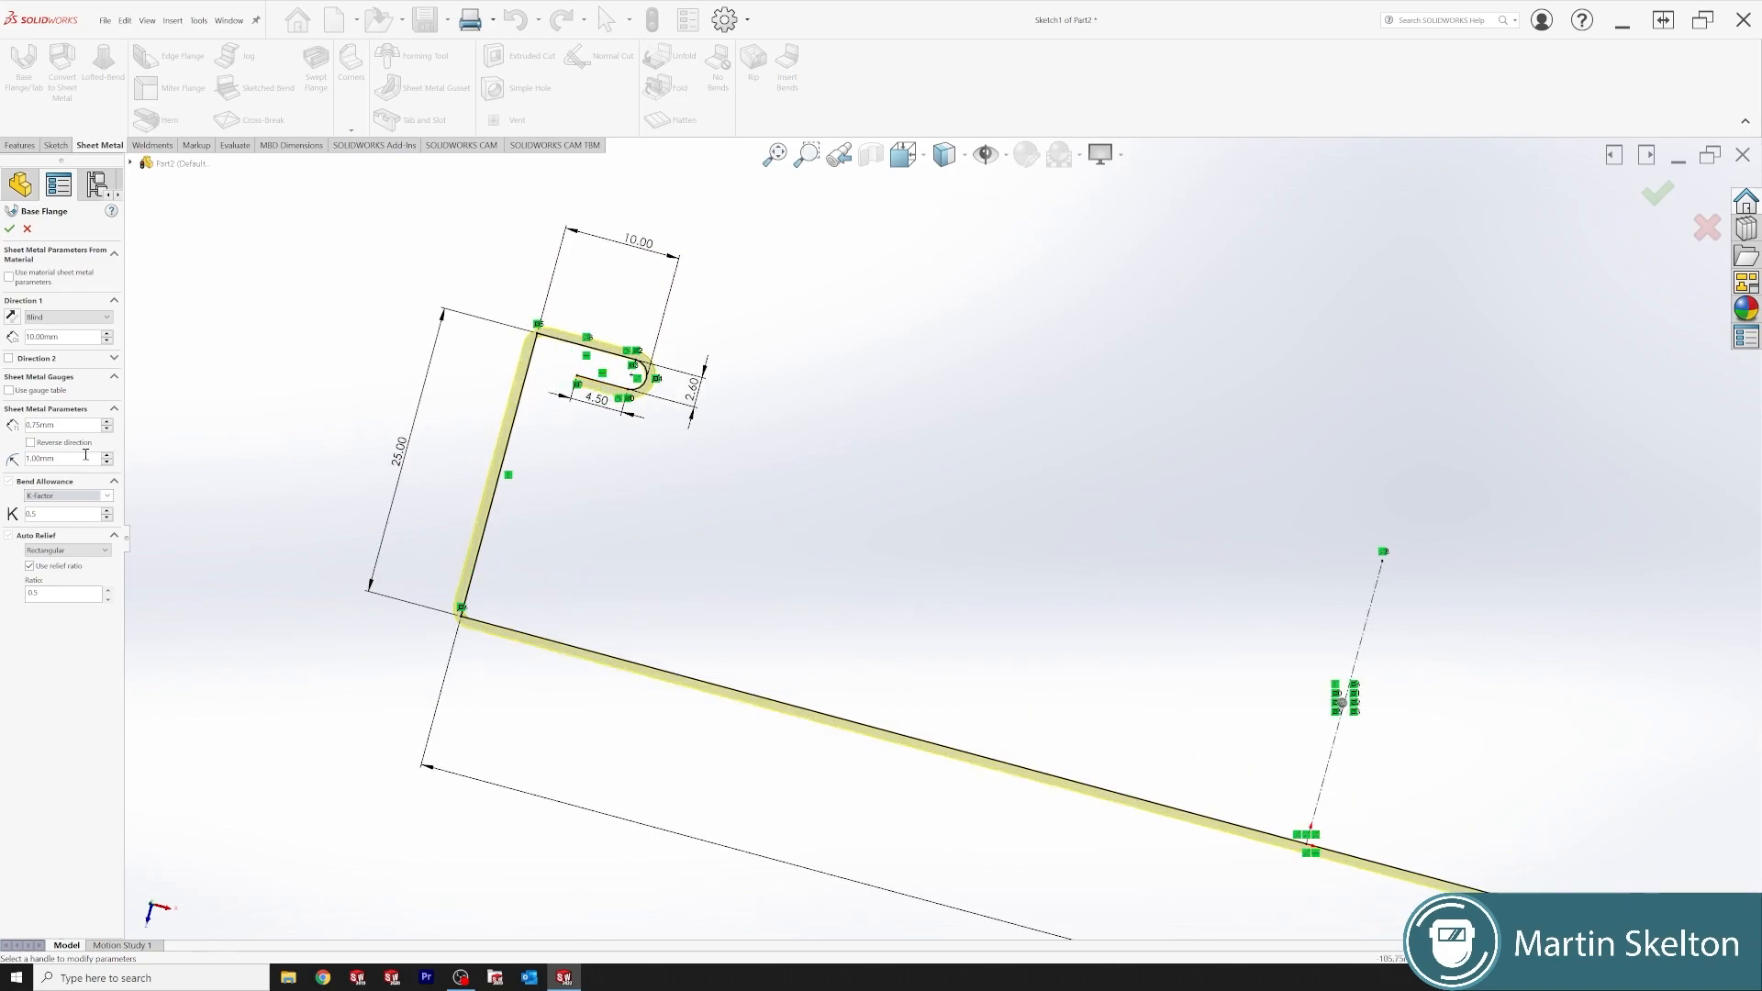
click(31, 443)
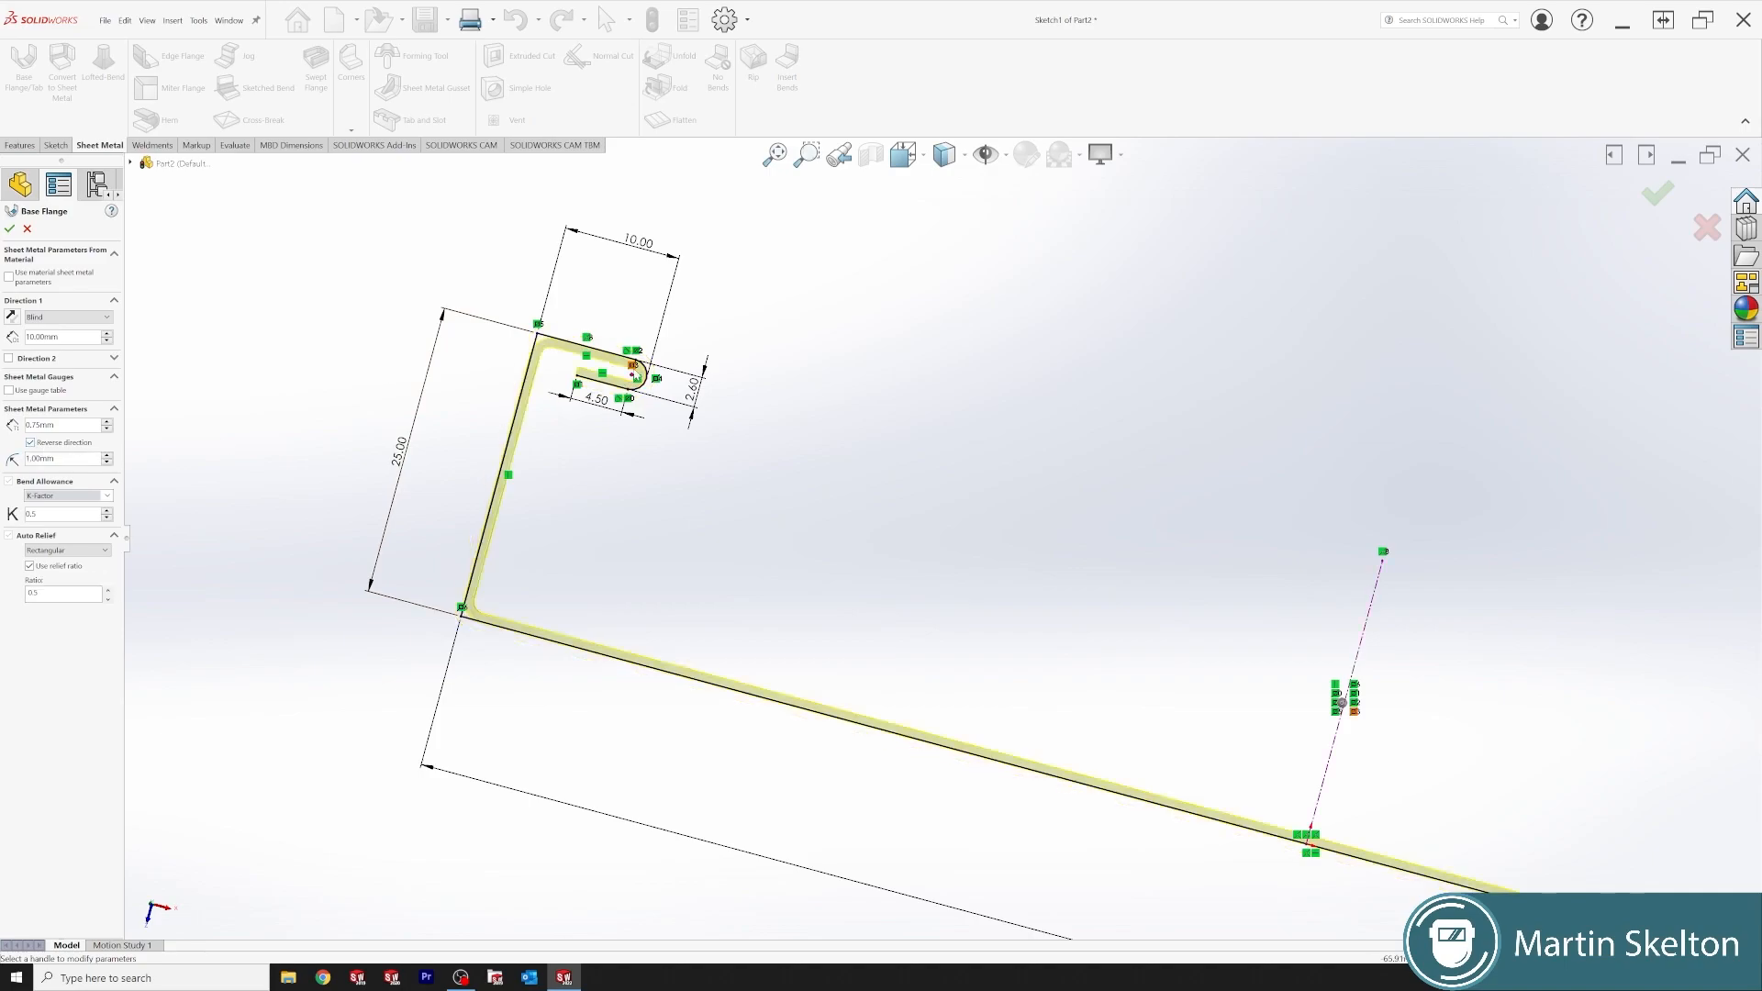
scroll(562, 395, down, 3)
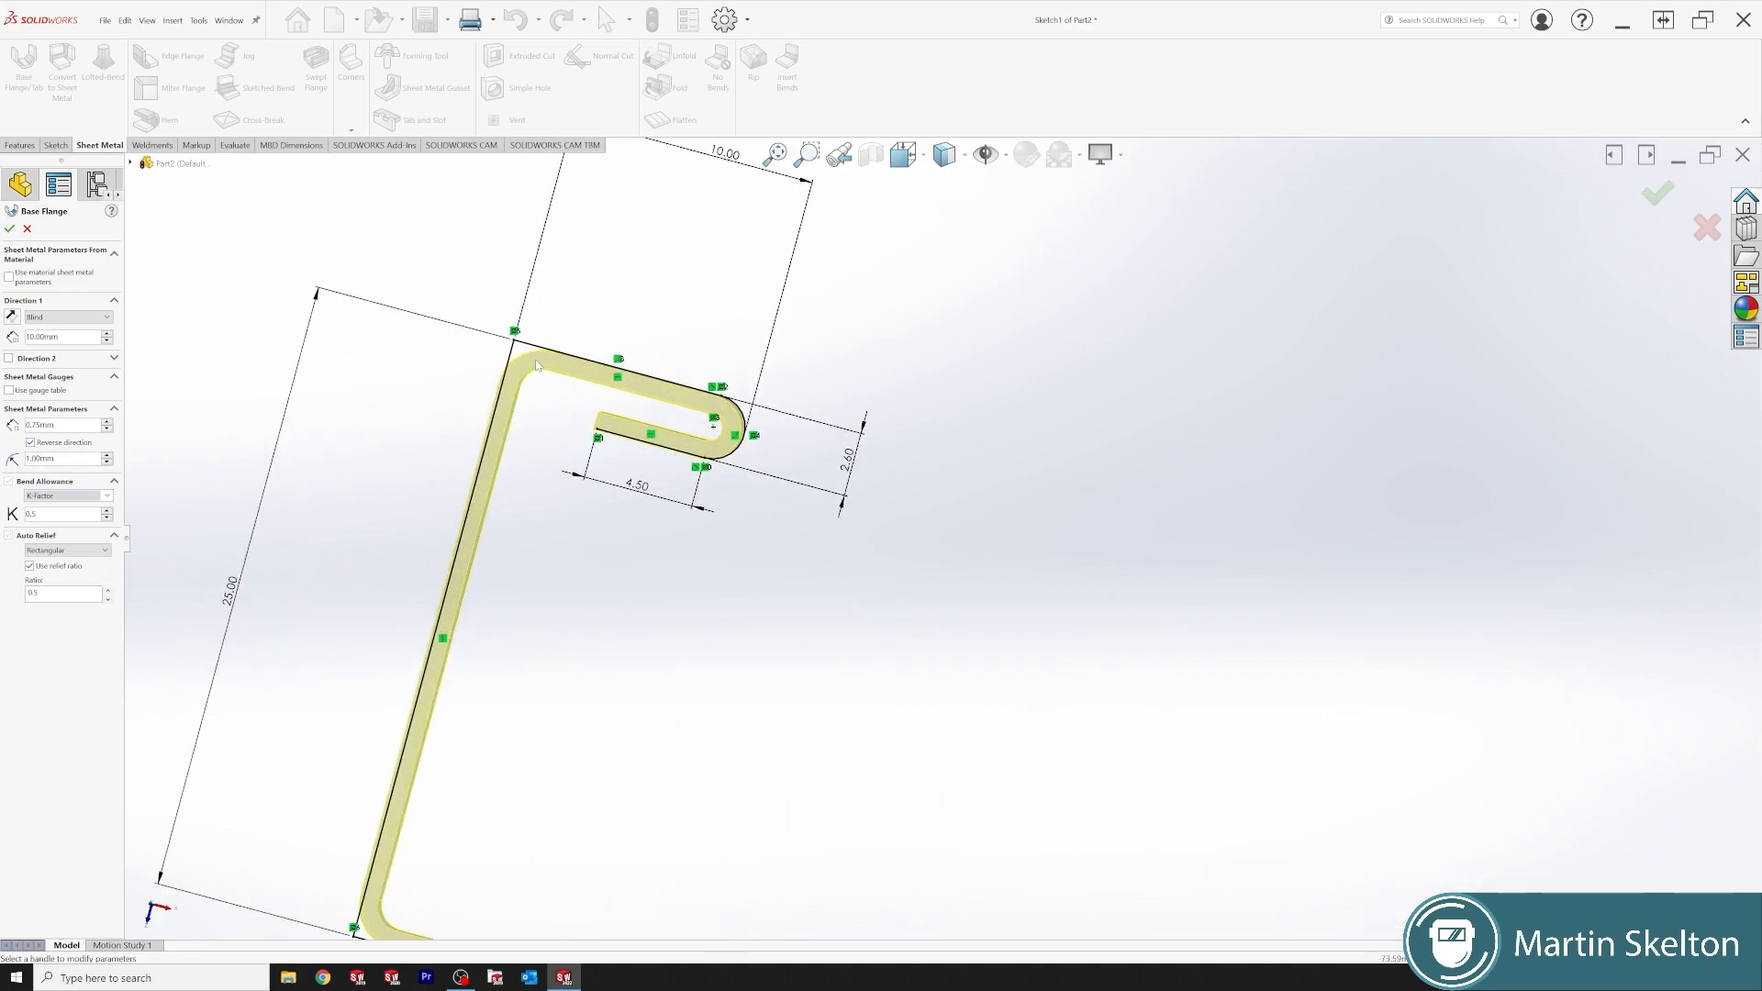
scroll(457, 587, up, 2)
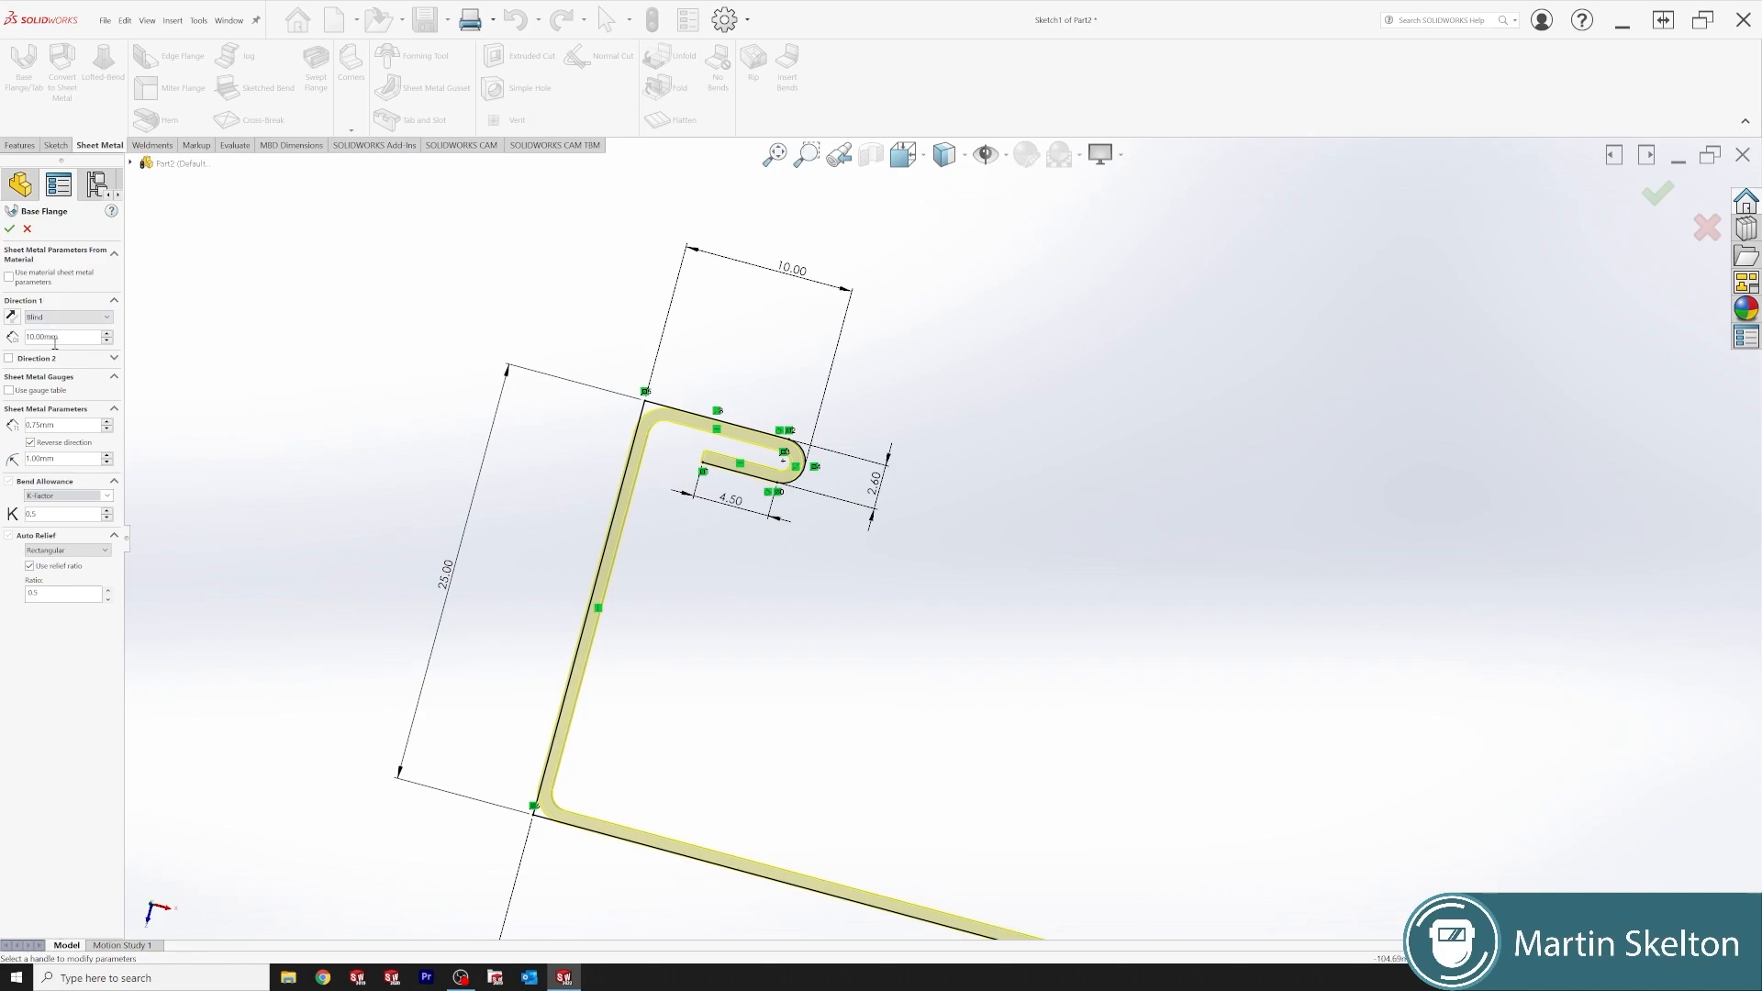
- Set the base flange's end condition to Mid Plane with a depth of 151.5 mm and create it
click(66, 319)
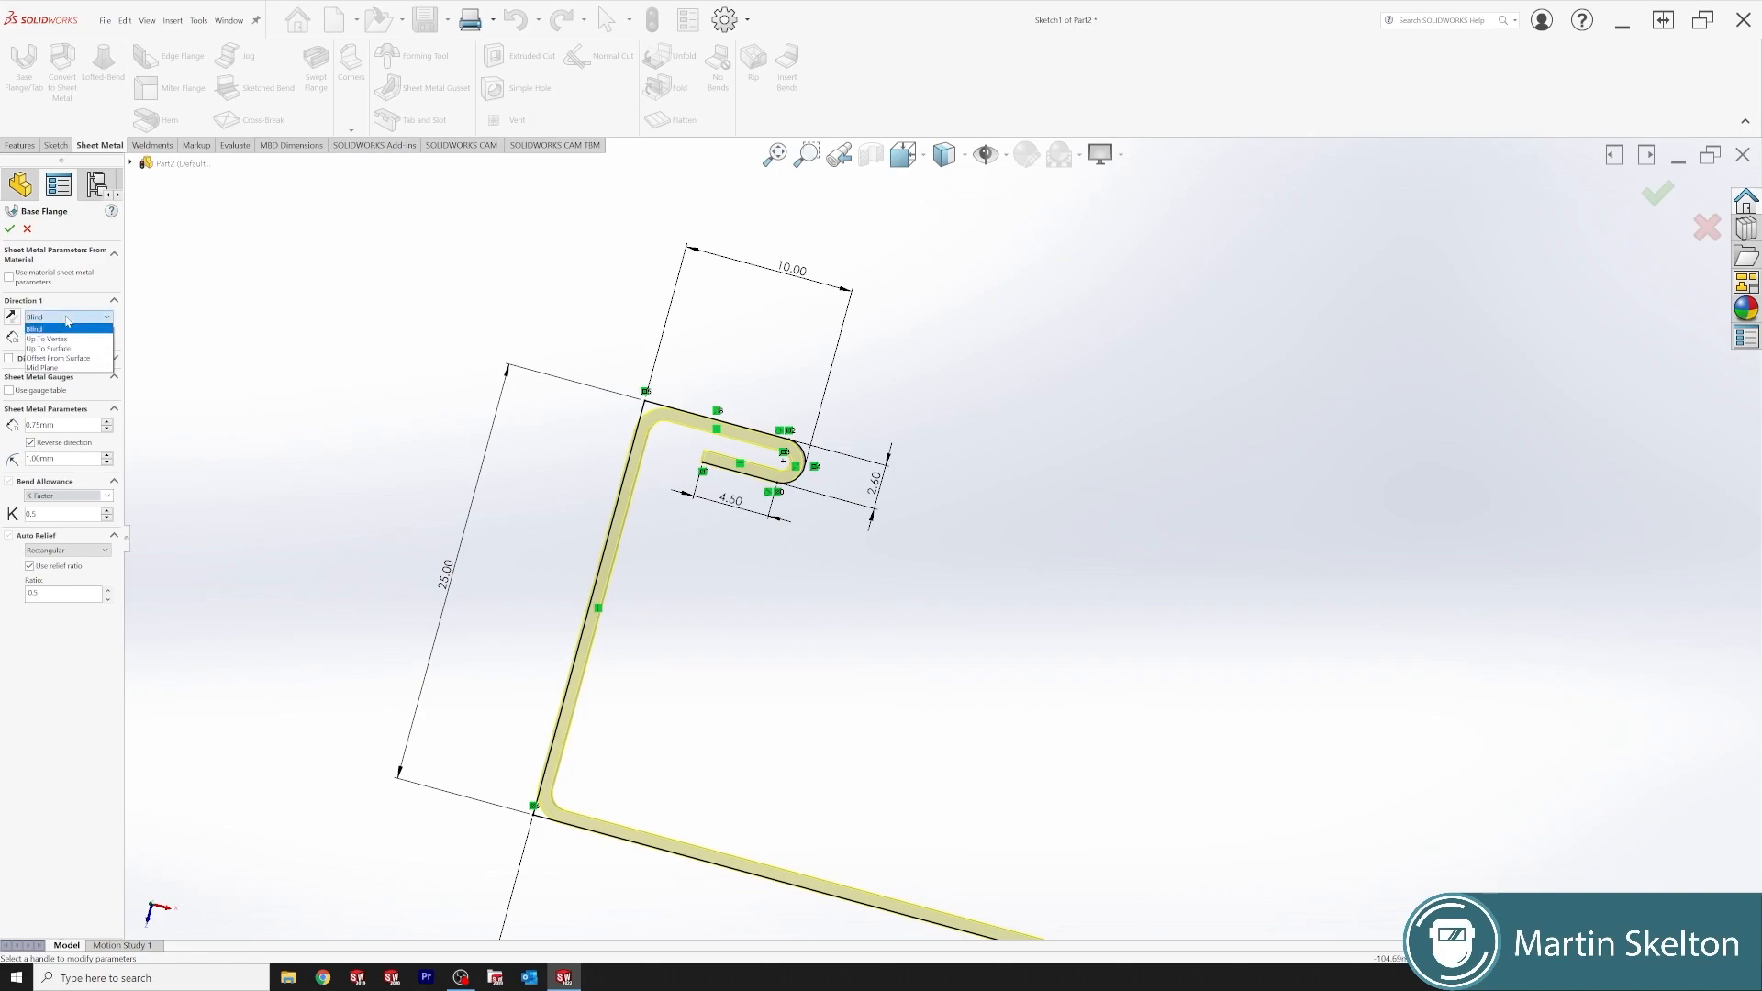
click(82, 368)
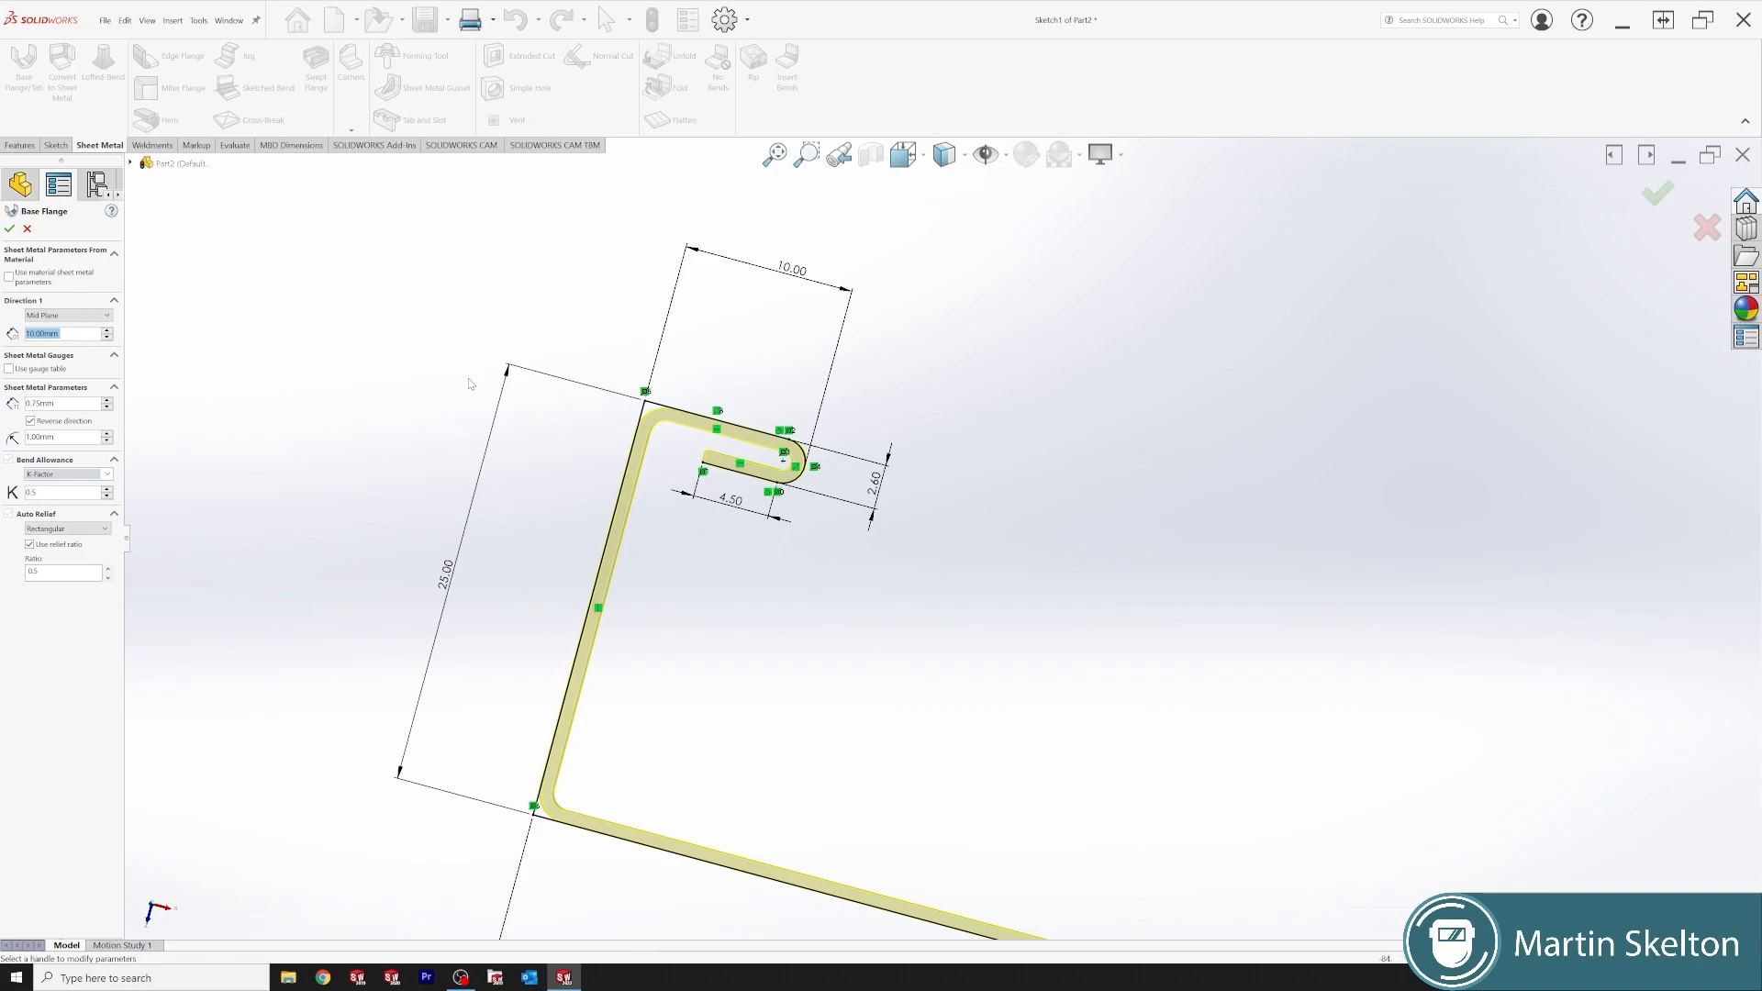
text(151.5)
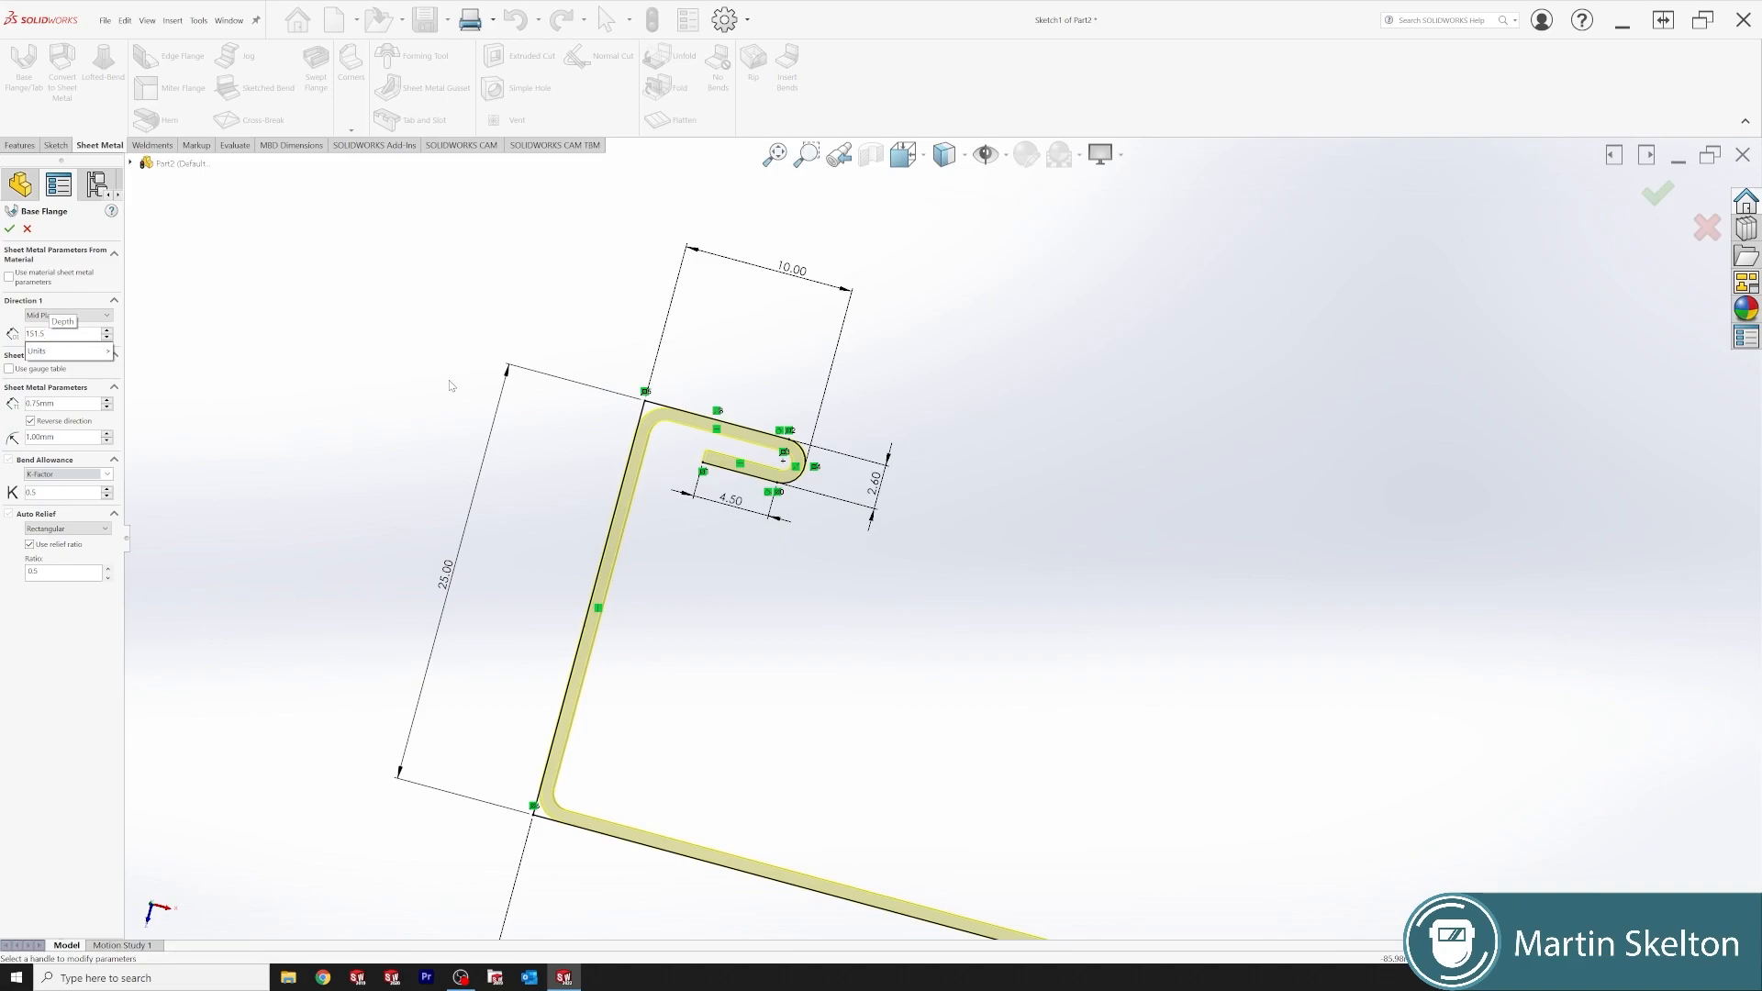
key(Return)
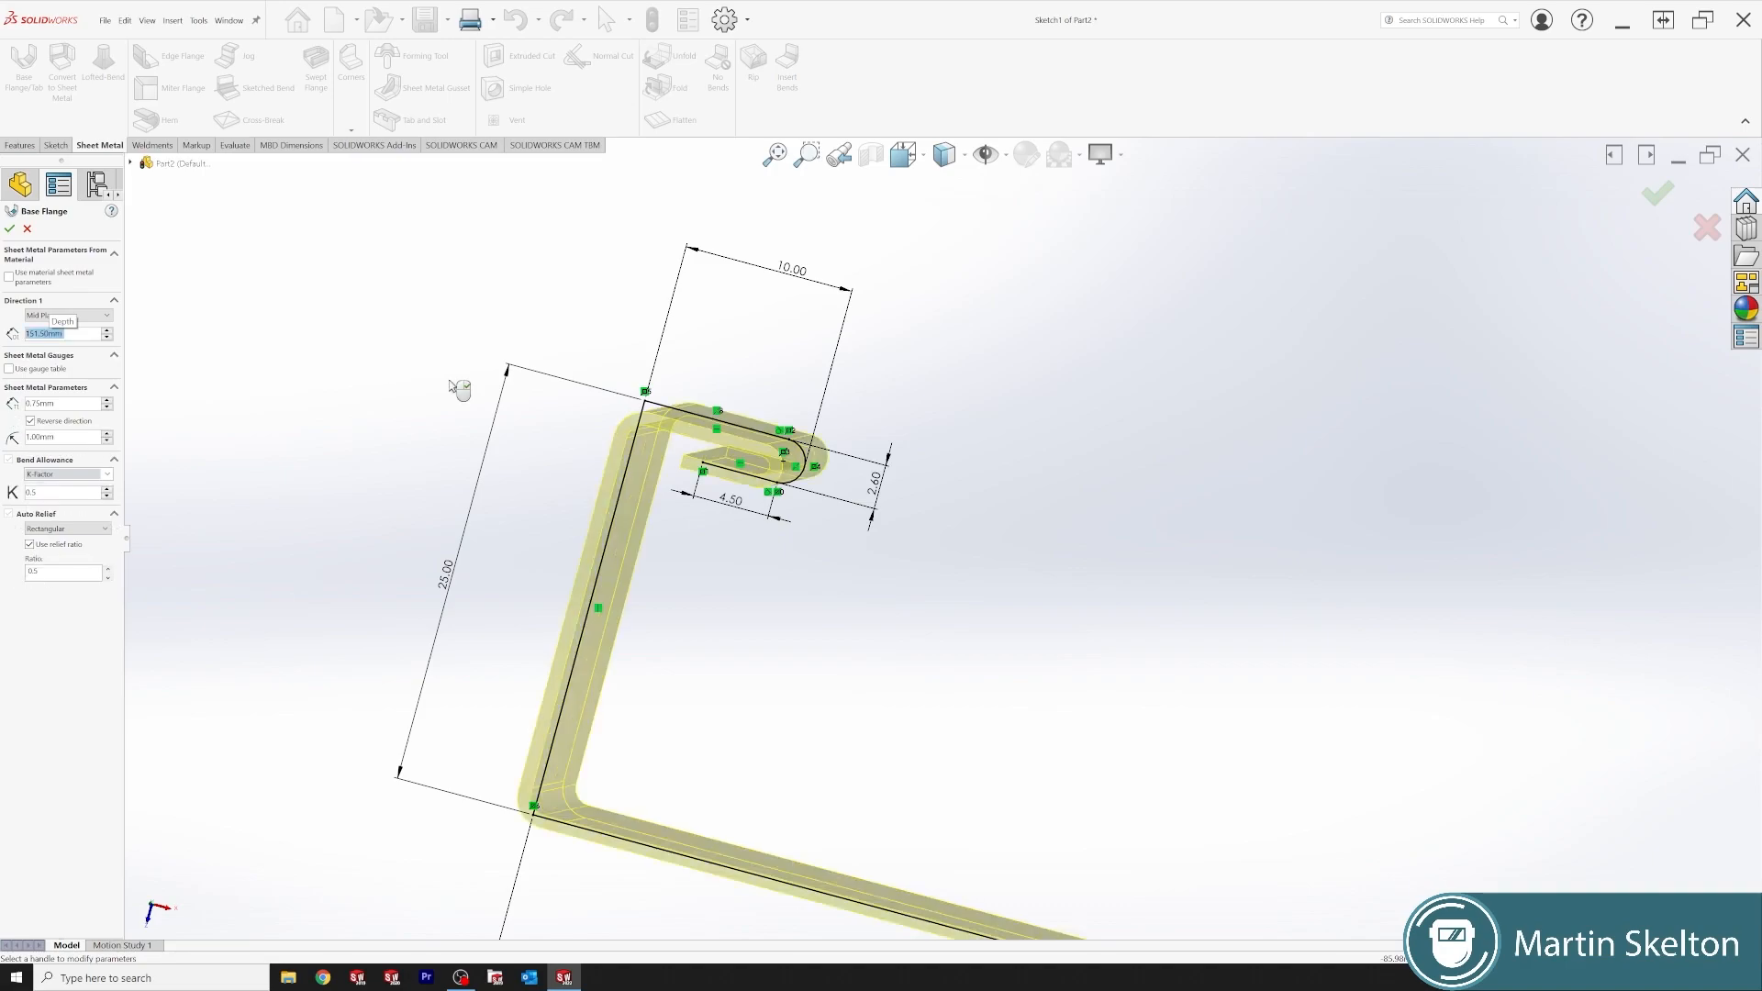
scroll(1068, 625, up, 7)
middle_drag(1179, 596, 1056, 654)
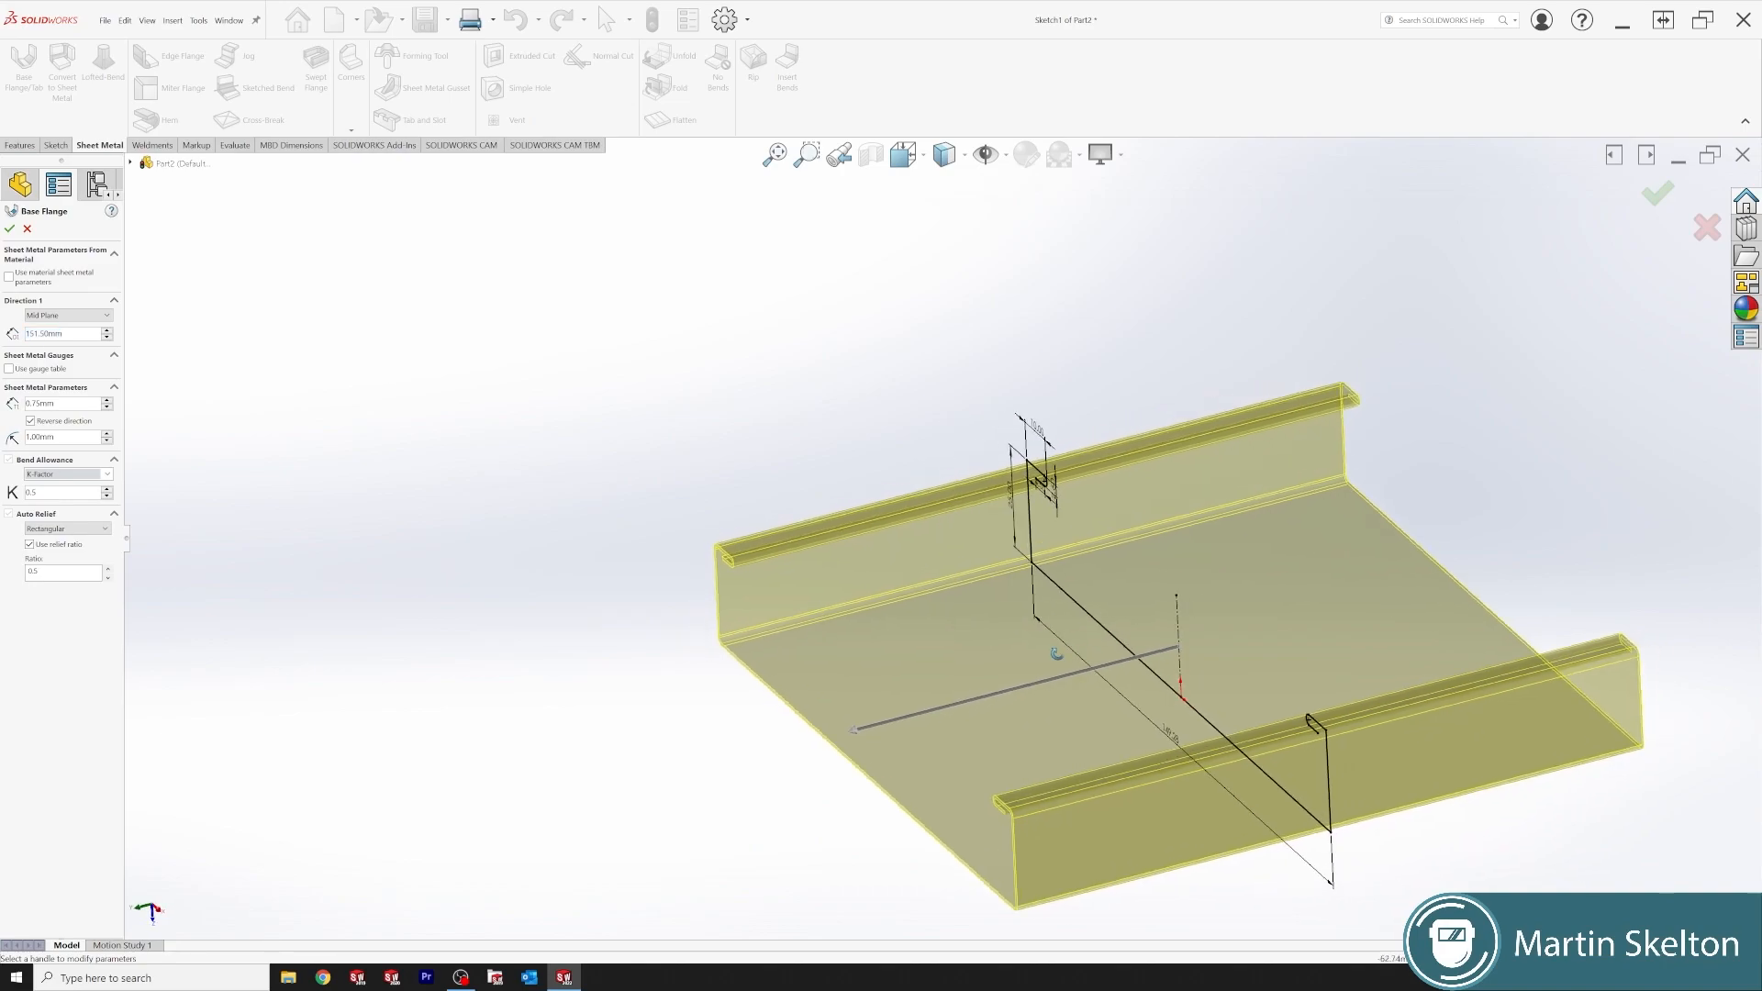
click(11, 229)
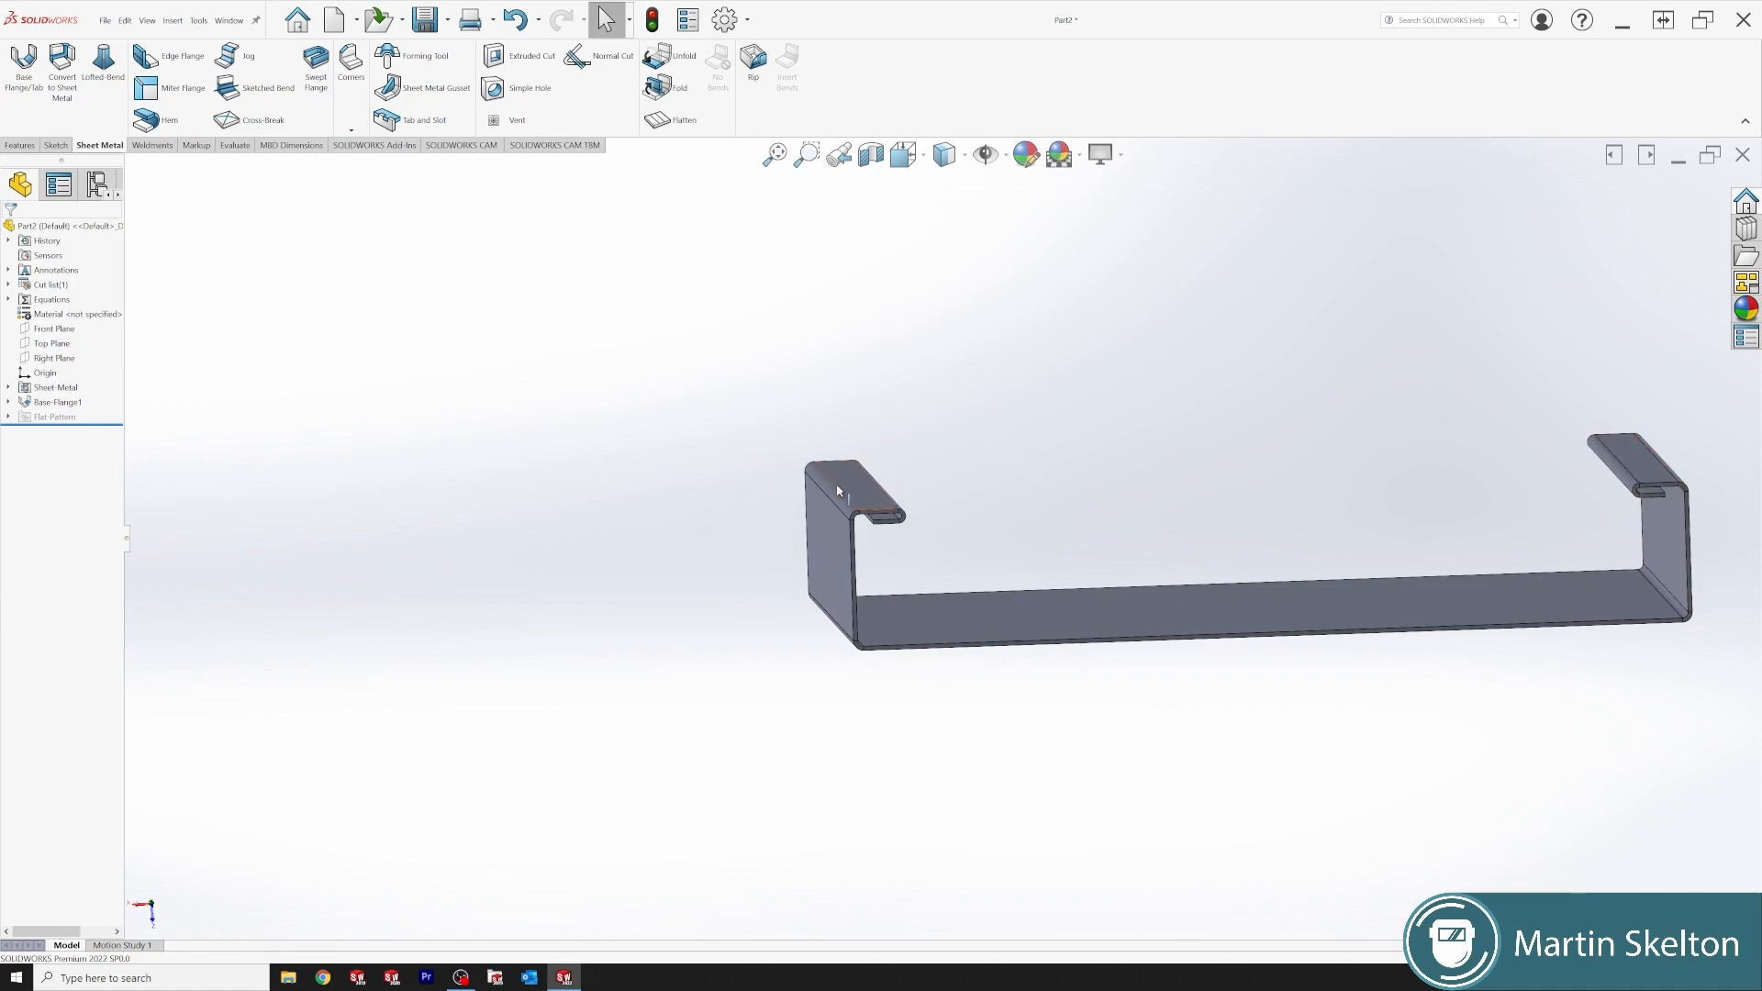
- Inspect the folded sheet metal part, flatten it to check its flat pattern, and return it to the folded state
middle_drag(899, 522, 763, 629)
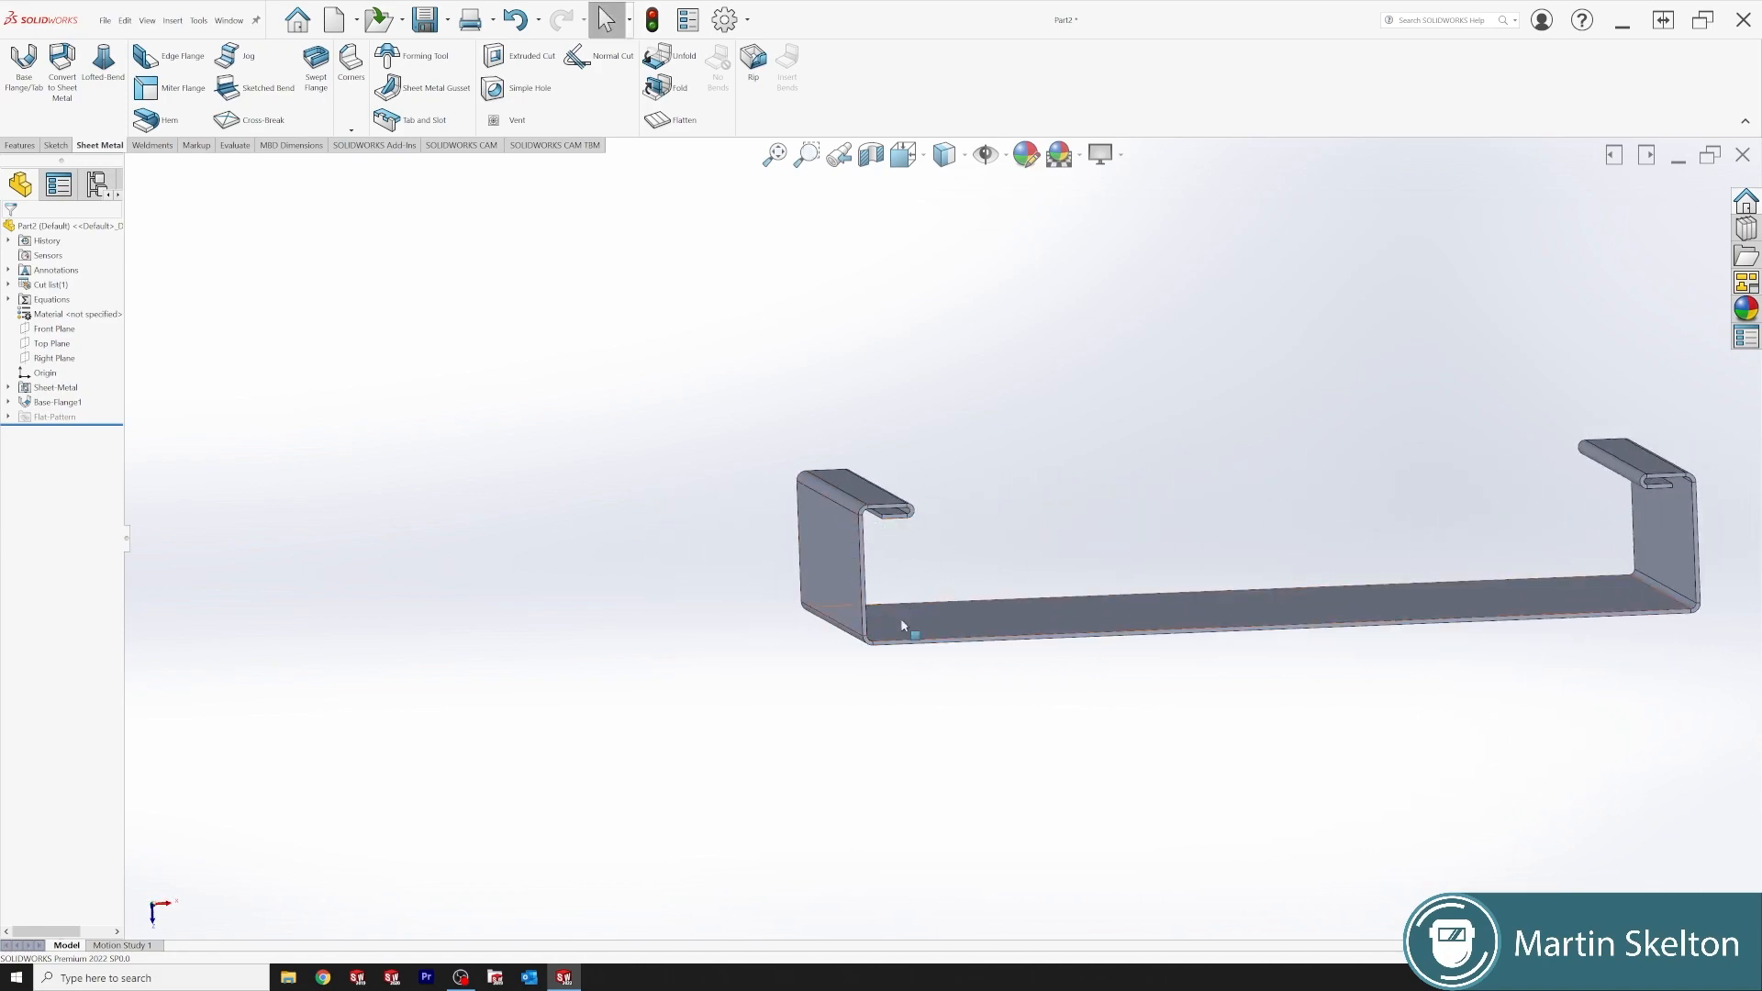
middle_drag(1448, 448, 1086, 618)
click(1164, 603)
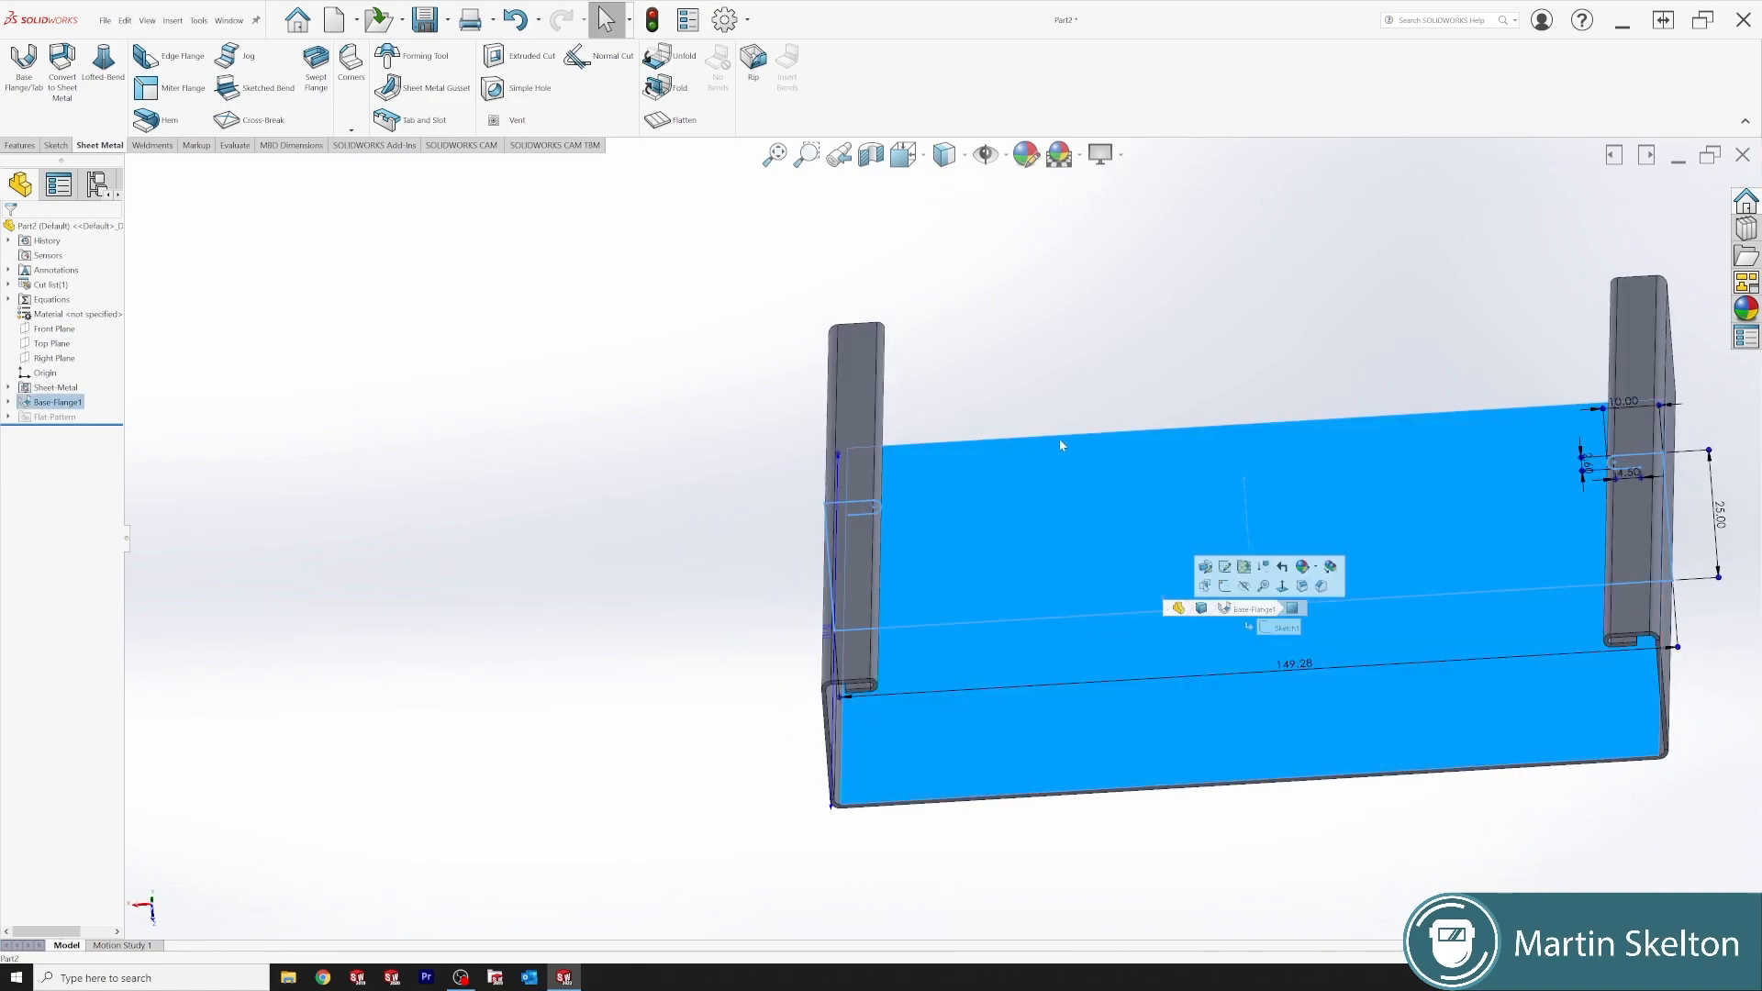
click(690, 122)
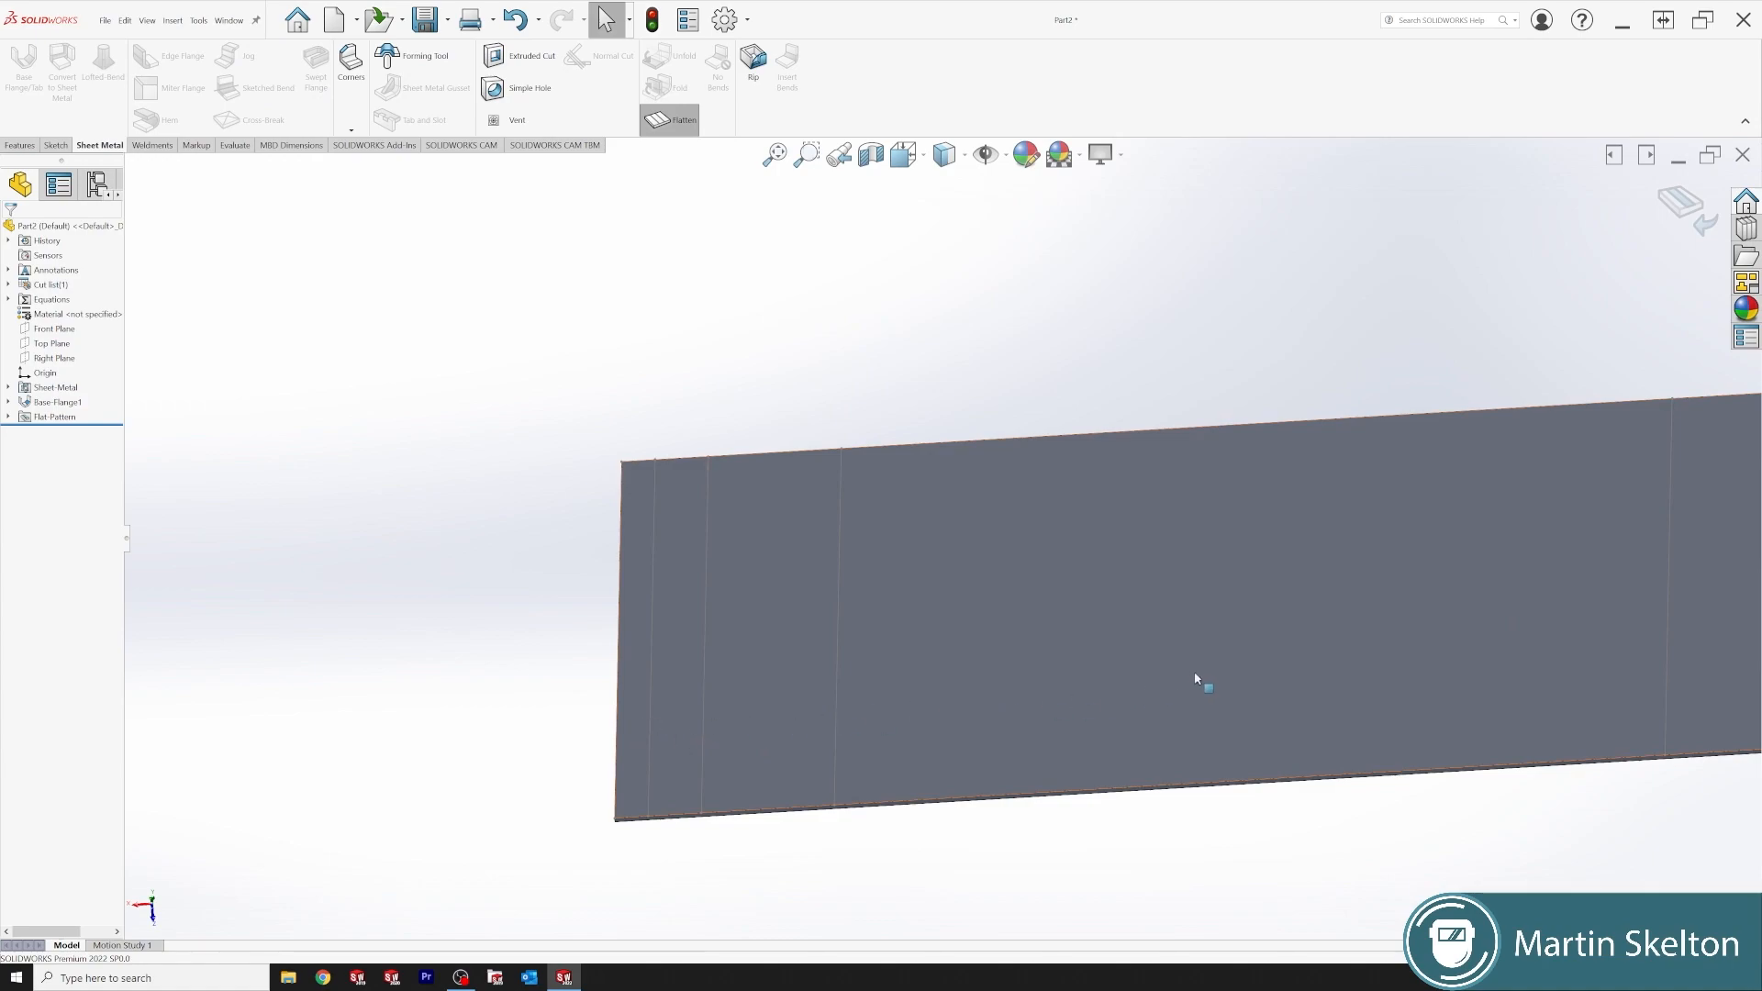
scroll(1191, 679, up, 2)
click(687, 121)
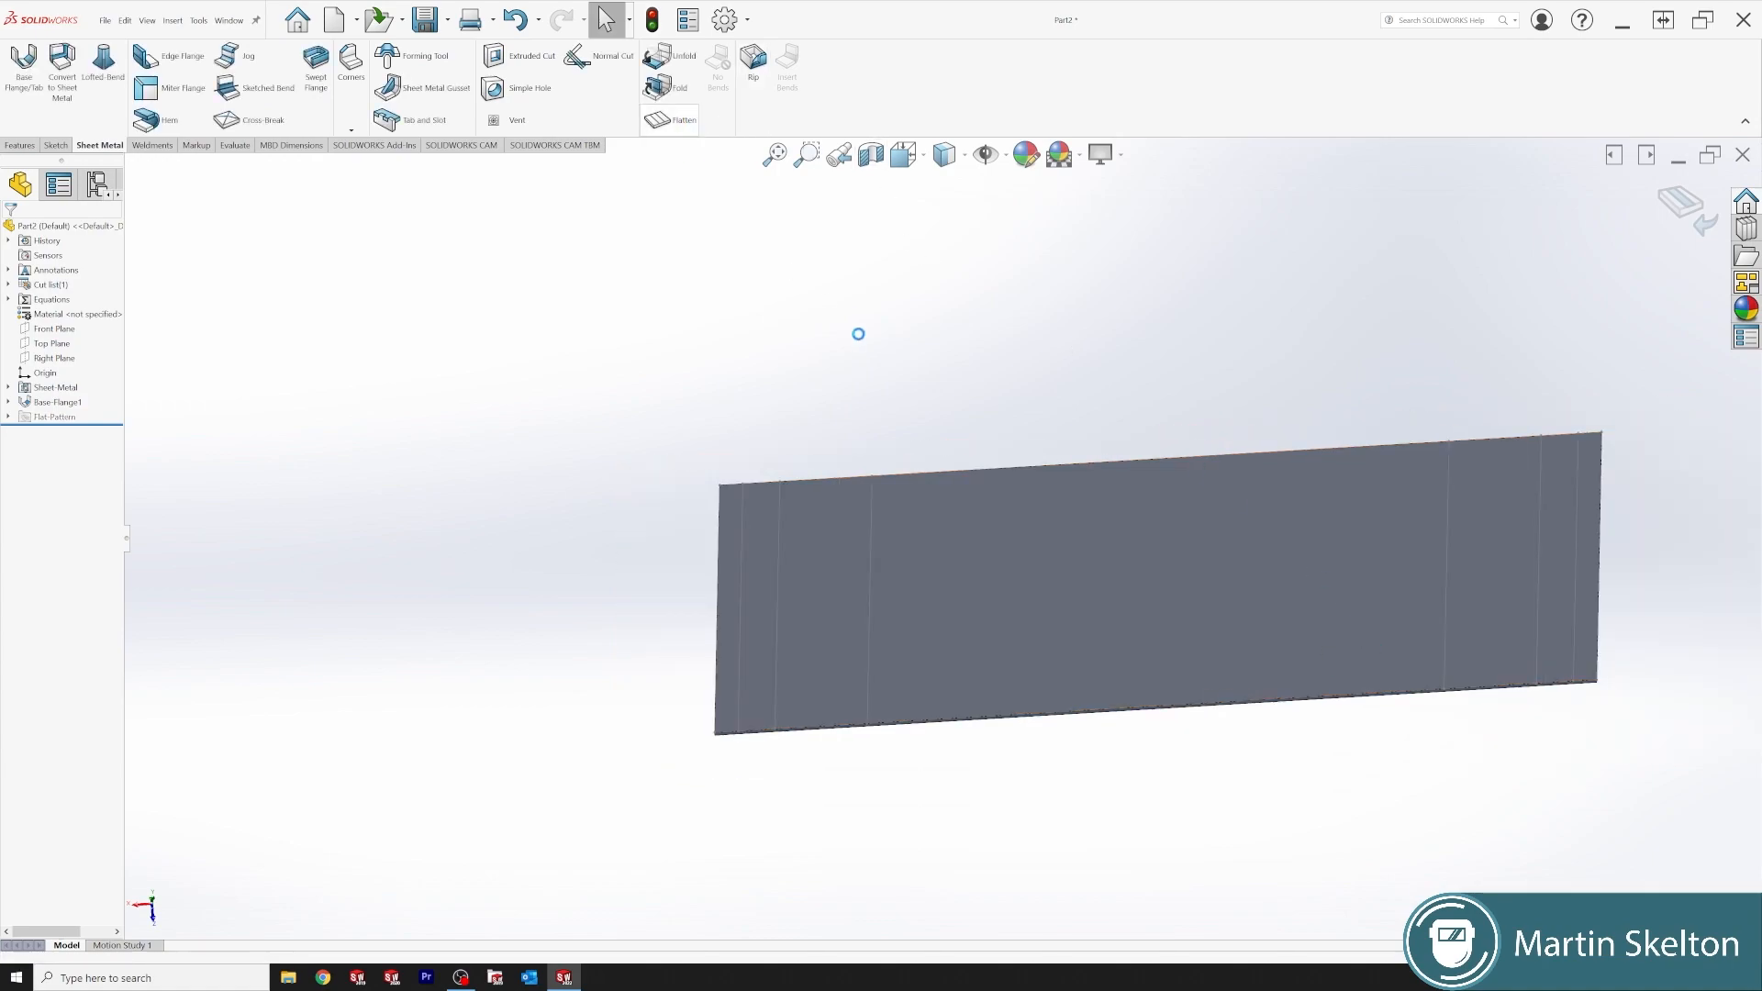
- Start a new sketch on the outer face of the channel's side wall, viewed normal to that face
mouse_move(1095, 440)
middle_down()
mouse_move(1111, 469)
mouse_move(1010, 643)
middle_up()
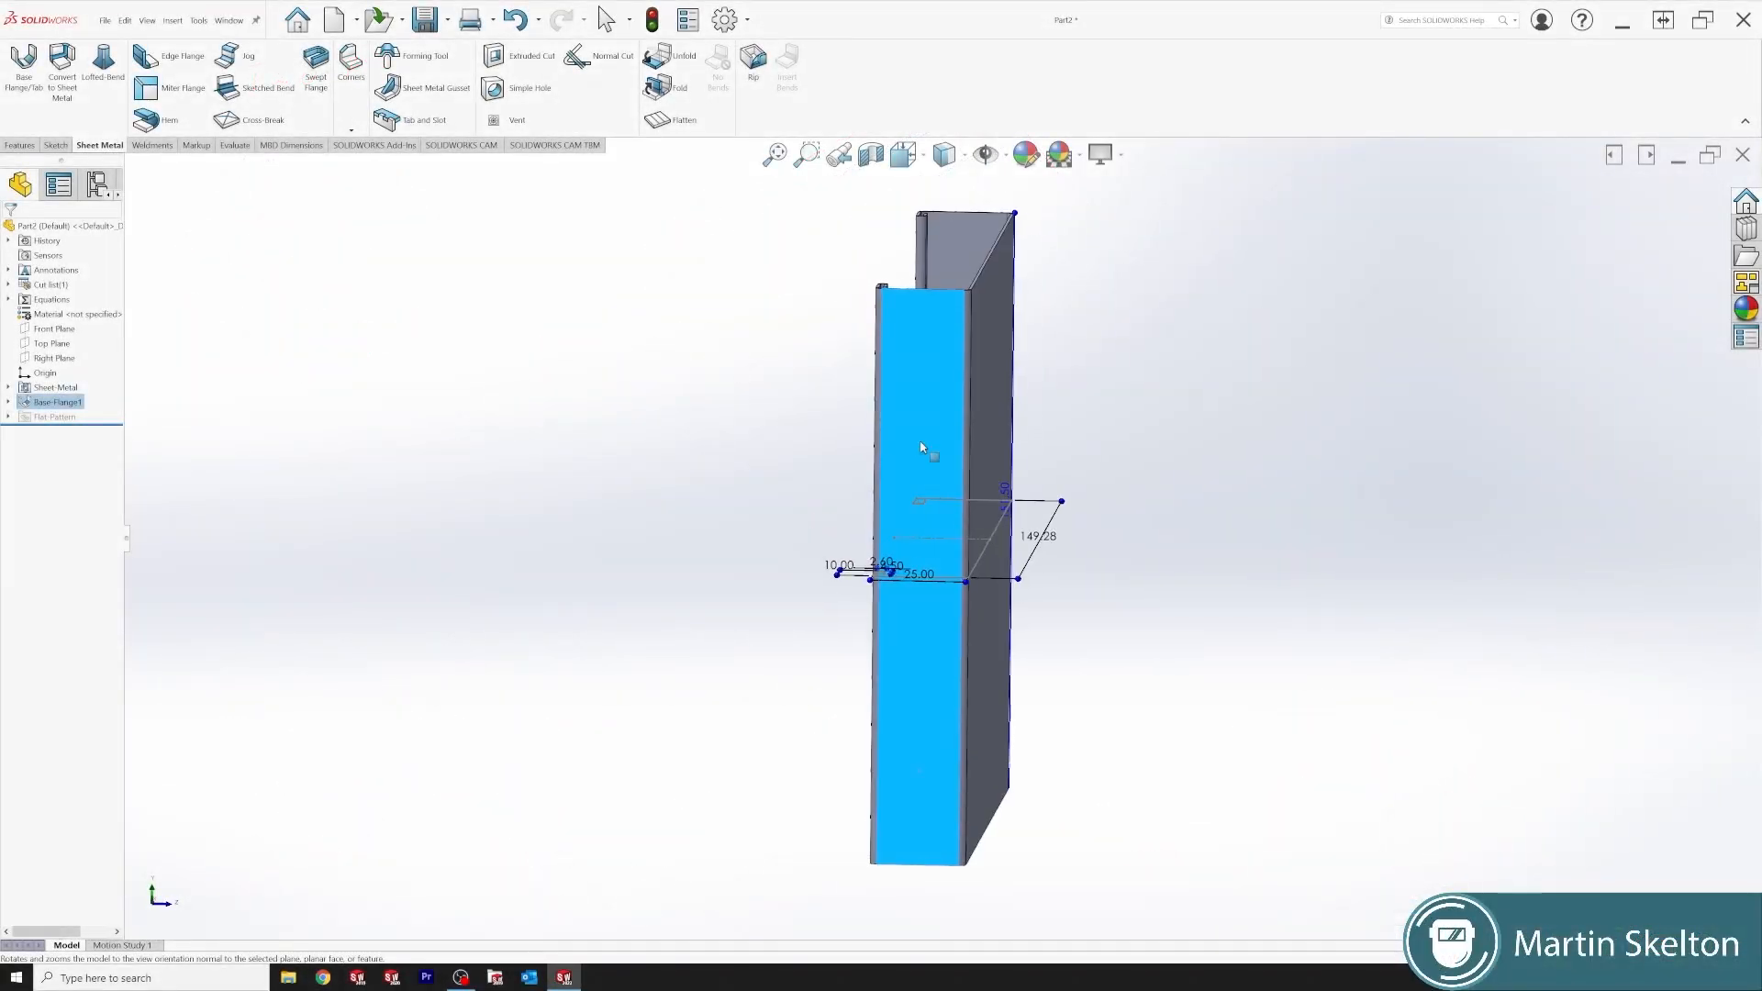
scroll(922, 441, down, 5)
click(934, 422)
click(955, 415)
right_click(937, 420)
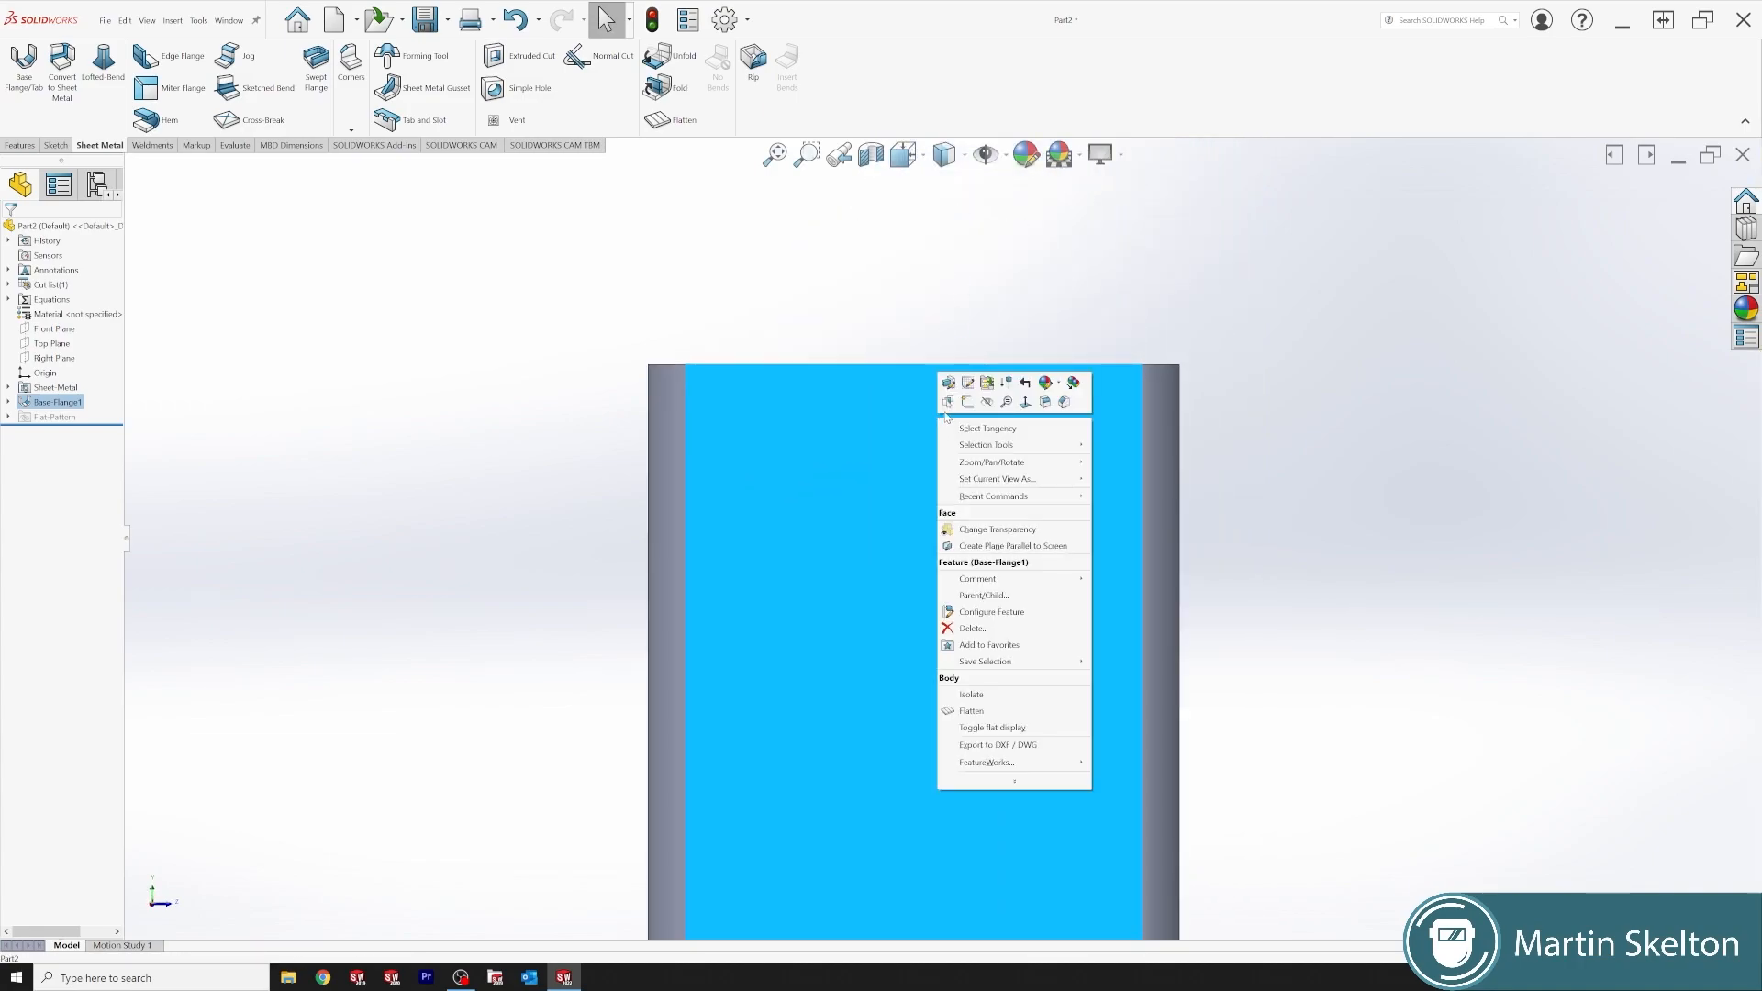
click(941, 400)
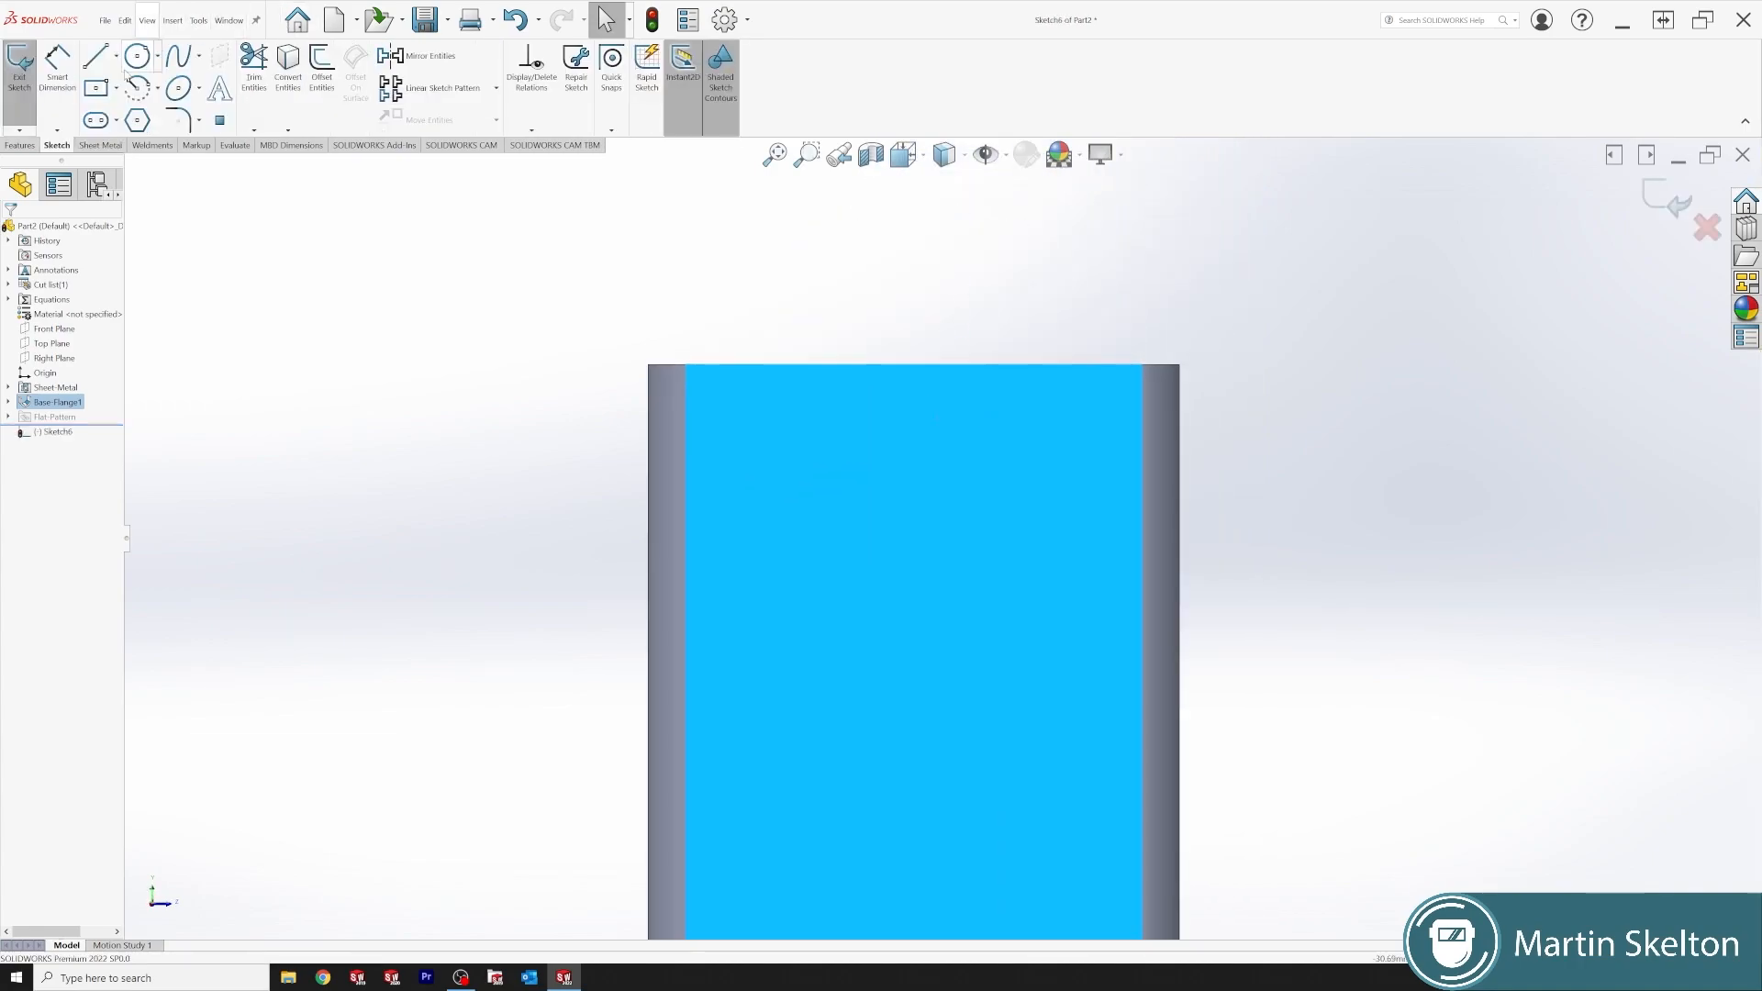
- Sketch a corner rectangle about 17 mm wide and 20 mm high, rising from the top edge of the side wall
click(117, 88)
click(124, 113)
click(731, 365)
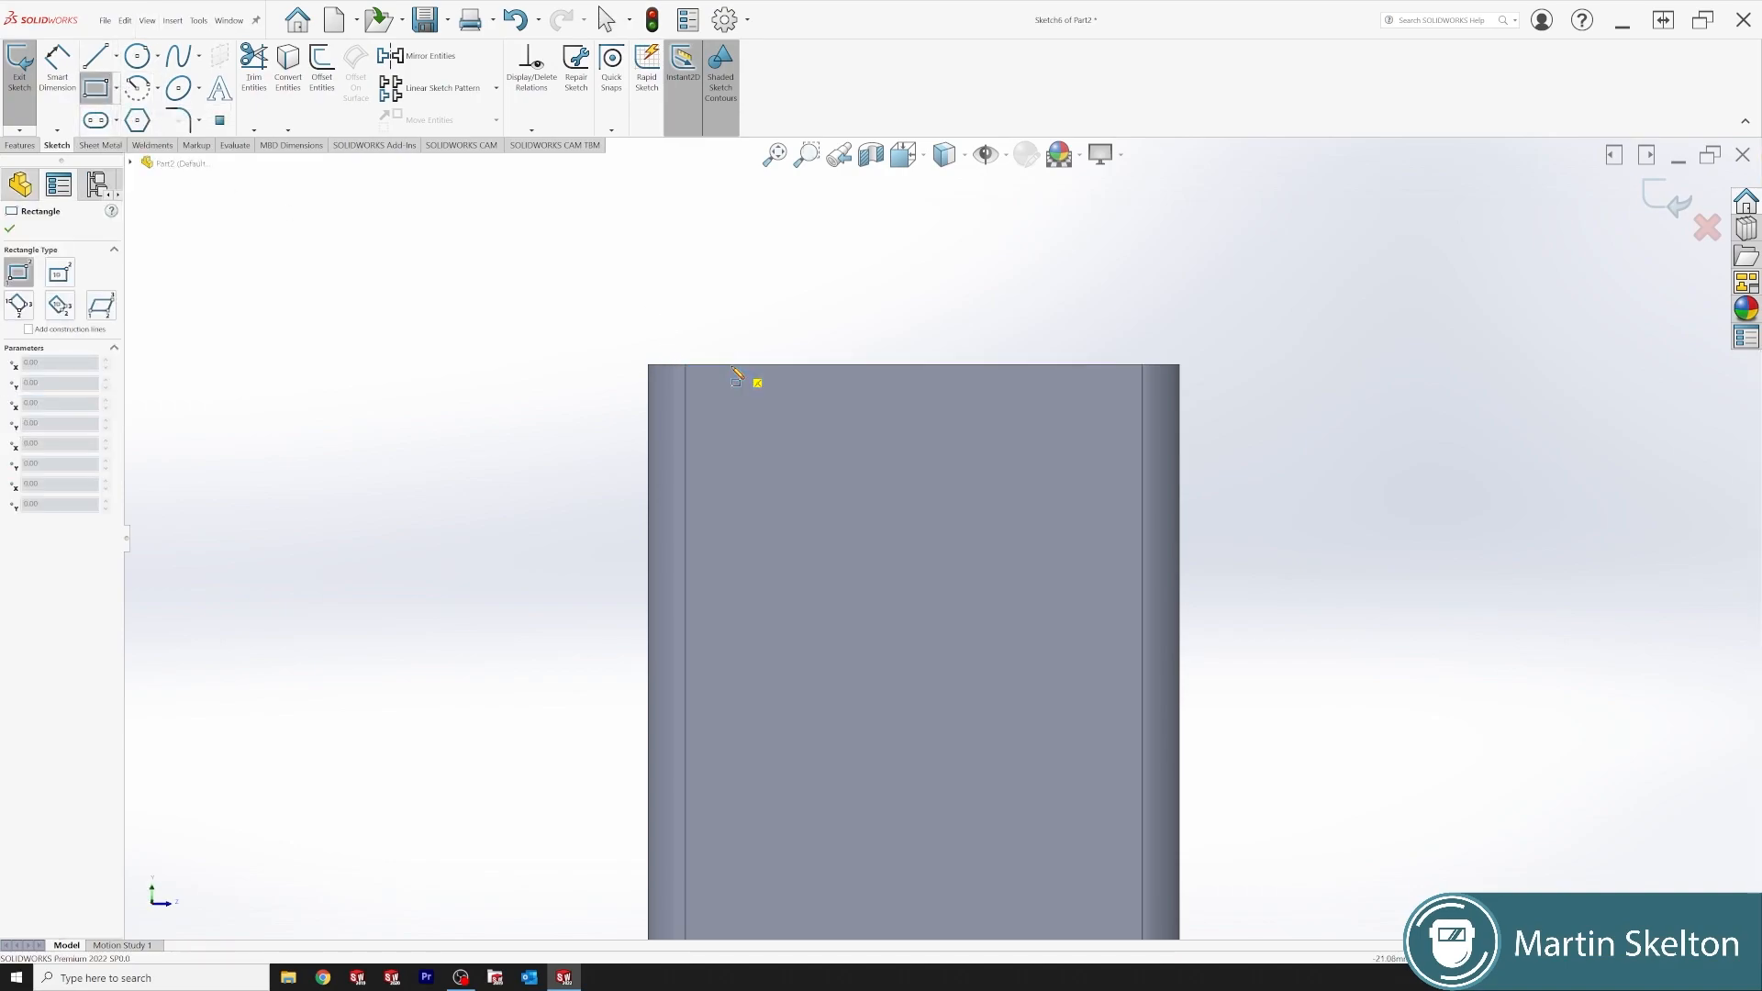
scroll(1051, 254, up, 4)
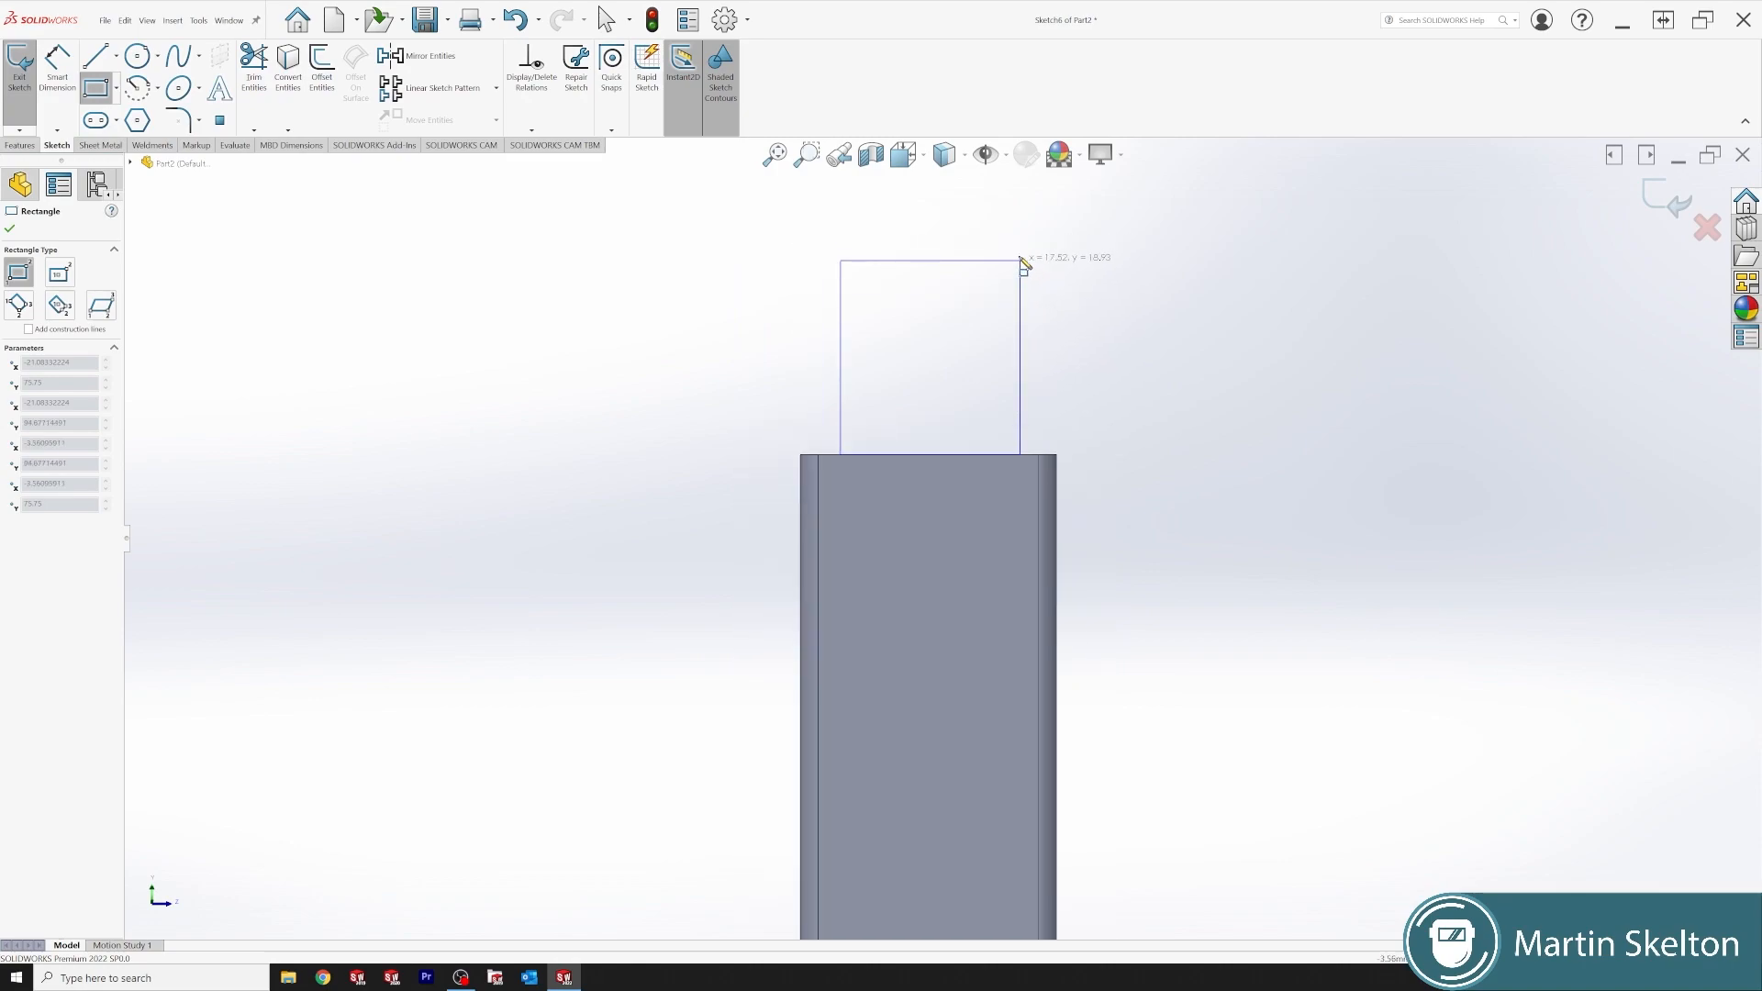
click(1018, 249)
- Dimension the rectangle 20 mm wide and 25 mm high
click(58, 66)
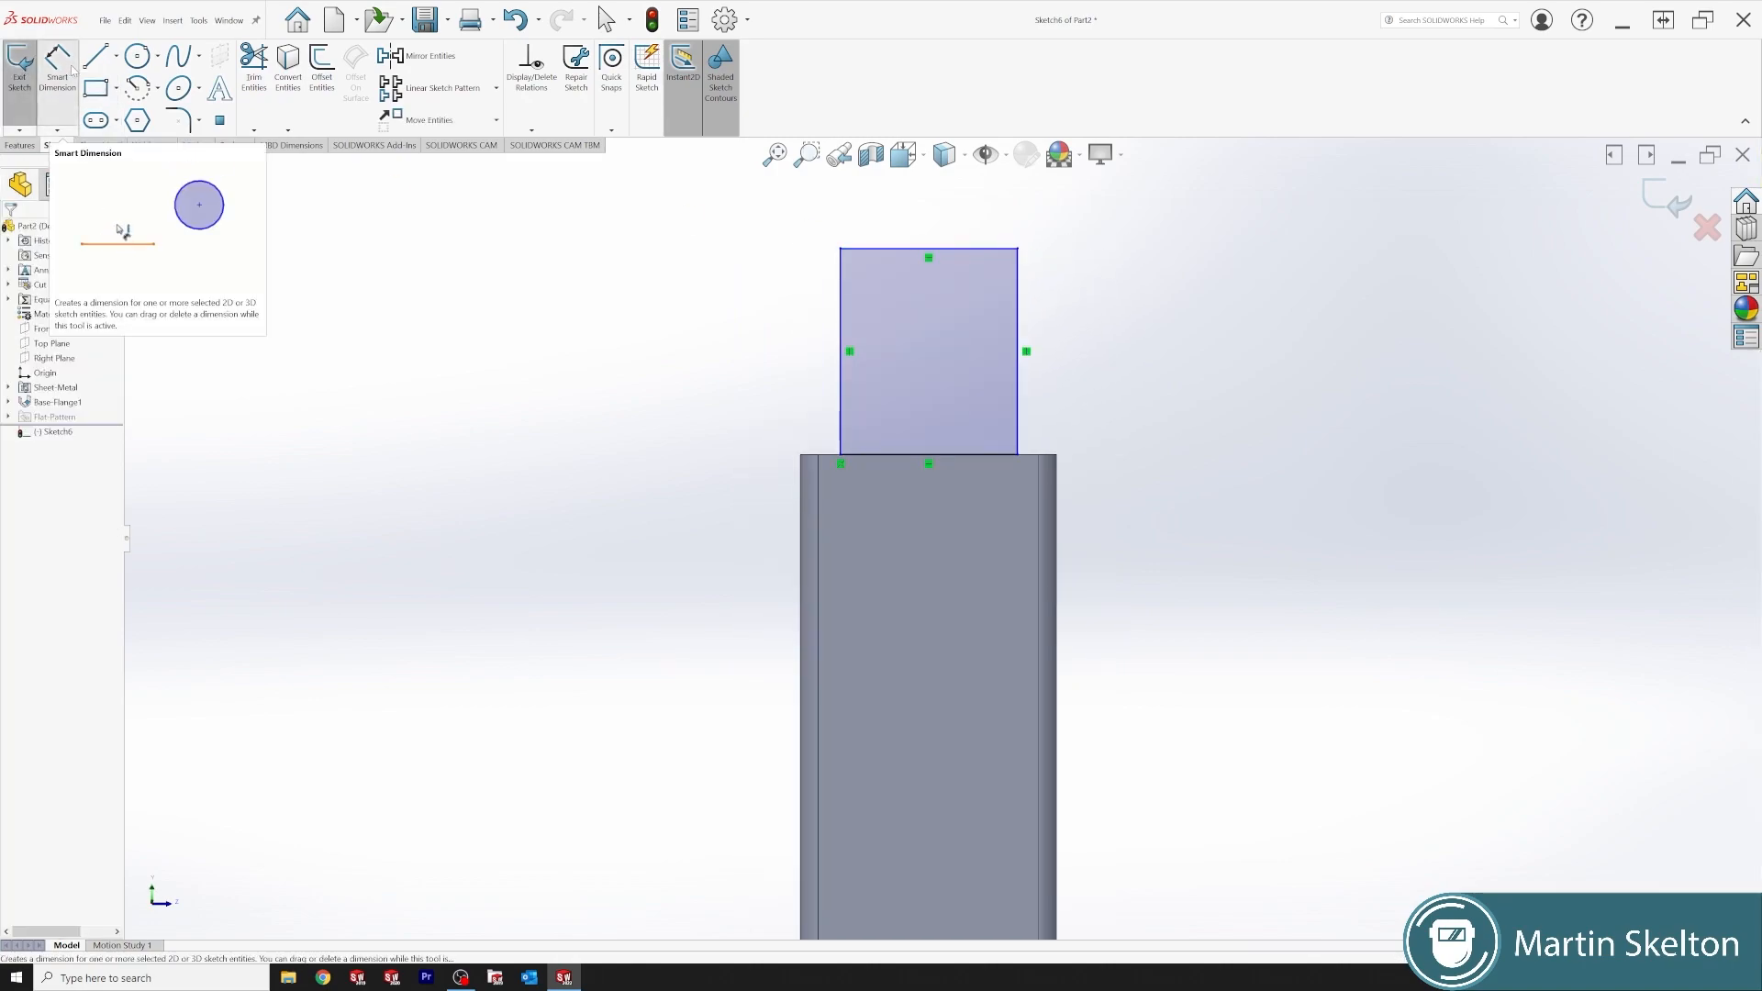
click(73, 68)
click(955, 260)
click(954, 229)
text(20)
key(Return)
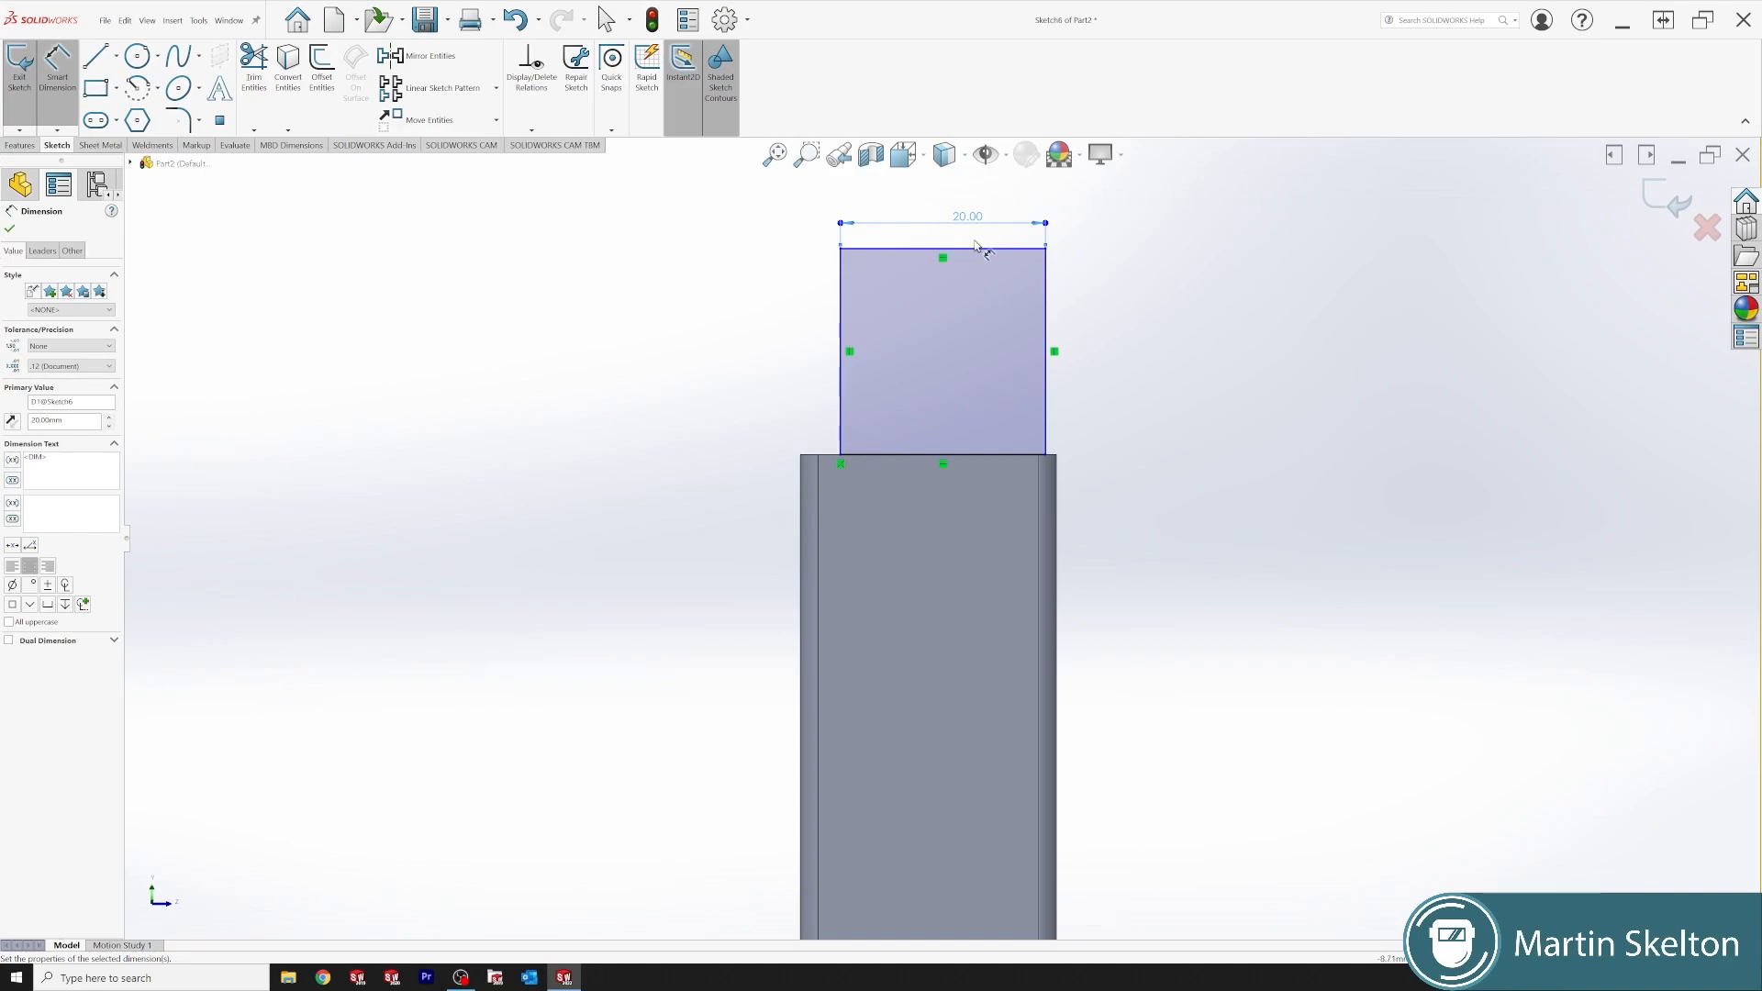
click(1047, 341)
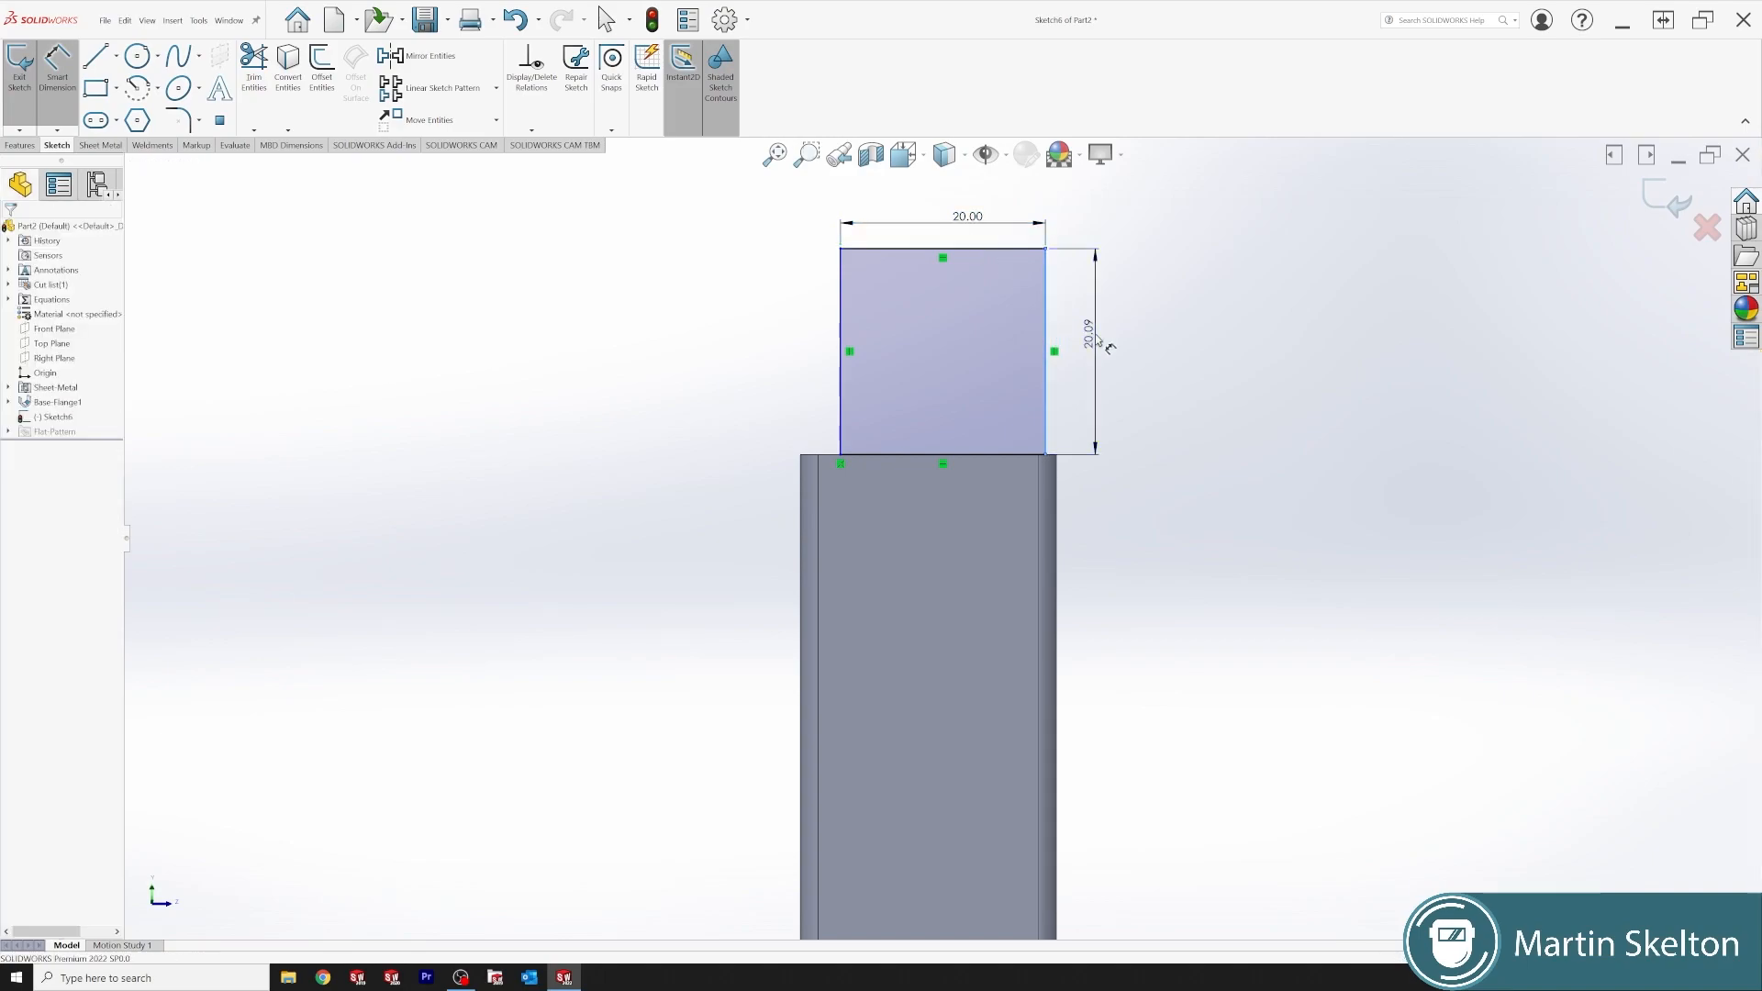
click(1099, 342)
text(25)
key(Return)
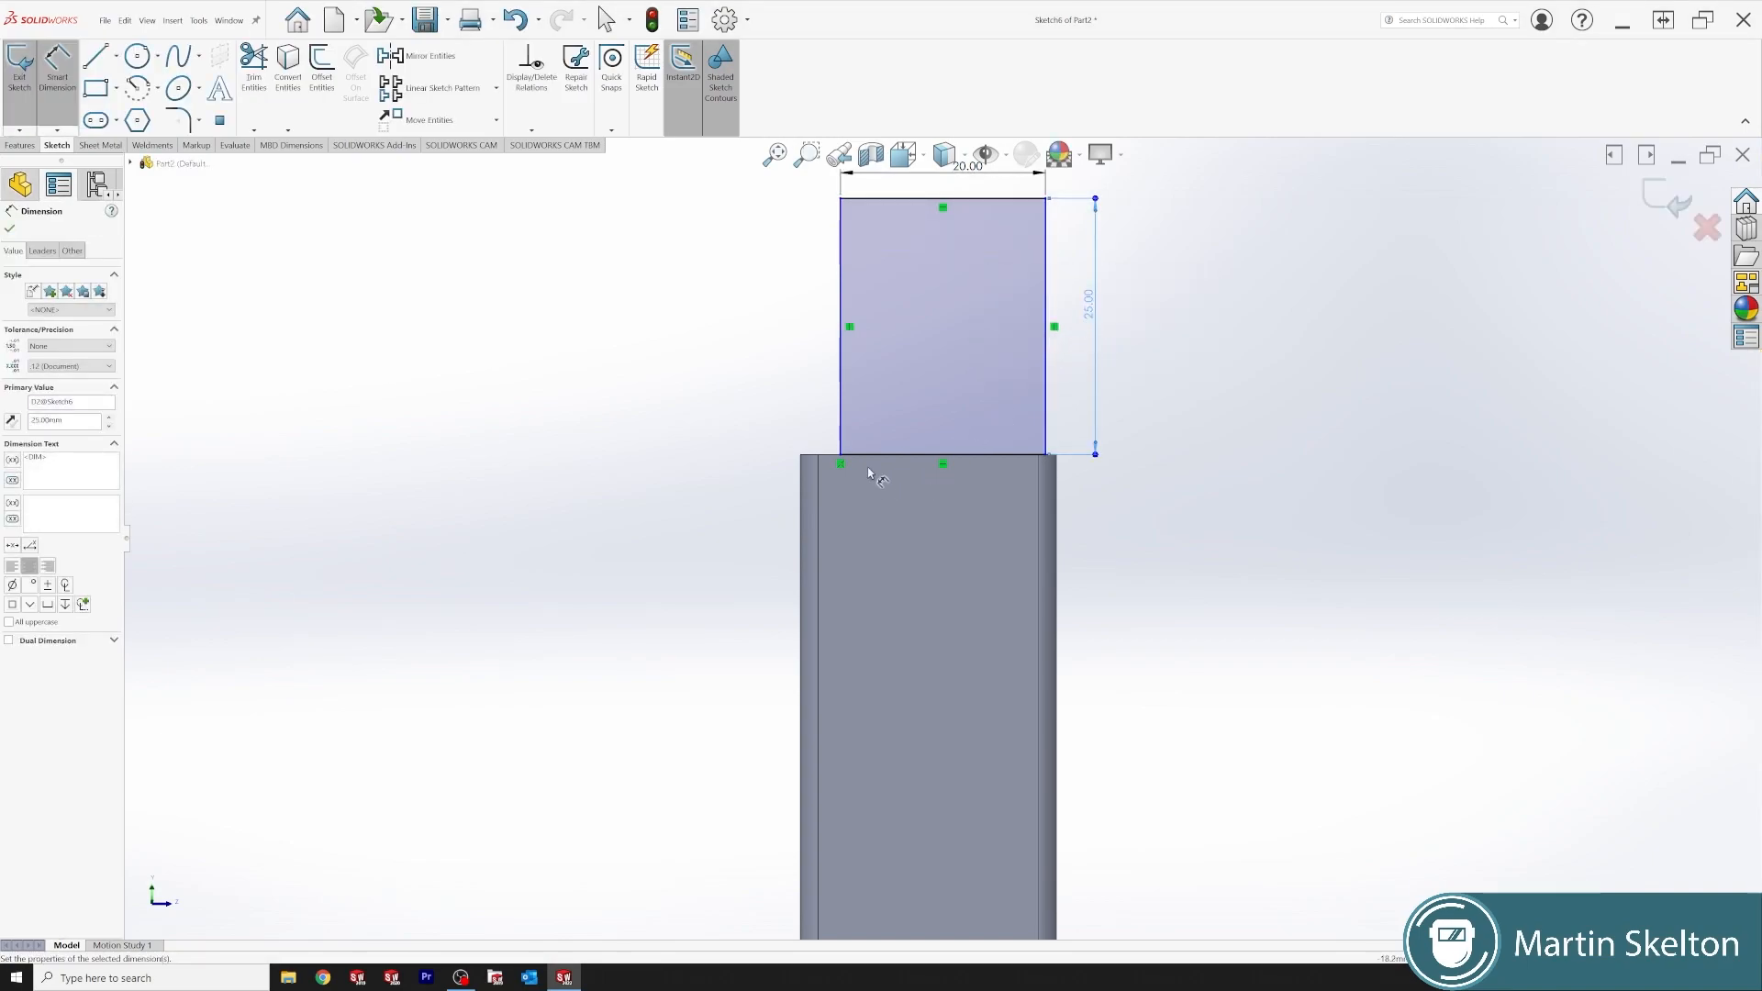
click(9, 229)
key(Escape)
- Centre the rectangle on the wall by making its bottom line's midpoint coincident with the midpoint of the wall's top edge
right_click(992, 456)
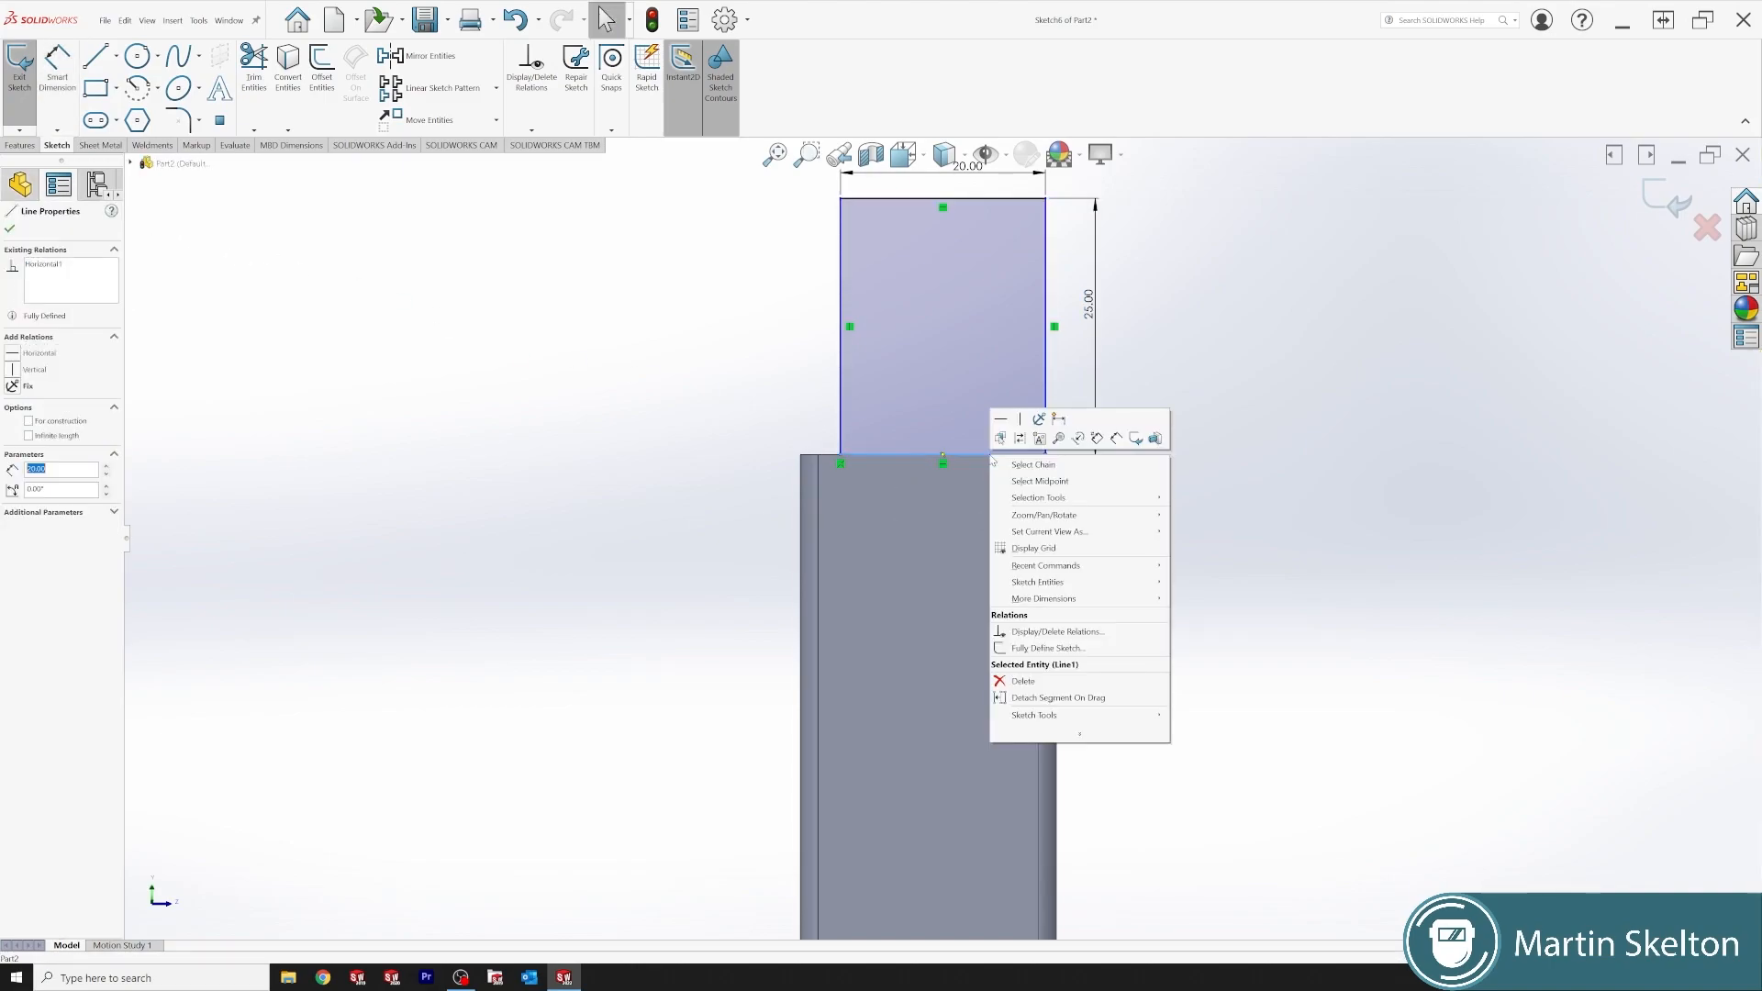
click(1043, 480)
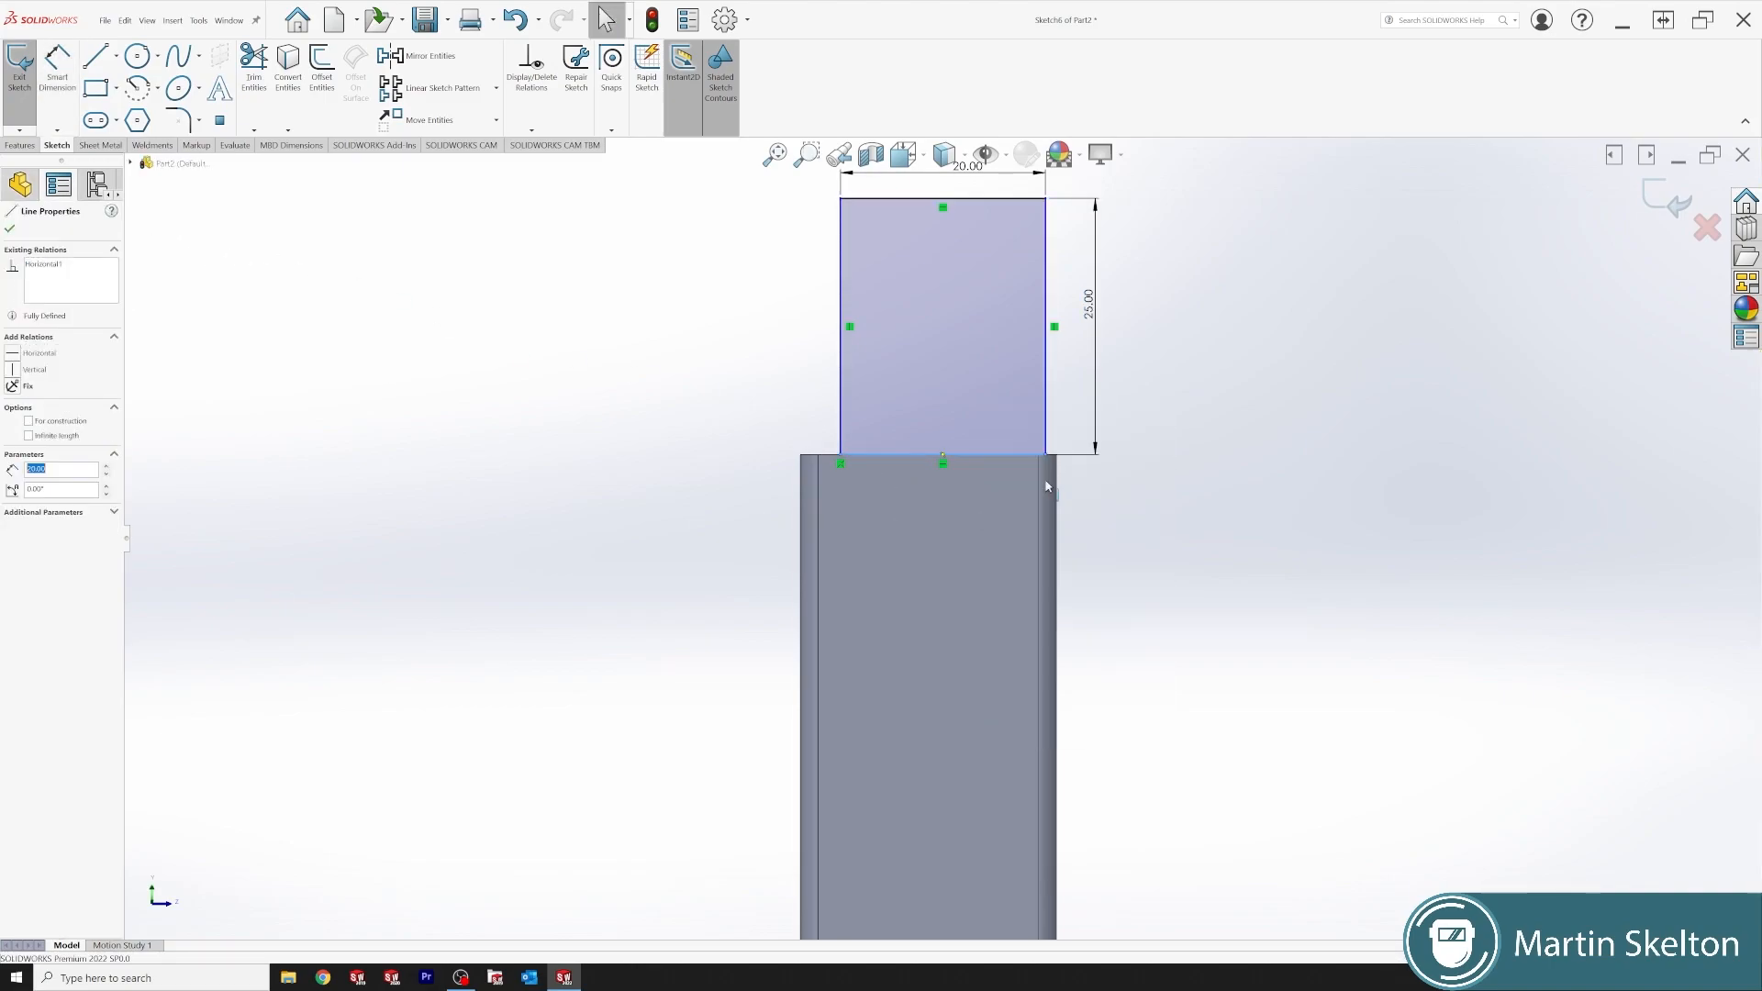
ctrl+click(832, 461)
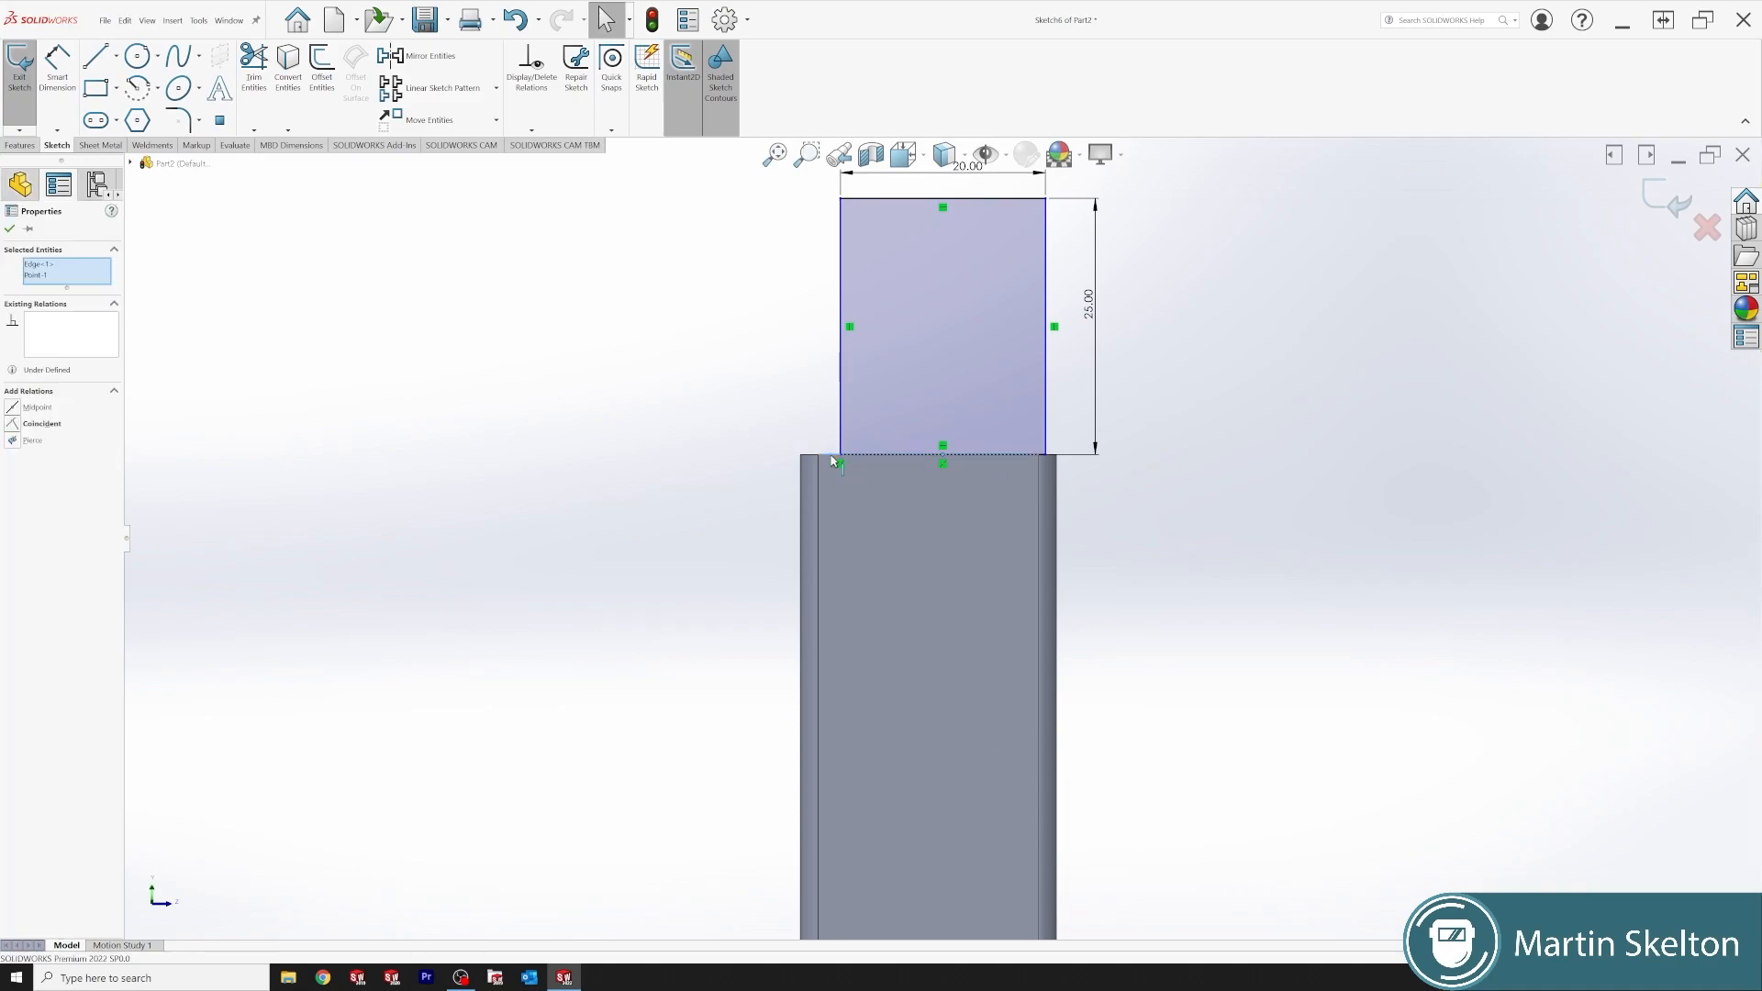
right_click(832, 460)
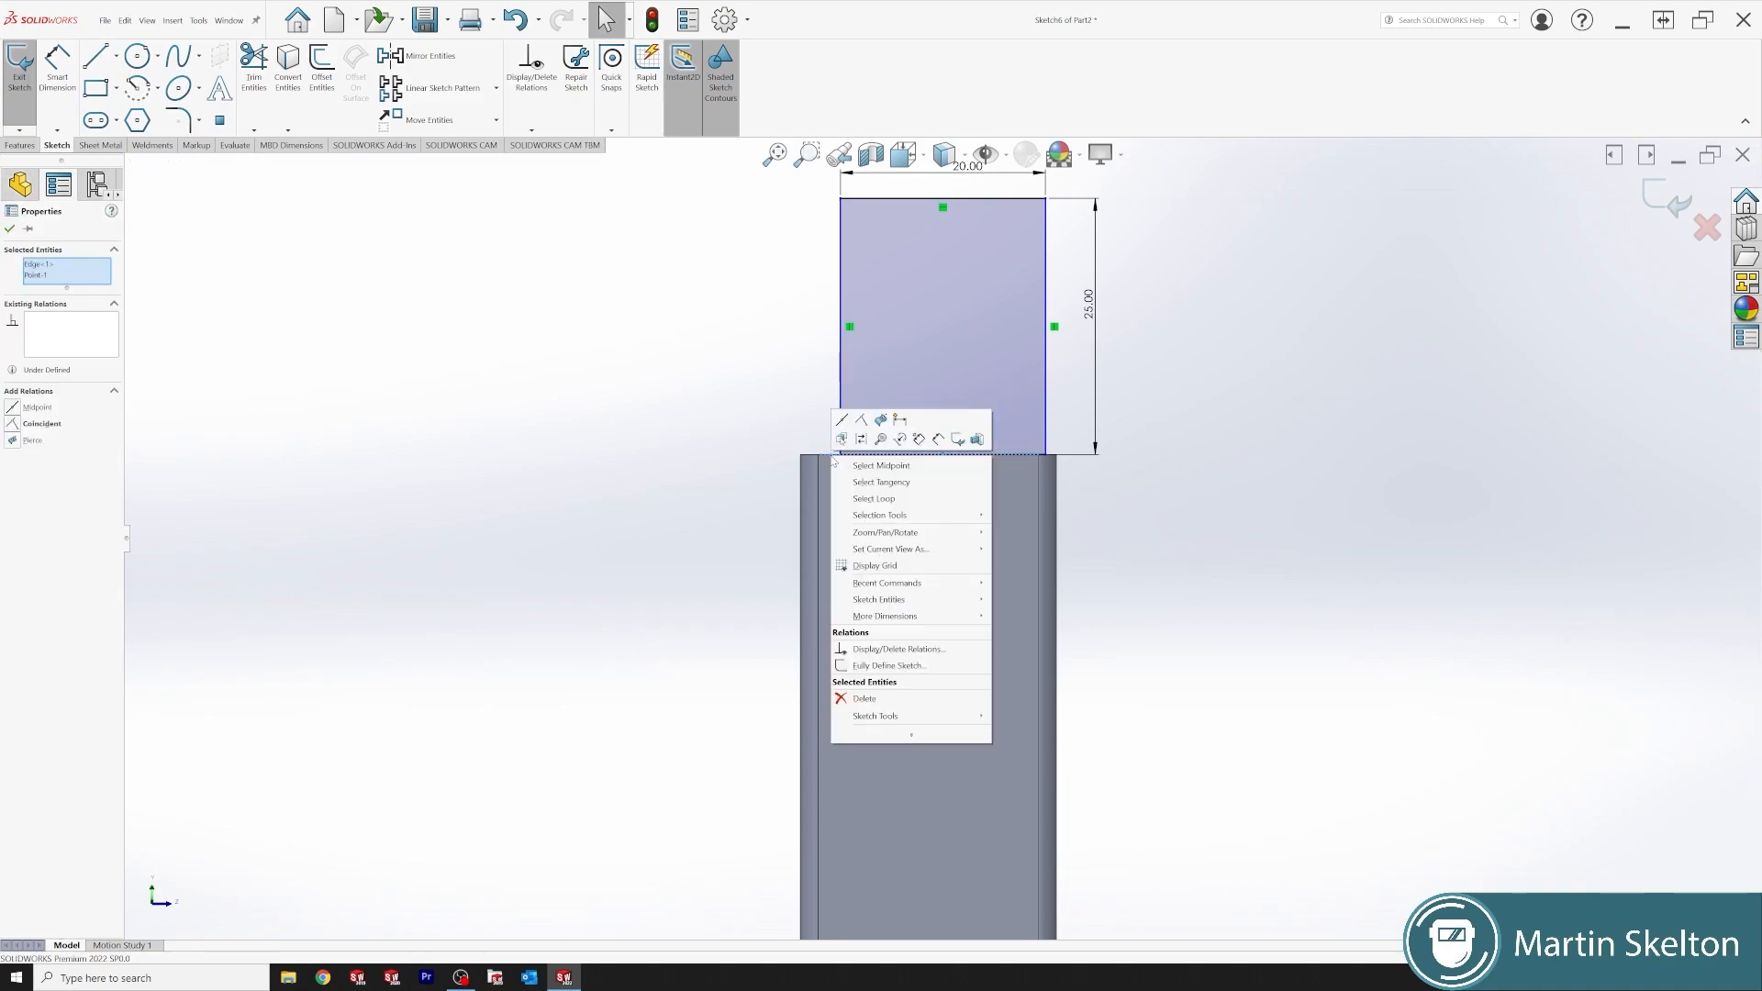
click(900, 469)
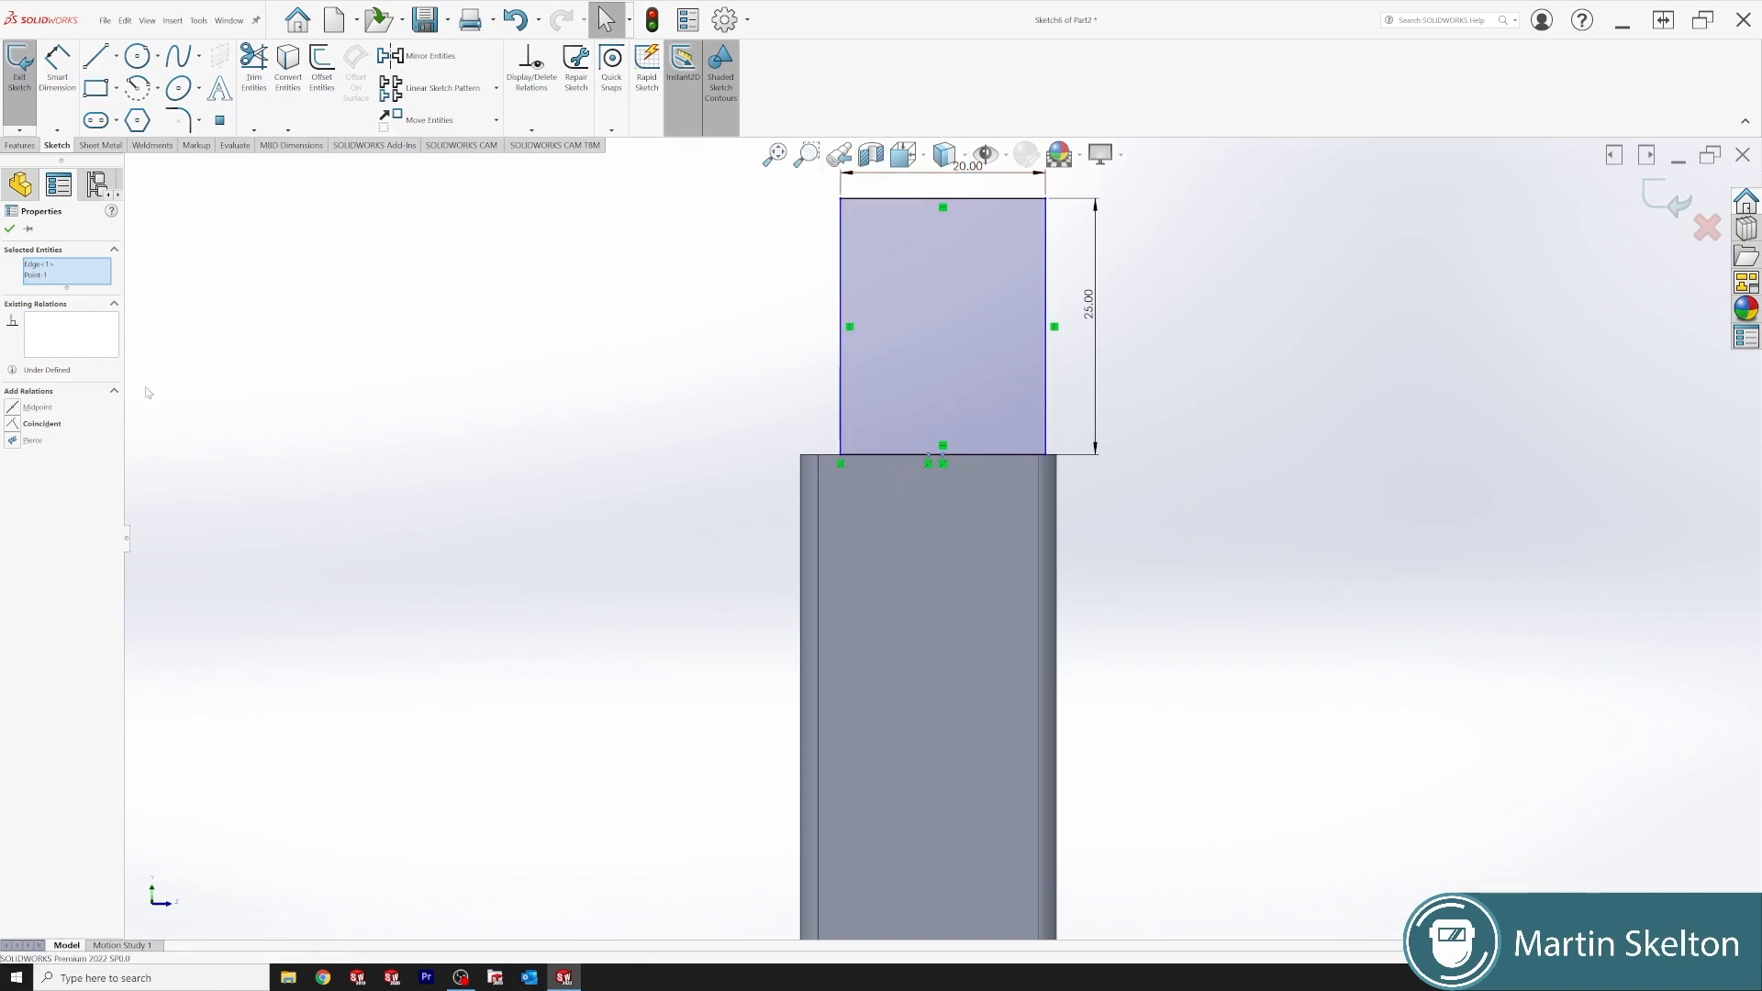
click(13, 421)
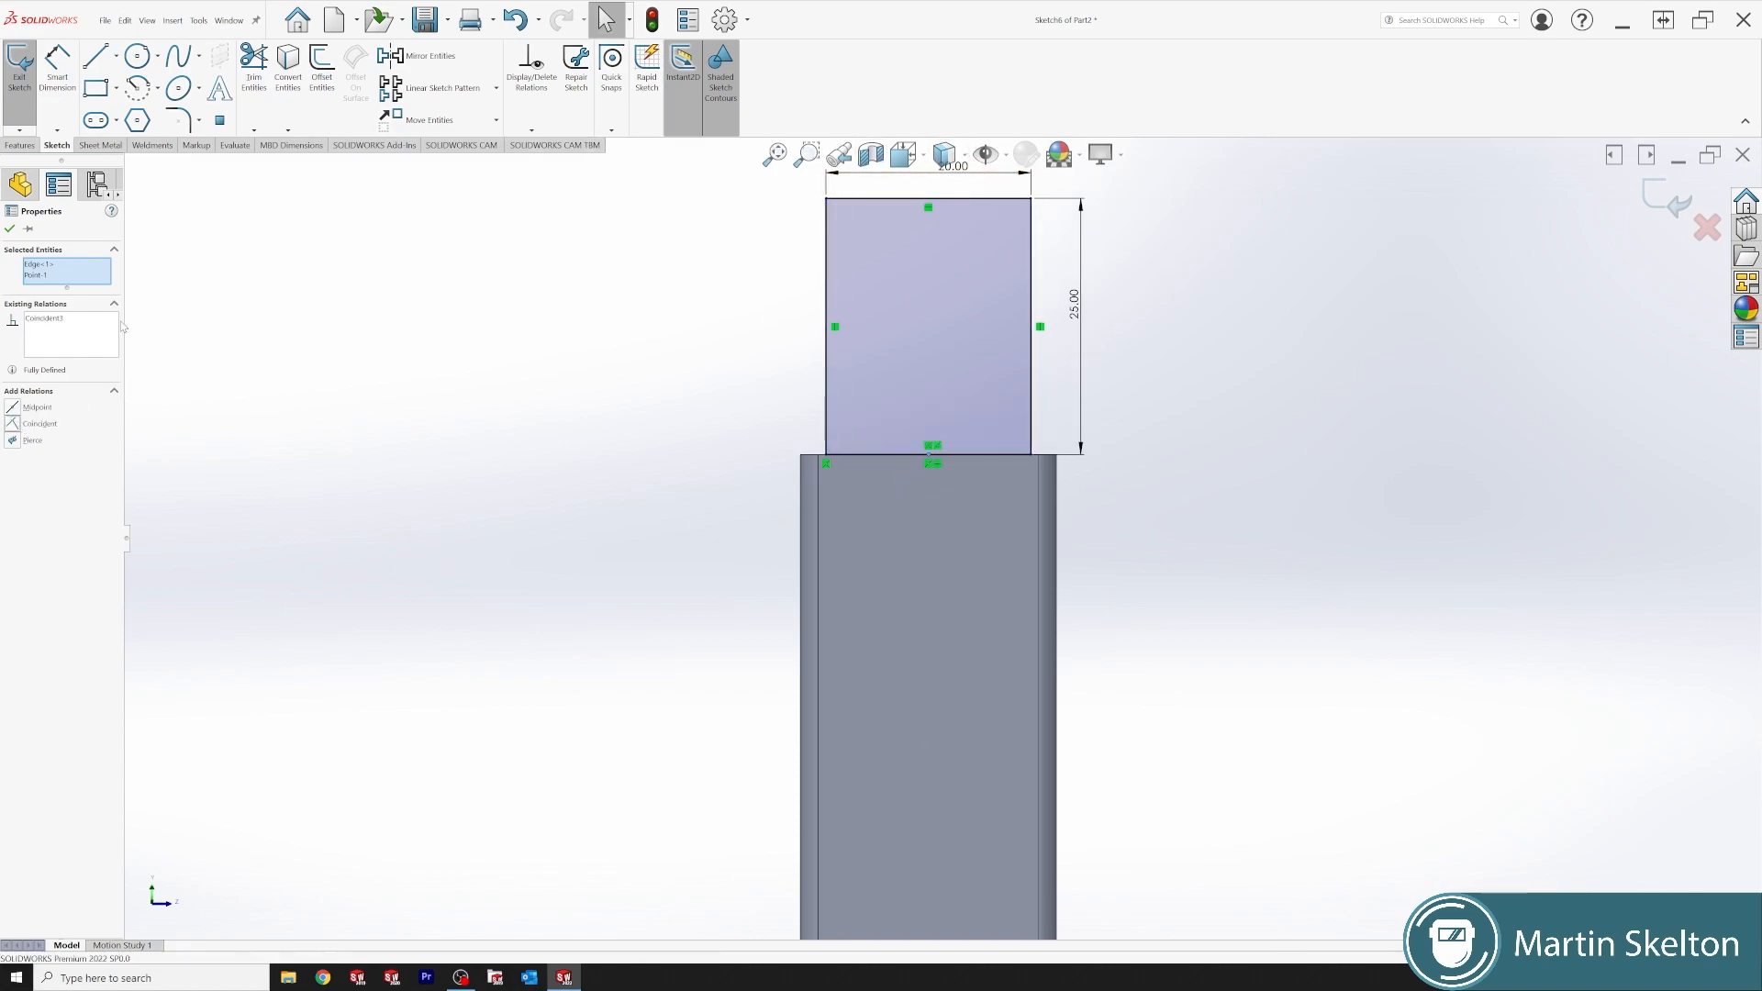
click(10, 230)
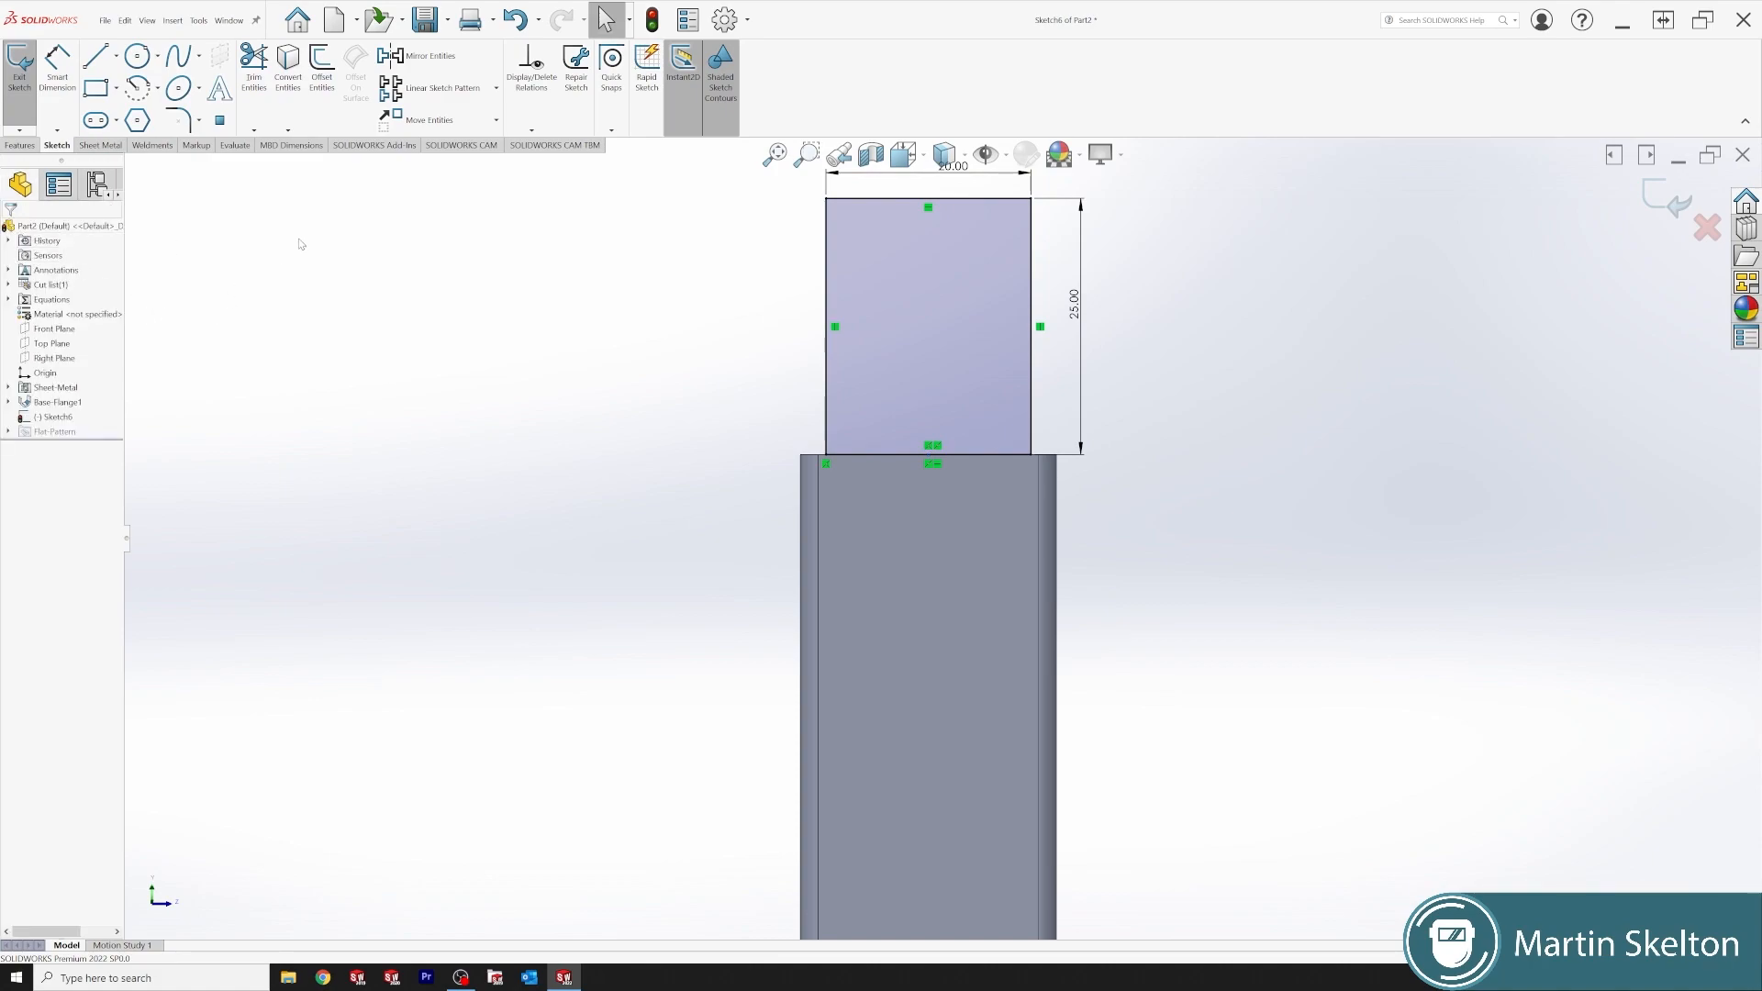
- Round the rectangle's two upper corners with 5 mm sketch fillets
click(189, 120)
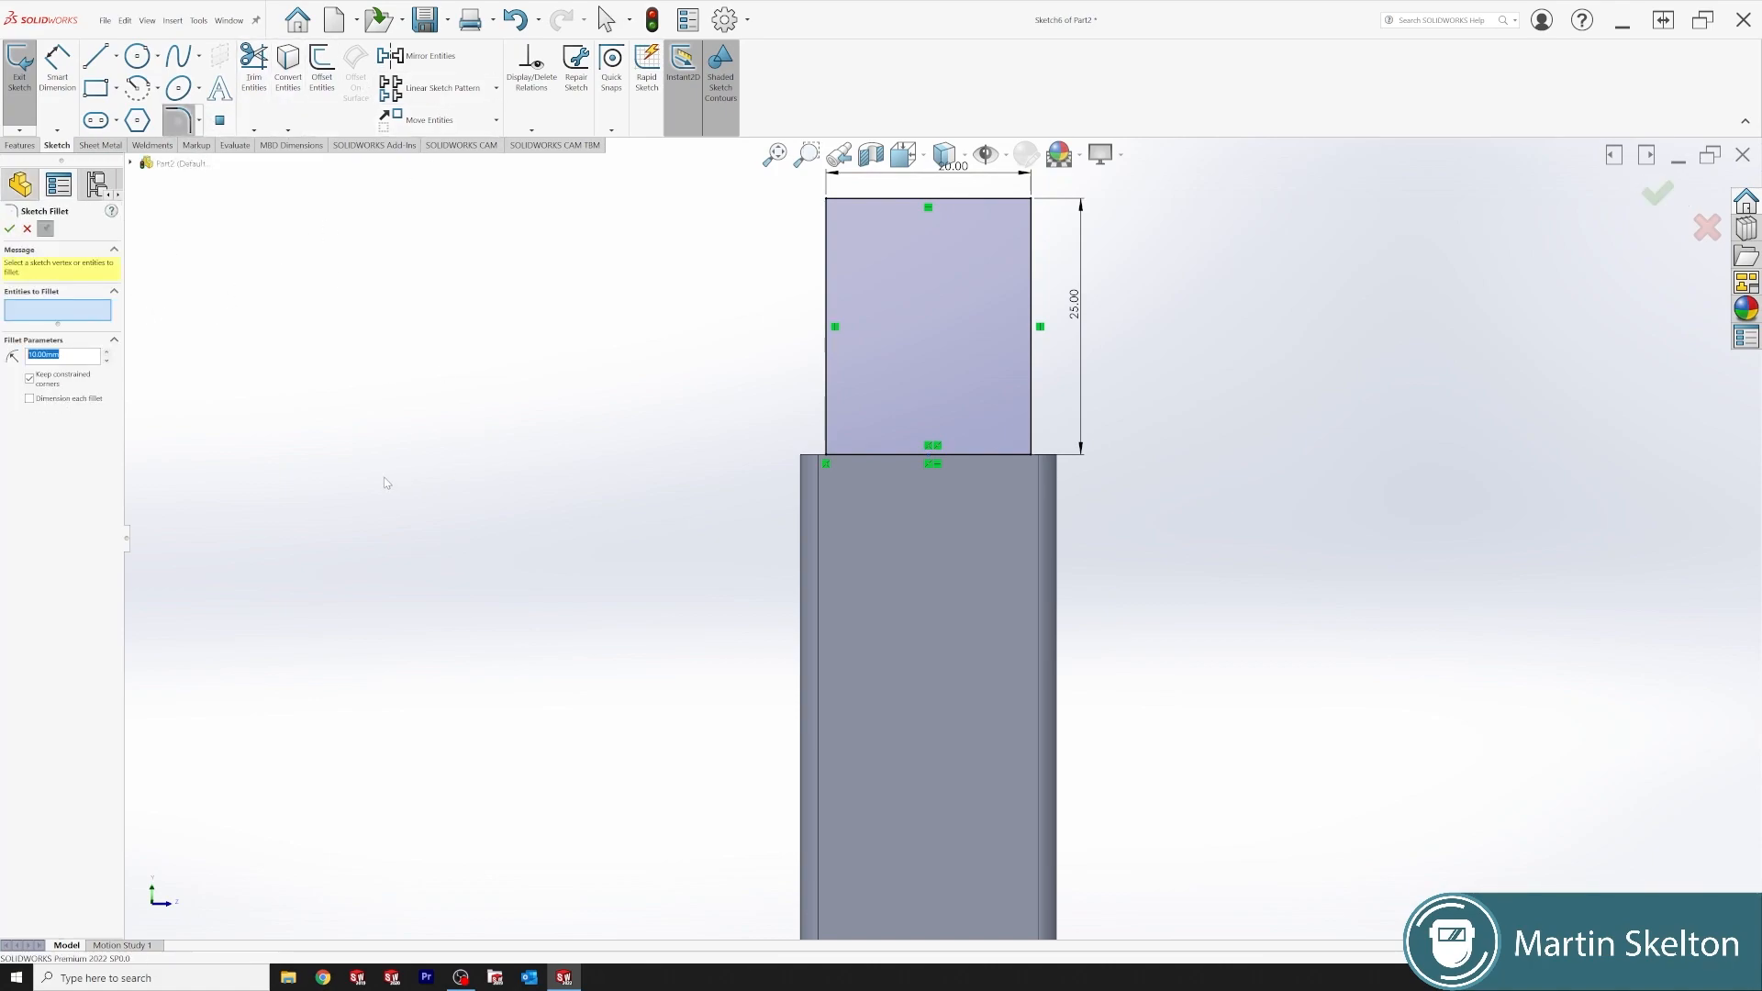
text(5)
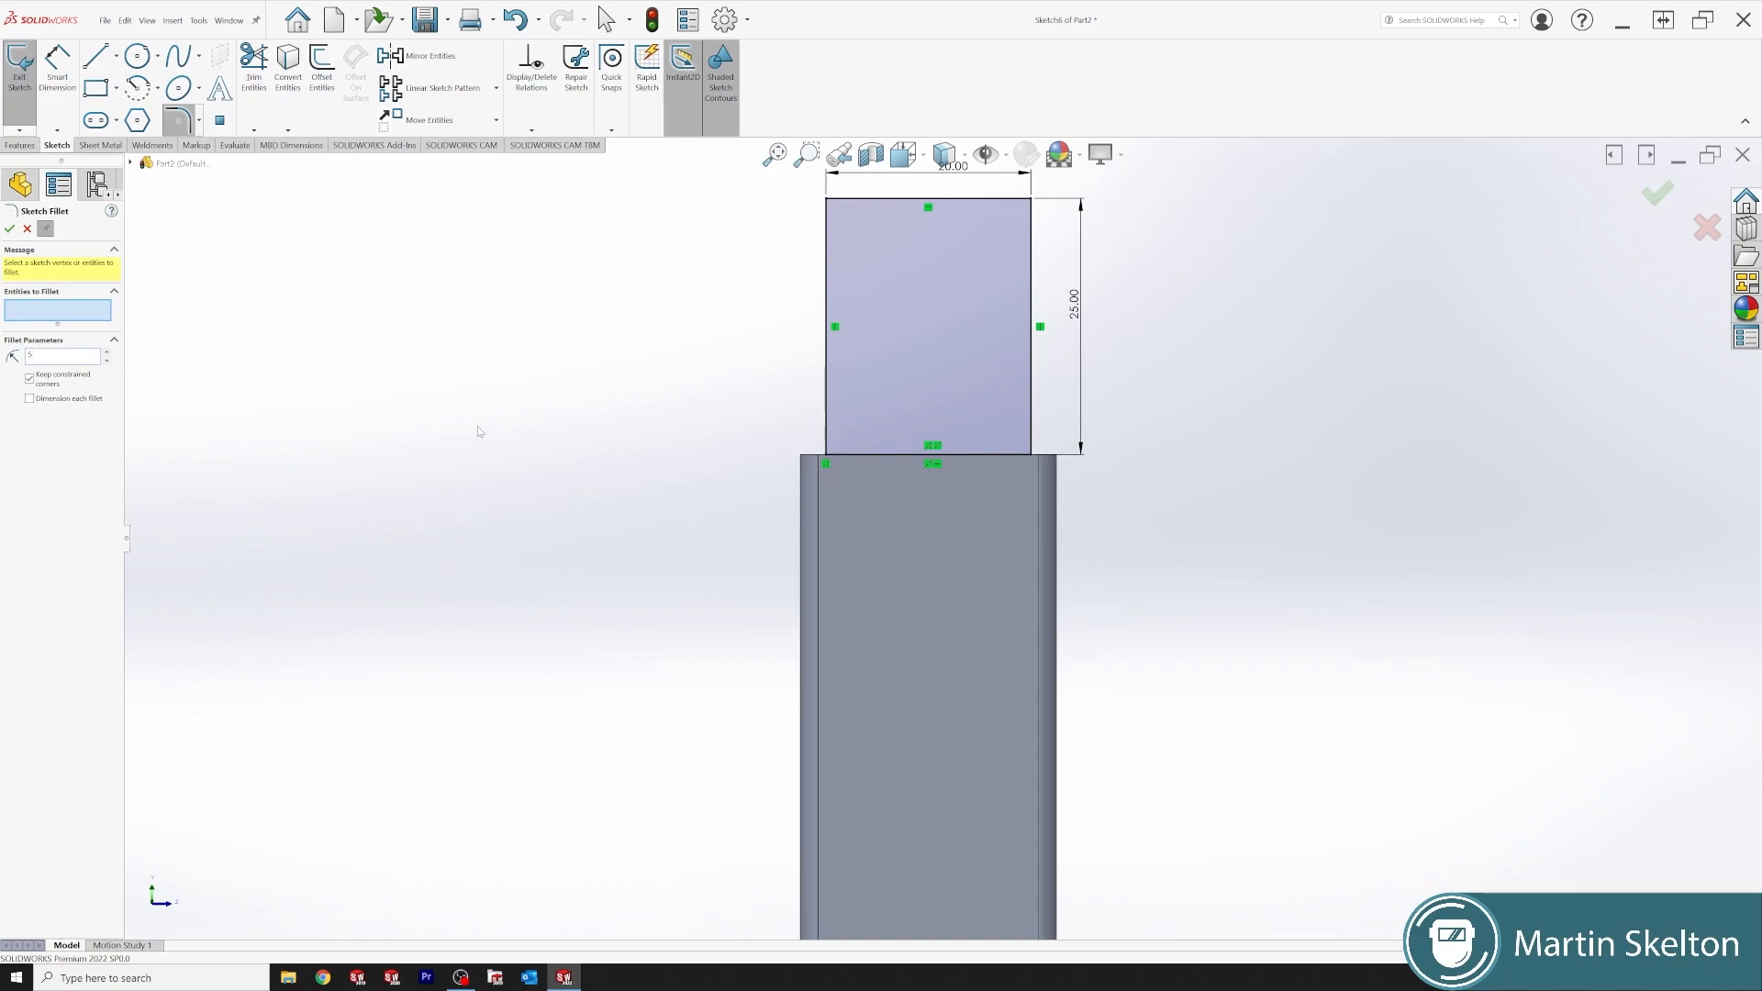
click(826, 229)
click(861, 198)
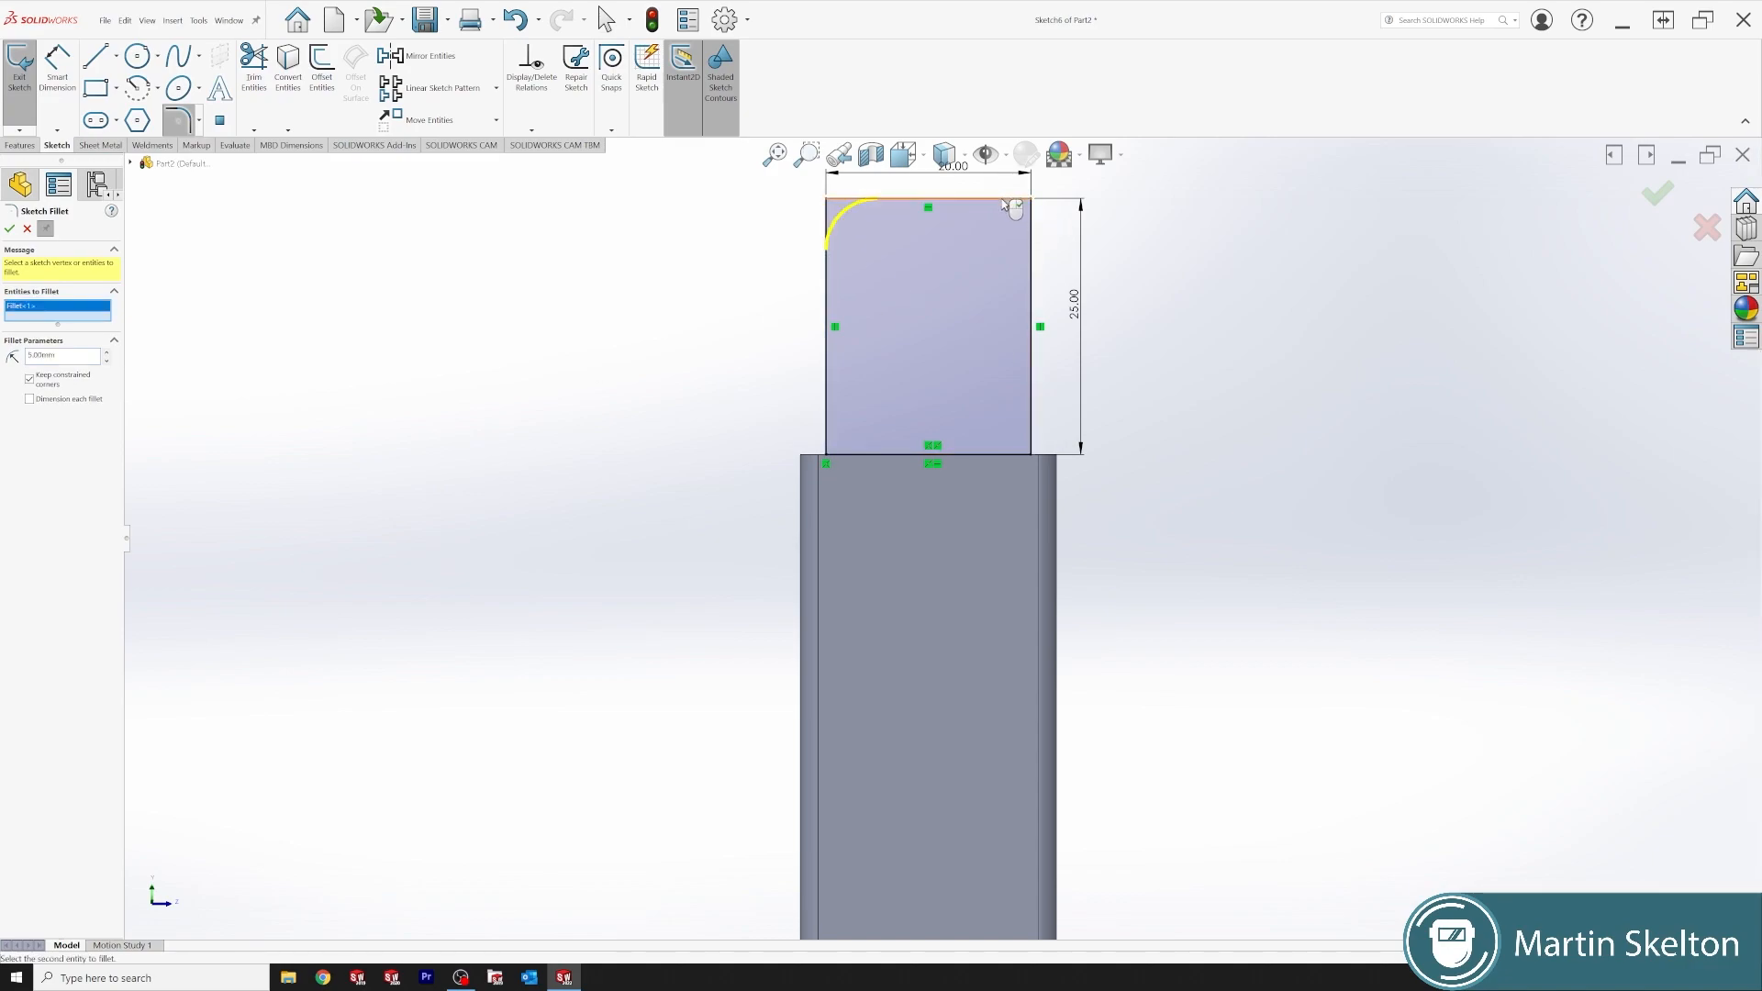
click(1031, 243)
click(1030, 238)
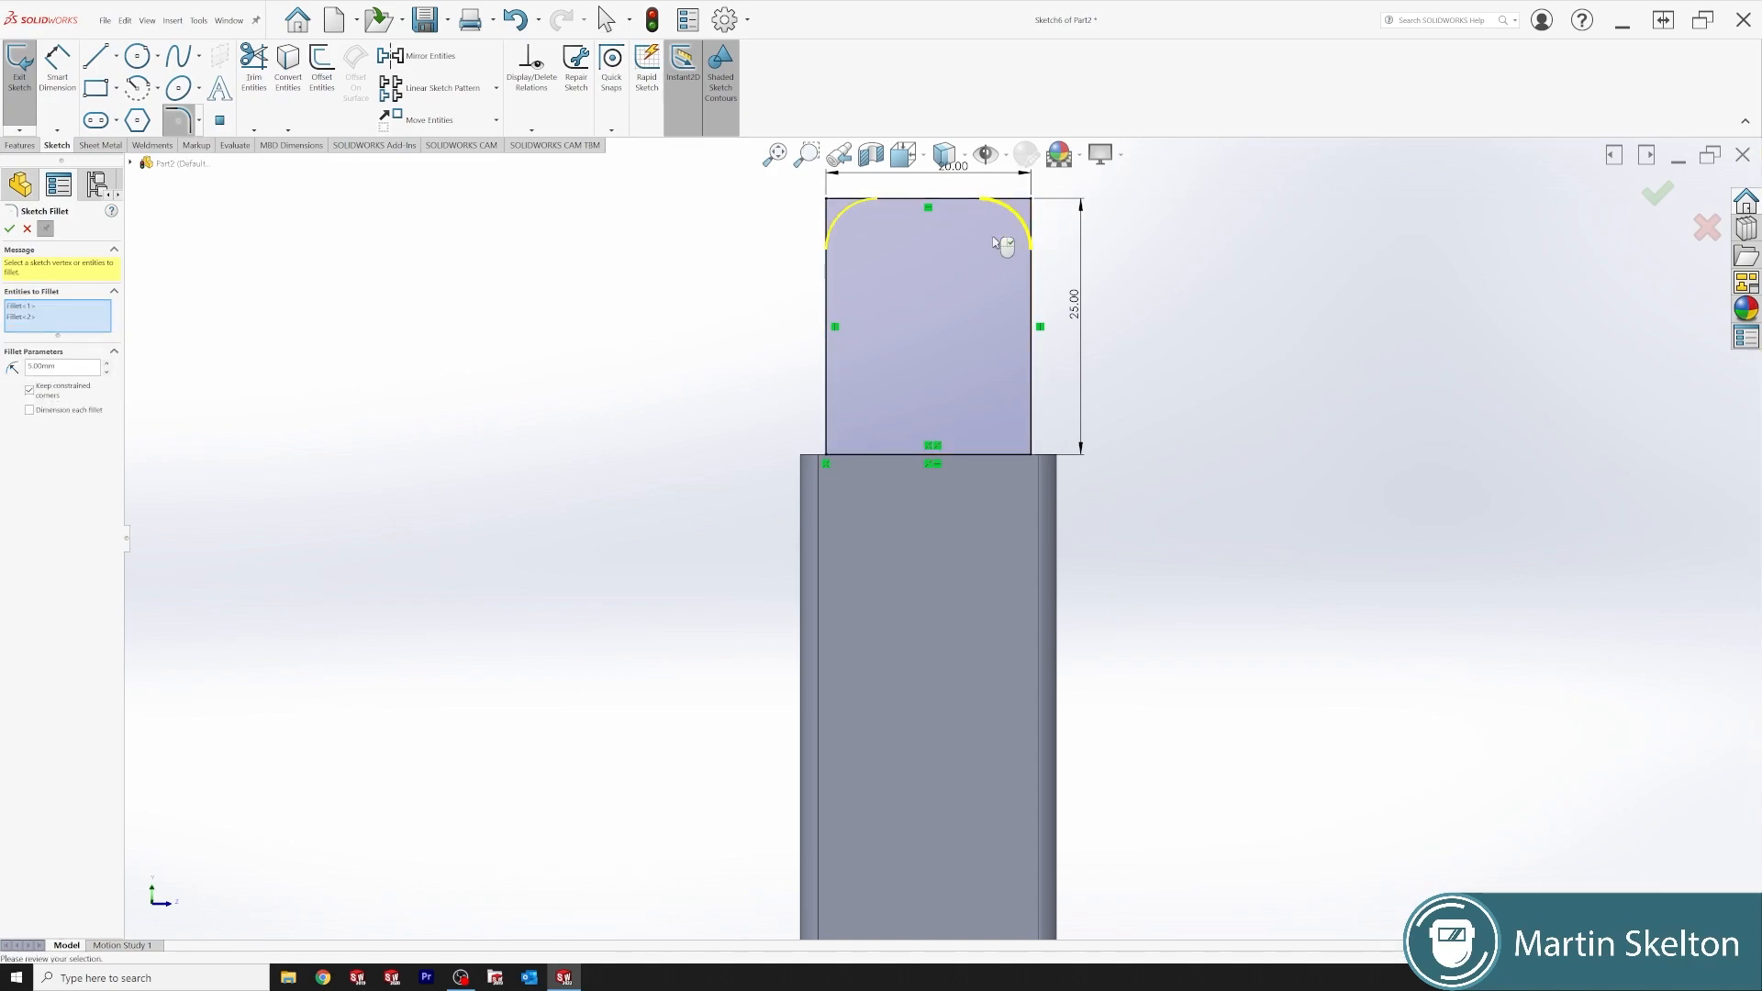
click(10, 229)
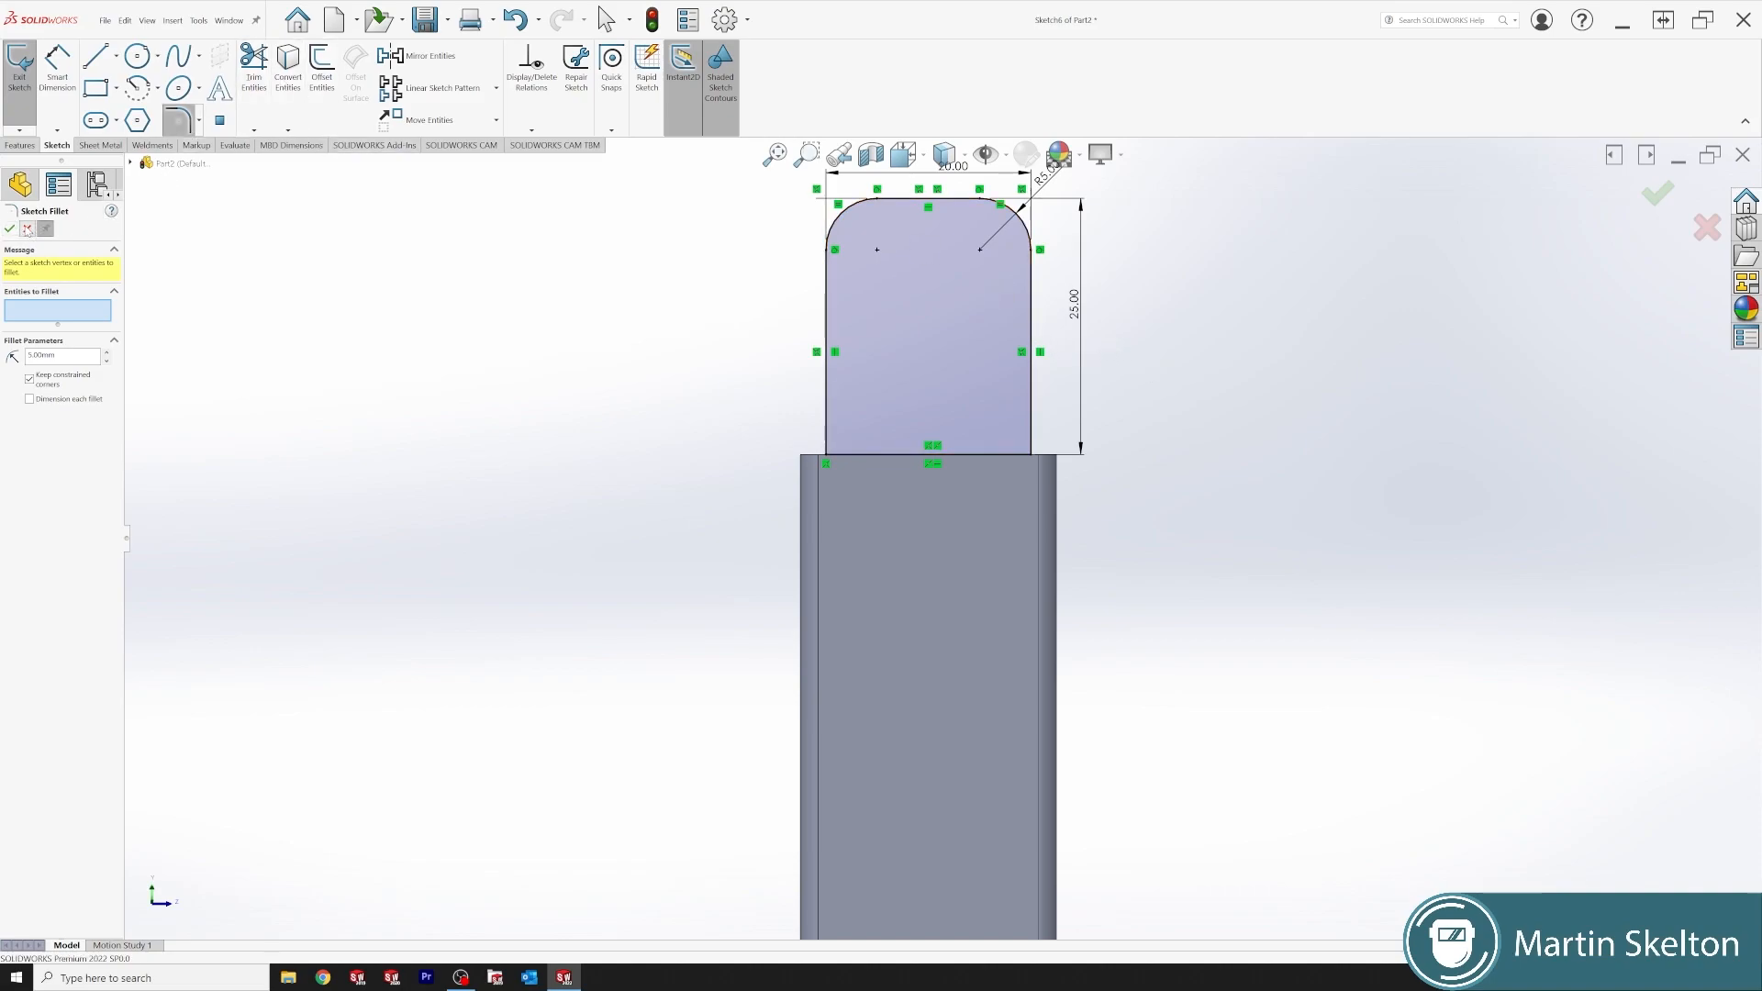
click(28, 229)
- Draw a vertical centerline from the midpoint of the tab profile's top line to the midpoint of its bottom line
click(117, 56)
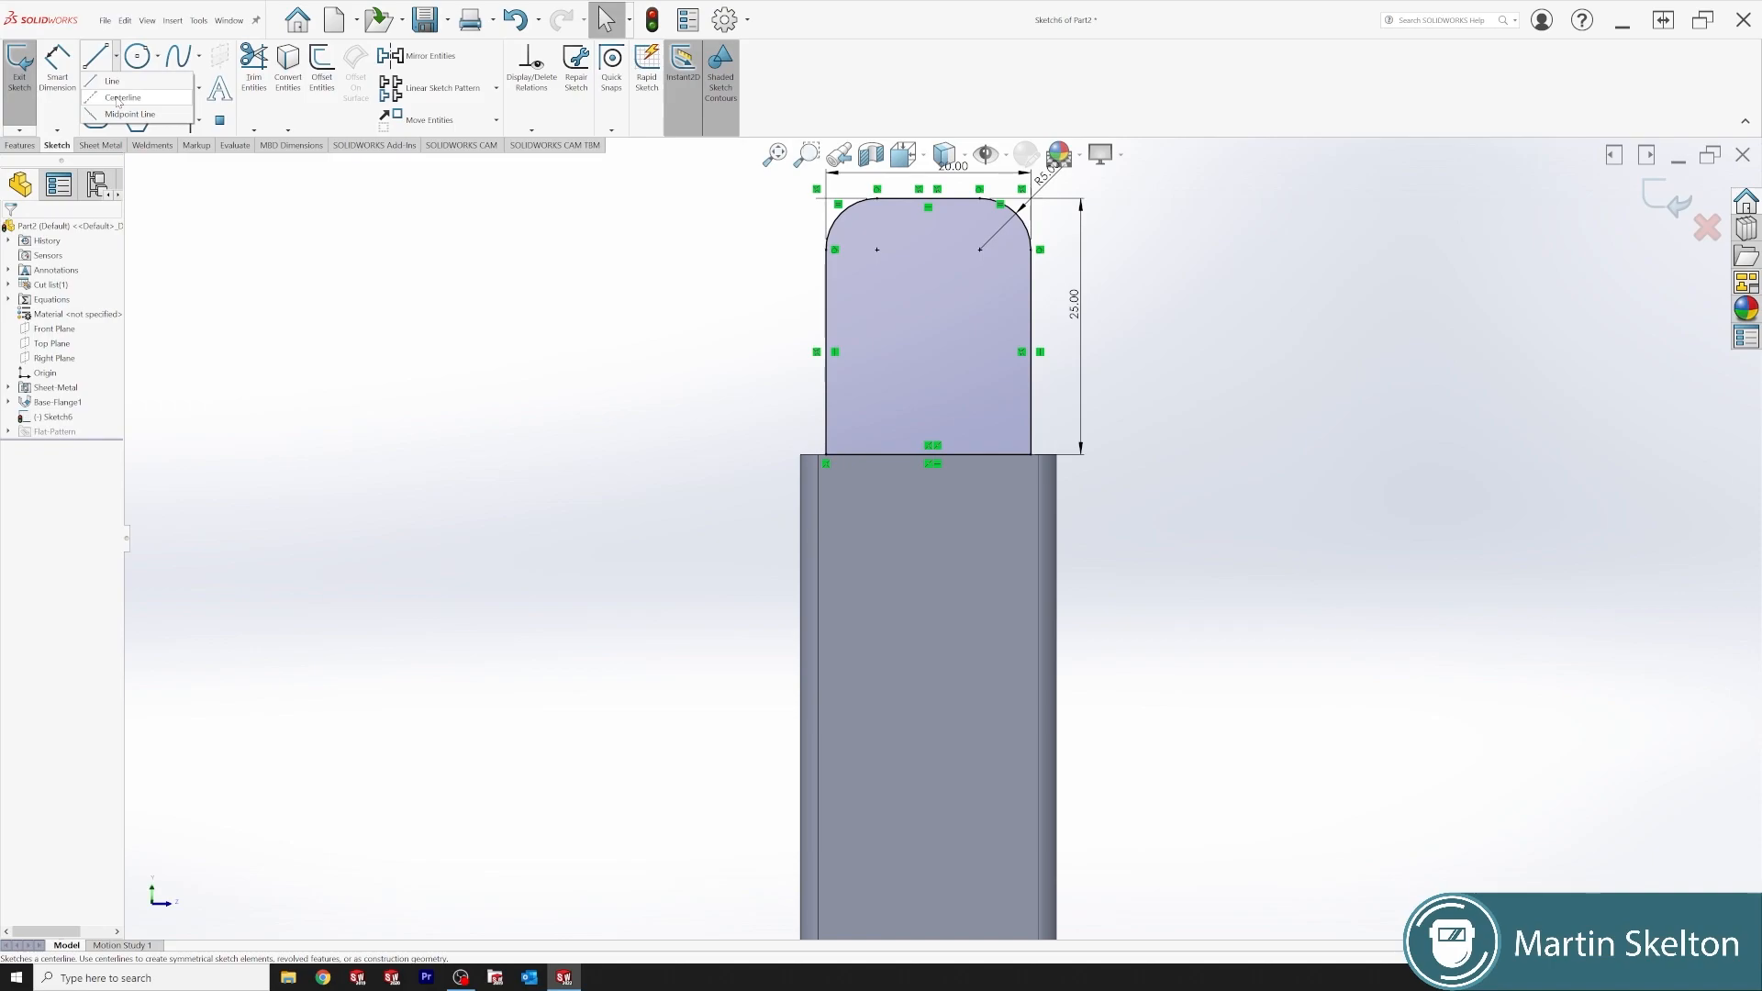
click(116, 98)
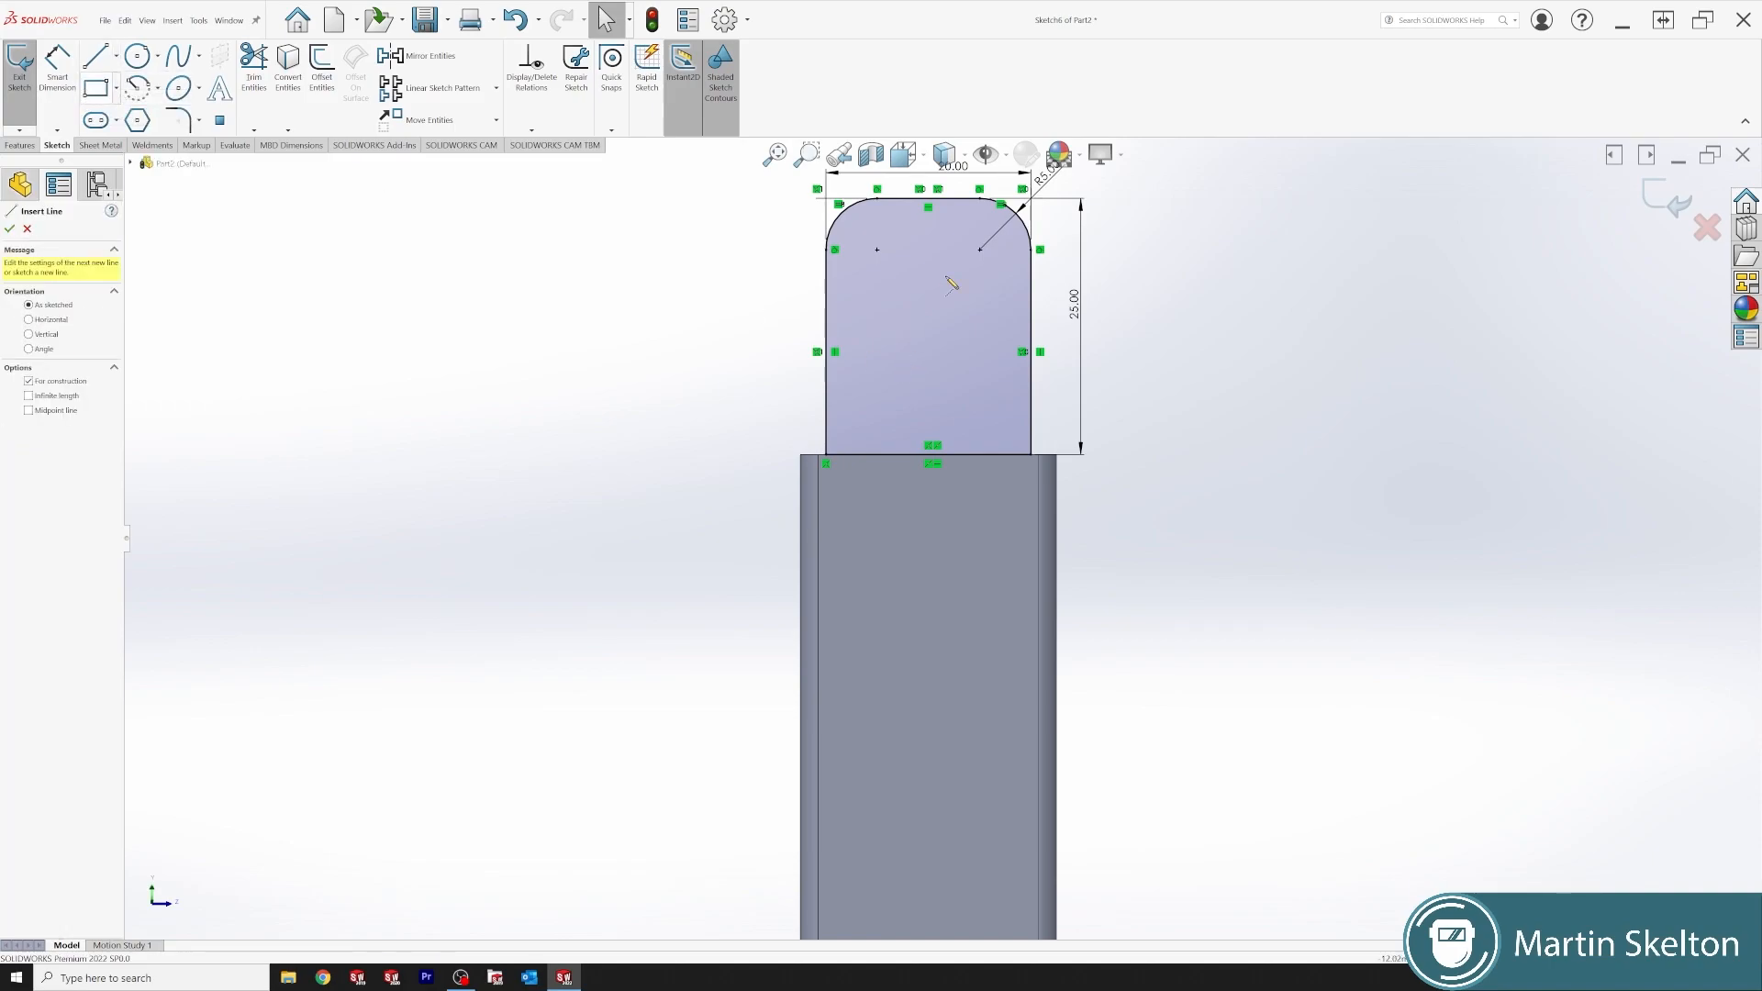
click(929, 199)
click(928, 454)
right_click(1212, 392)
click(1239, 406)
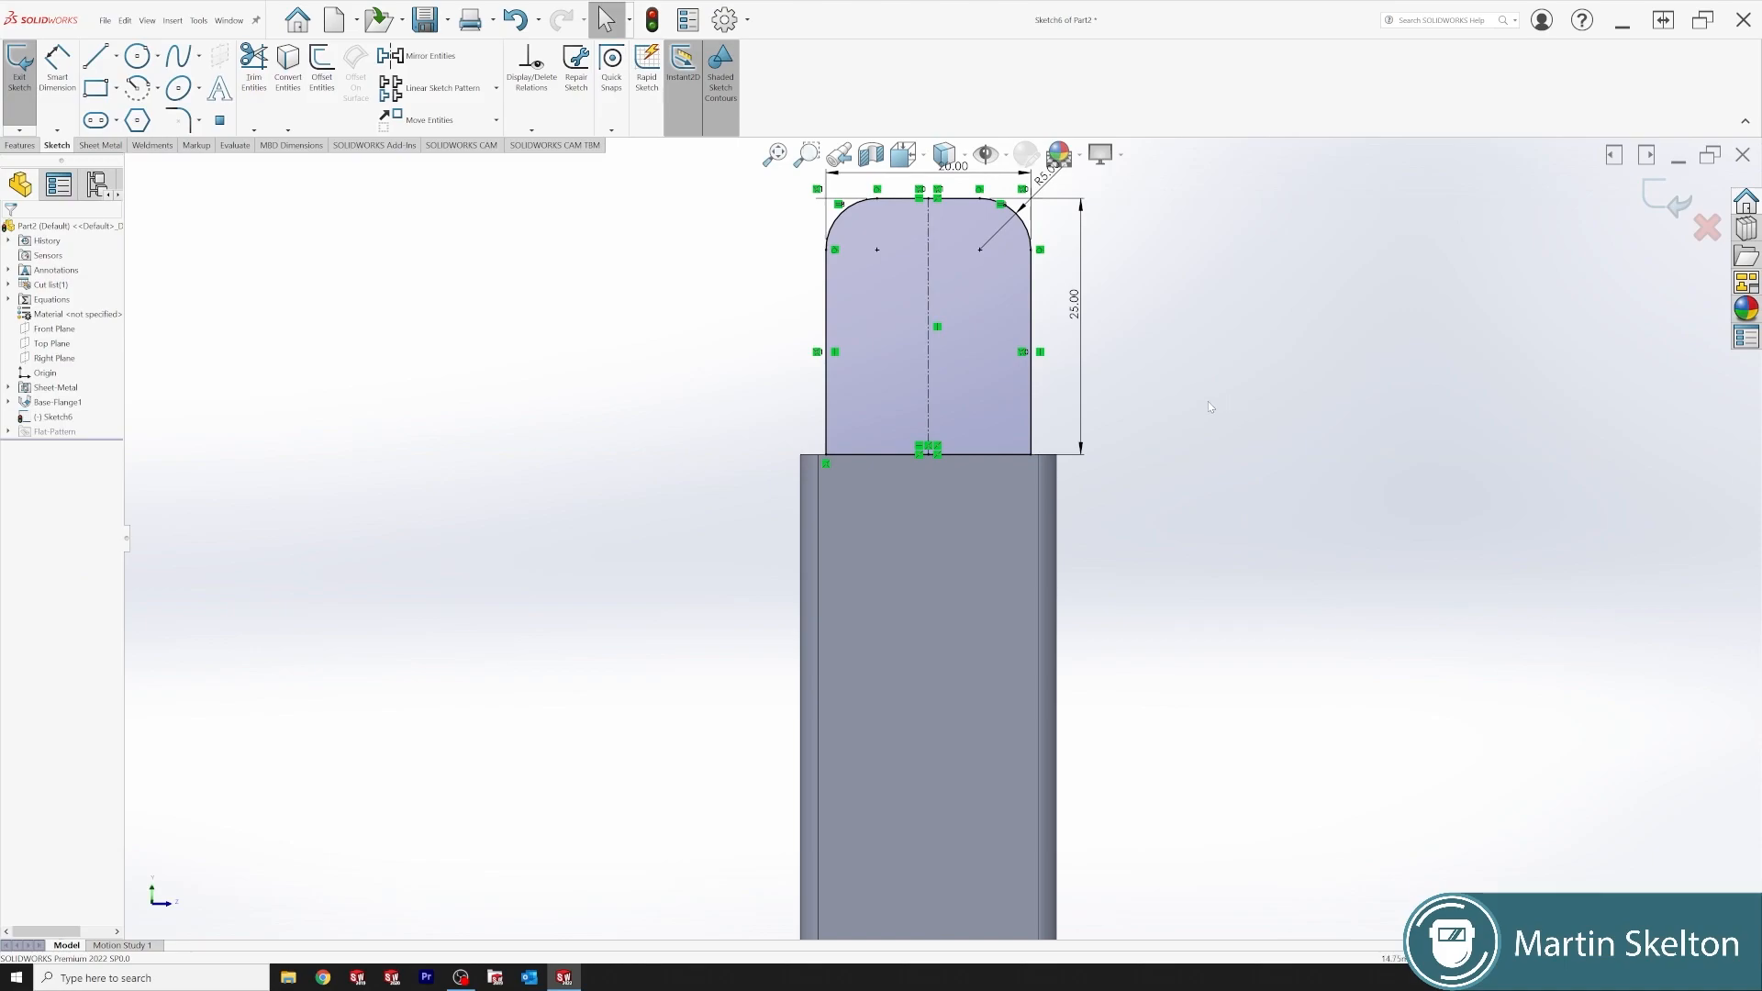
- Sketch a center rectangle about 9 mm wide and 10 mm high on the centerline, in the upper half of the tab profile
click(116, 88)
click(115, 138)
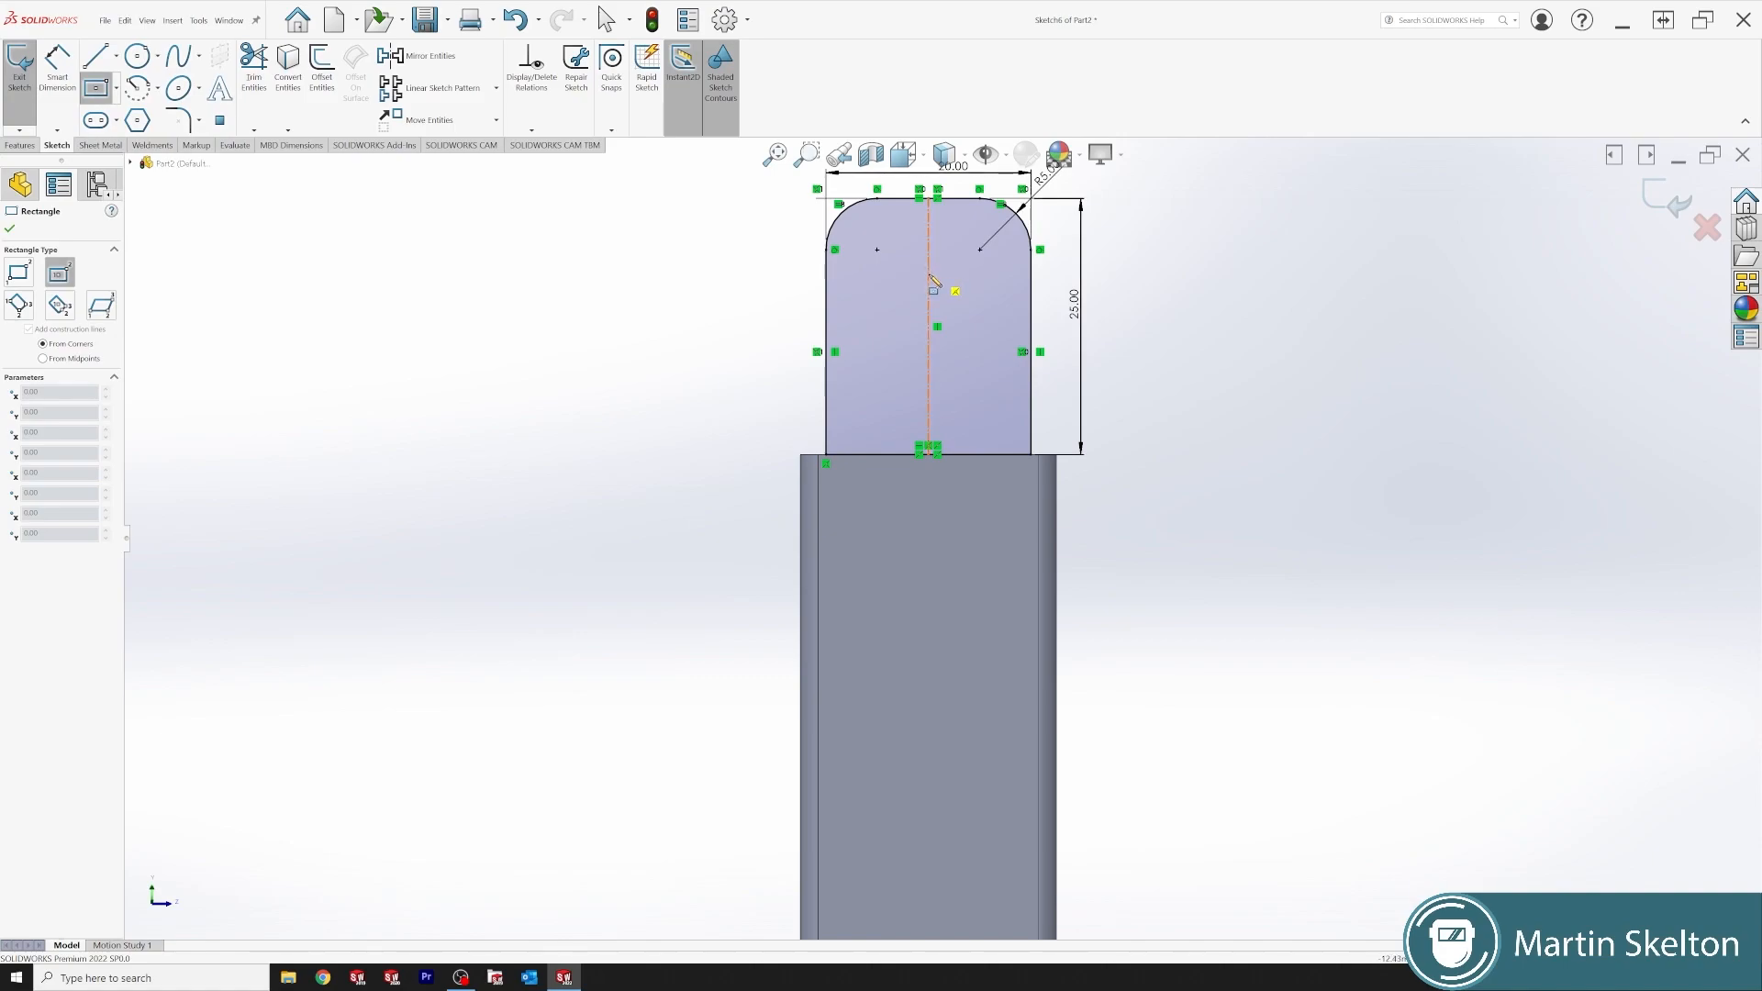
click(928, 274)
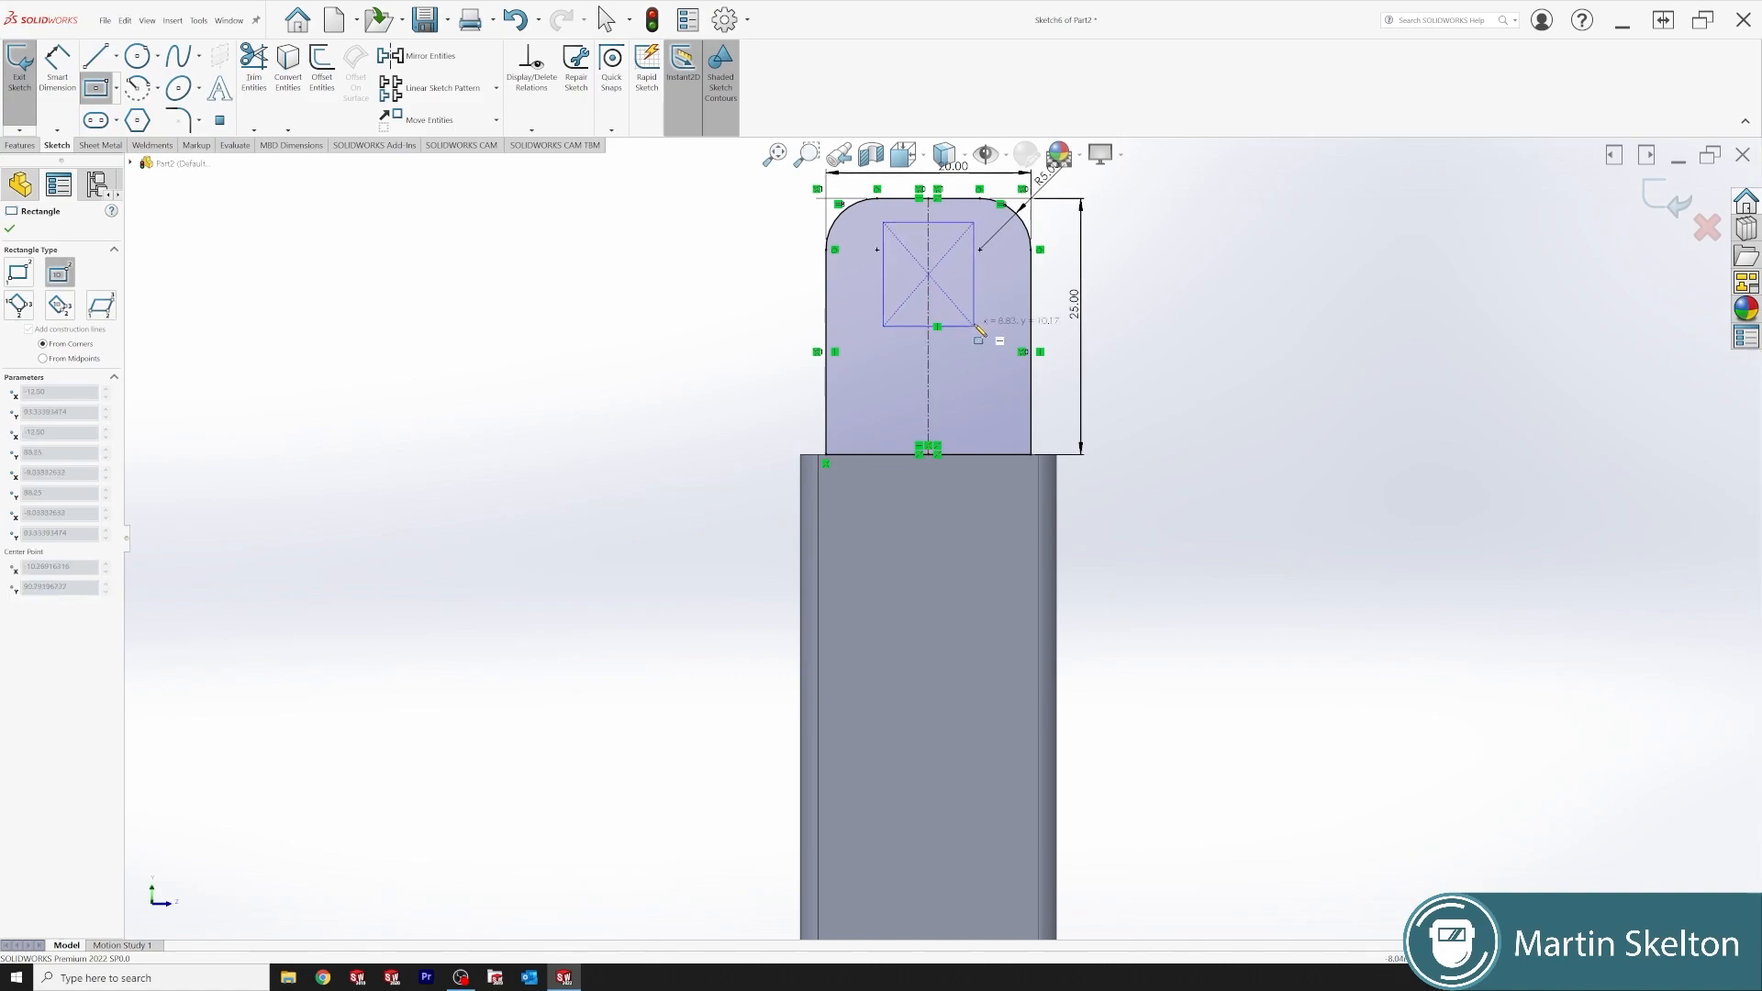
click(975, 326)
- Dimension the inner rectangle 9.1 mm high and 6.5 mm wide
click(57, 66)
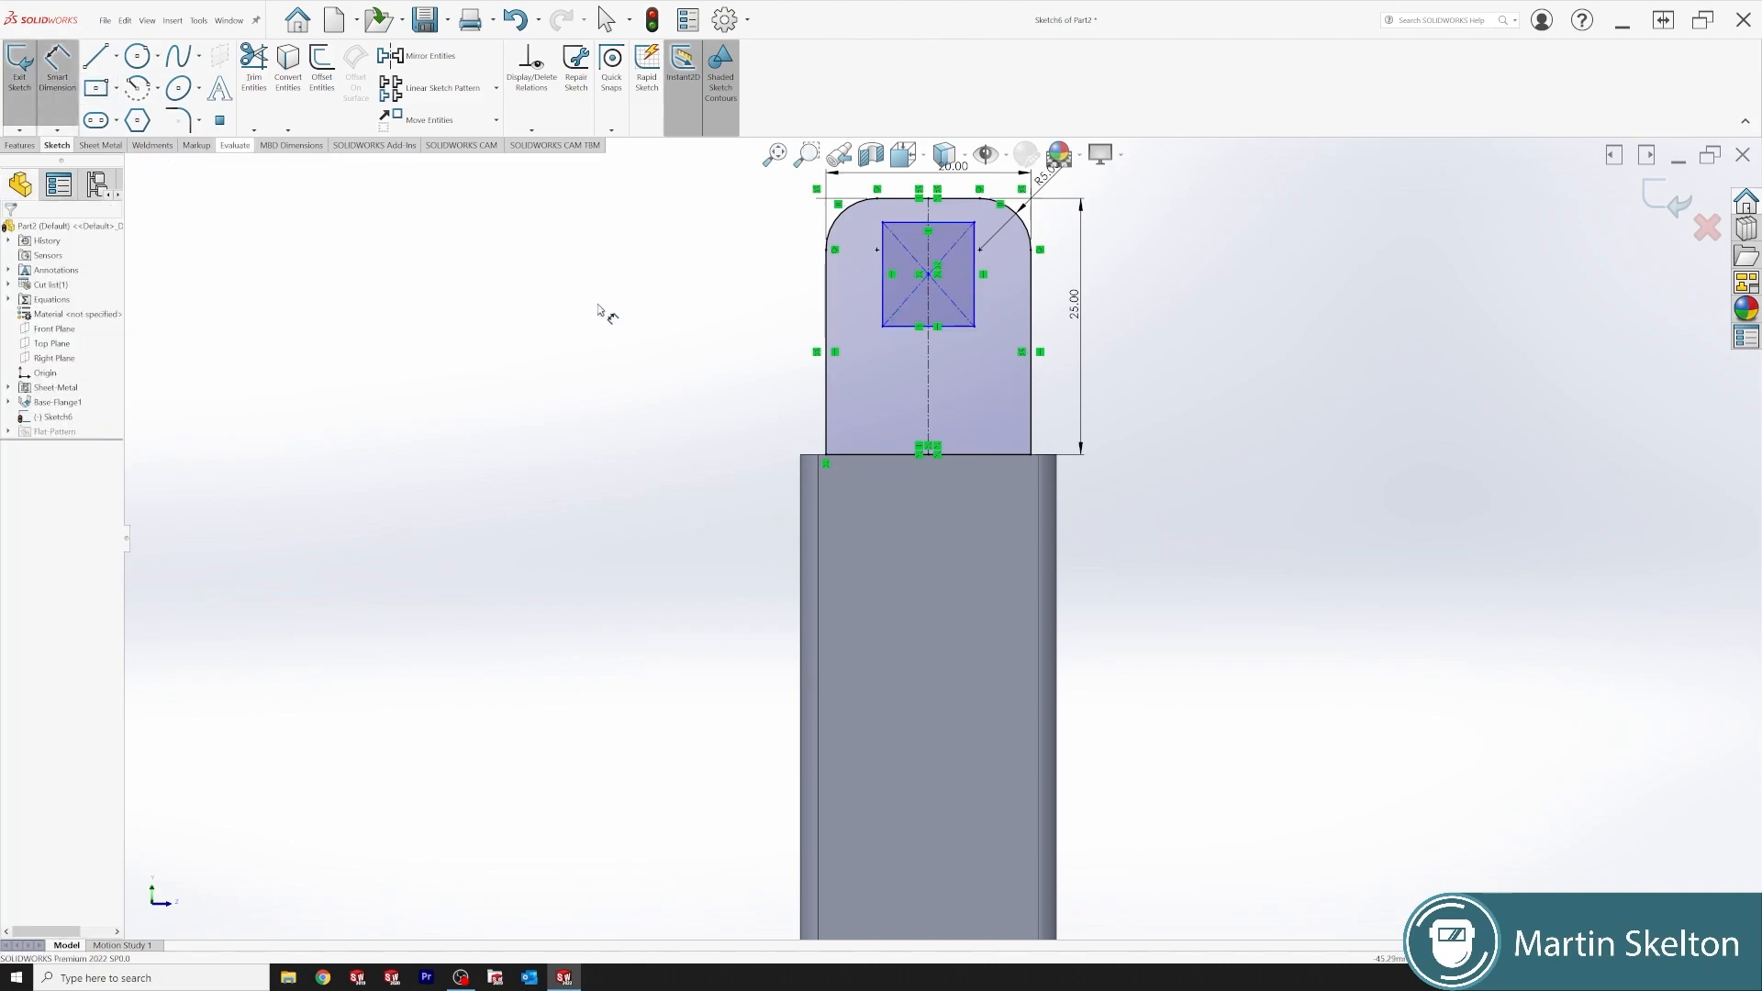
click(976, 292)
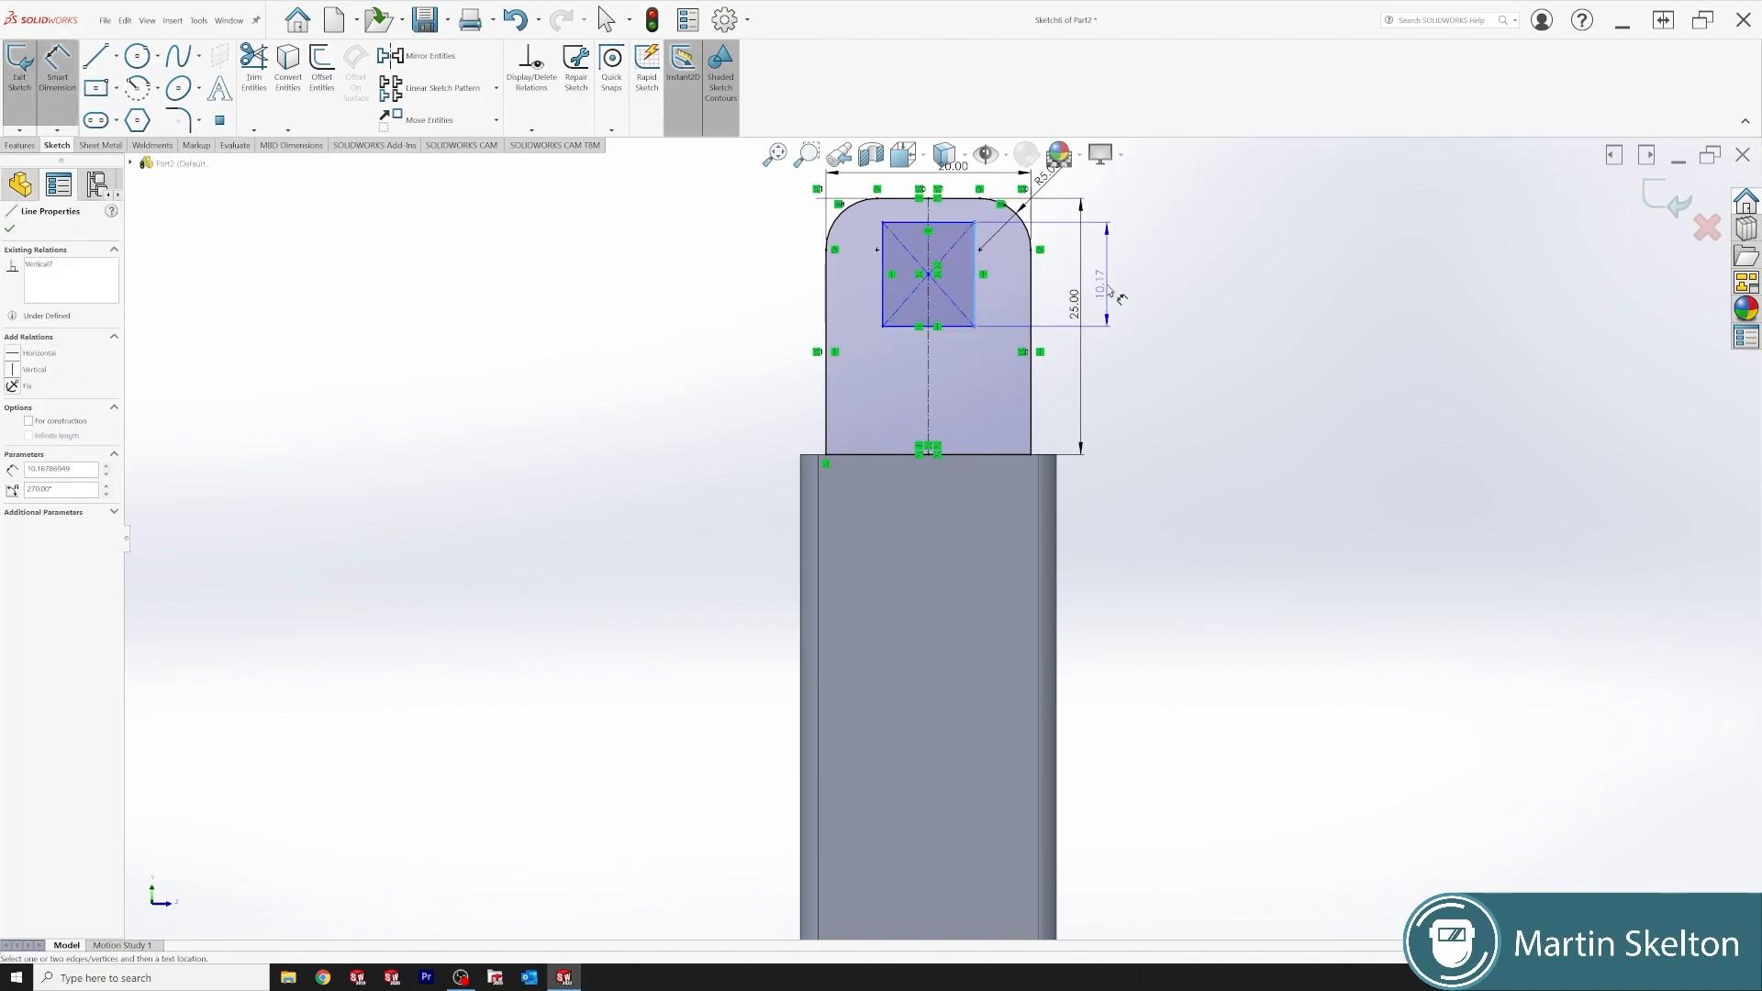
click(1116, 295)
text(9.1)
key(Return)
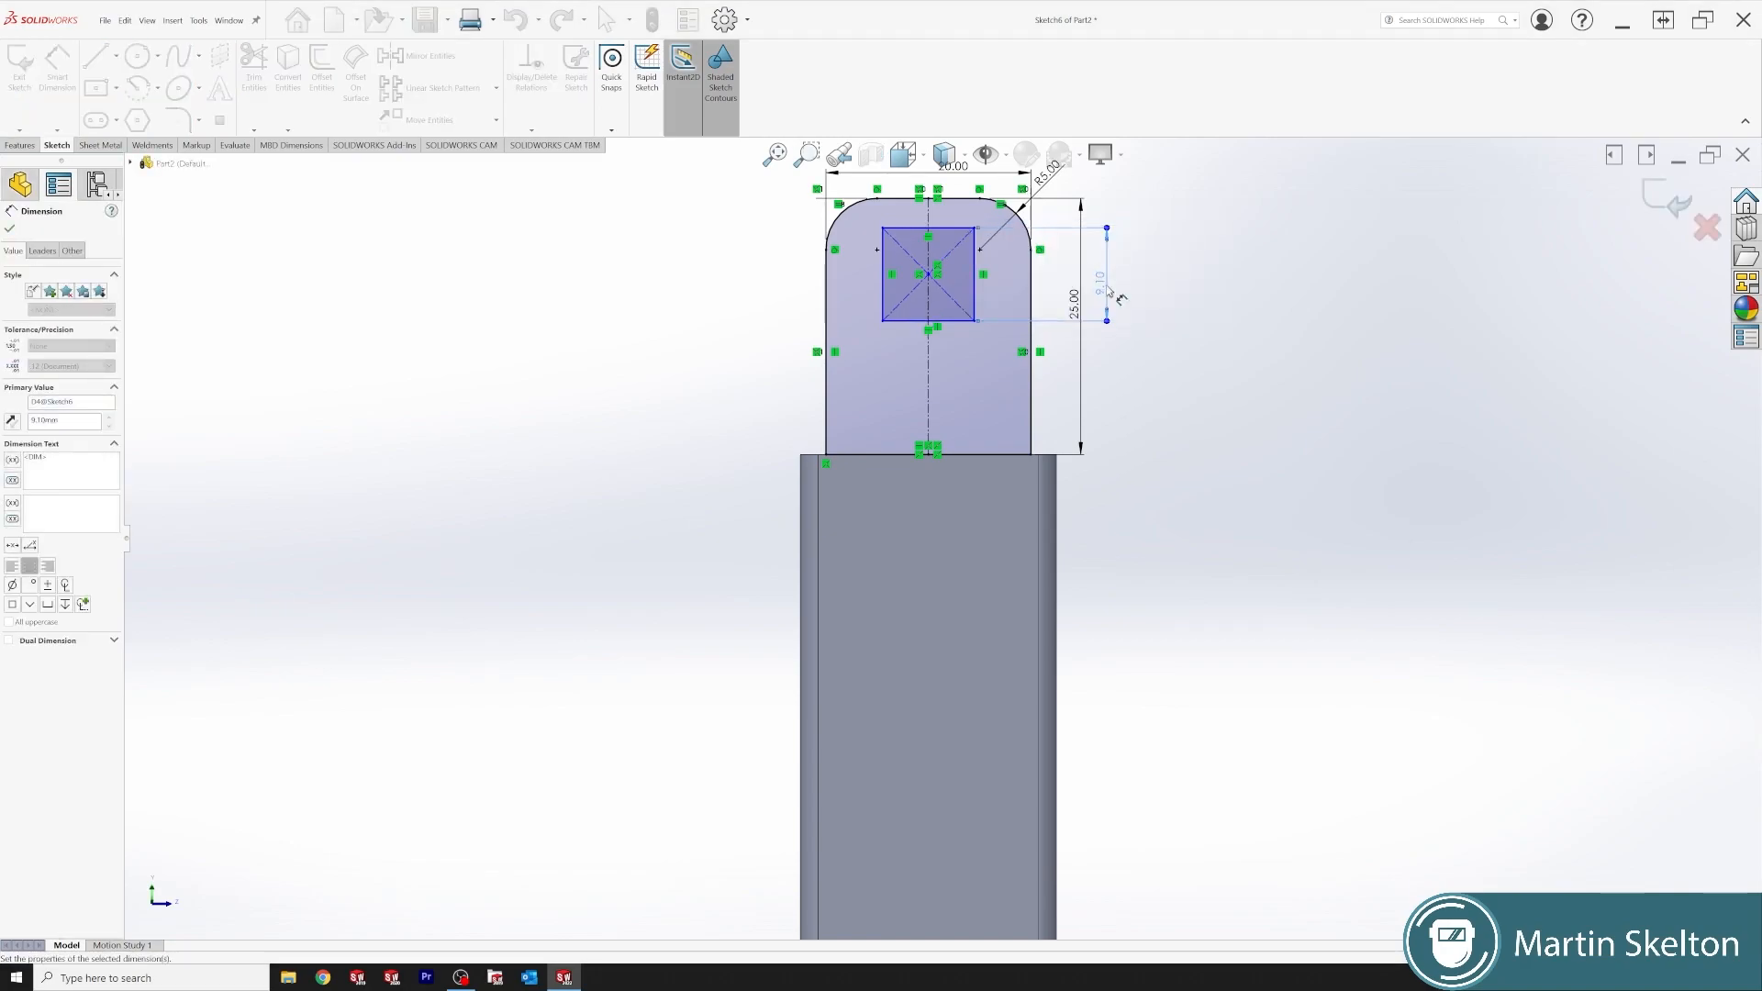
click(945, 321)
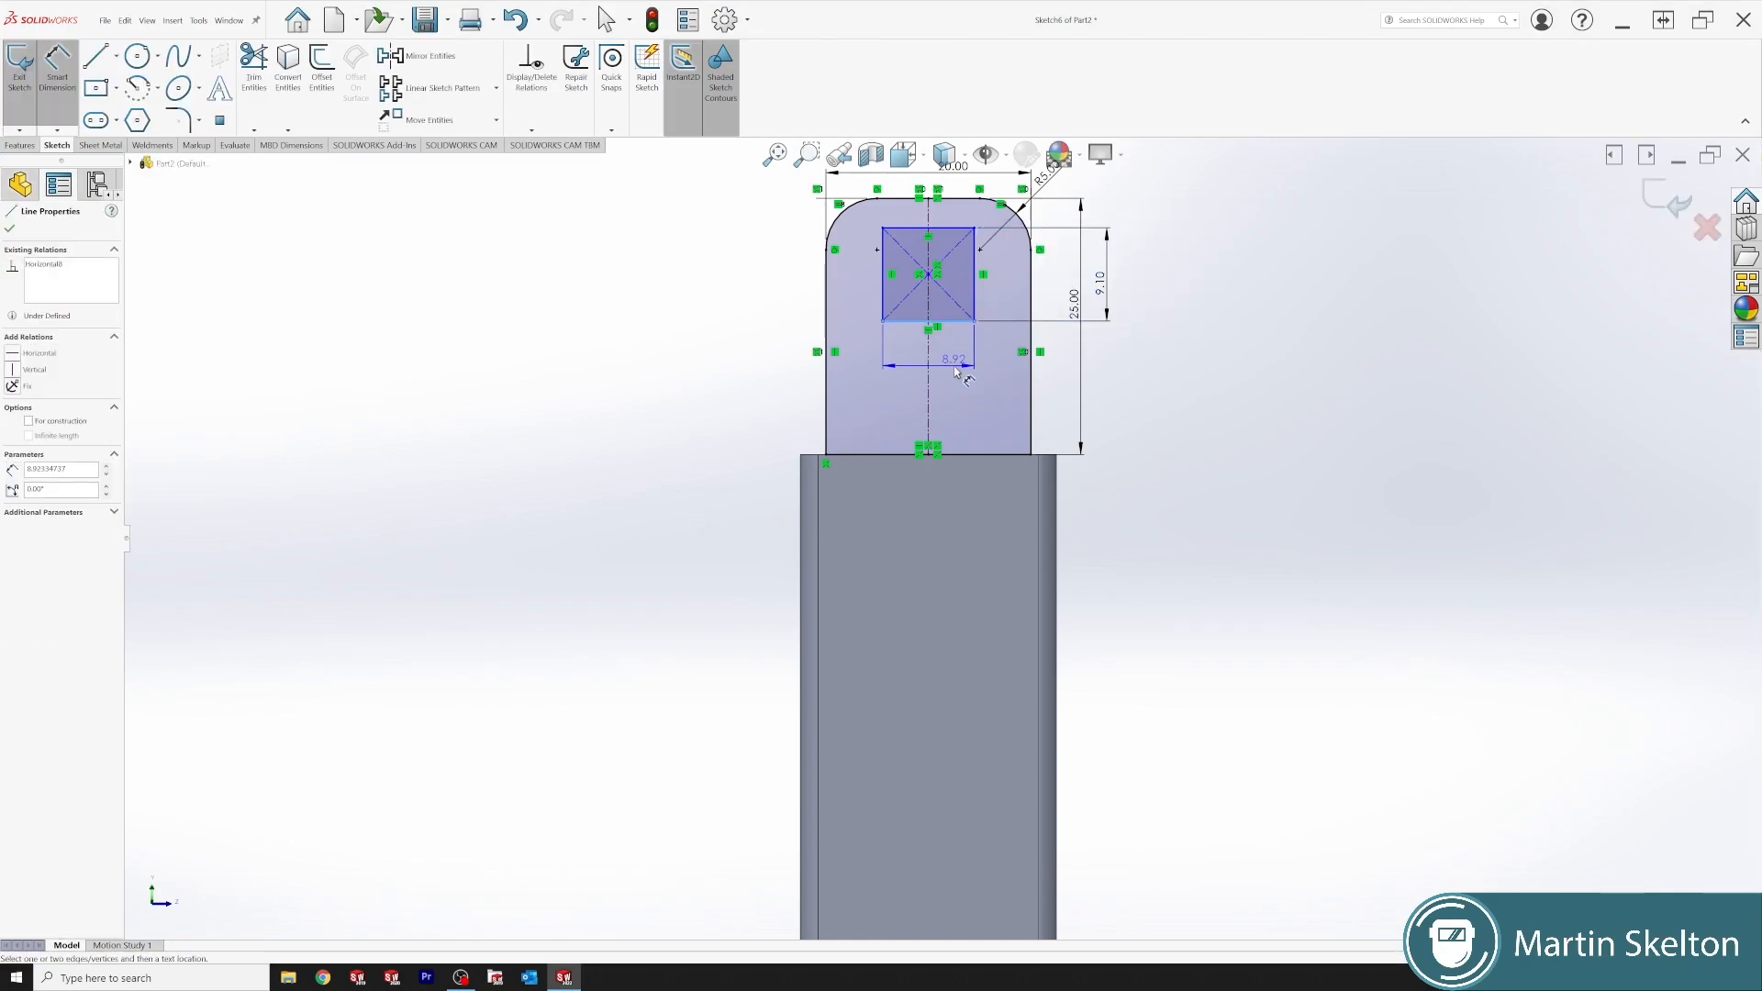
click(956, 368)
text(6.5)
key(Return)
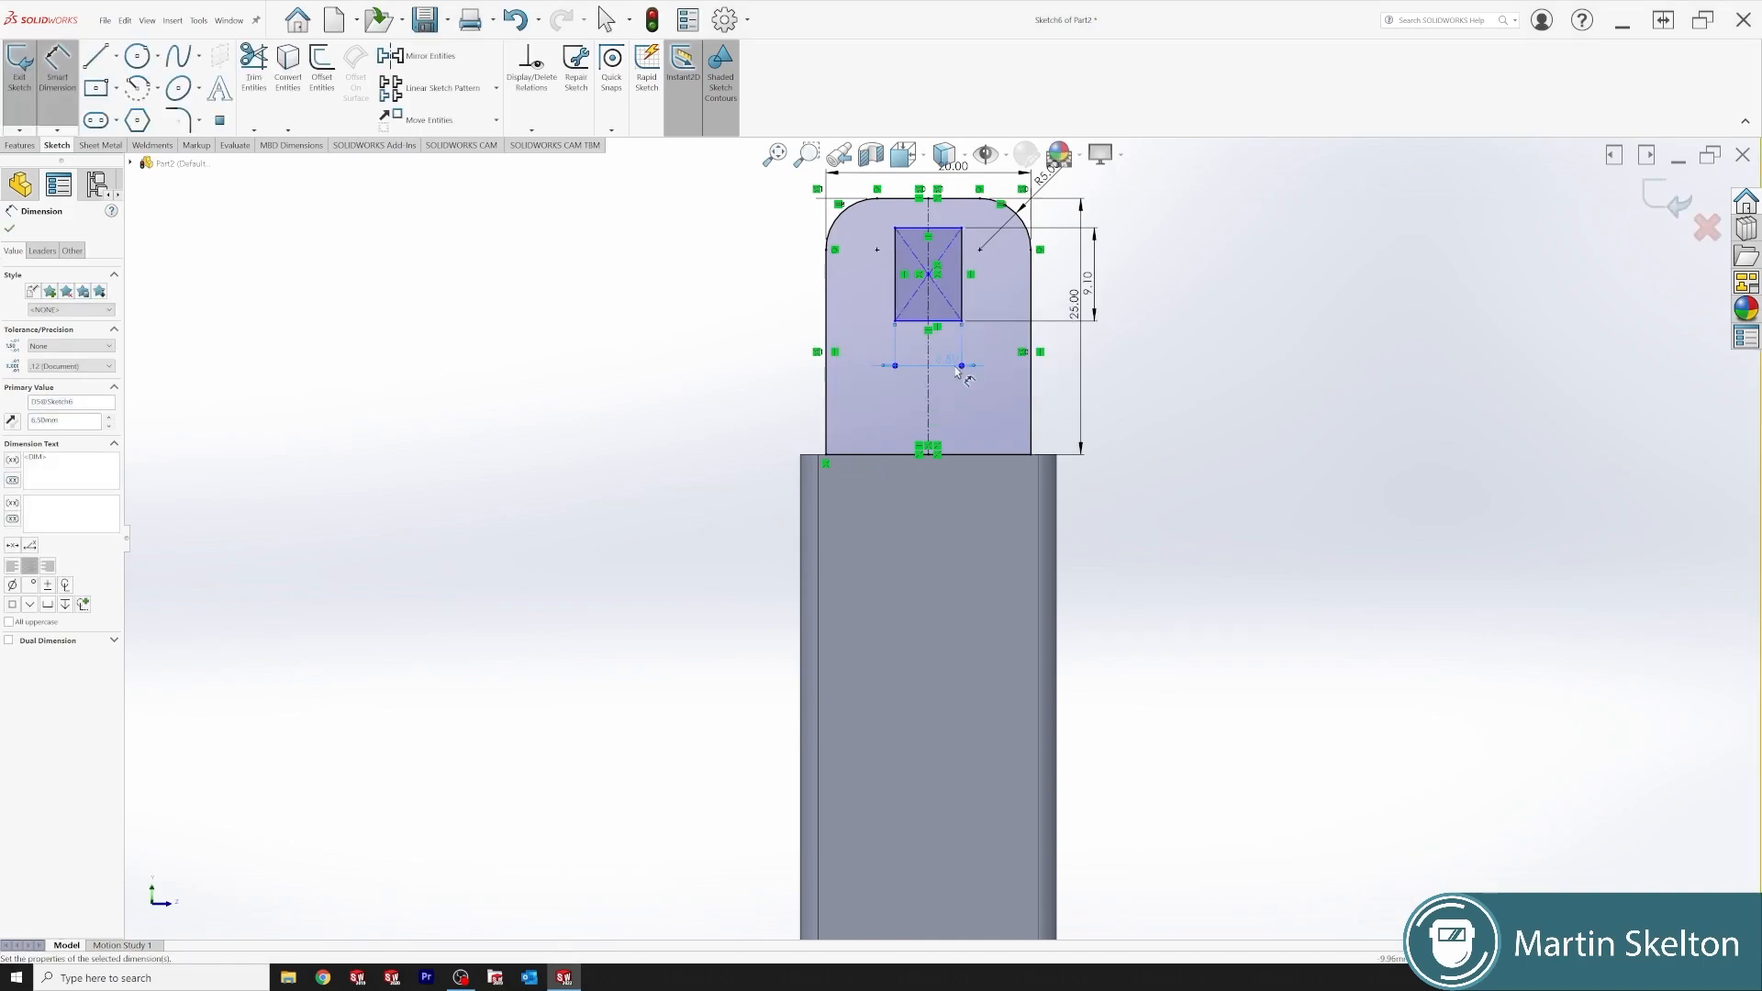
- Set the distance from the tab's top line to the inner rectangle's top line to 4.11 mm
click(947, 228)
click(946, 198)
click(1159, 226)
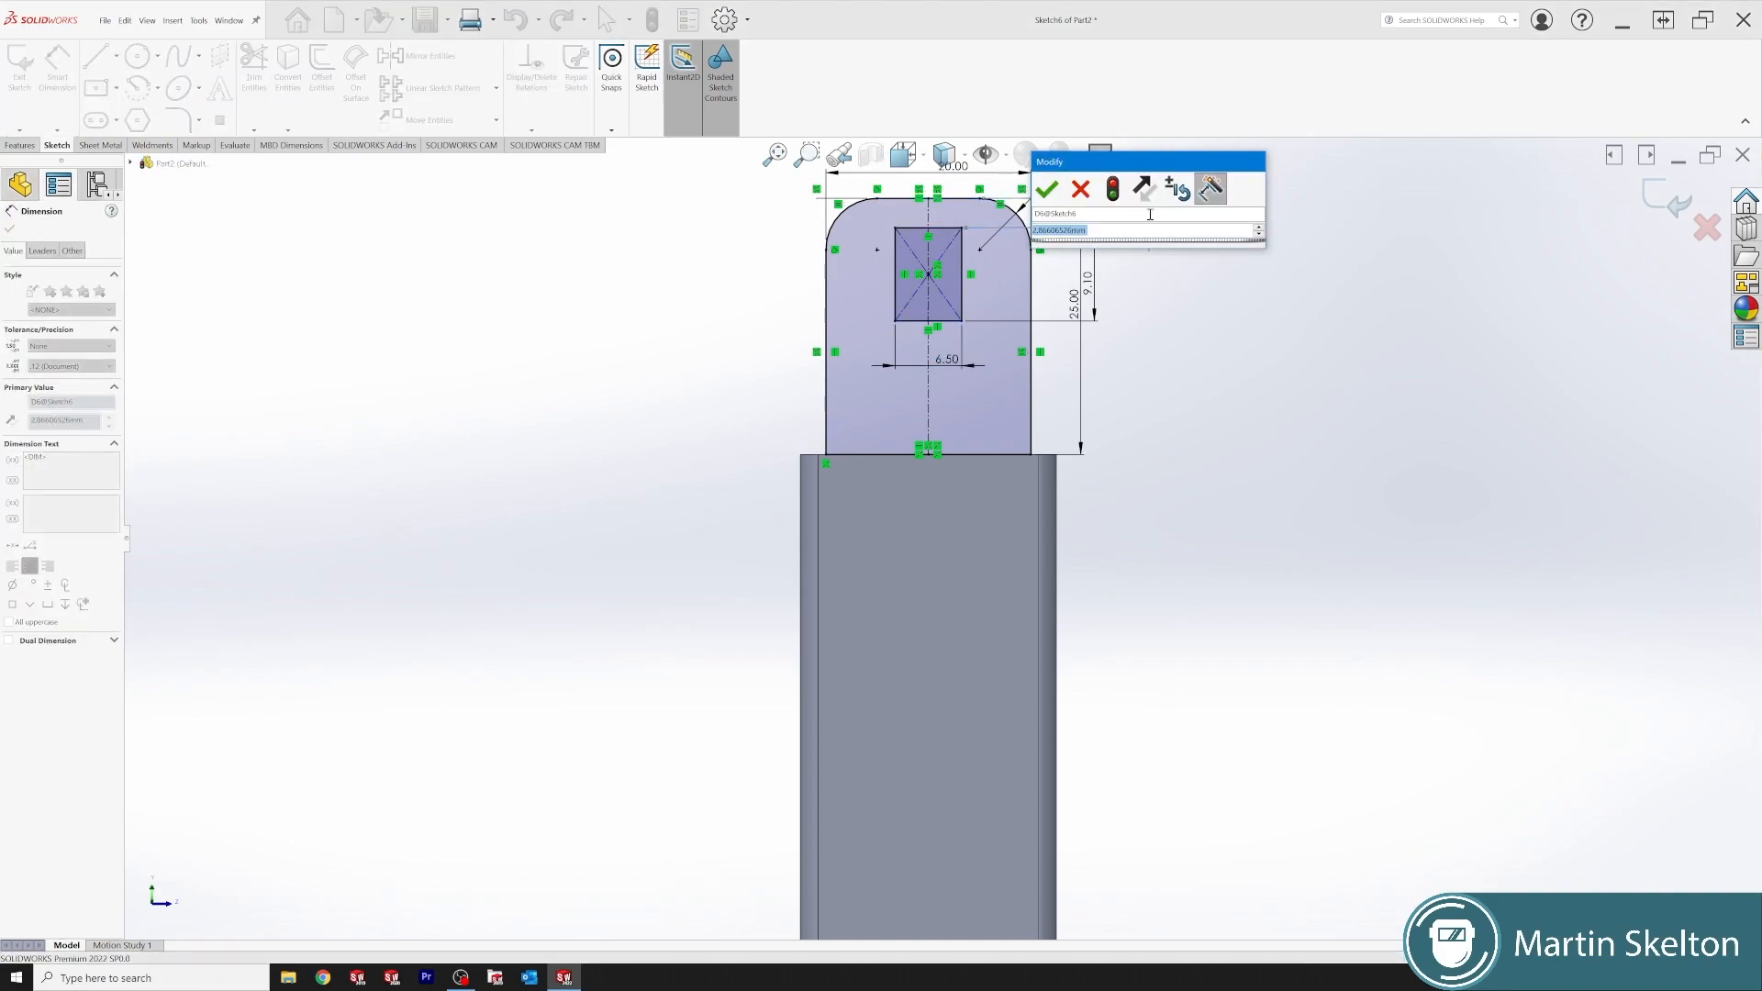
key(Return)
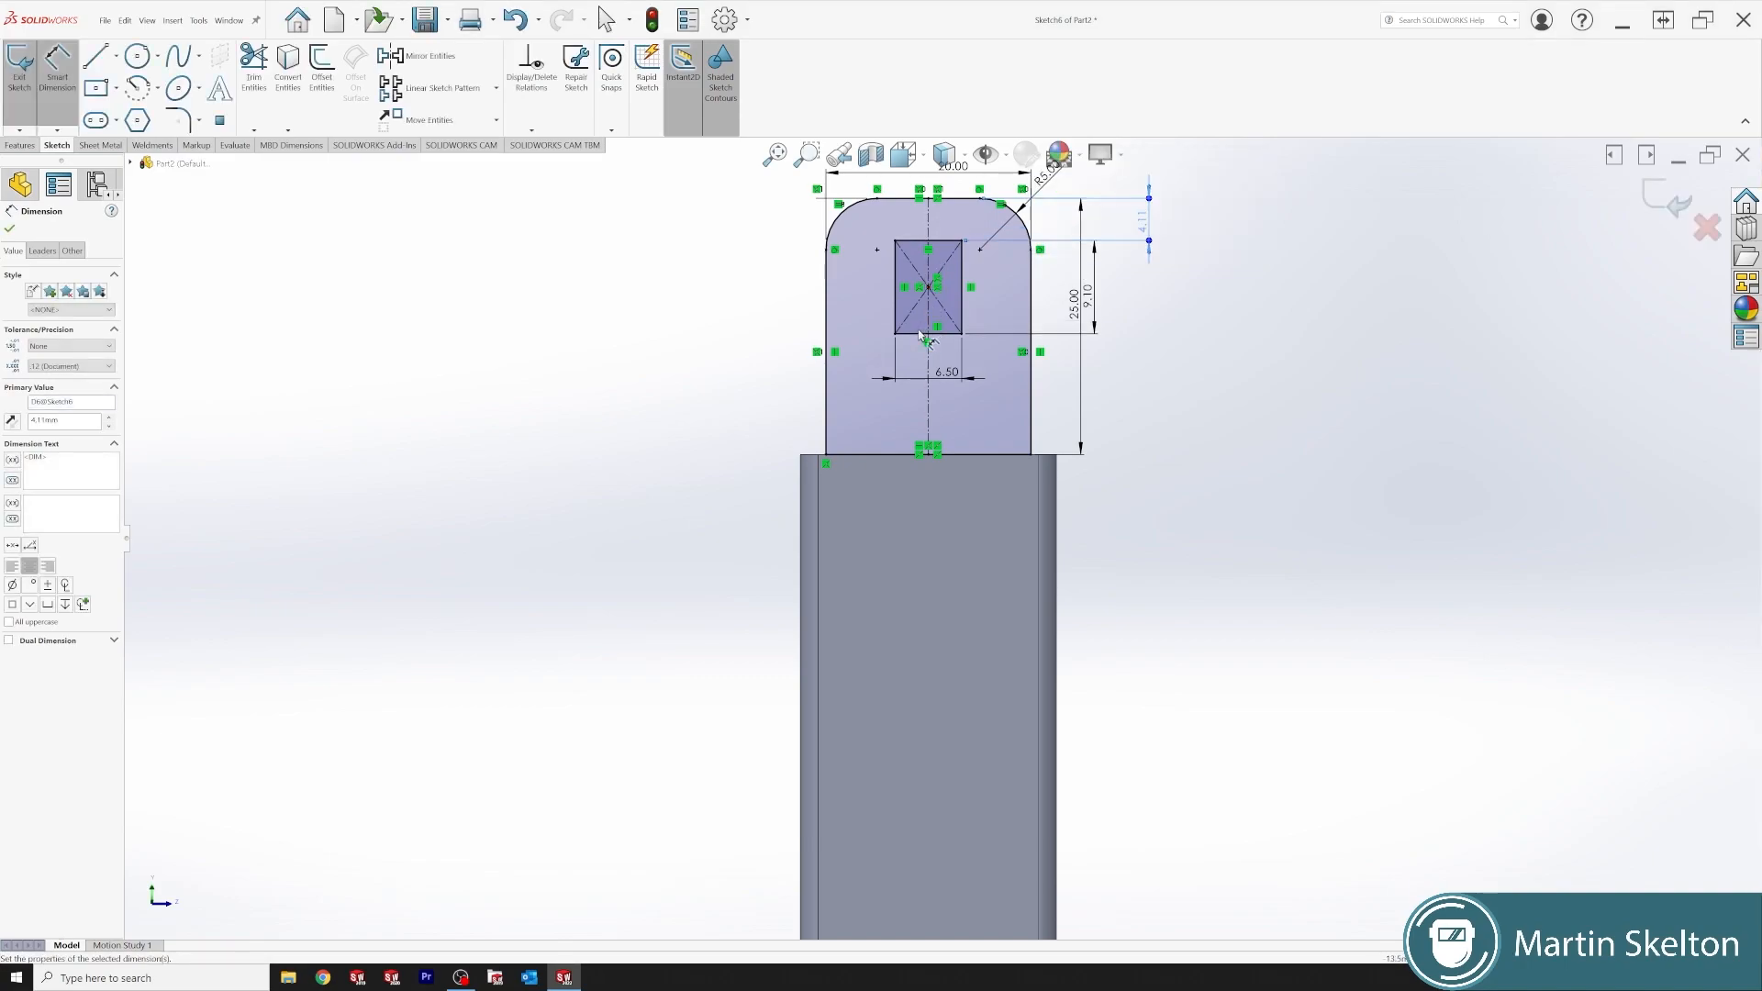
click(9, 229)
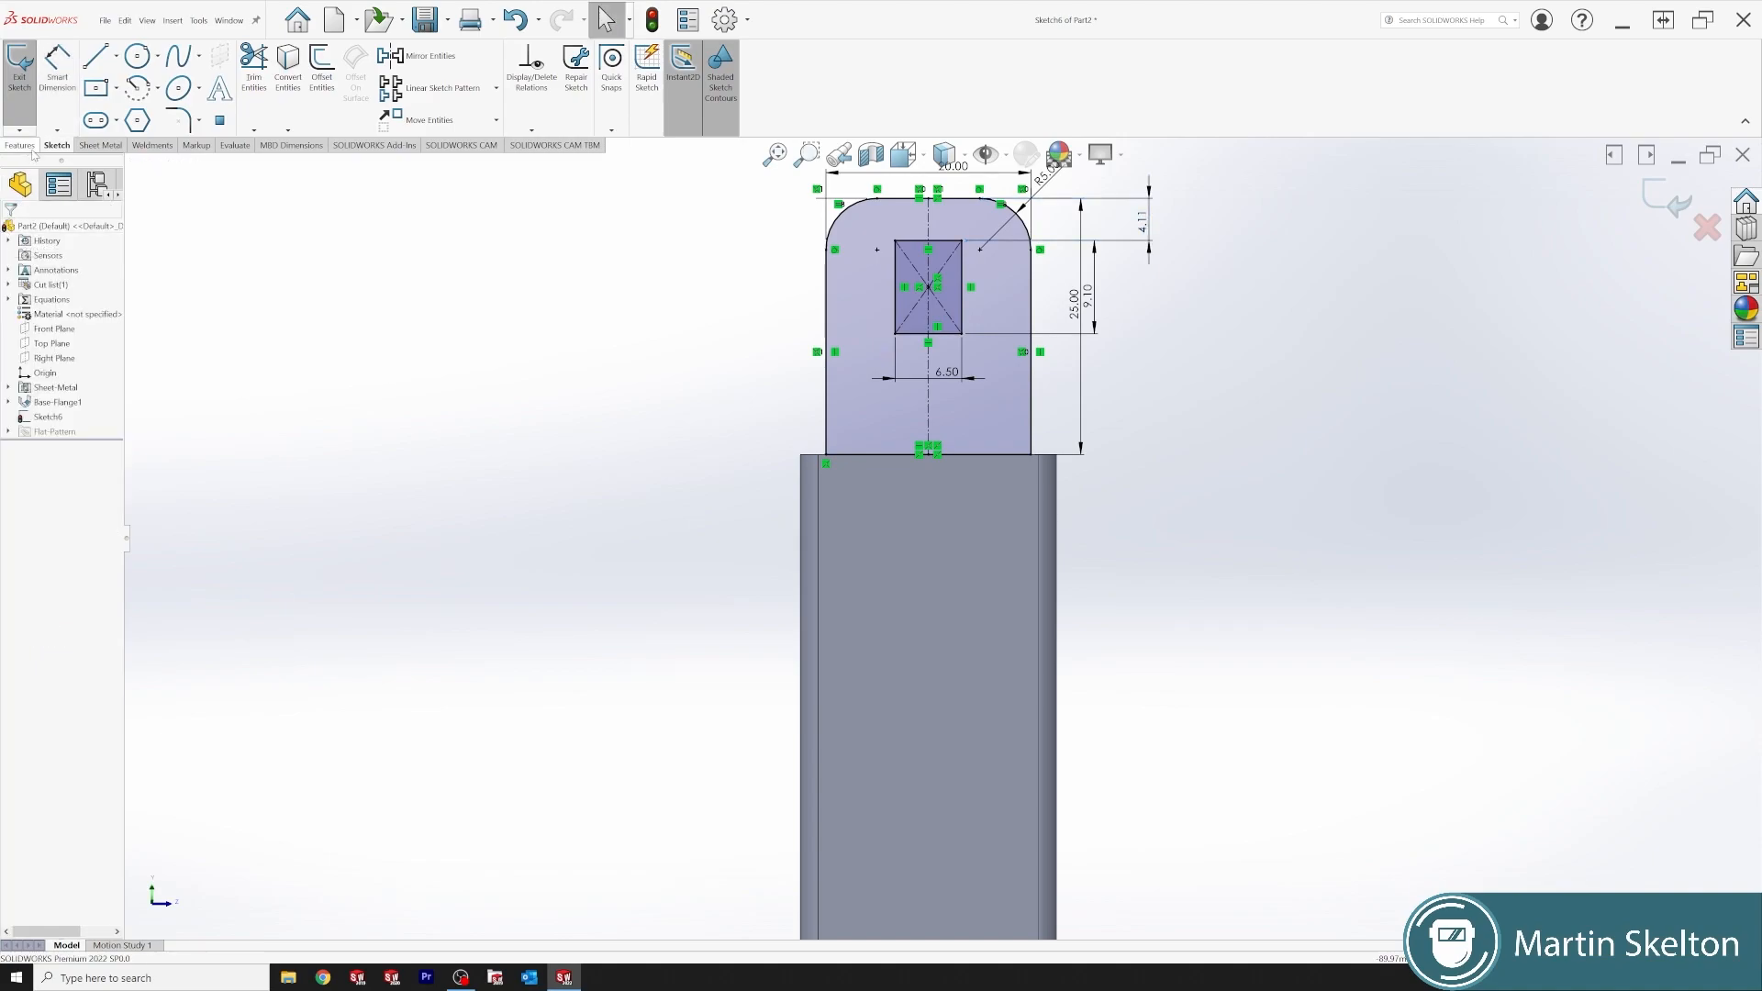
- Create a sheet metal tab from the rounded profile with the rectangular cutout, merged with the channel
click(95, 147)
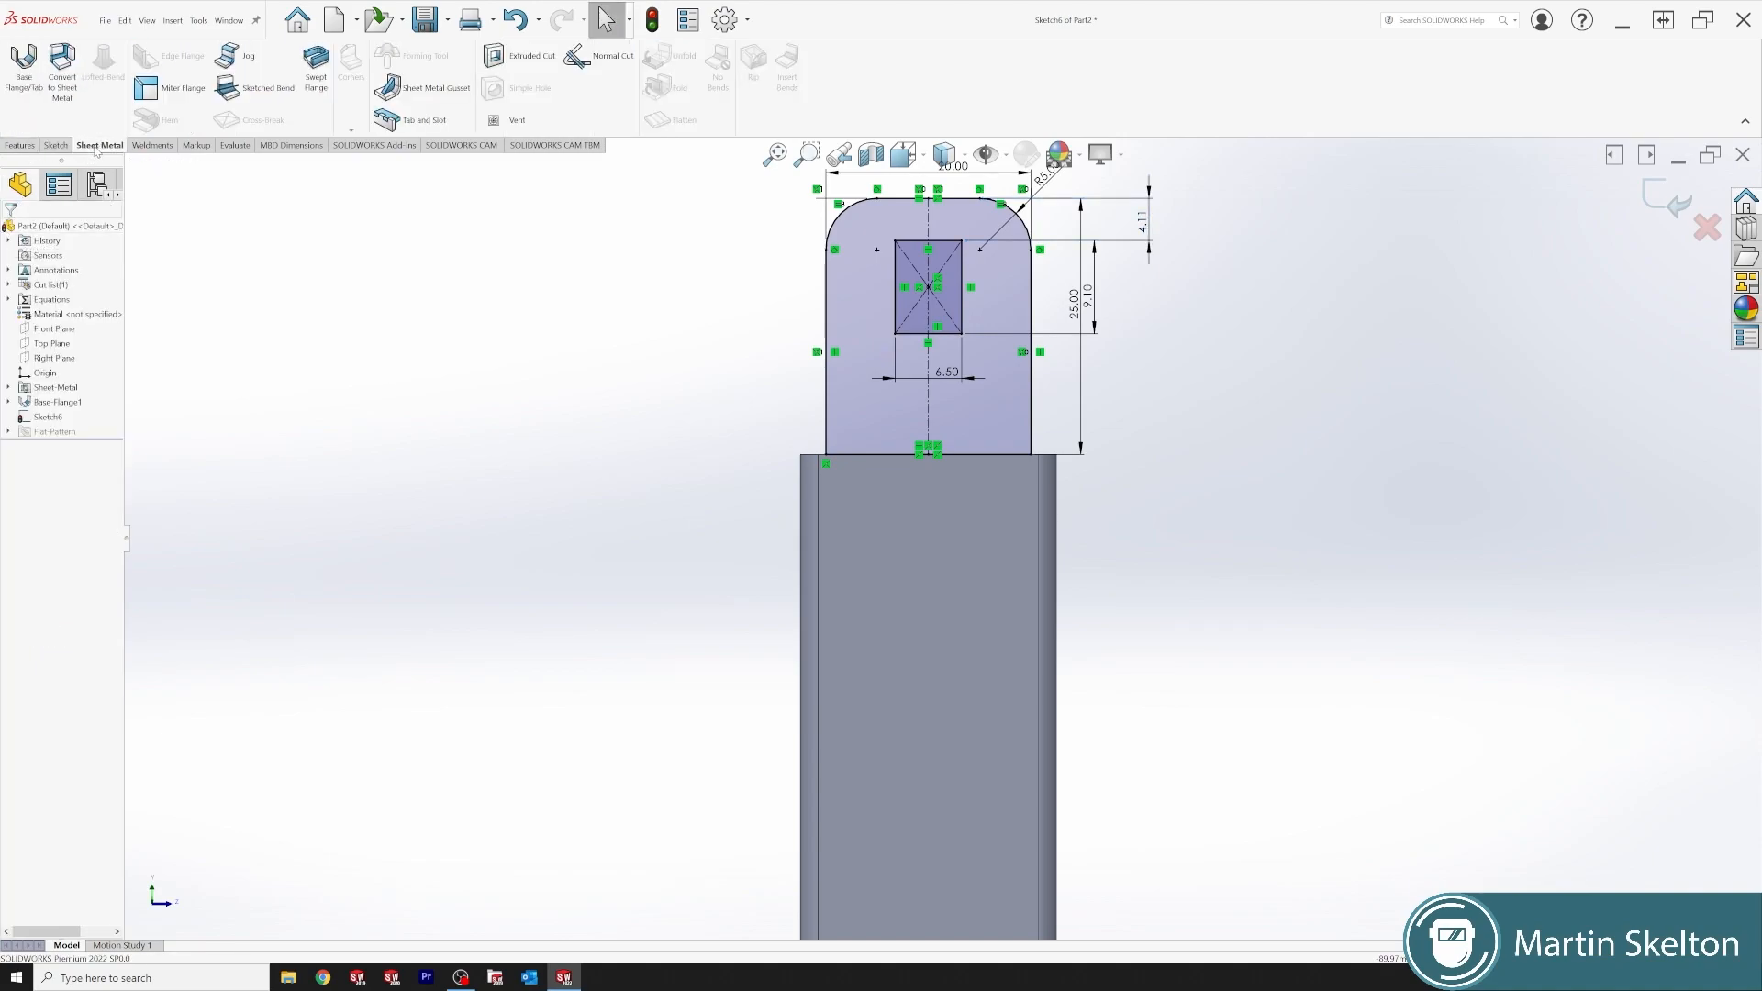
click(27, 68)
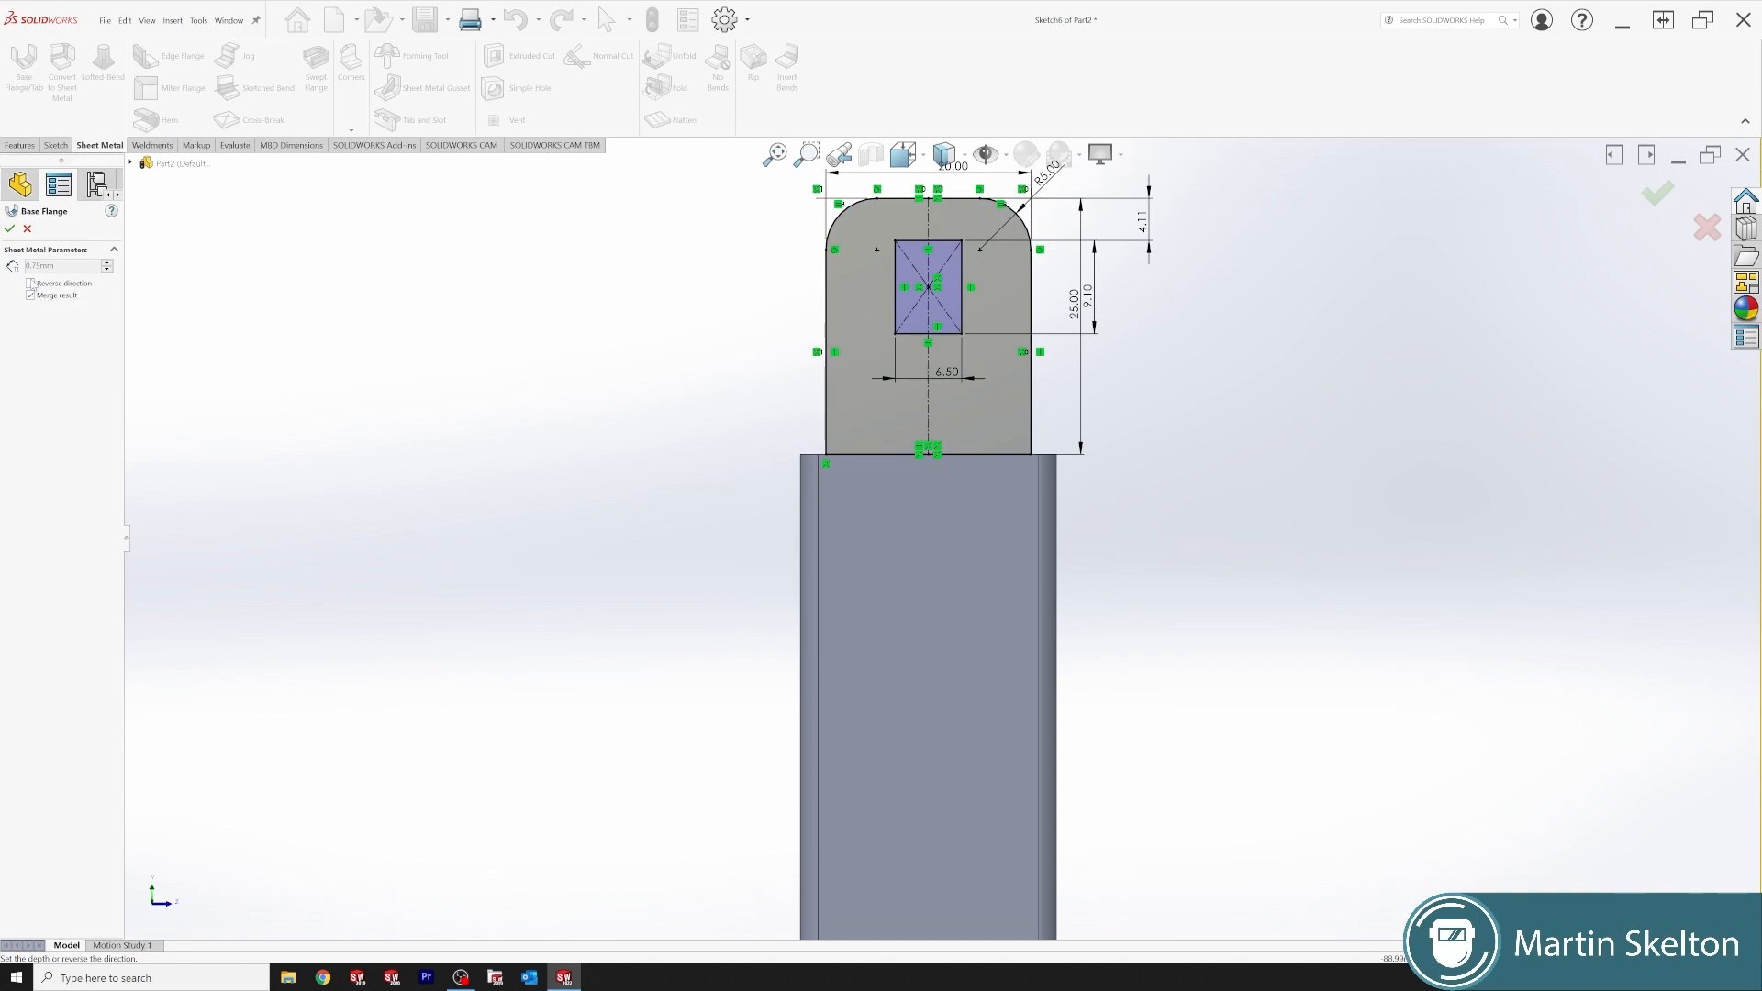
middle_drag(979, 474, 918, 441)
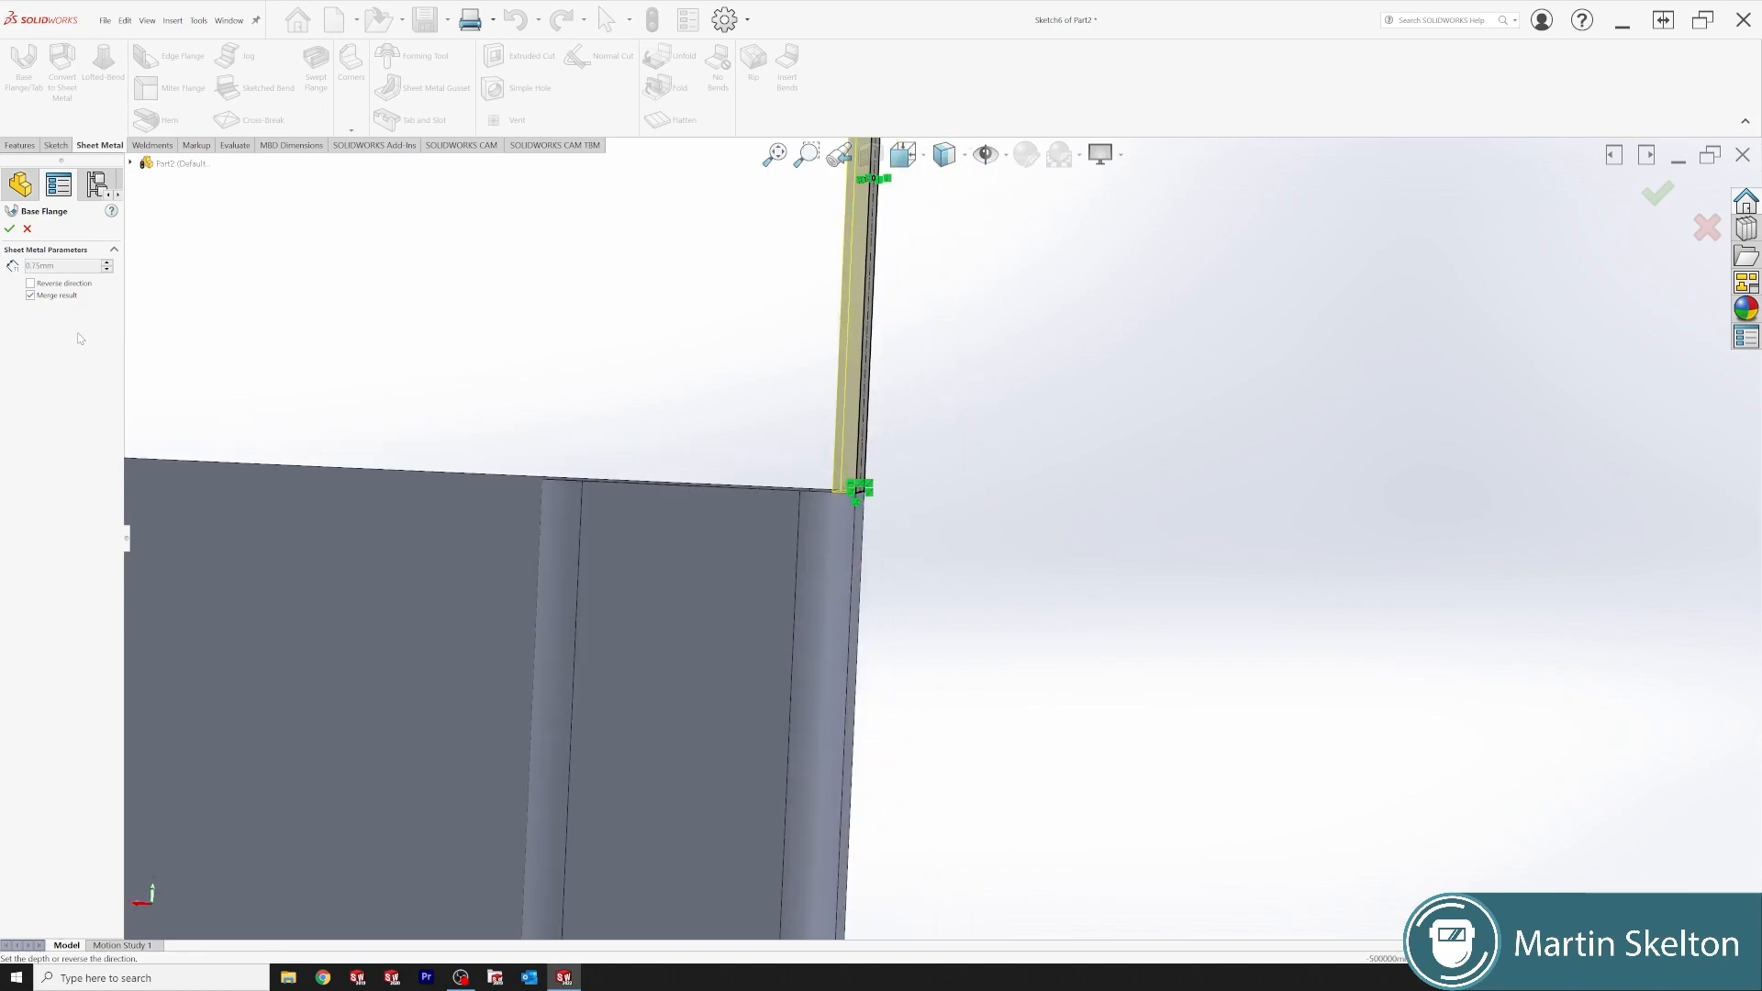
scroll(862, 479, down, 4)
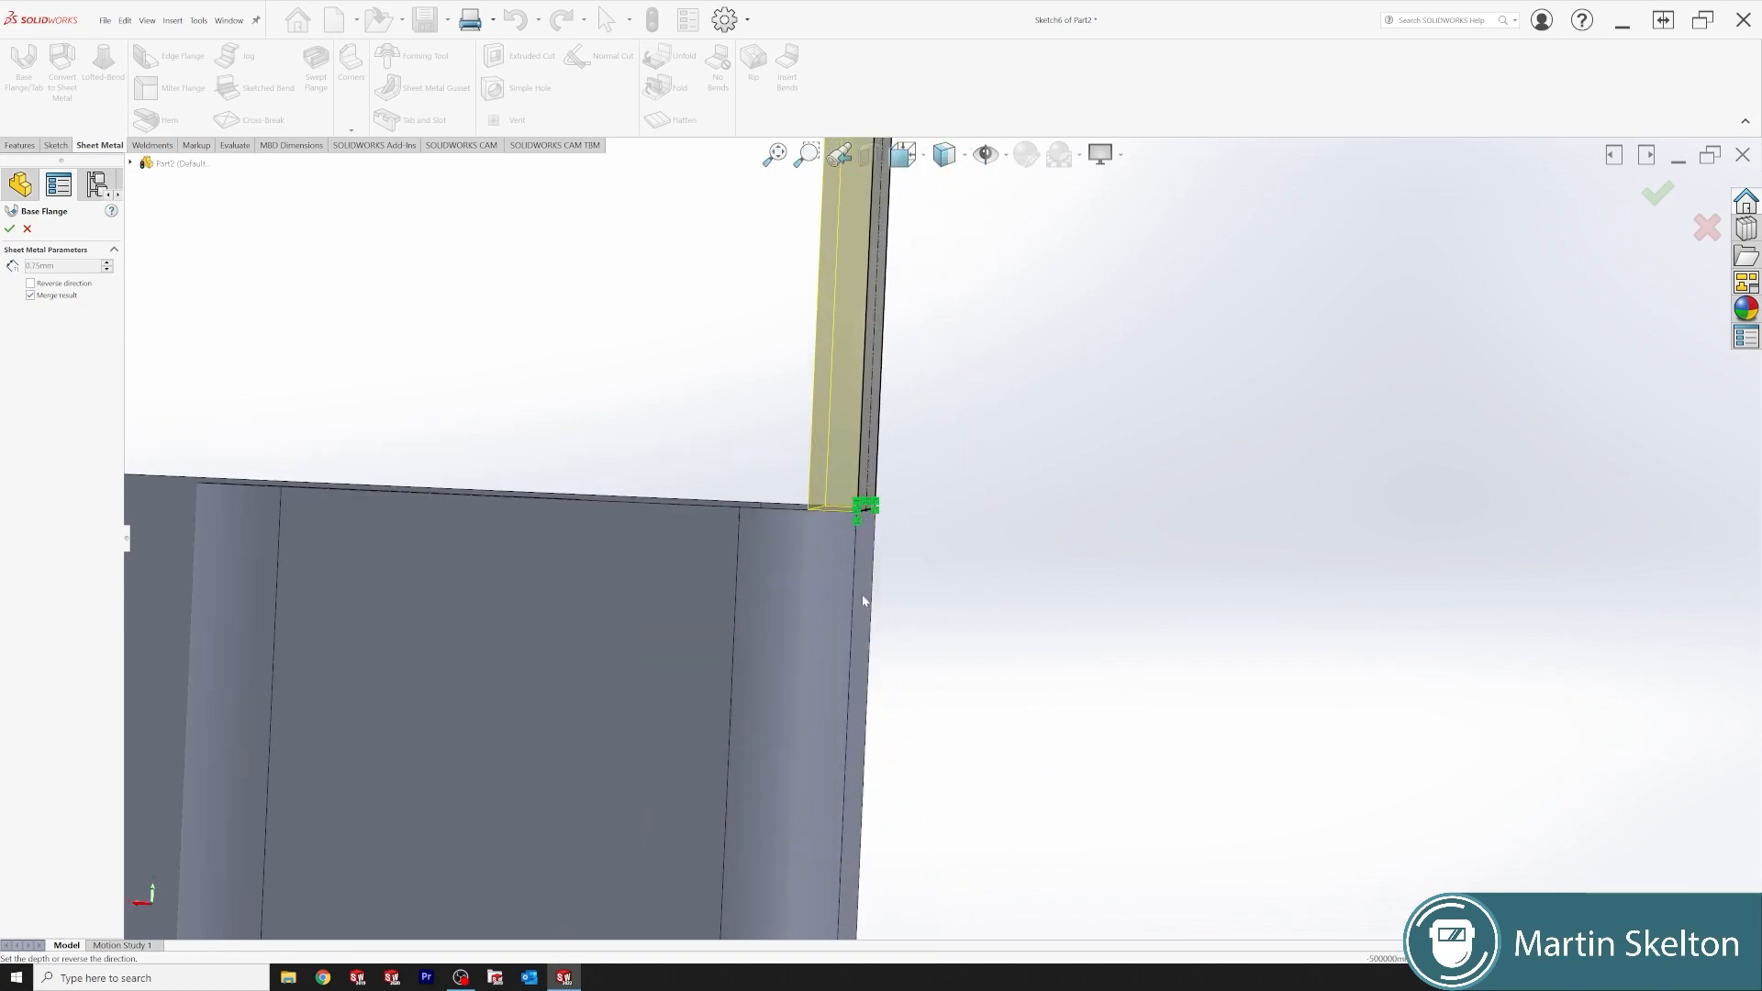
mouse_move(856, 613)
middle_down()
mouse_move(885, 614)
mouse_move(830, 613)
middle_up()
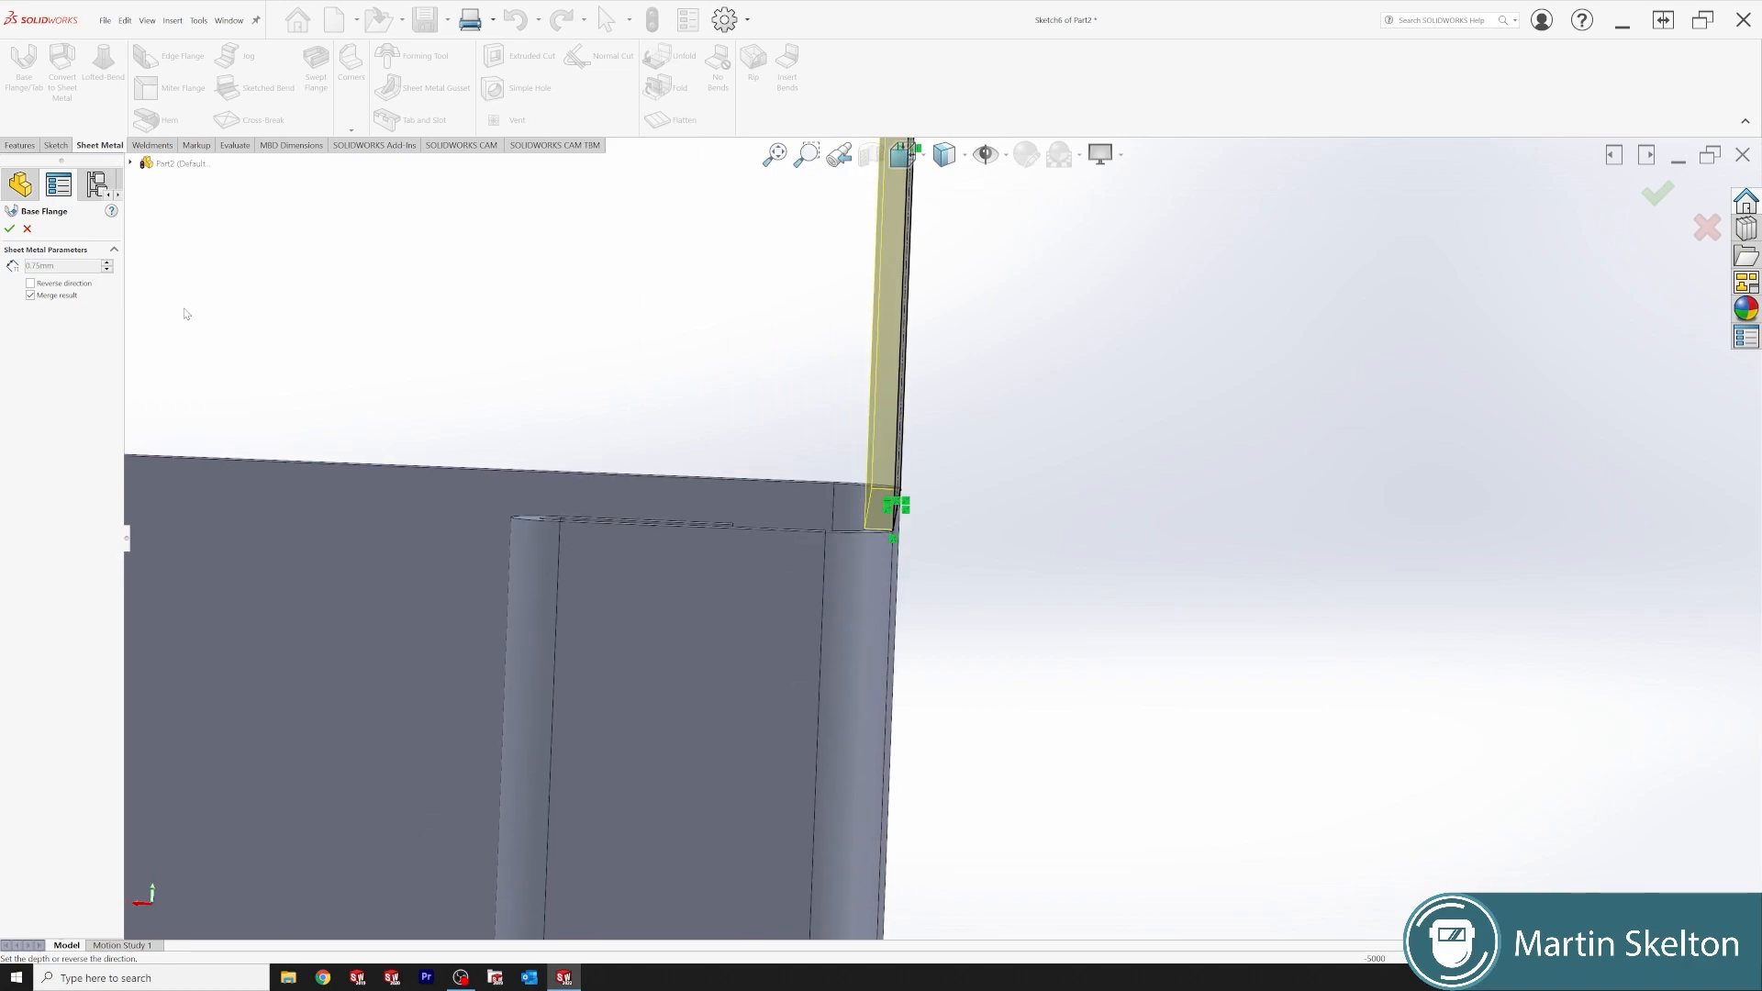
click(10, 230)
click(1094, 553)
scroll(922, 542, up, 1)
middle_drag(897, 591, 734, 551)
scroll(1053, 581, up, 1)
middle_drag(1051, 580, 1138, 626)
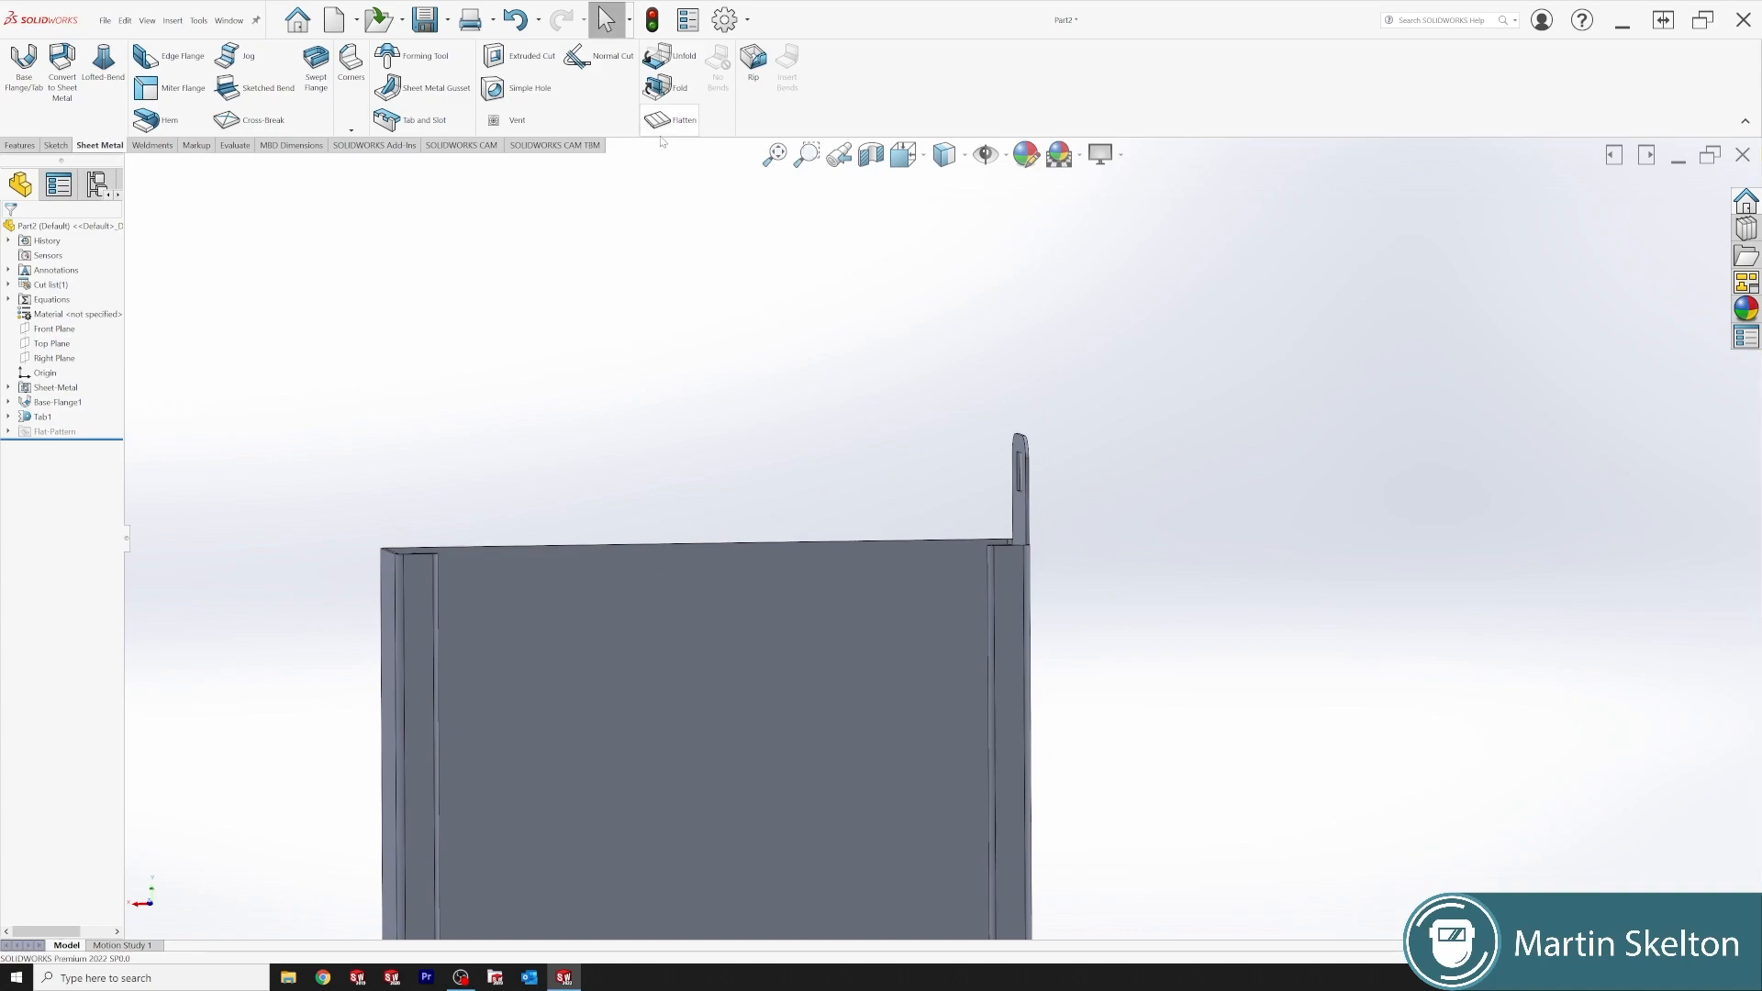
- Mirror the tab feature about the Right Plane onto the opposite side wall
click(23, 146)
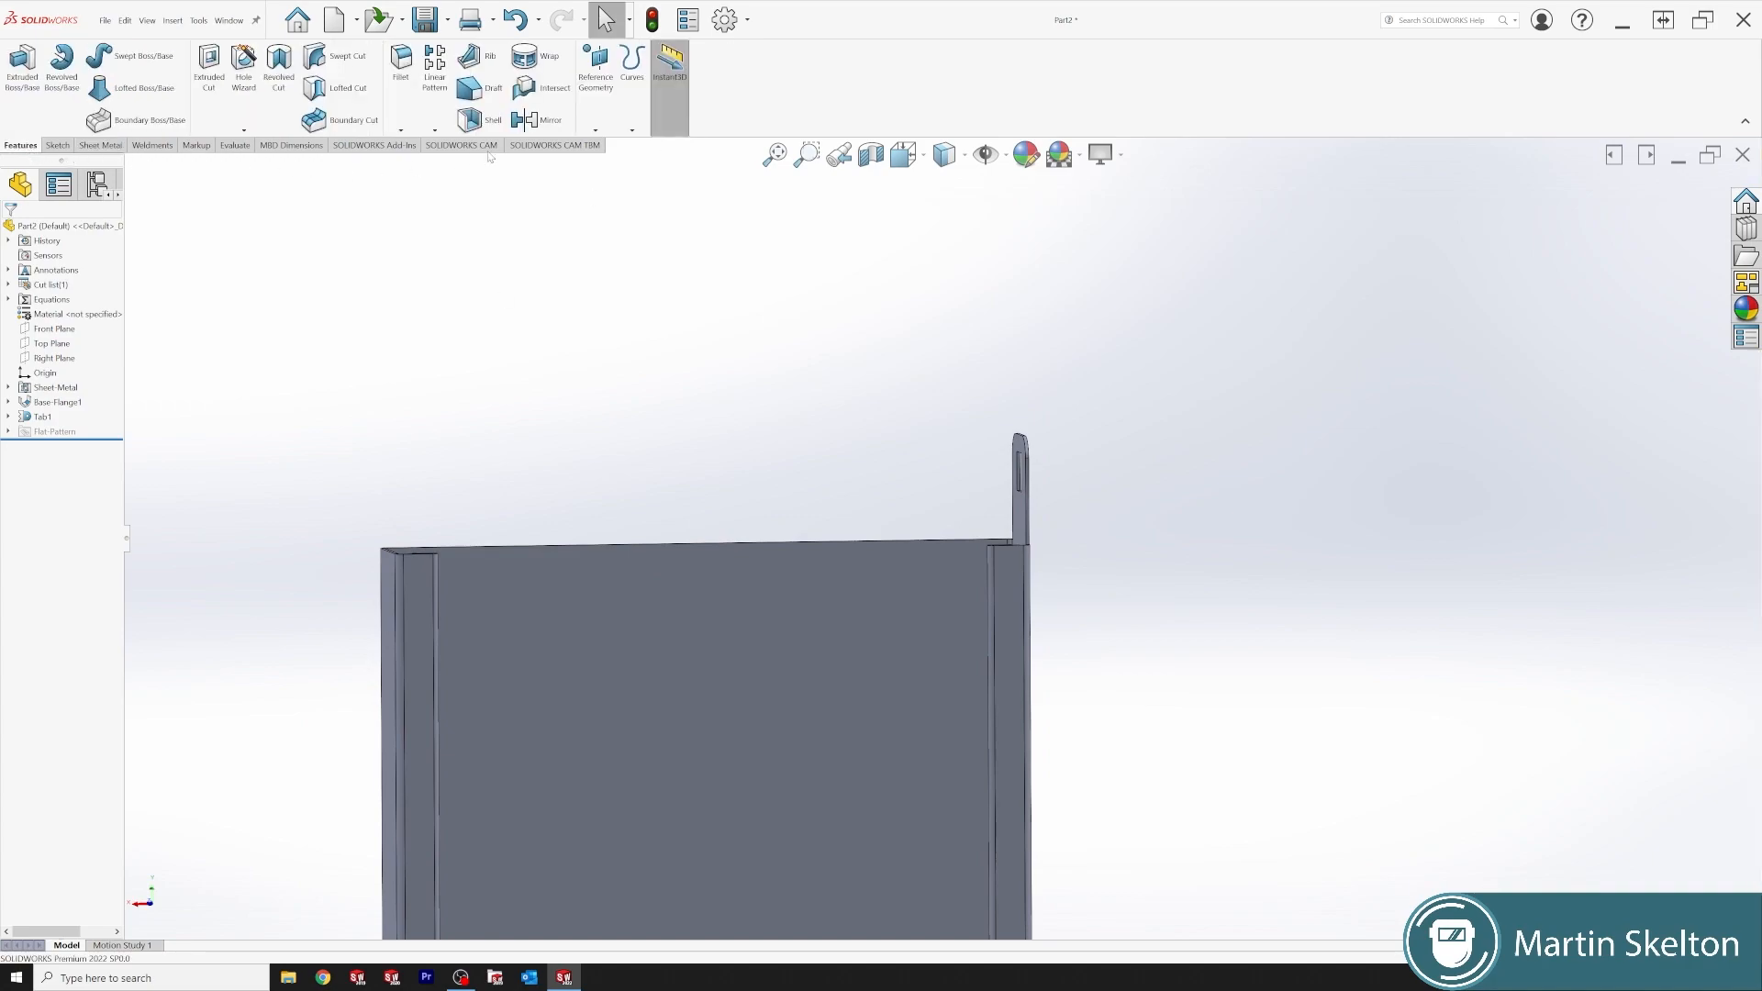
click(549, 120)
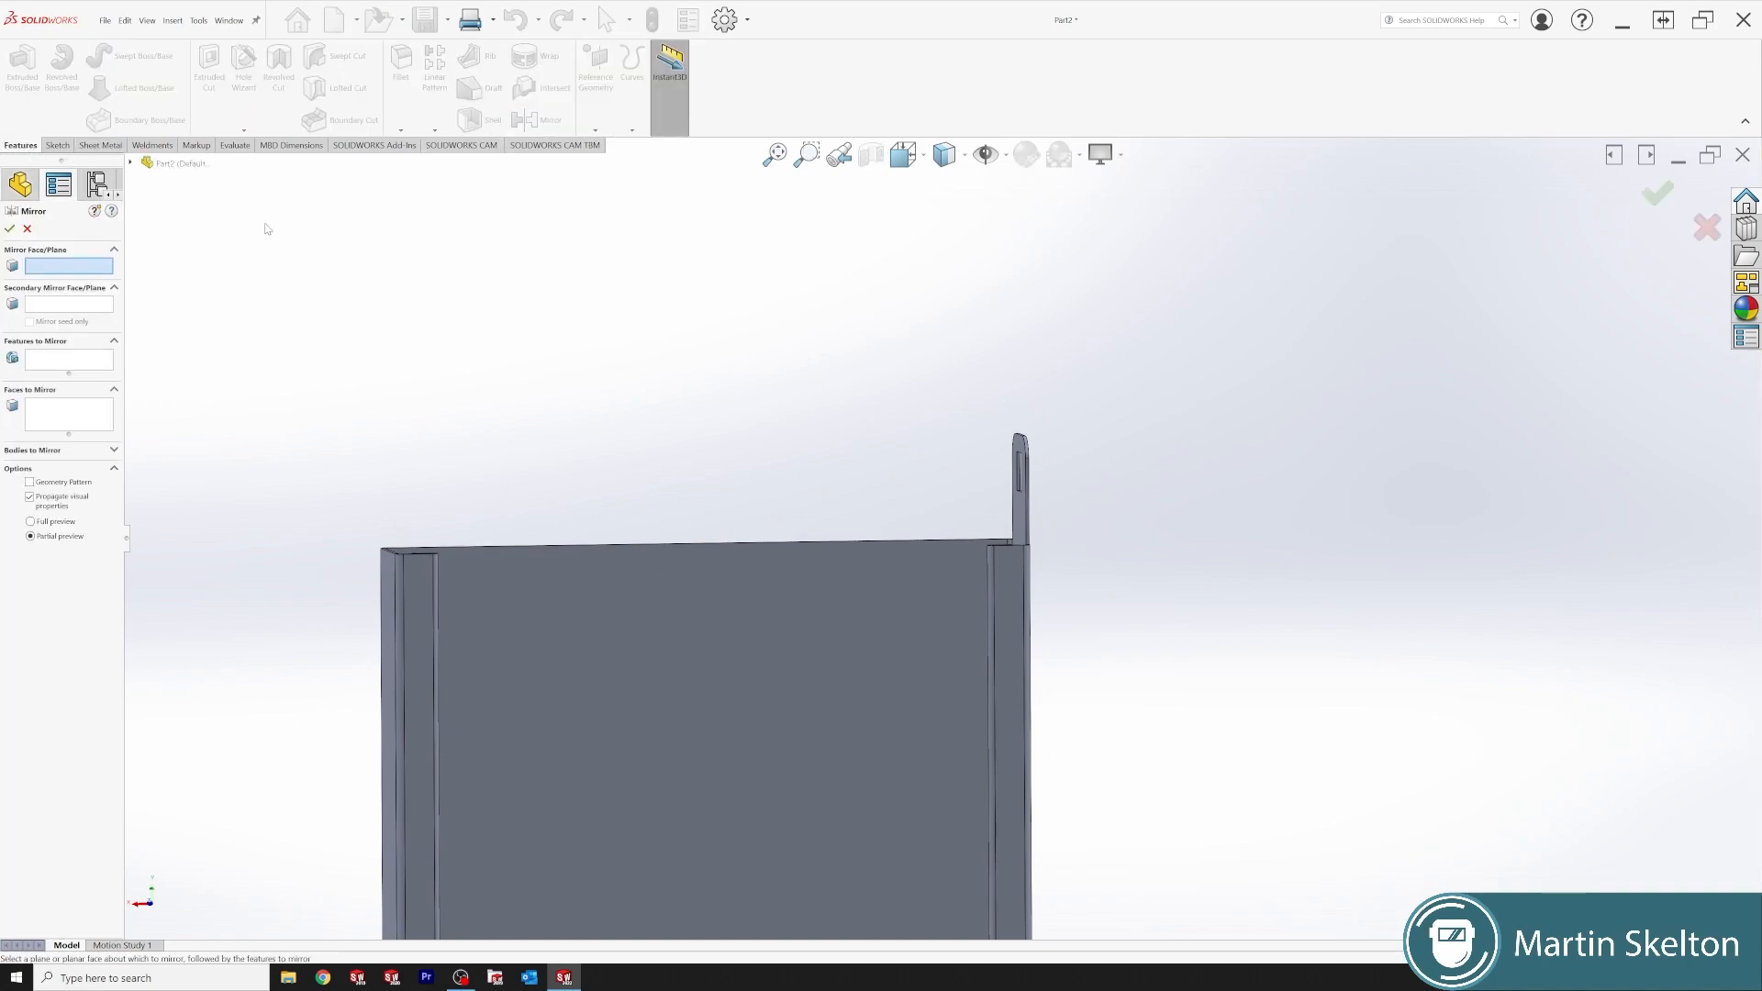
click(131, 163)
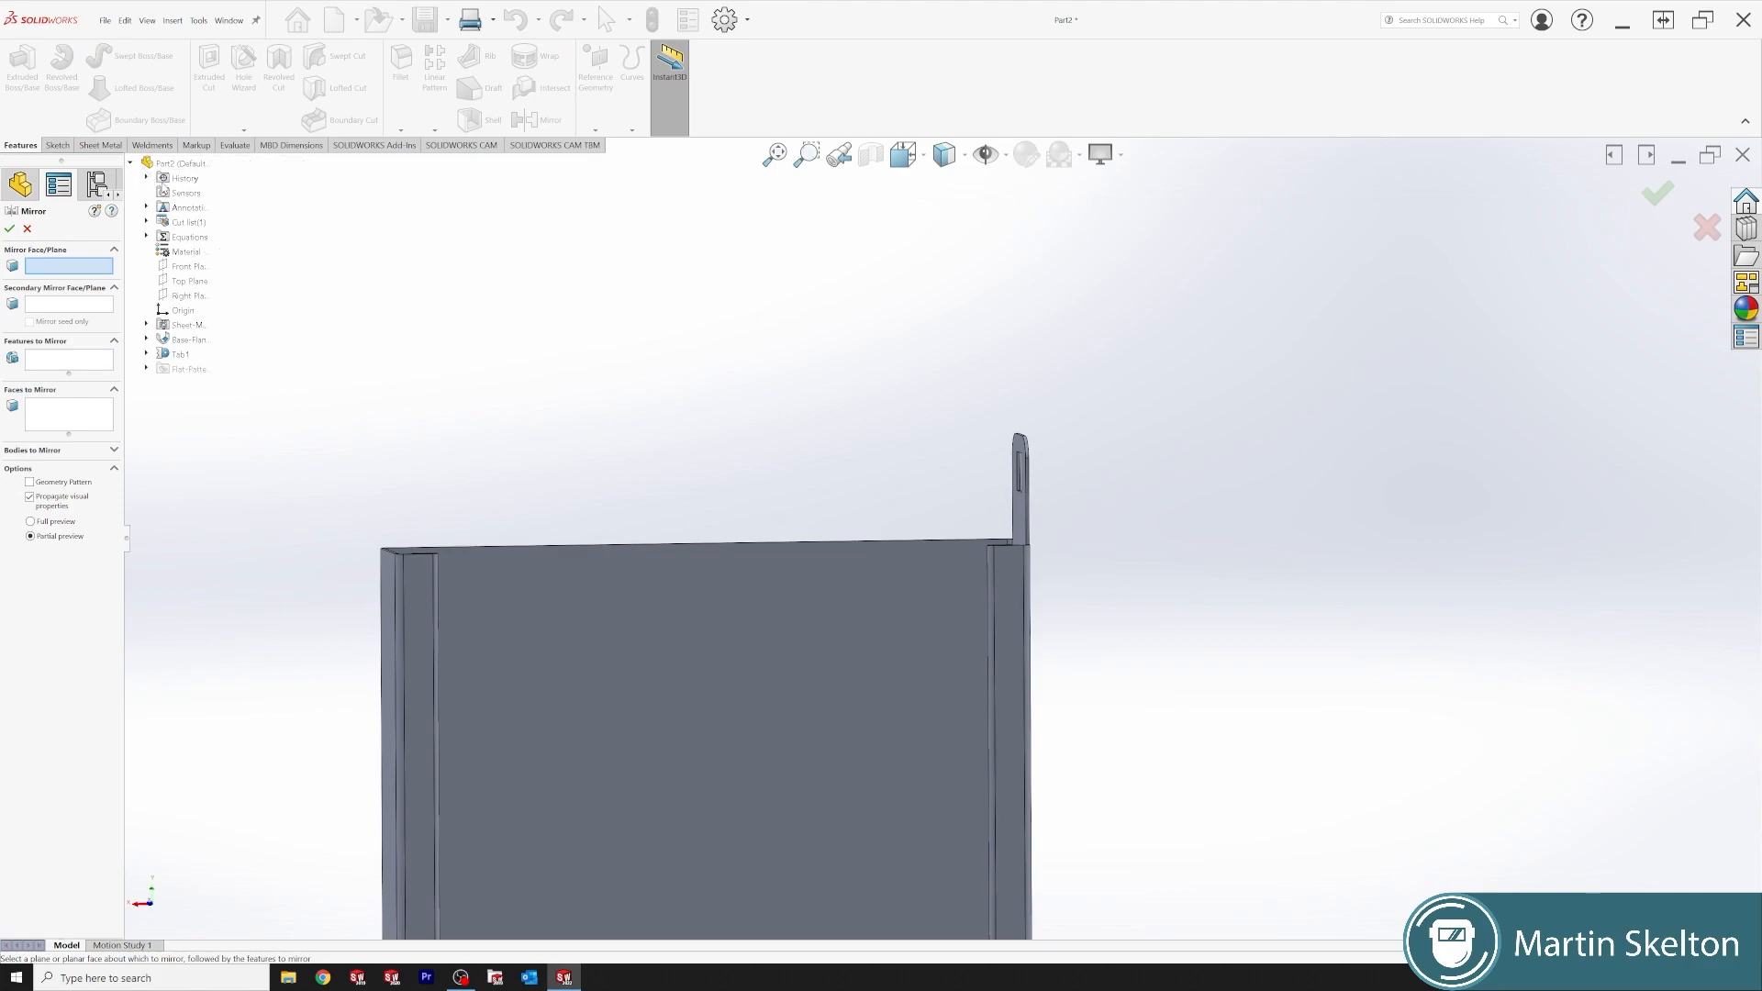
click(193, 296)
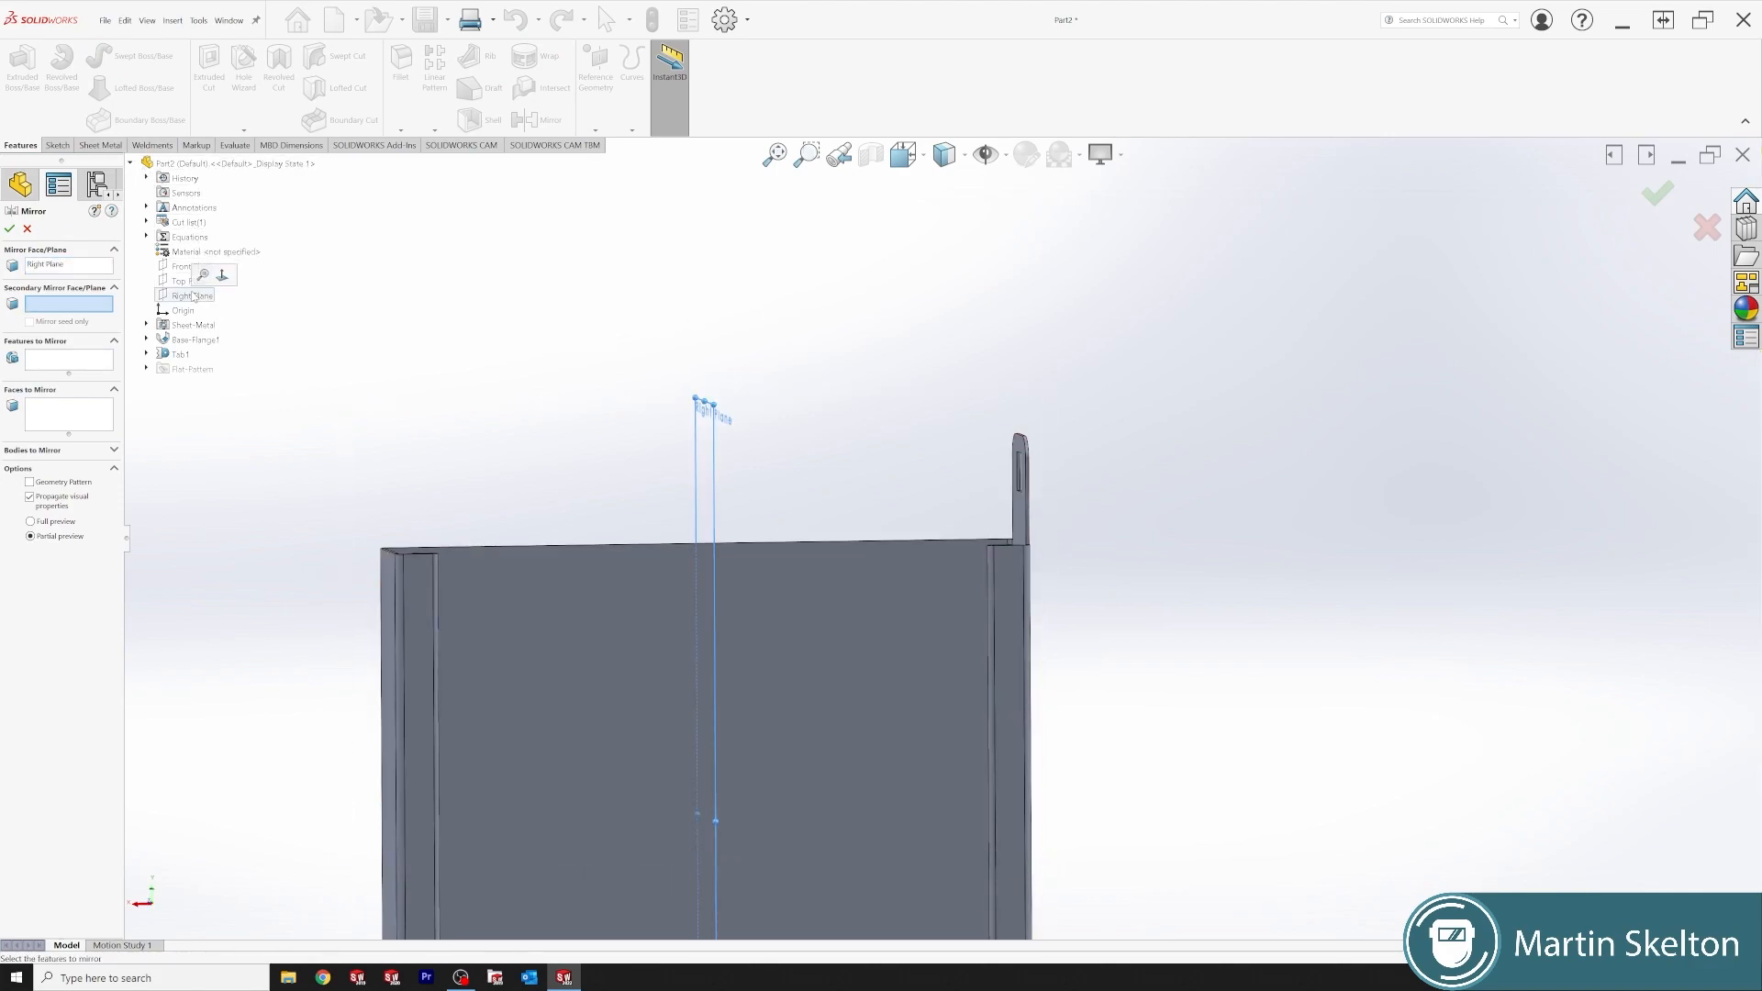
click(80, 361)
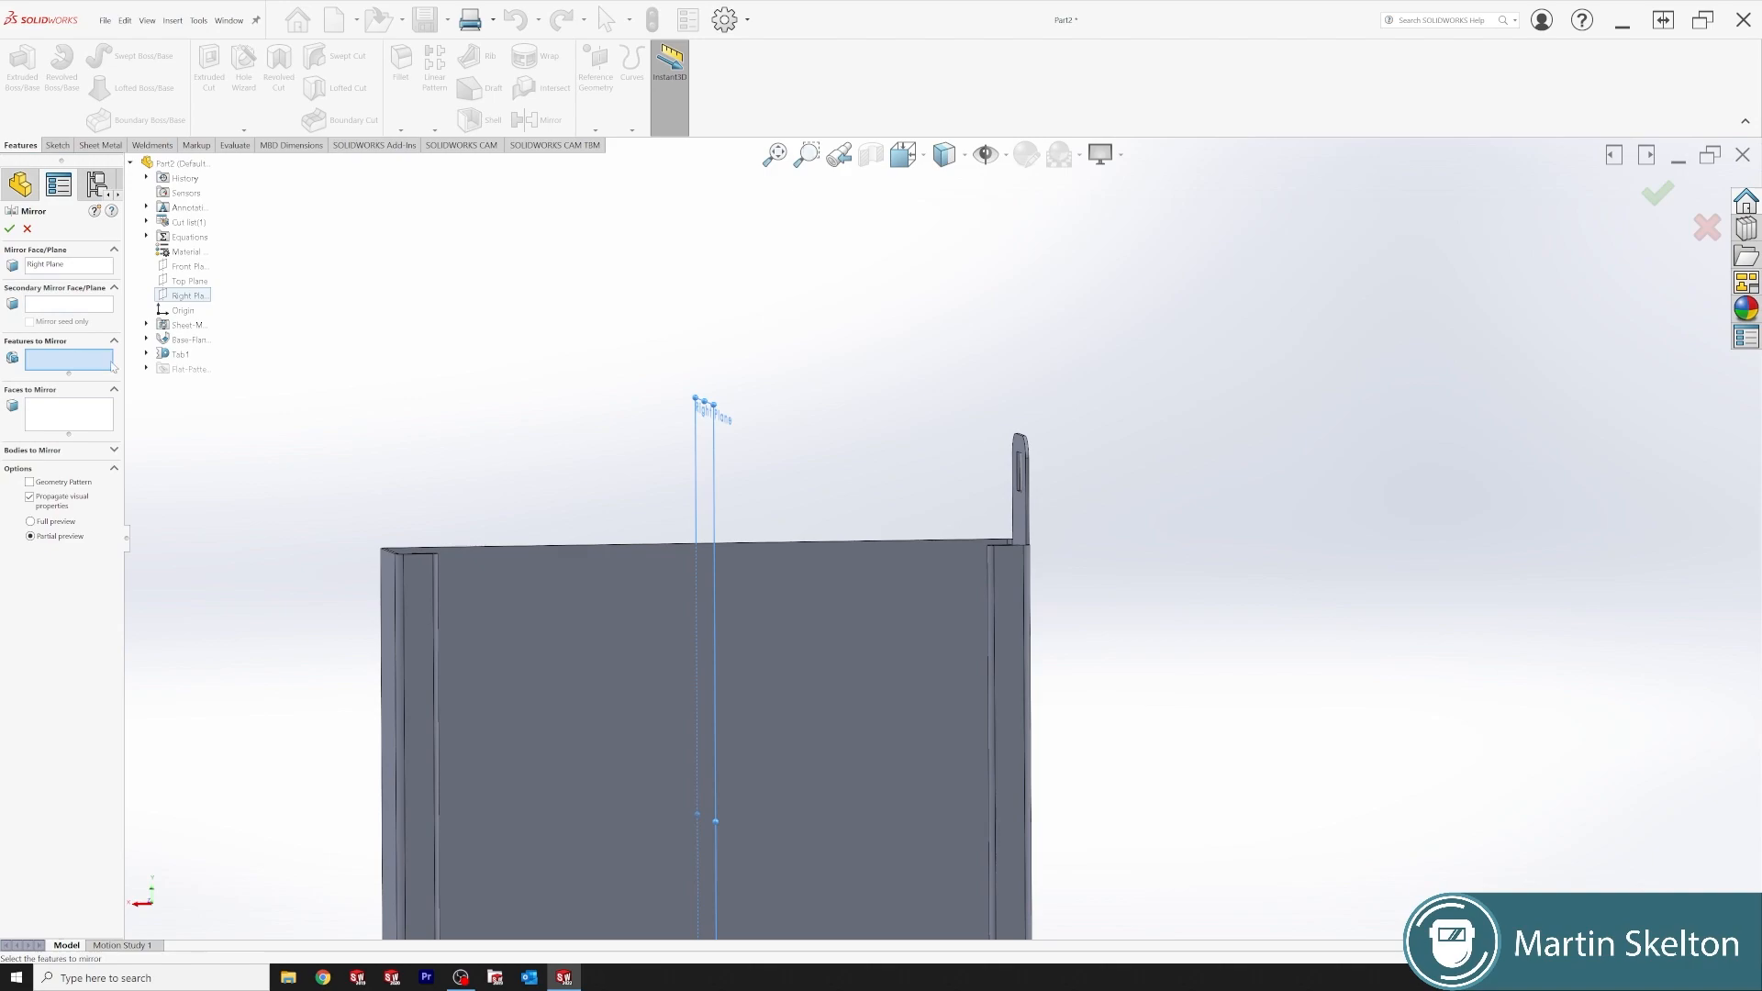
click(175, 354)
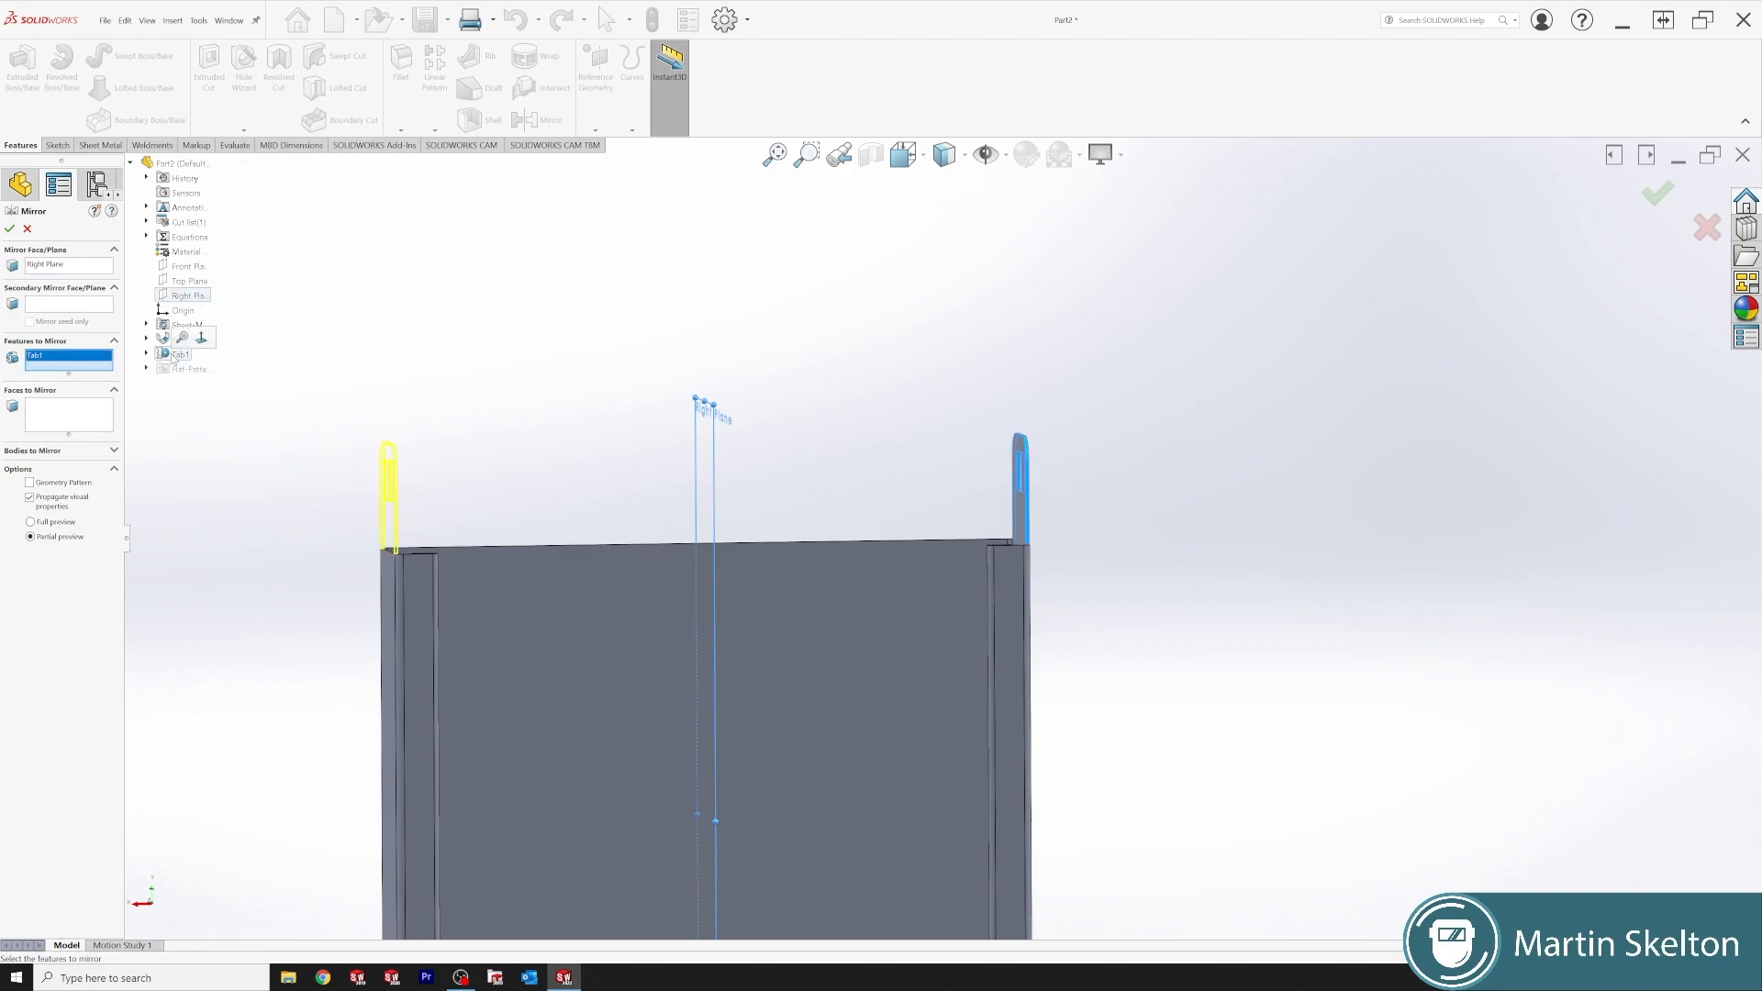
key(Return)
- Start a sketch on the side wall's outer face and draw a horizontal line about 20 mm long across the tab, just above its base
middle_drag(519, 476, 867, 492)
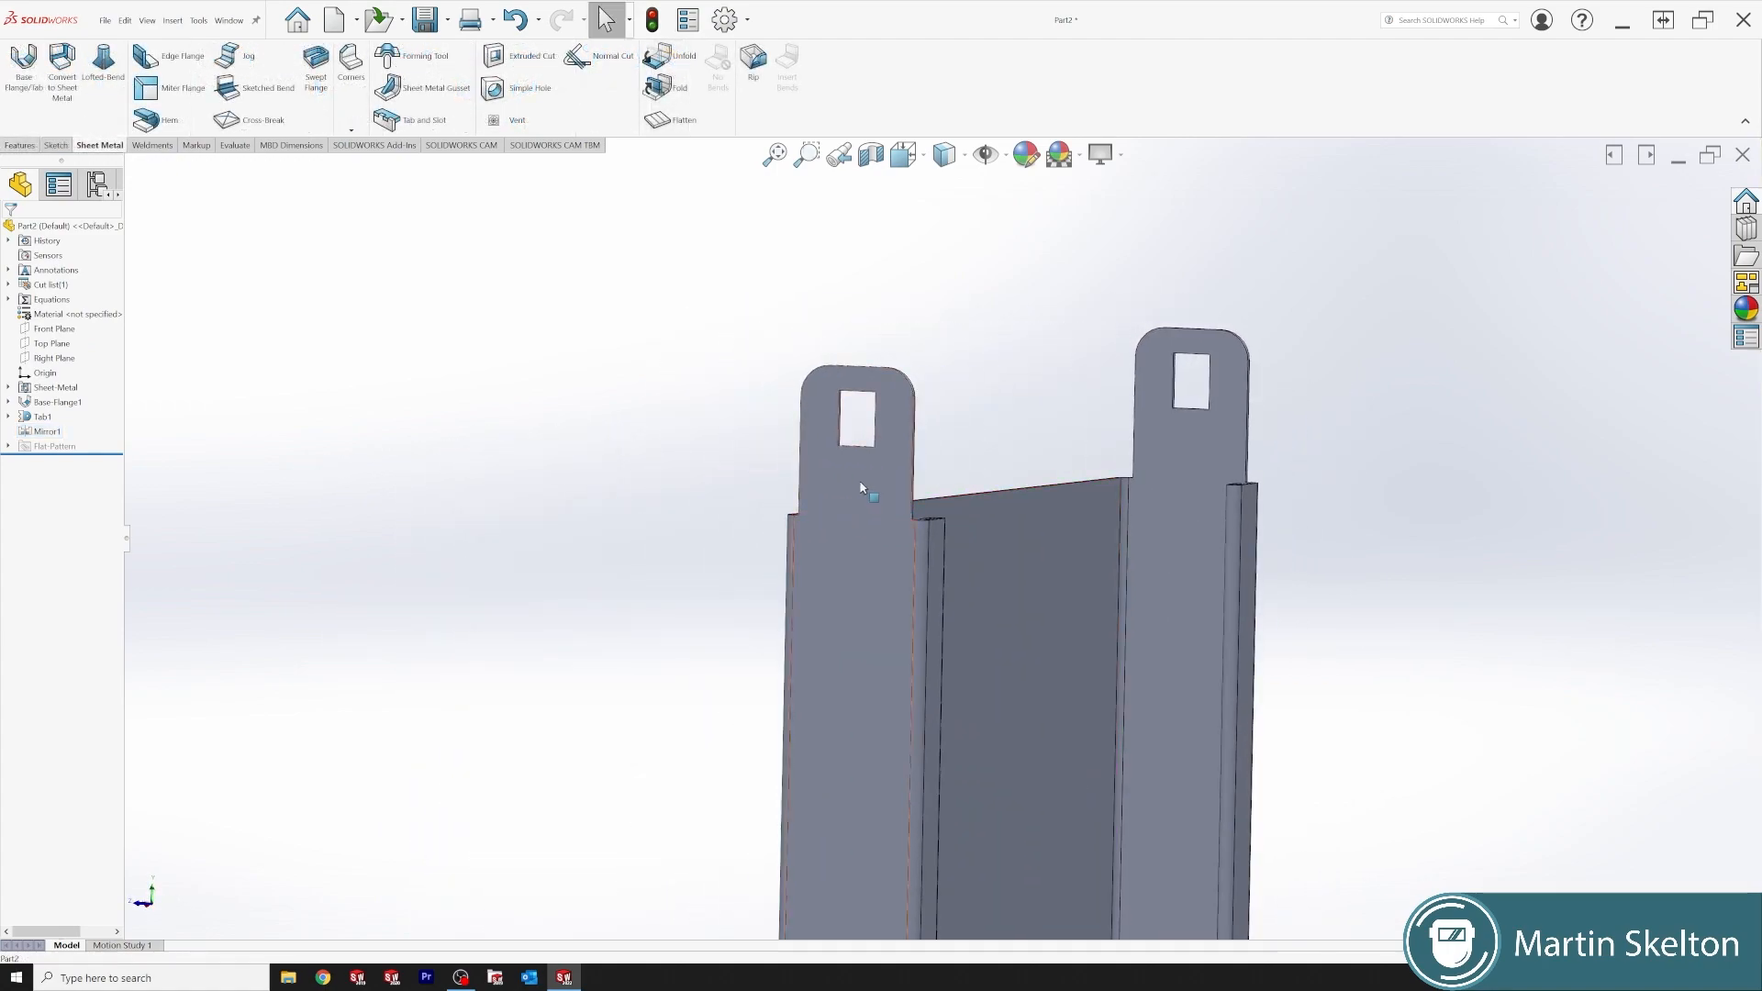
click(868, 491)
click(960, 469)
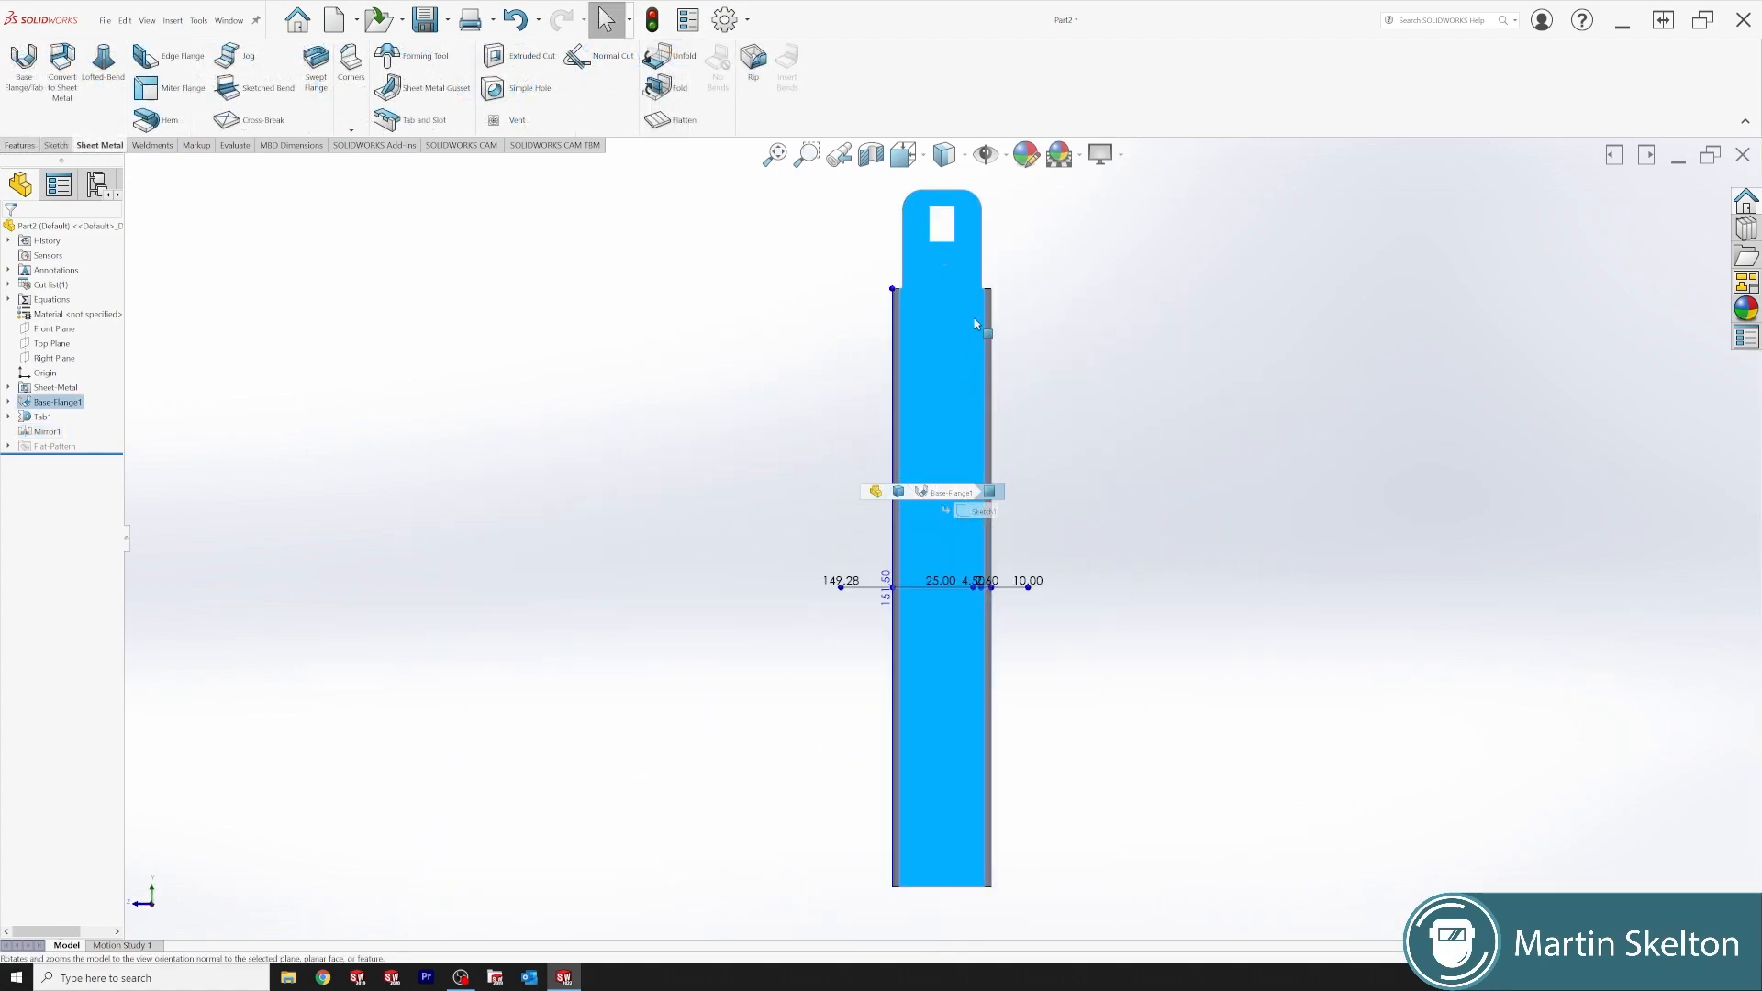
right_click(961, 278)
click(989, 257)
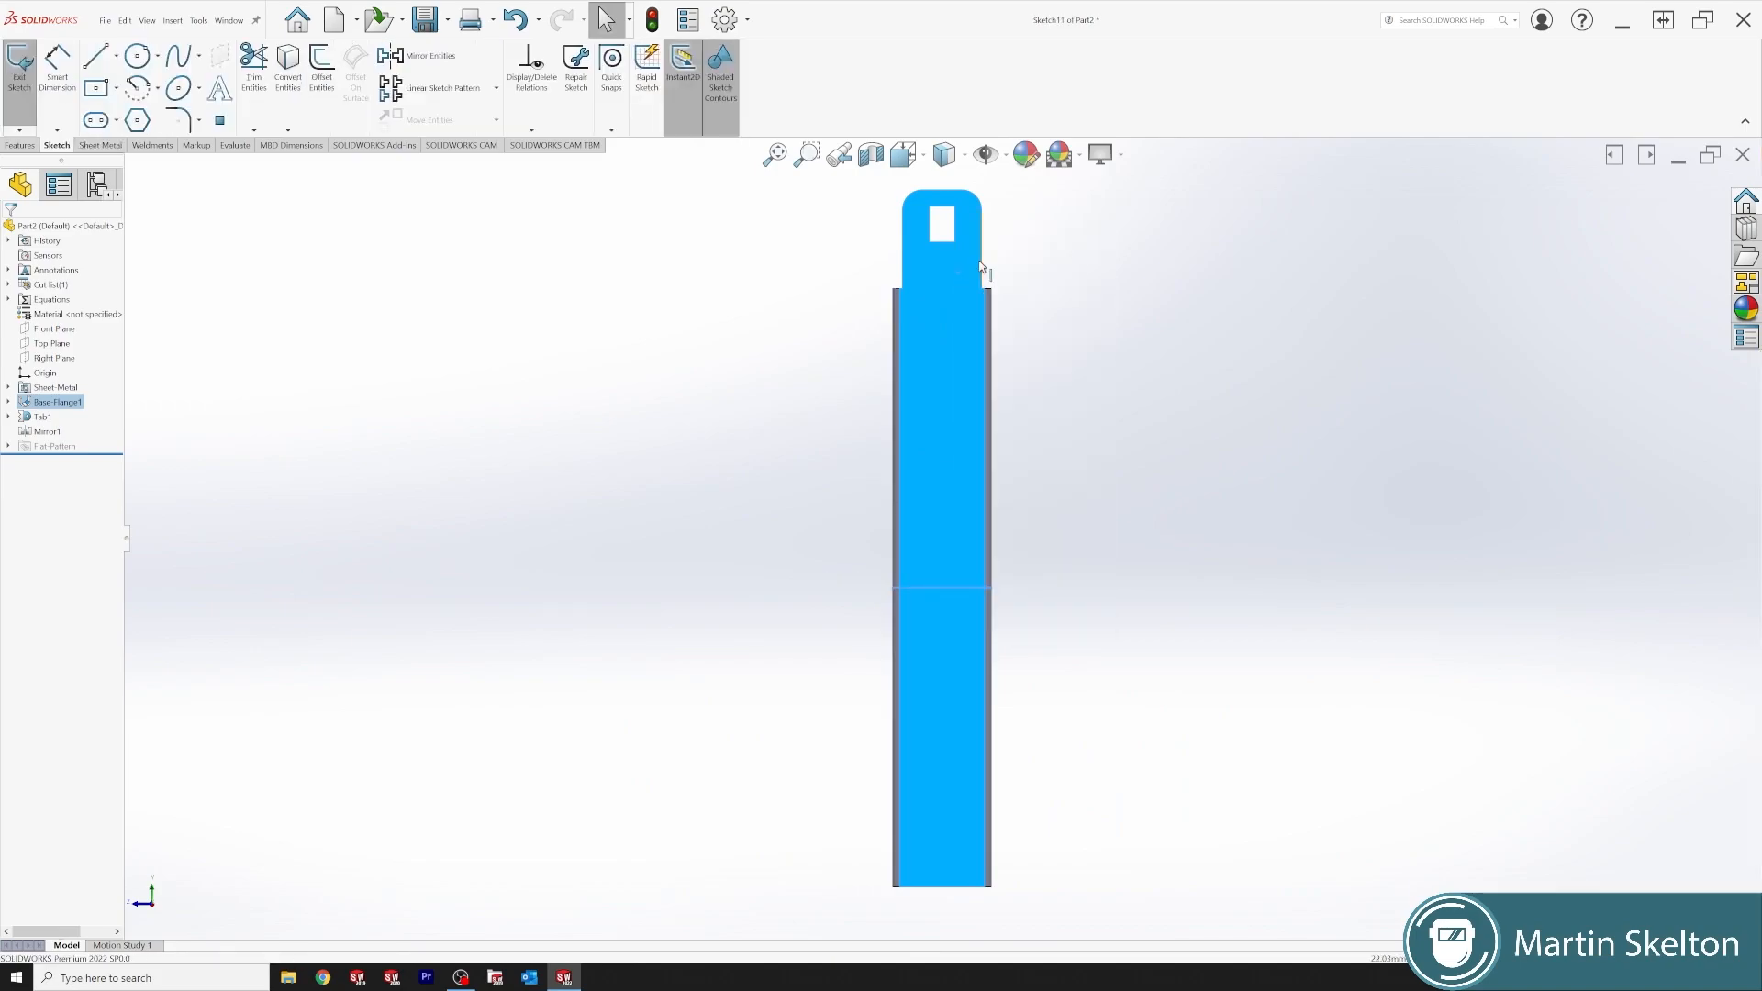
click(99, 62)
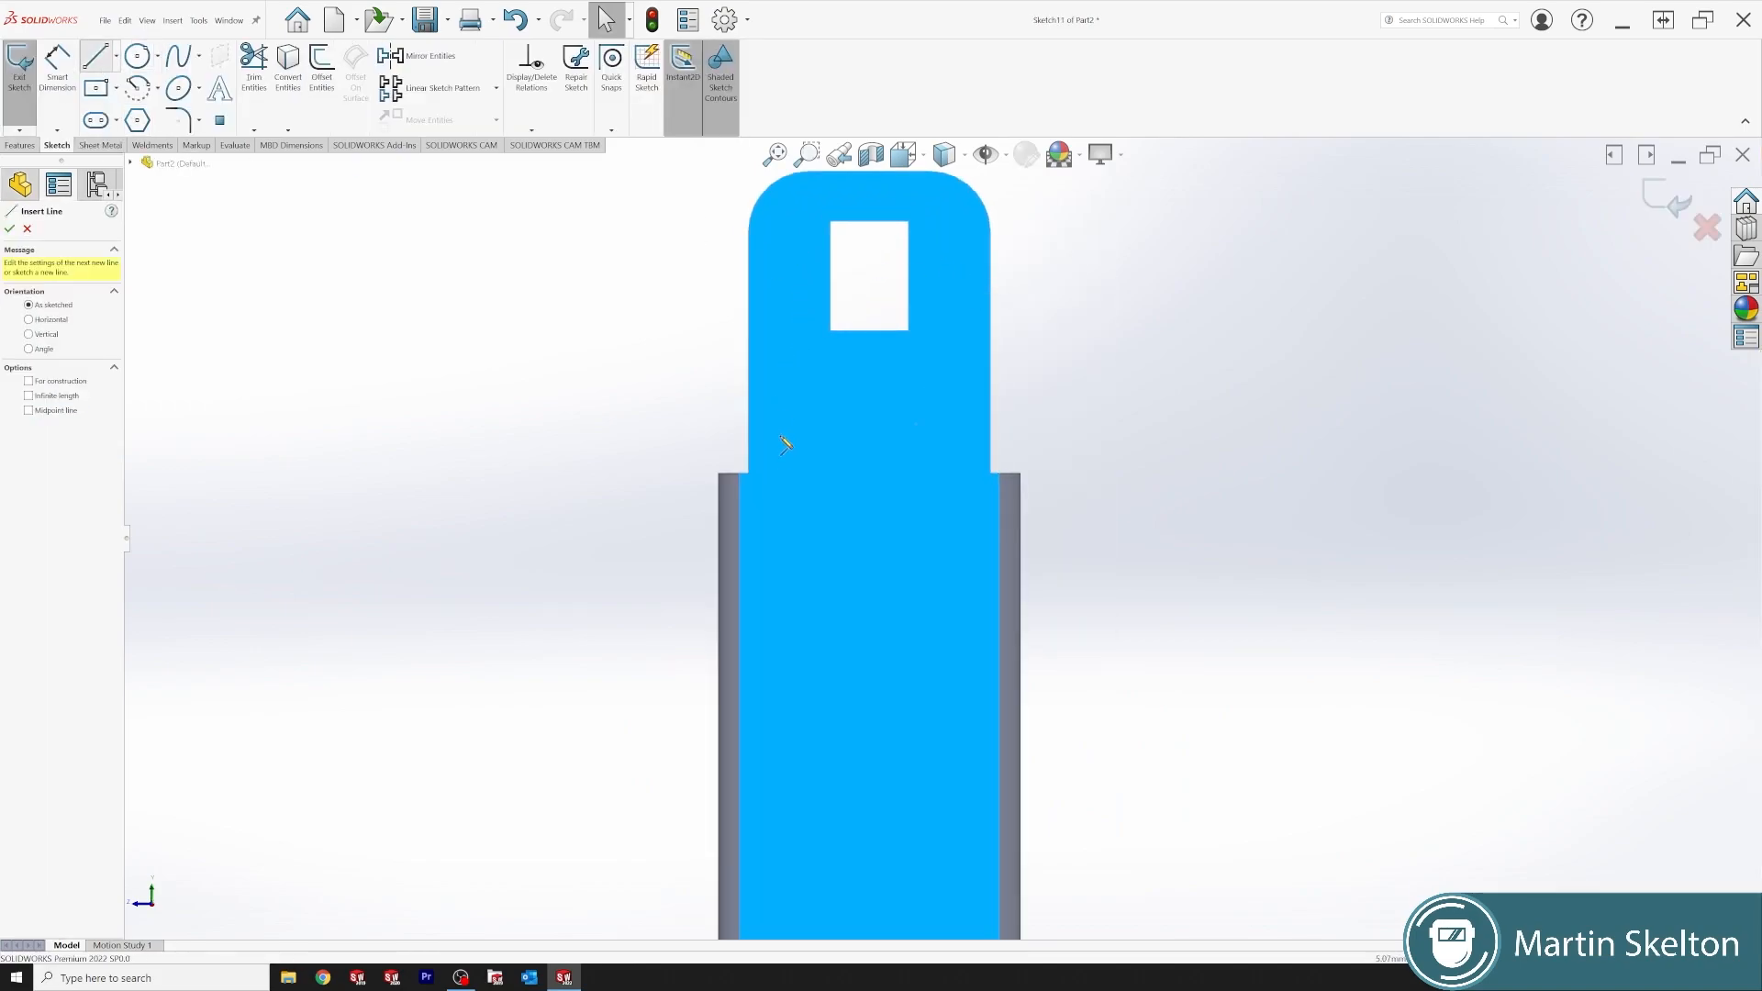
click(750, 458)
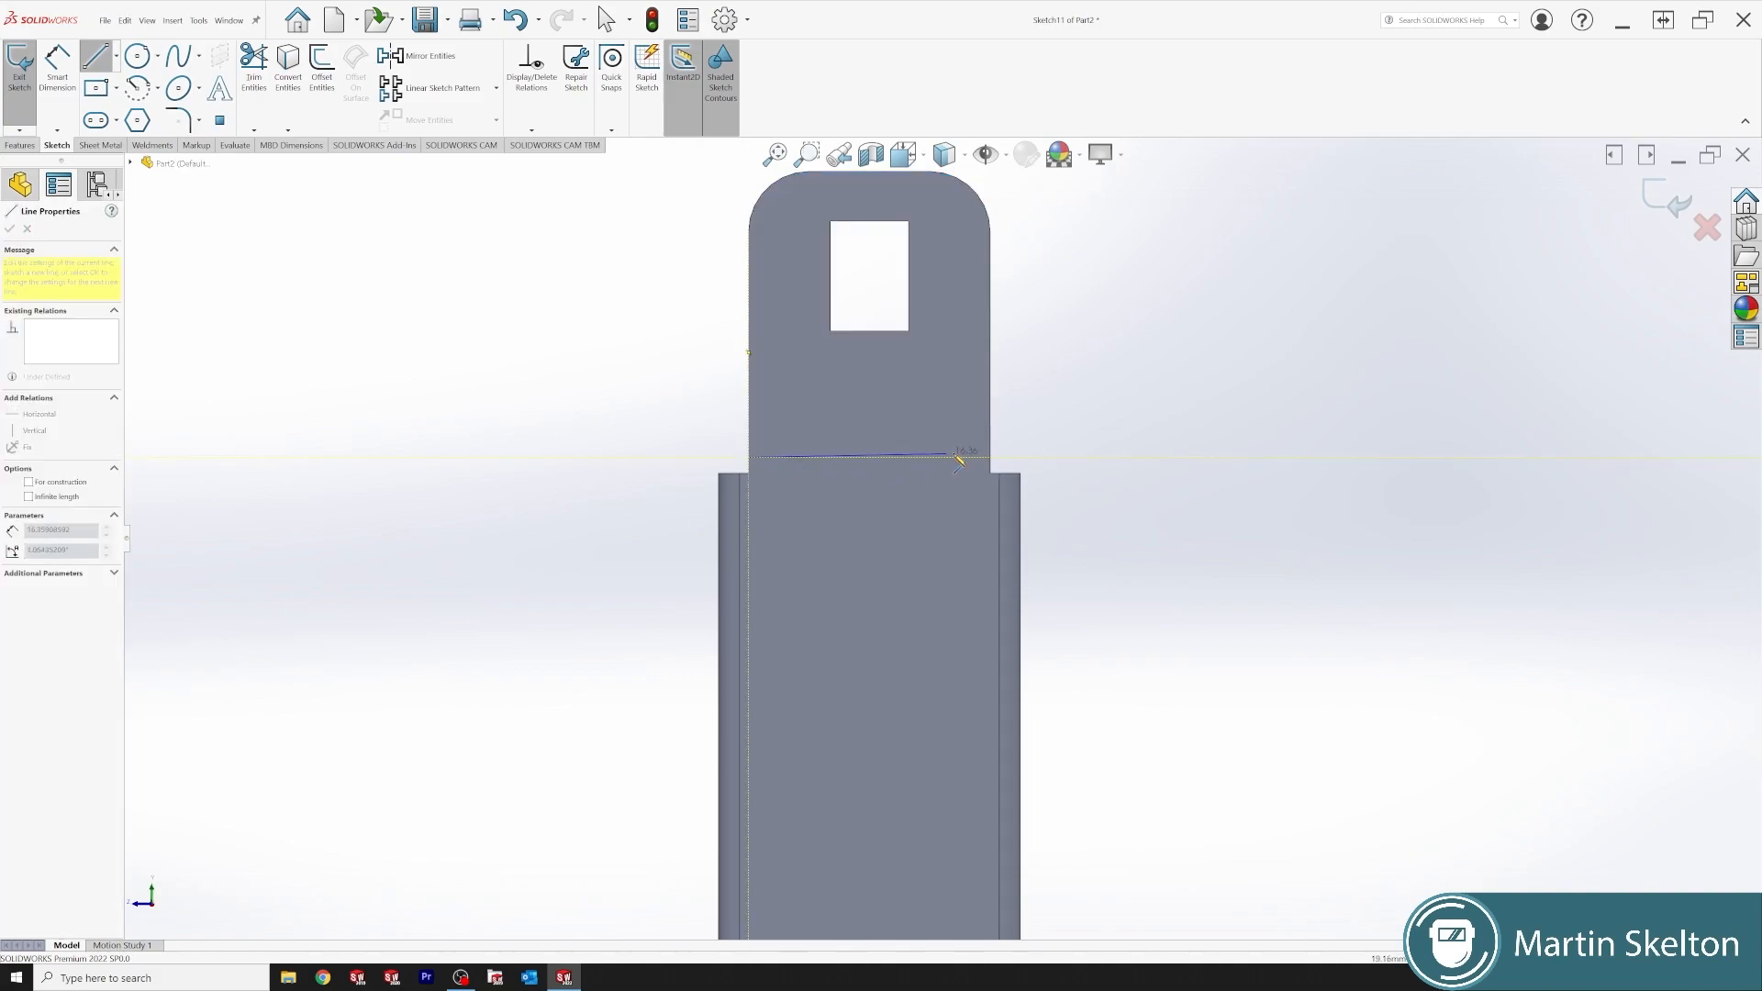
click(995, 460)
right_click(1127, 385)
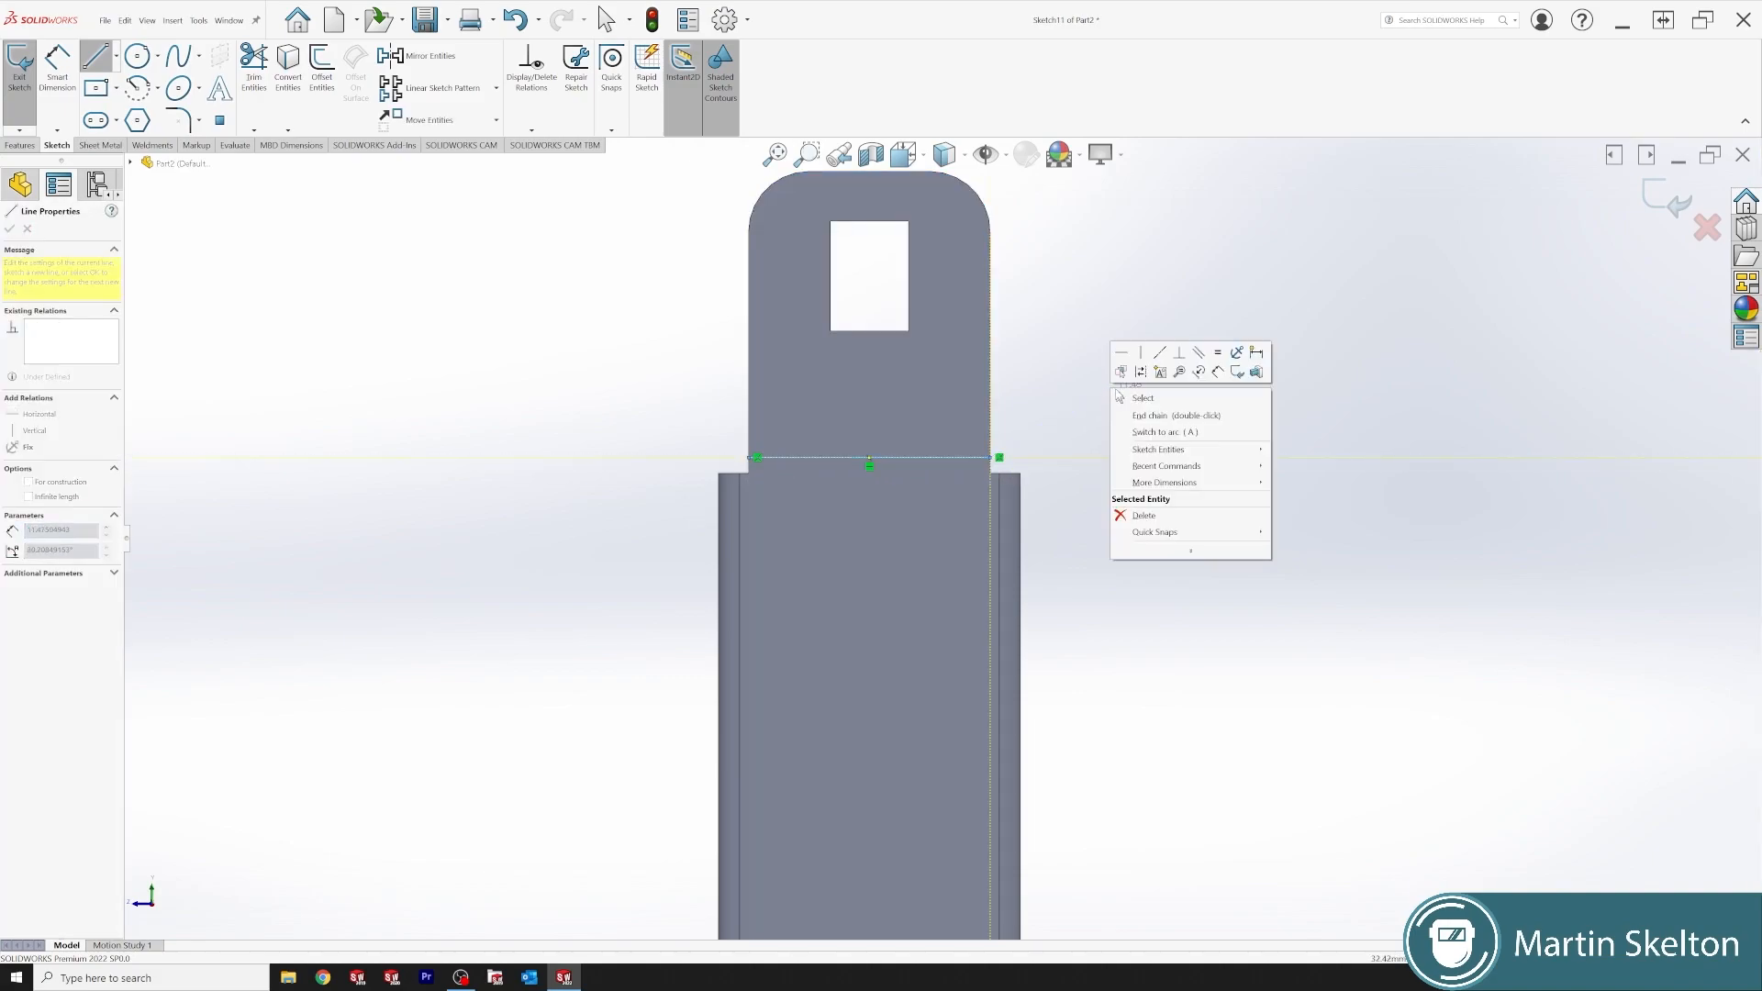
click(1184, 398)
- Dimension the line 0.5 mm above the side wall's top edge
click(57, 65)
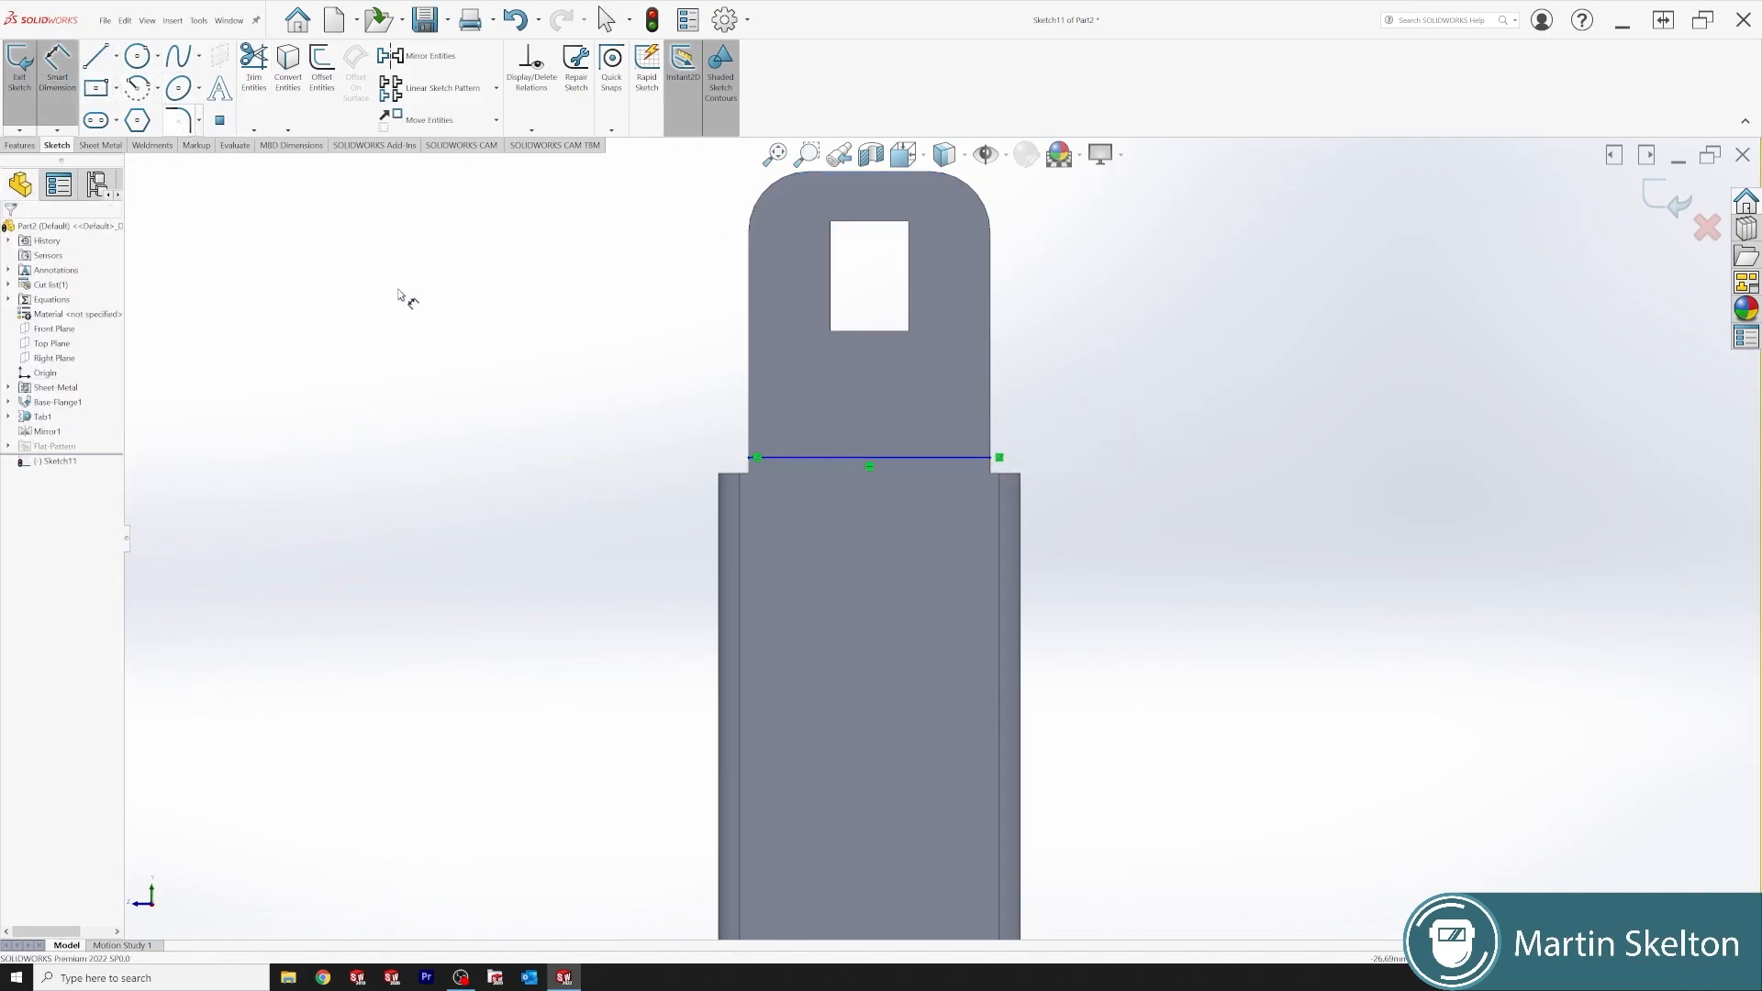
click(798, 458)
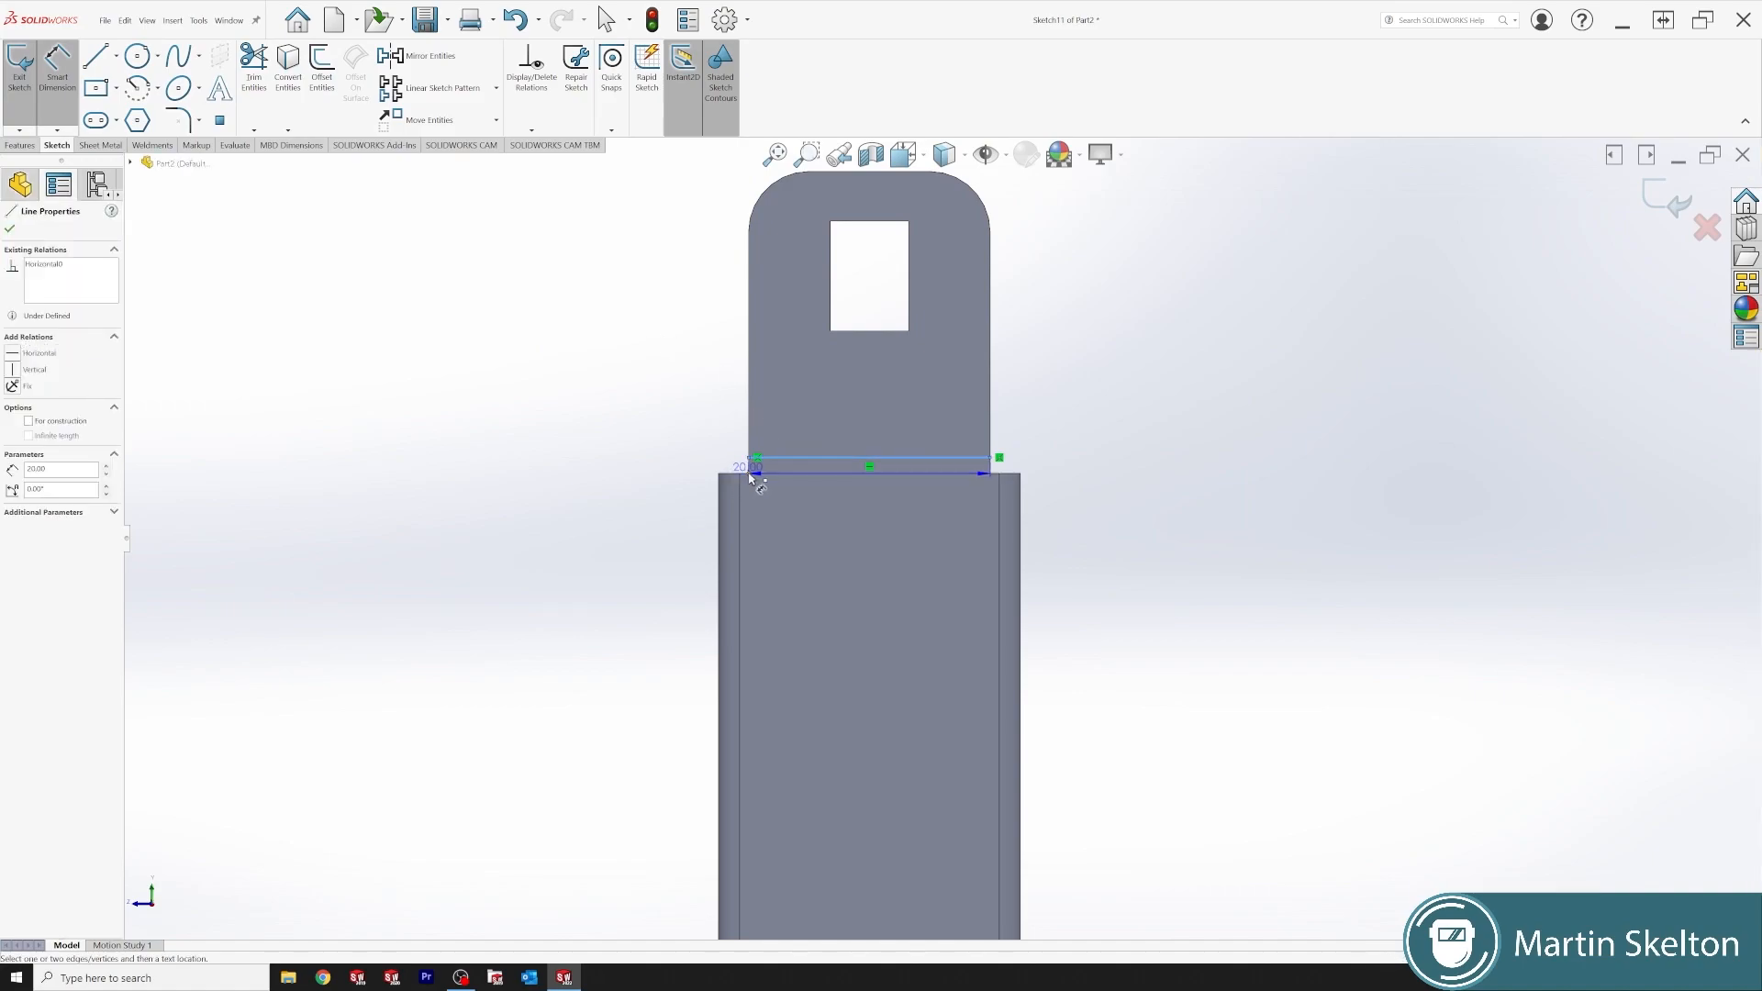
click(740, 473)
click(681, 447)
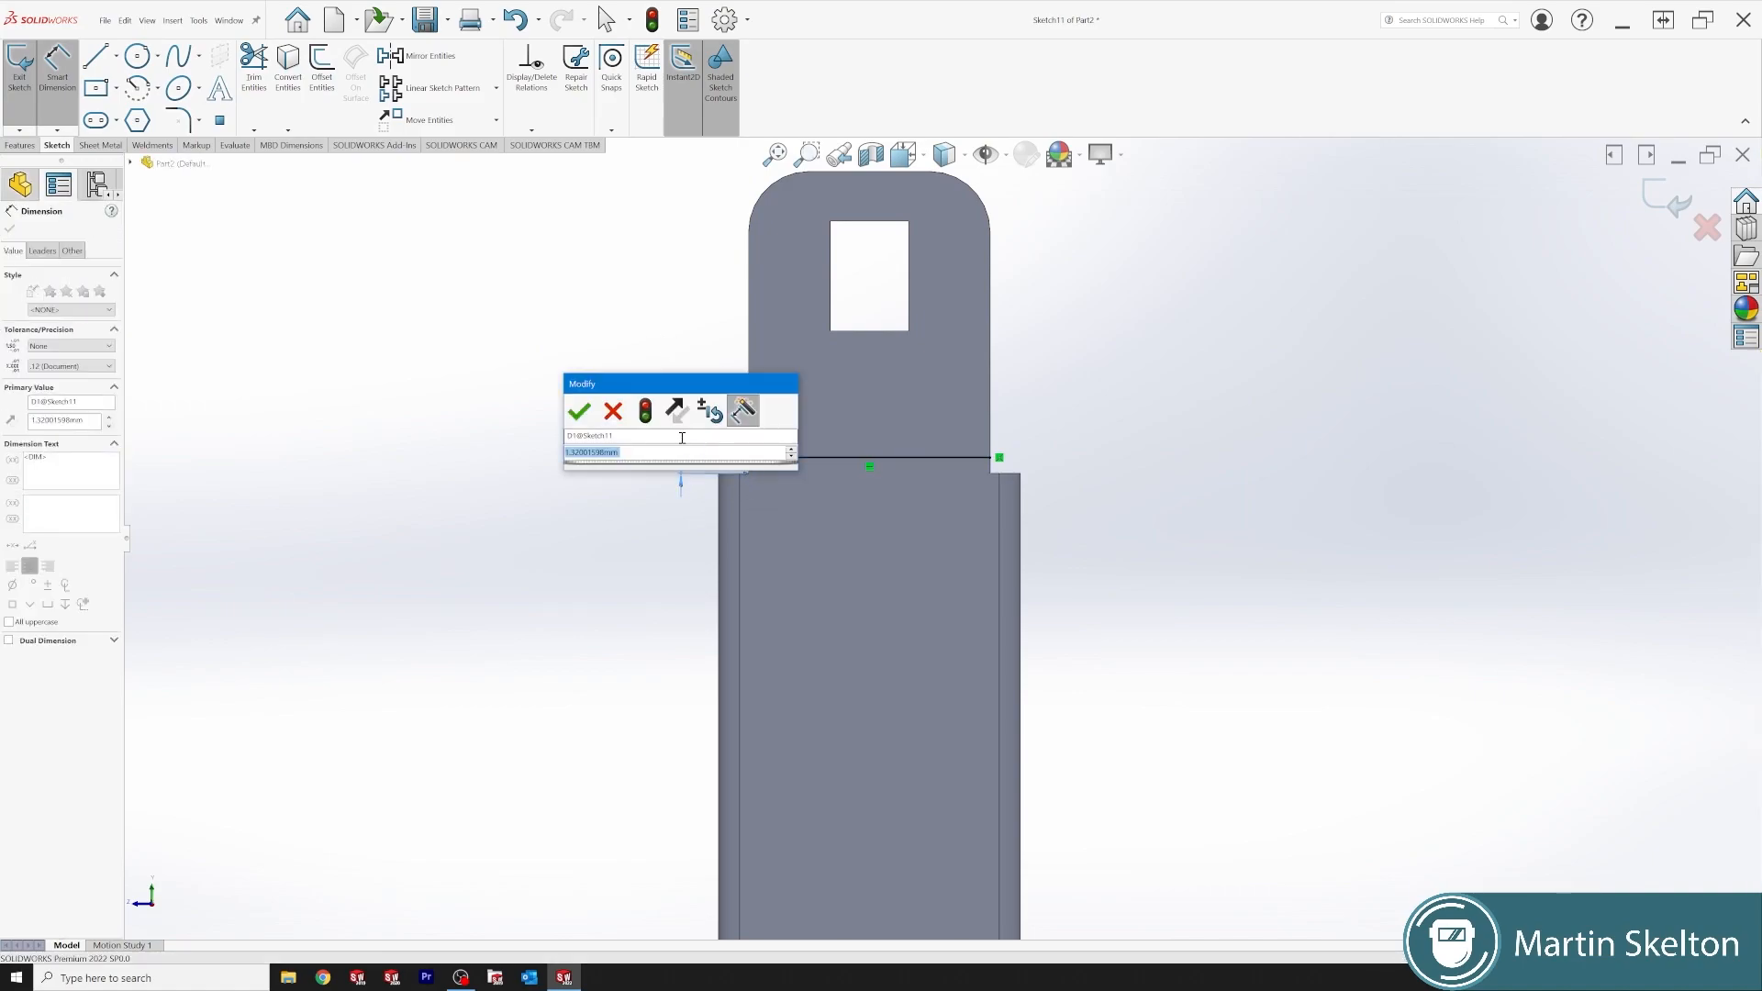
key(Return)
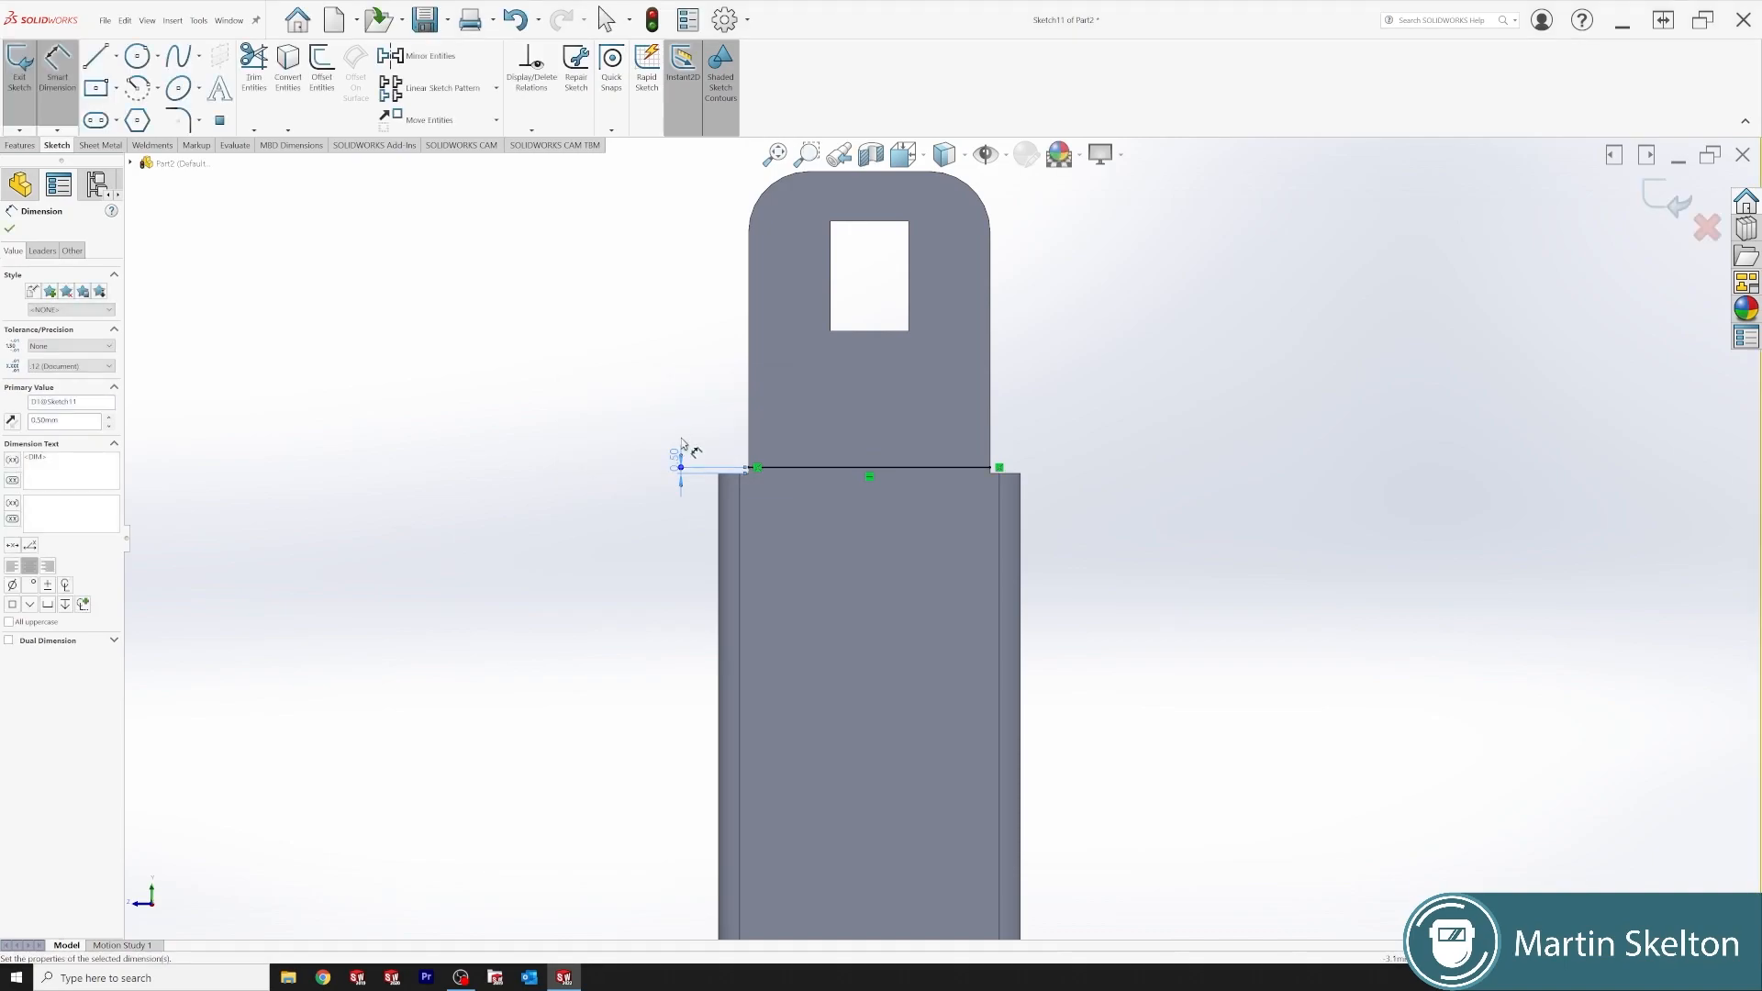
click(10, 230)
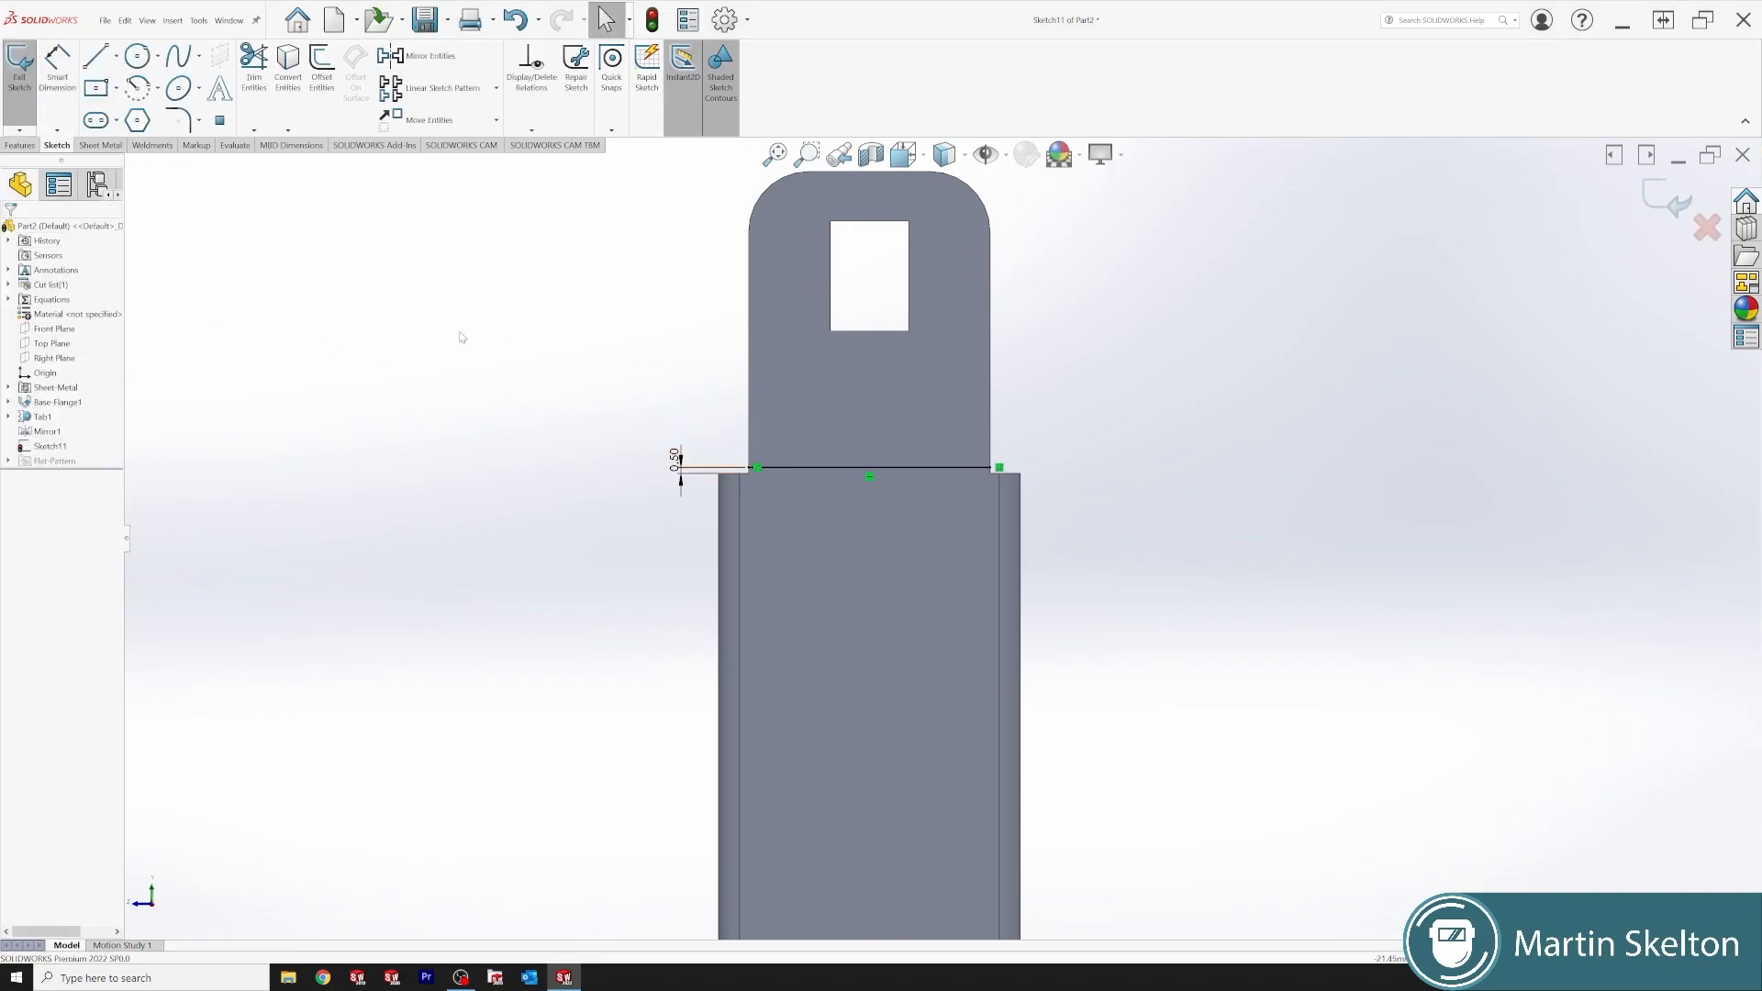
- Start a Jog from the line sketch with a custom bend radius of 0.75 mm instead of the default radius
click(100, 145)
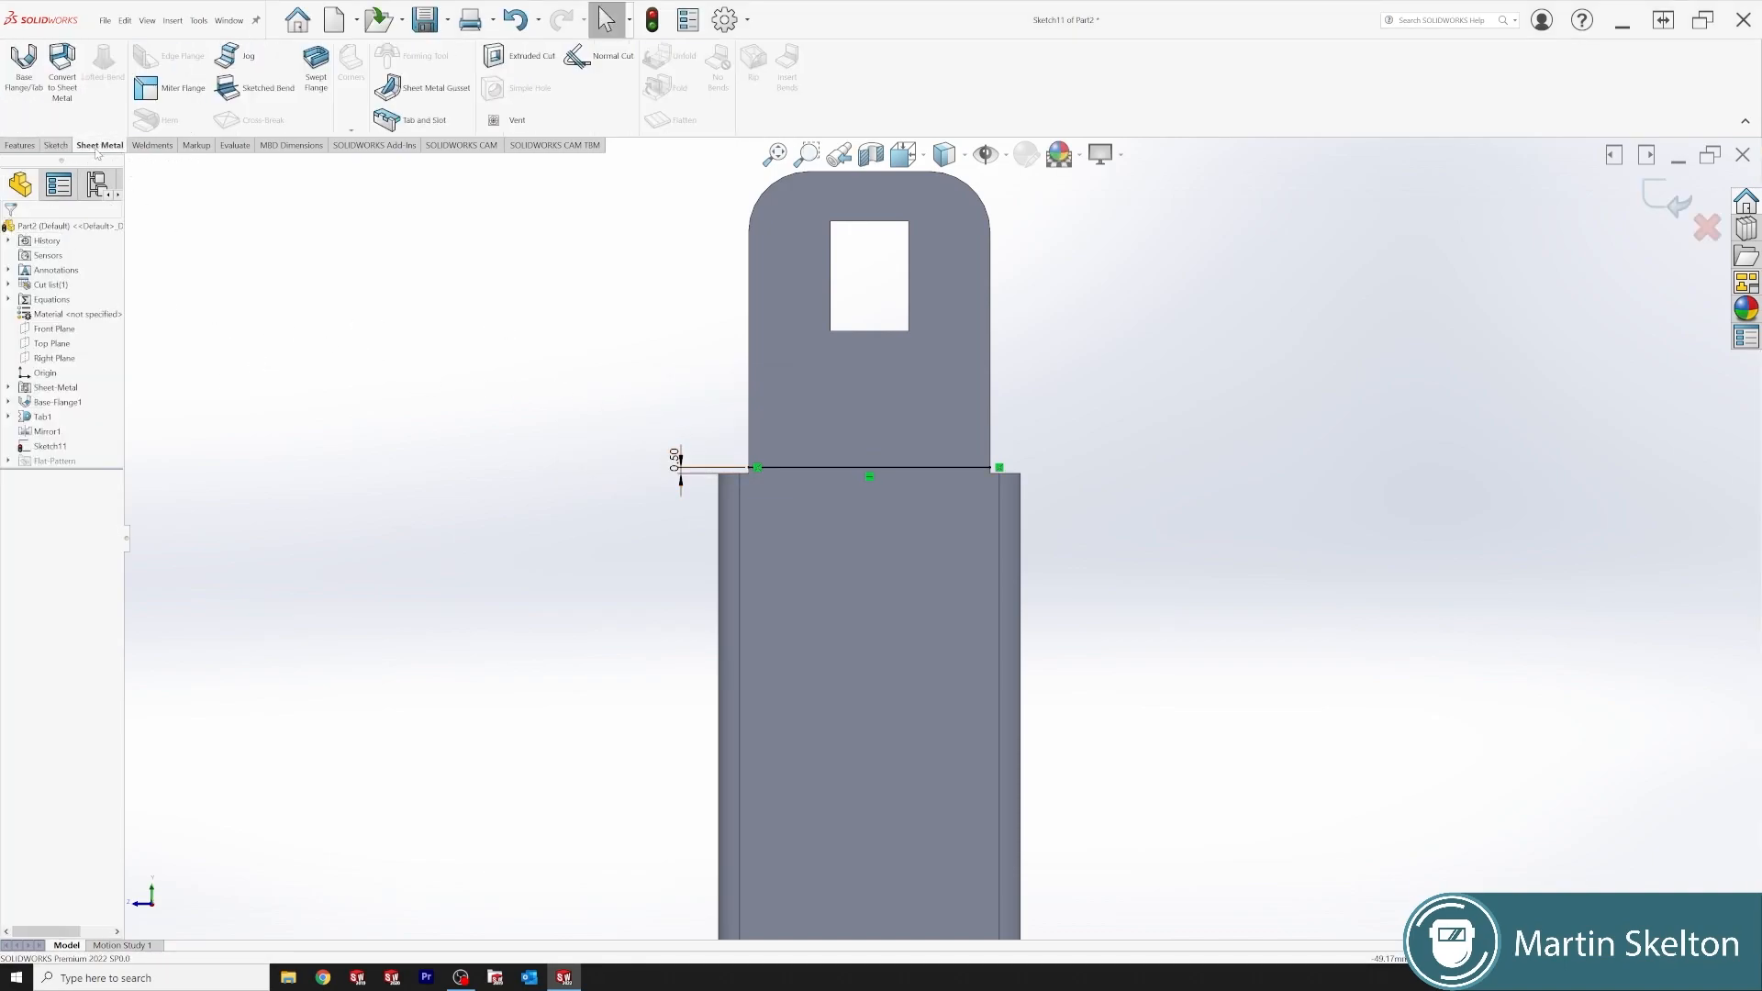
click(261, 67)
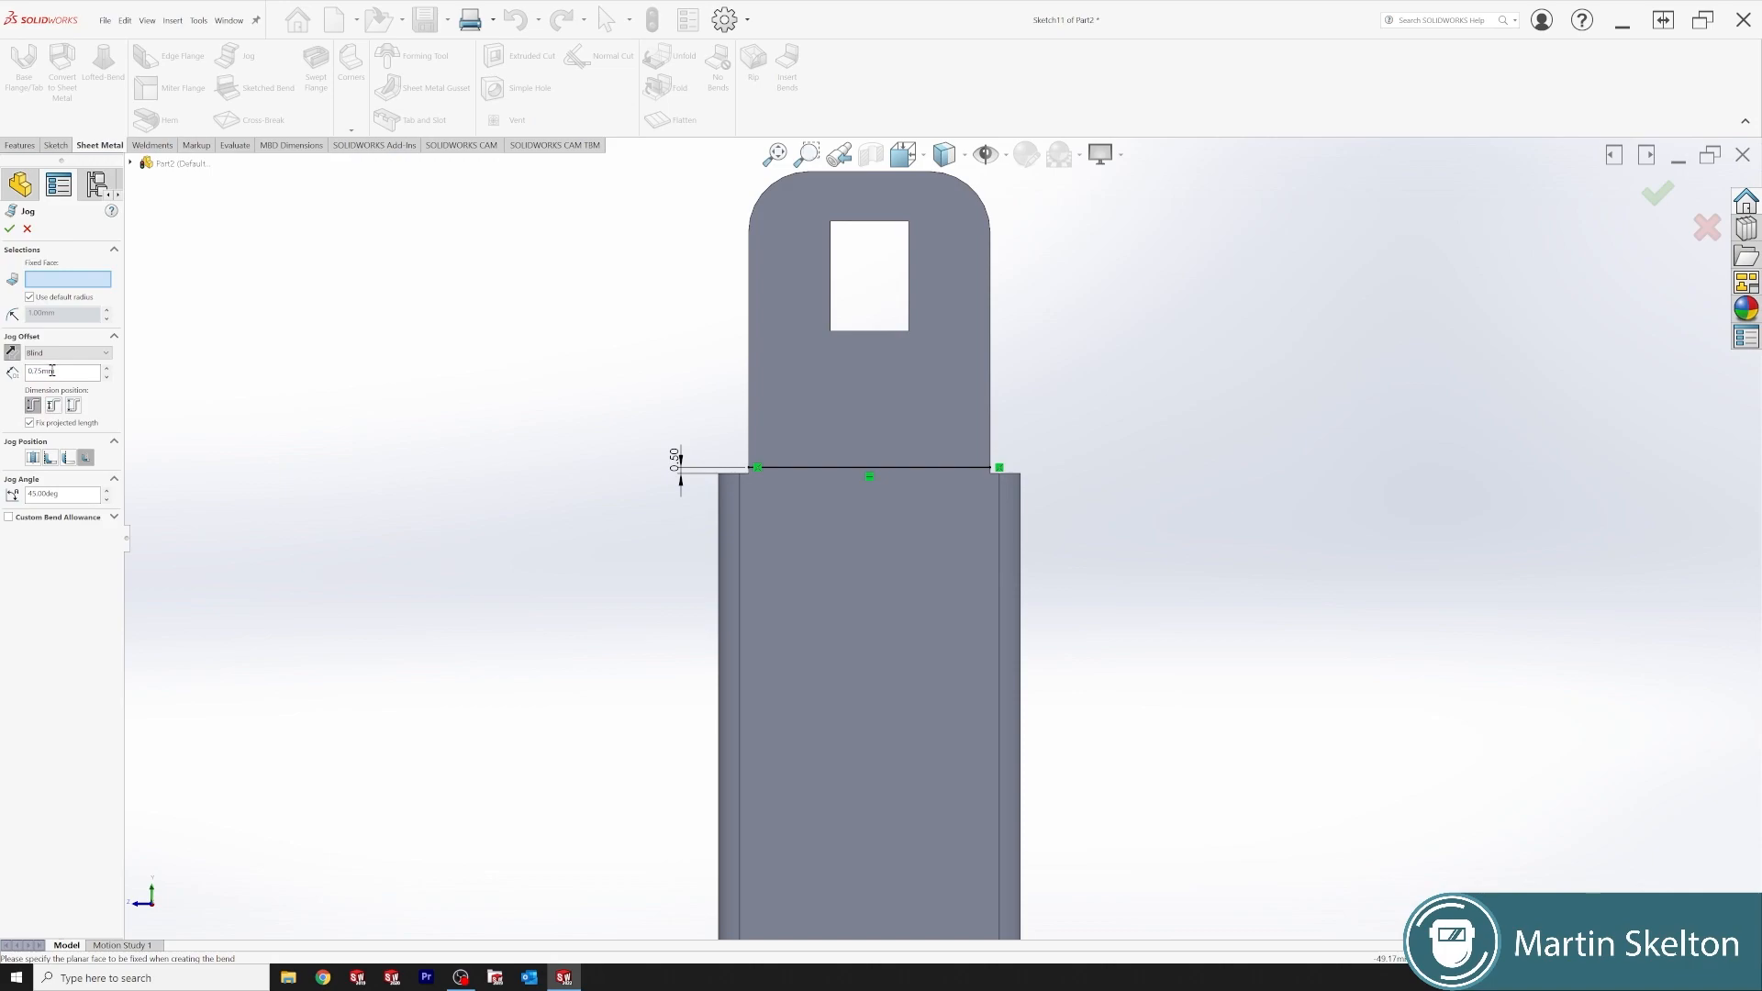
click(30, 298)
- Choose the side wall's outer face below the bend line as the jog's fixed face
middle_drag(874, 480, 697, 499)
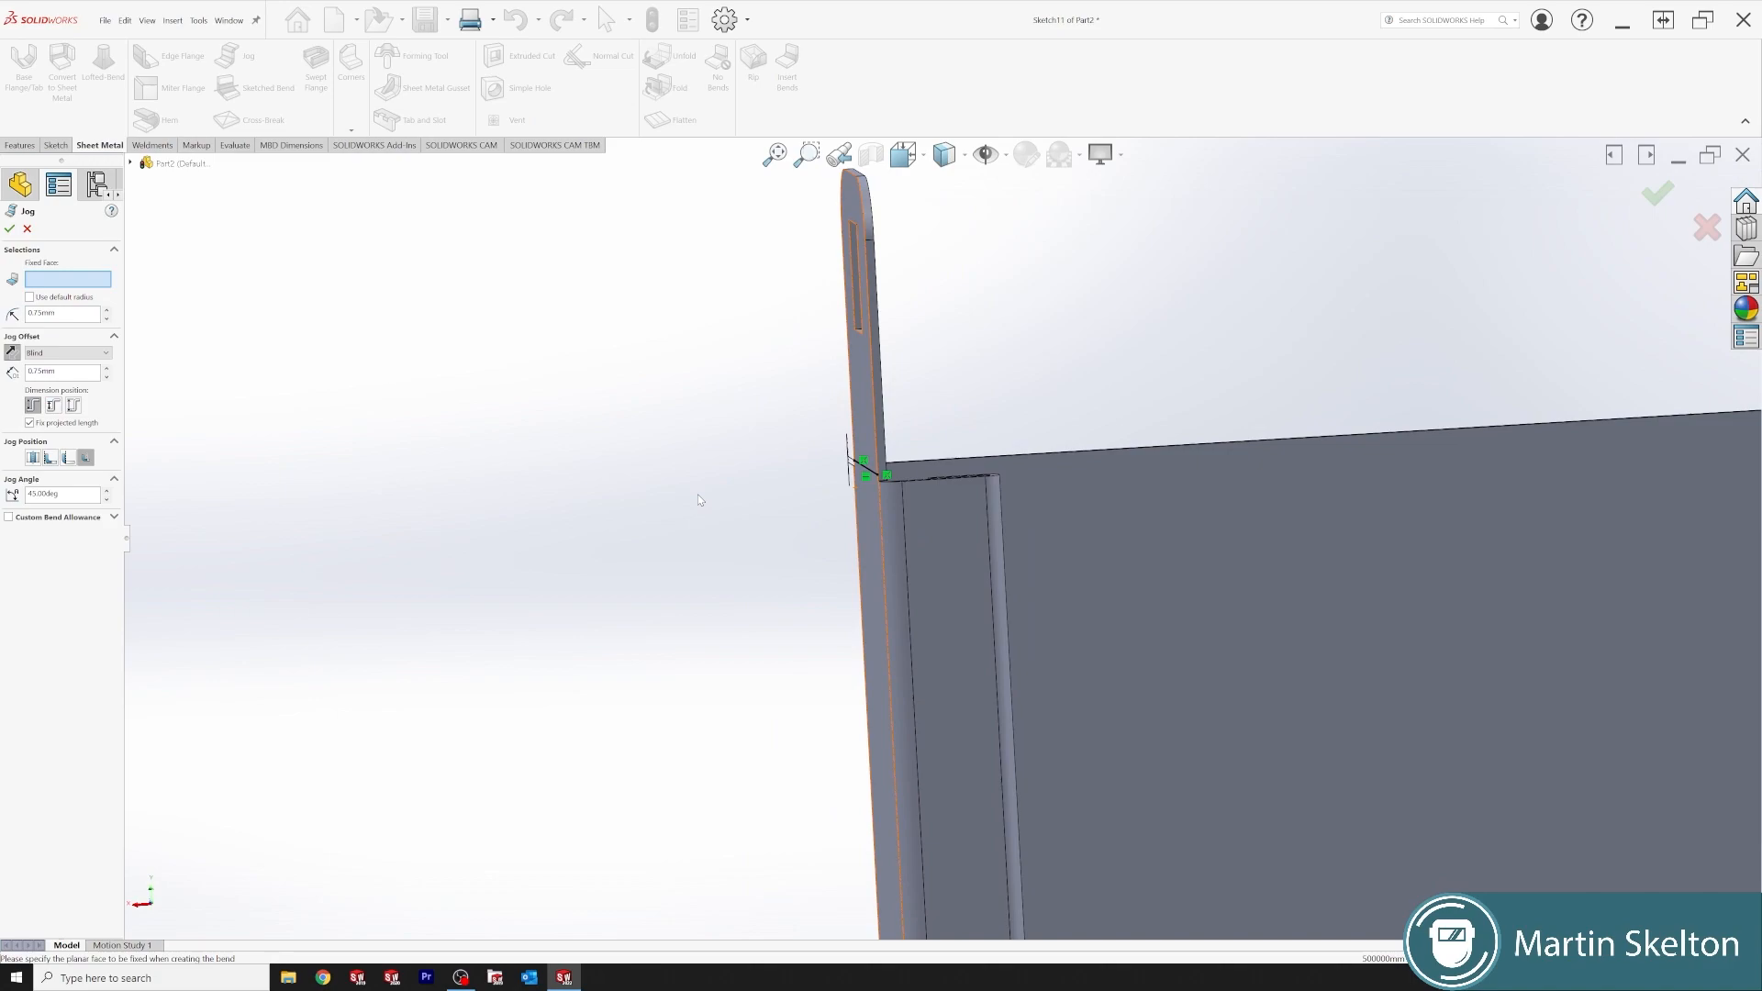
scroll(920, 482, down, 5)
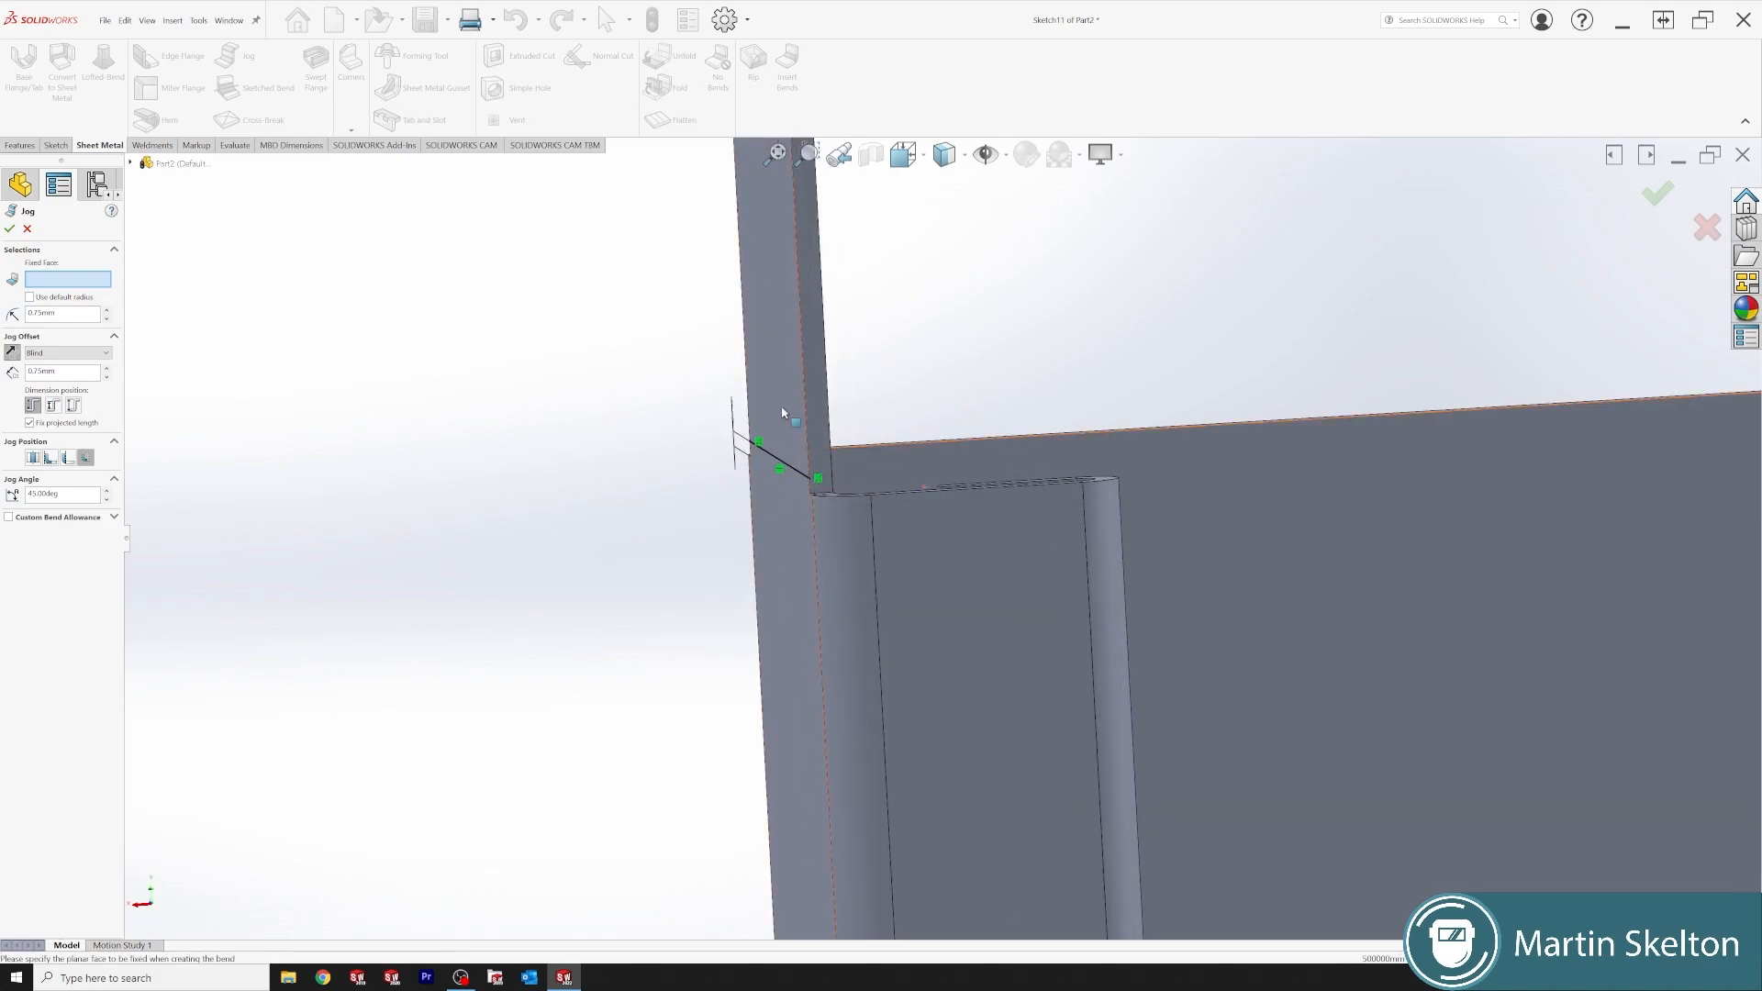
scroll(928, 431, up, 4)
scroll(927, 432, up, 6)
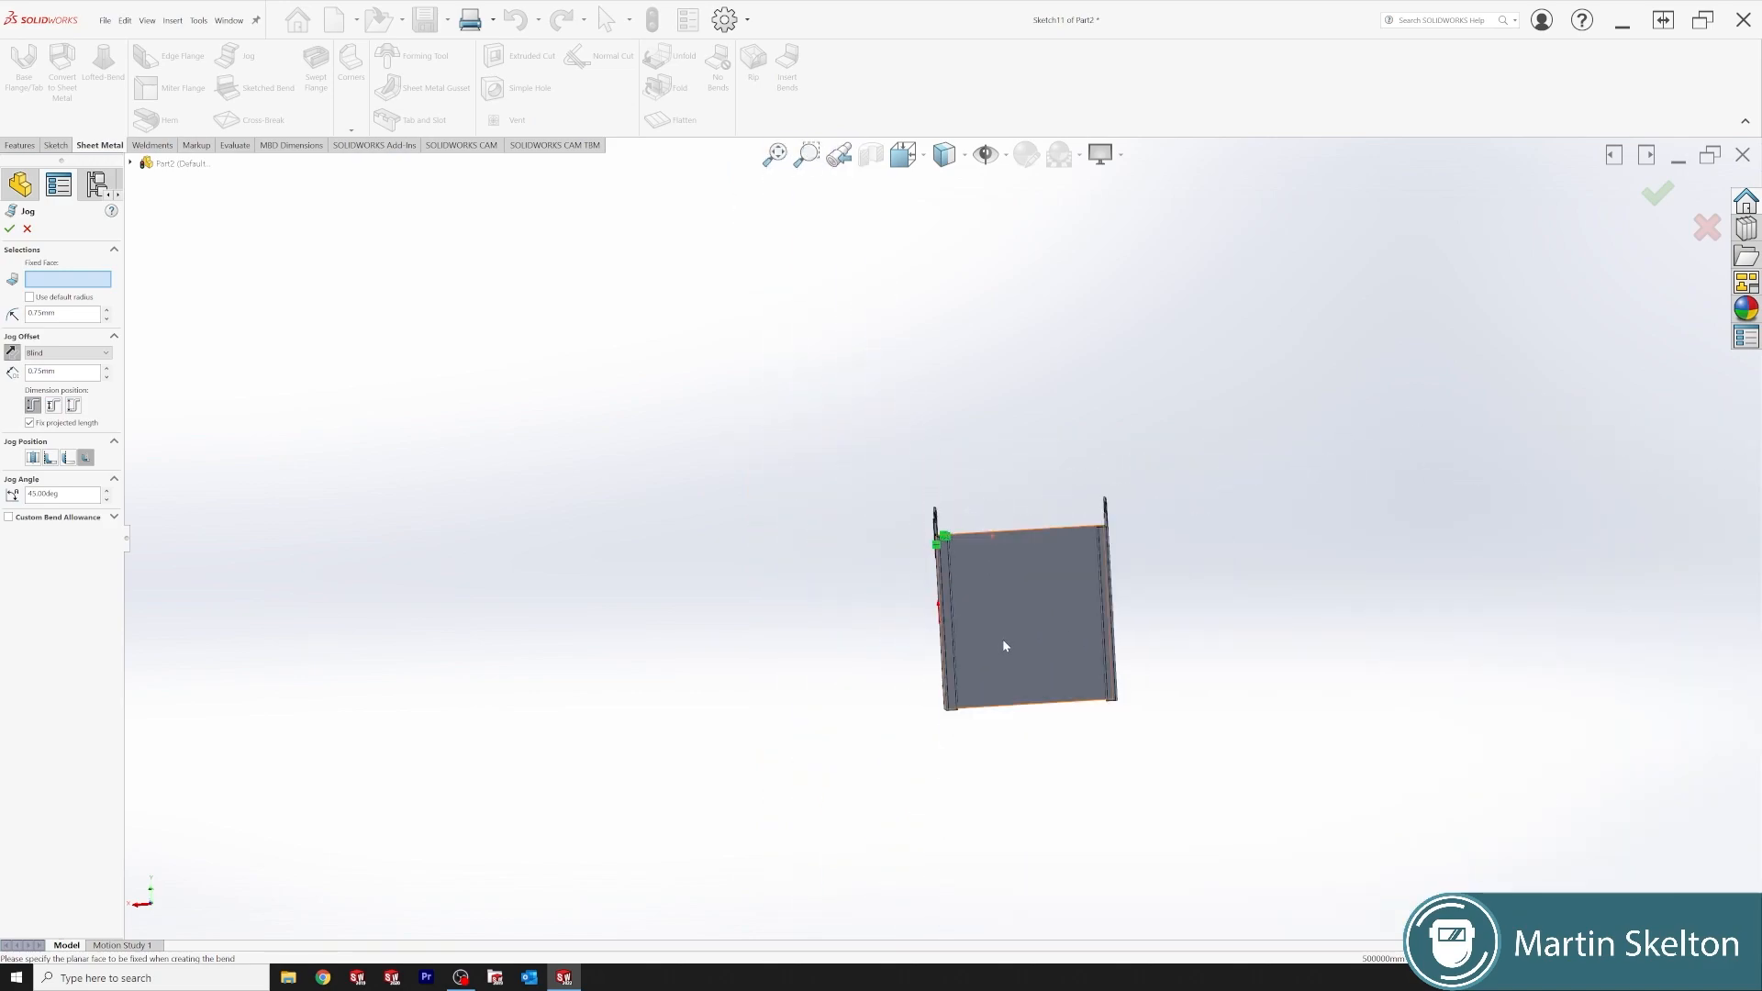
scroll(908, 496, down, 6)
mouse_move(897, 487)
middle_down()
mouse_move(801, 540)
mouse_move(877, 517)
middle_up()
click(821, 530)
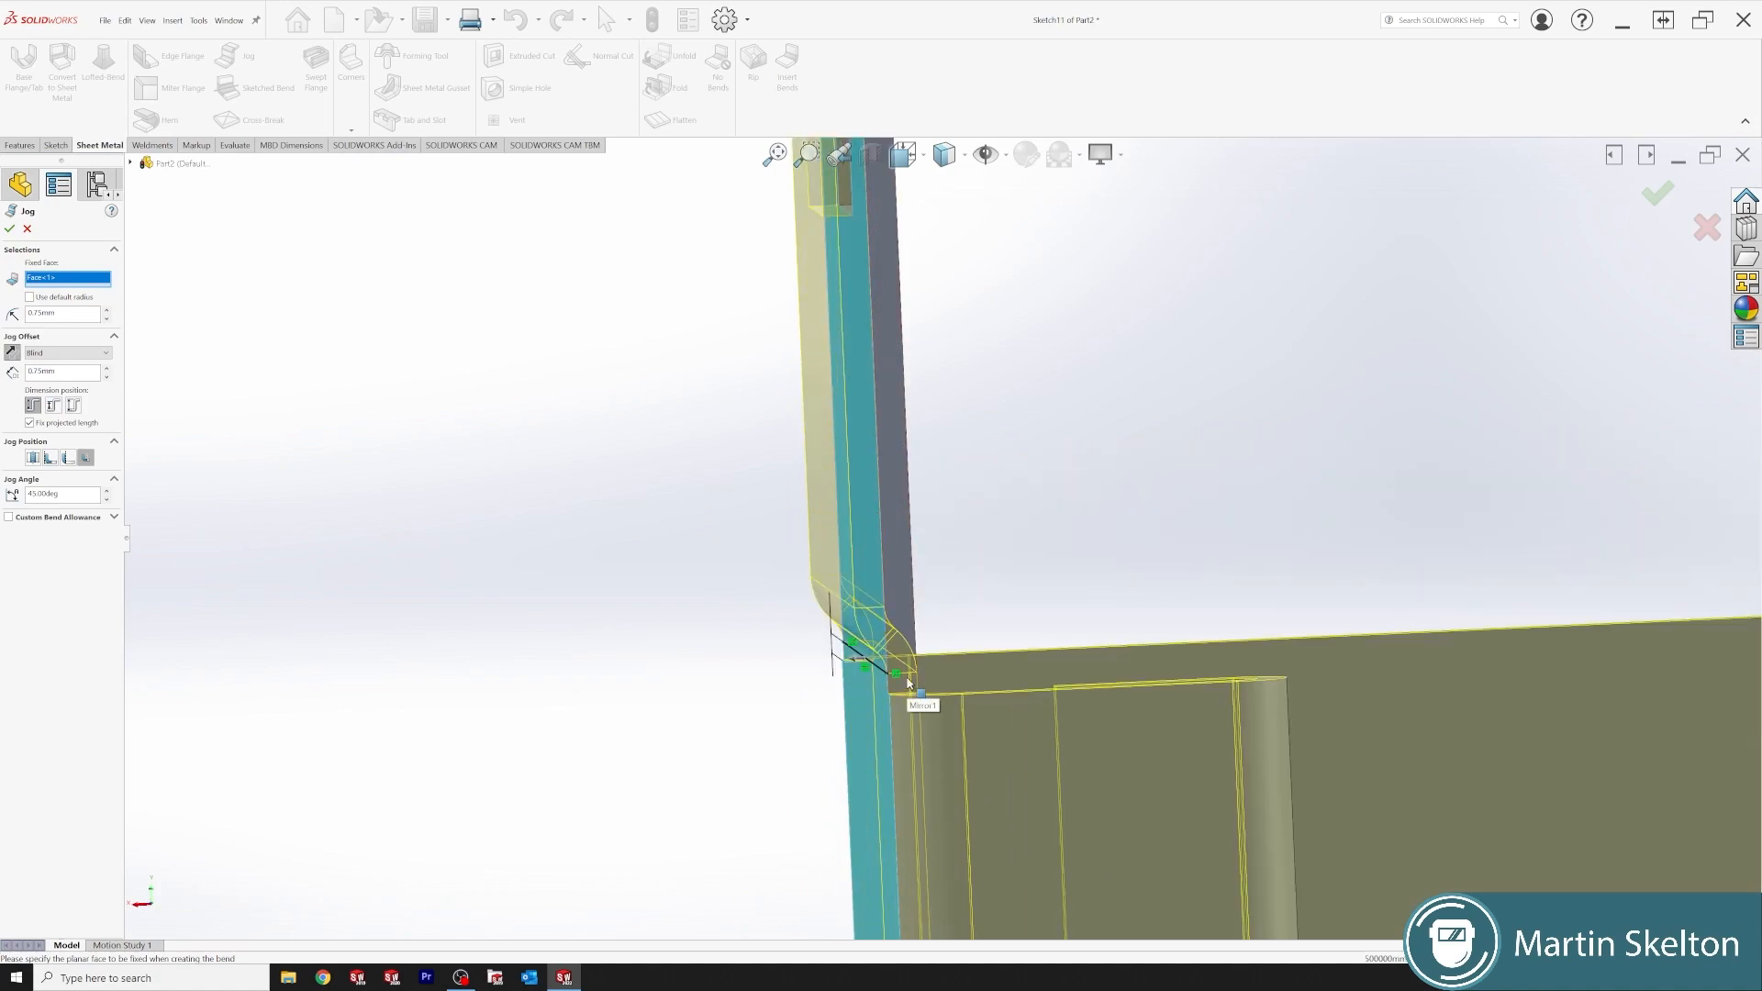
- Reverse the jog offset direction so that the tab steps inward, toward the inside of the channel
middle_drag(889, 630, 913, 599)
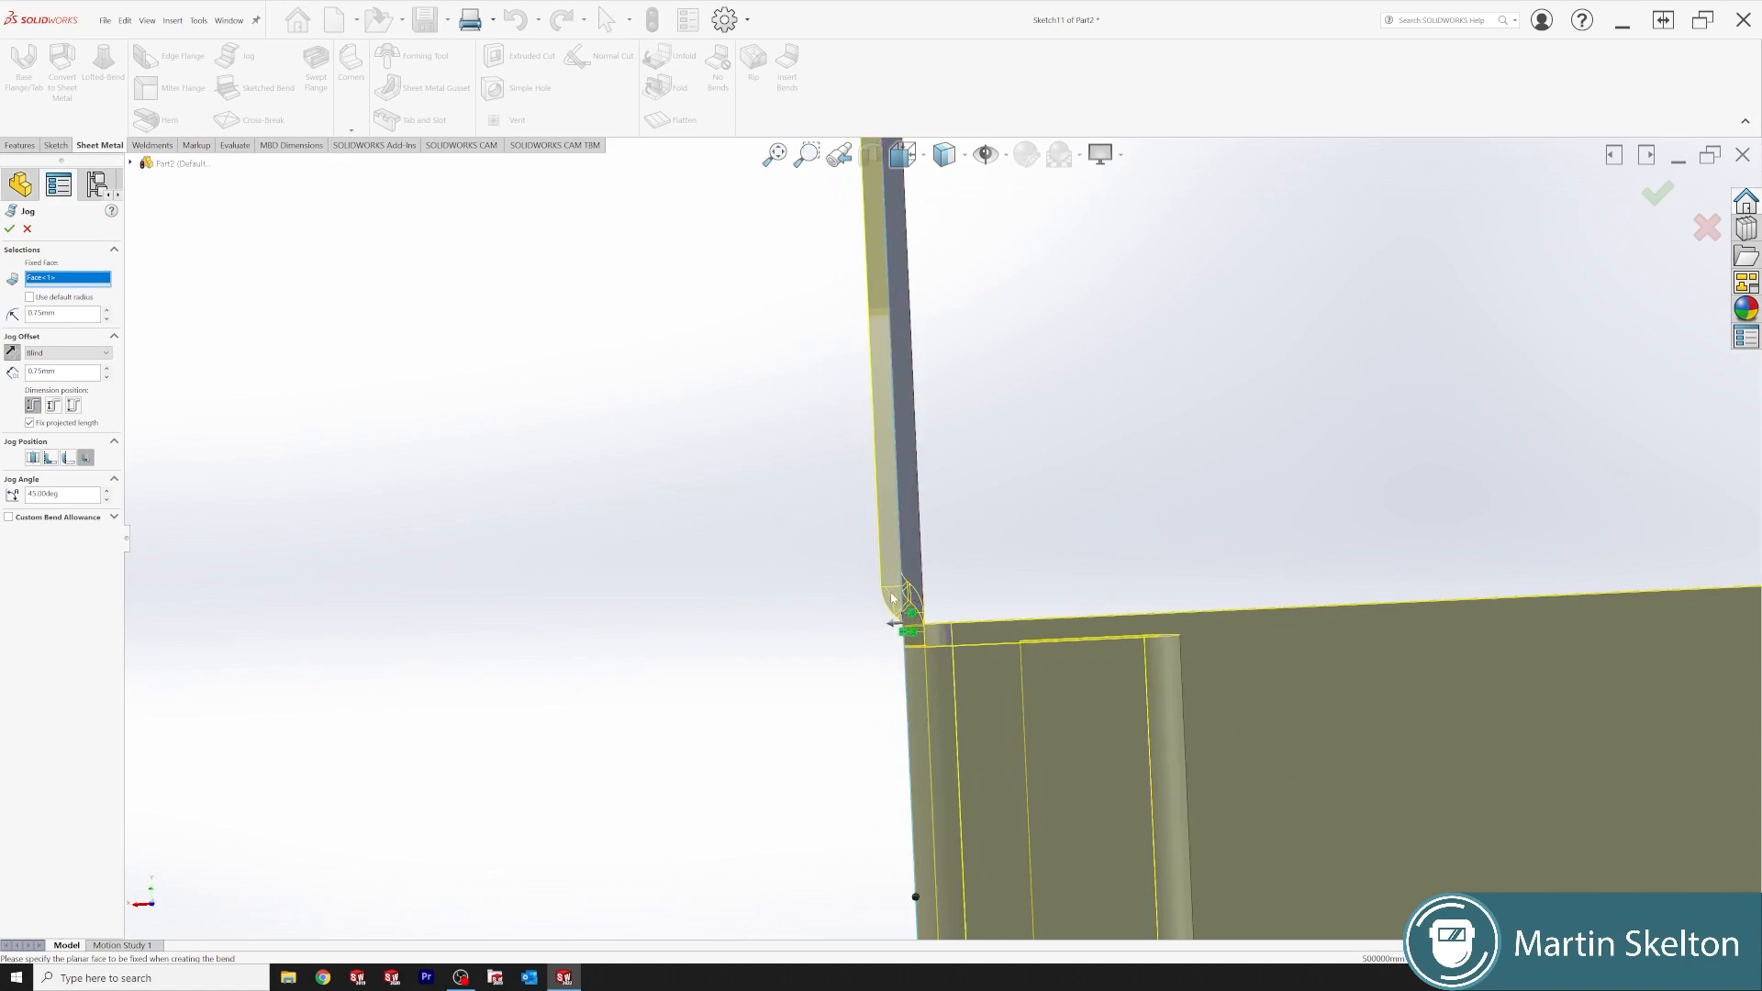
scroll(909, 595, up, 3)
scroll(913, 592, up, 6)
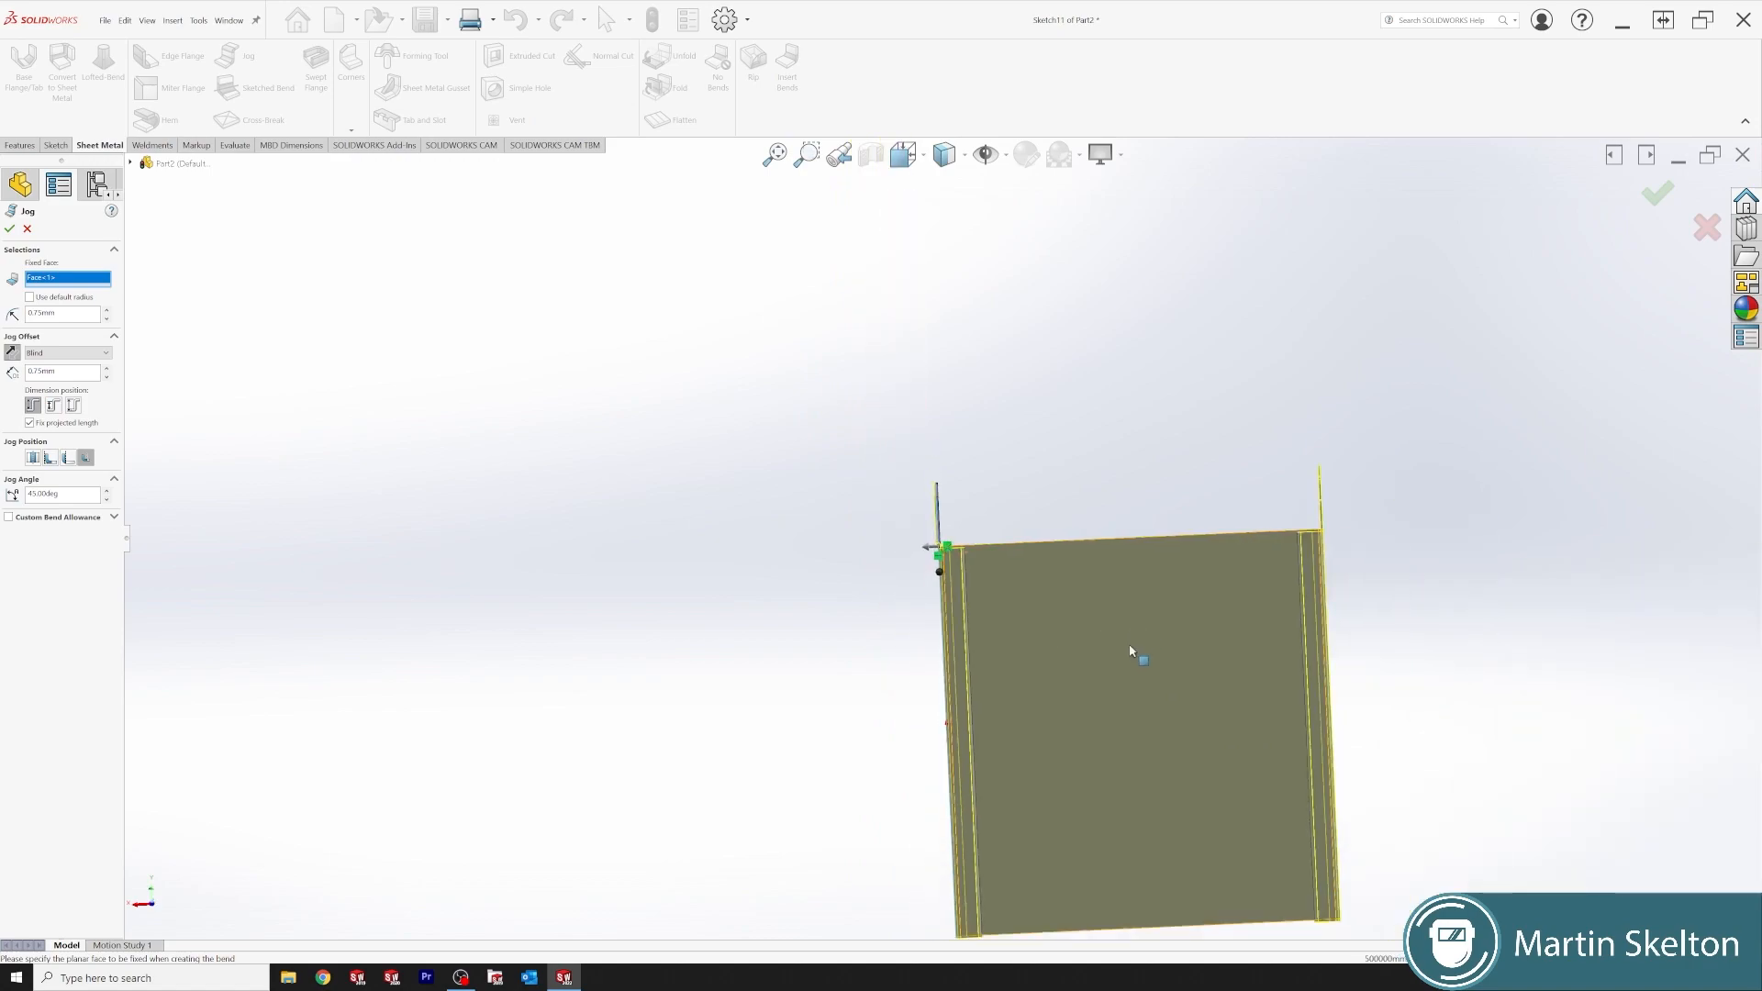
middle_drag(1136, 649, 1267, 621)
scroll(936, 564, down, 4)
middle_drag(901, 522, 977, 473)
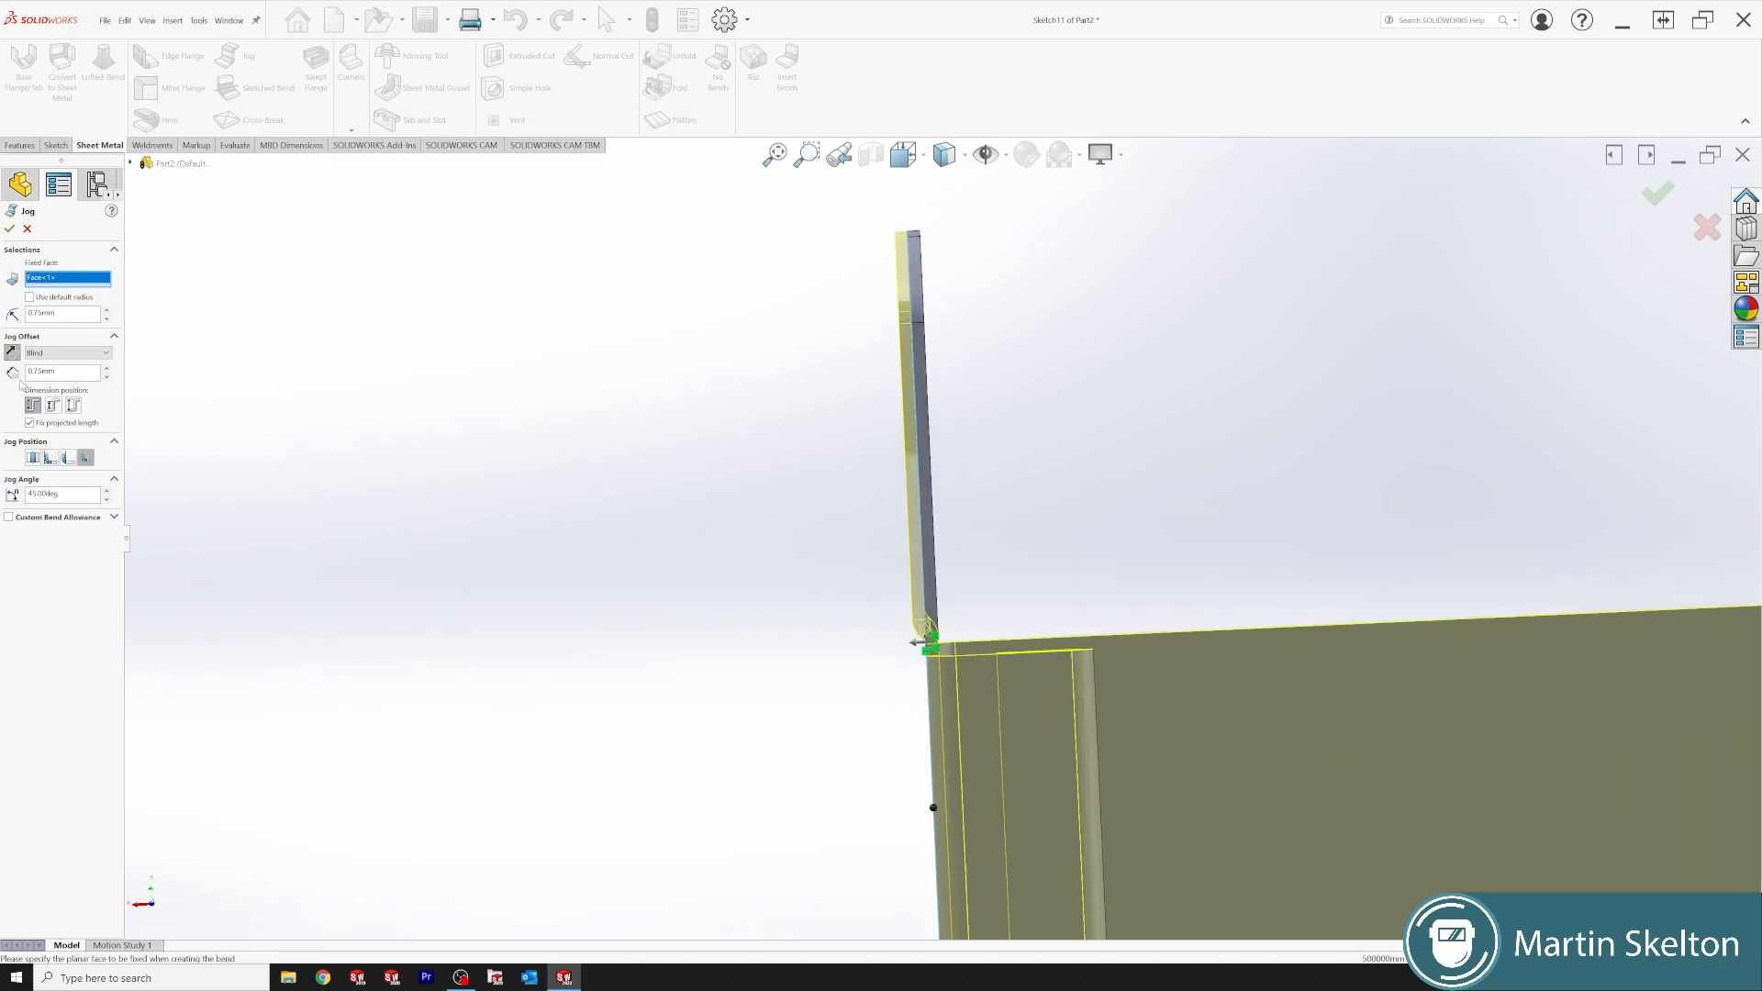
middle_drag(826, 415, 845, 414)
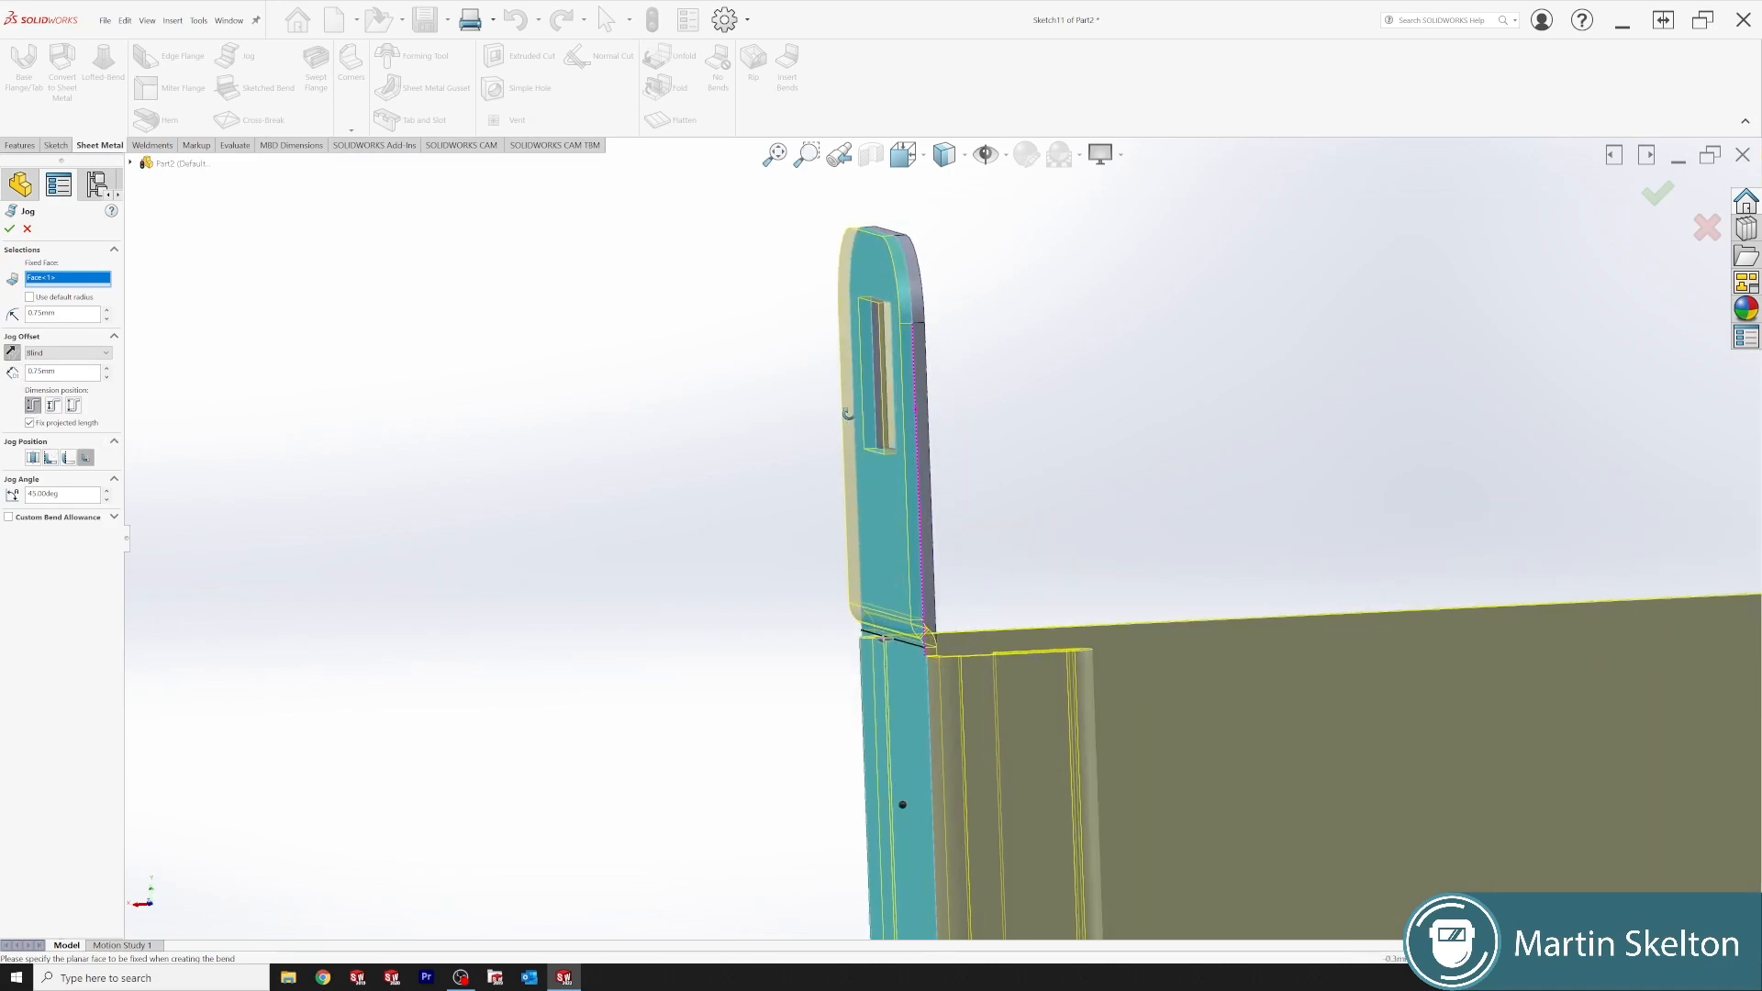
scroll(933, 643, down, 2)
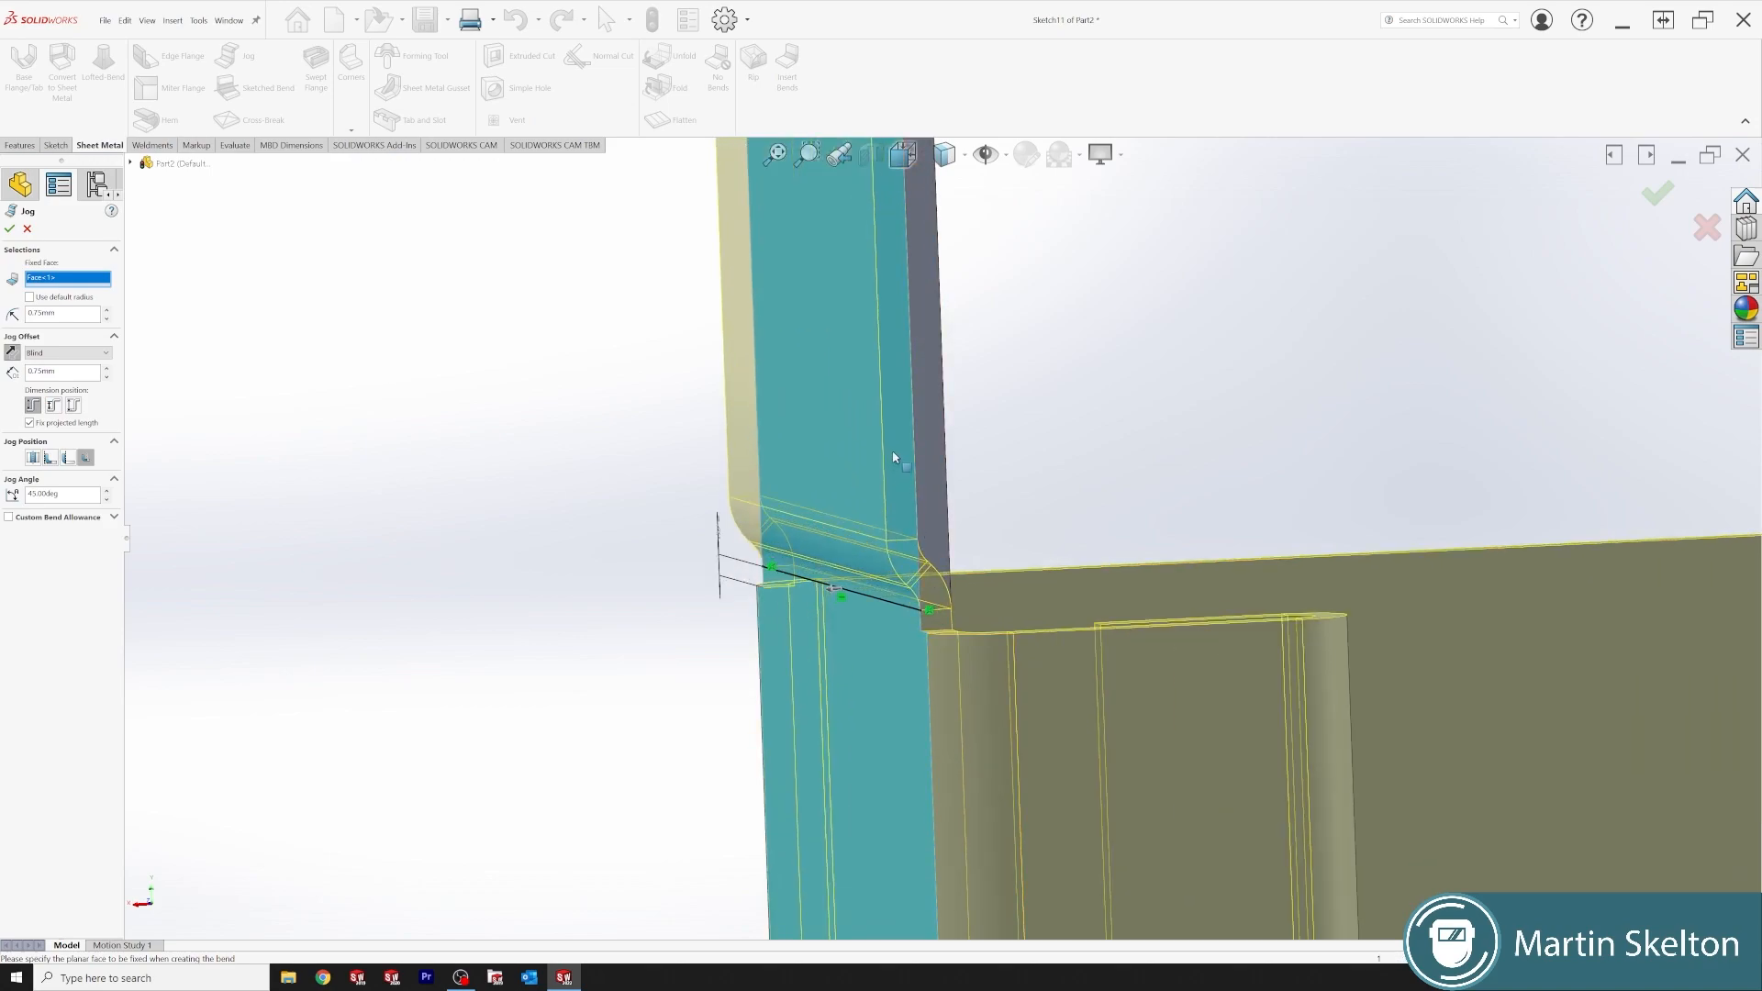
click(12, 353)
middle_drag(841, 500, 807, 478)
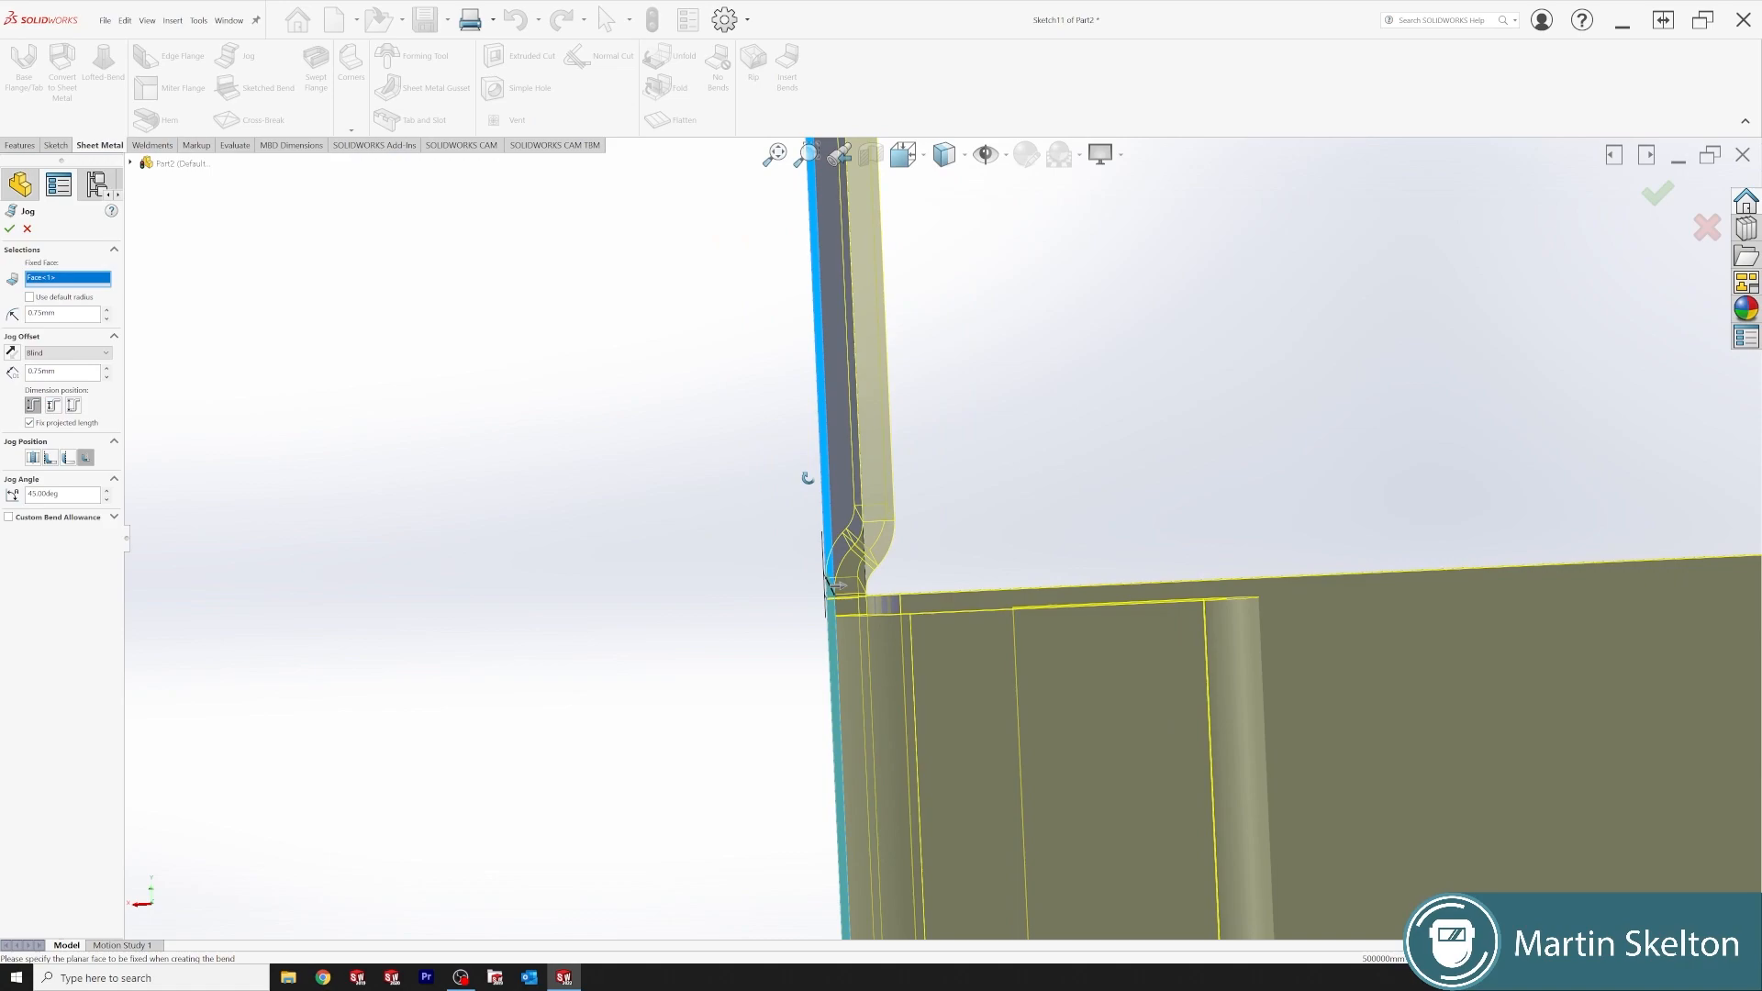
- Finish the inward jog on the first side wall's tab and bring both tabs into view
scroll(920, 449, up, 3)
click(9, 228)
middle_drag(895, 454, 1270, 542)
scroll(1082, 479, up, 3)
scroll(1093, 526, down, 4)
click(1065, 532)
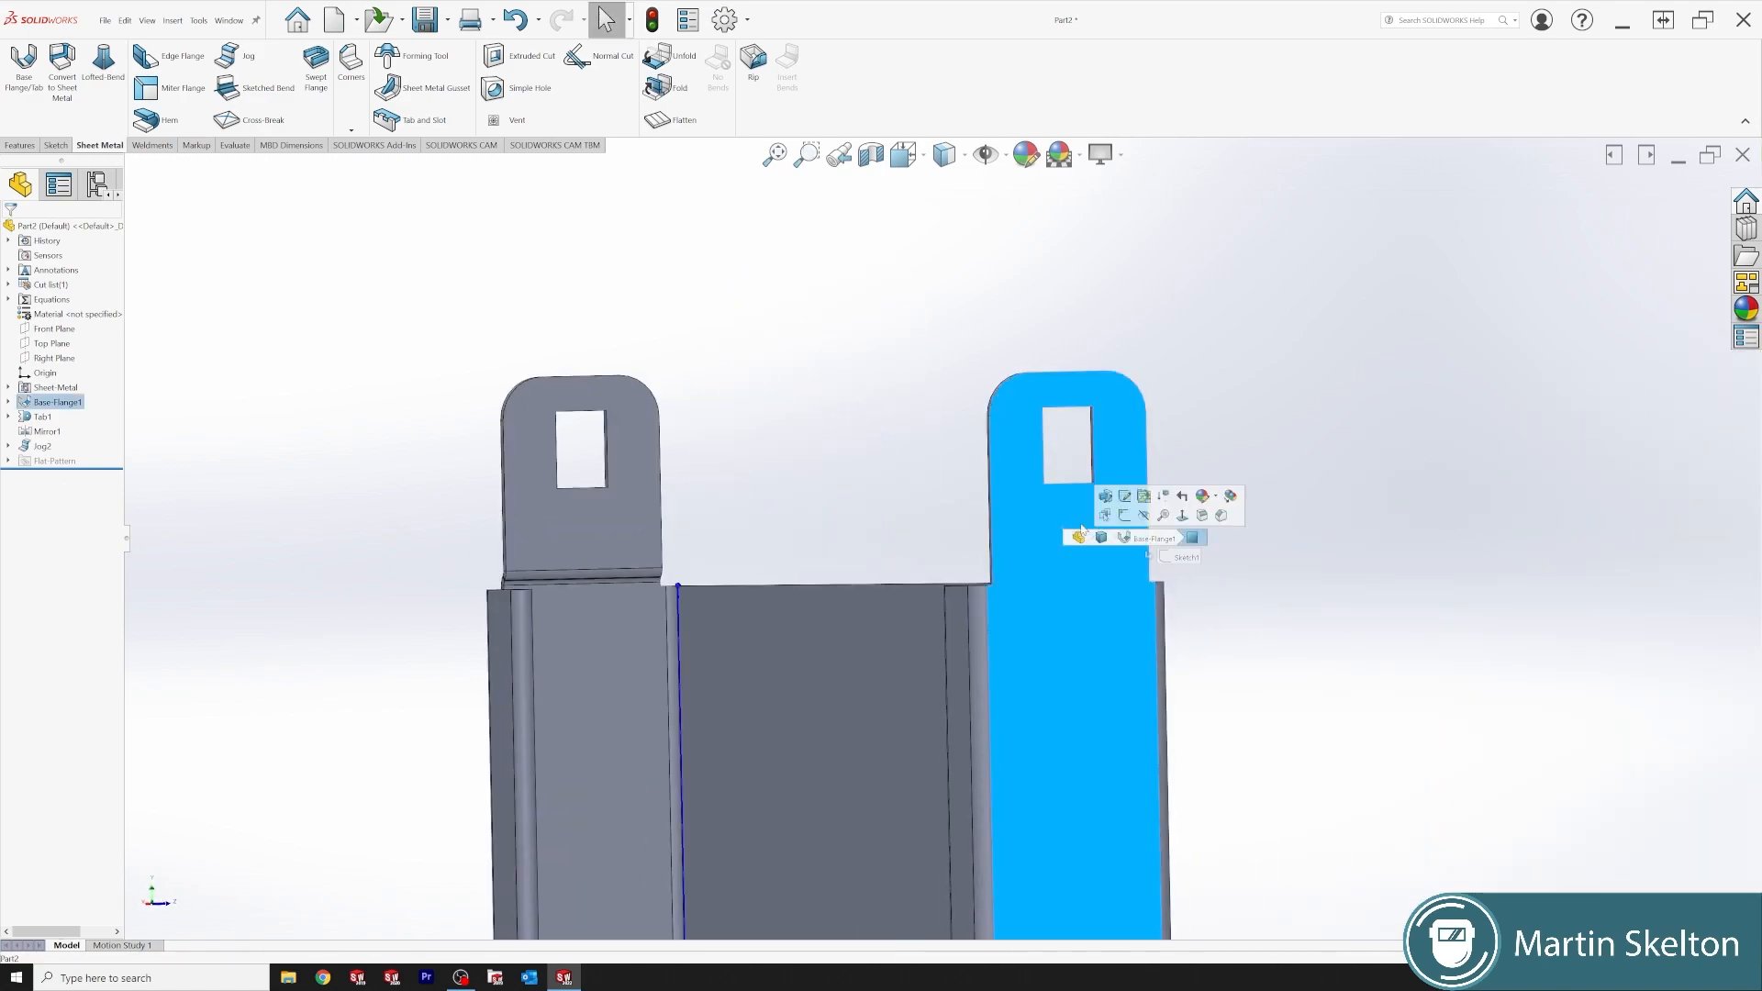
click(1182, 515)
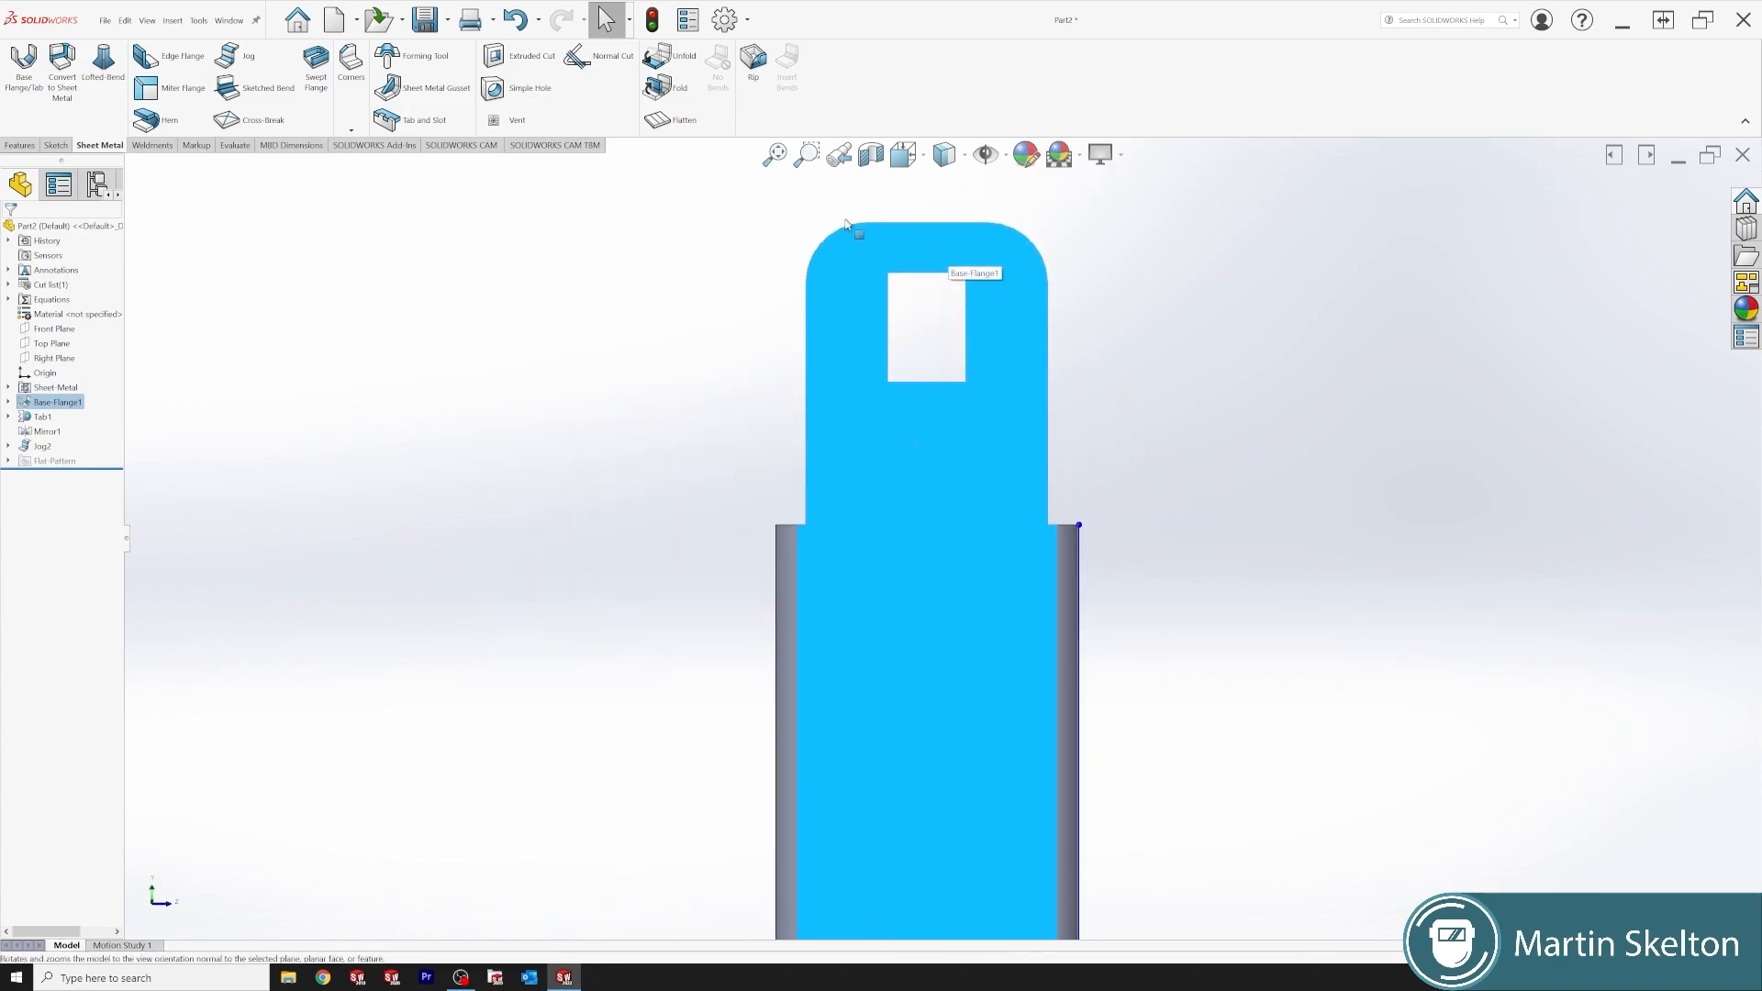
middle_drag(820, 419, 835, 414)
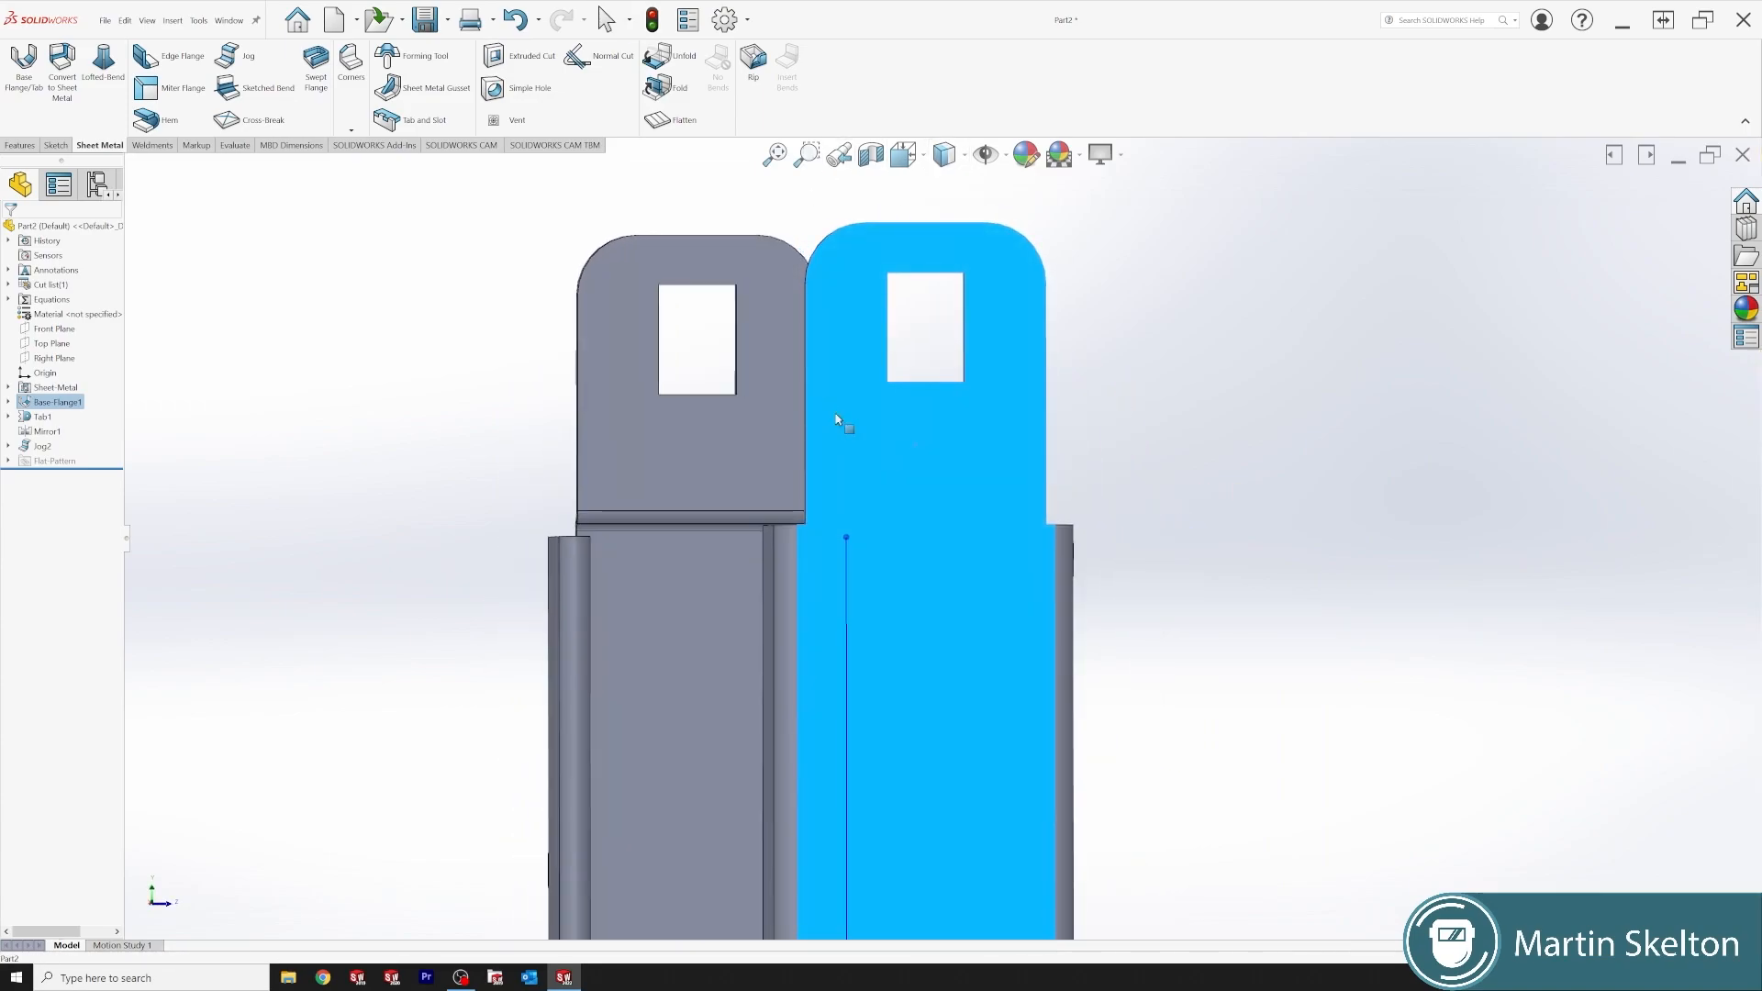
scroll(835, 419, up, 3)
click(521, 245)
- Try to mirror the first tab's jog feature about the Right Plane
click(20, 145)
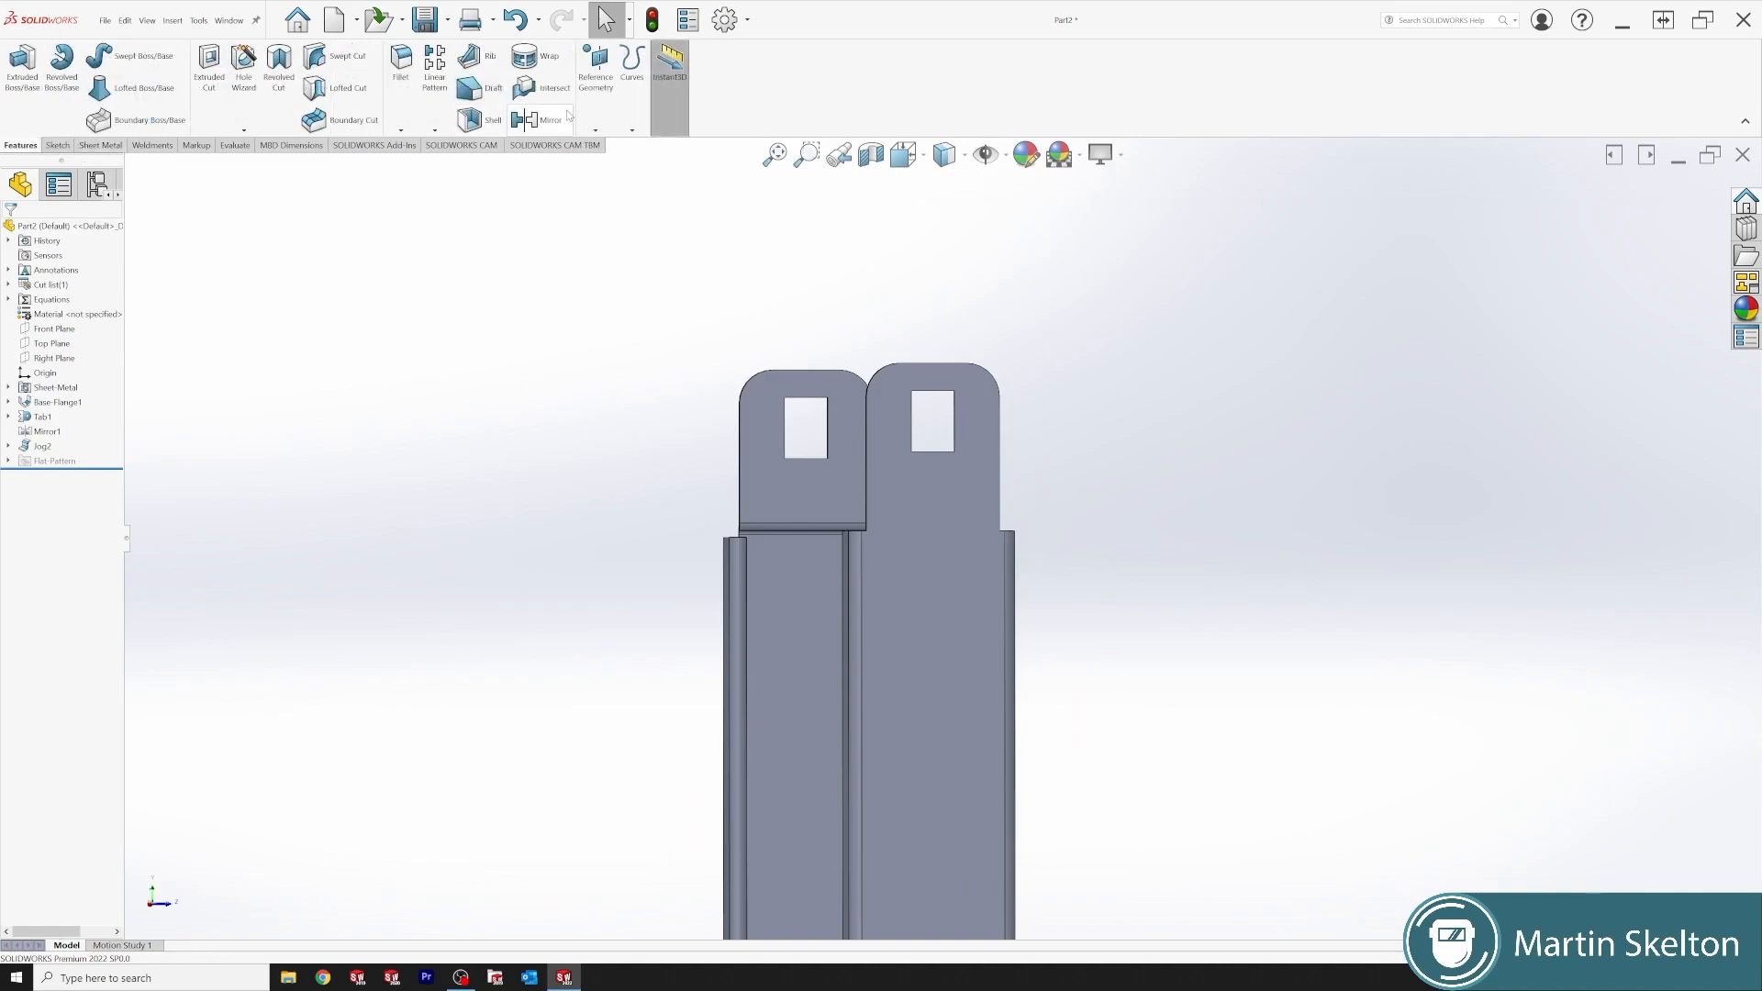
click(541, 119)
click(131, 163)
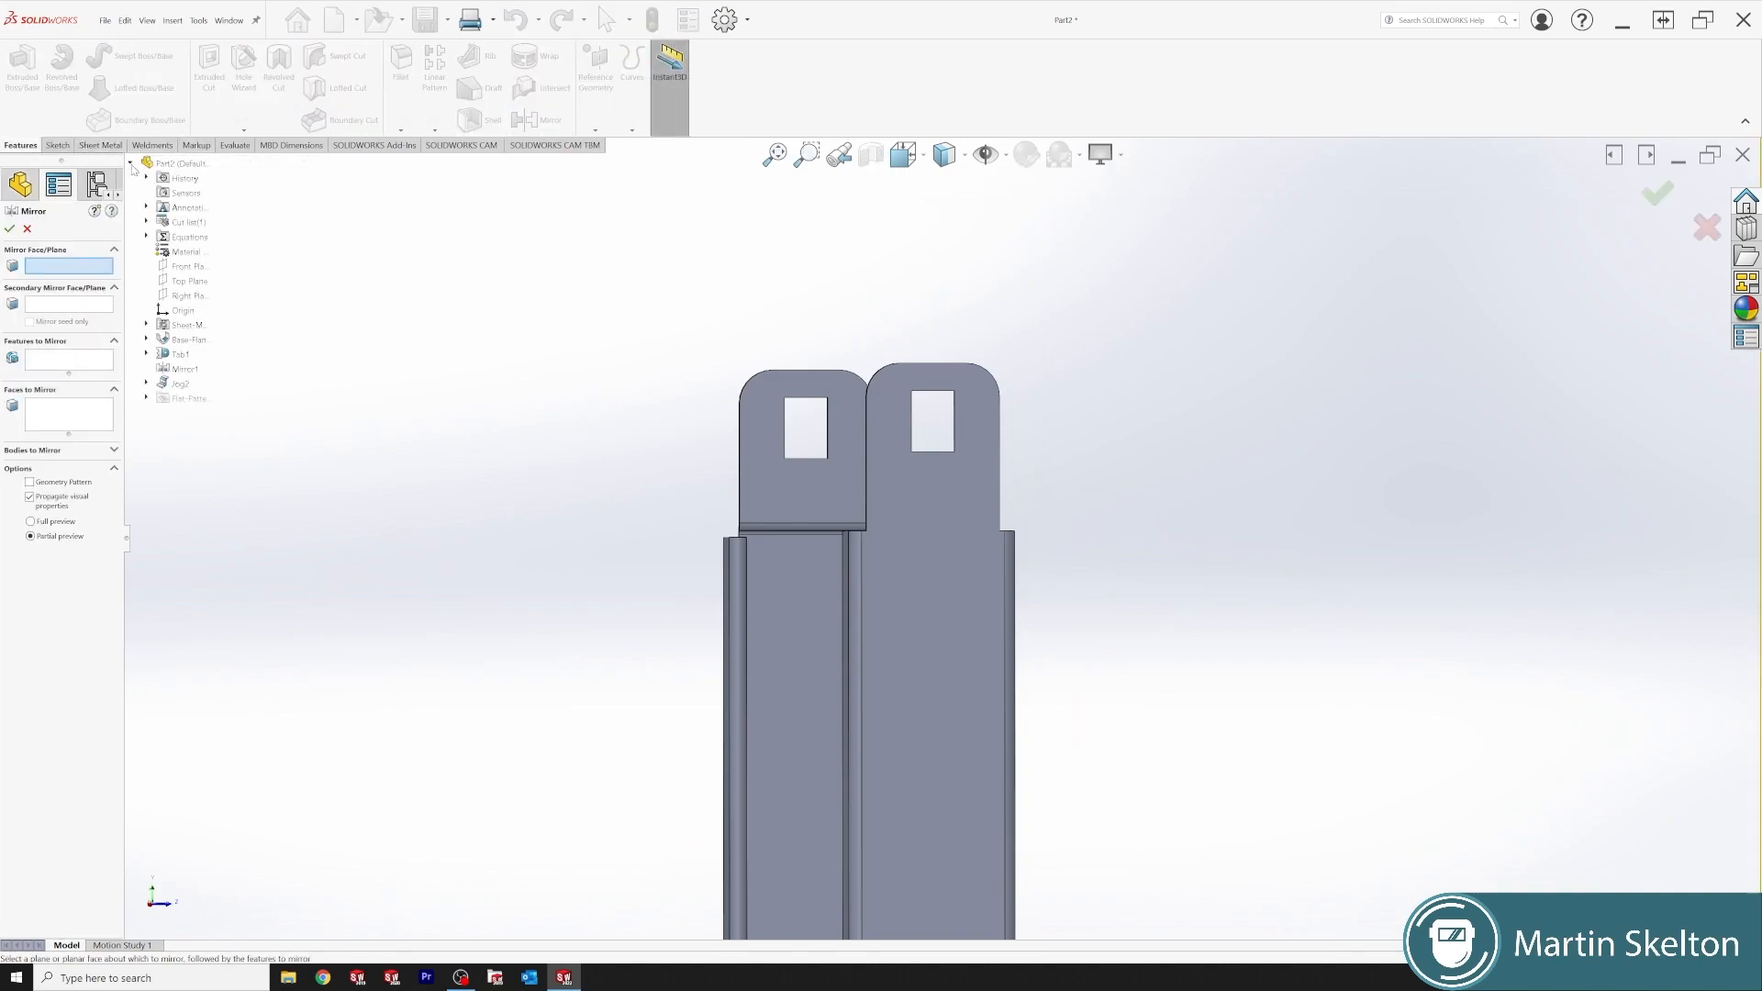
middle_drag(718, 466, 299, 336)
click(188, 296)
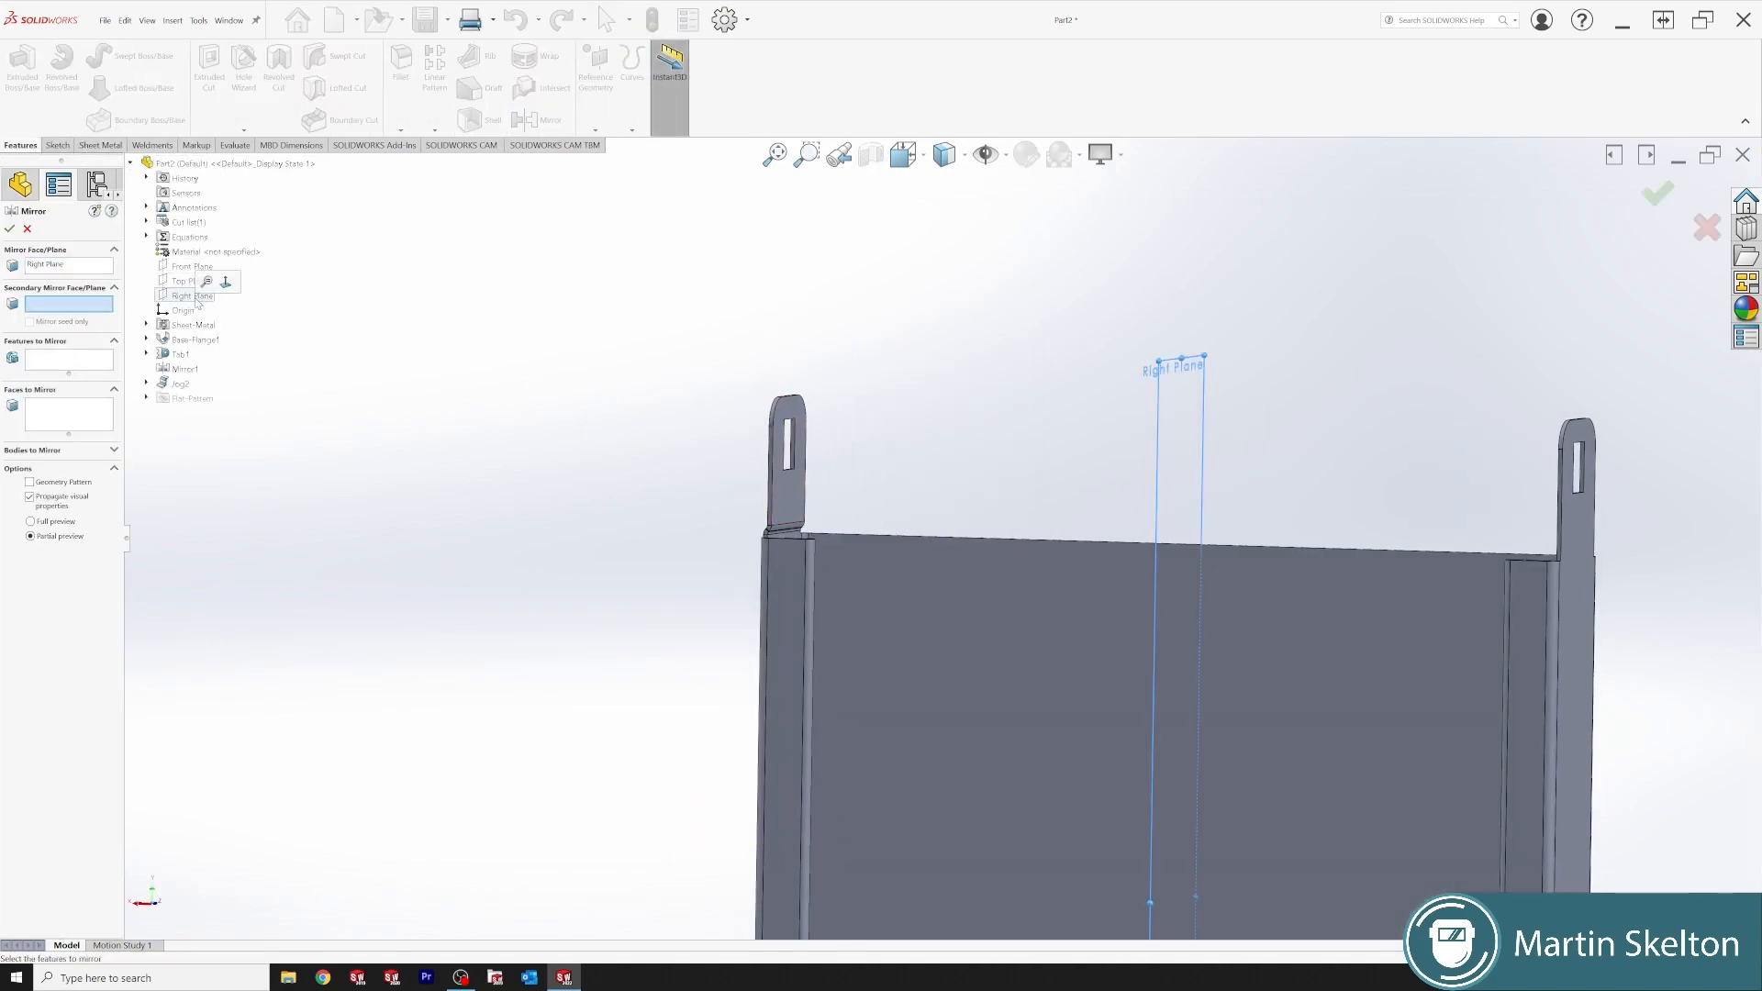
click(69, 360)
click(180, 383)
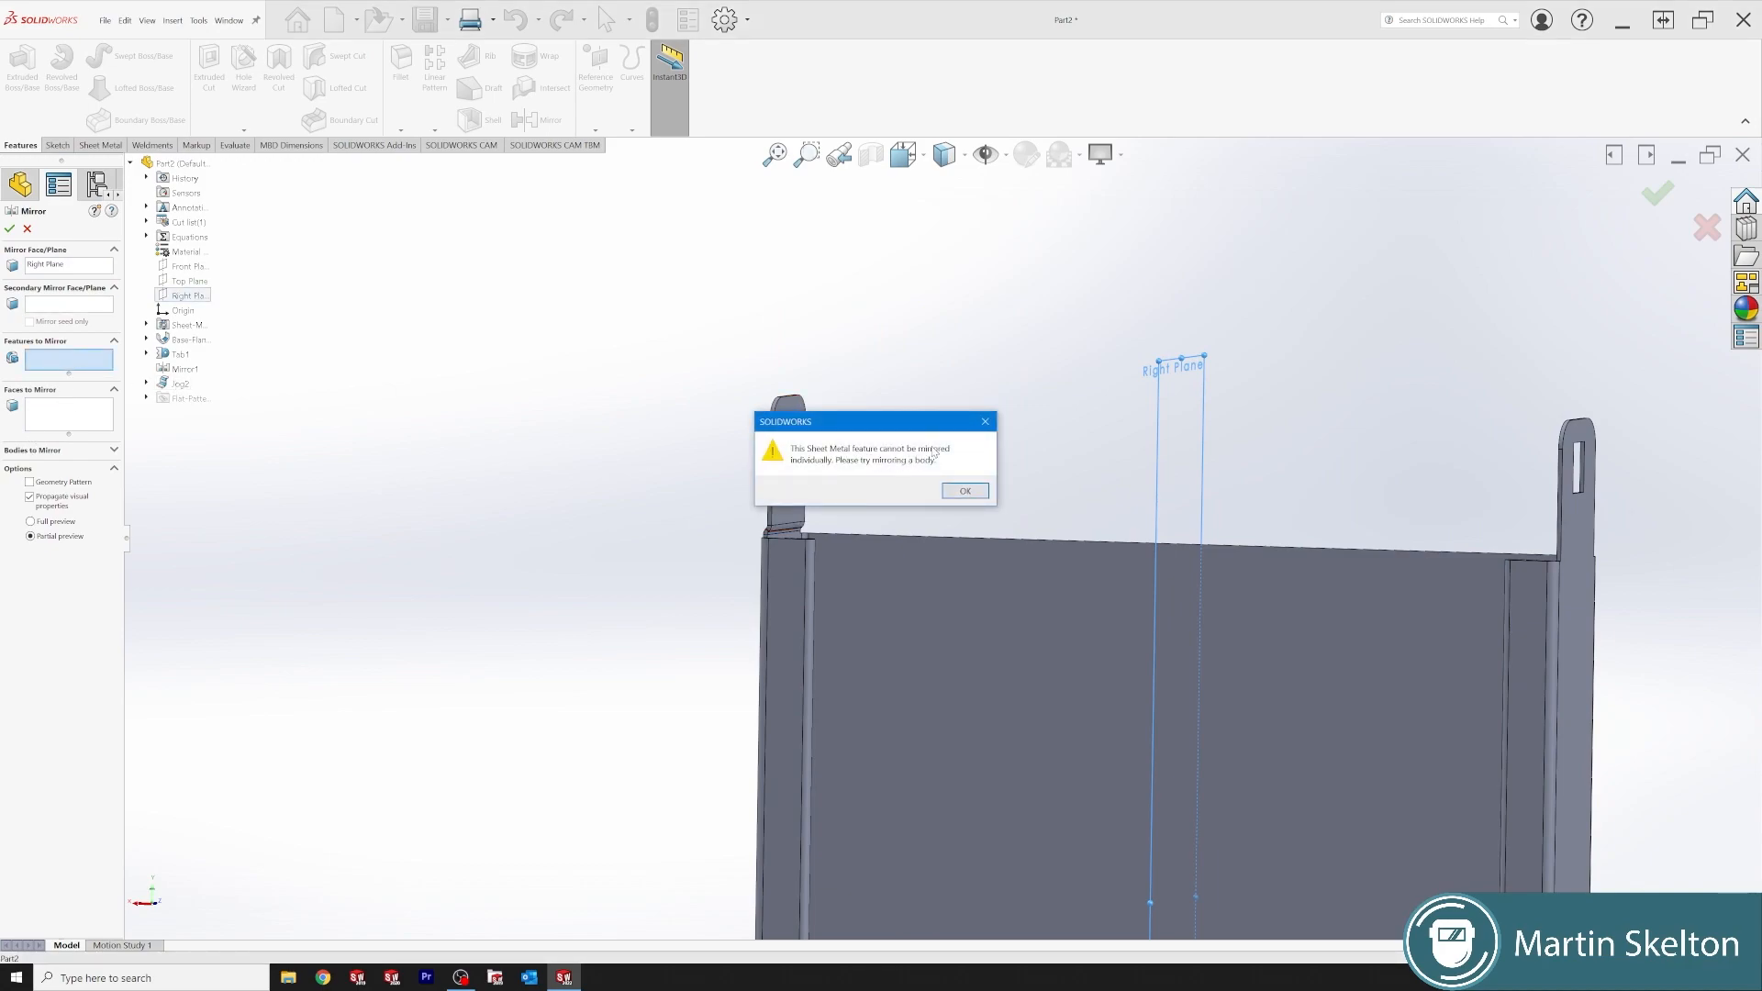
click(985, 422)
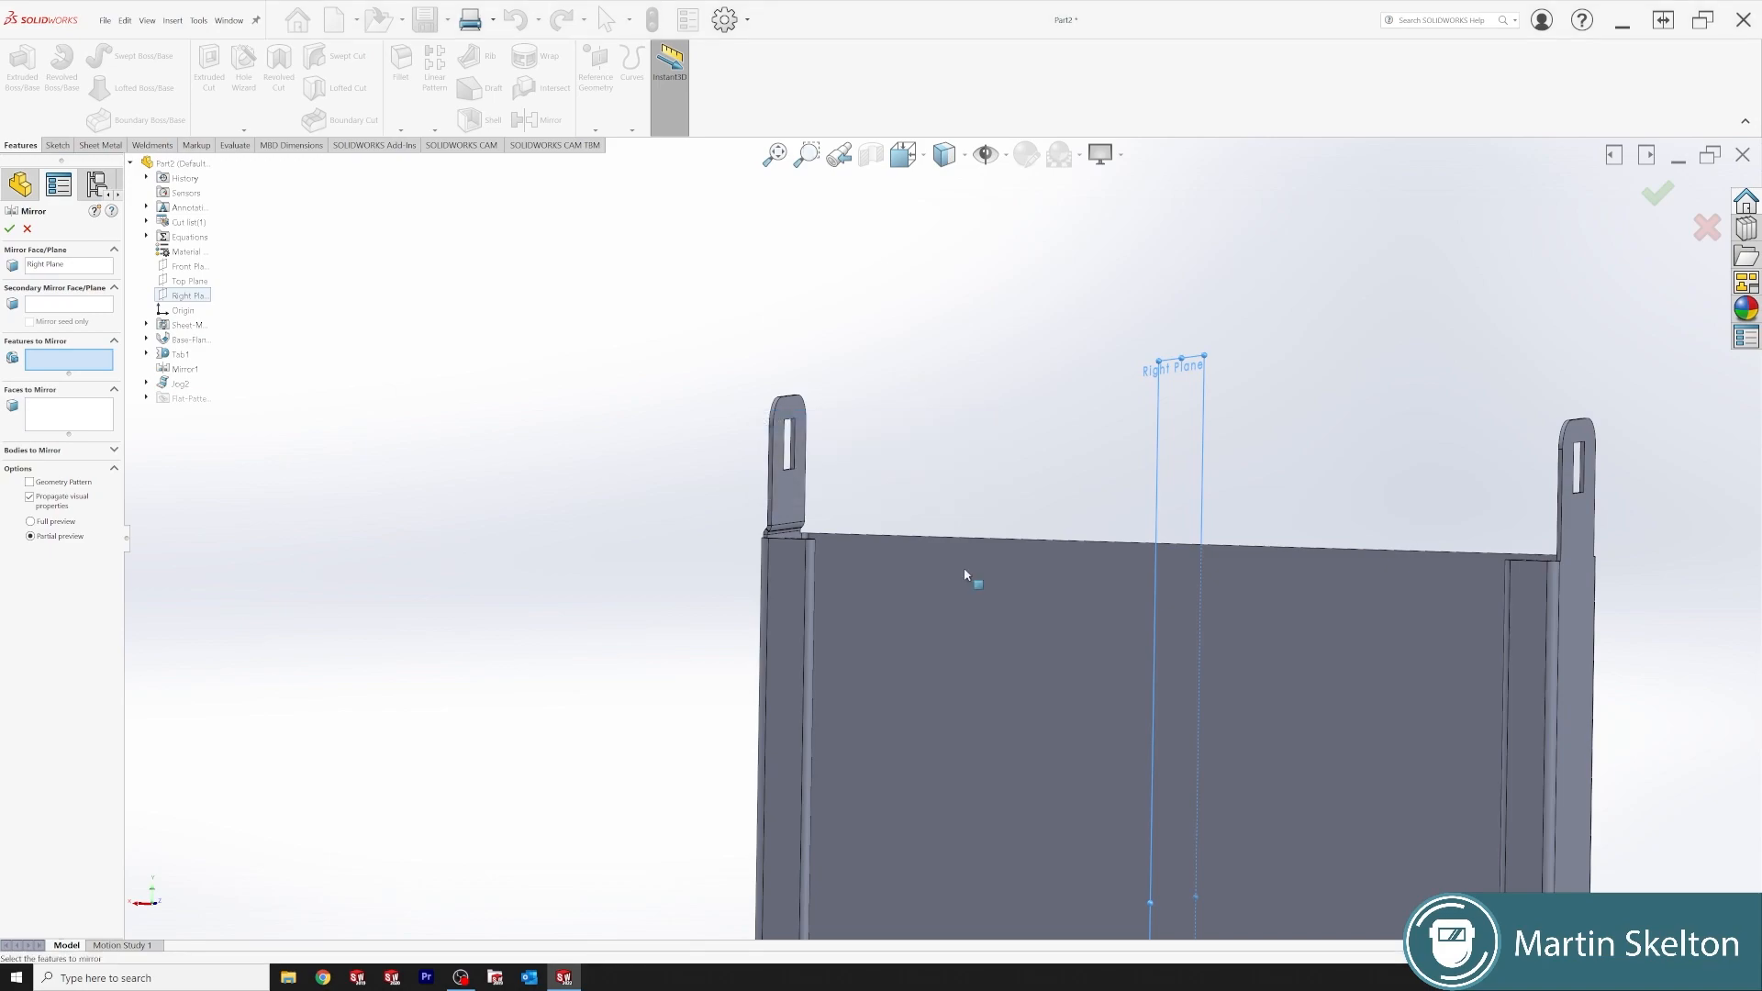
click(28, 229)
- On the opposite side wall's outer face, sketch a horizontal line across the tab's full width, about 9 mm above the wall's top edge
middle_drag(885, 499, 1258, 582)
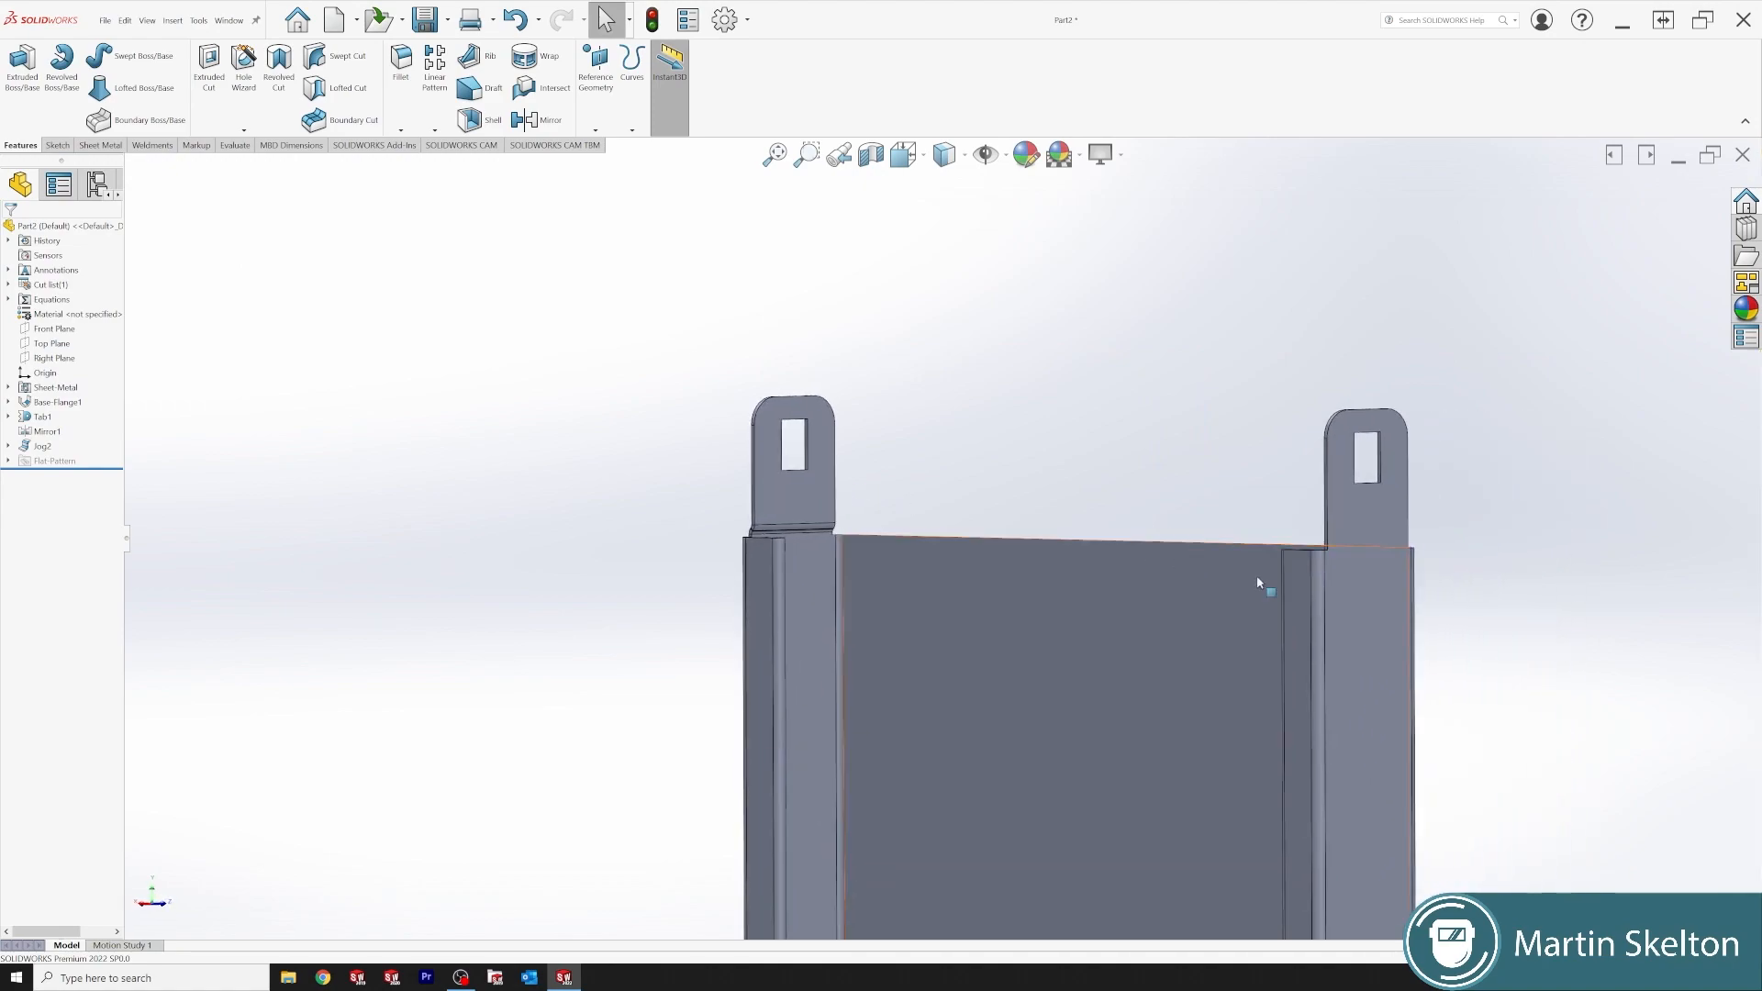
click(1342, 518)
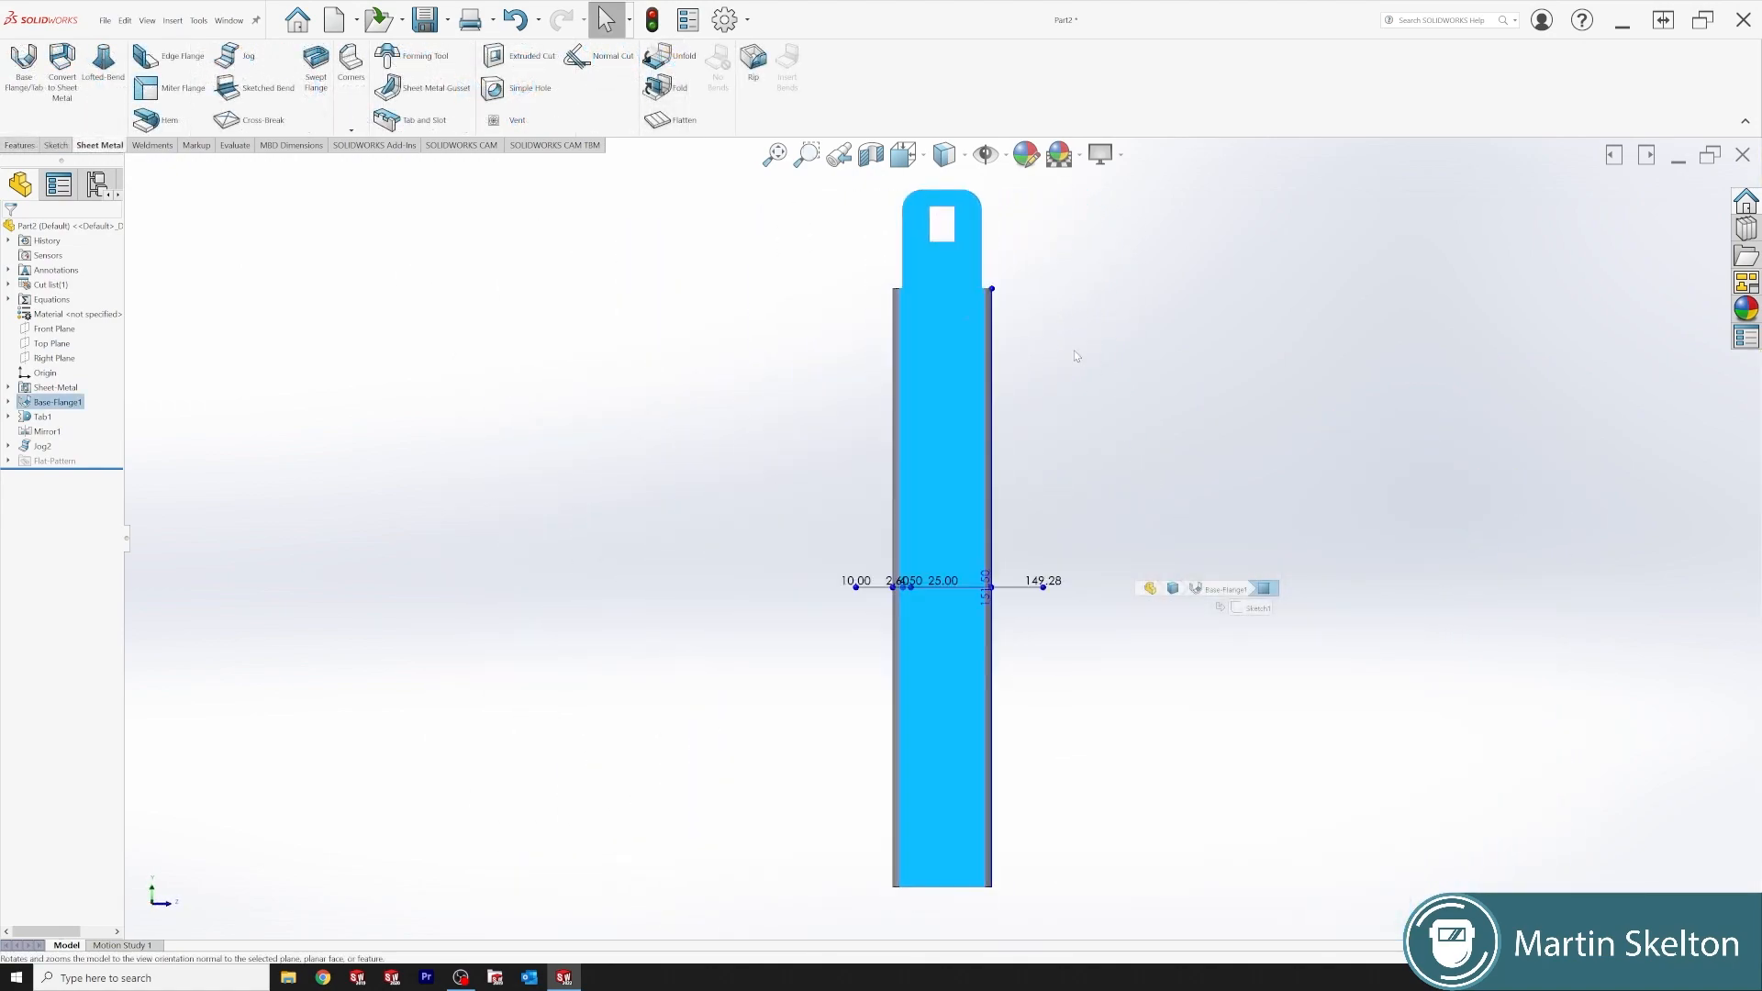
scroll(969, 246, down, 7)
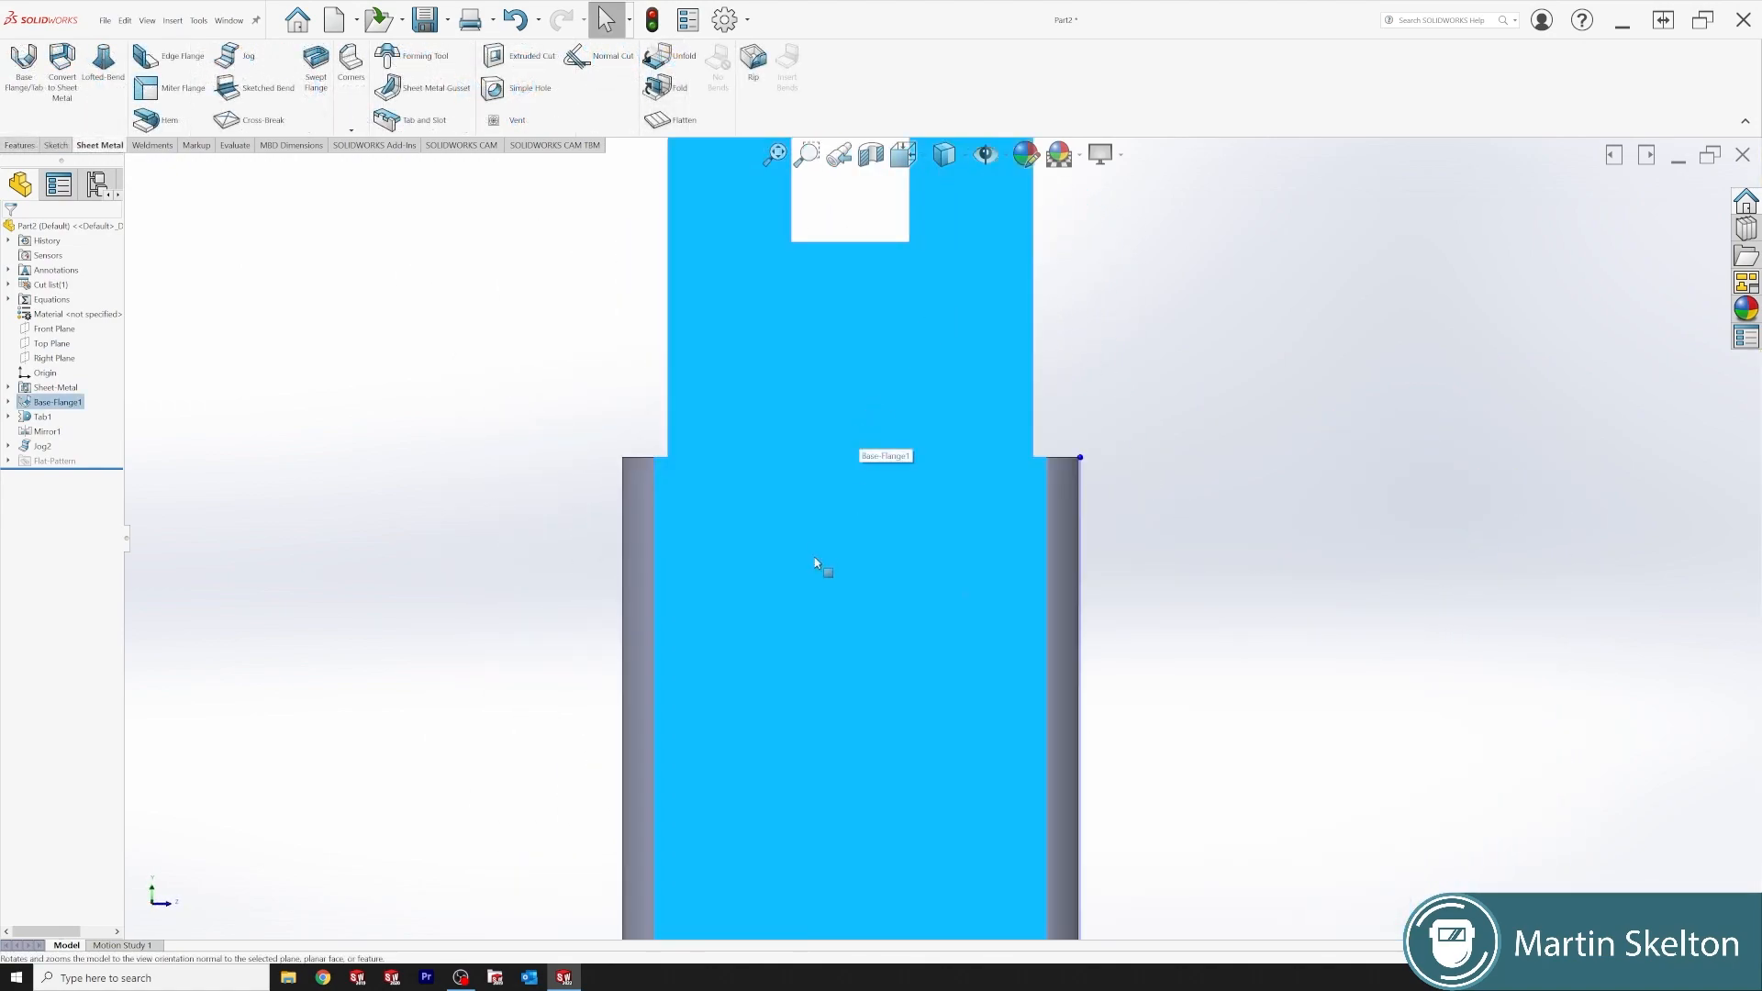
right_click(816, 563)
click(832, 549)
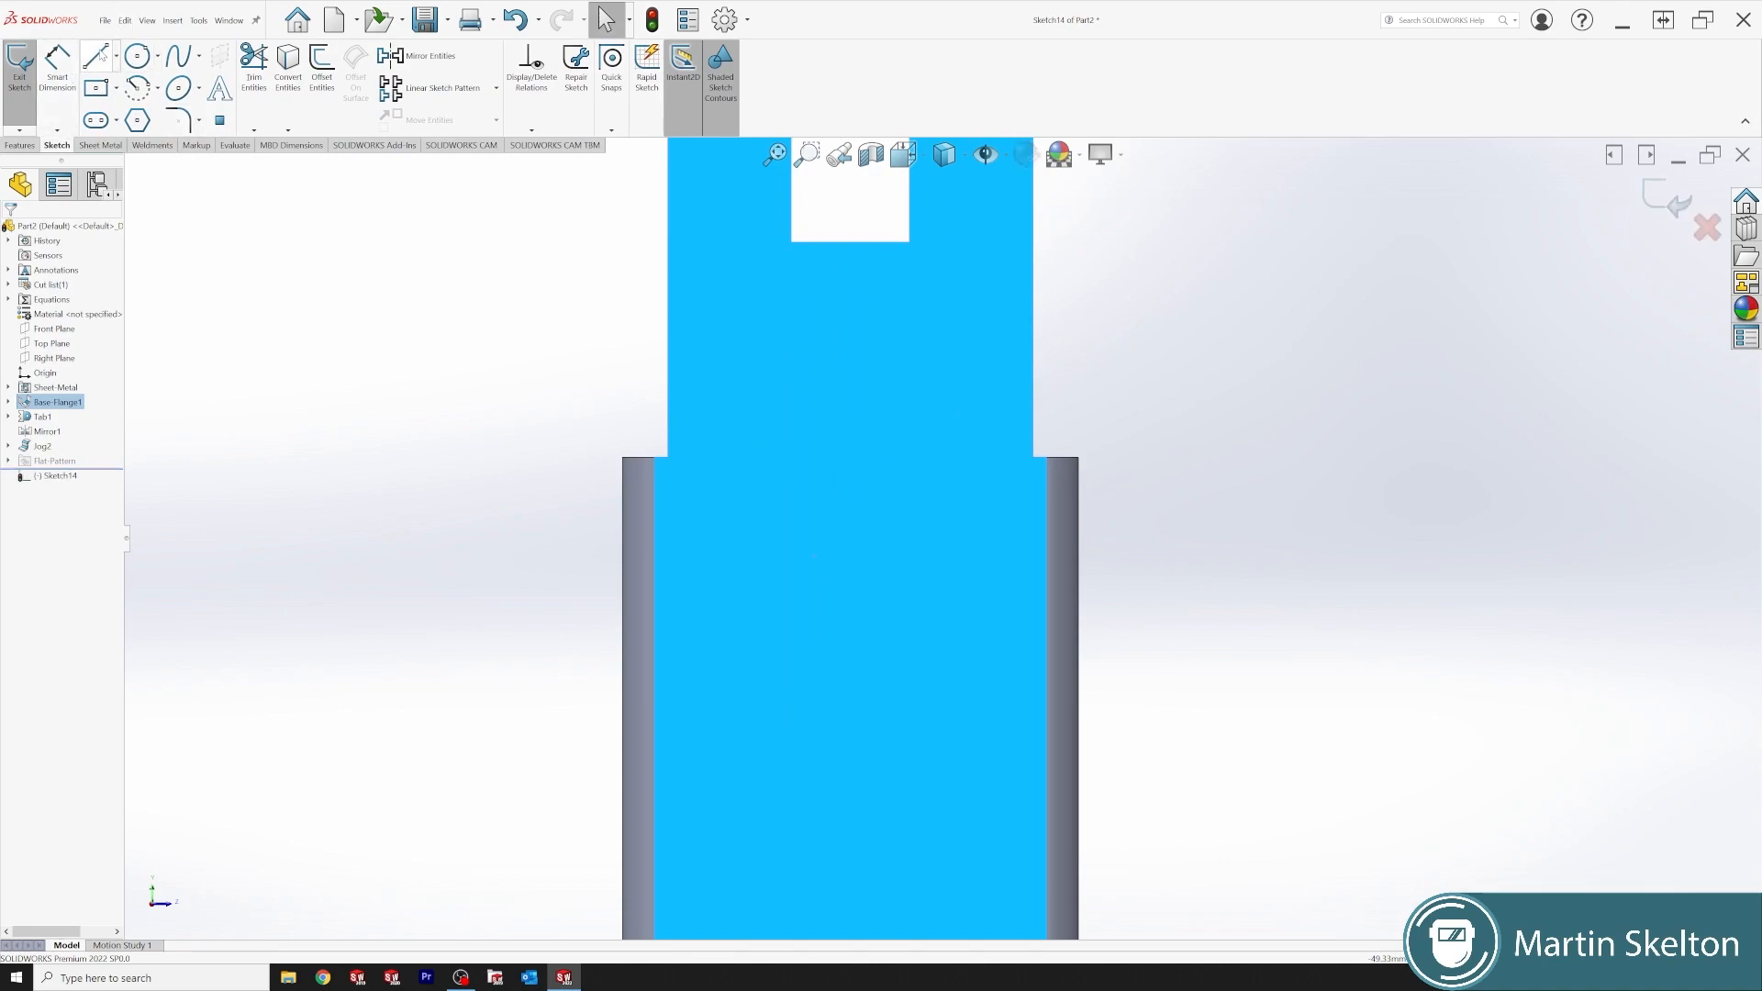
click(96, 56)
click(669, 294)
click(1034, 293)
right_click(1182, 258)
click(1210, 271)
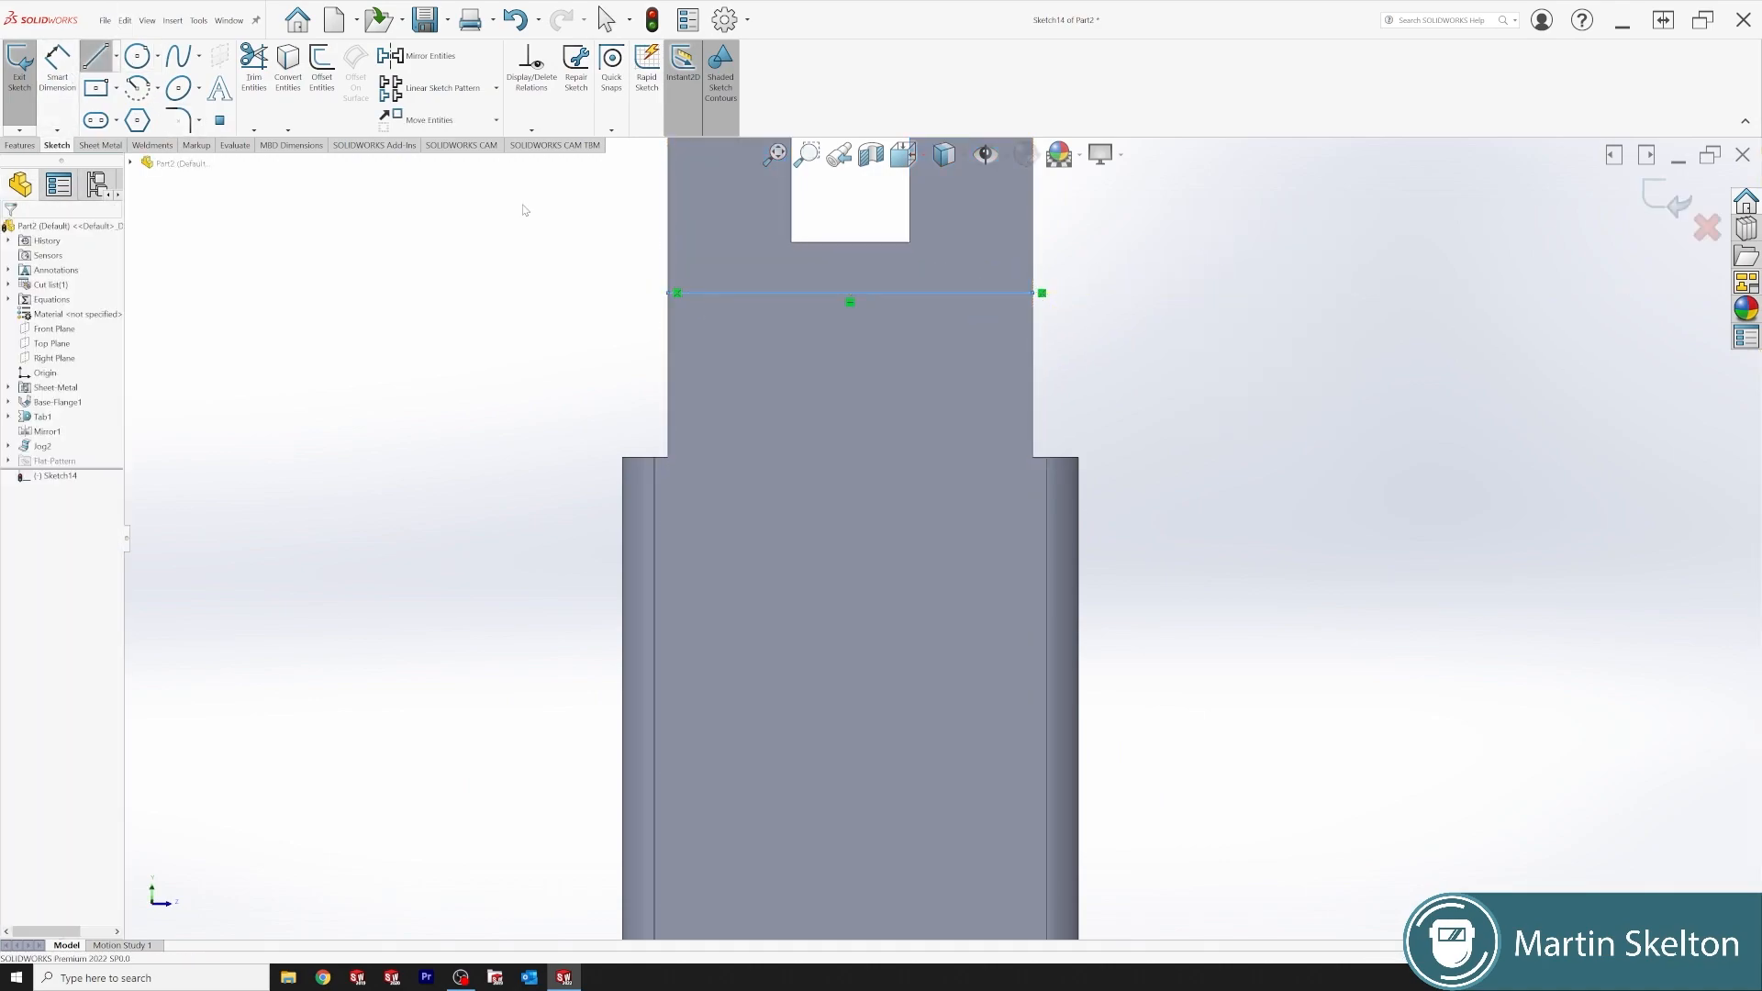
- Dimension the opposite tab's line 0.5 mm above the side wall's top edge
click(56, 74)
click(737, 299)
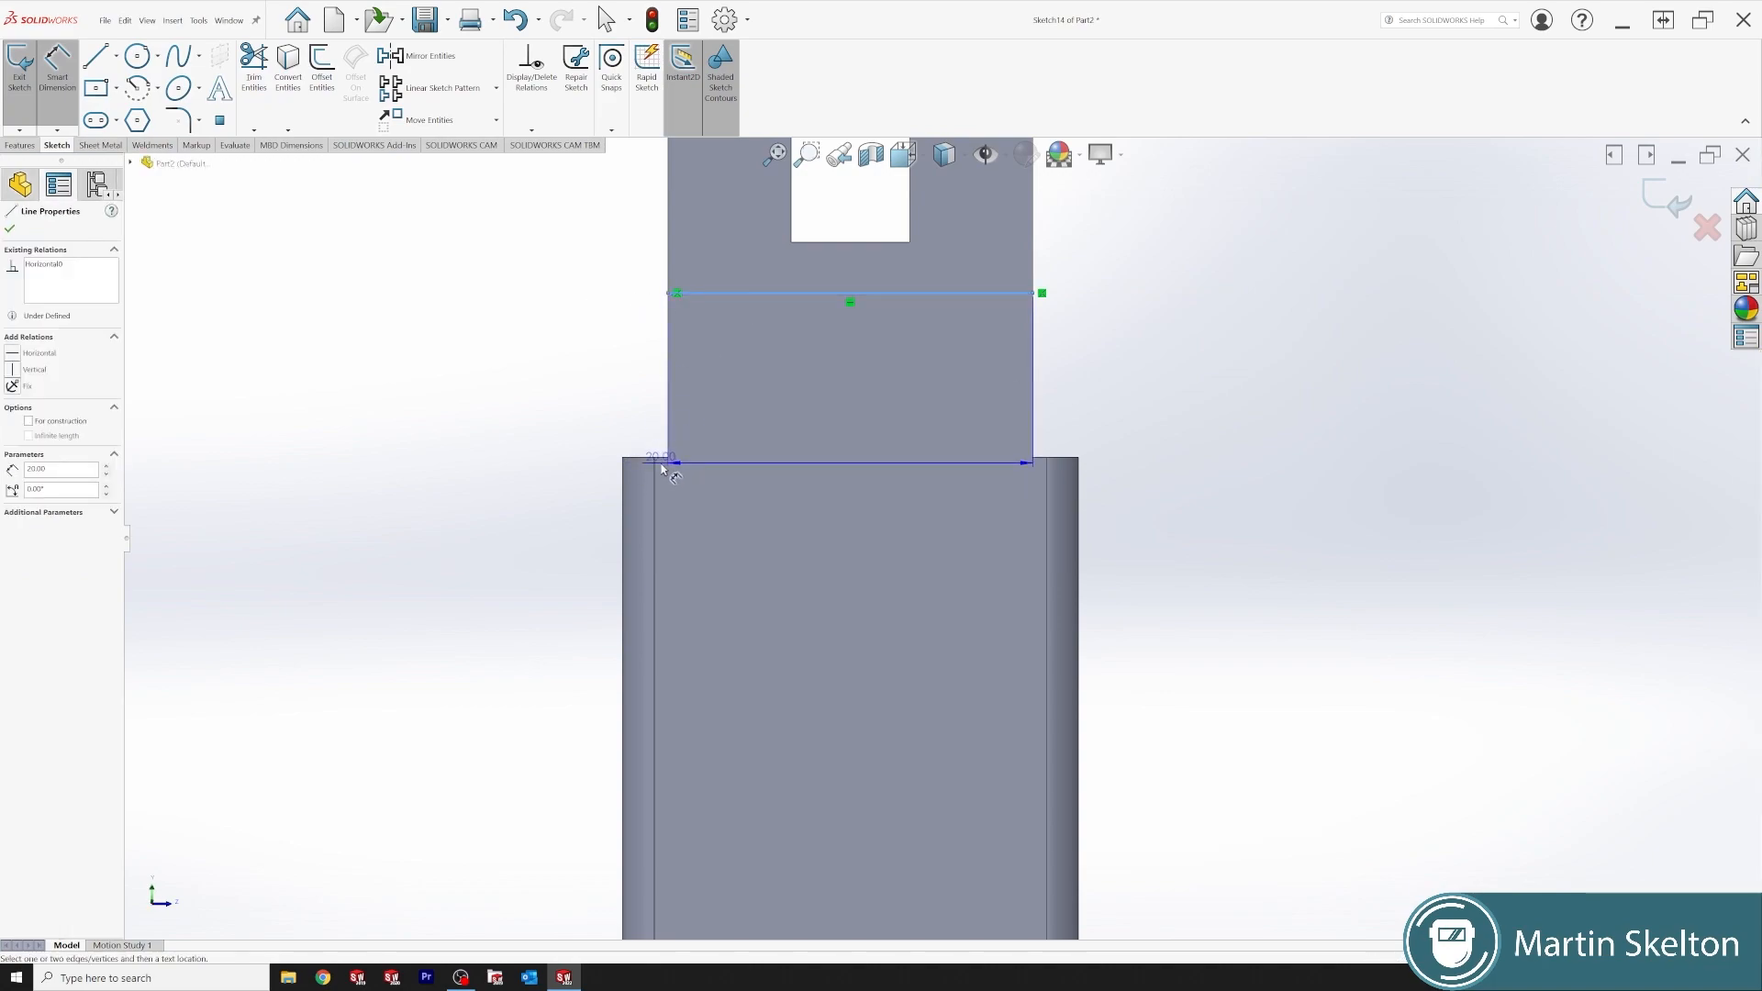
click(663, 456)
click(630, 397)
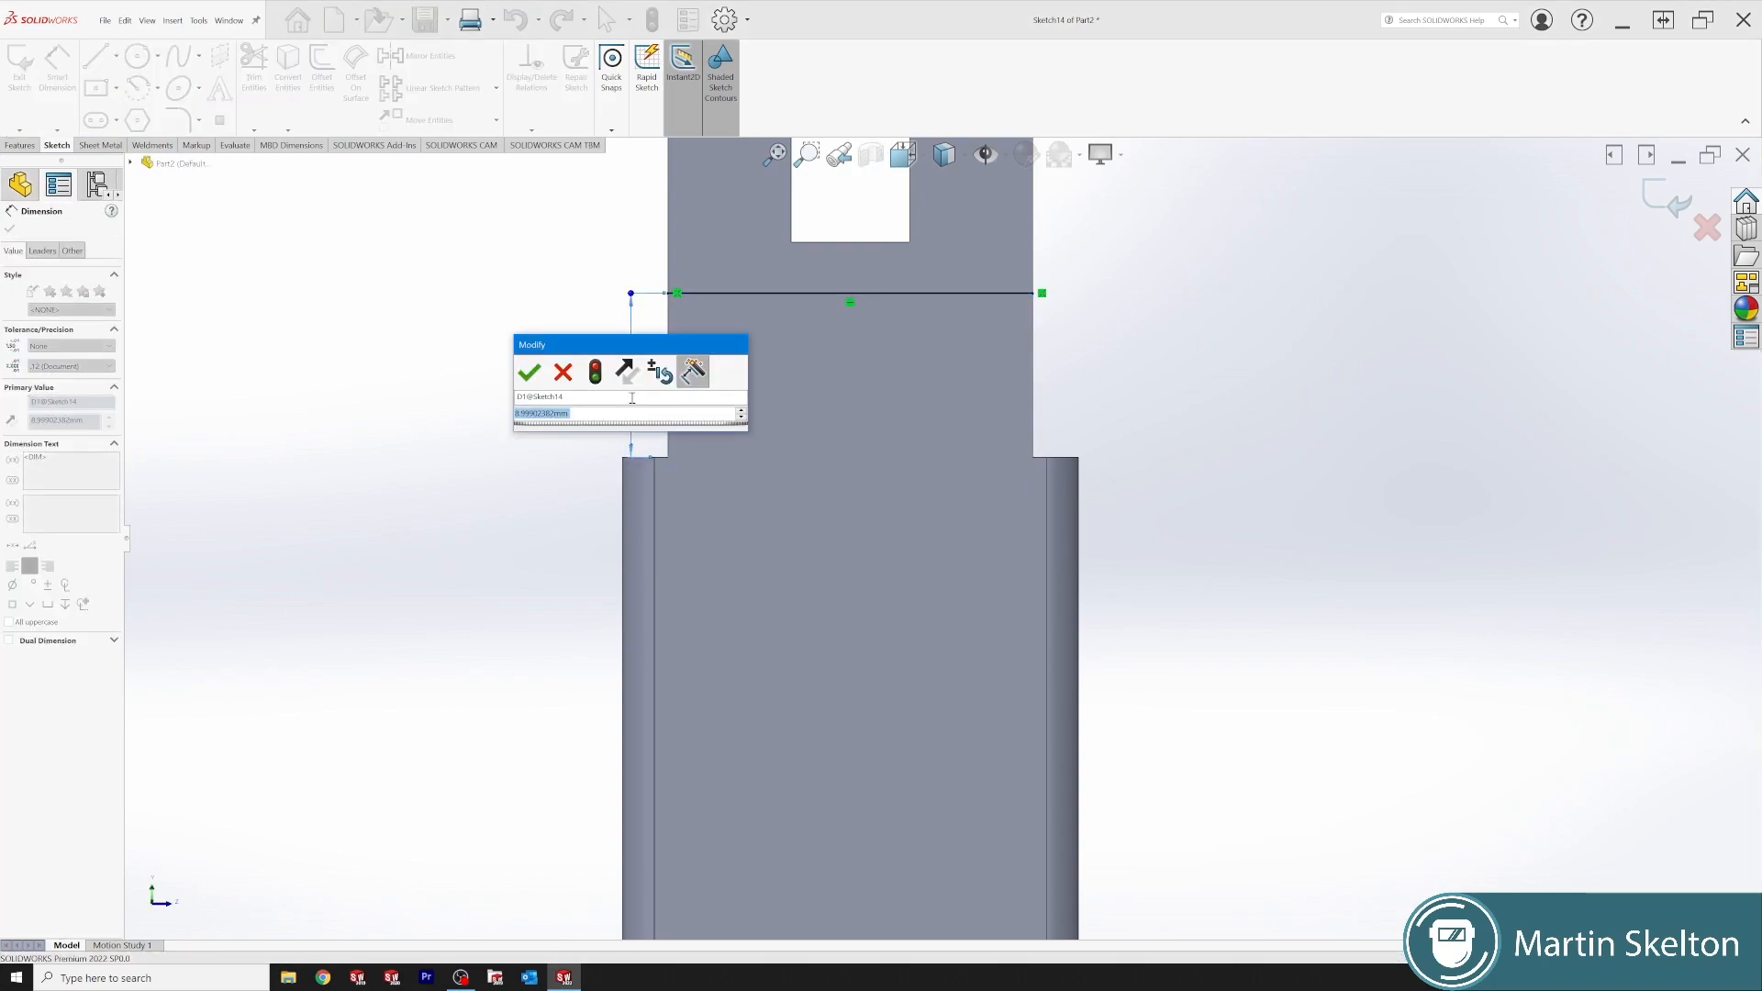
key(Return)
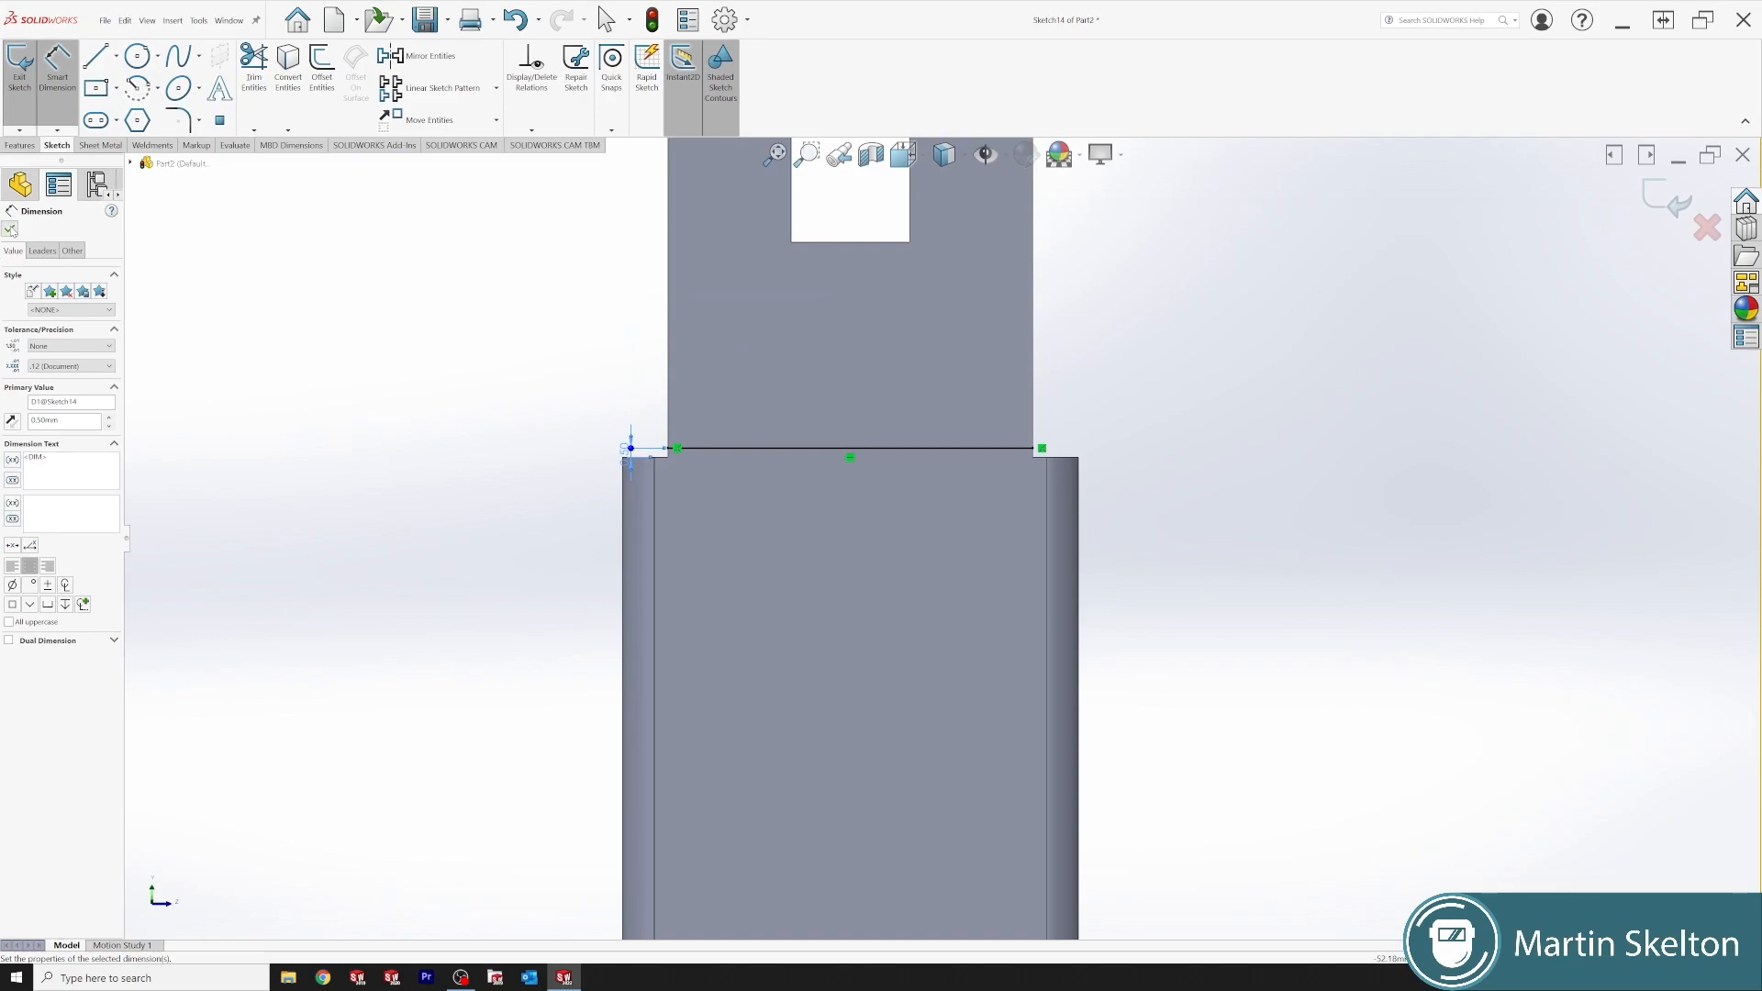
click(11, 230)
- Start a Jog from the opposite tab's line, keeping the side wall's outer face below it fixed
click(100, 145)
click(275, 52)
click(776, 573)
middle_drag(776, 572, 984, 598)
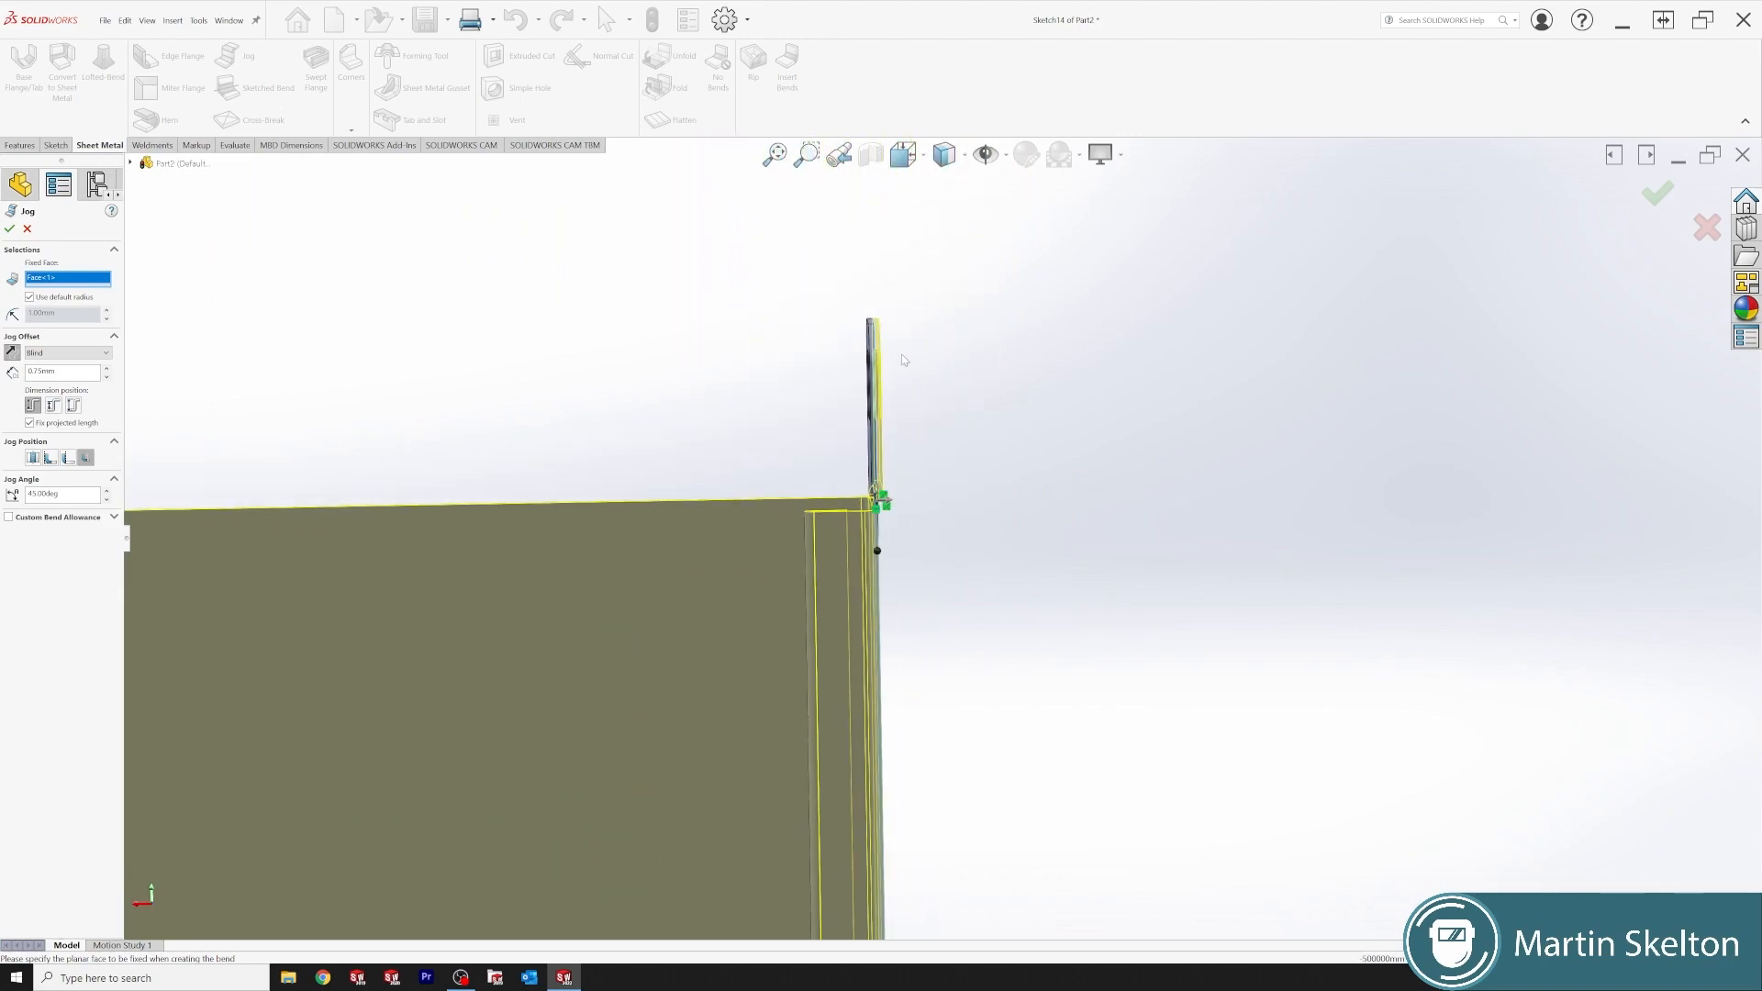
middle_drag(905, 361, 861, 343)
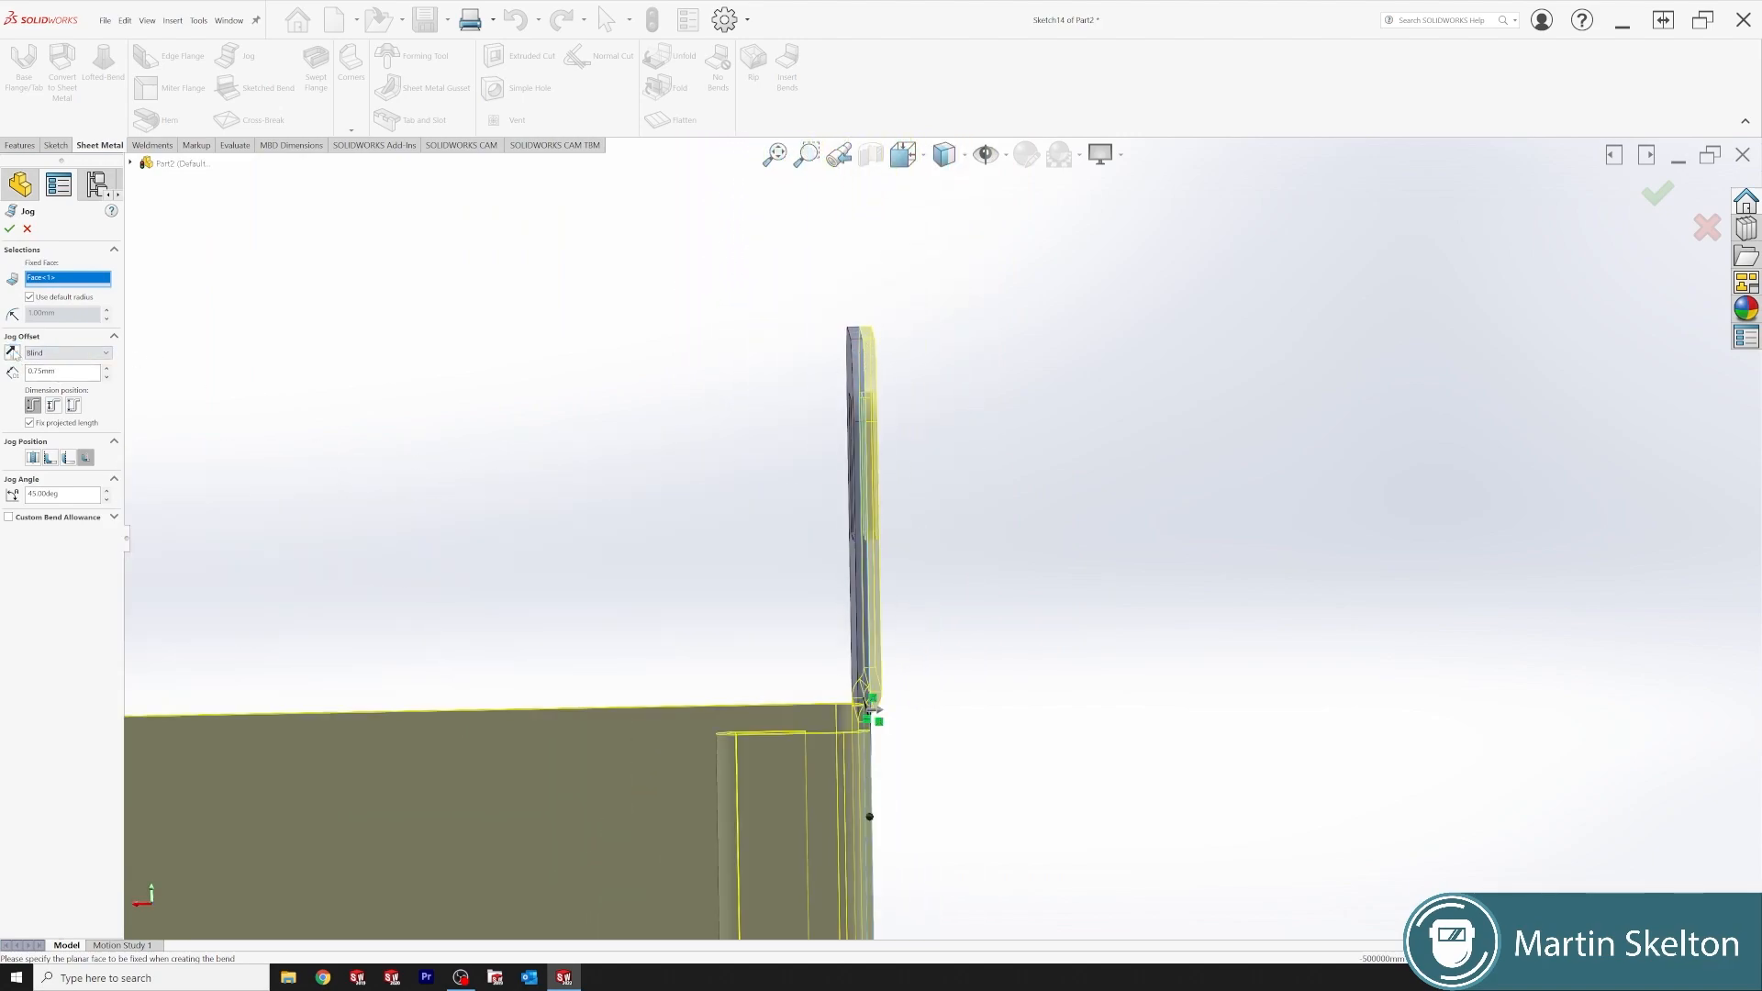
- Reverse the jog offset so the second tab steps inward, and apply a custom bend radius of 0.75 mm
click(13, 352)
click(29, 298)
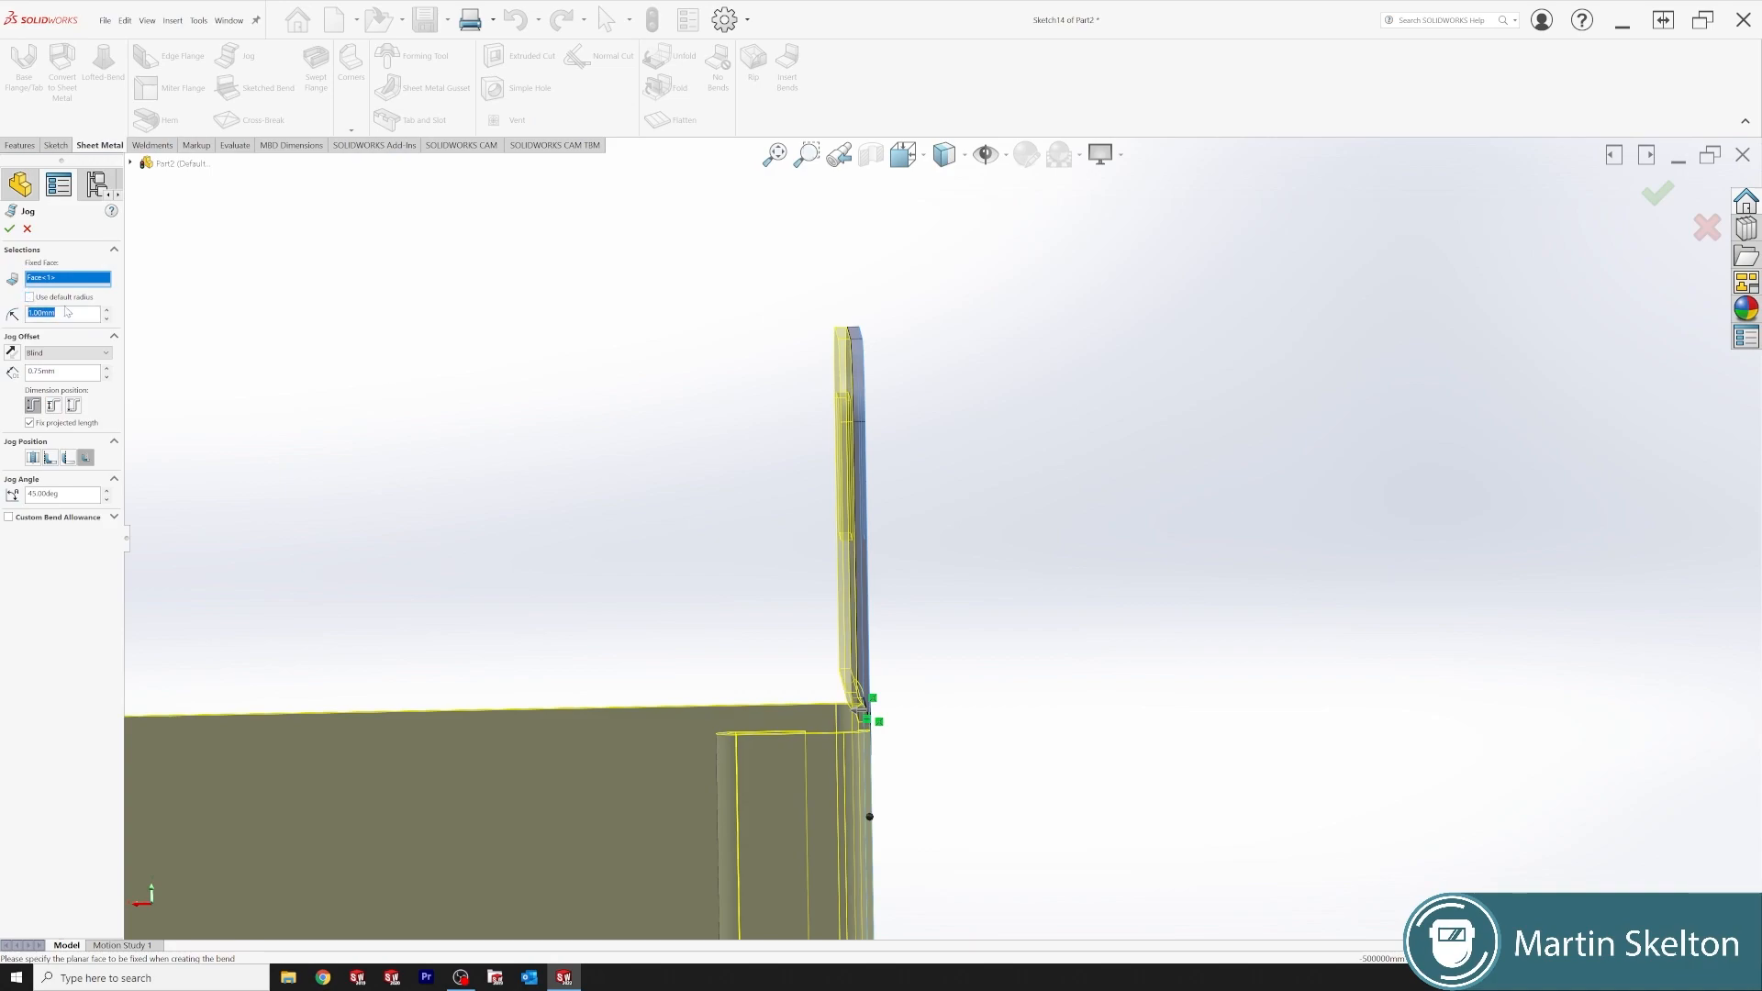
key(Return)
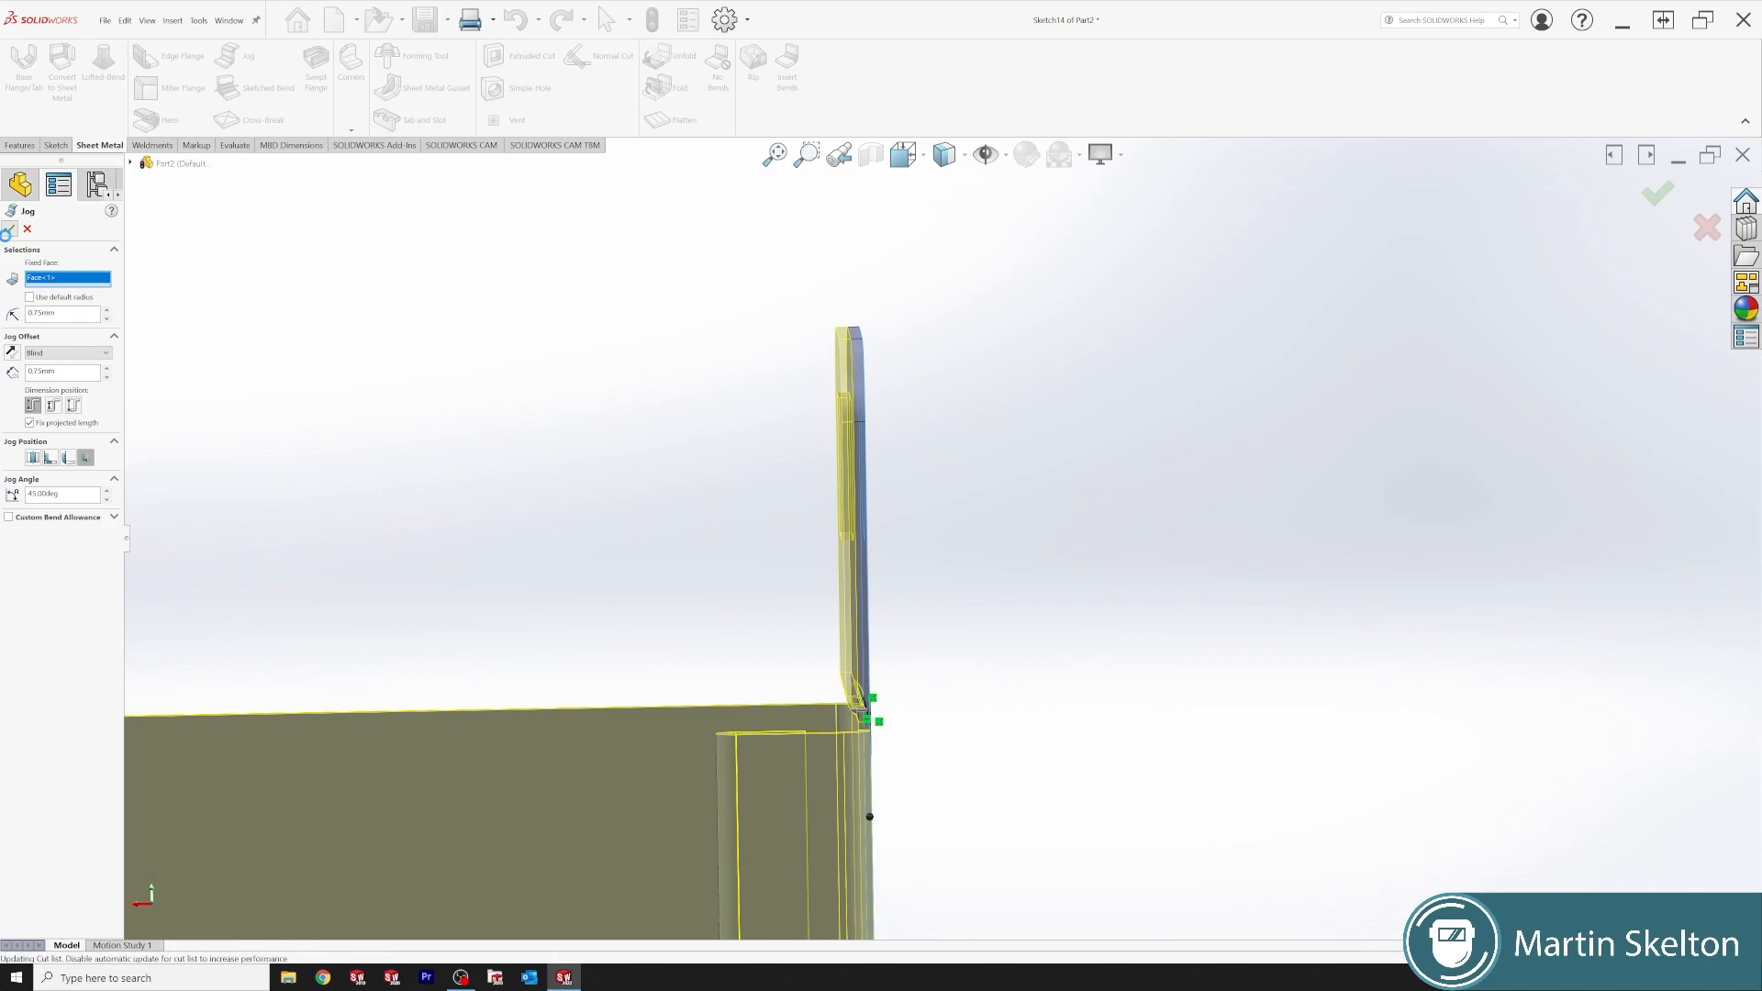
click(9, 229)
- Start a sketch on the inner face of the channel's base, viewed straight on
scroll(801, 670, up, 3)
mouse_move(625, 636)
middle_down()
mouse_move(567, 621)
mouse_move(611, 644)
middle_up()
click(611, 643)
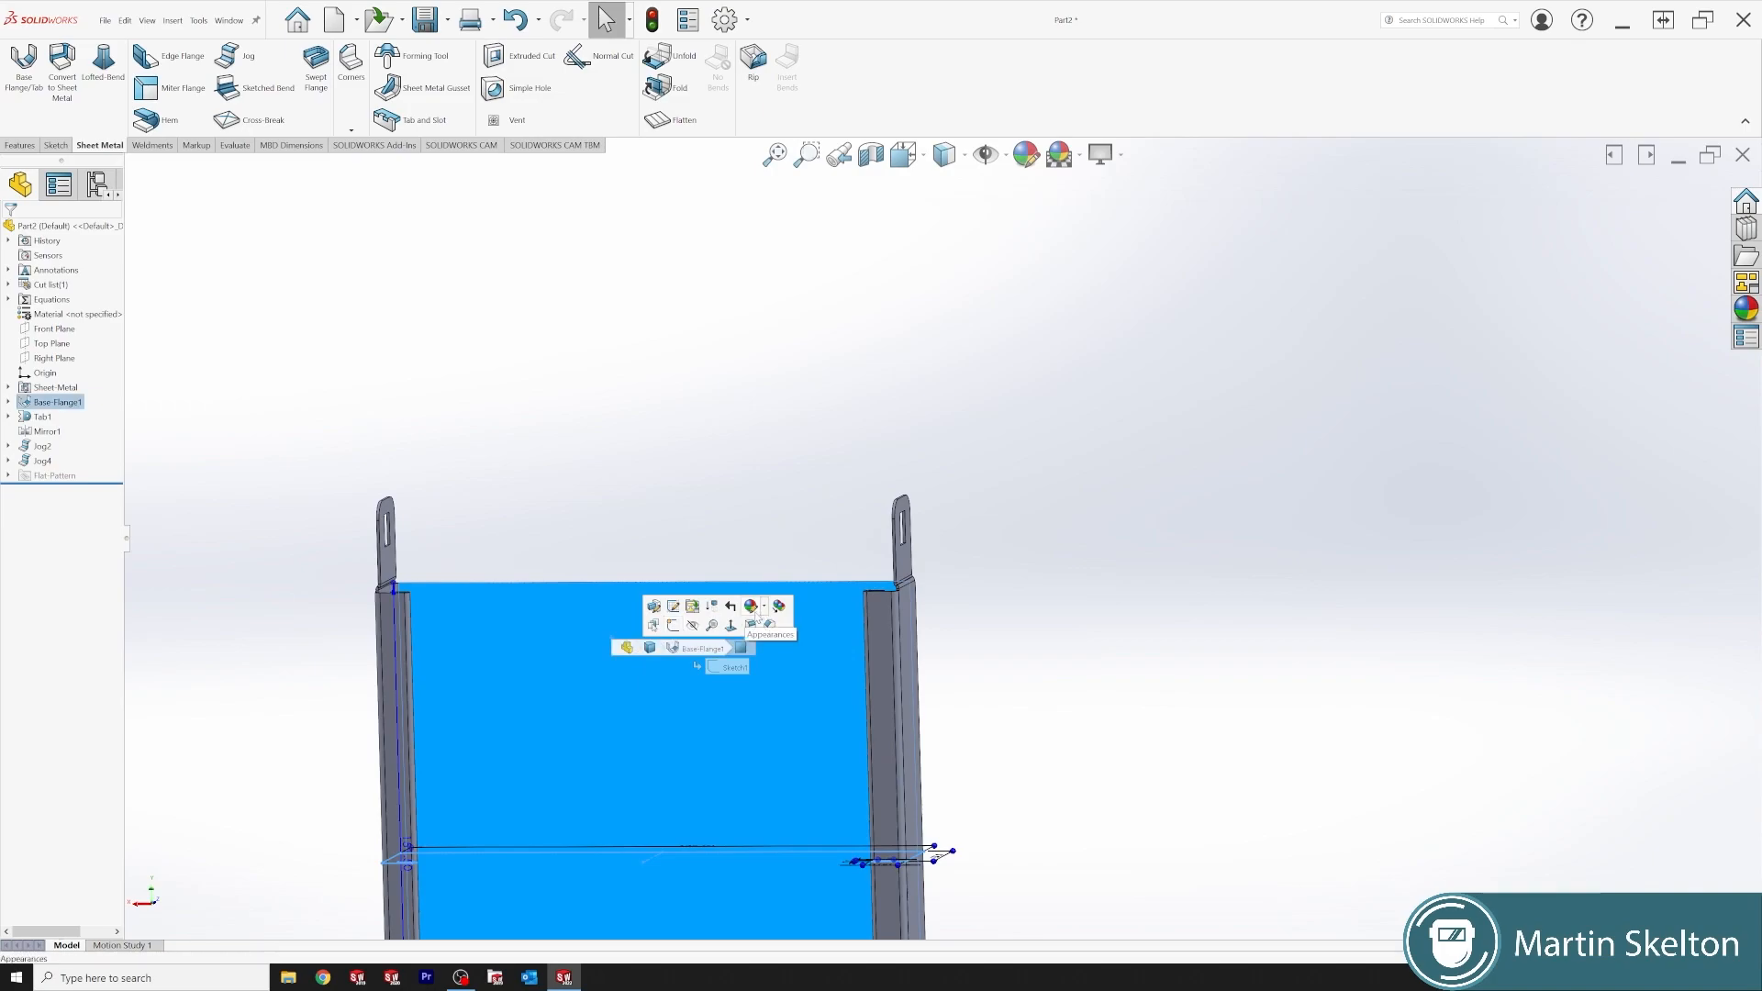
click(725, 633)
scroll(958, 235, down, 5)
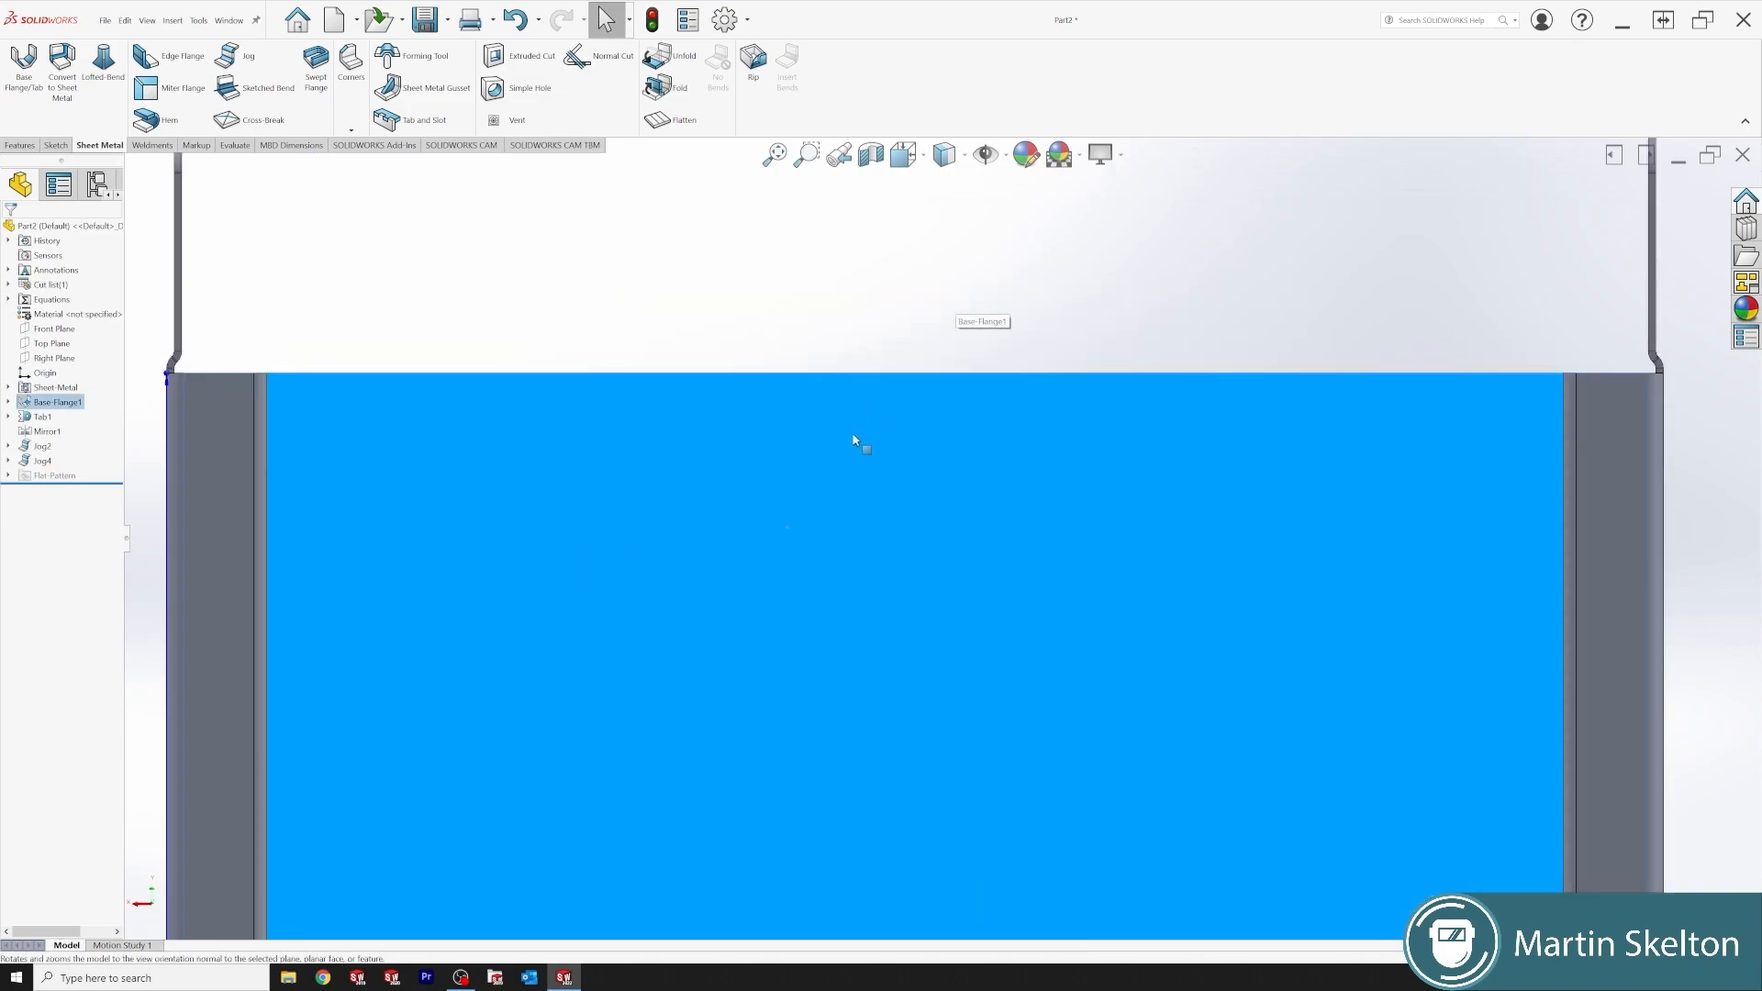
right_click(854, 436)
click(876, 414)
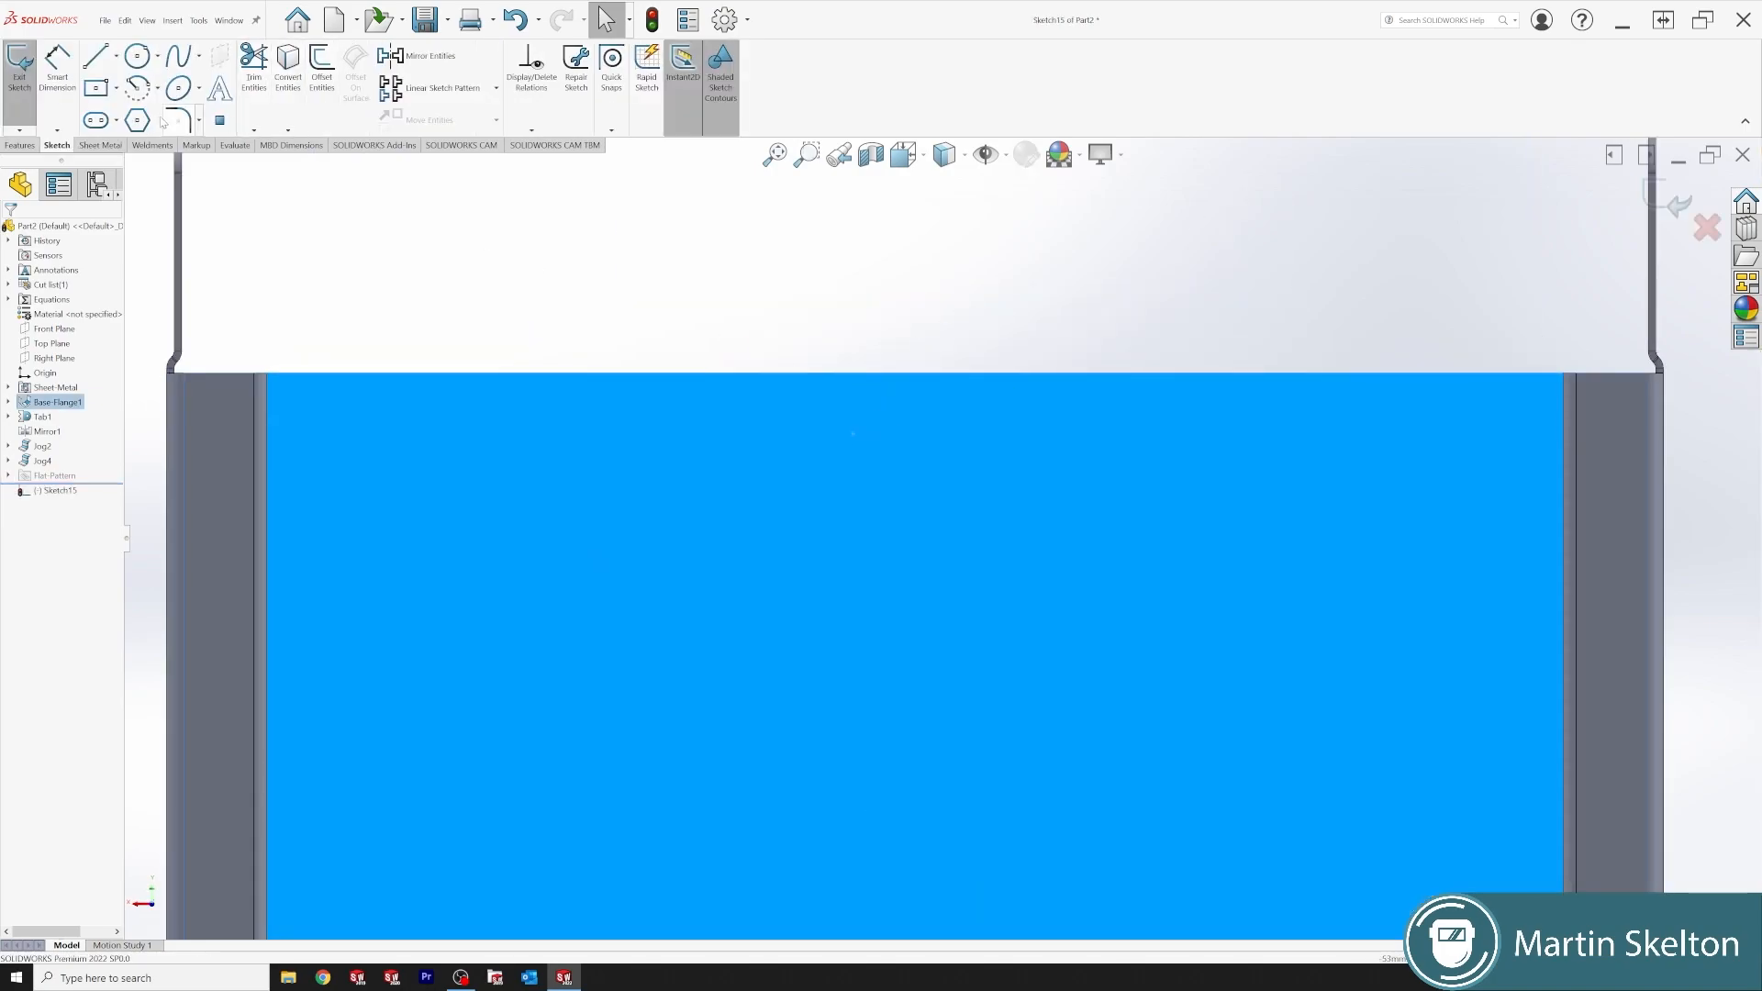
- Draw a corner rectangle about 109 mm wide, extending upward from the channel base's top edge between the two side tabs
click(117, 88)
click(147, 110)
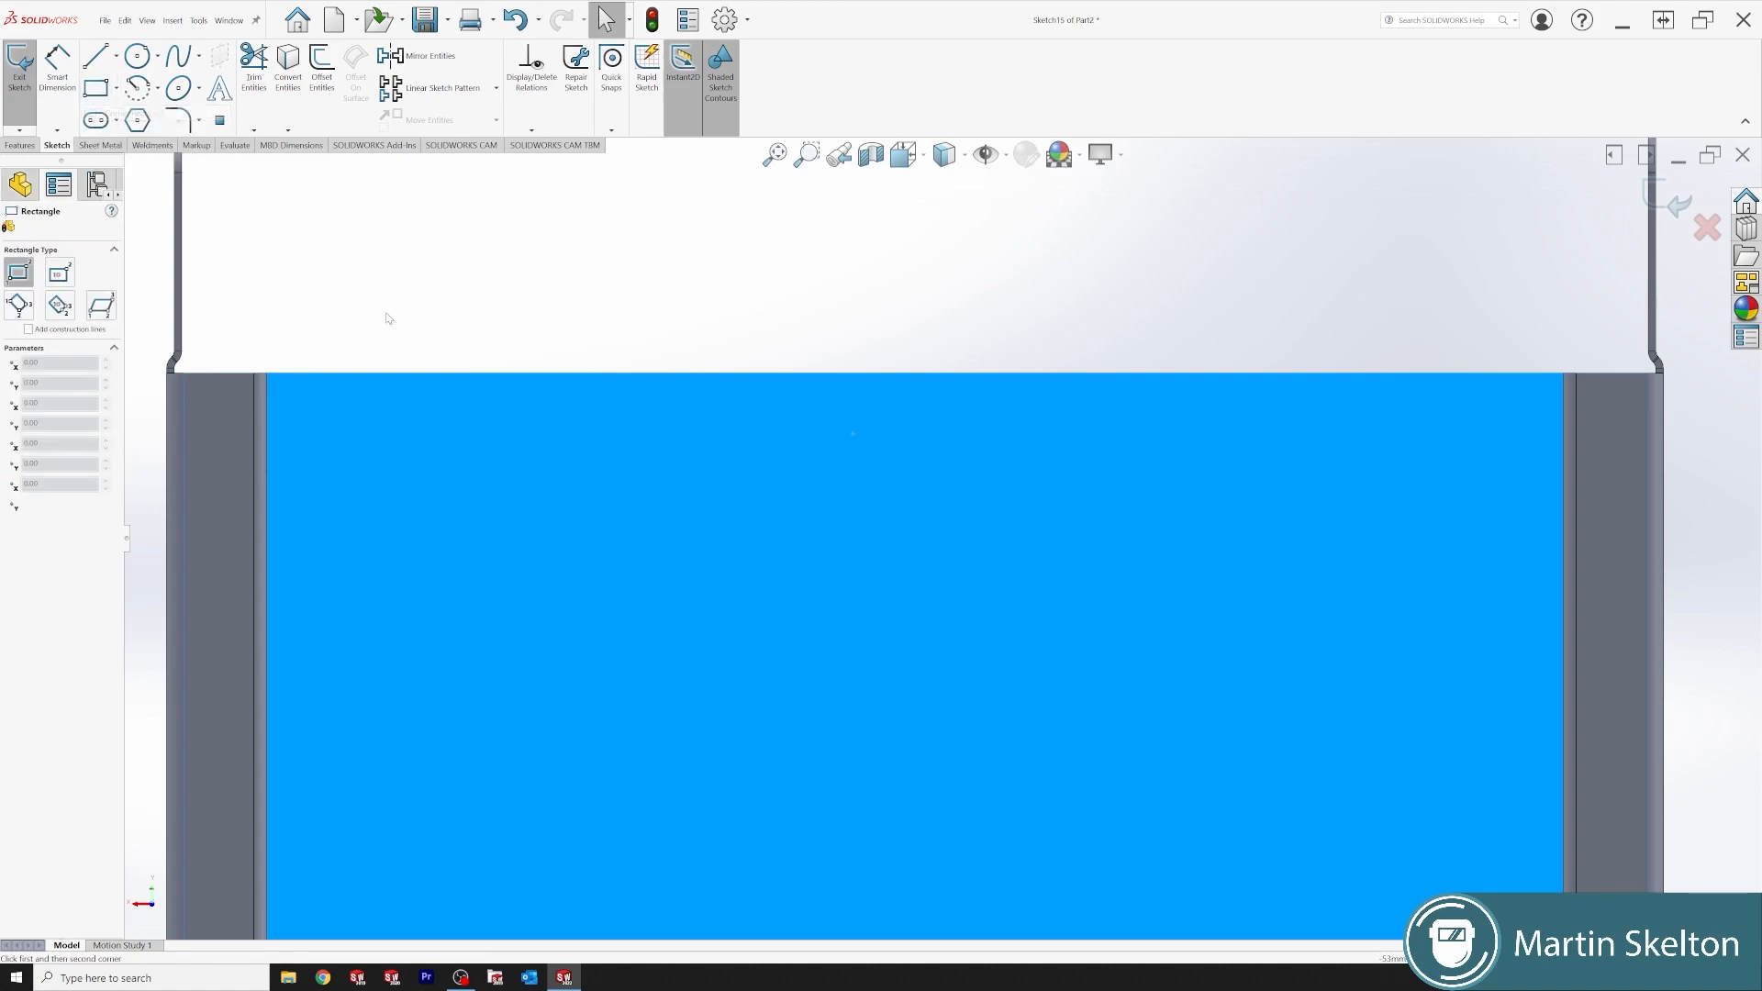
click(365, 374)
scroll(1090, 390, up, 5)
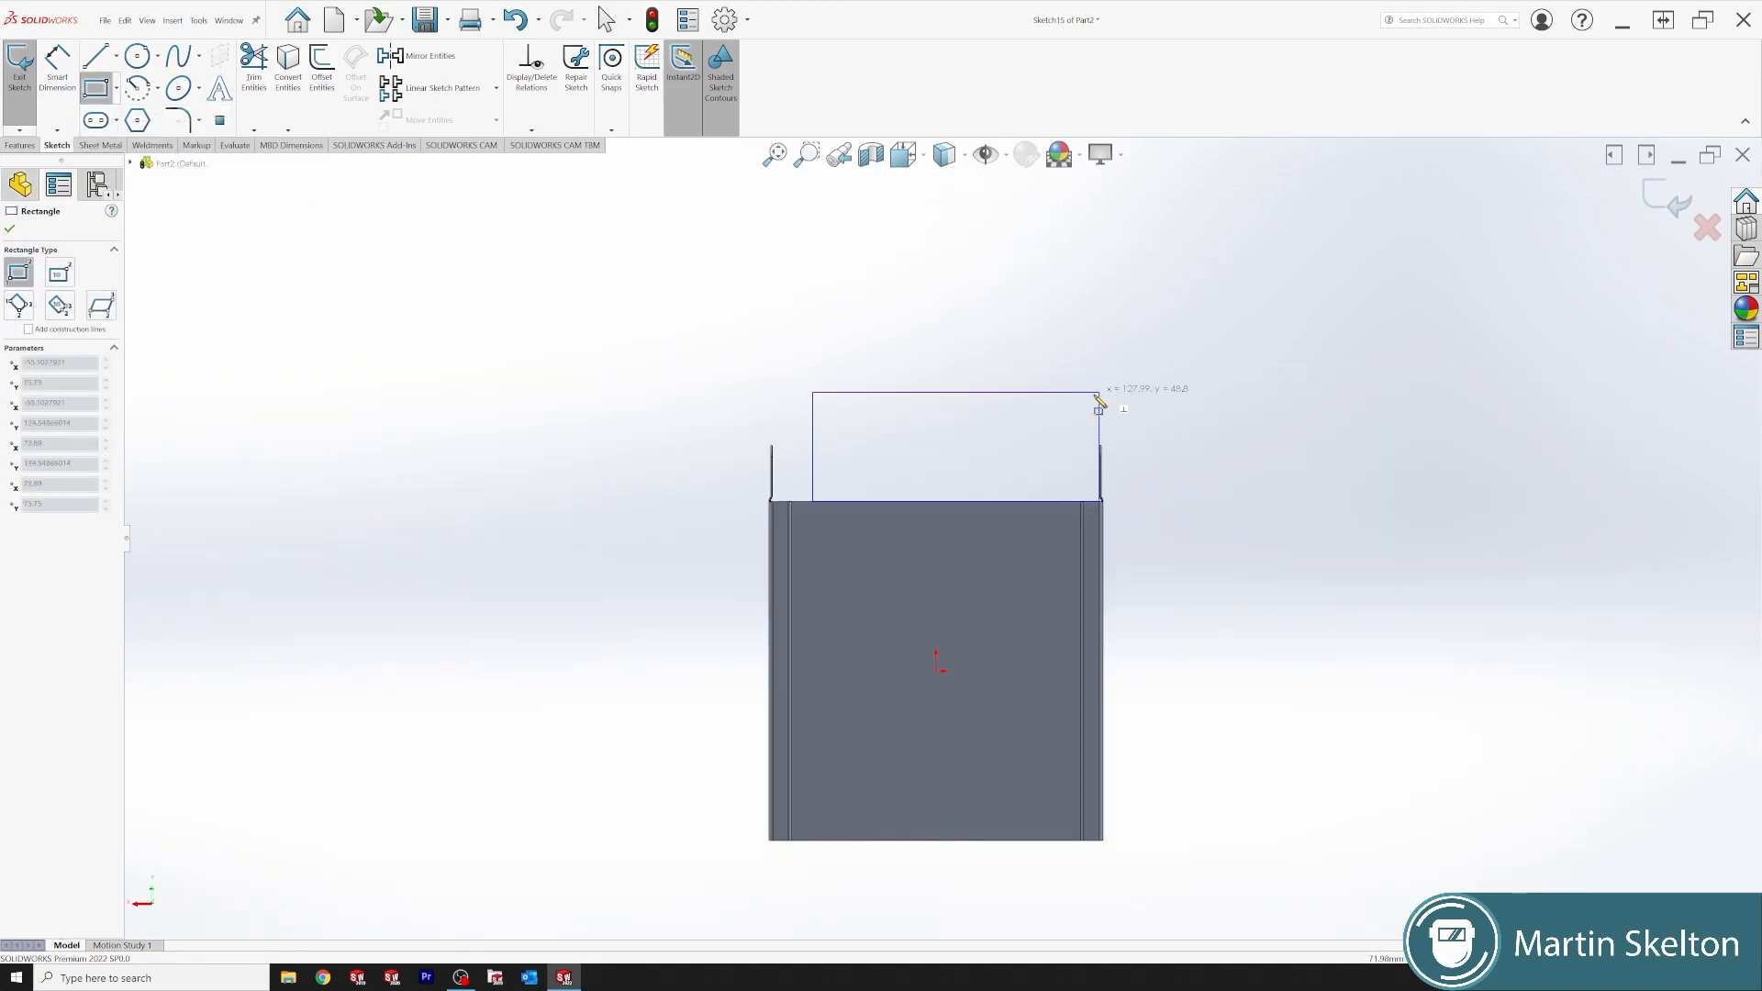
scroll(985, 436, down, 4)
click(1203, 532)
right_click(1133, 433)
click(1145, 446)
- Make the midpoint of the rectangle's lower line coincident with the midpoint of the channel base's top edge
click(956, 712)
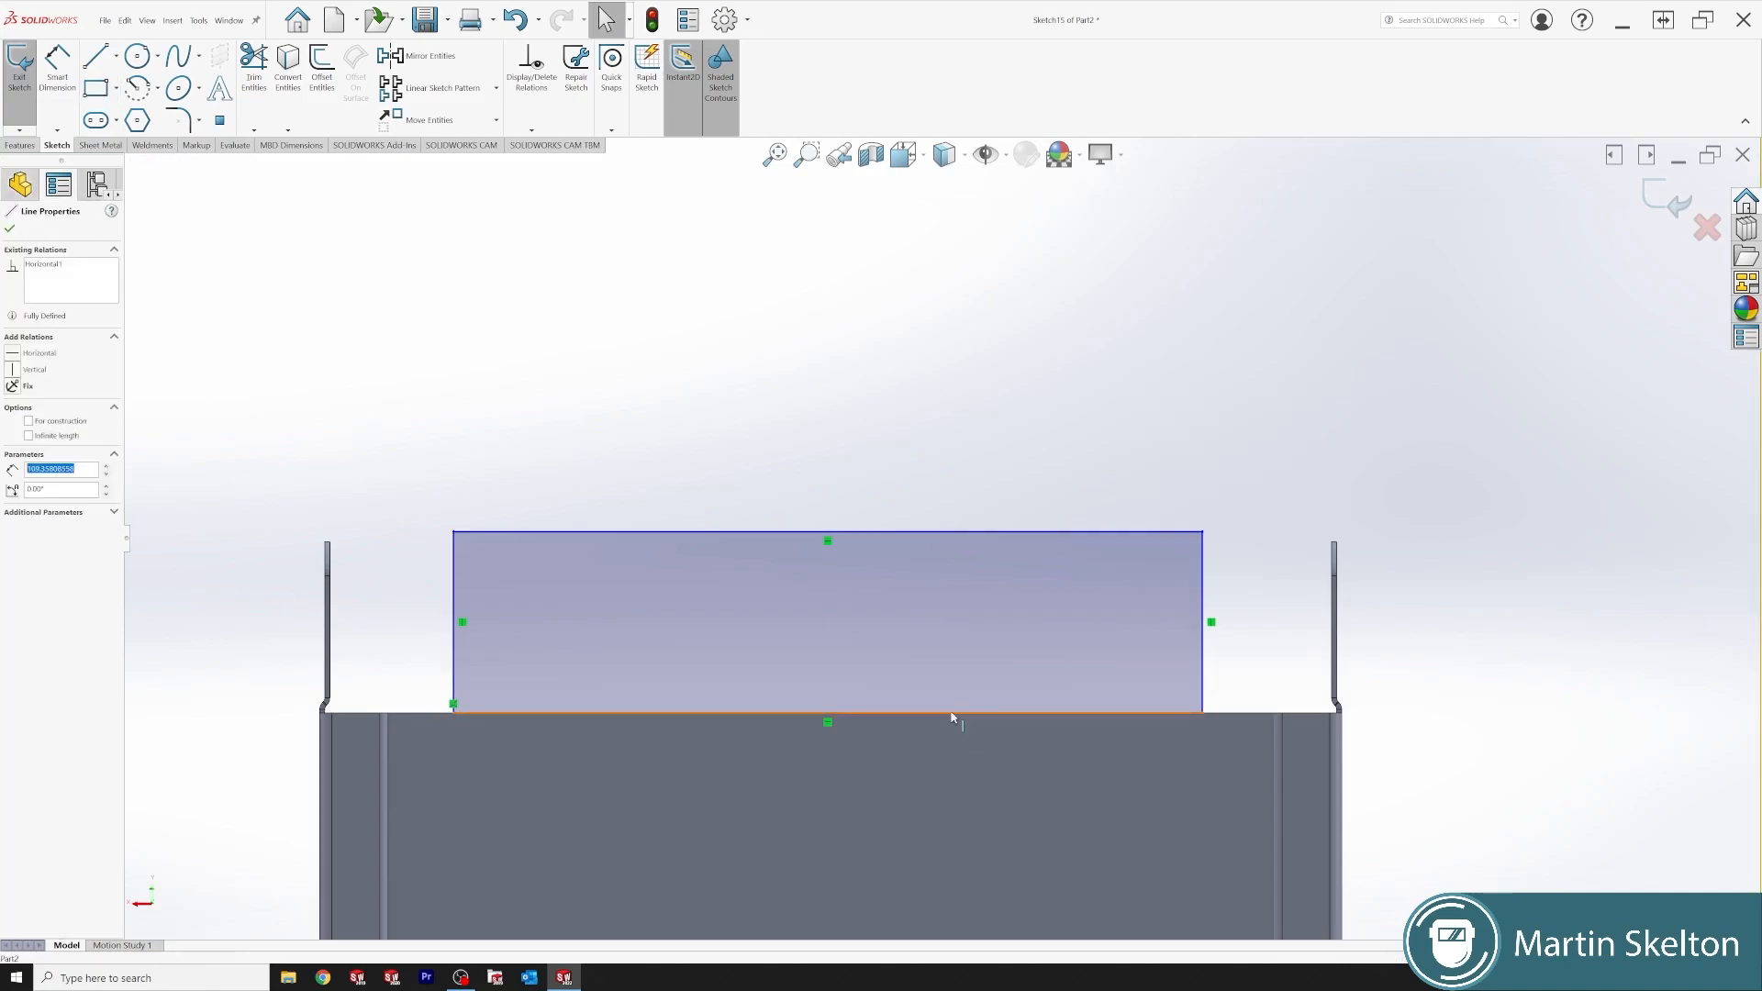
right_click(954, 710)
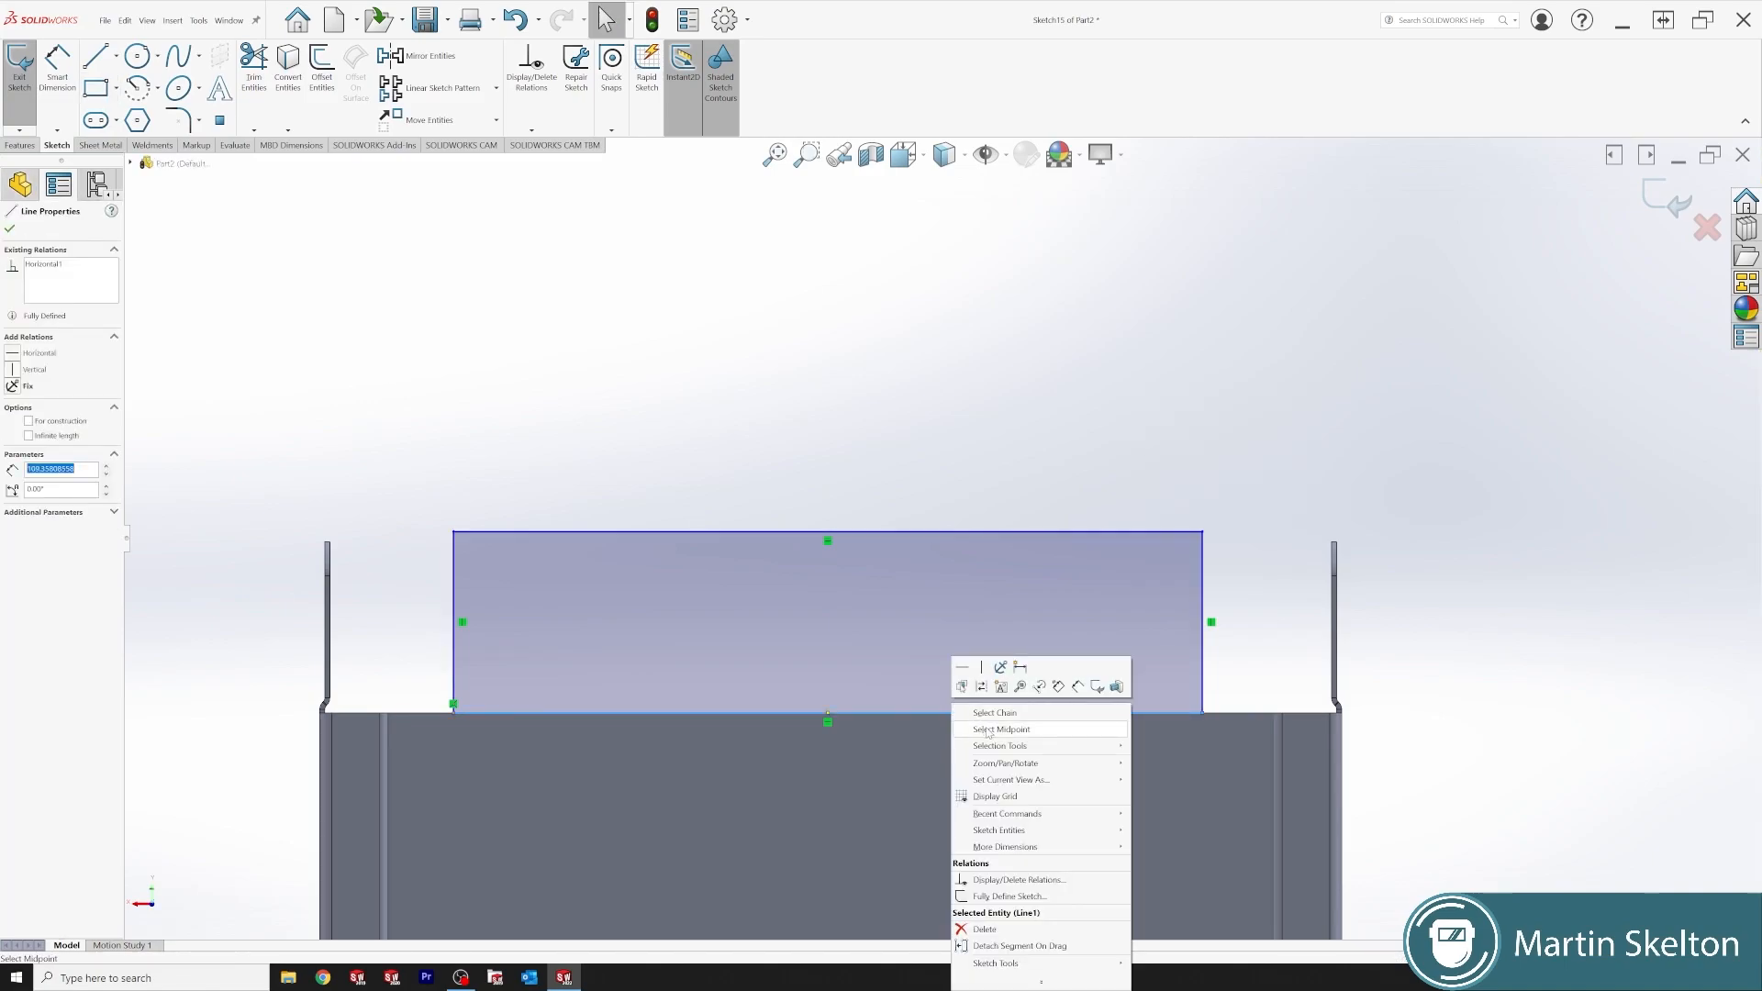
click(988, 730)
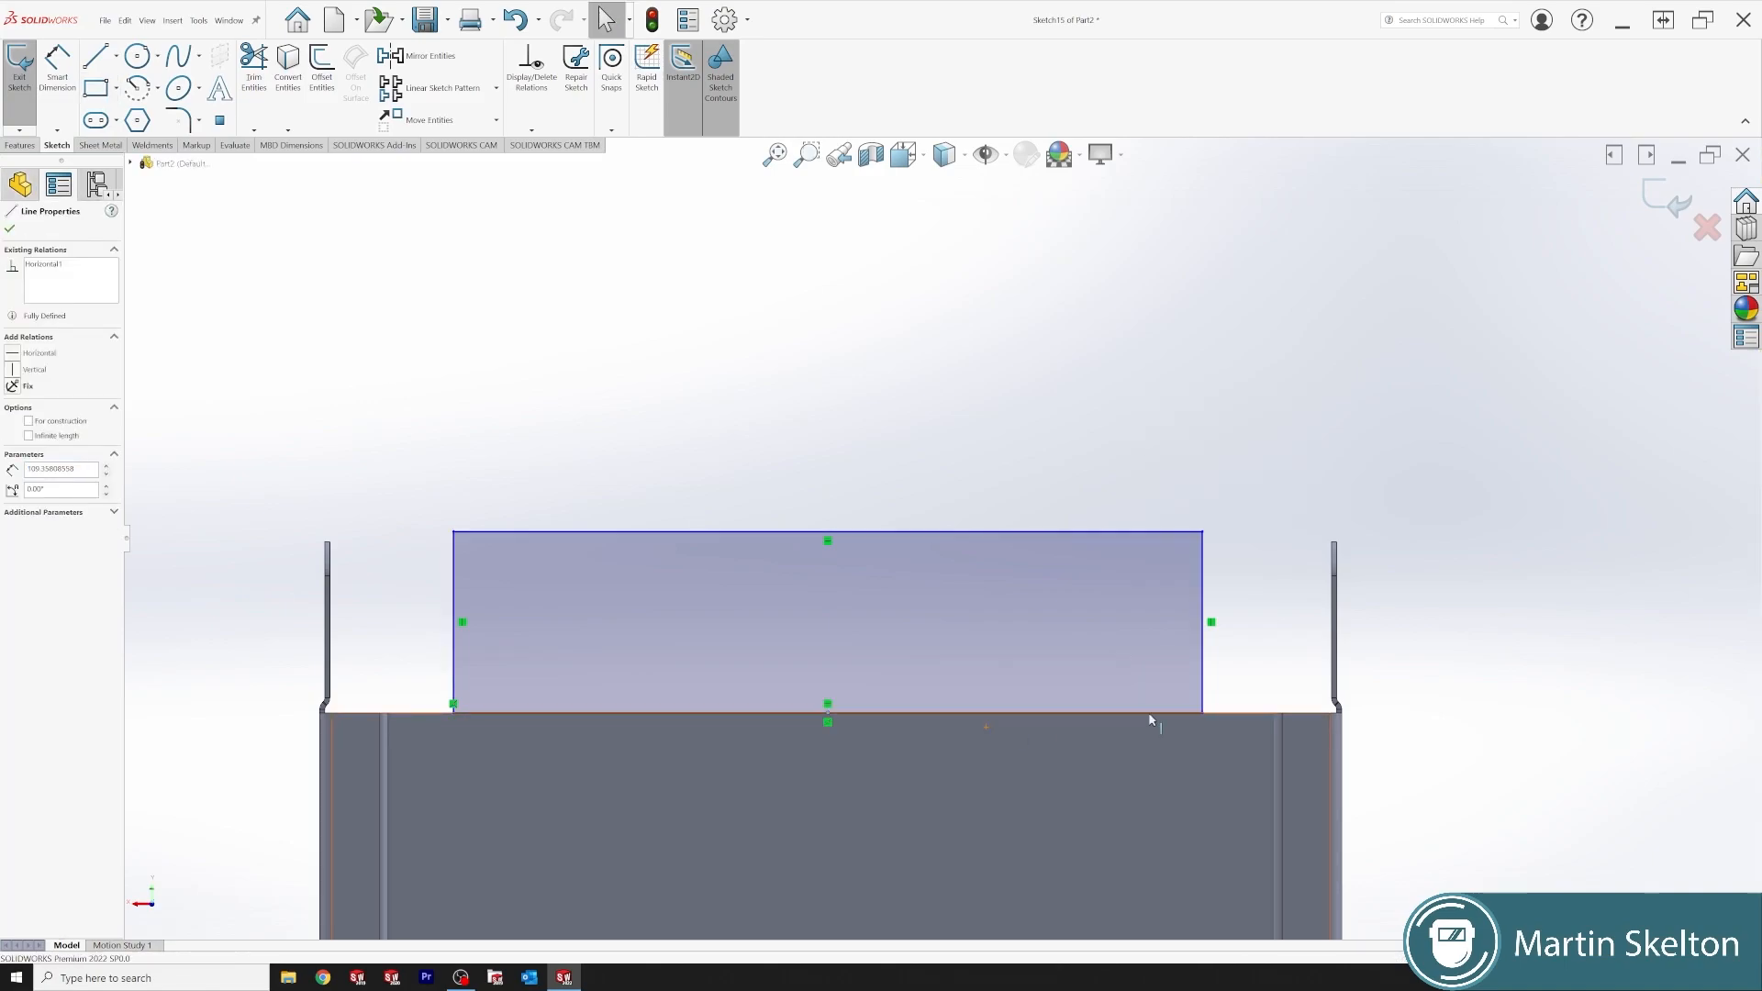
right_click(1227, 718)
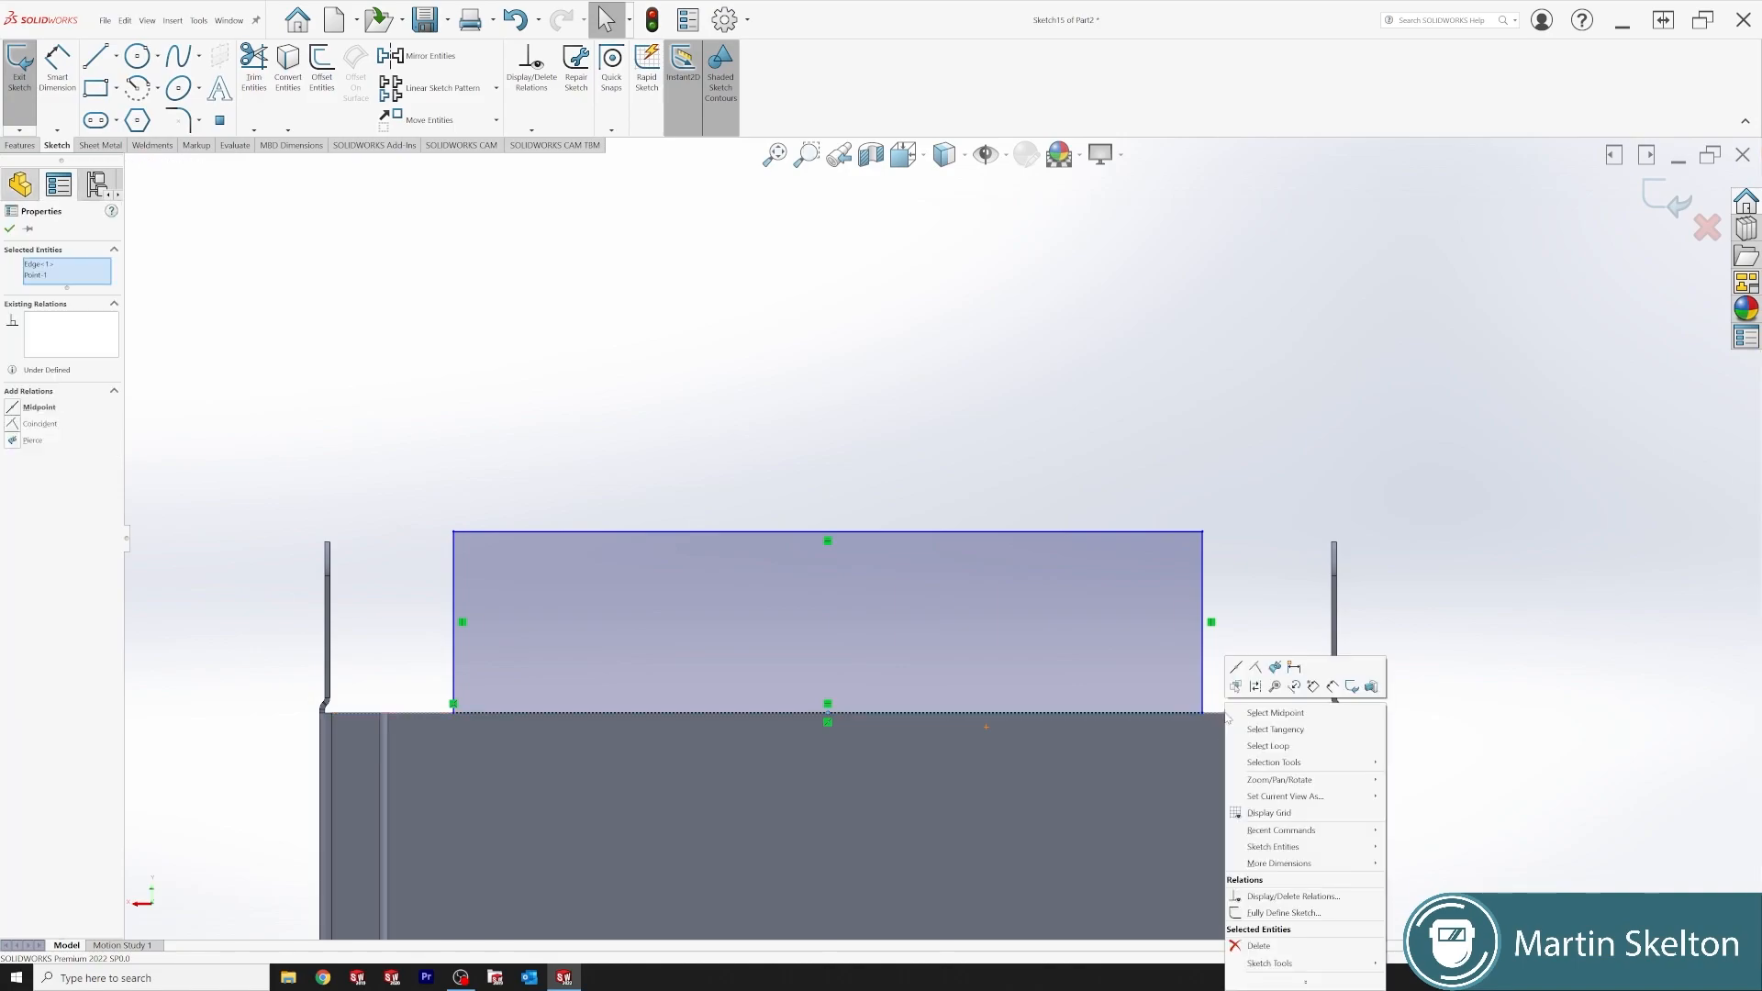
click(1265, 714)
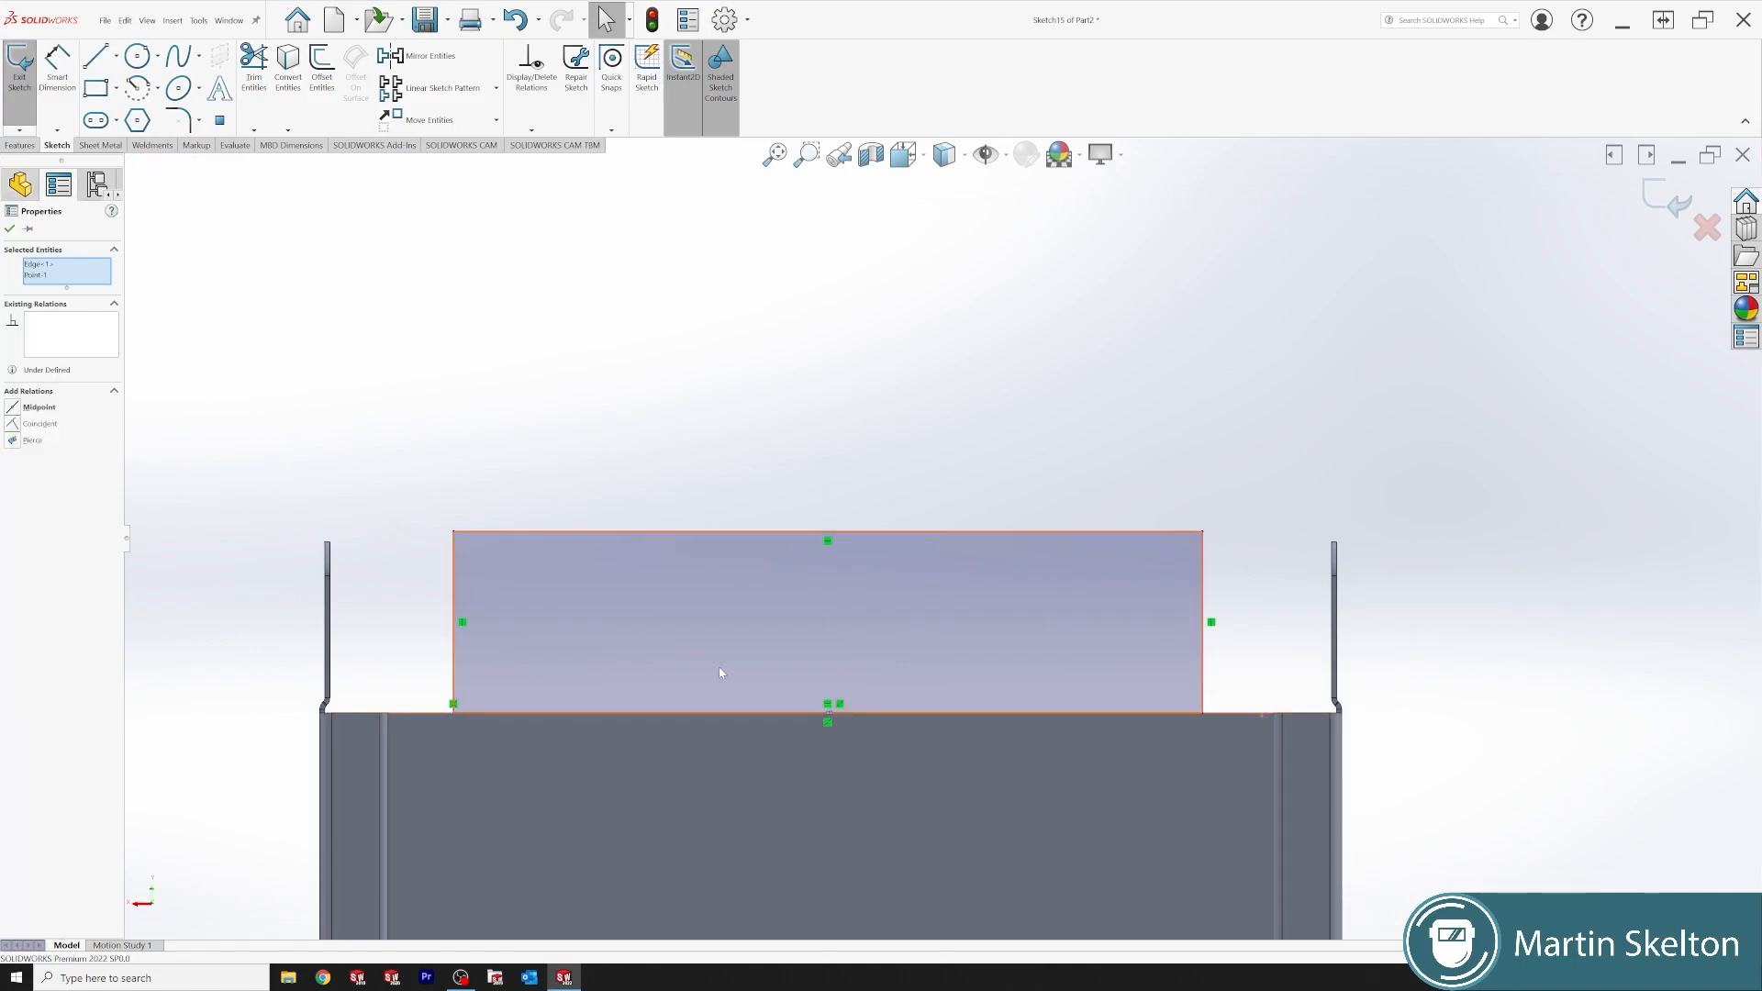
scroll(708, 707, down, 5)
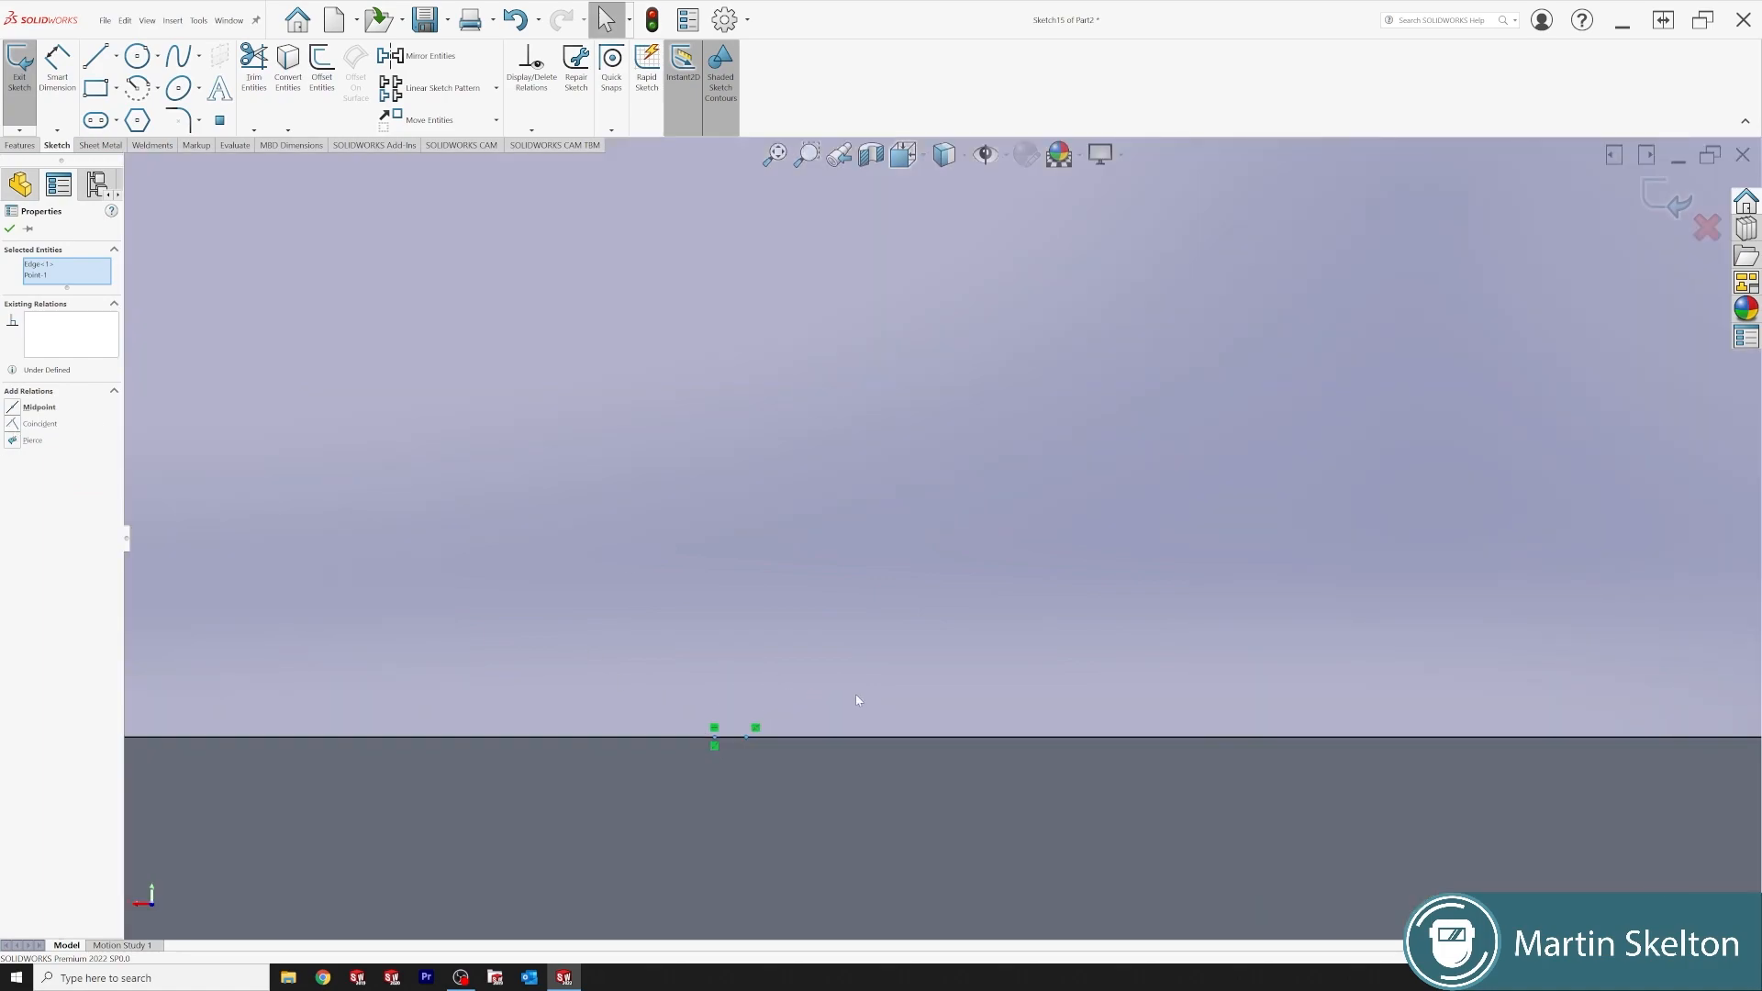
click(13, 426)
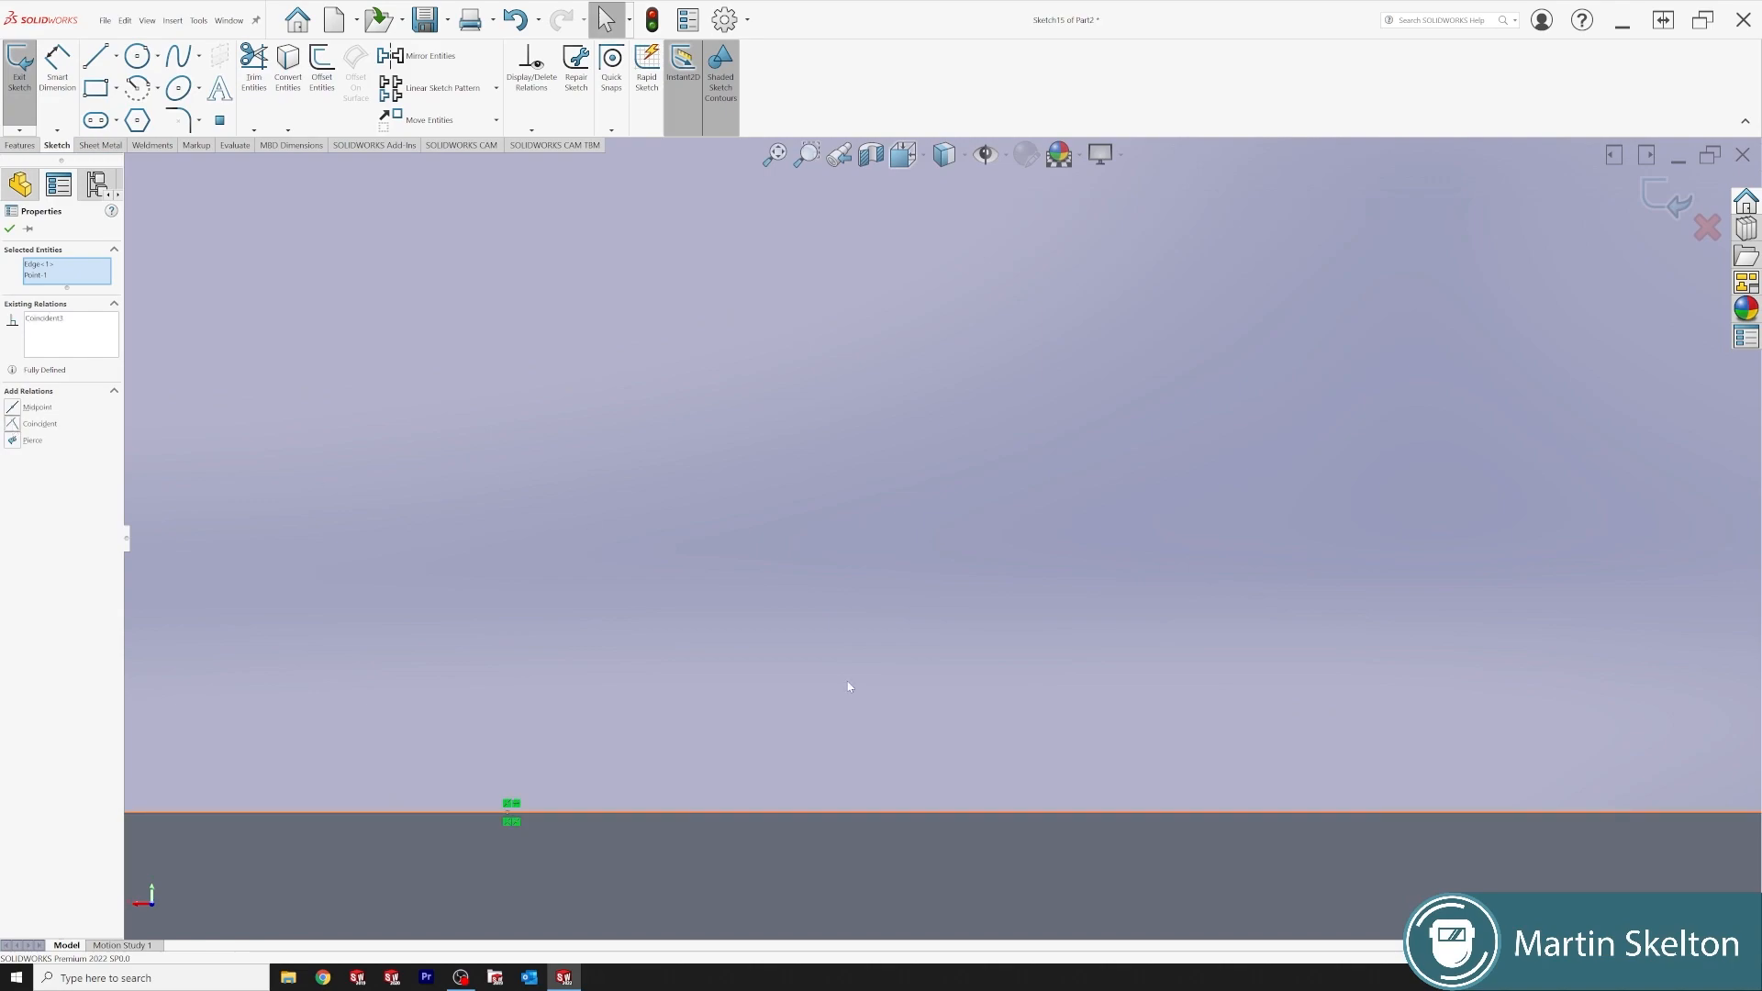
scroll(945, 615, up, 6)
scroll(952, 615, down, 3)
scroll(955, 617, up, 3)
scroll(968, 470, down, 3)
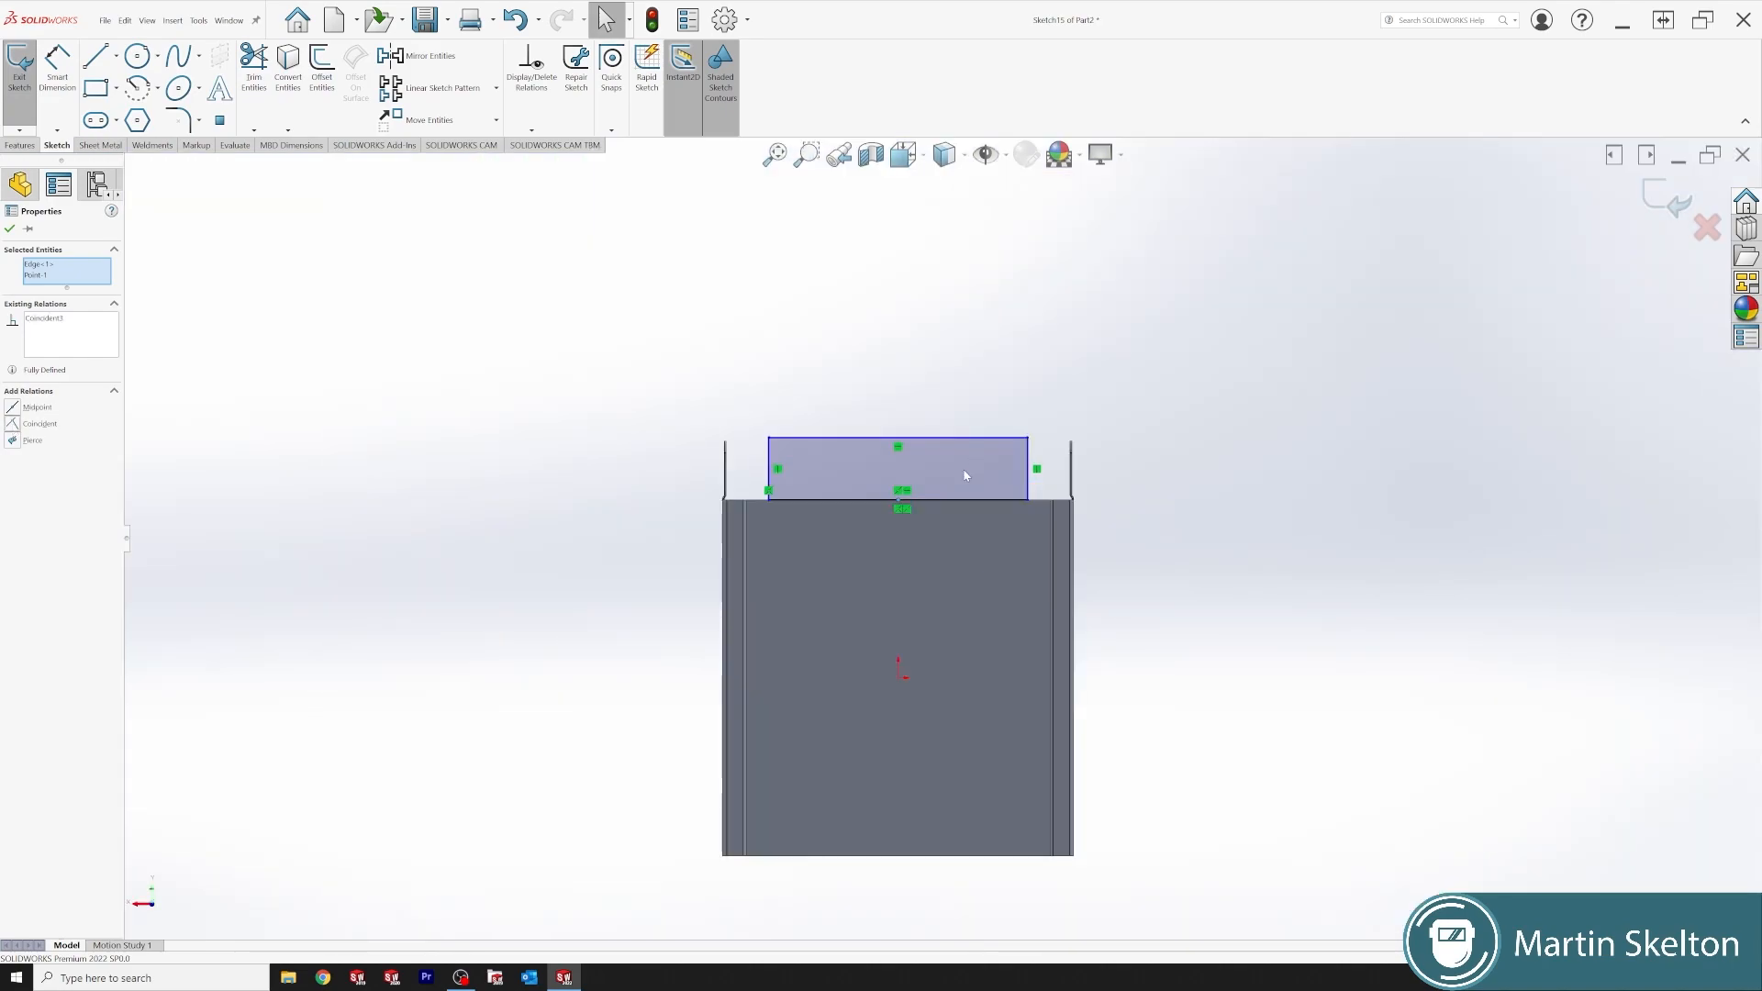
scroll(967, 470, down, 3)
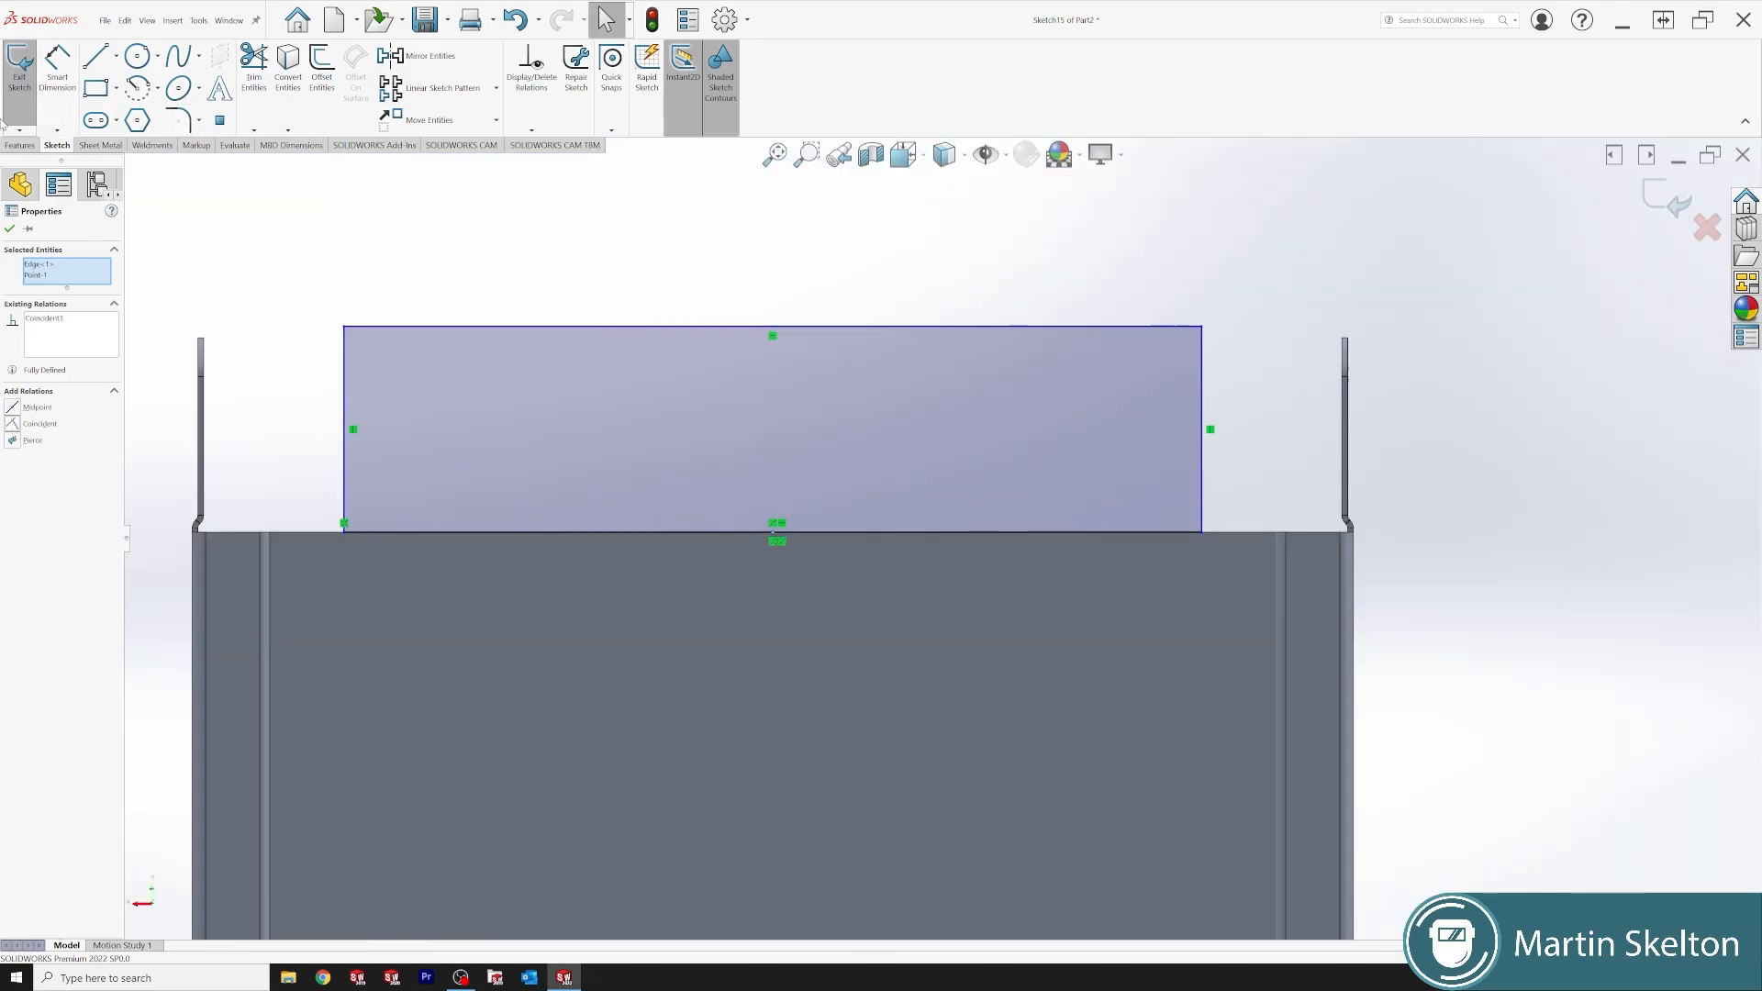
click(9, 230)
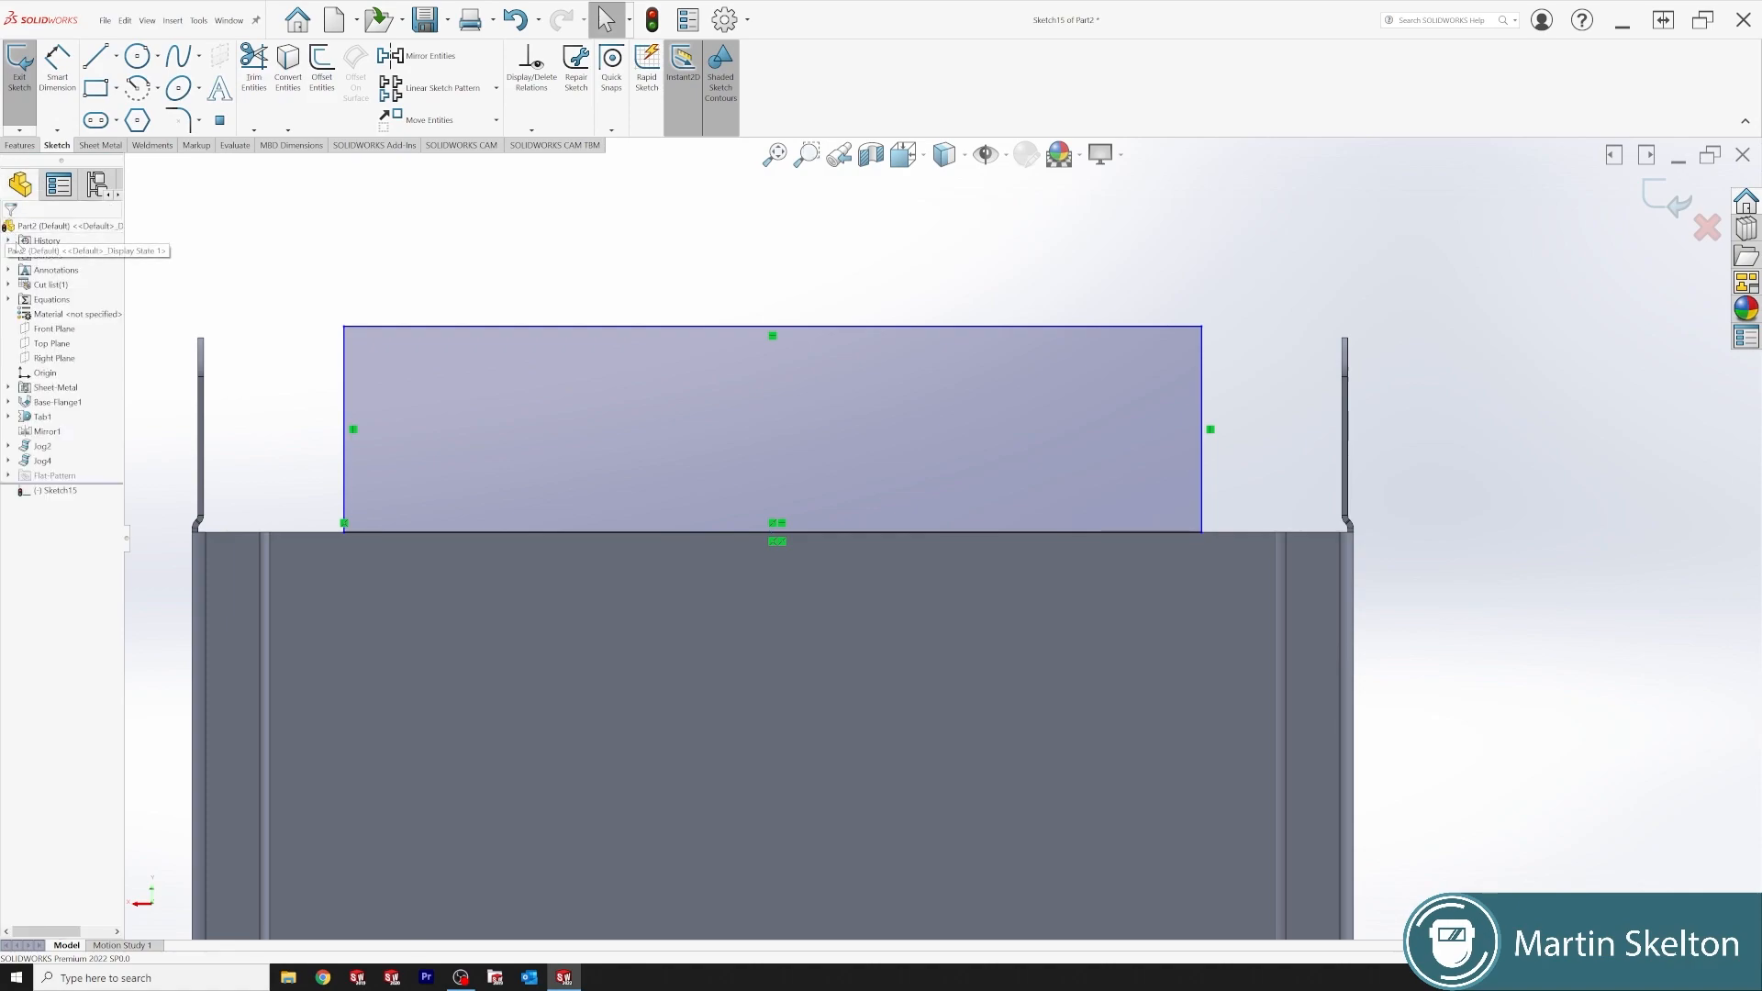
- Dimension the rectangle above the base's top edge to 100 mm wide and 27.5 mm high
click(56, 68)
click(755, 328)
click(748, 304)
text(100)
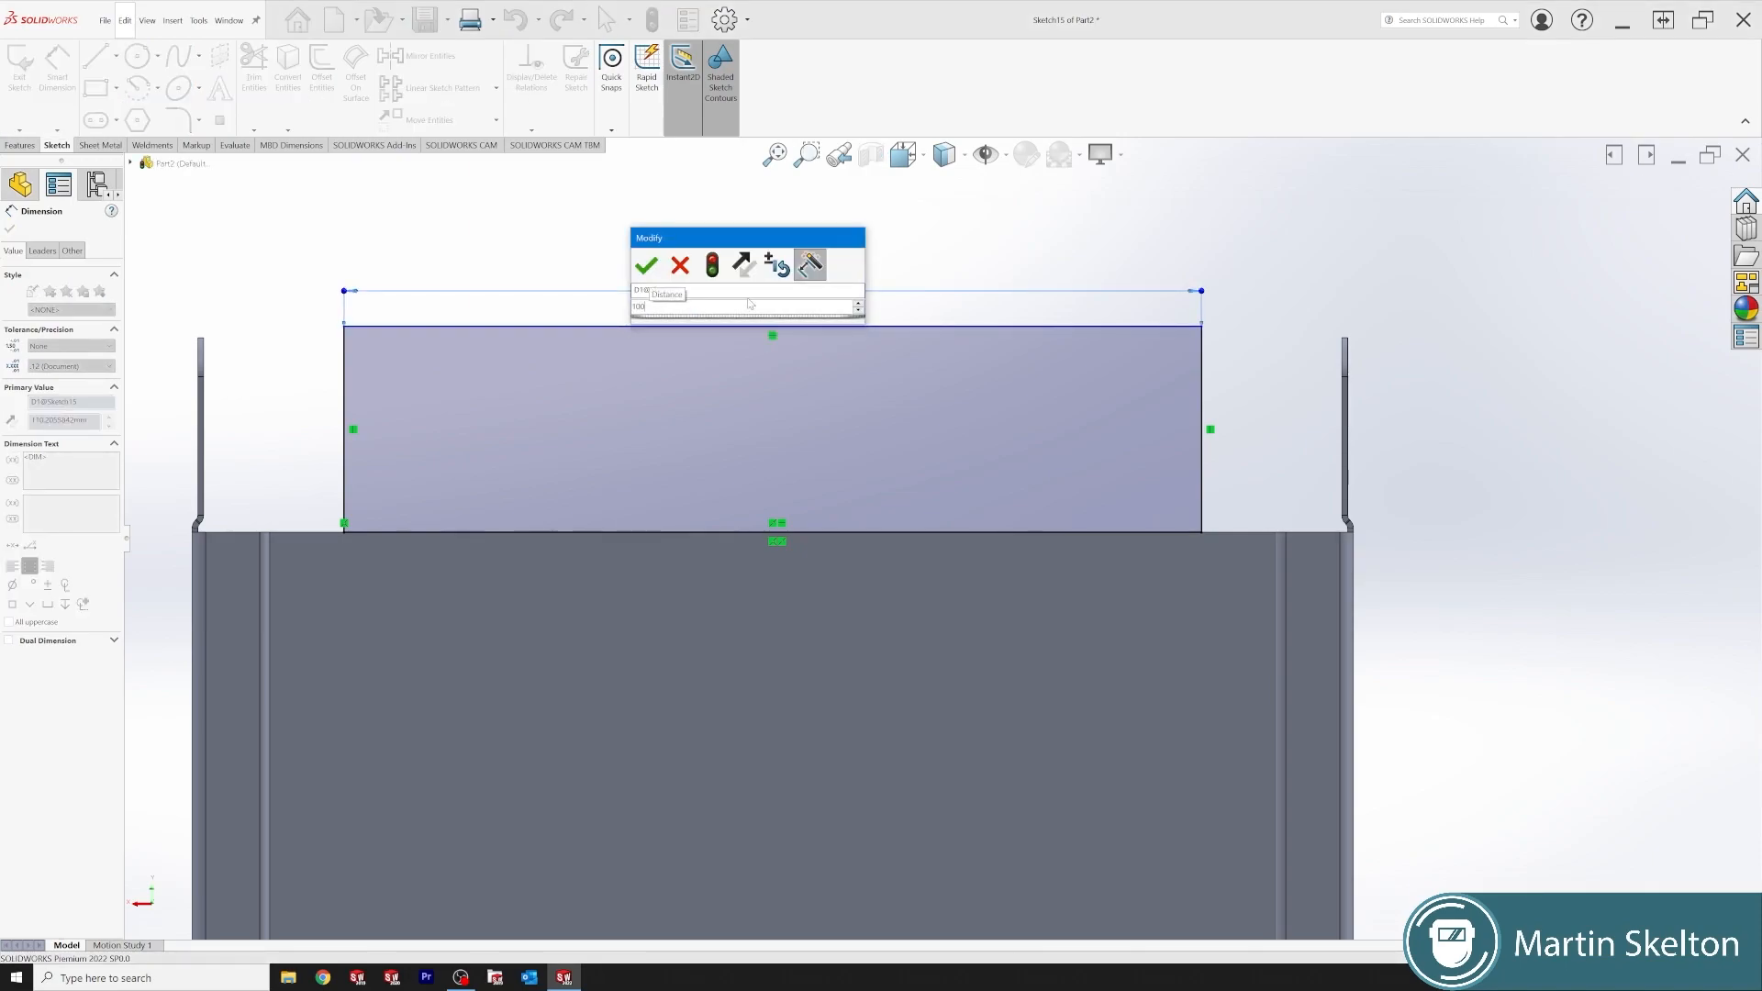
key(Return)
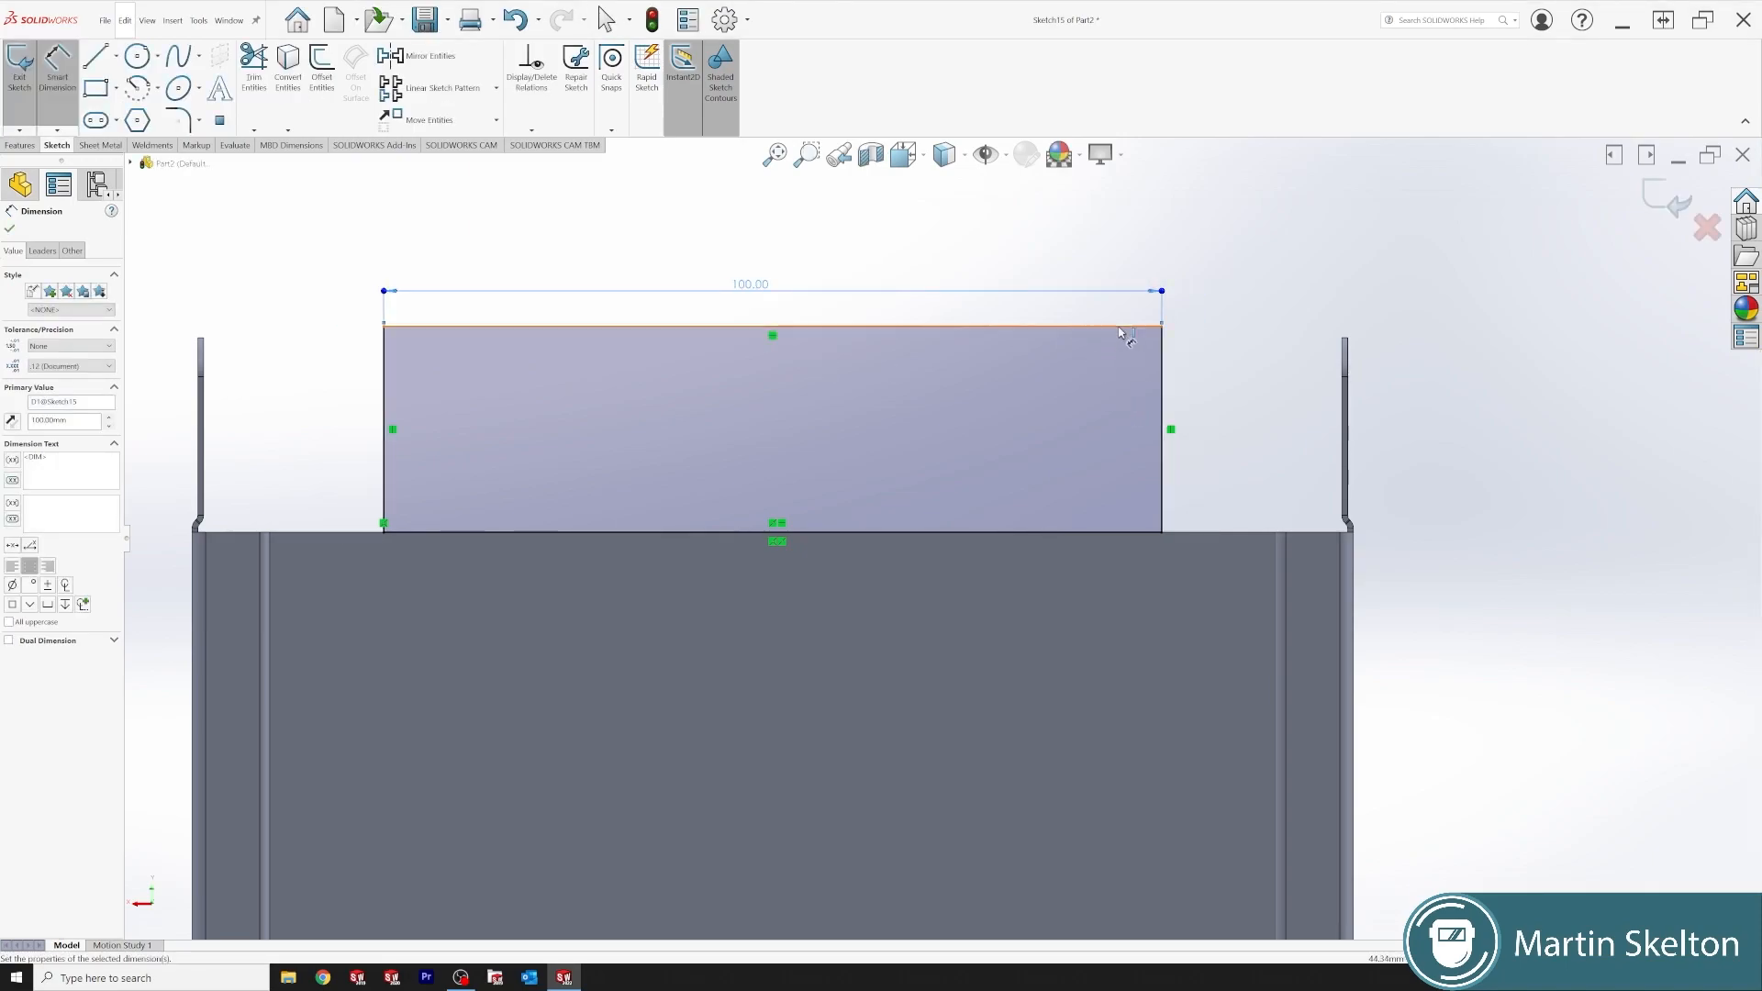
click(1158, 368)
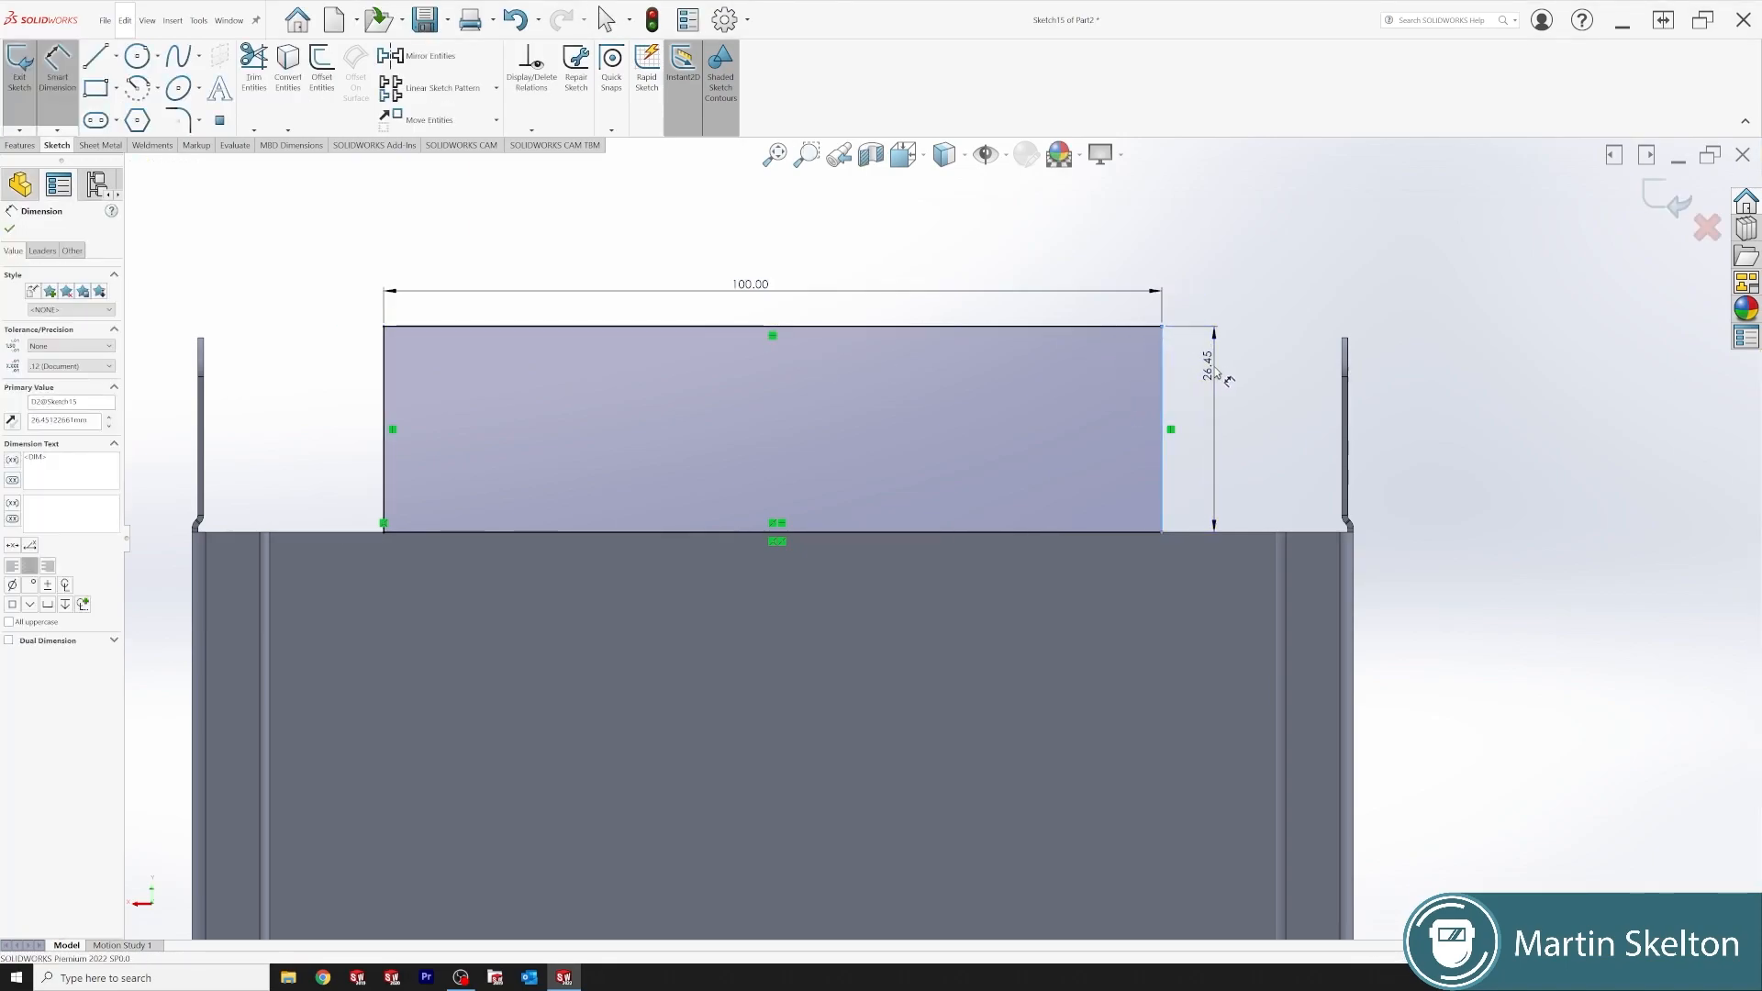
click(1216, 371)
text(27.5)
key(Return)
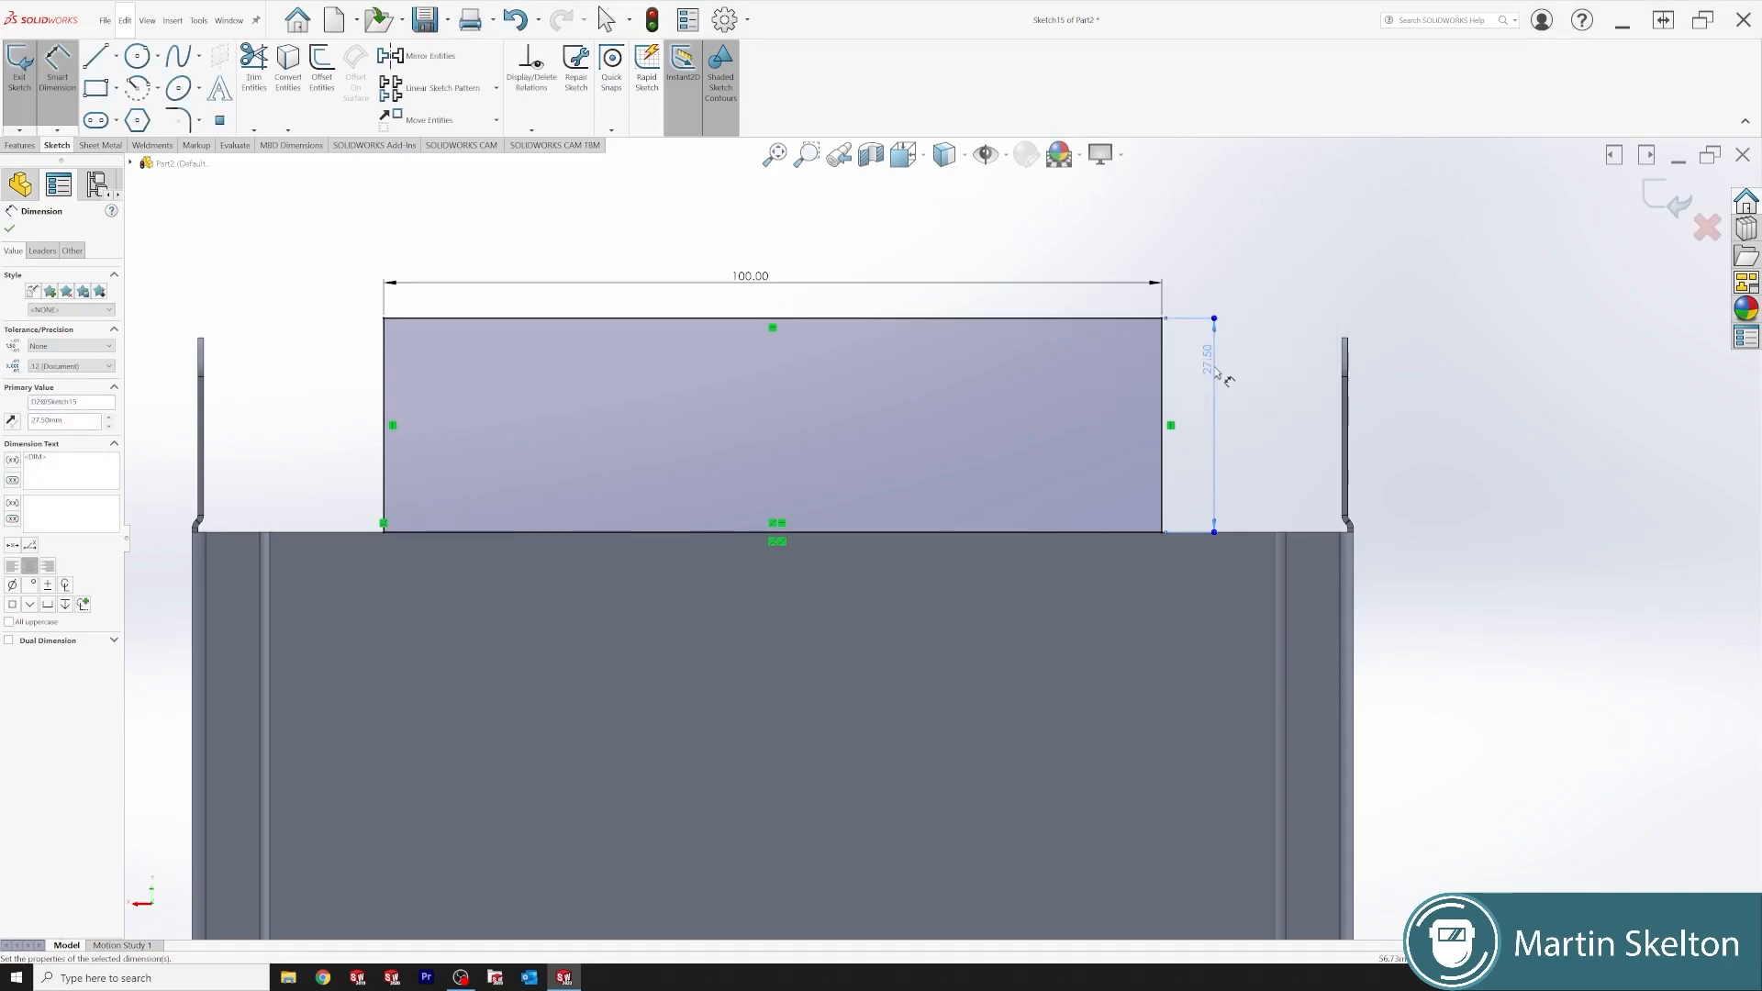
click(10, 229)
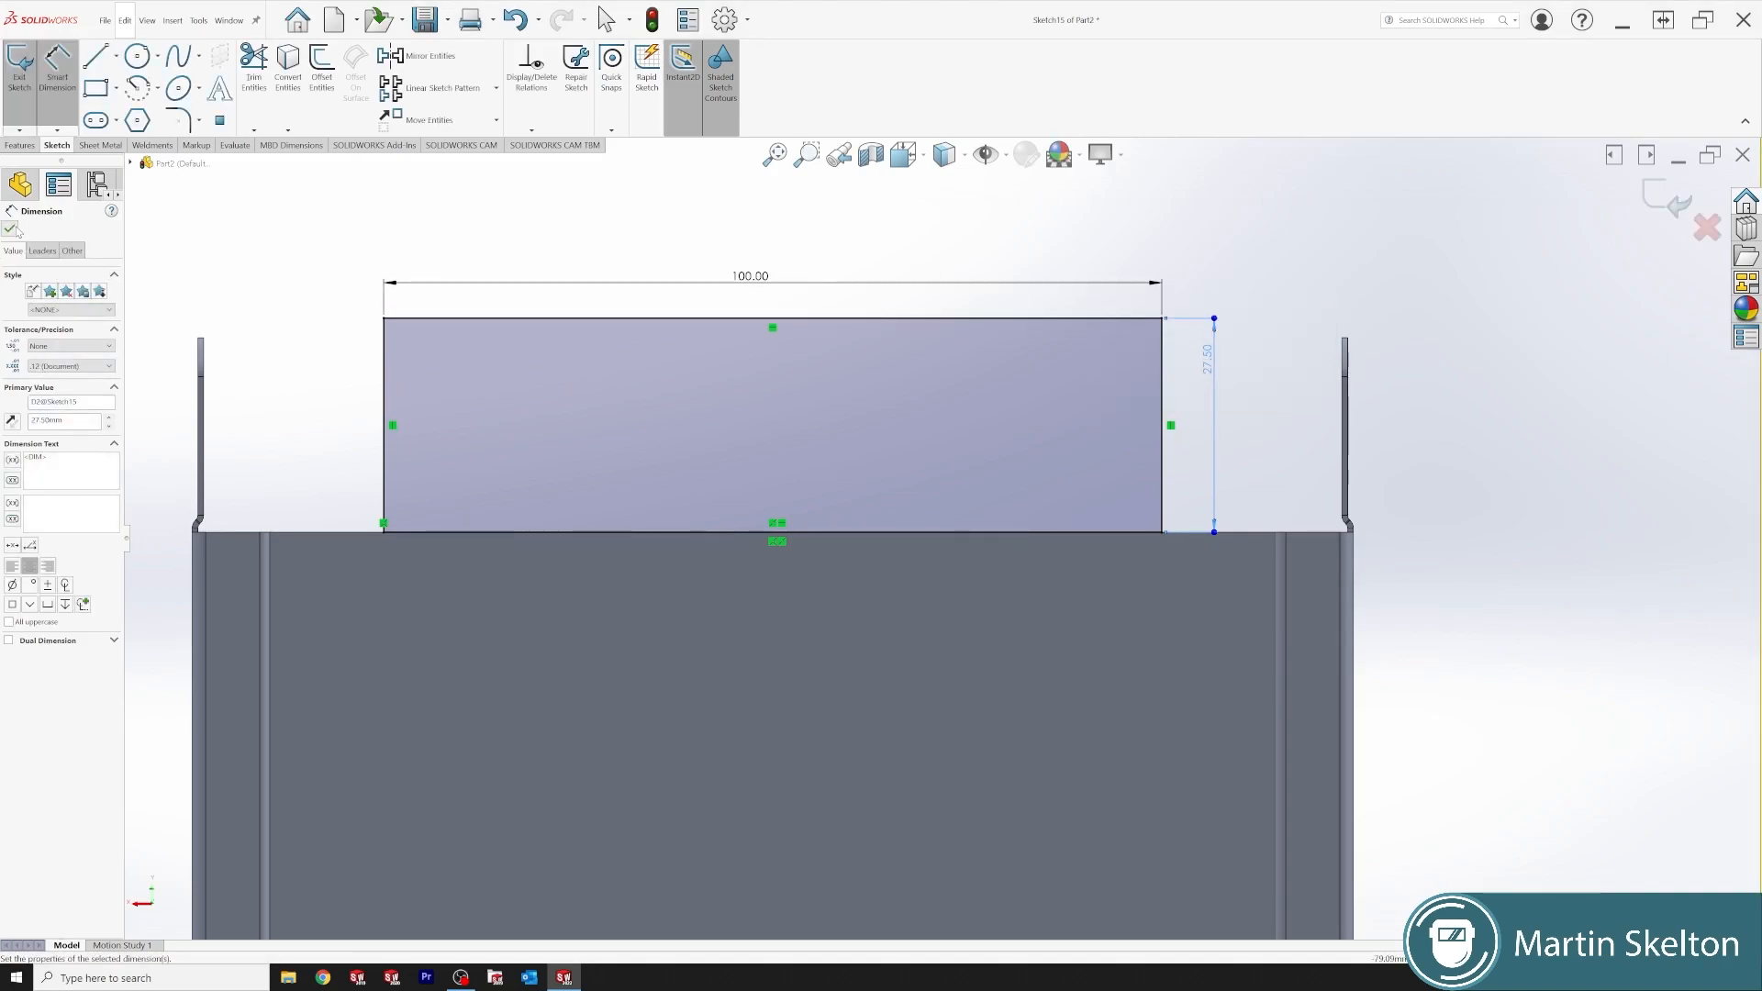
- Fillet the rectangle's two upper corners with a 5 mm radius
click(179, 120)
click(383, 345)
click(517, 319)
click(1141, 319)
click(1164, 360)
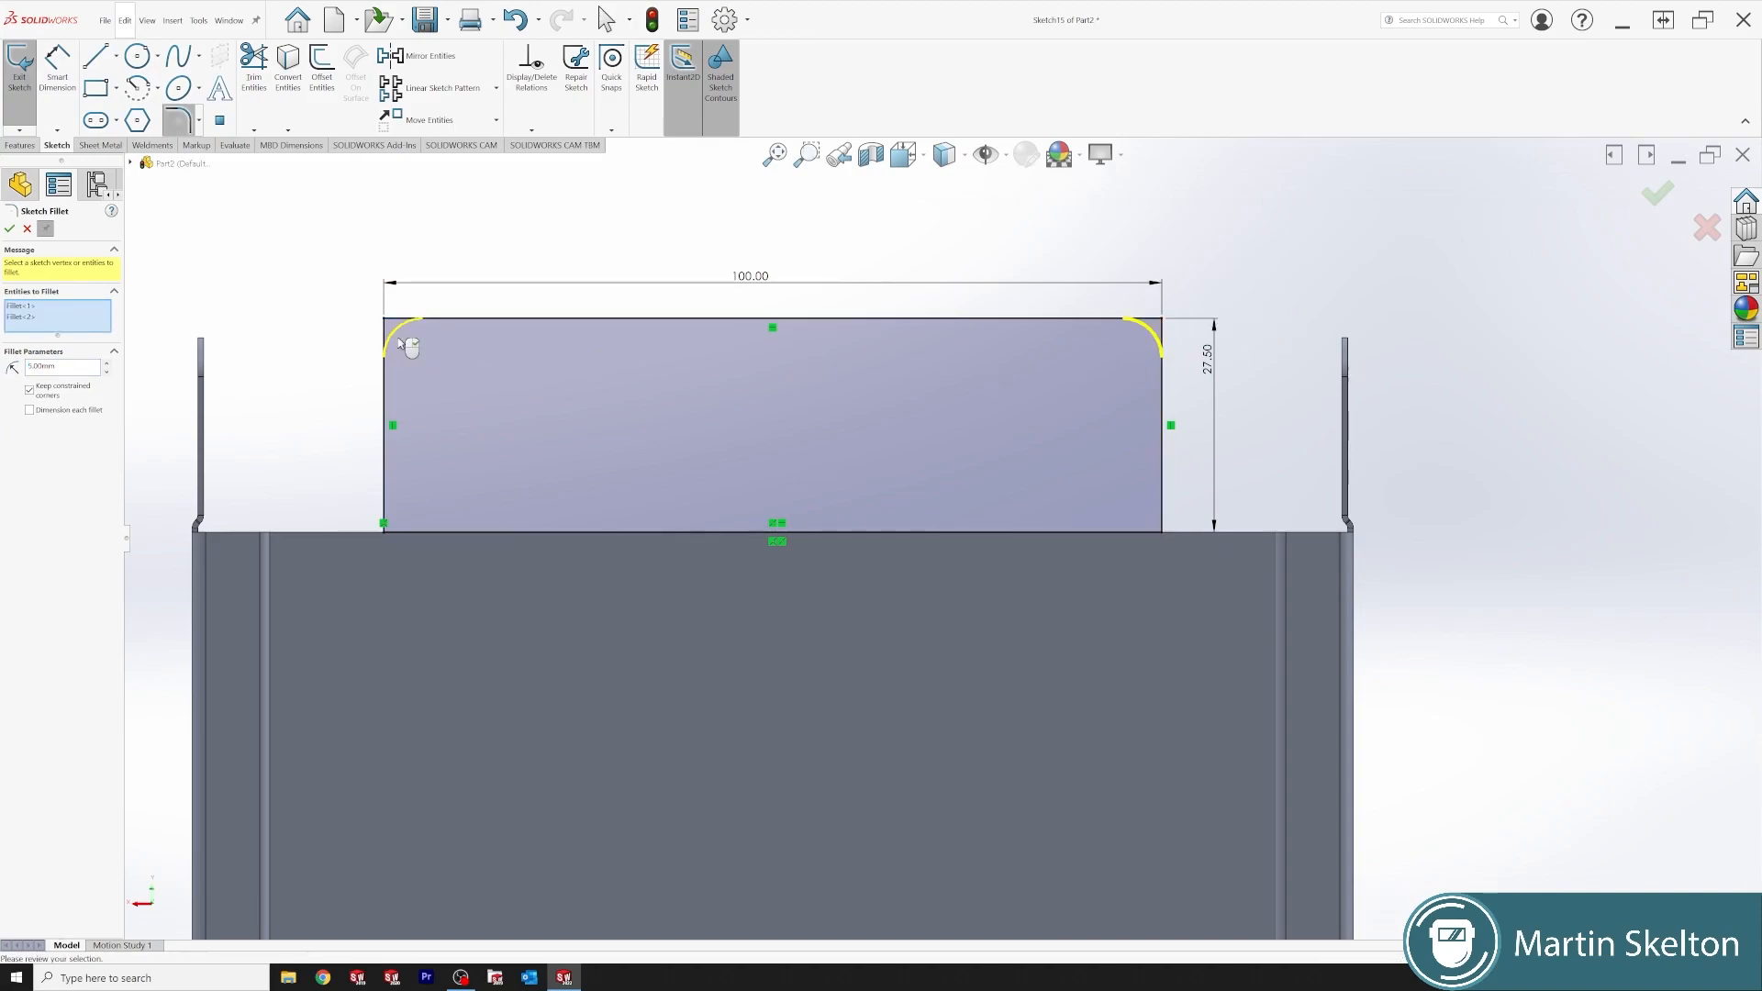
click(9, 228)
- Draw a vertical centreline from the midpoint of the rectangle's top line to the midpoint of its bottom line
click(116, 57)
click(122, 97)
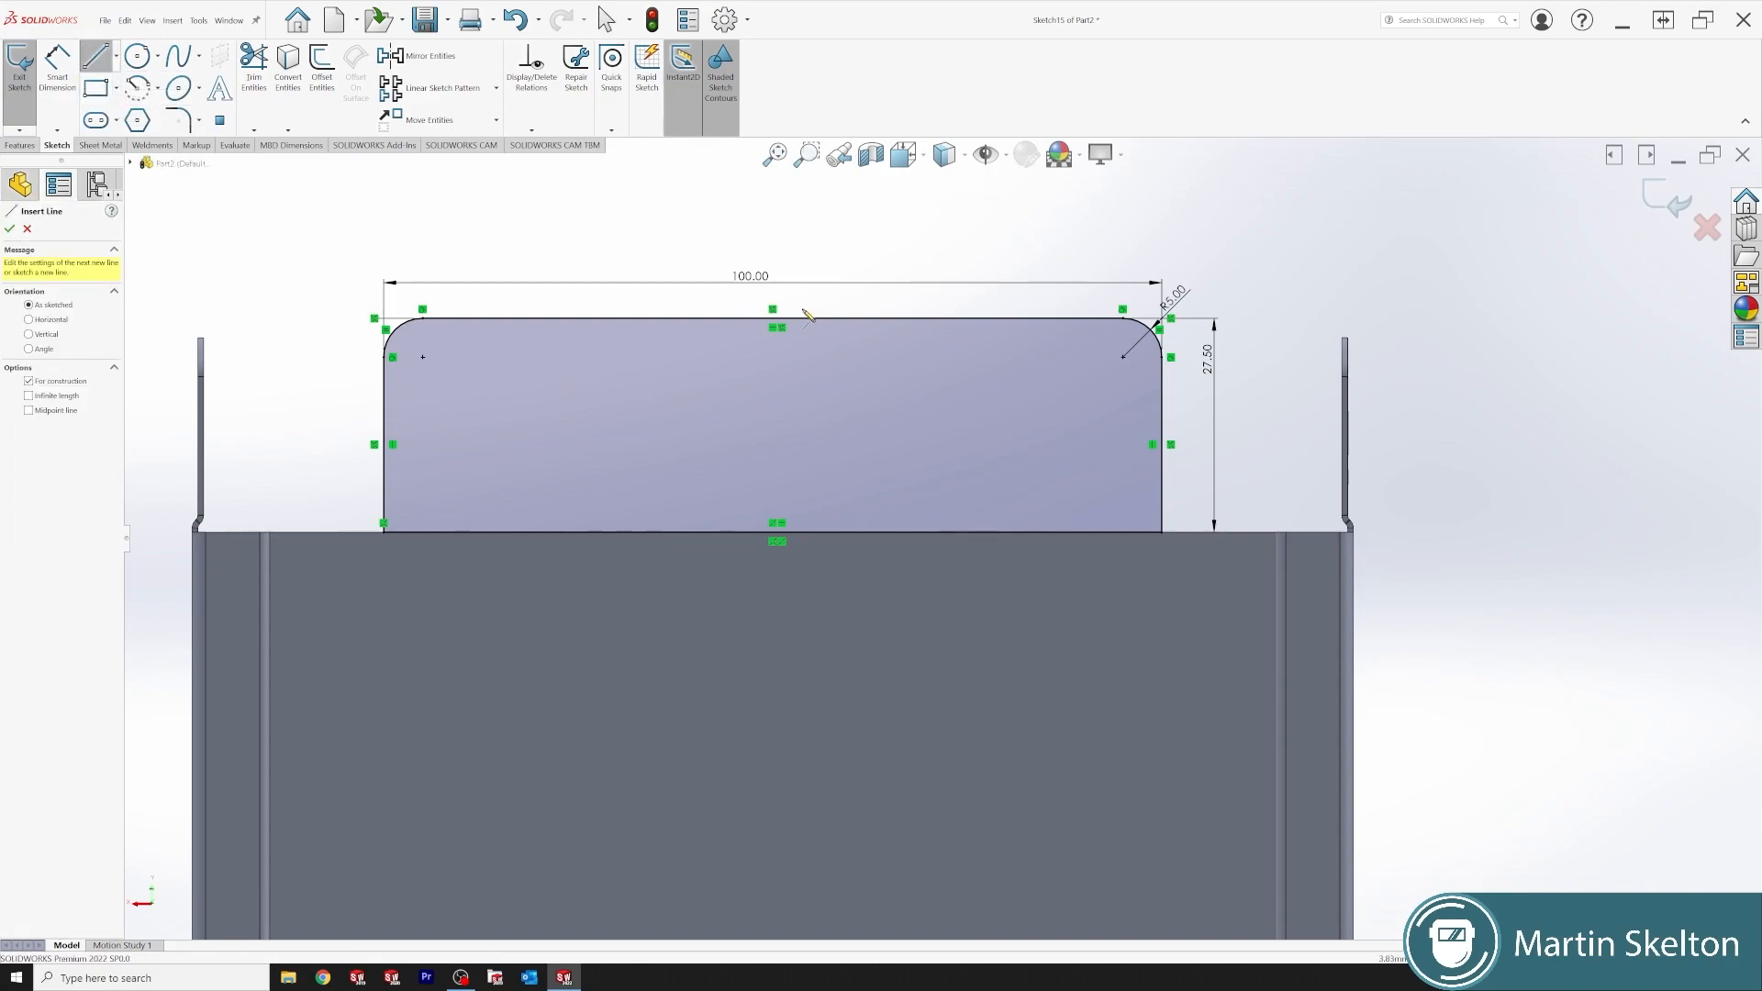
click(773, 320)
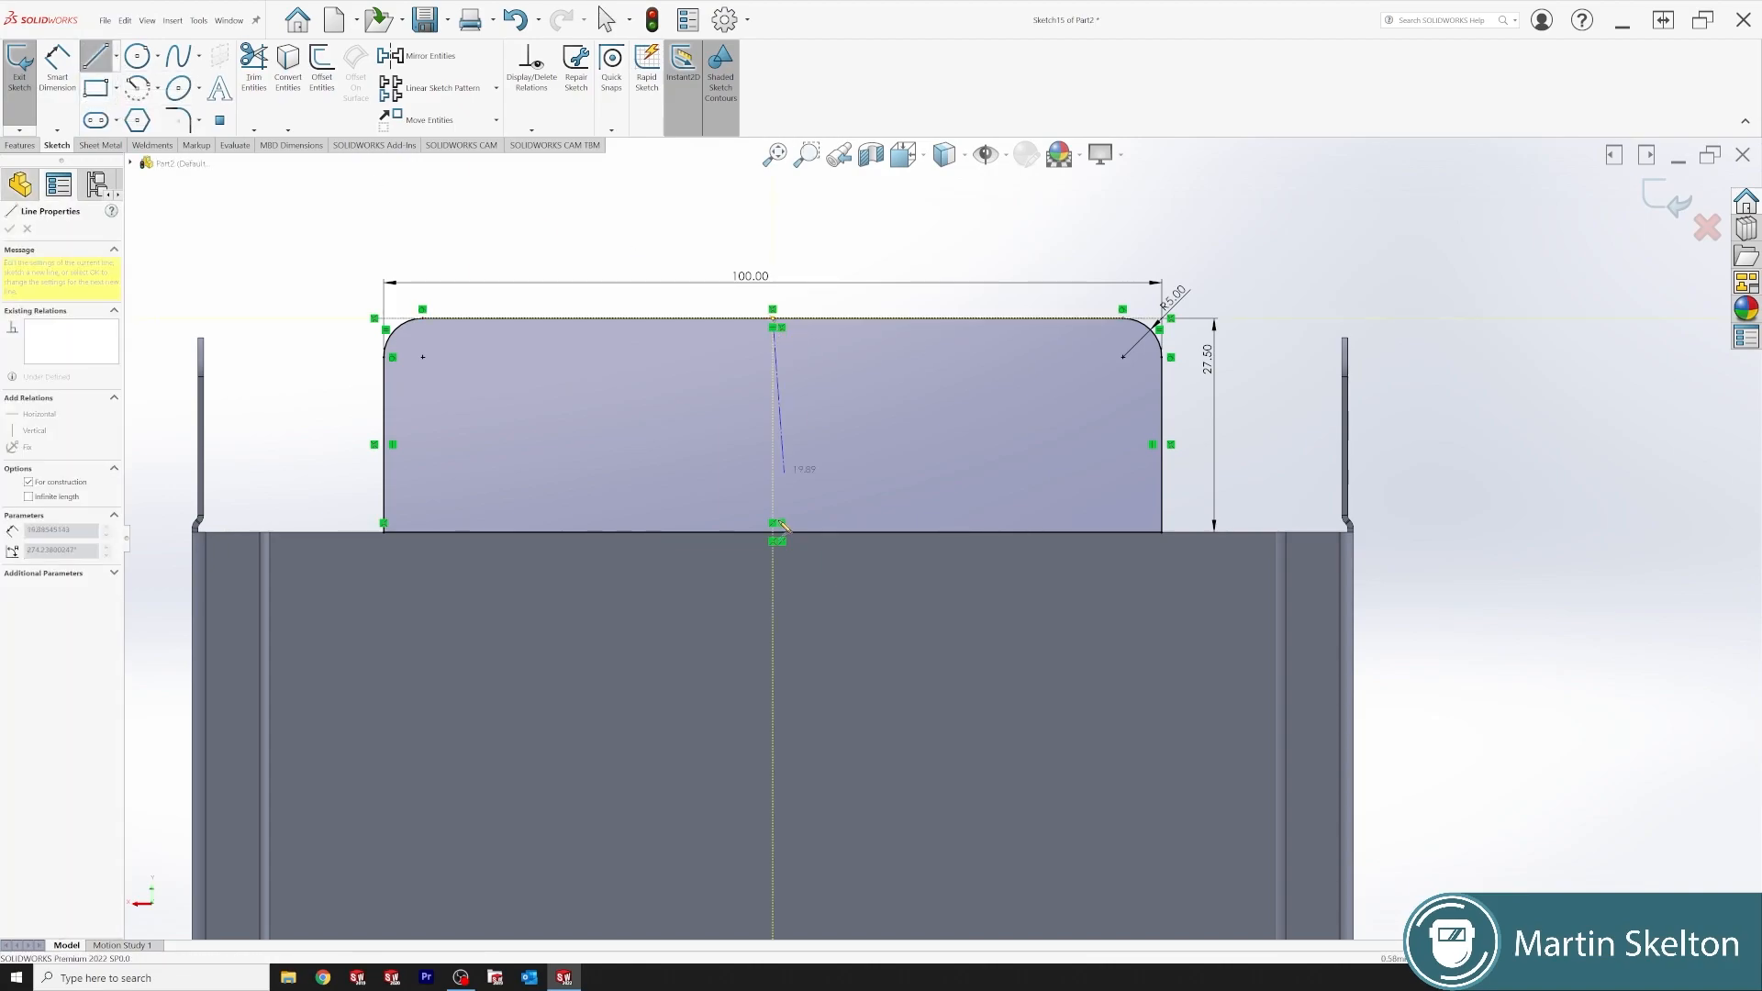
click(773, 523)
right_click(877, 250)
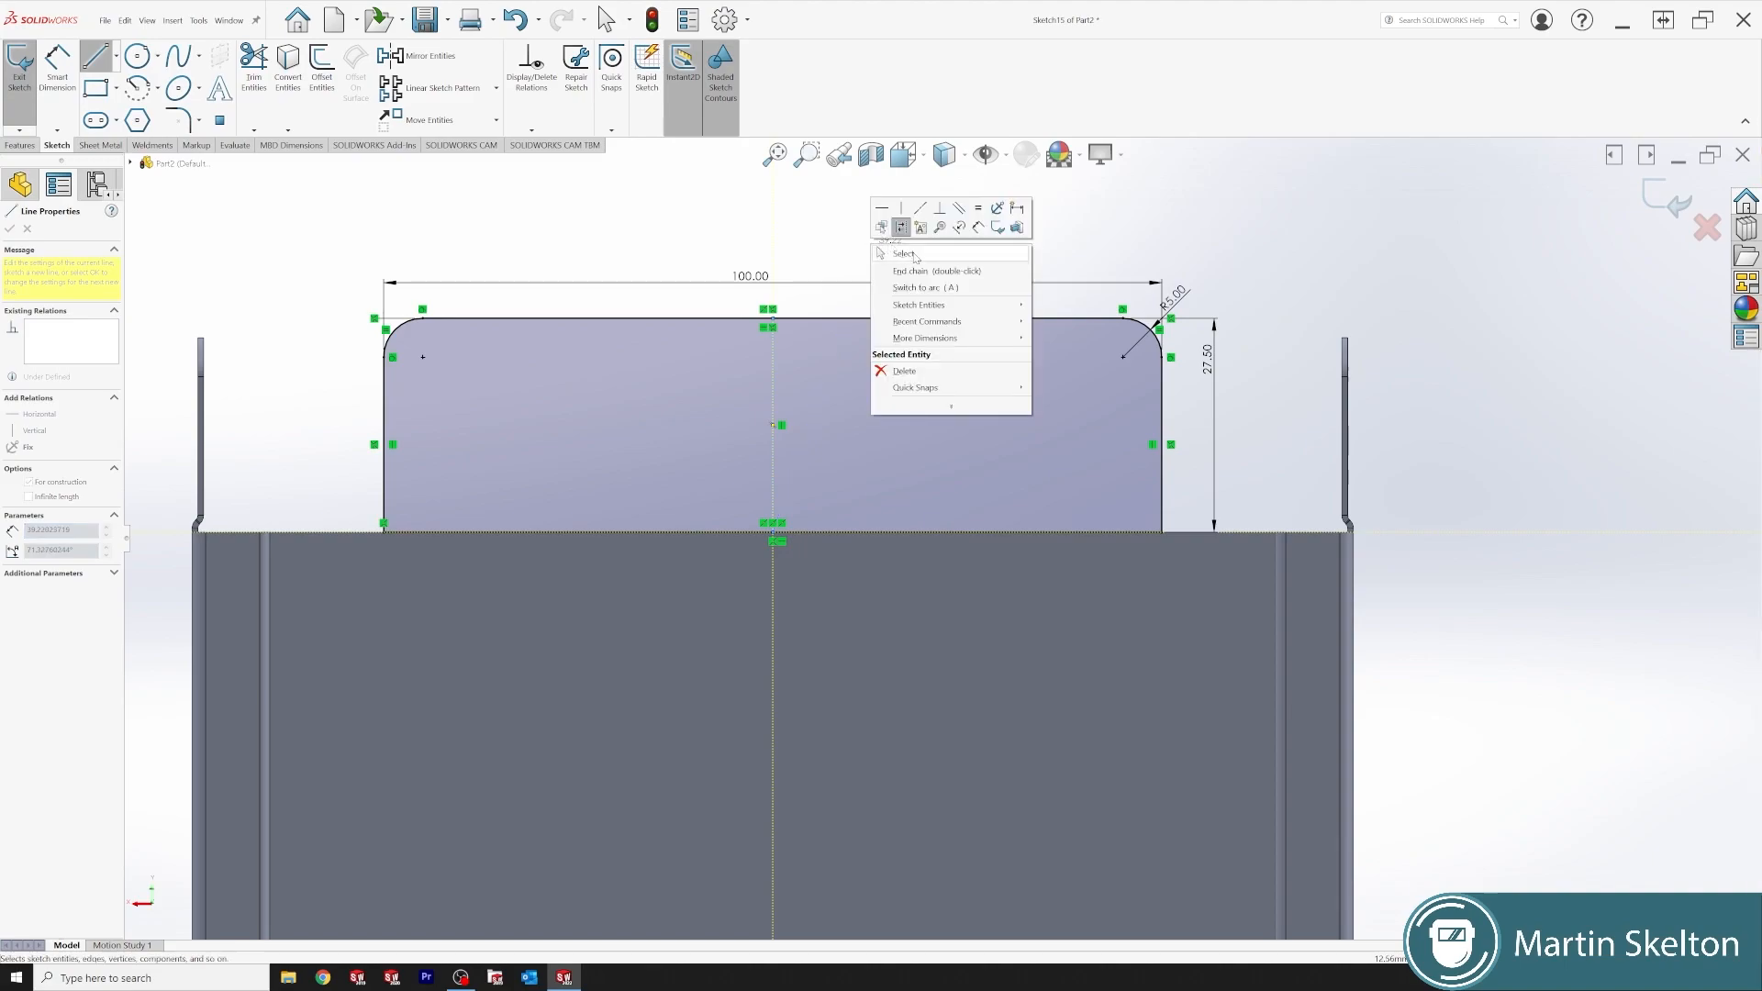
click(909, 263)
- Draw a center rectangle about 12 mm wide and 9 mm high, centred on the centreline in the tab's upper half
click(116, 88)
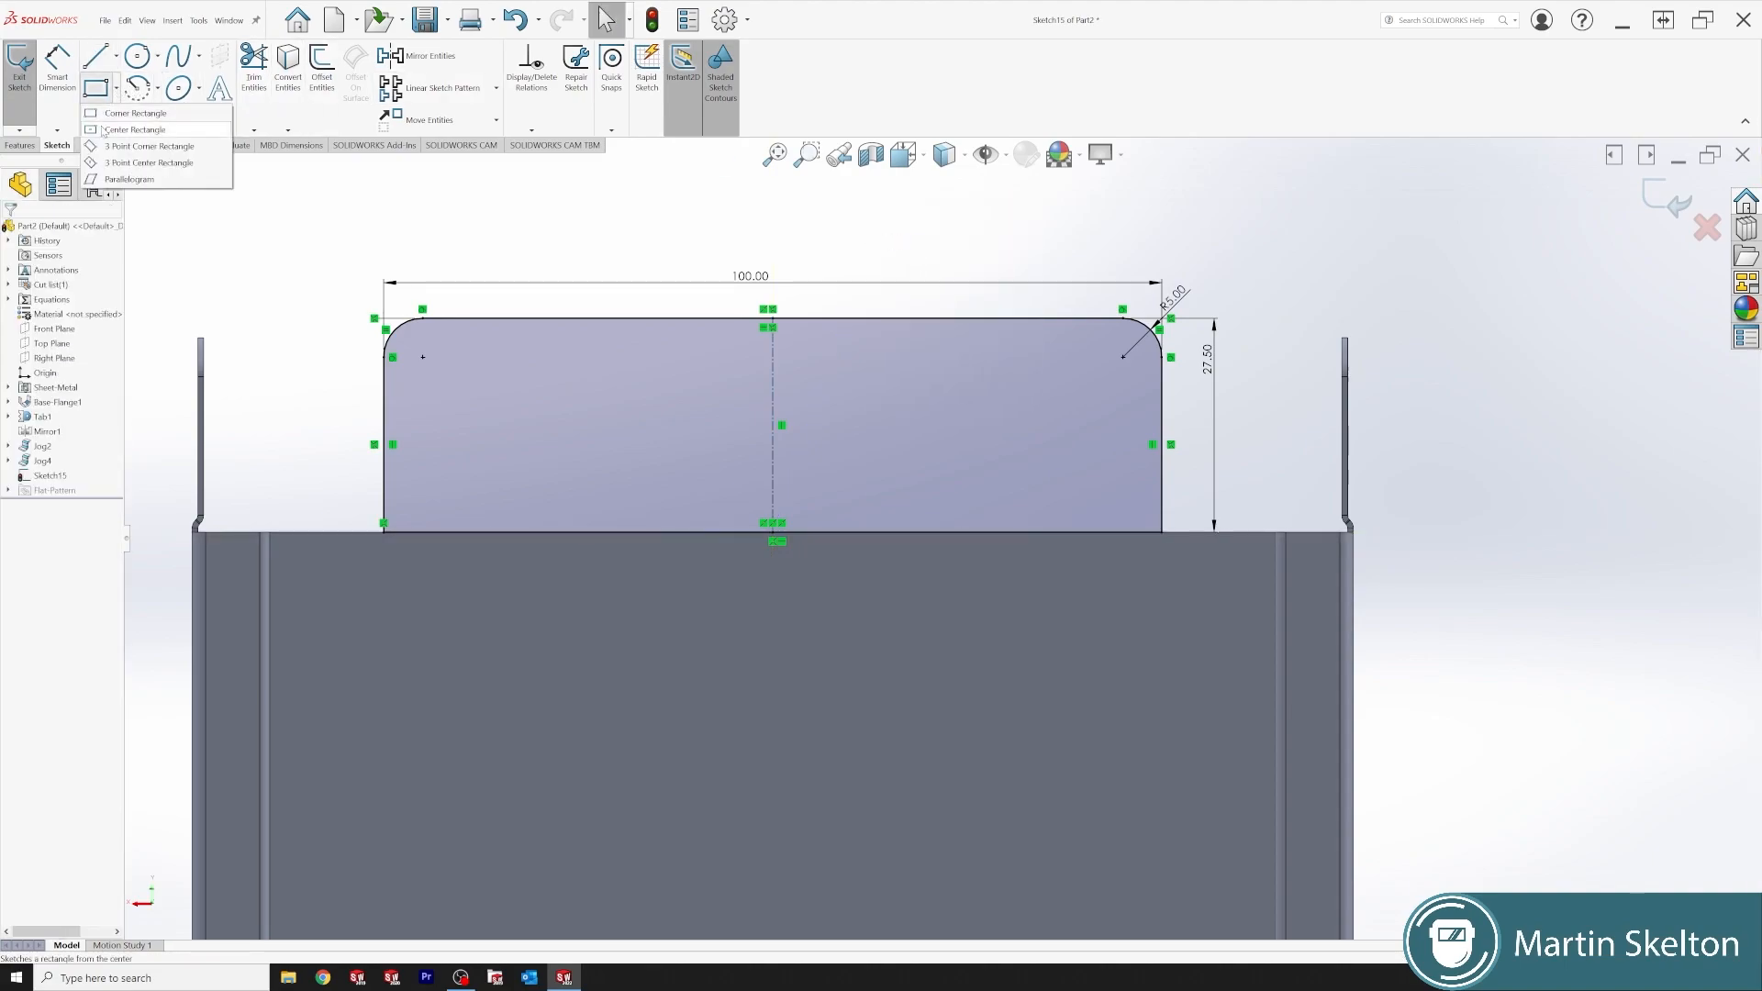
click(104, 131)
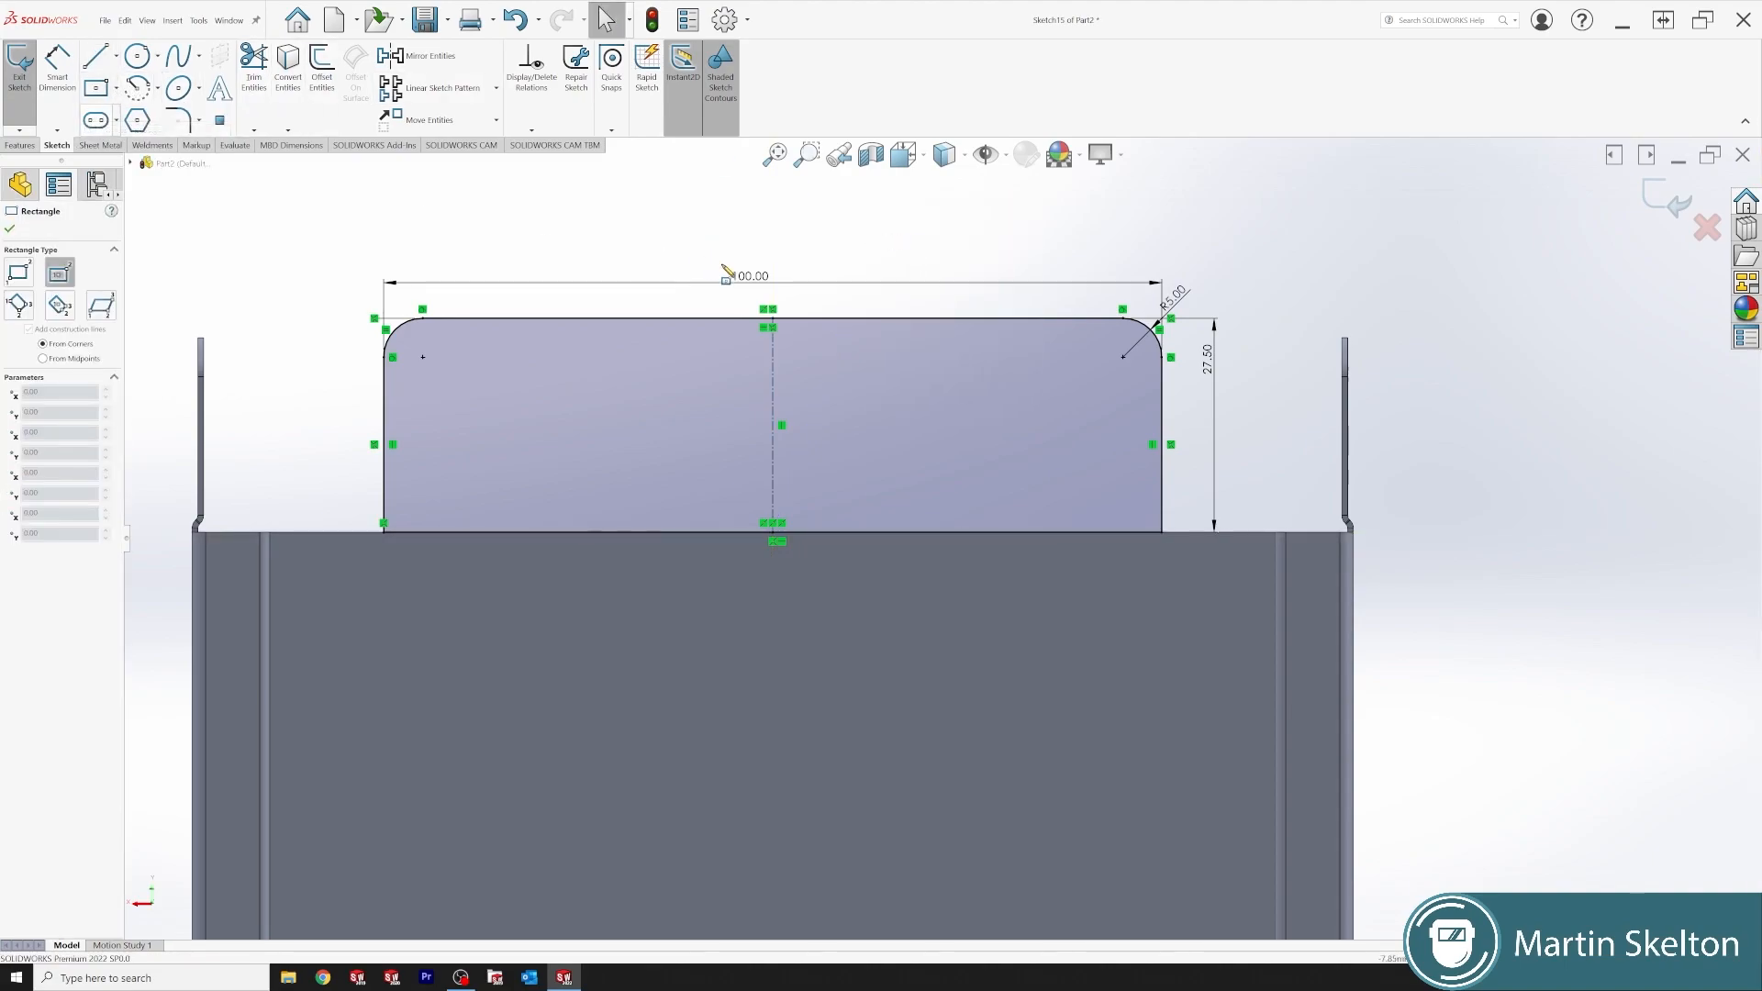
click(772, 386)
click(820, 421)
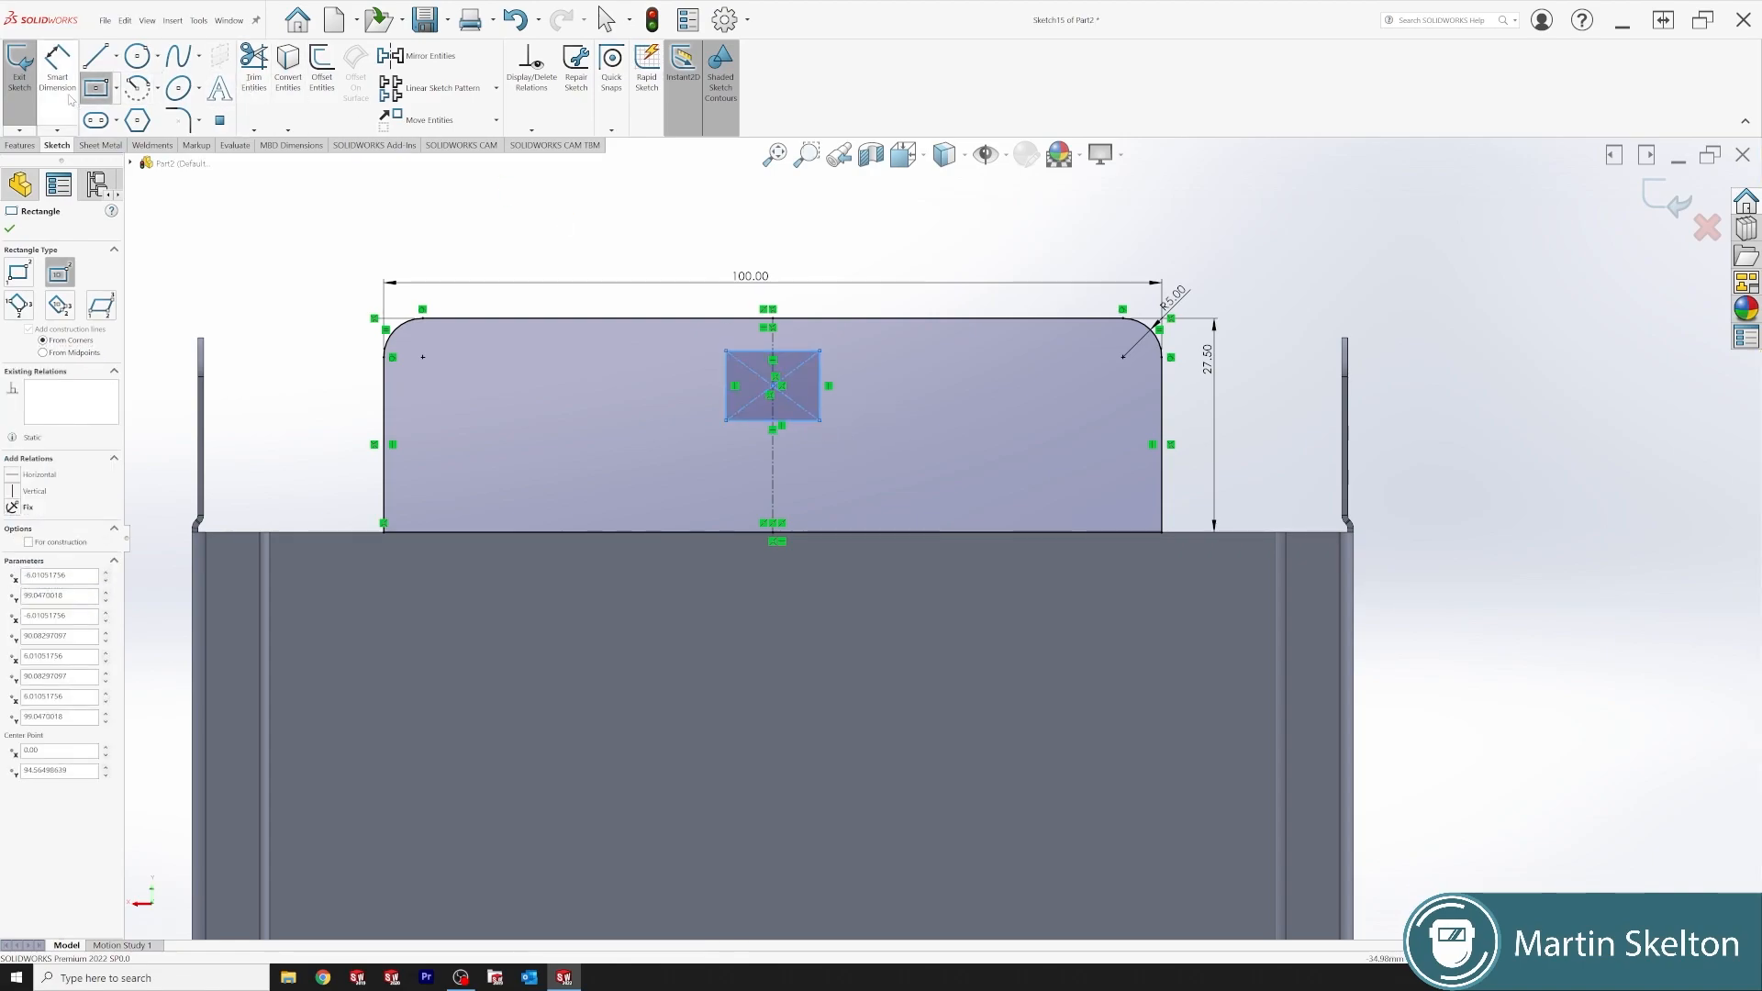
- Dimension the small cutout rectangle to 9.1 mm high and 6.5 mm wide
click(57, 65)
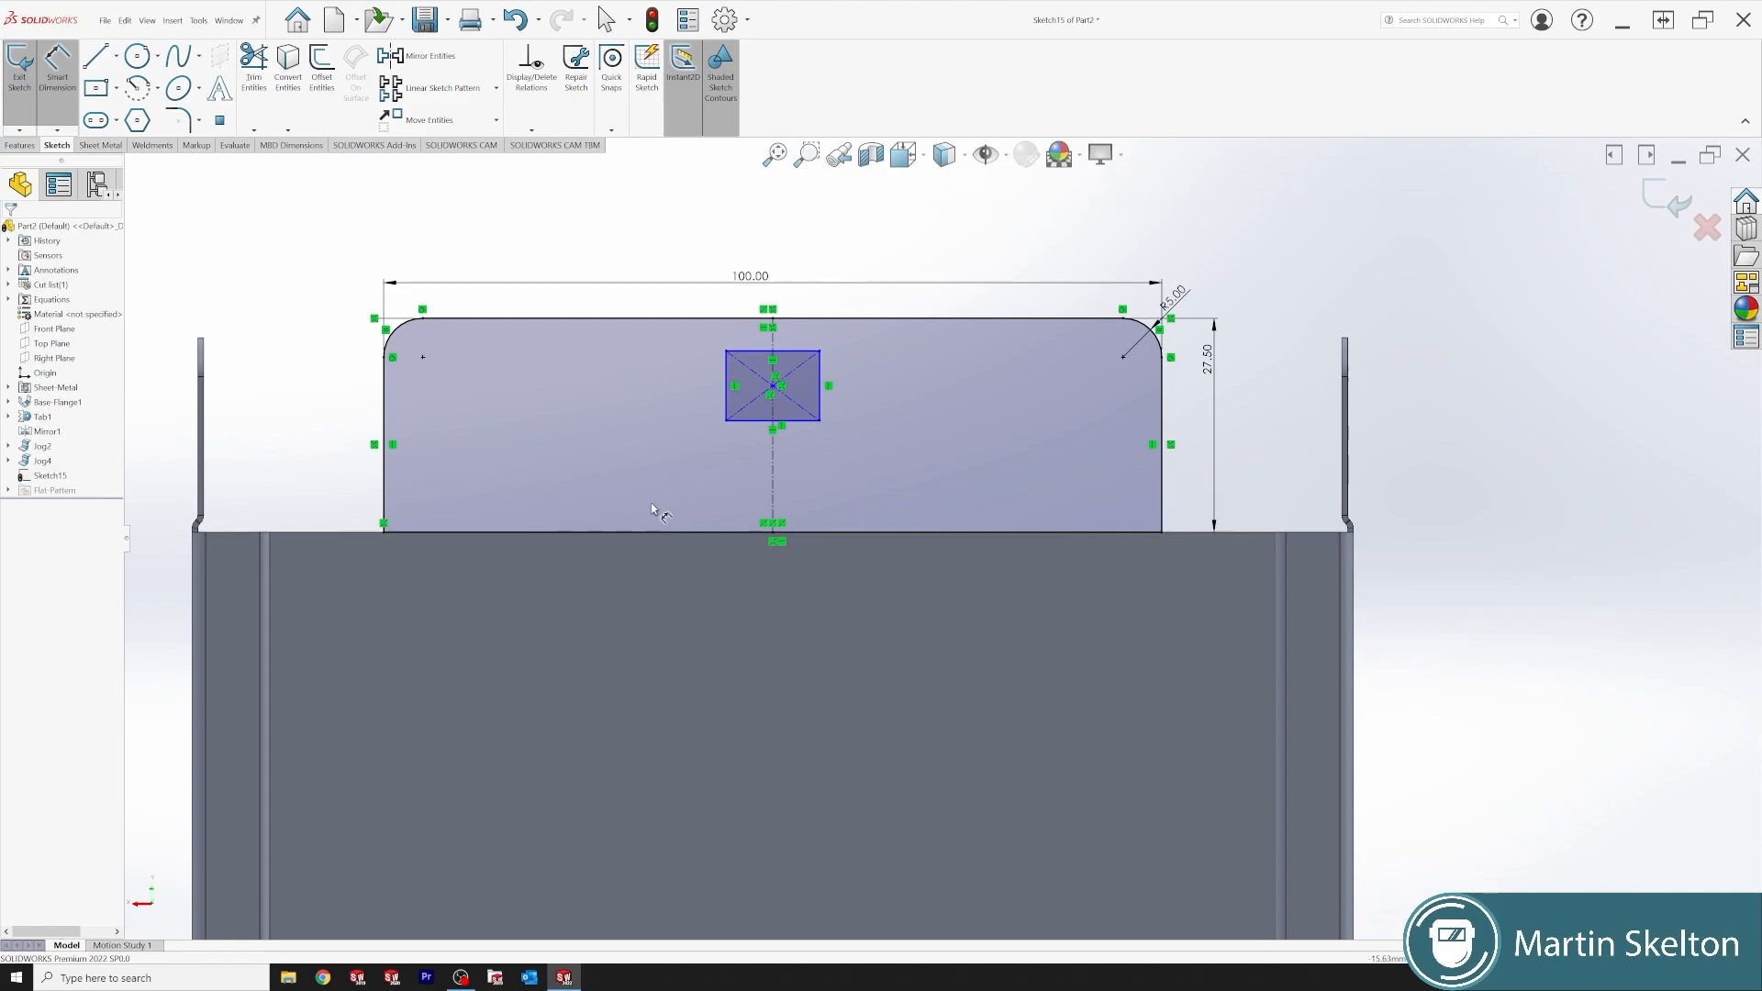
click(821, 381)
click(887, 383)
text(9.1)
key(Return)
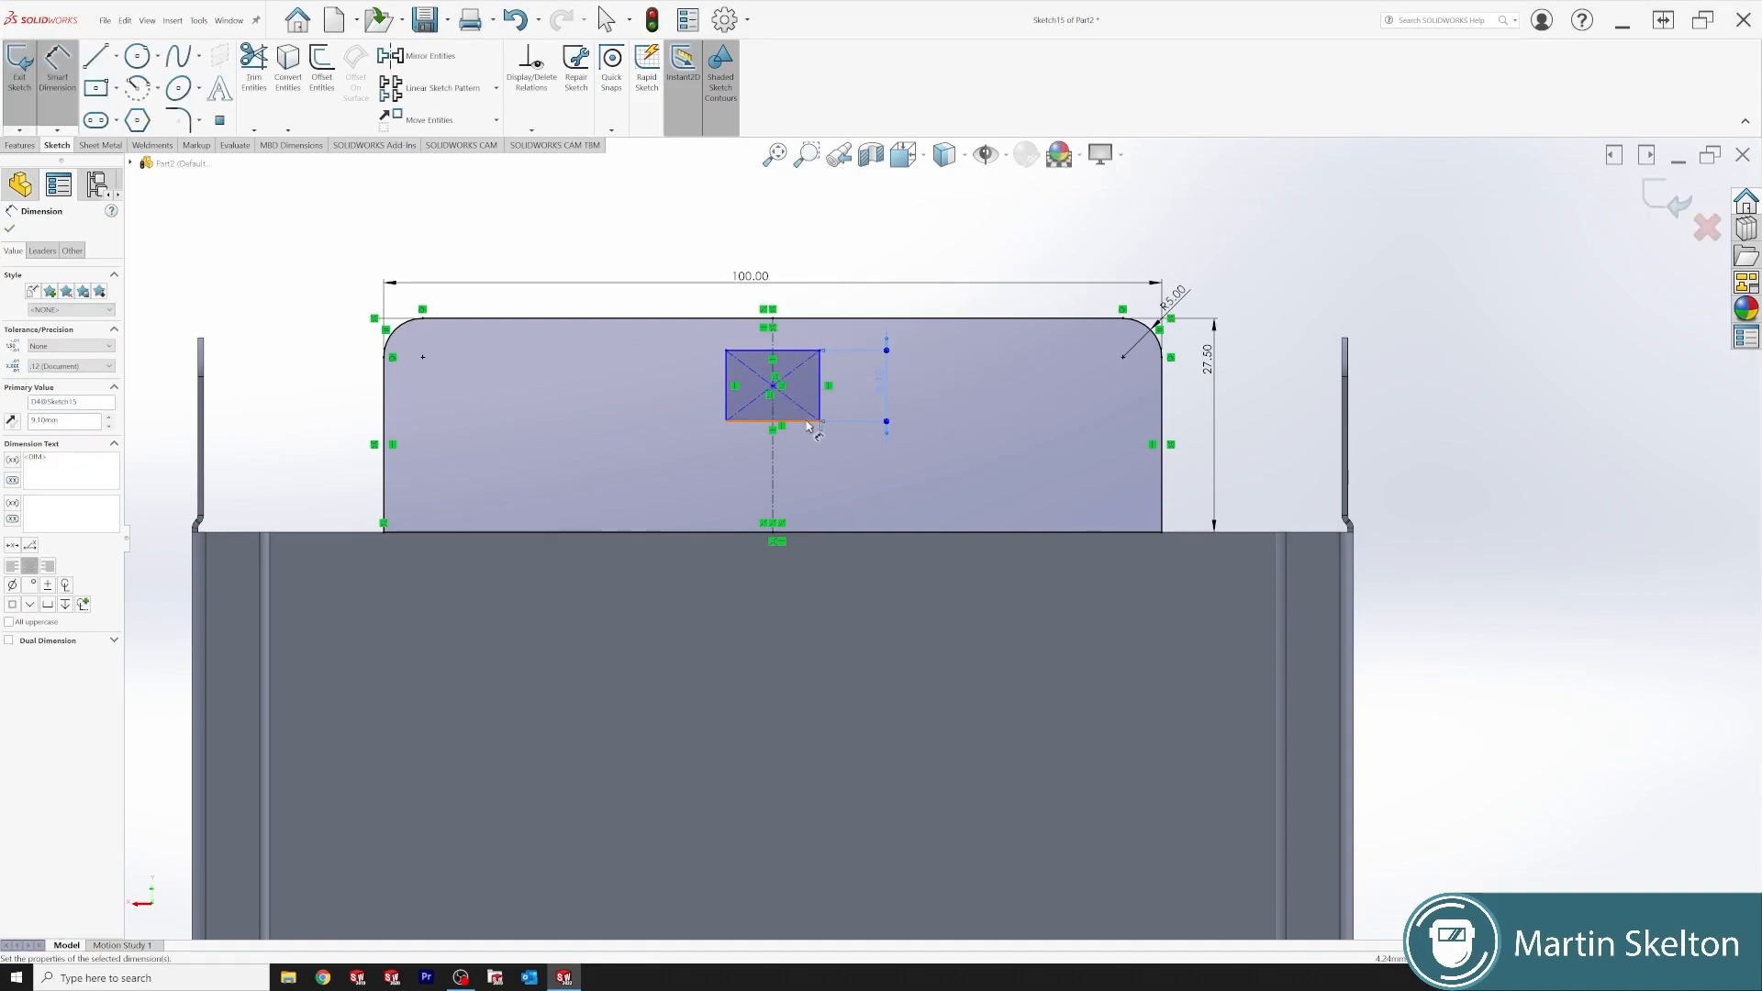
click(807, 420)
click(805, 468)
text(6.5)
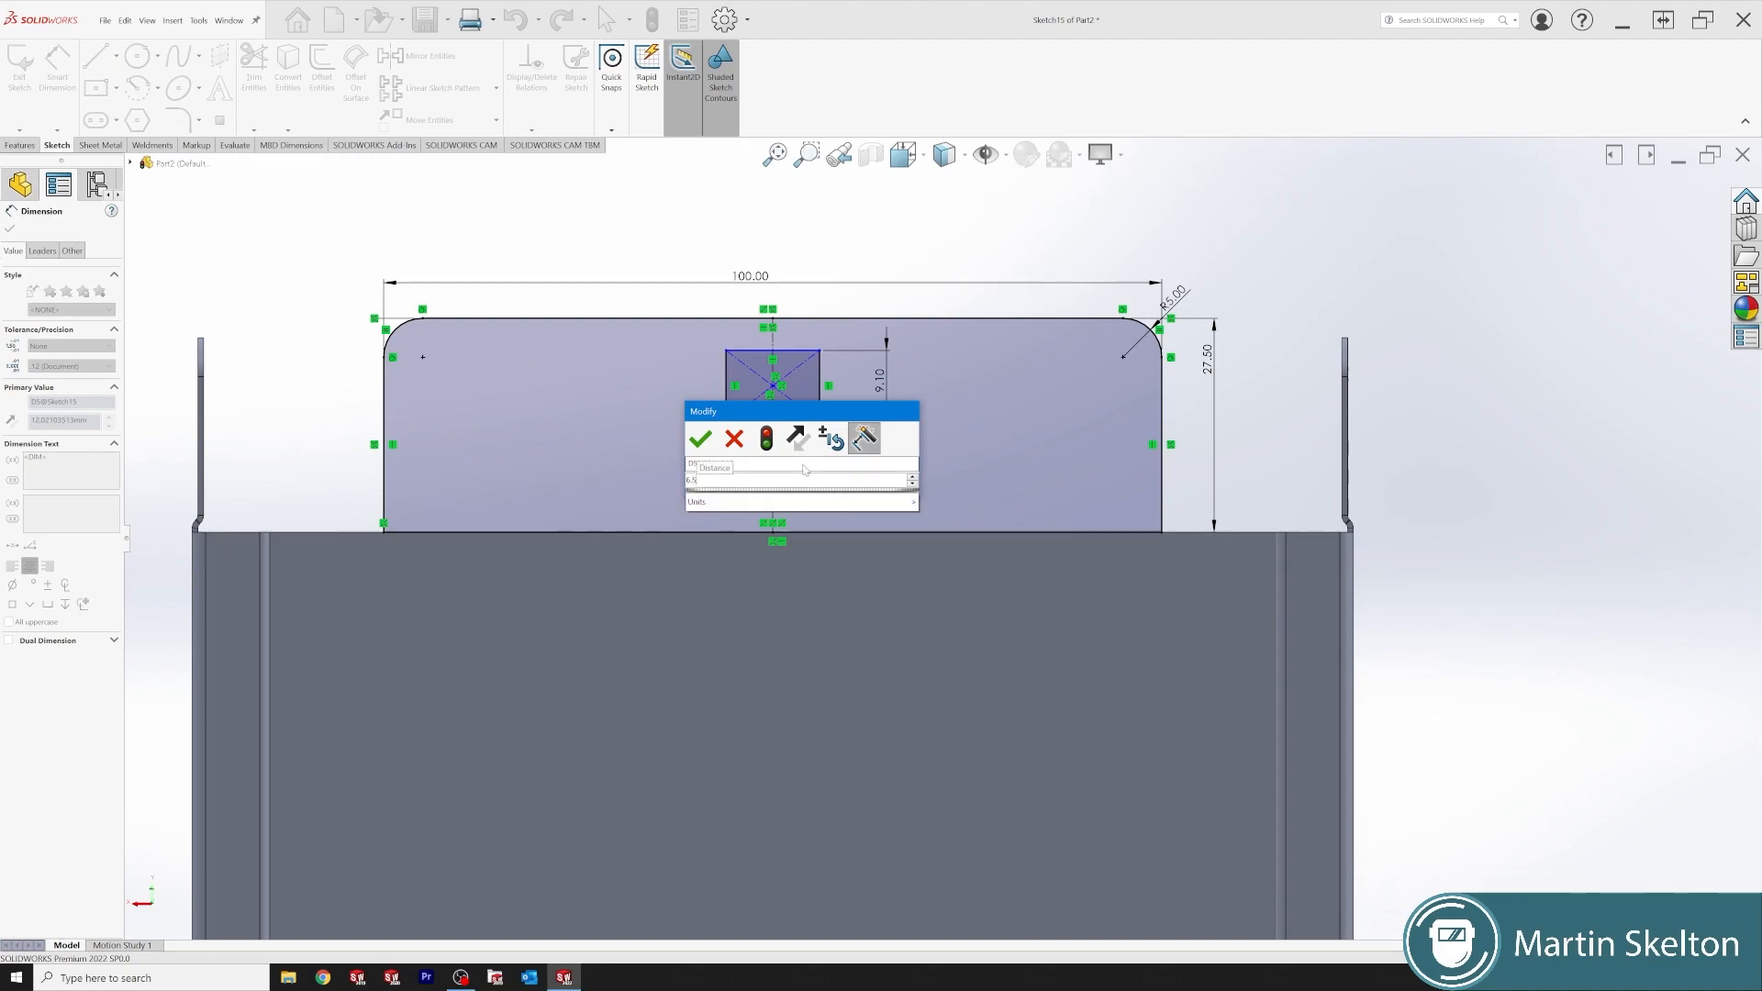
key(Return)
- Set the distance between the cutout's top line and the tab's top edge to 4.11 mm
click(785, 349)
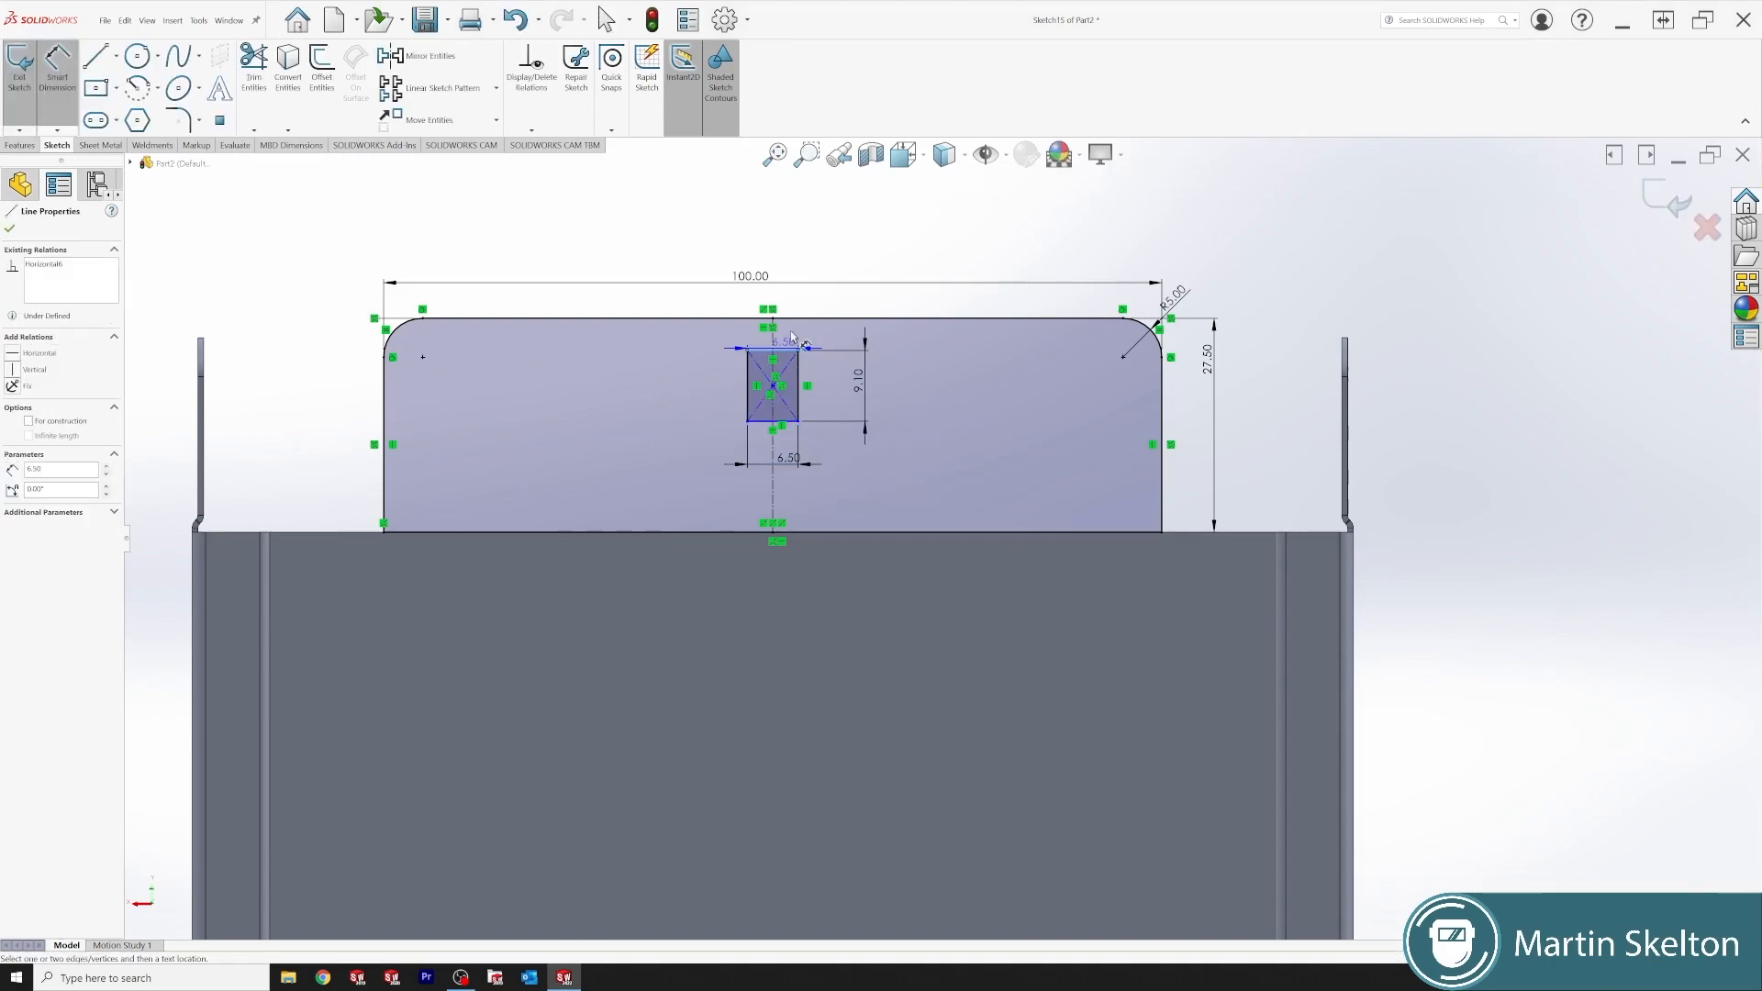
click(735, 319)
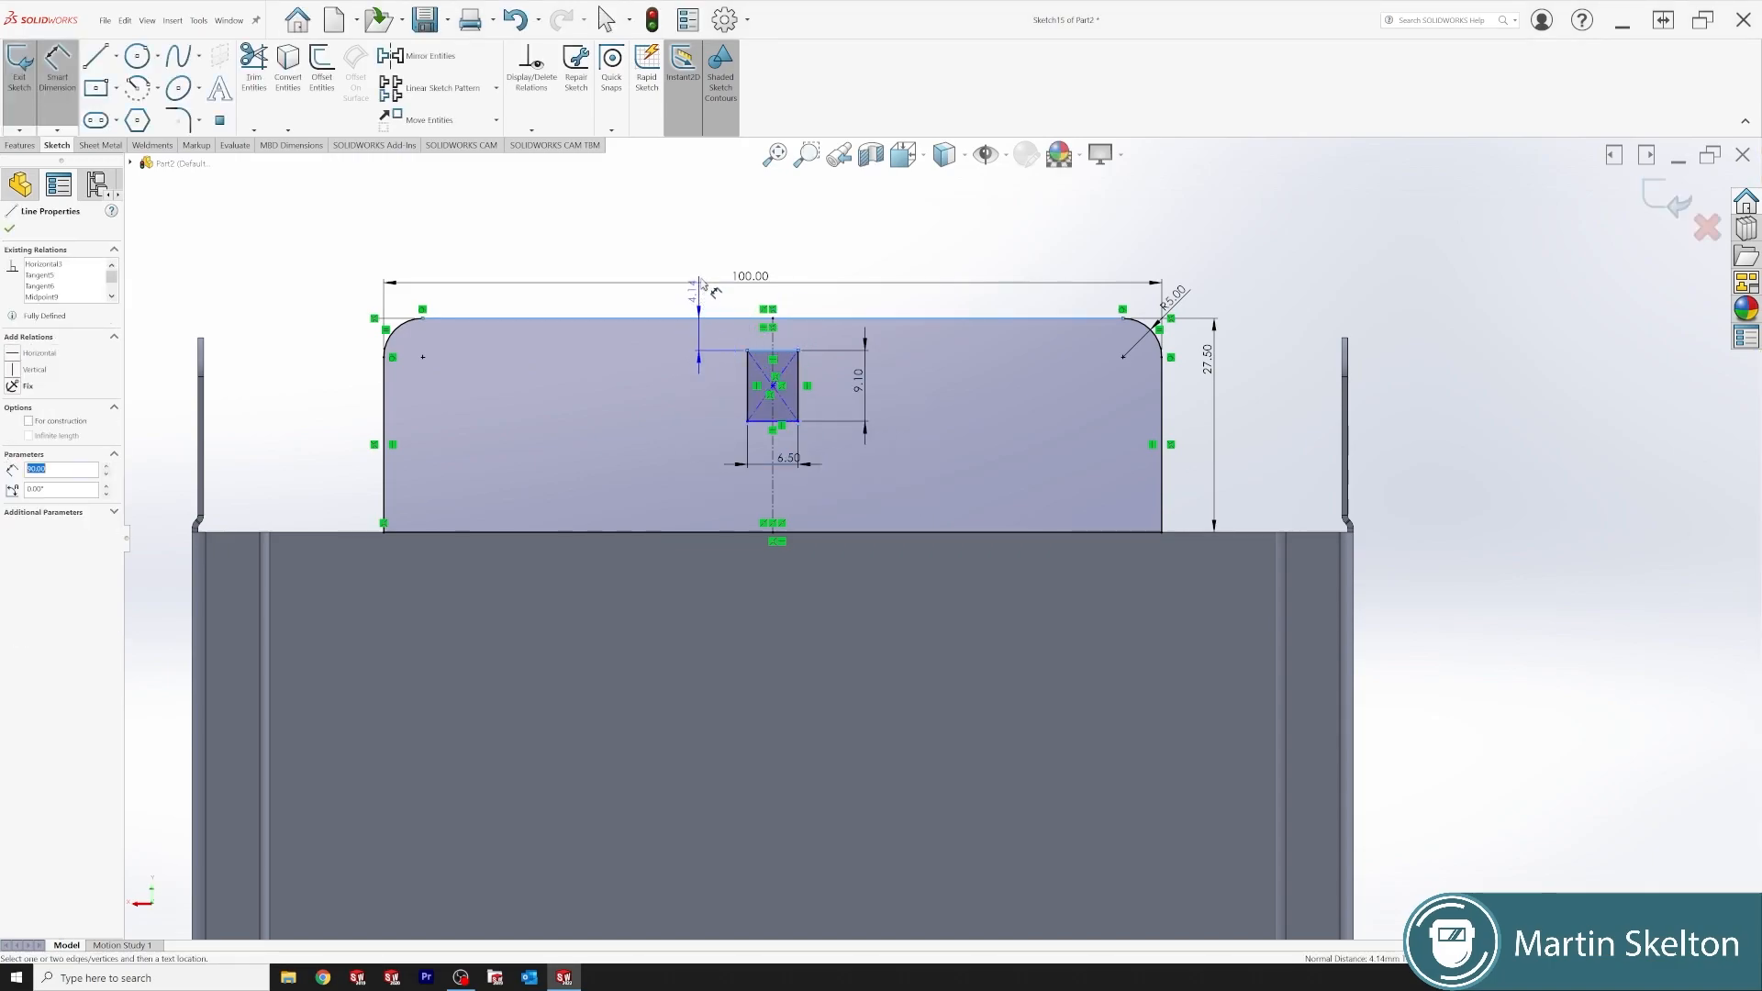
click(688, 404)
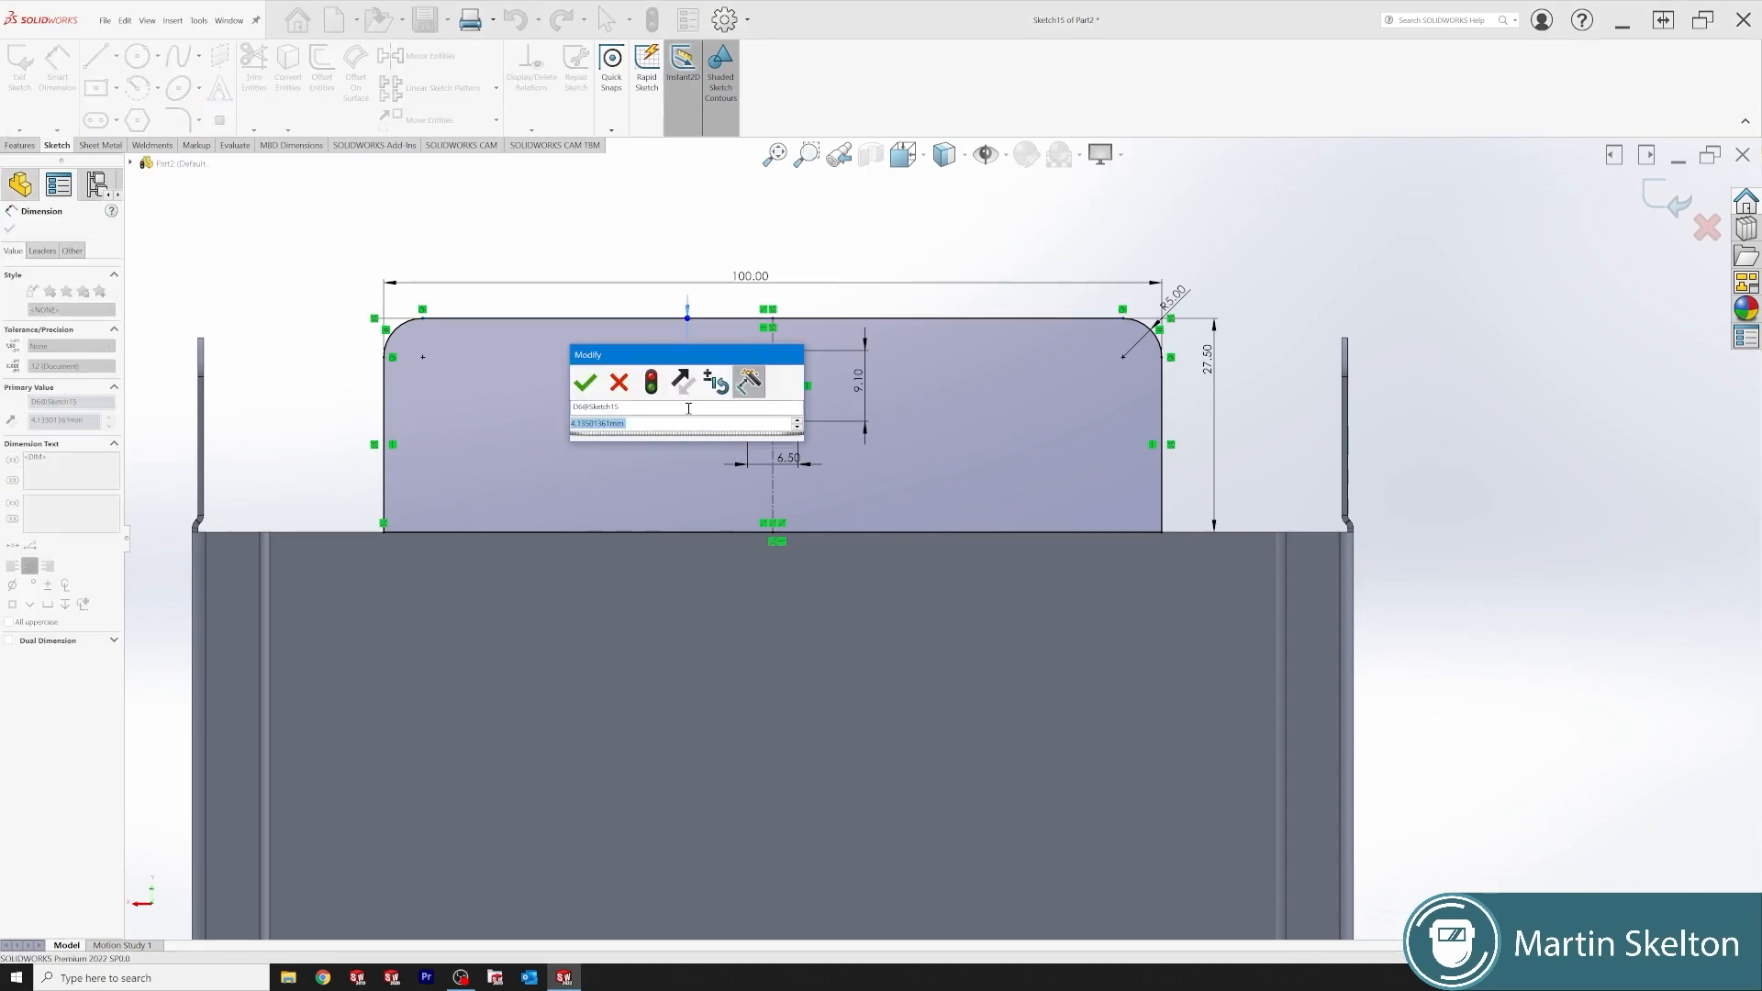
text(4.11)
key(Return)
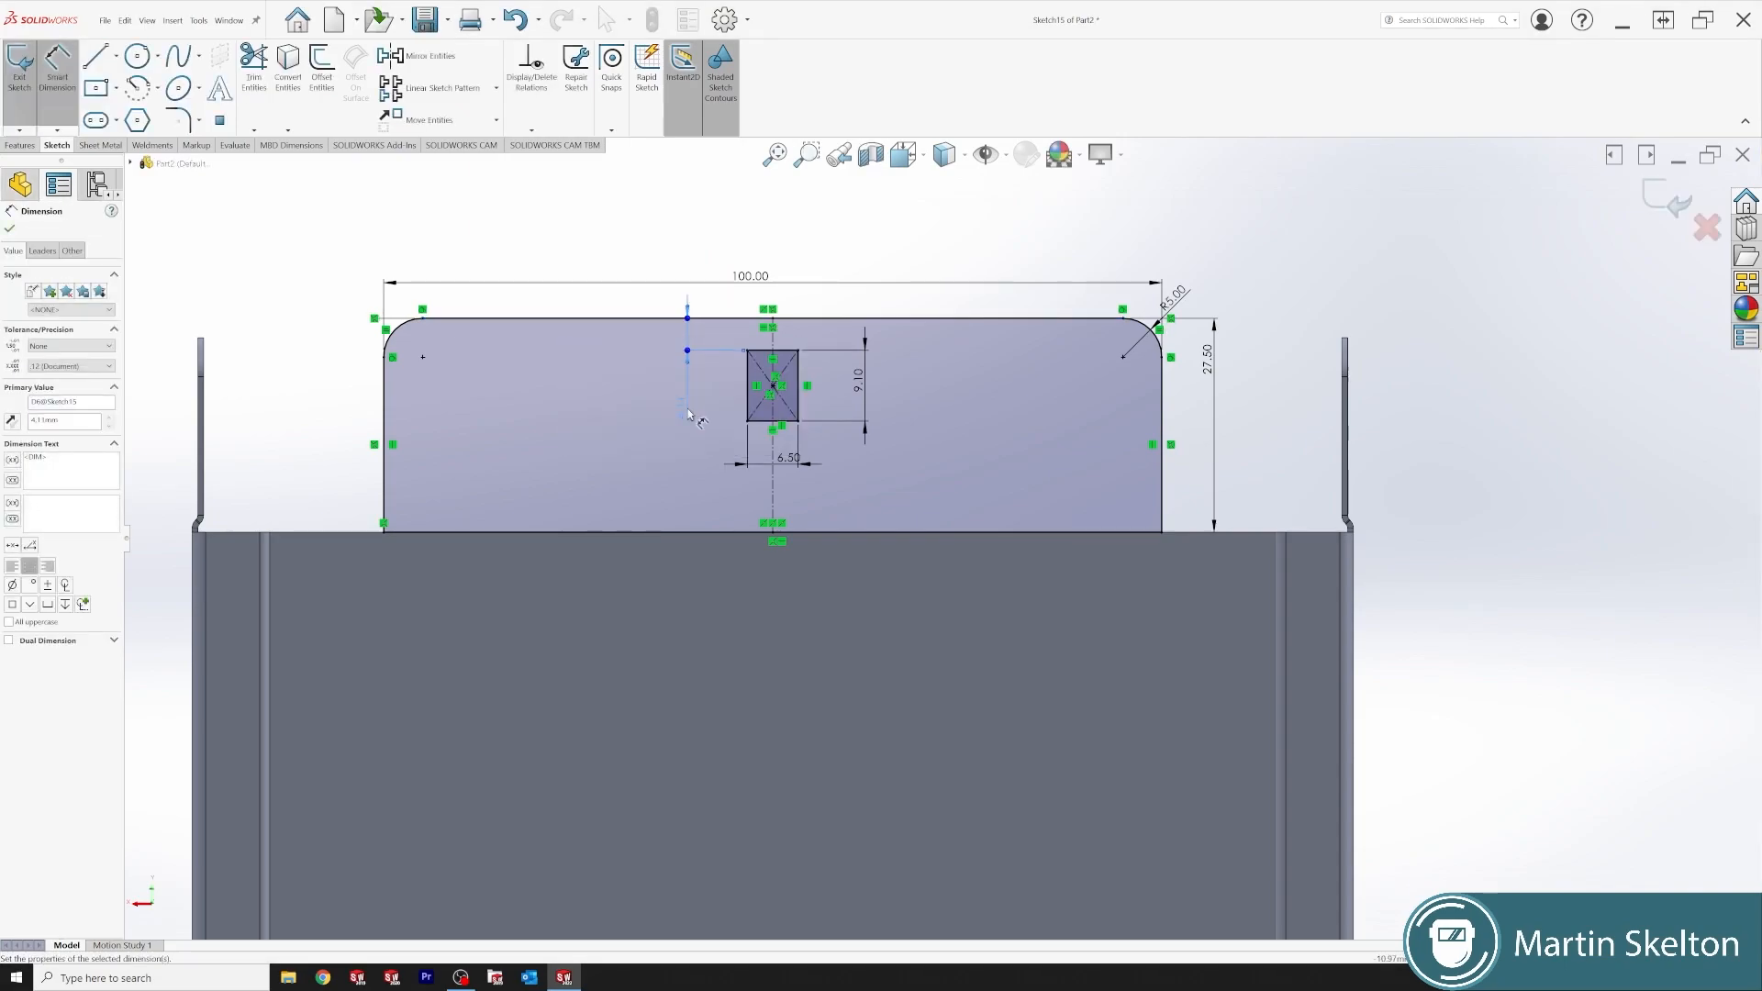
click(9, 231)
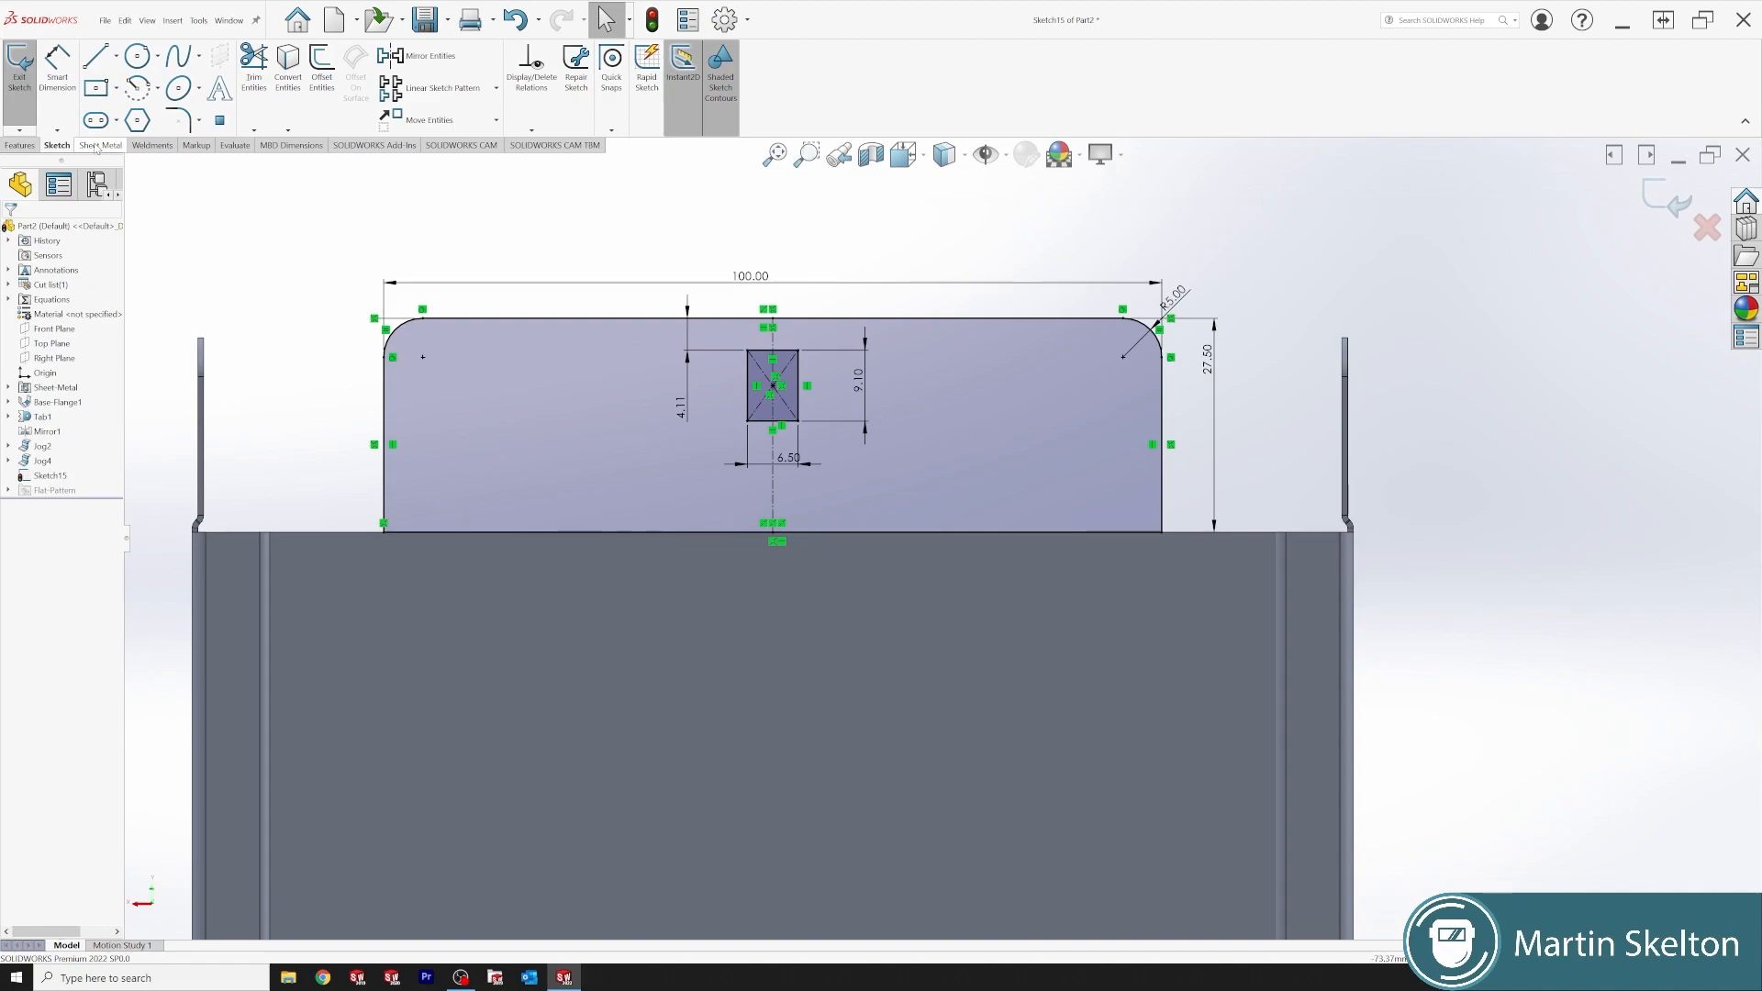
- Create a sheet metal tab from the sketch with Base Flange/Tab, merged with the channel's base
click(95, 146)
click(24, 69)
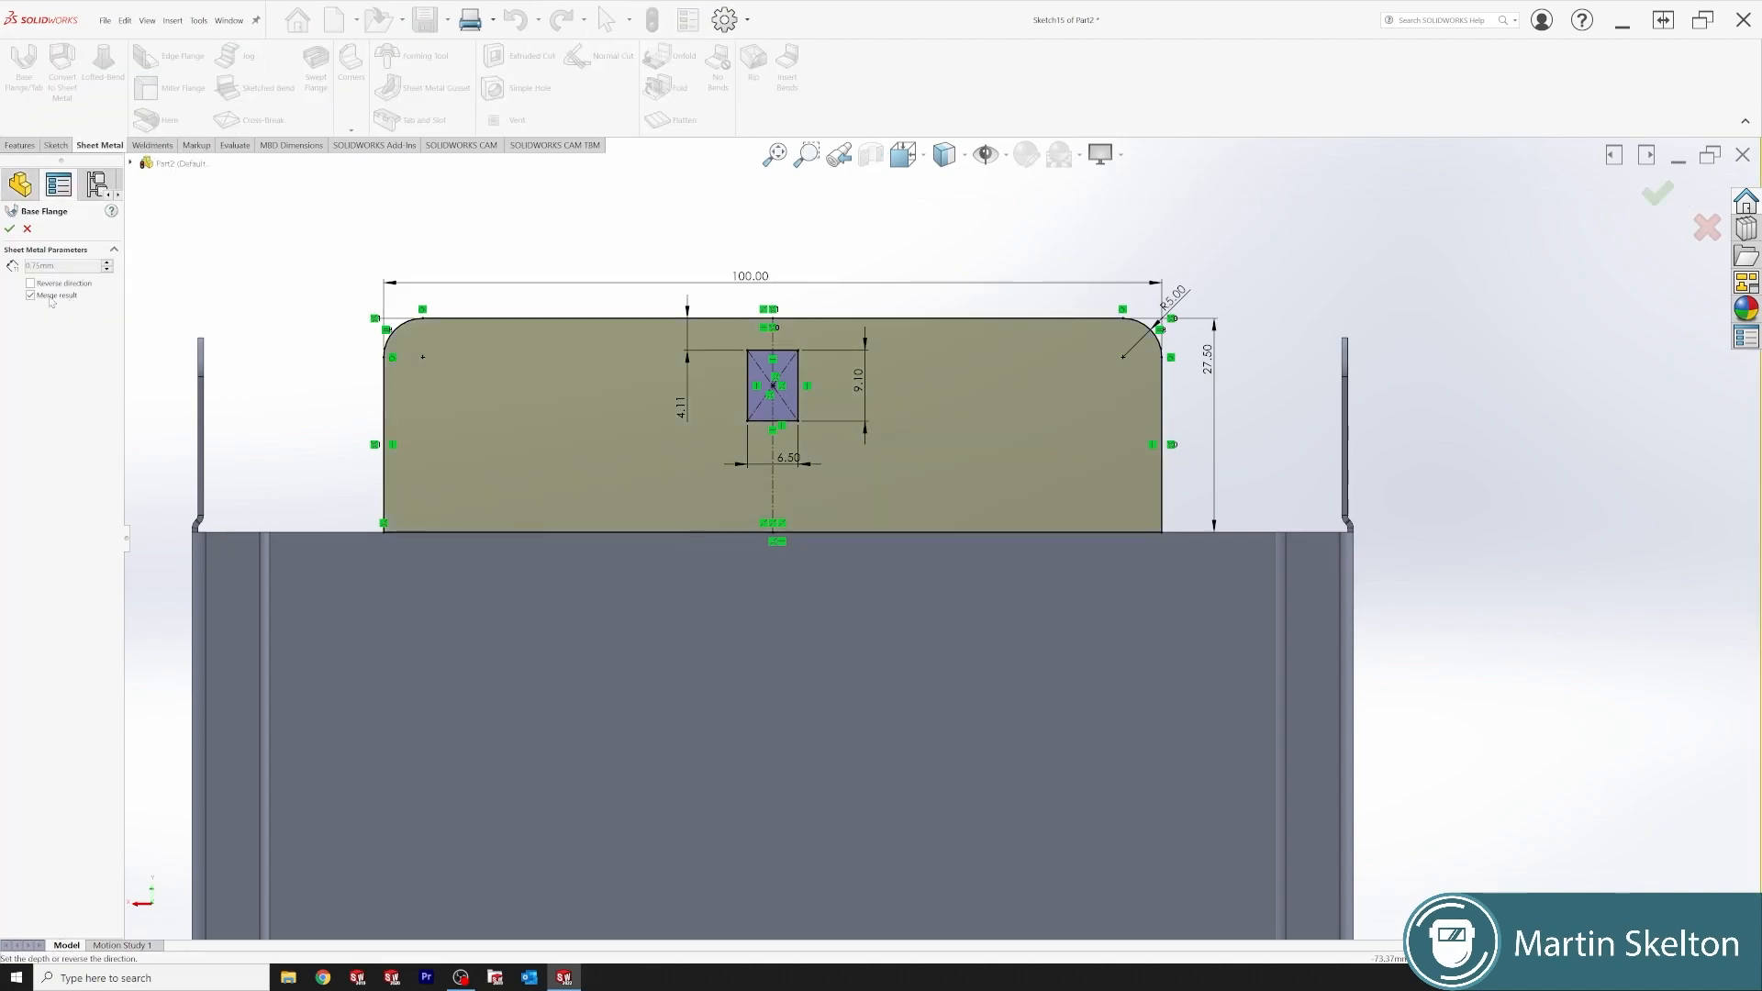
click(10, 228)
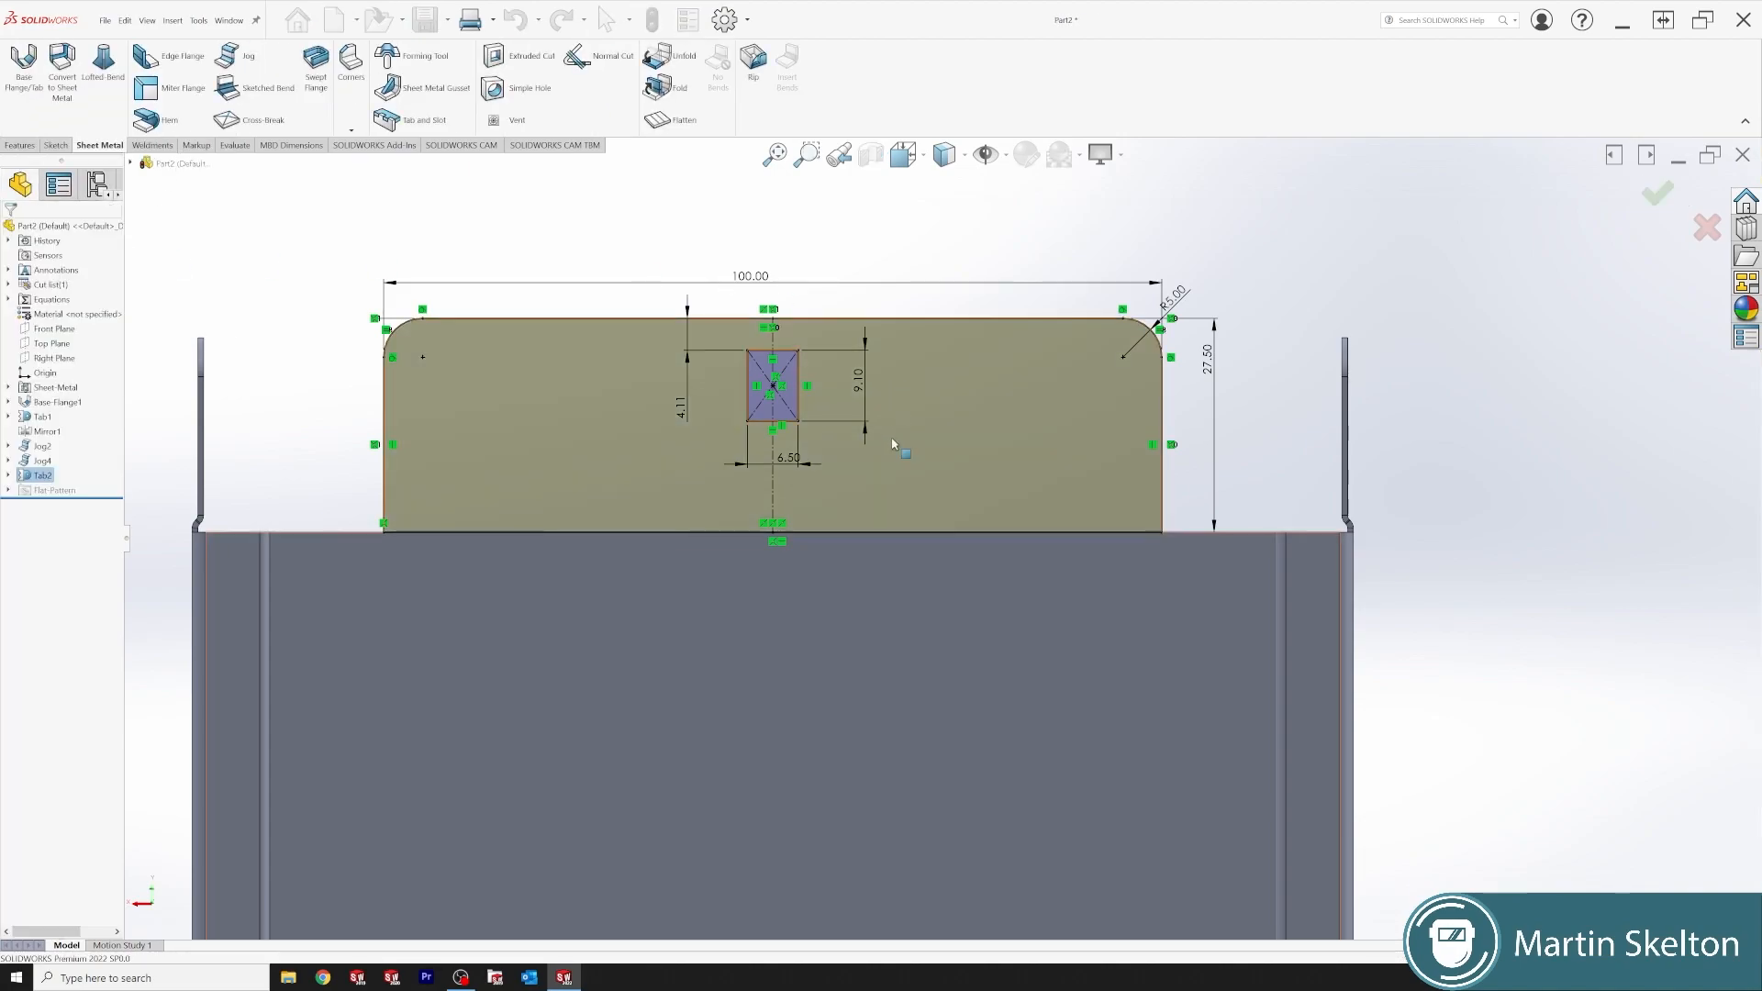
- Start a sketch on the outer face of the channel's base, viewed straight on
middle_drag(1023, 385, 1093, 606)
click(1093, 604)
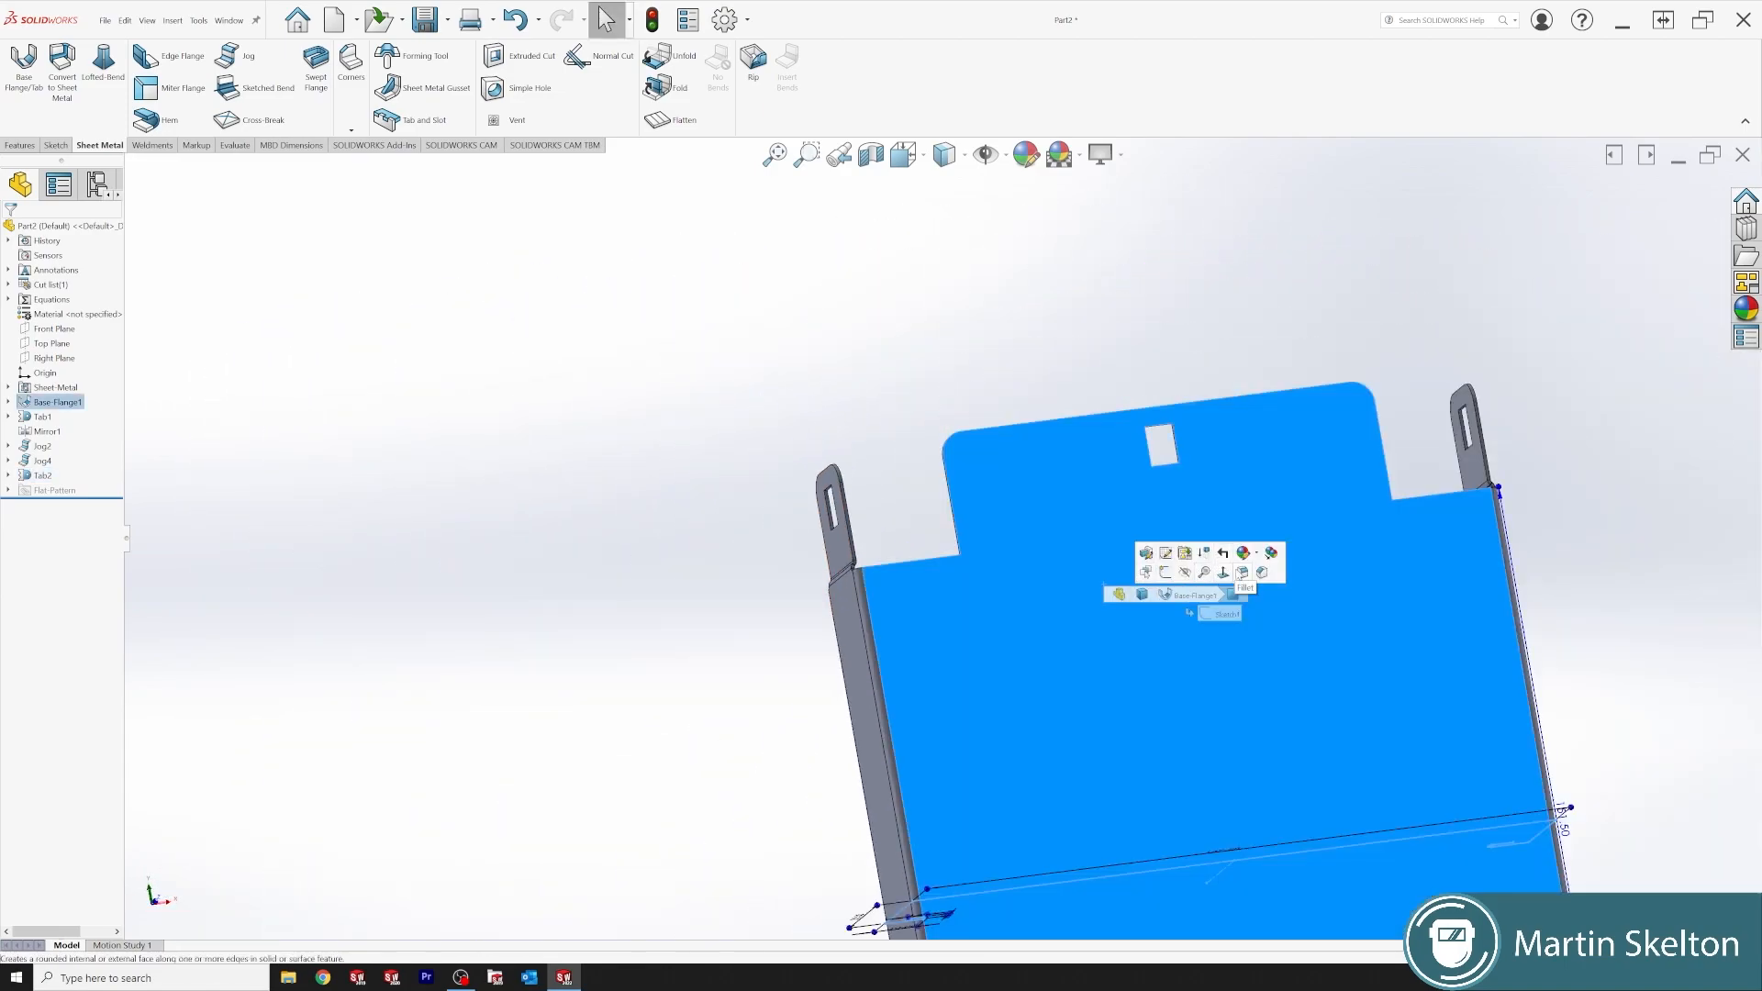
click(1225, 571)
scroll(945, 307, down, 3)
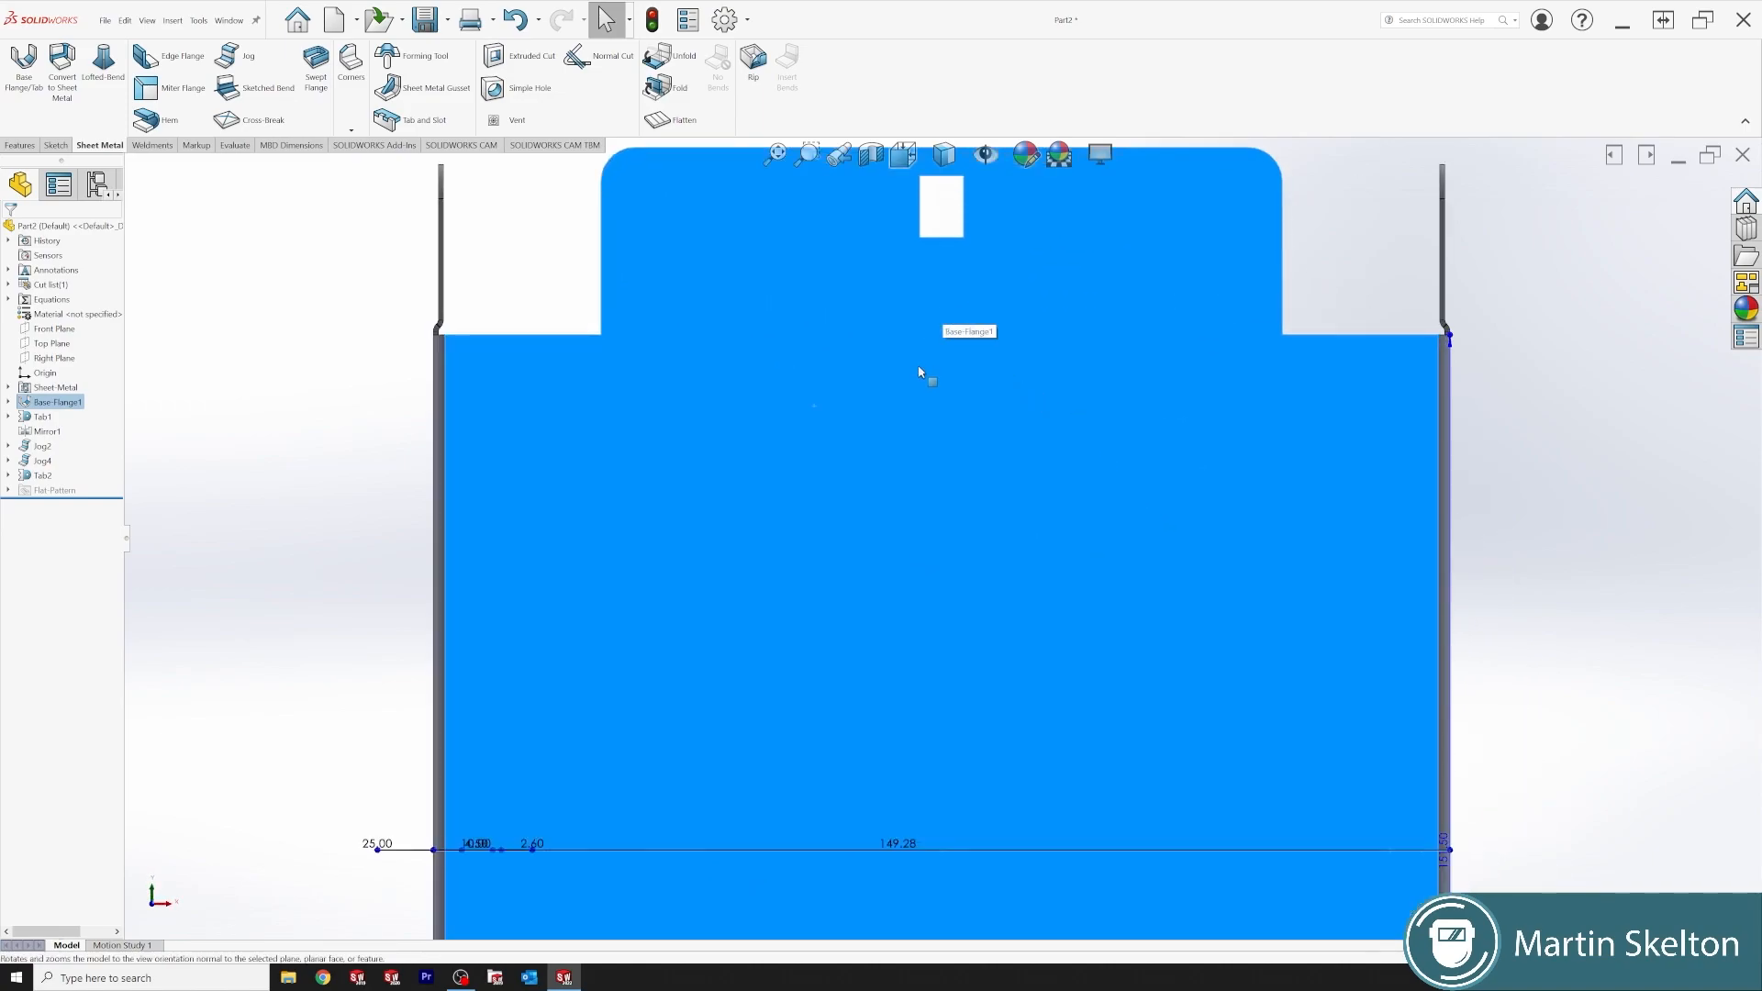
right_click(921, 330)
click(948, 356)
- Draw a horizontal line across the new tab's full width, just above the base's top edge
click(96, 56)
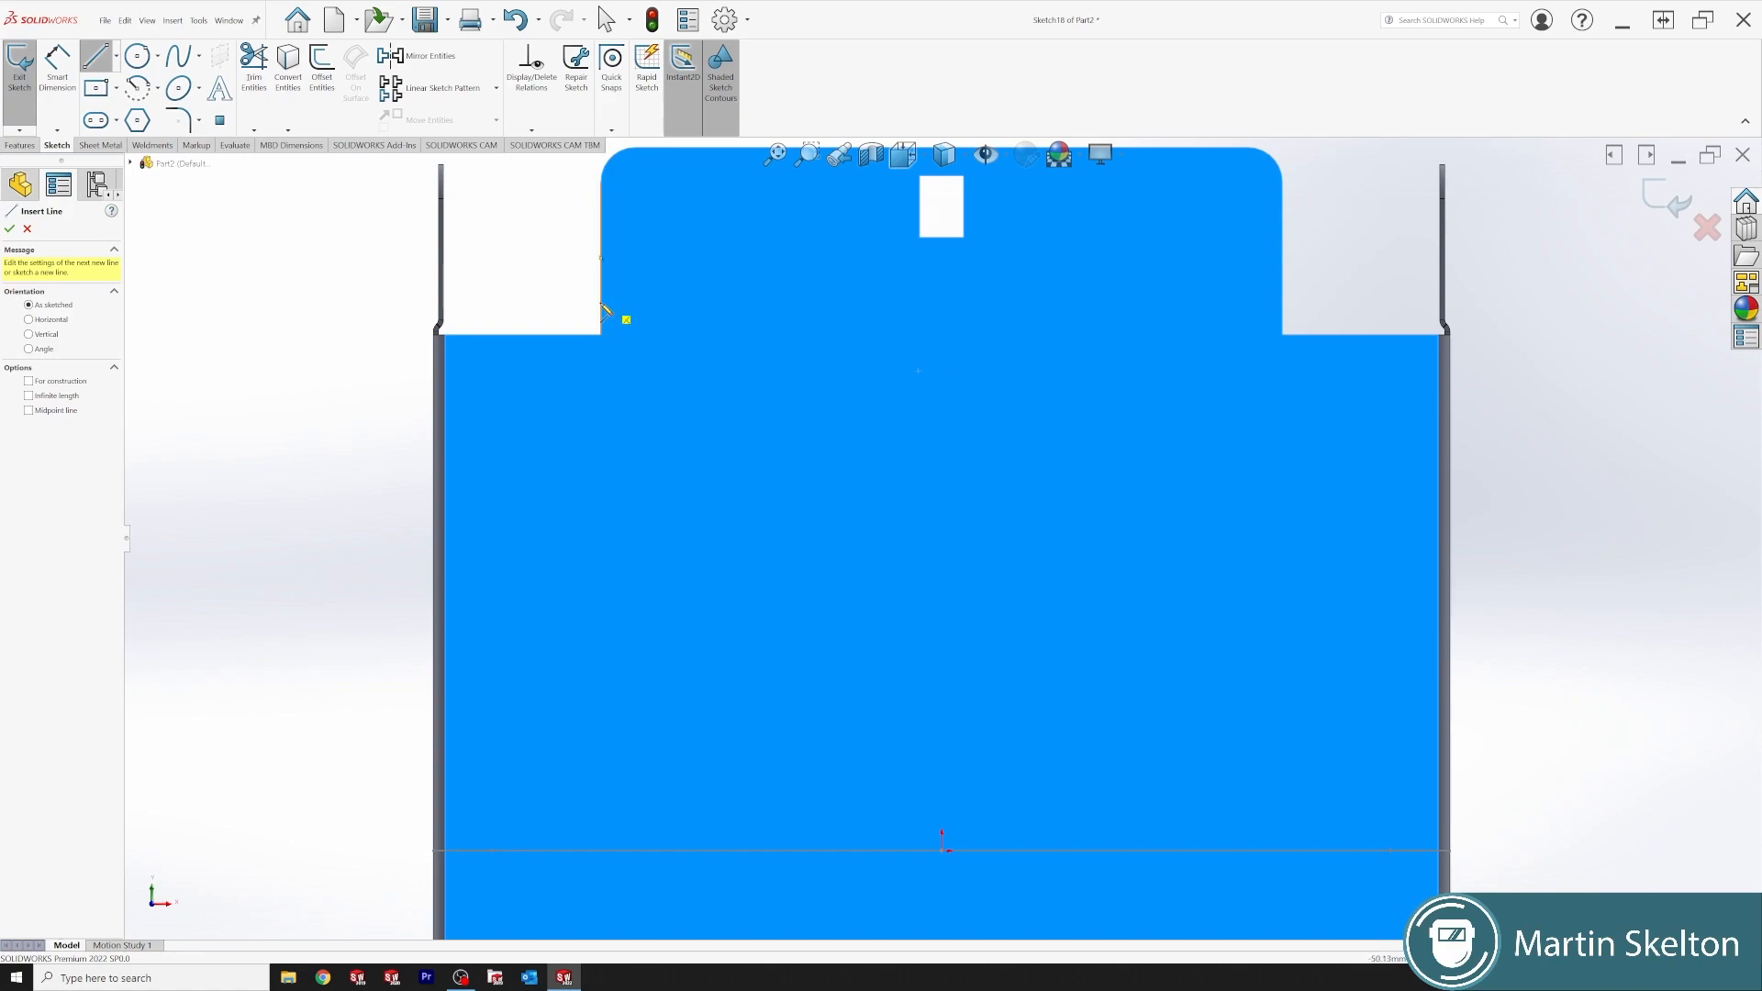
click(602, 304)
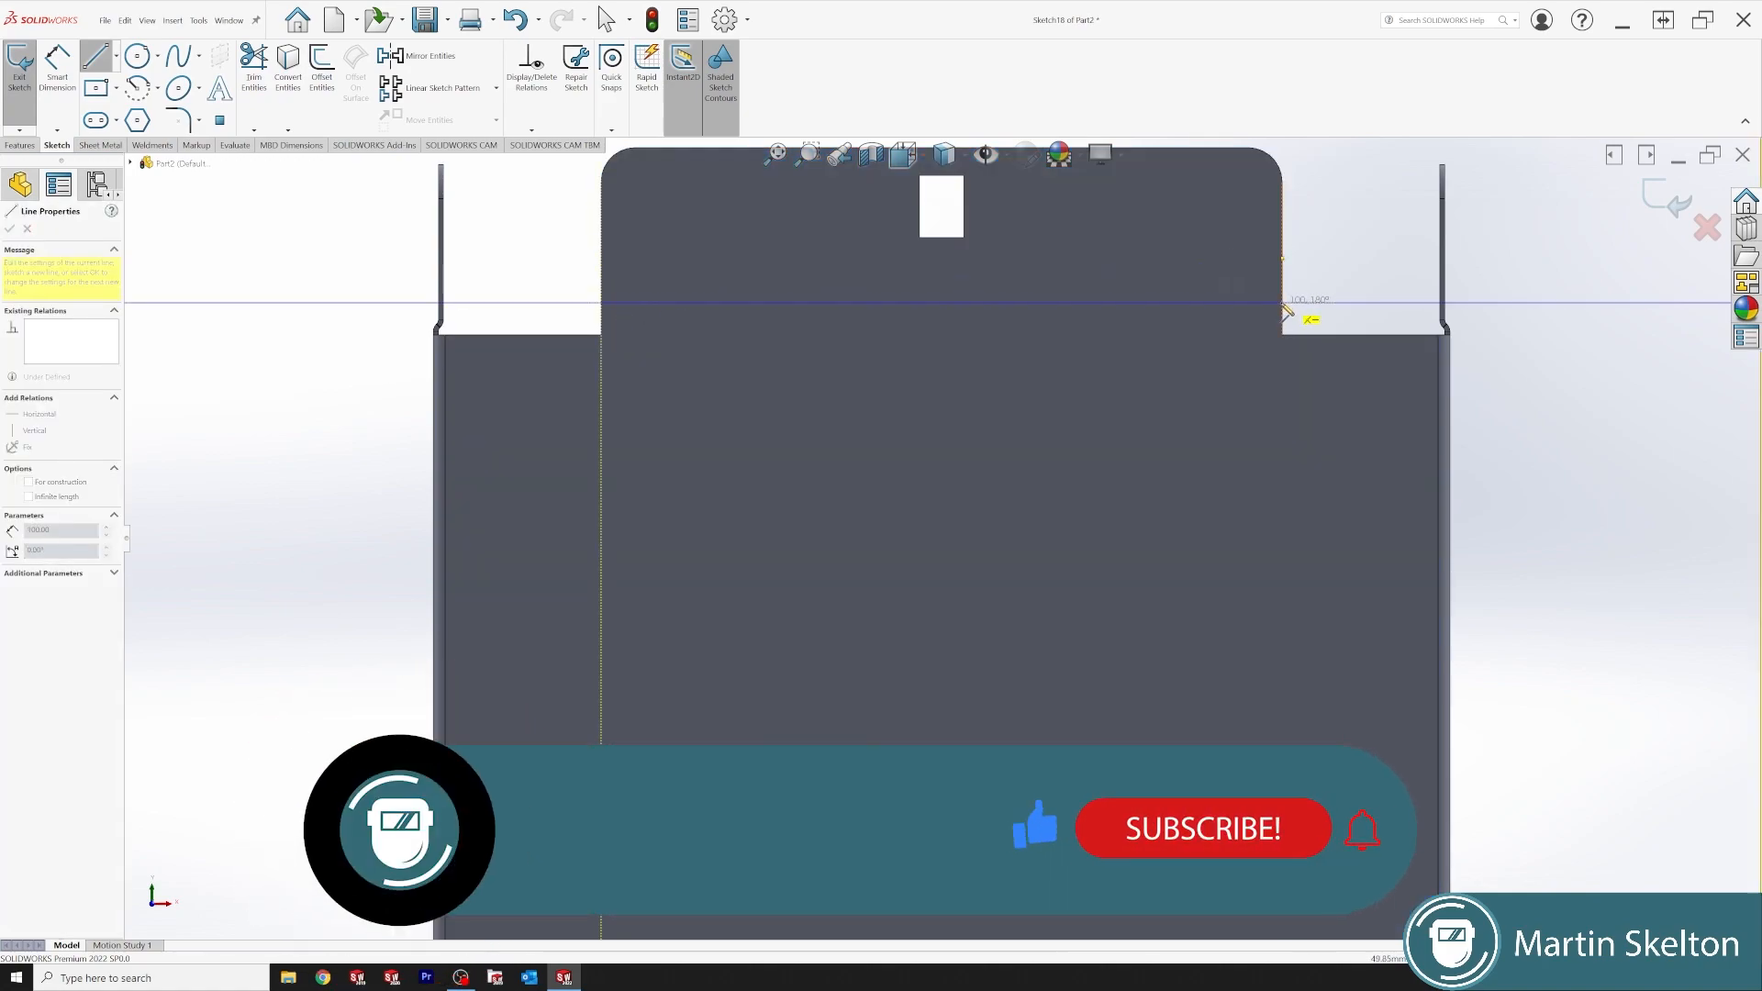
click(1285, 304)
key(Escape)
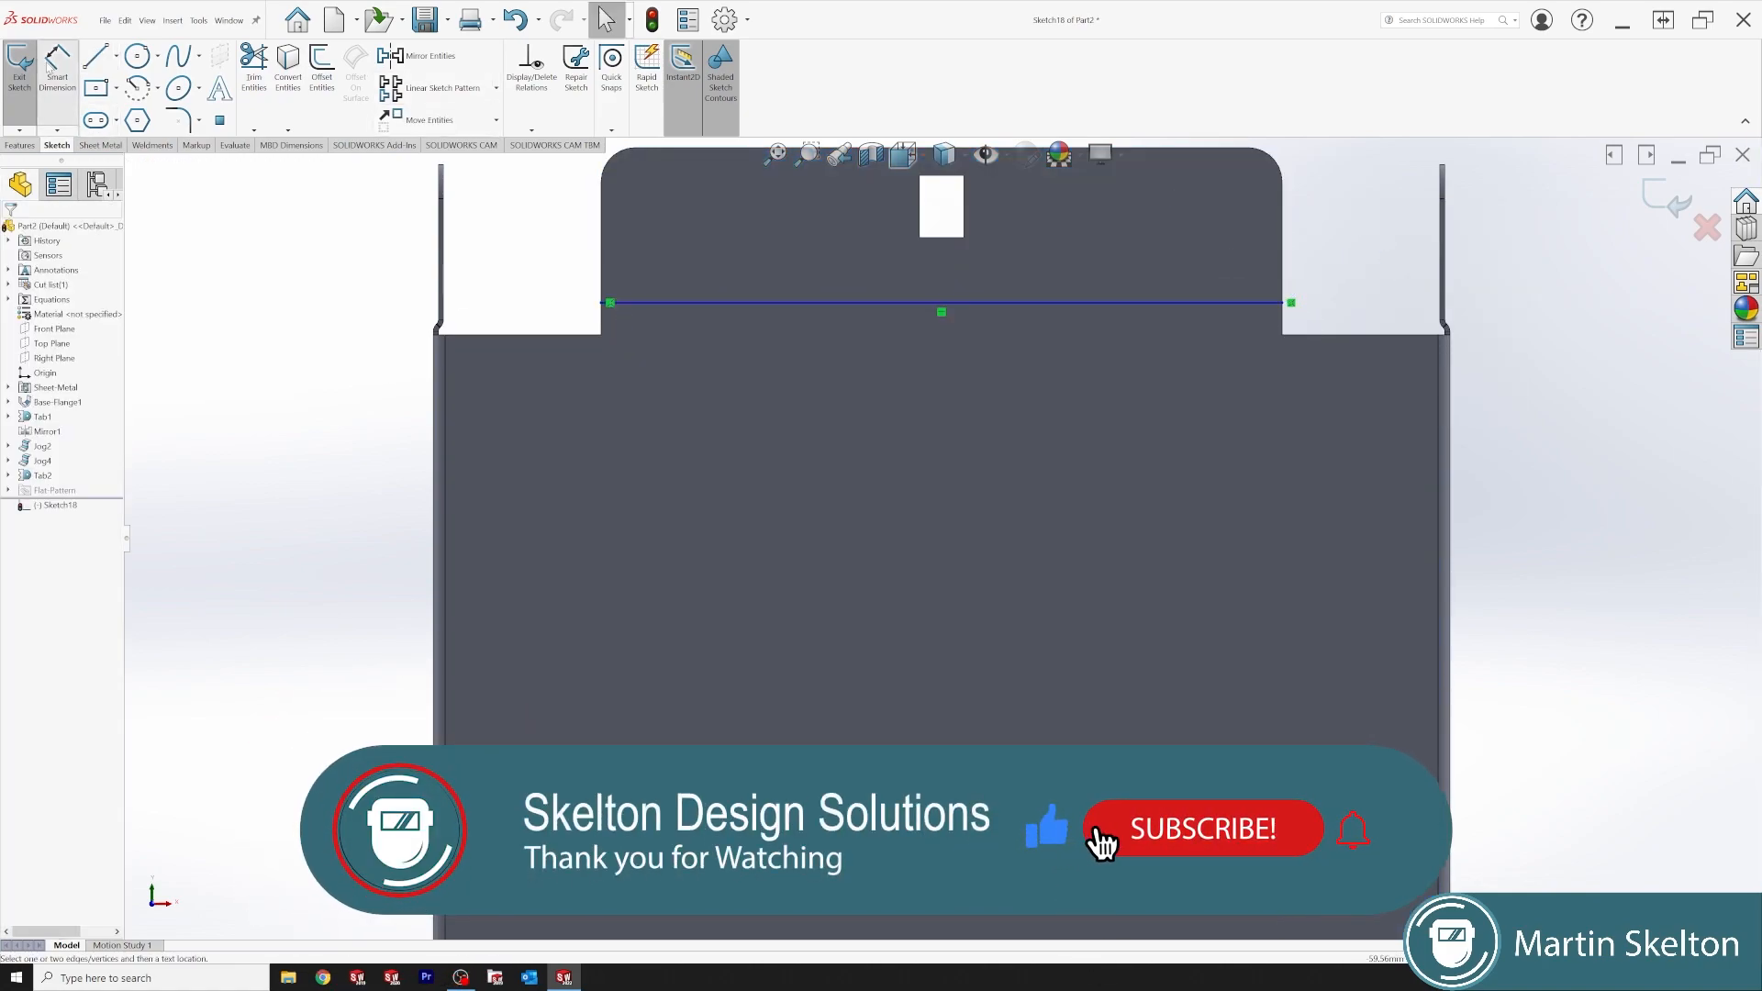
- Dimension the bend line 0.5 mm above the base's top edge
click(57, 64)
click(670, 304)
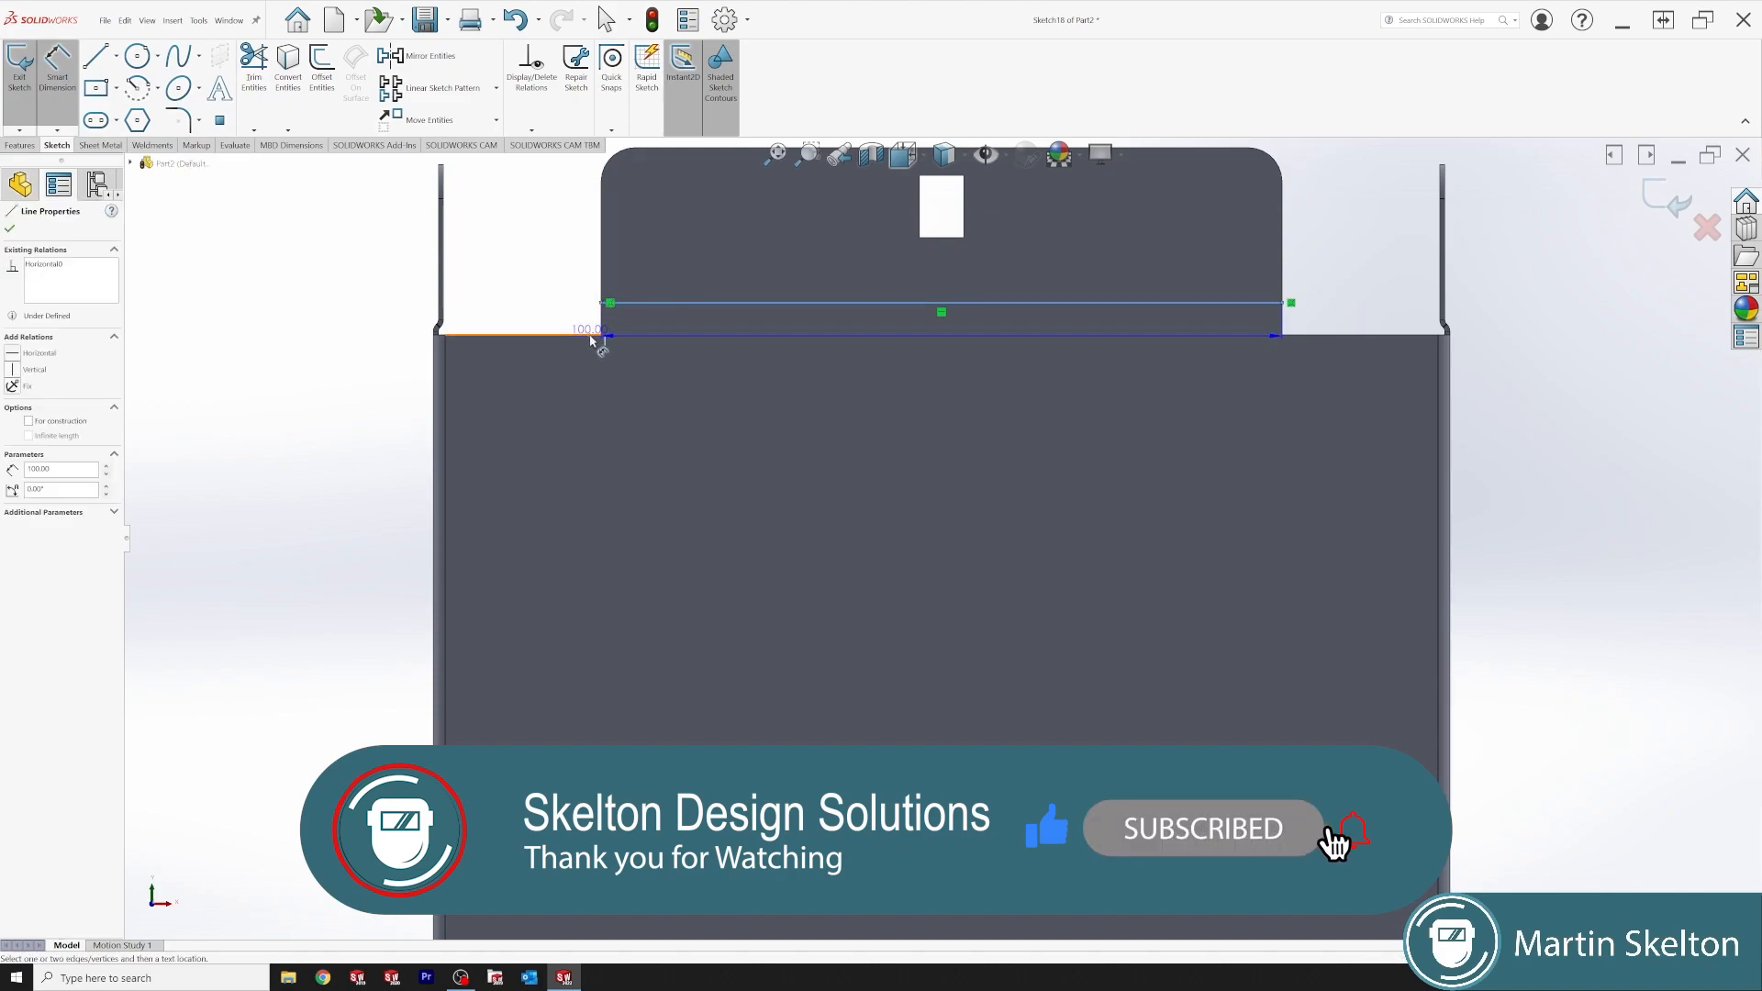
click(592, 336)
click(563, 283)
text(0.5)
key(Return)
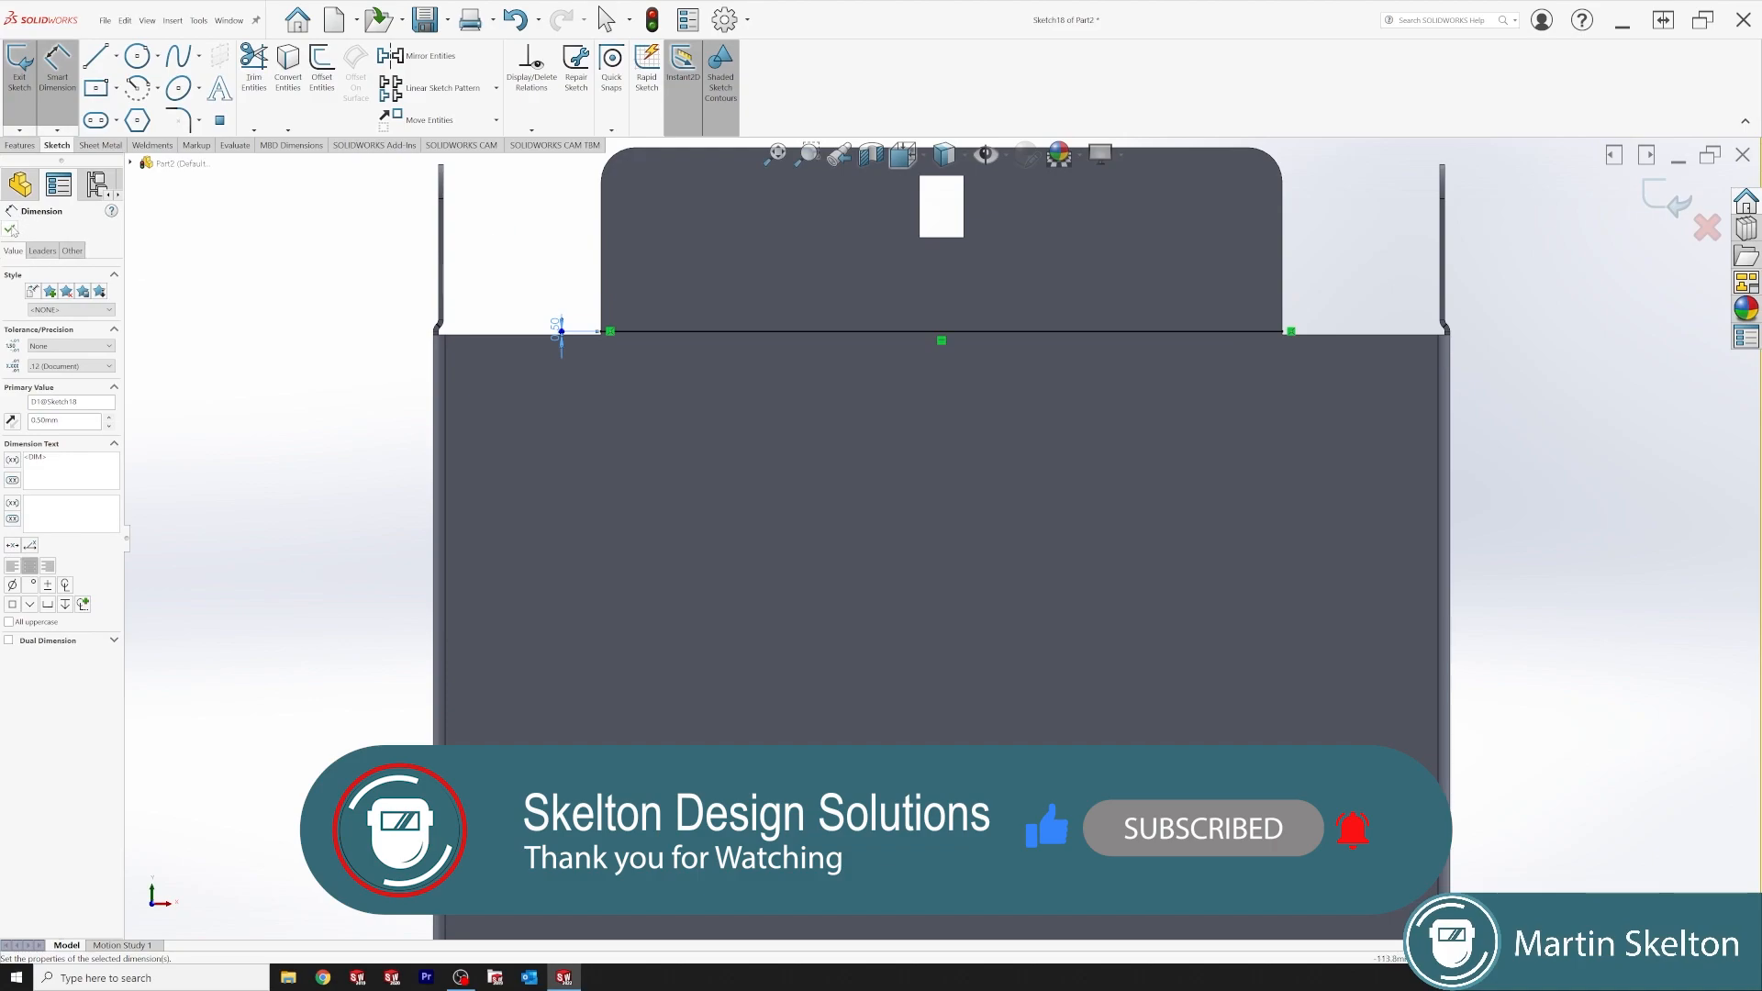
click(11, 228)
- Start a Jog from the bend line, with the channel base as the fixed face
click(100, 145)
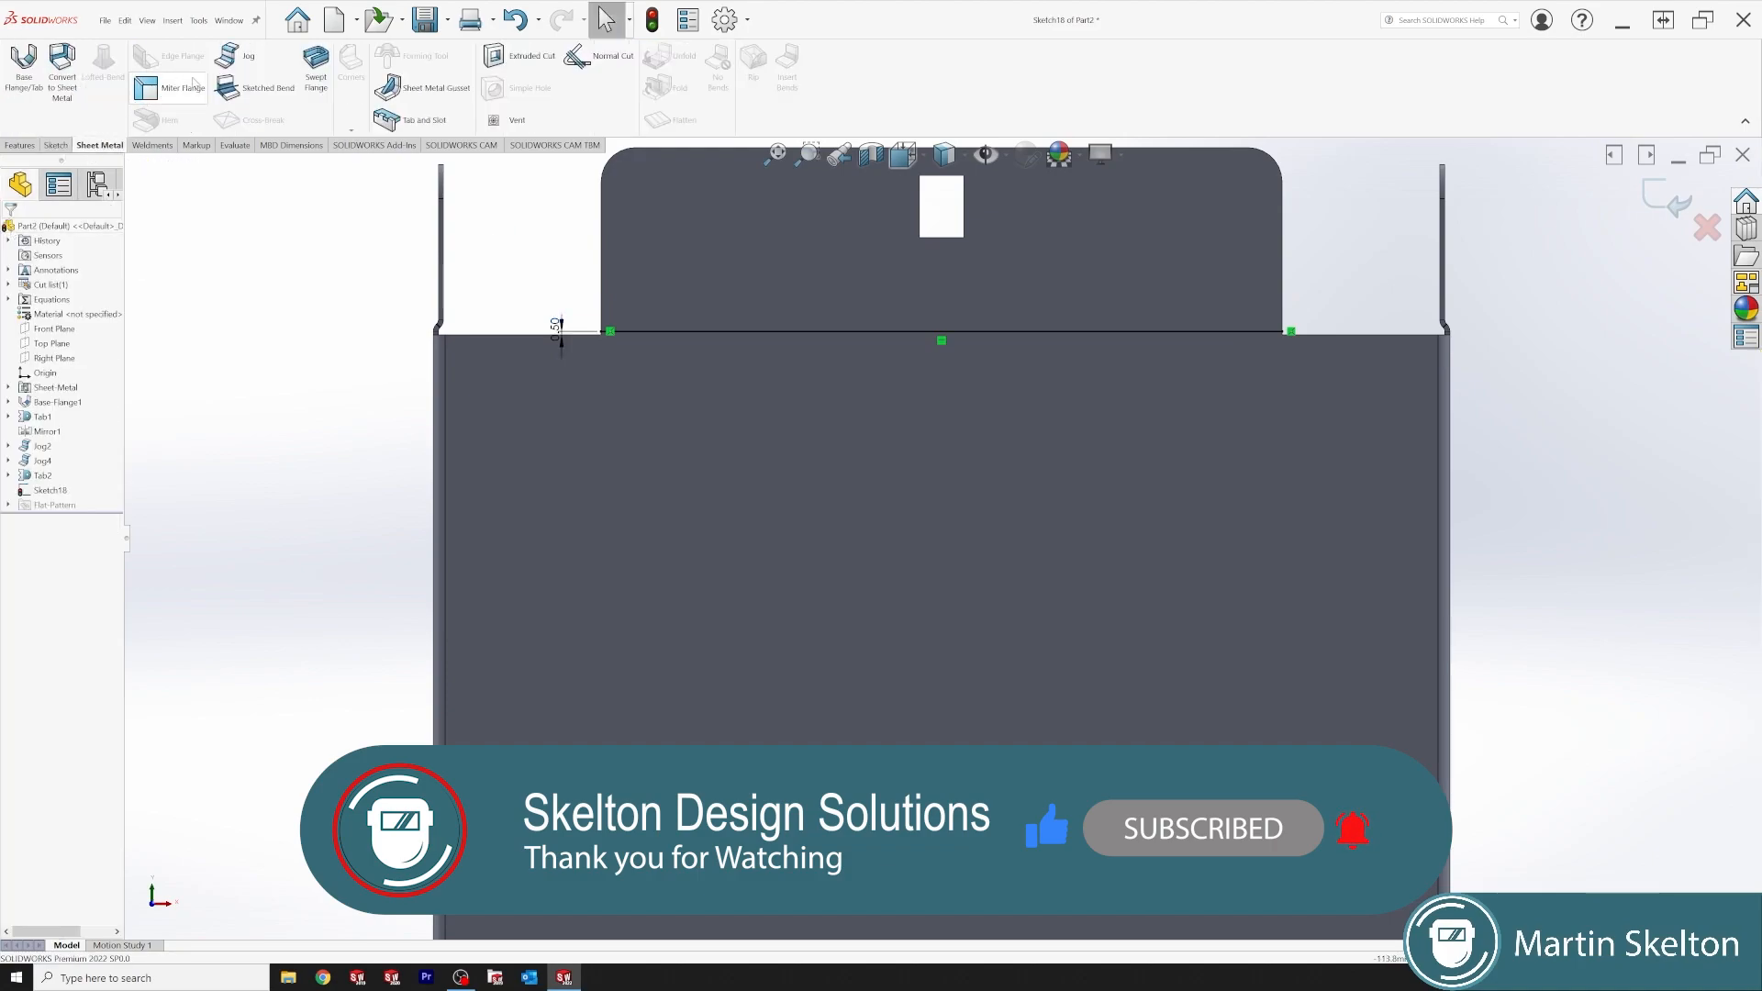
click(229, 56)
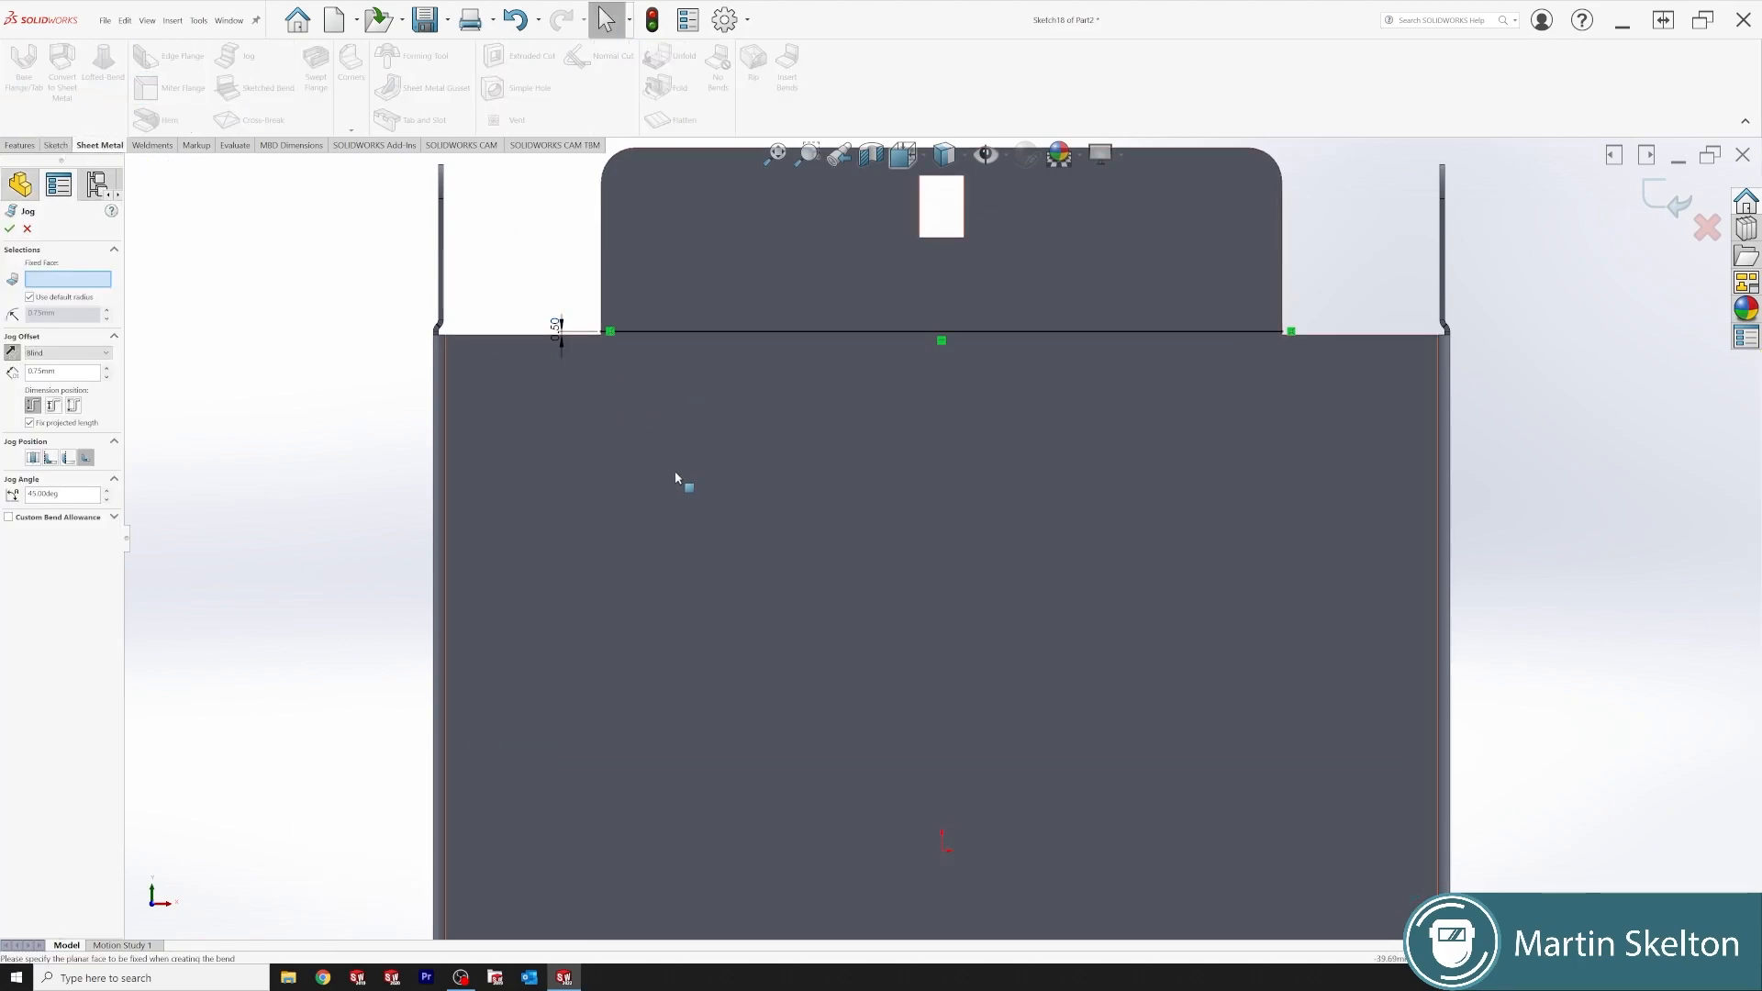
click(679, 434)
middle_drag(779, 445, 870, 459)
scroll(779, 285, up, 2)
scroll(684, 156, down, 2)
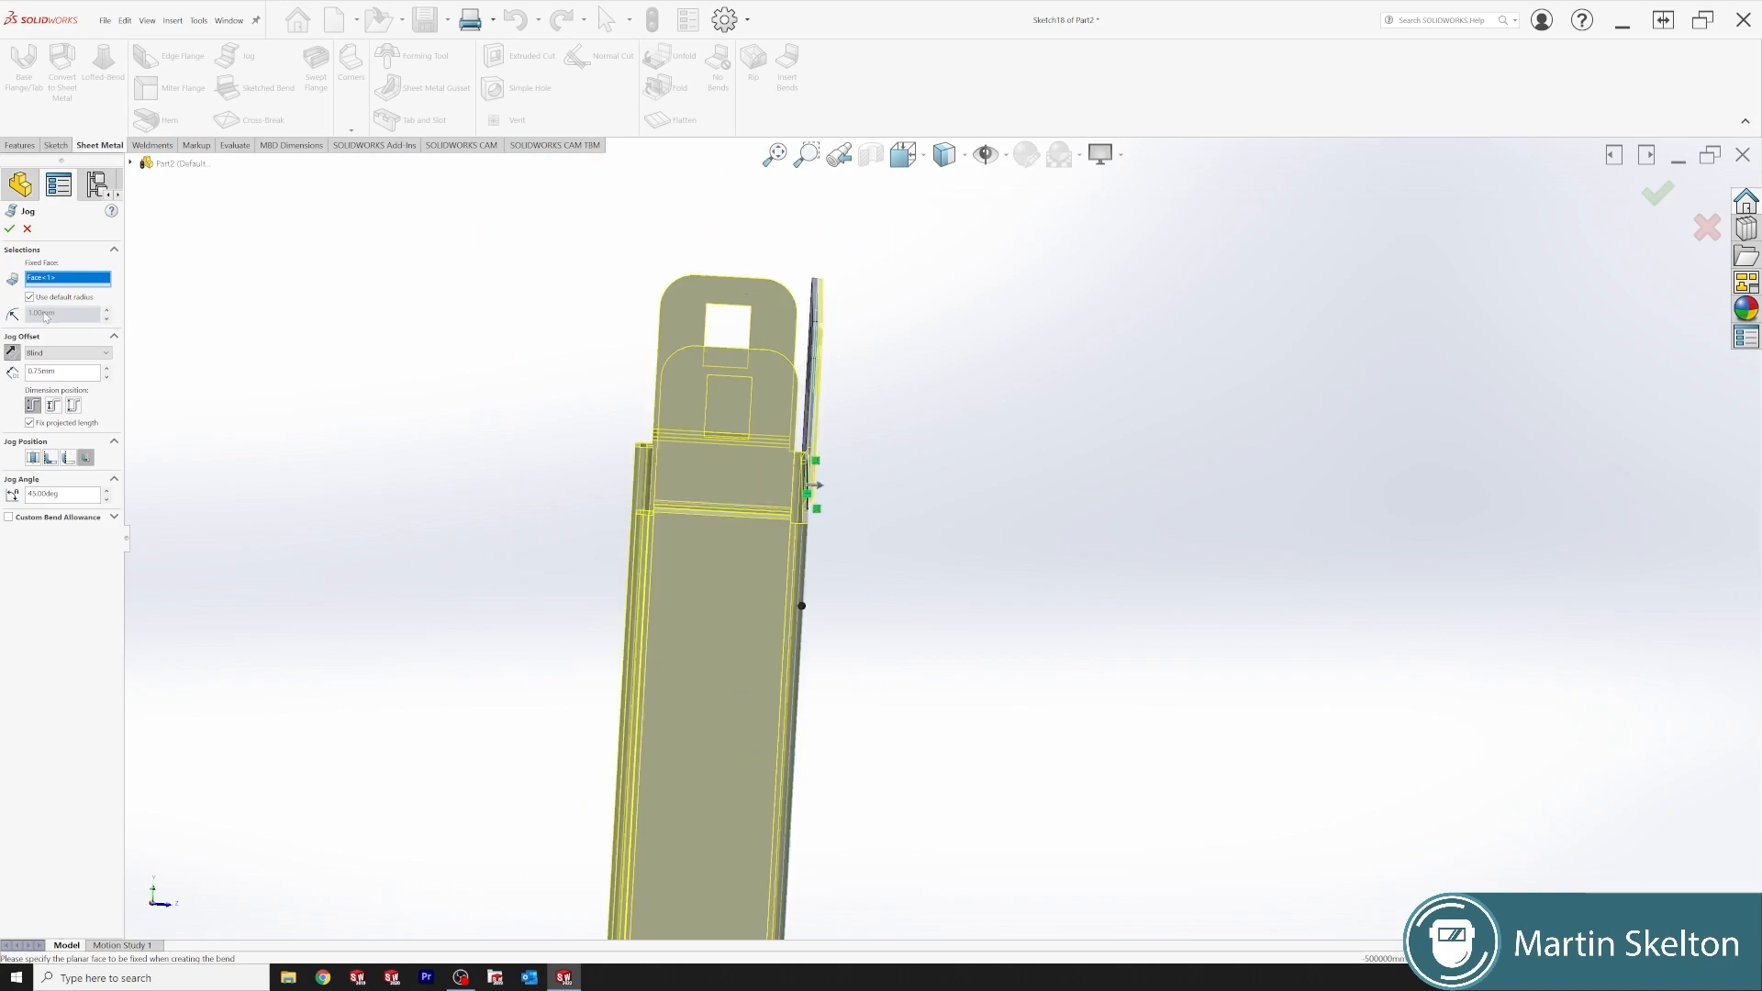
- Apply a custom bend radius of 0.75 mm and reverse the jog offset so the base tab steps inward
click(30, 297)
scroll(831, 410, down, 3)
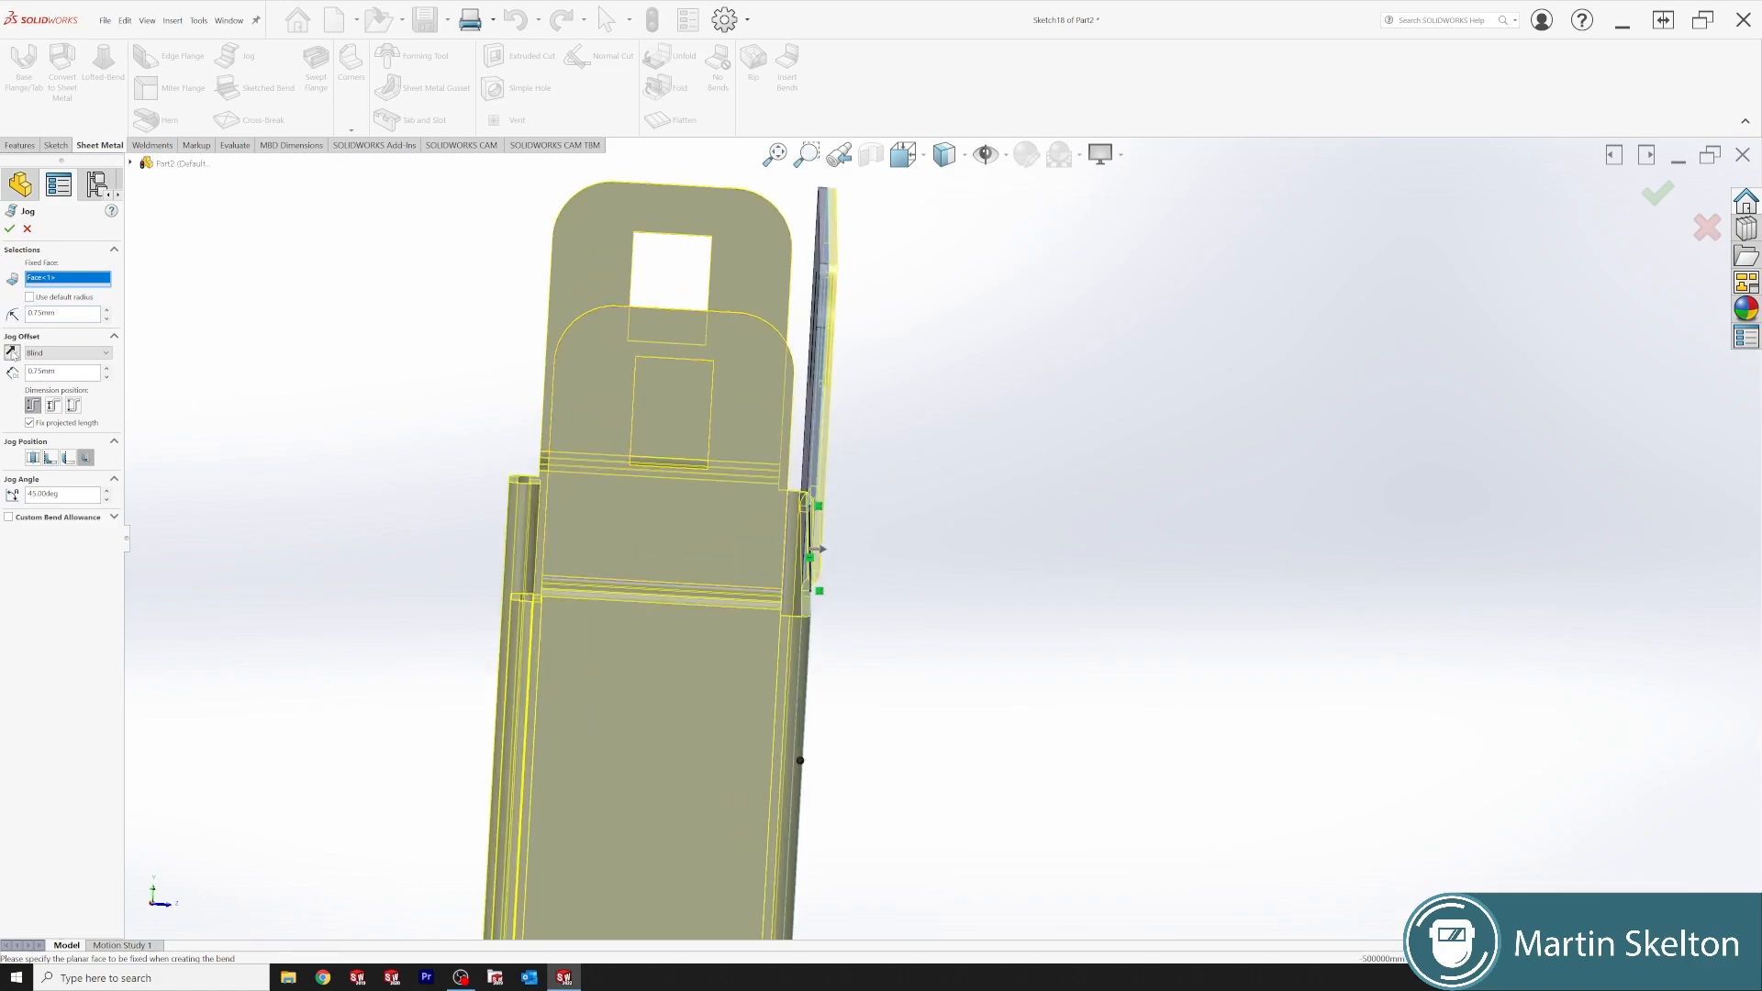
click(12, 353)
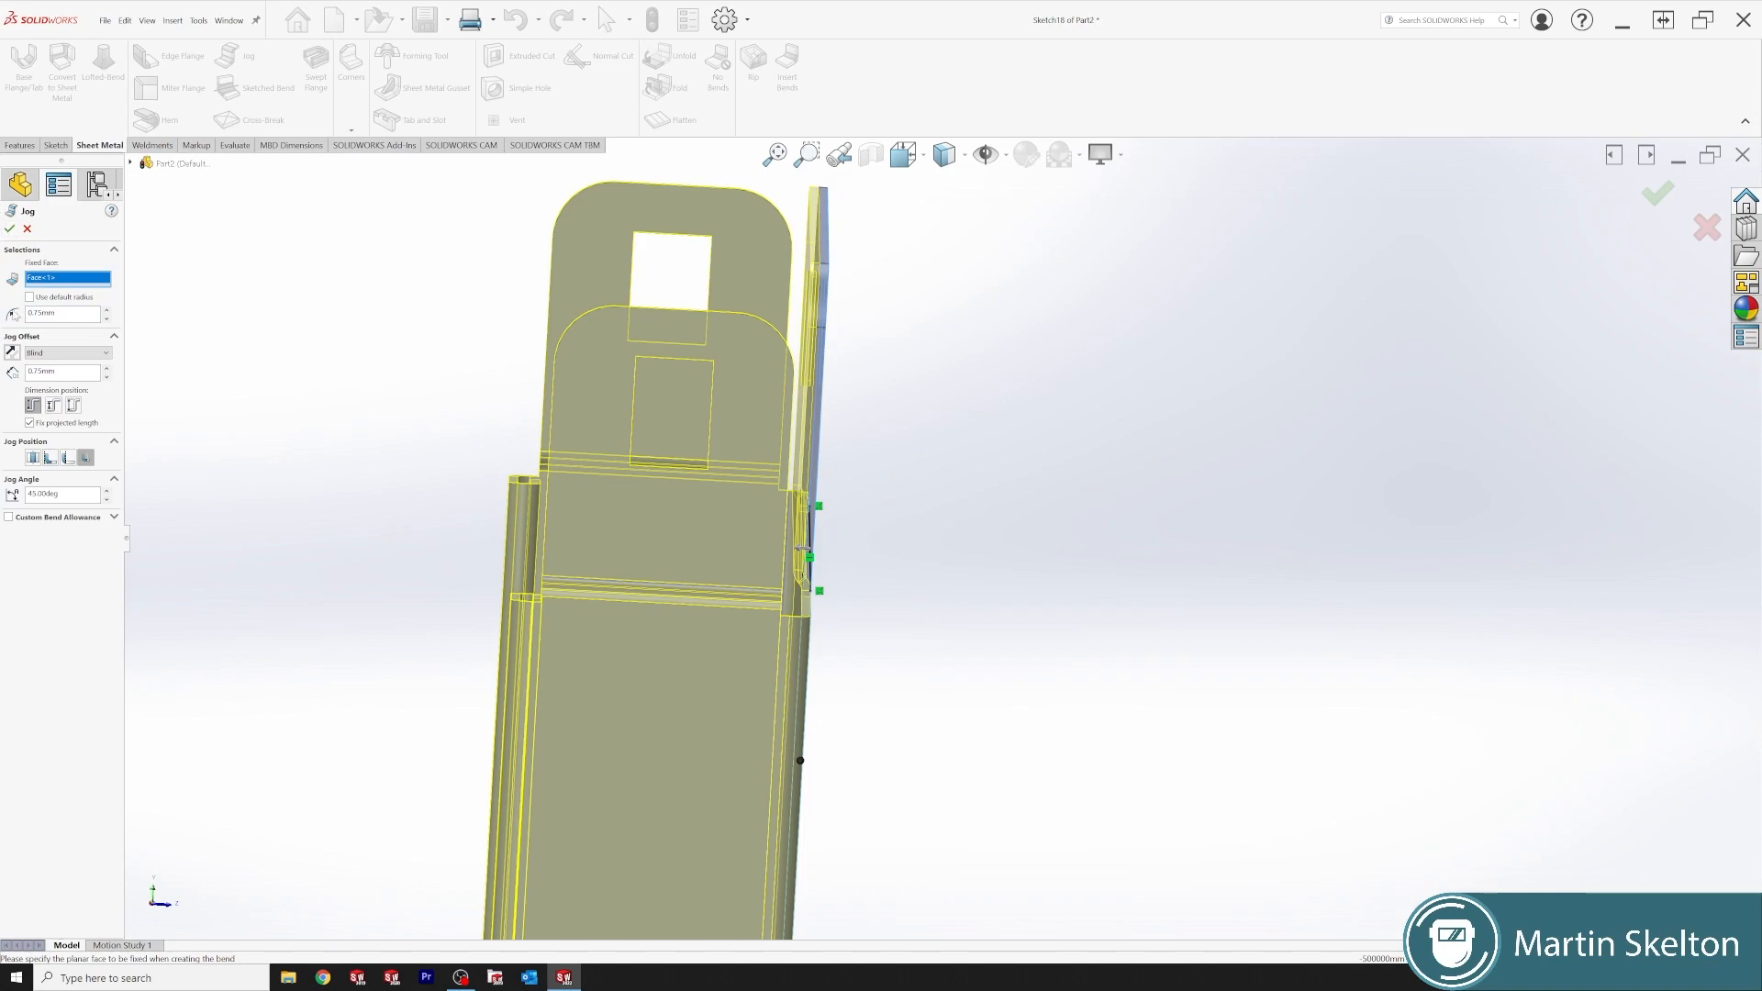
click(11, 230)
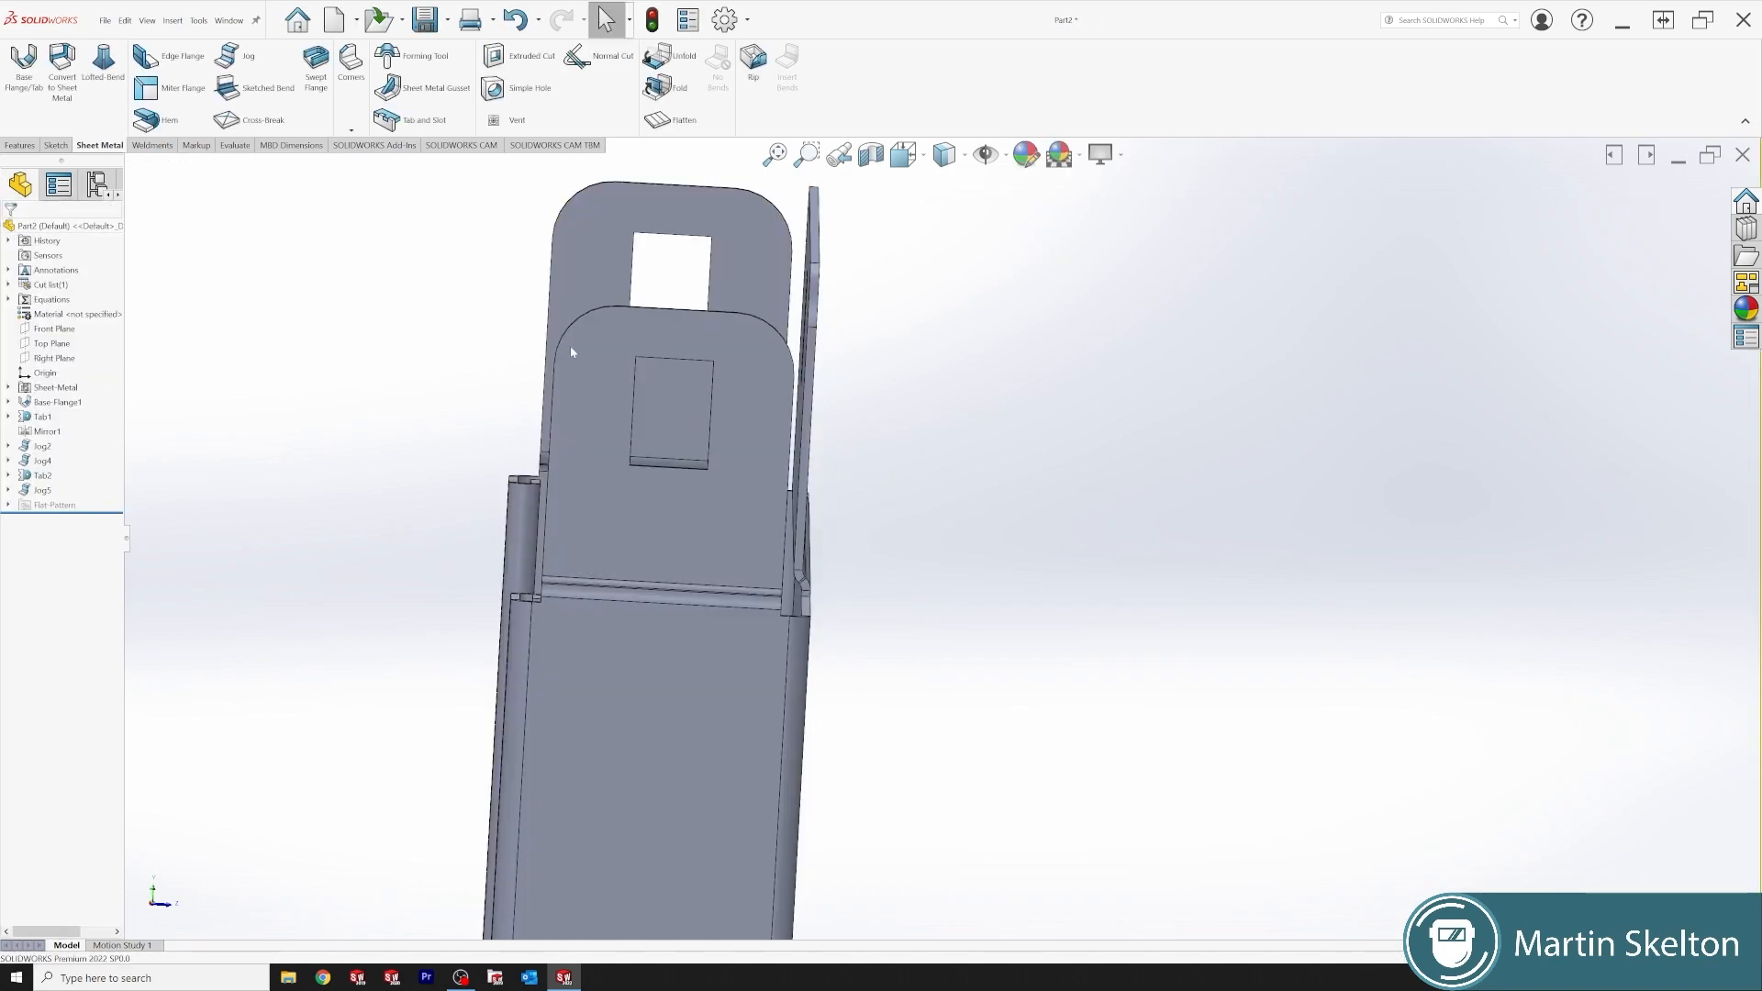
- Flatten the sheet metal part and examine the flat pattern of the base and its three tabs
middle_drag(618, 449, 946, 596)
scroll(700, 652, up, 5)
click(946, 596)
click(1064, 589)
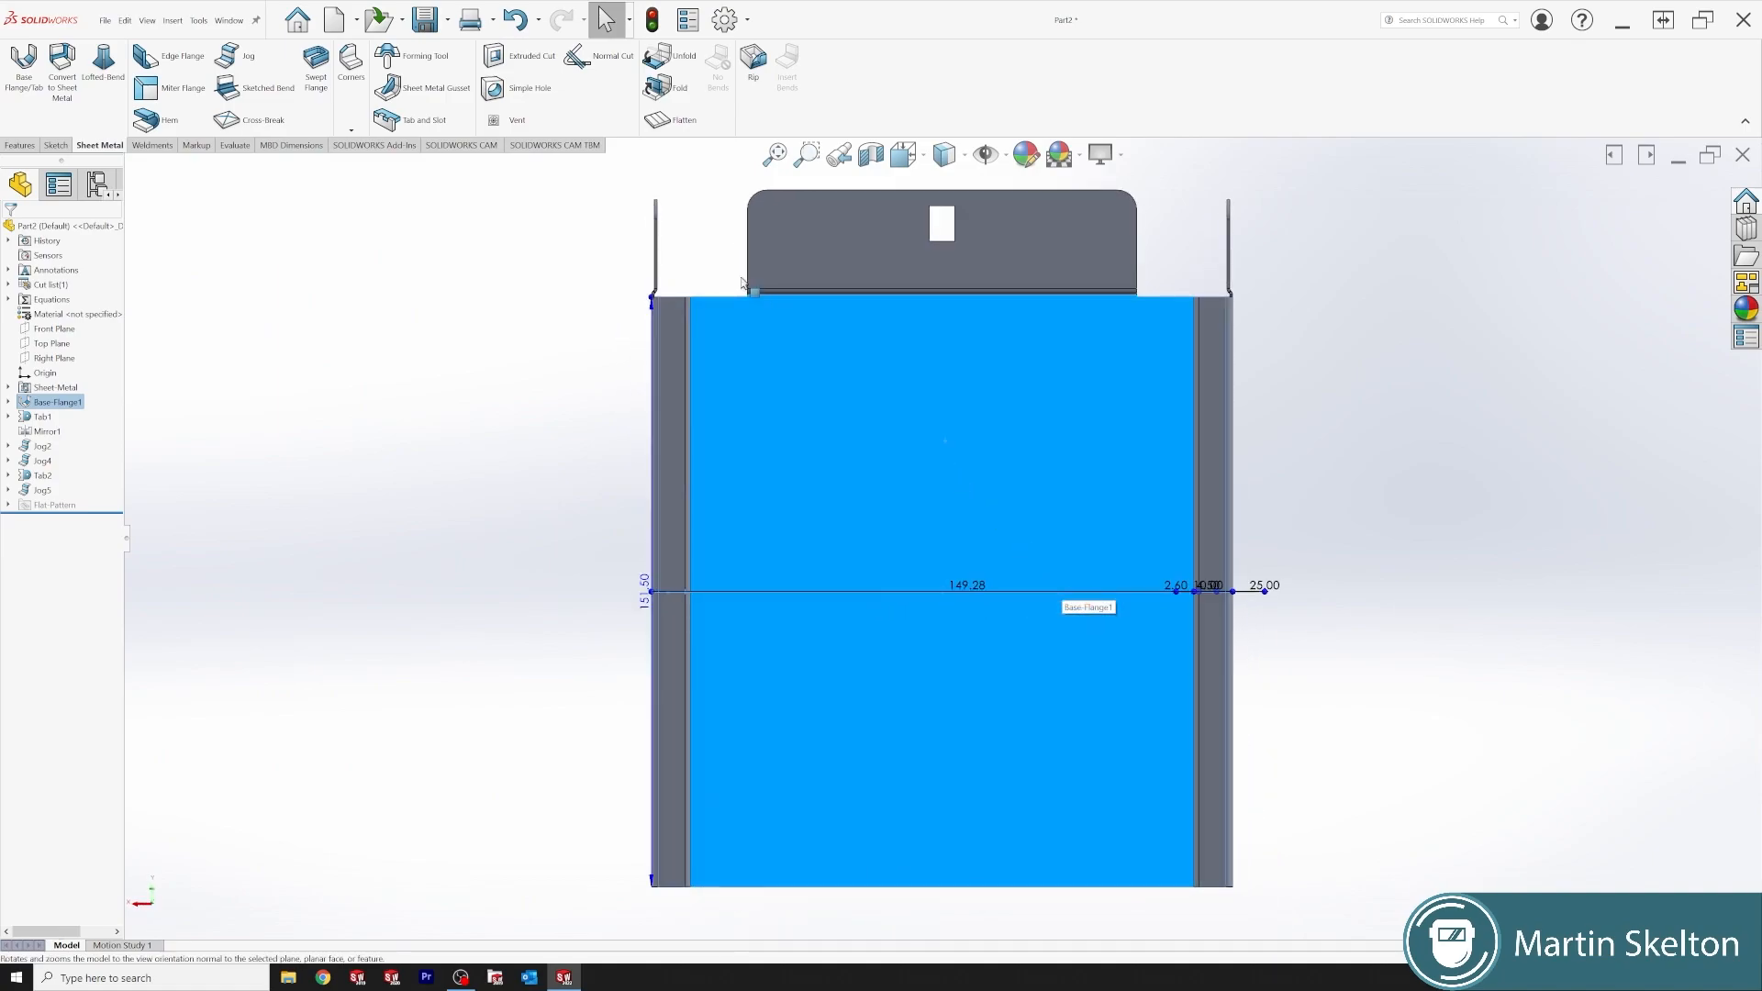
click(670, 119)
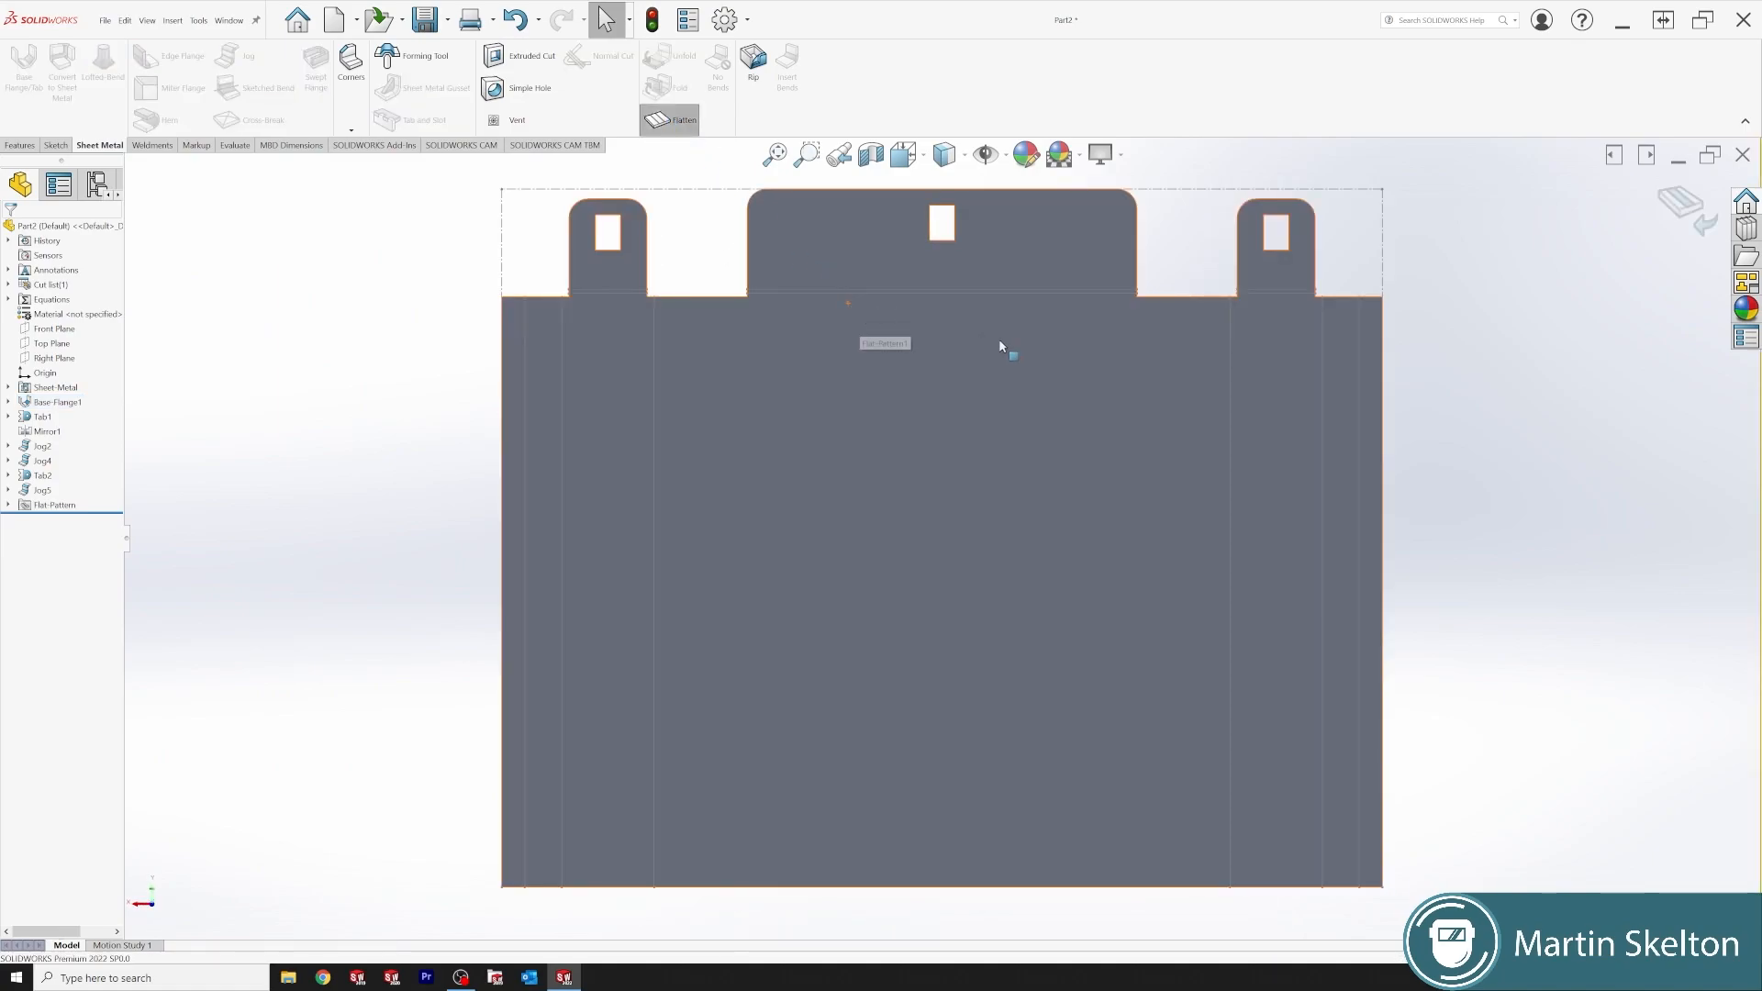
scroll(1278, 303, down, 5)
middle_drag(1187, 479, 1007, 520)
scroll(999, 520, up, 4)
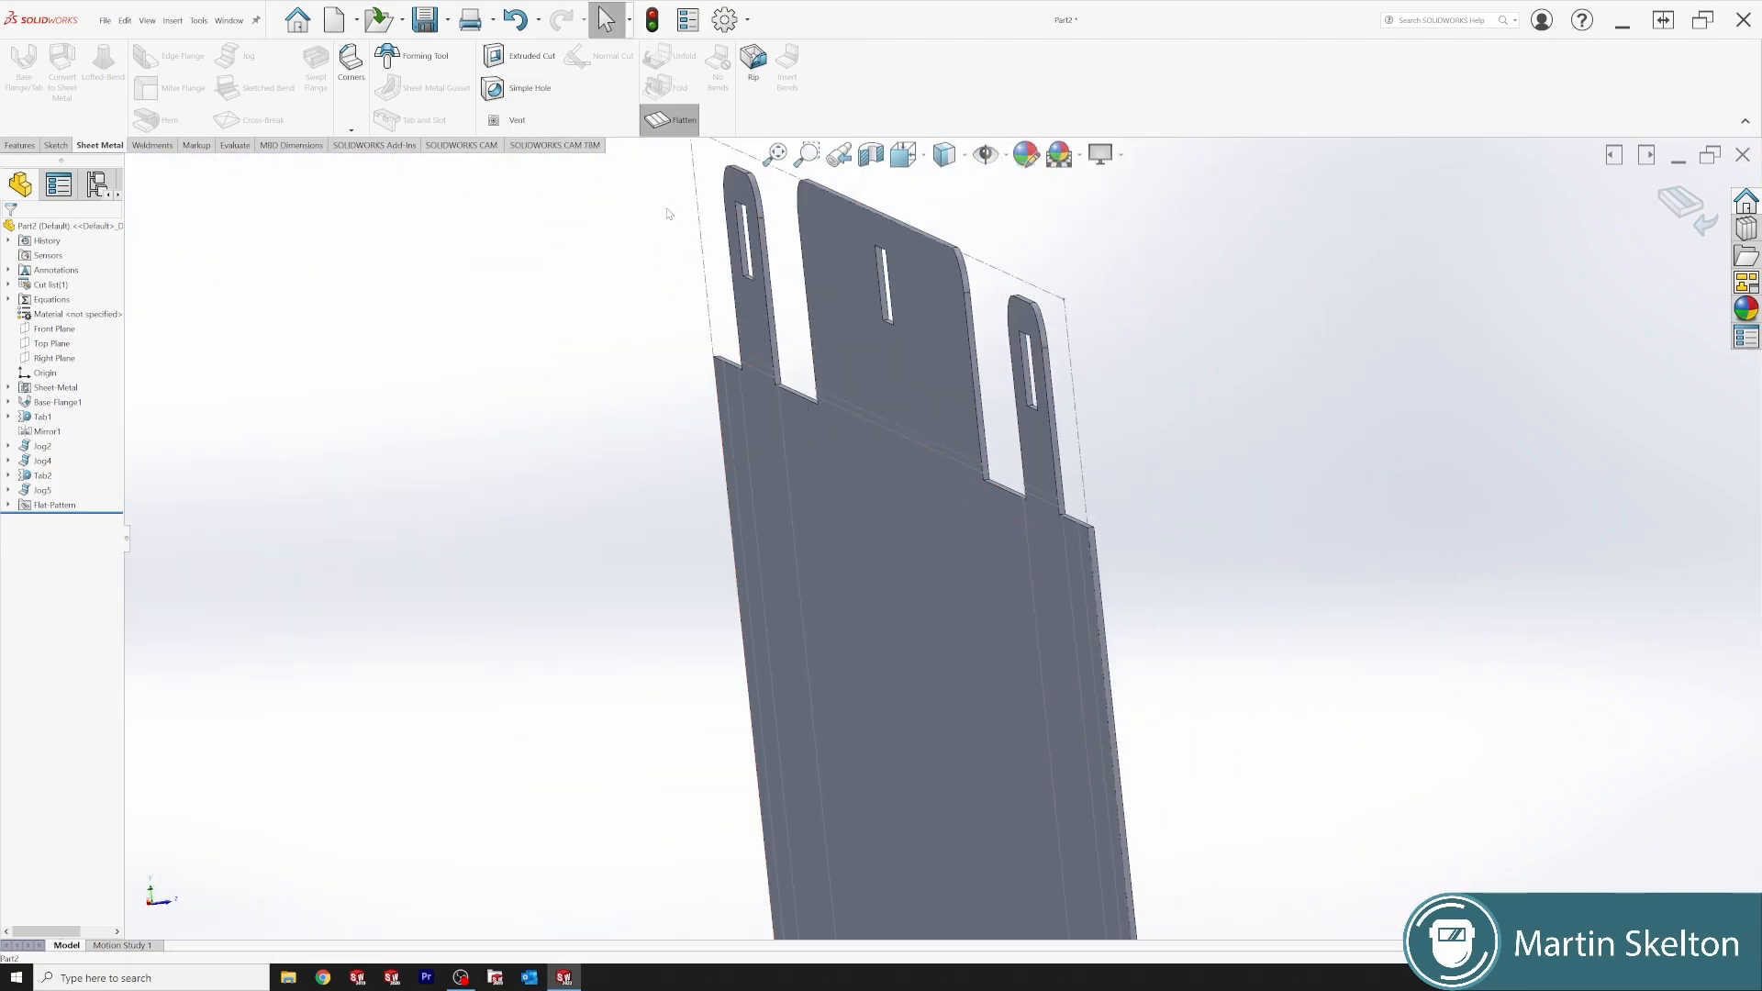
- Switch the part between its flat and folded states and examine the folded channel and jogged tabs from several sides
click(669, 119)
scroll(896, 478, down, 3)
middle_drag(896, 479, 975, 542)
scroll(964, 542, up, 4)
scroll(549, 549, down, 2)
middle_drag(549, 549, 848, 703)
scroll(848, 703, up, 3)
scroll(975, 745, down, 1)
click(958, 586)
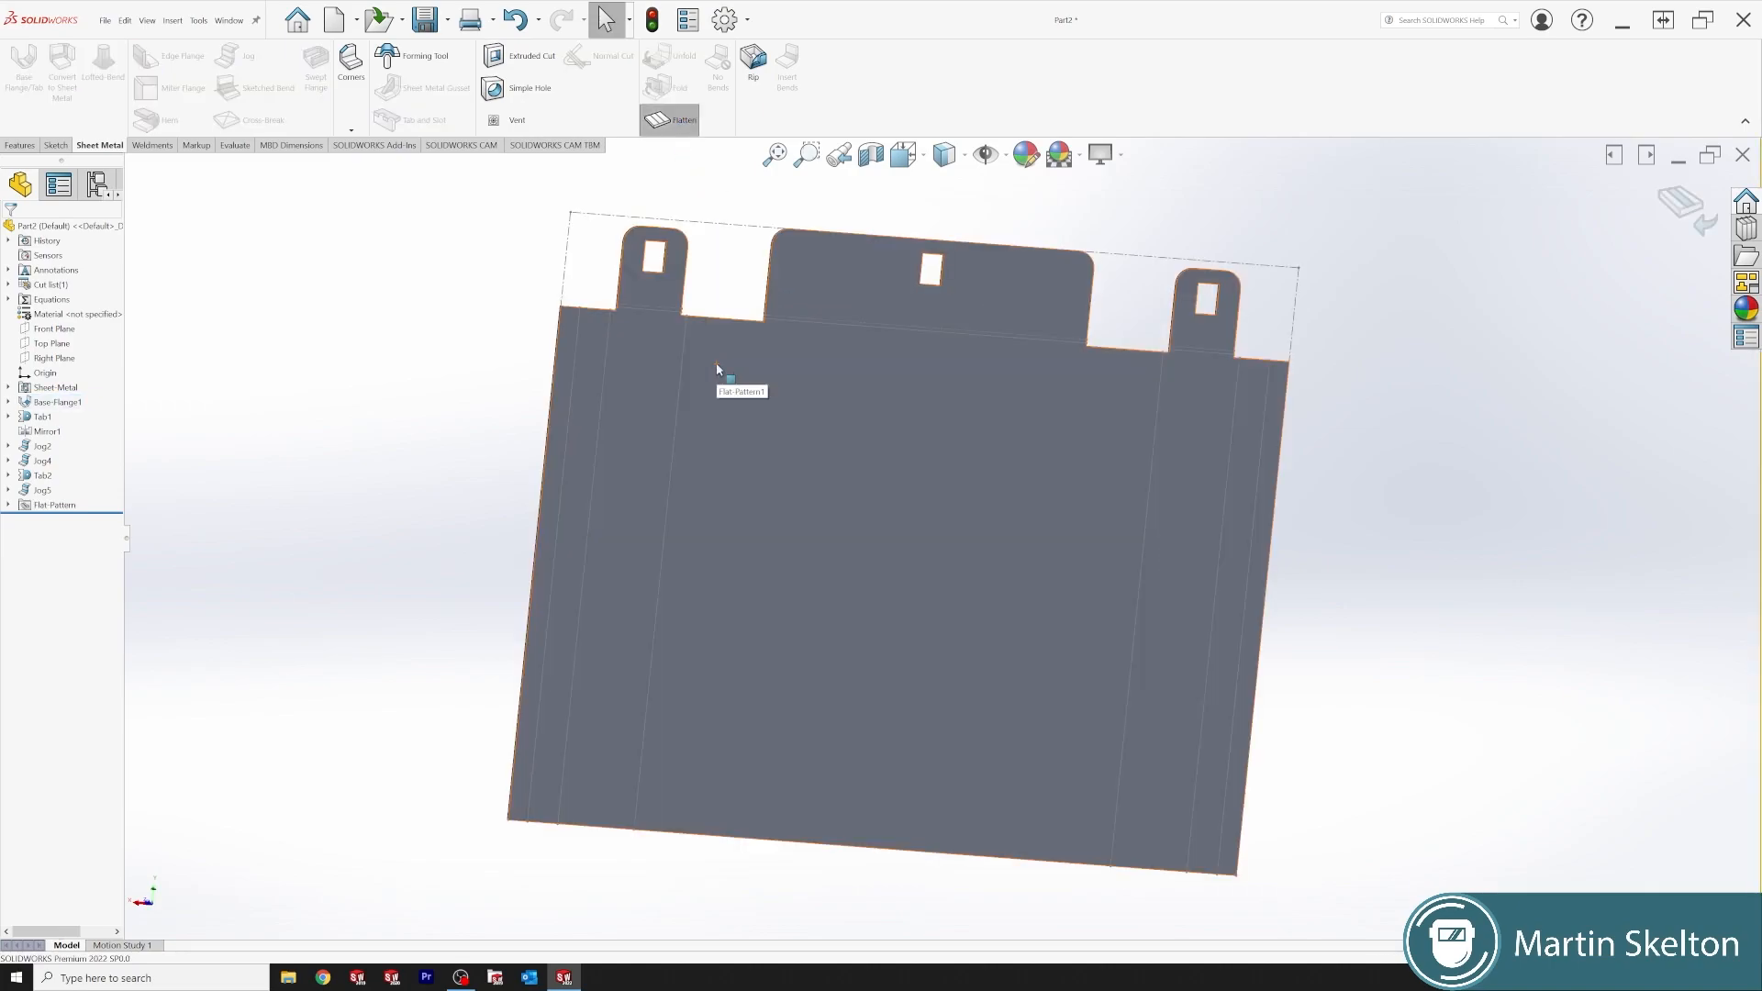
click(671, 119)
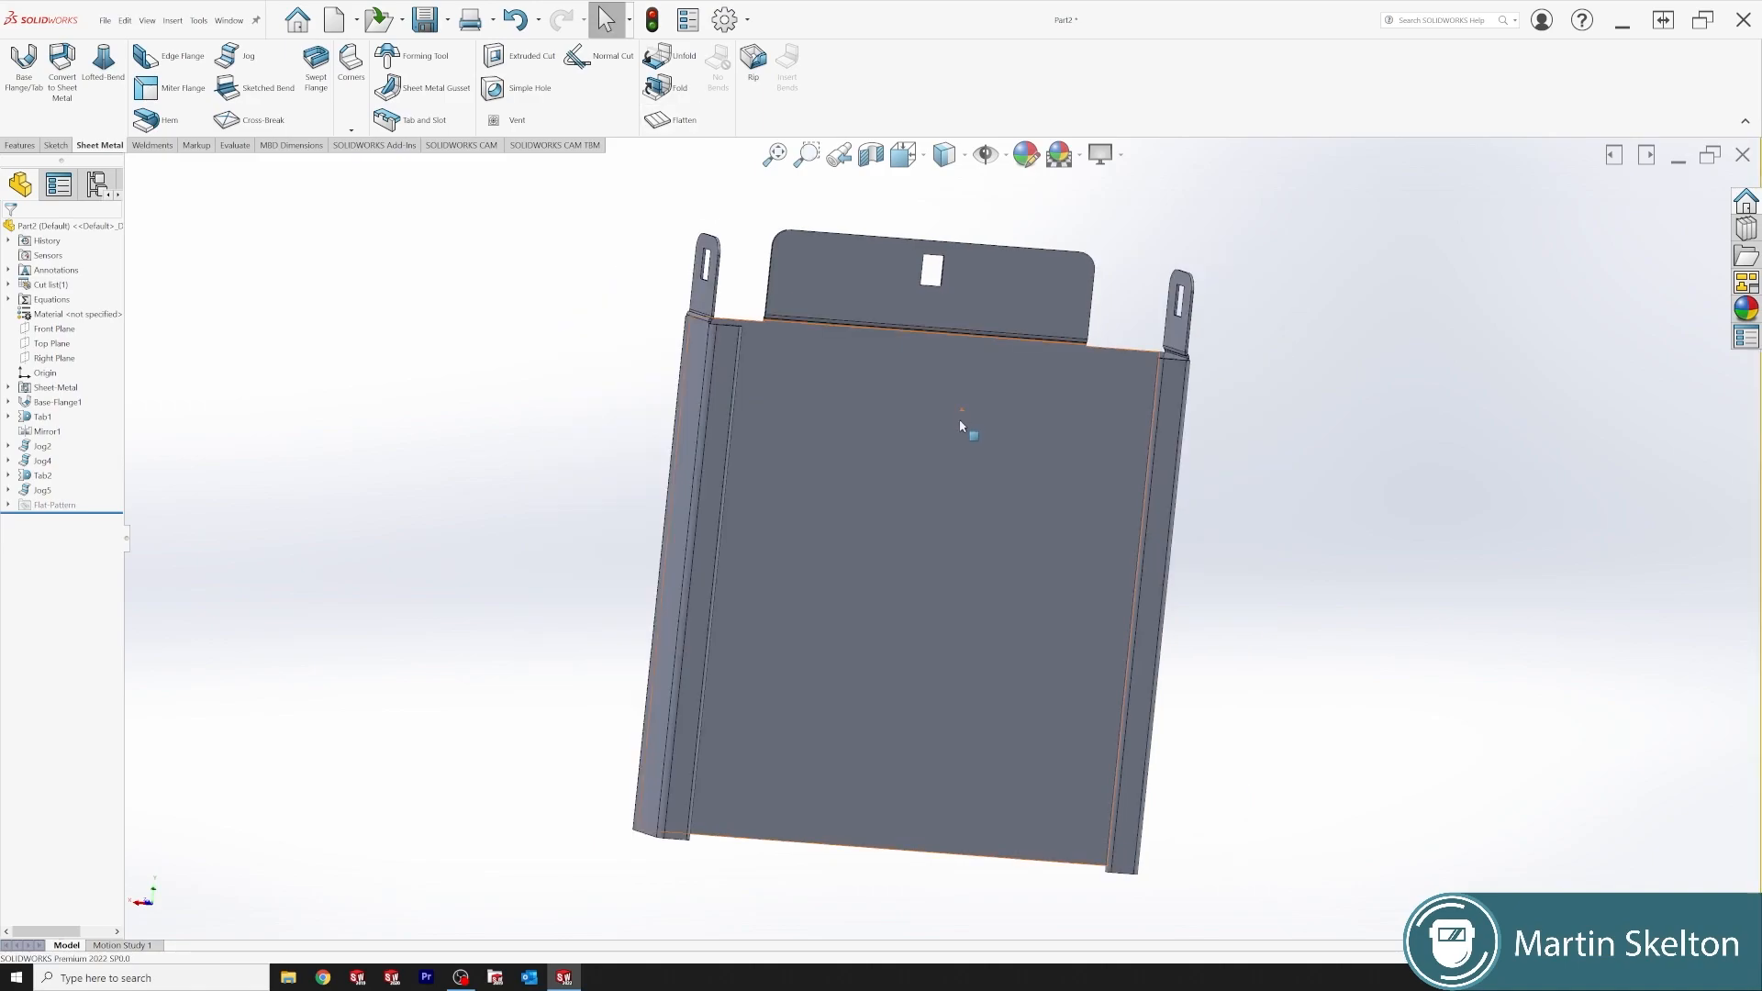
middle_drag(961, 422, 597, 460)
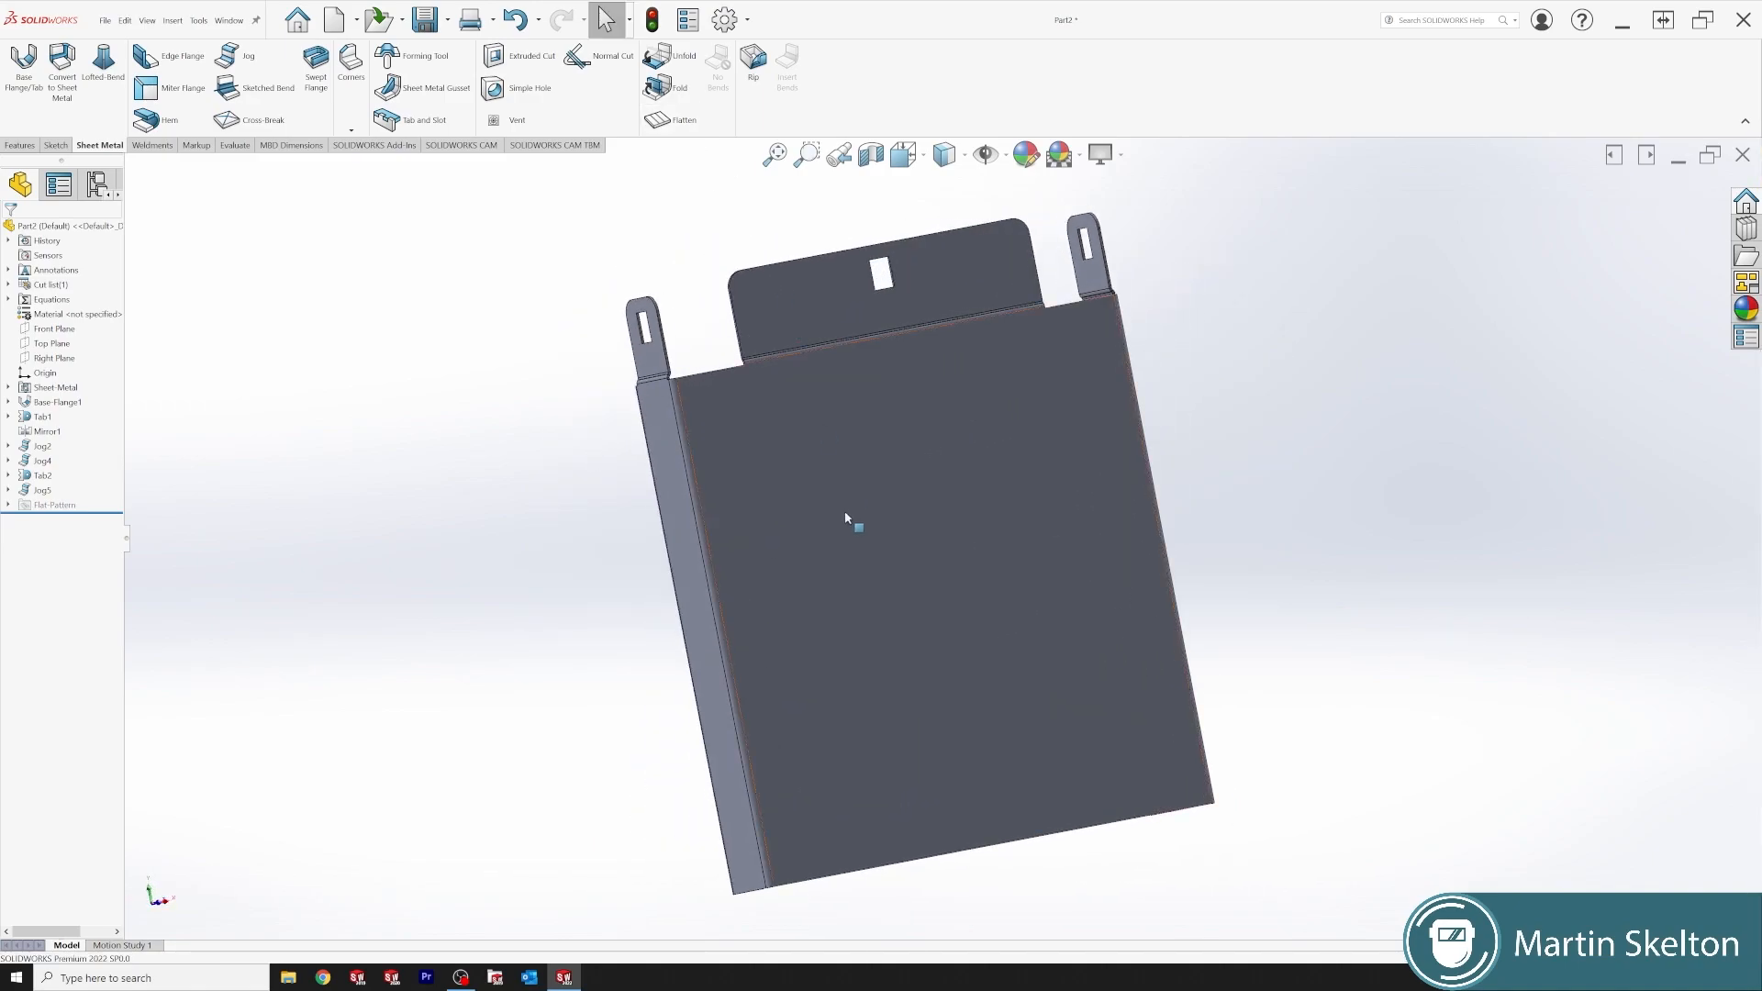
middle_drag(937, 794, 948, 669)
scroll(948, 669, down, 1)
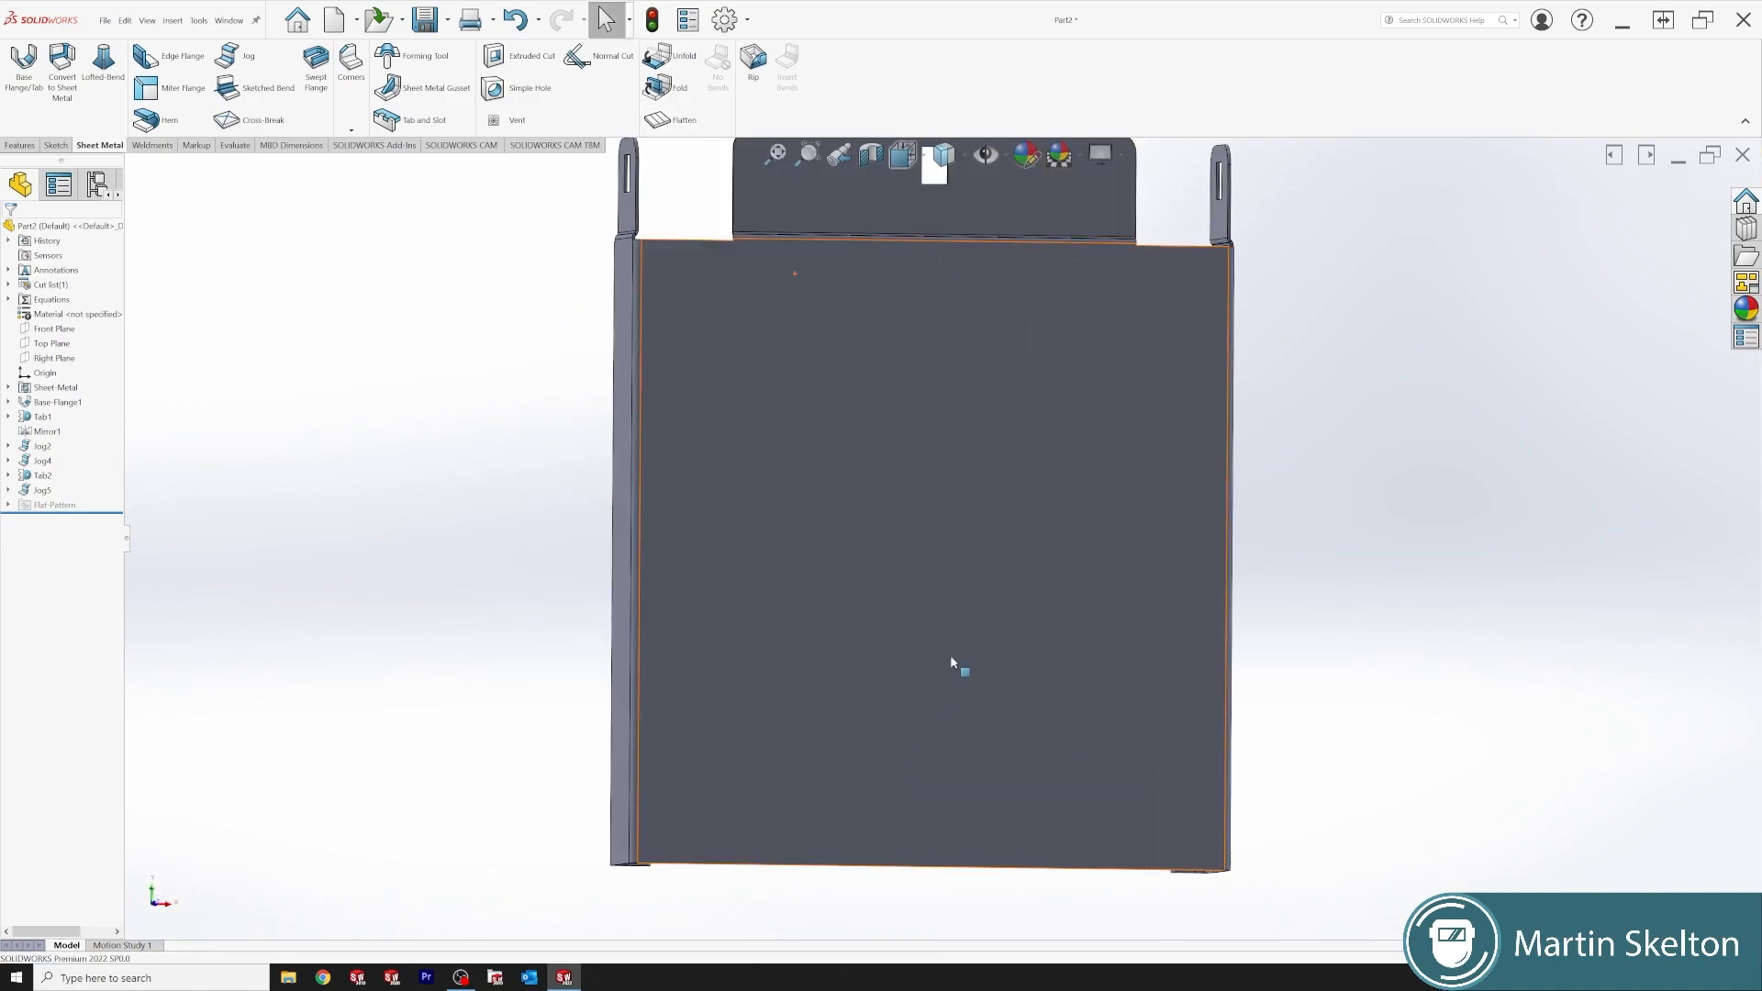
- Start a sketch on the channel base face and draw a vertical centreline from the midpoint of its top edge to its bottom edge
click(960, 580)
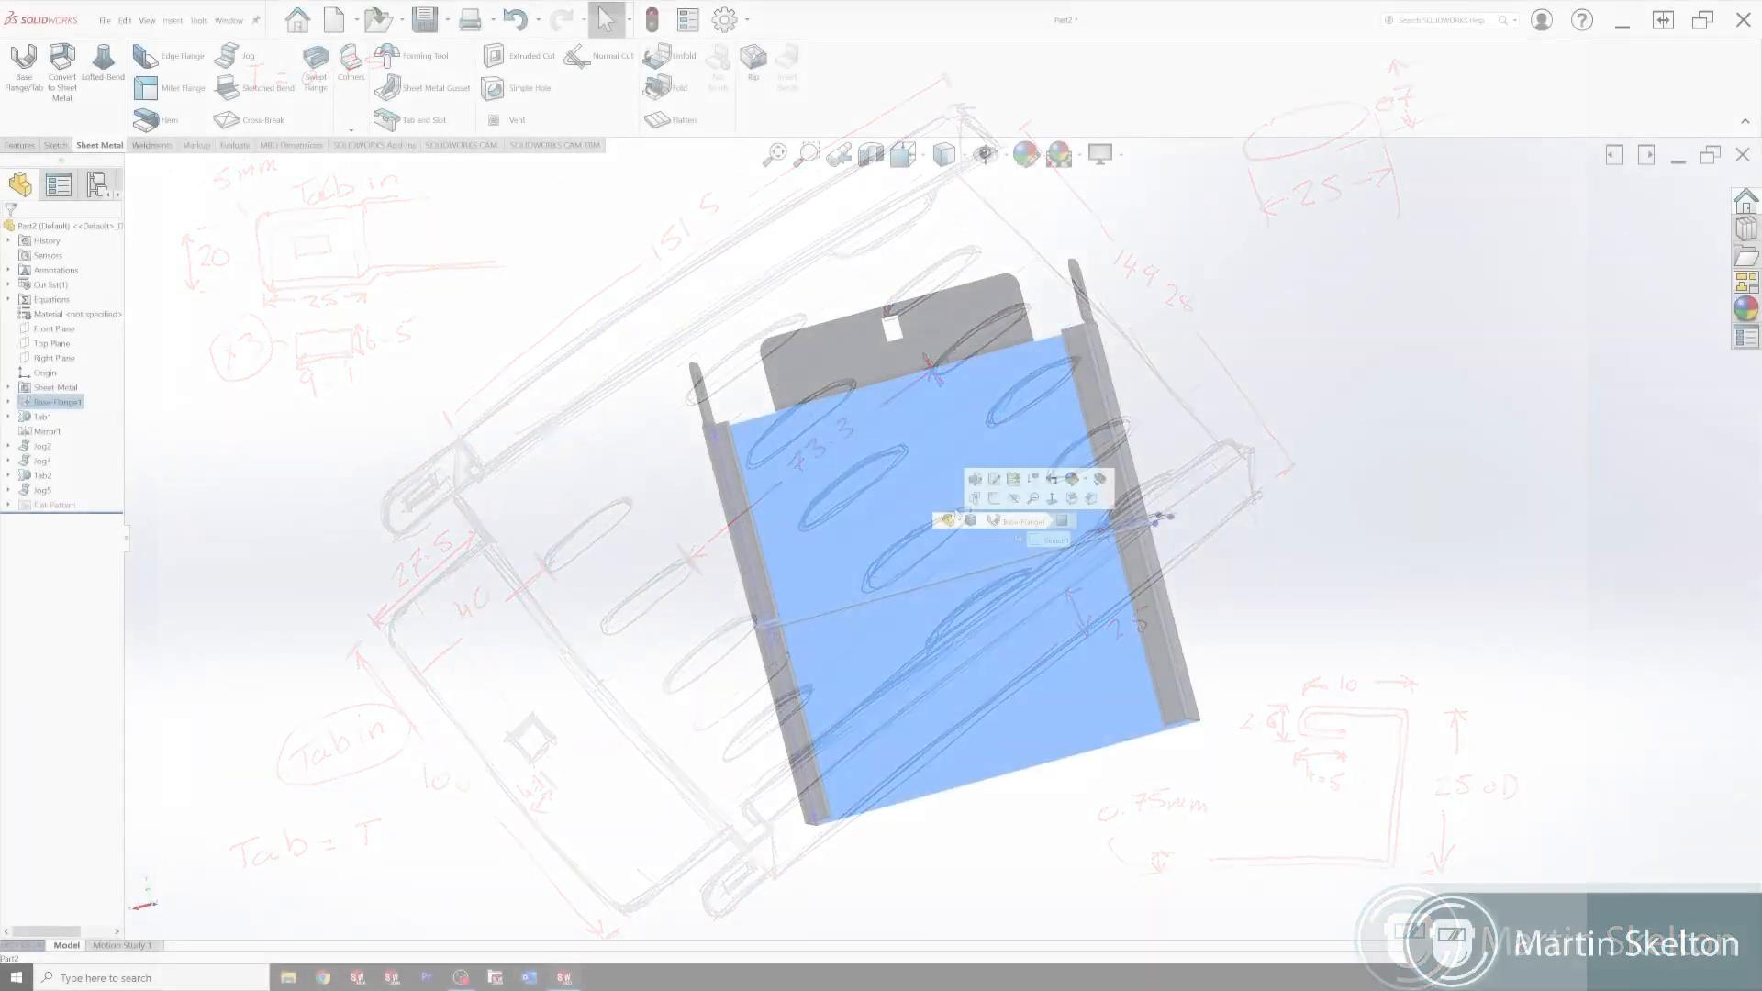
click(1056, 514)
right_click(906, 408)
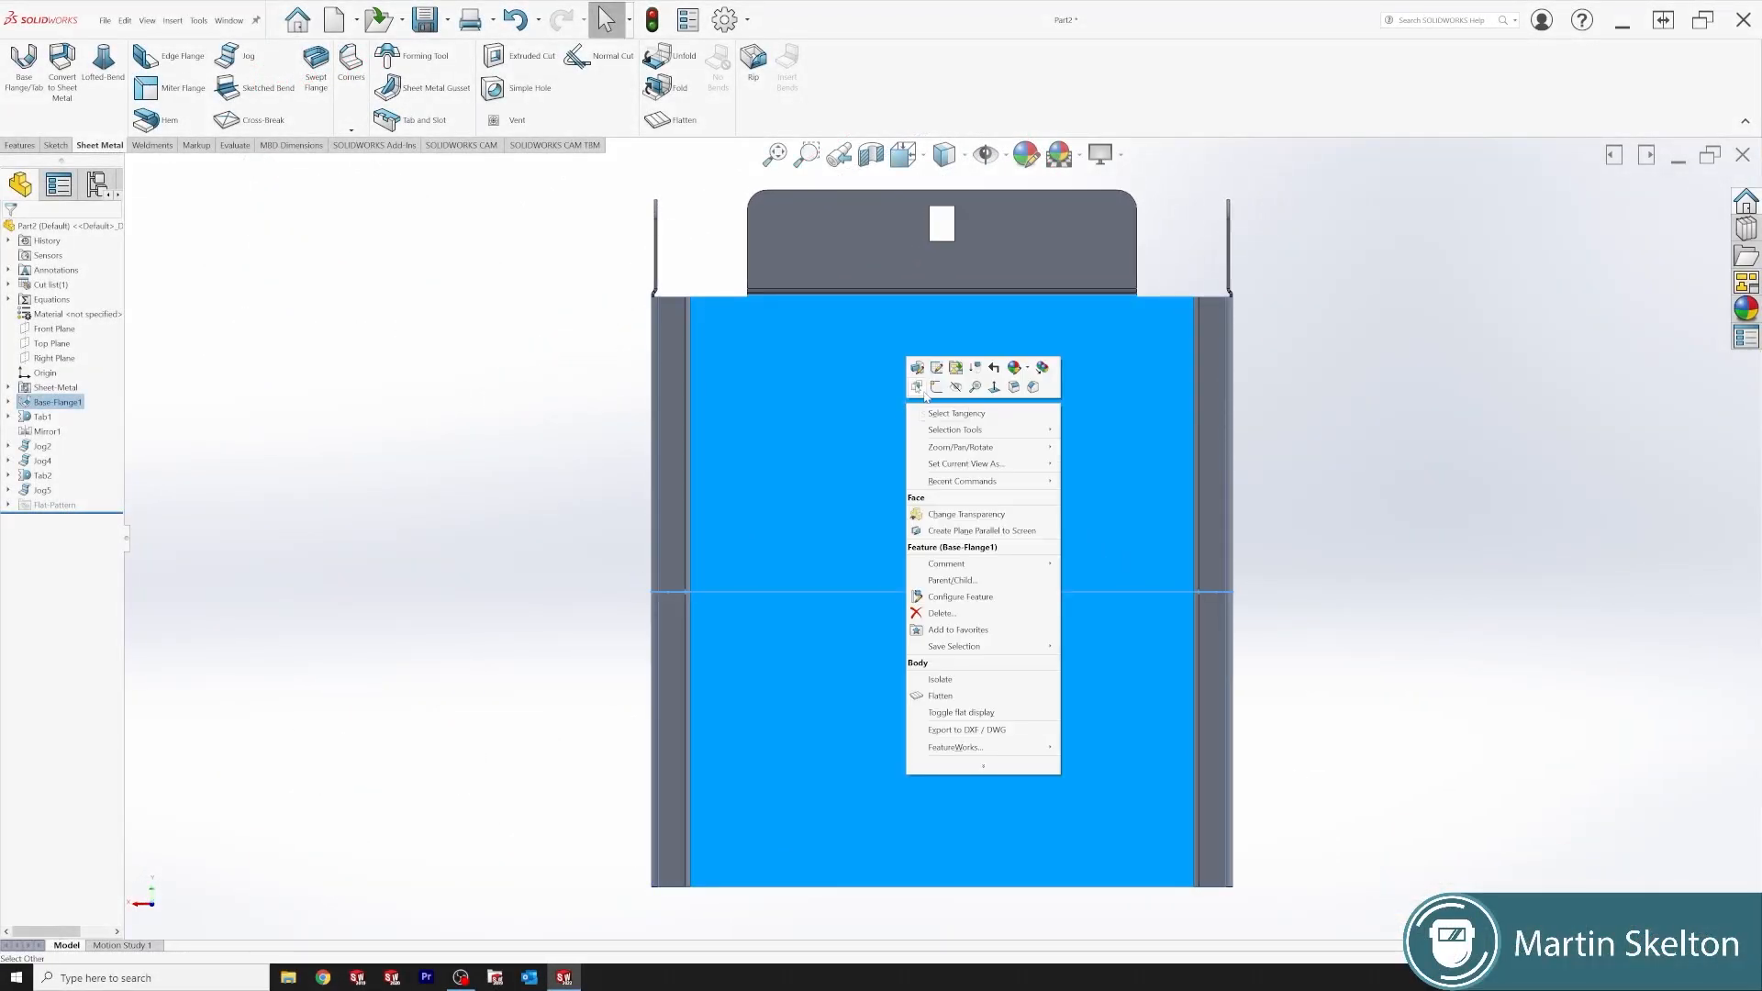
click(918, 393)
click(117, 57)
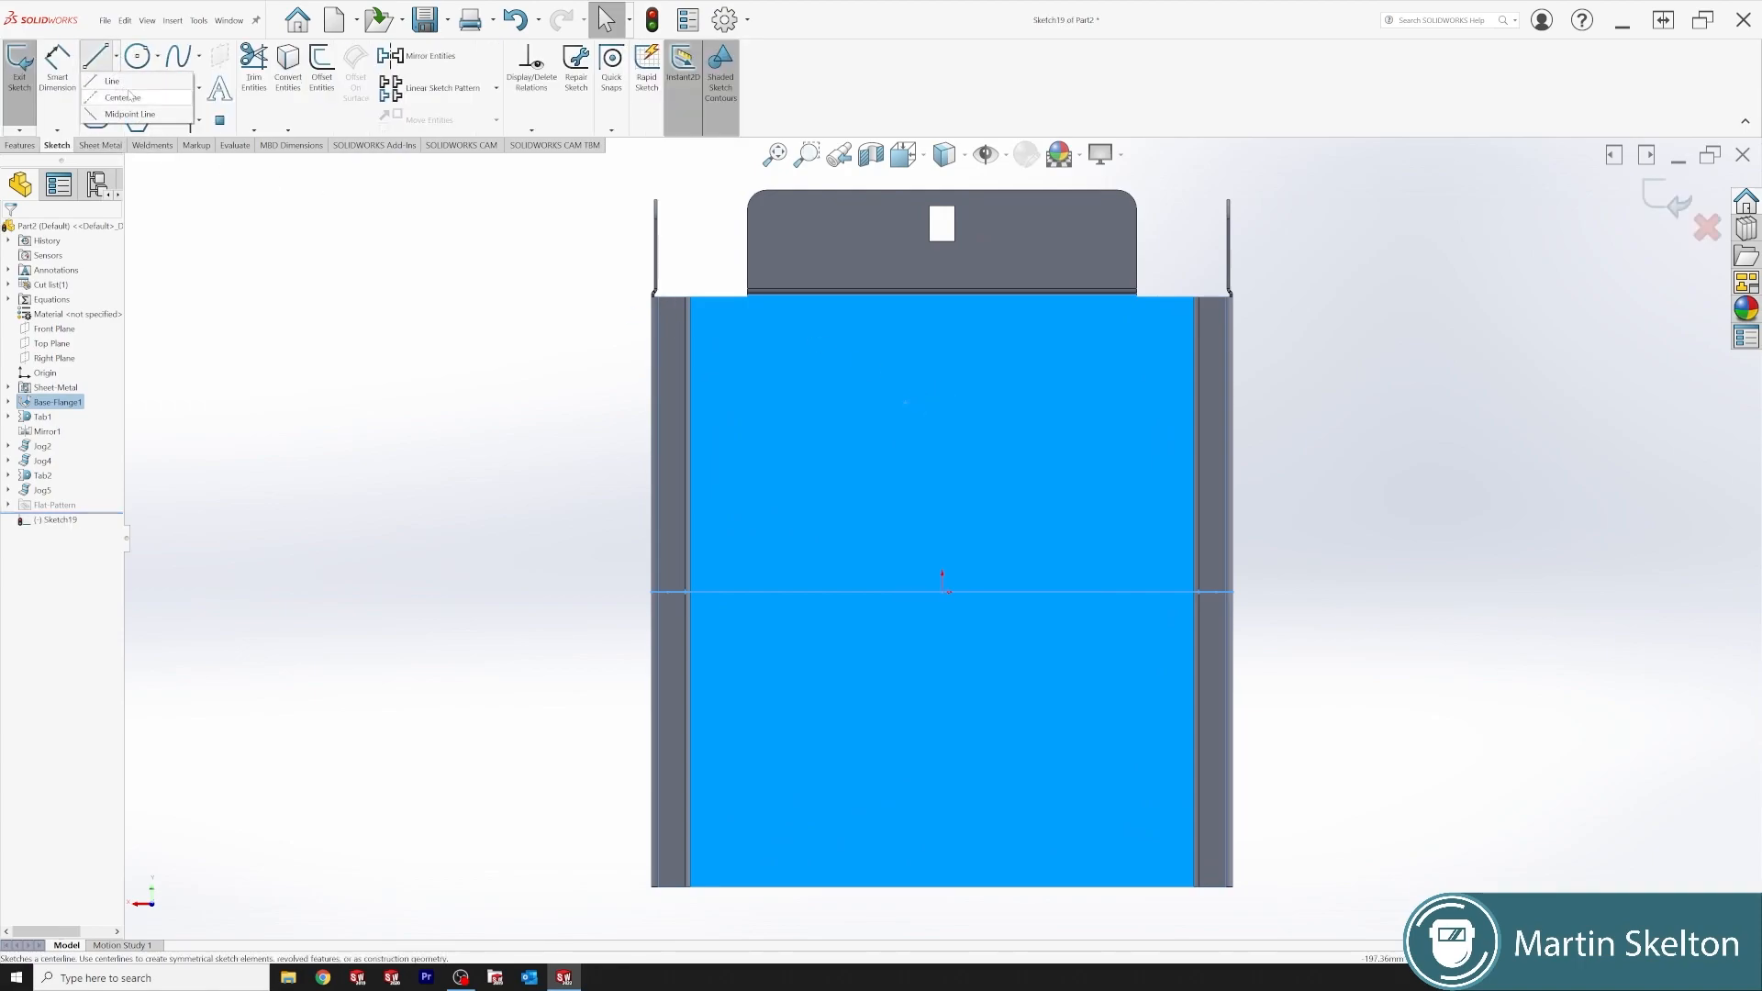
click(128, 95)
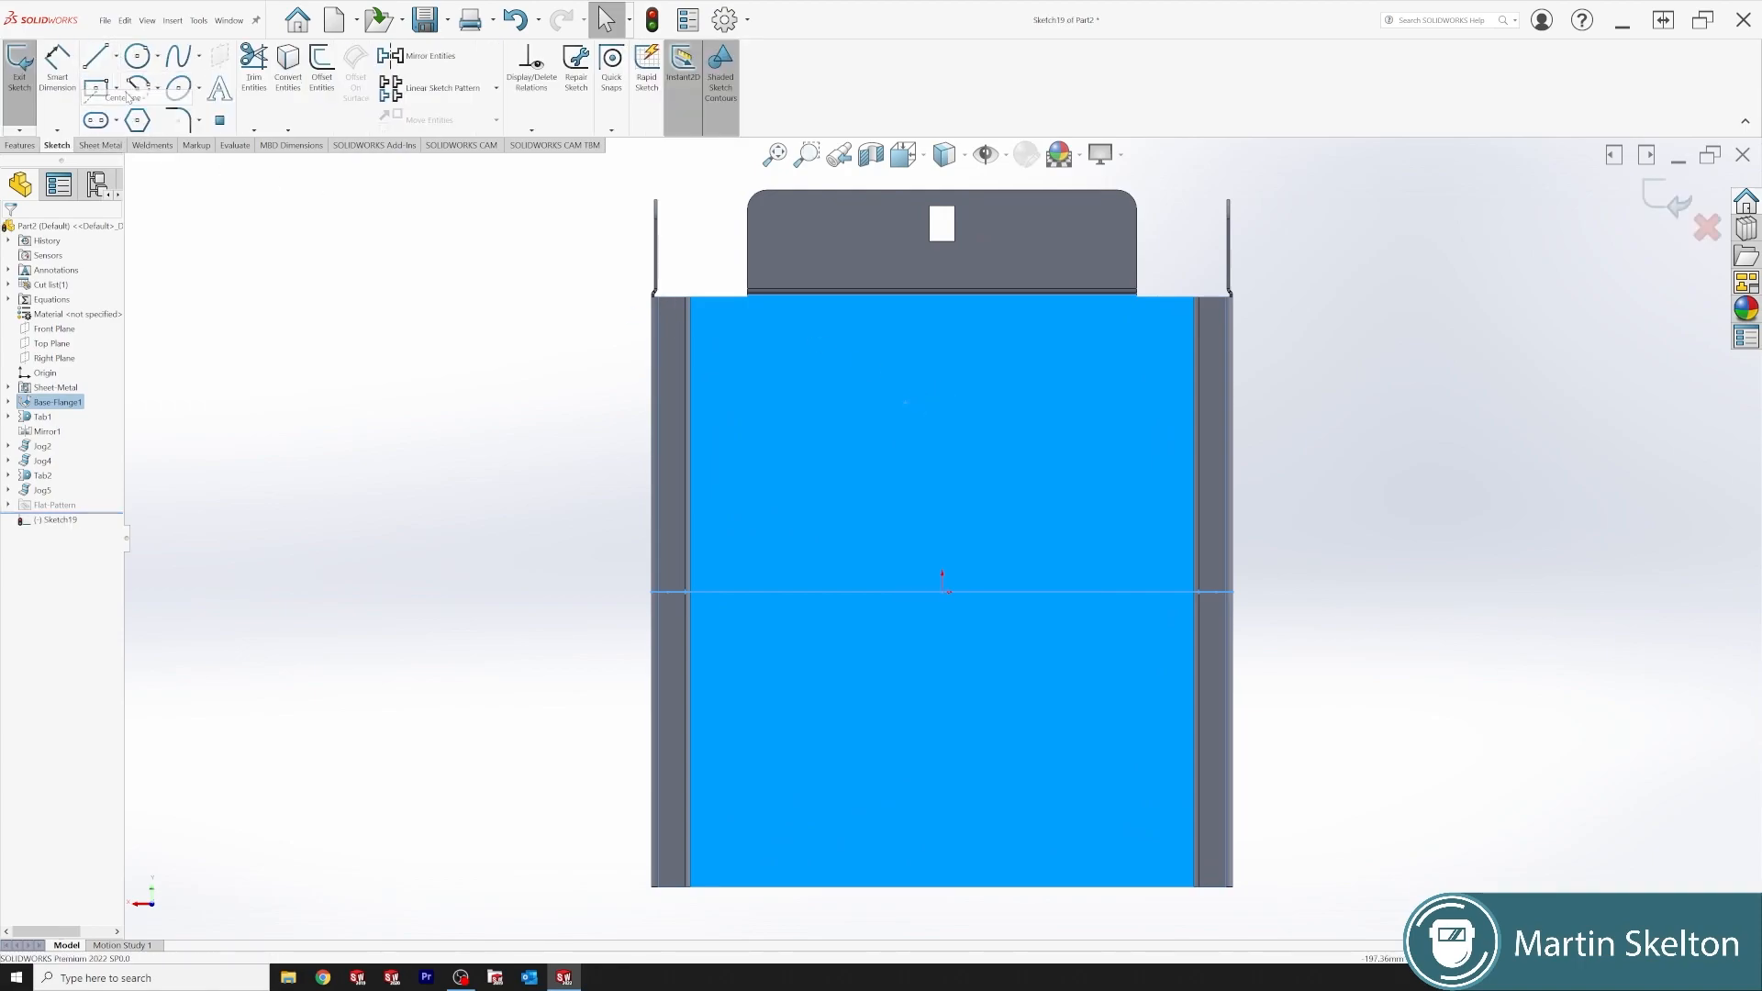
click(945, 296)
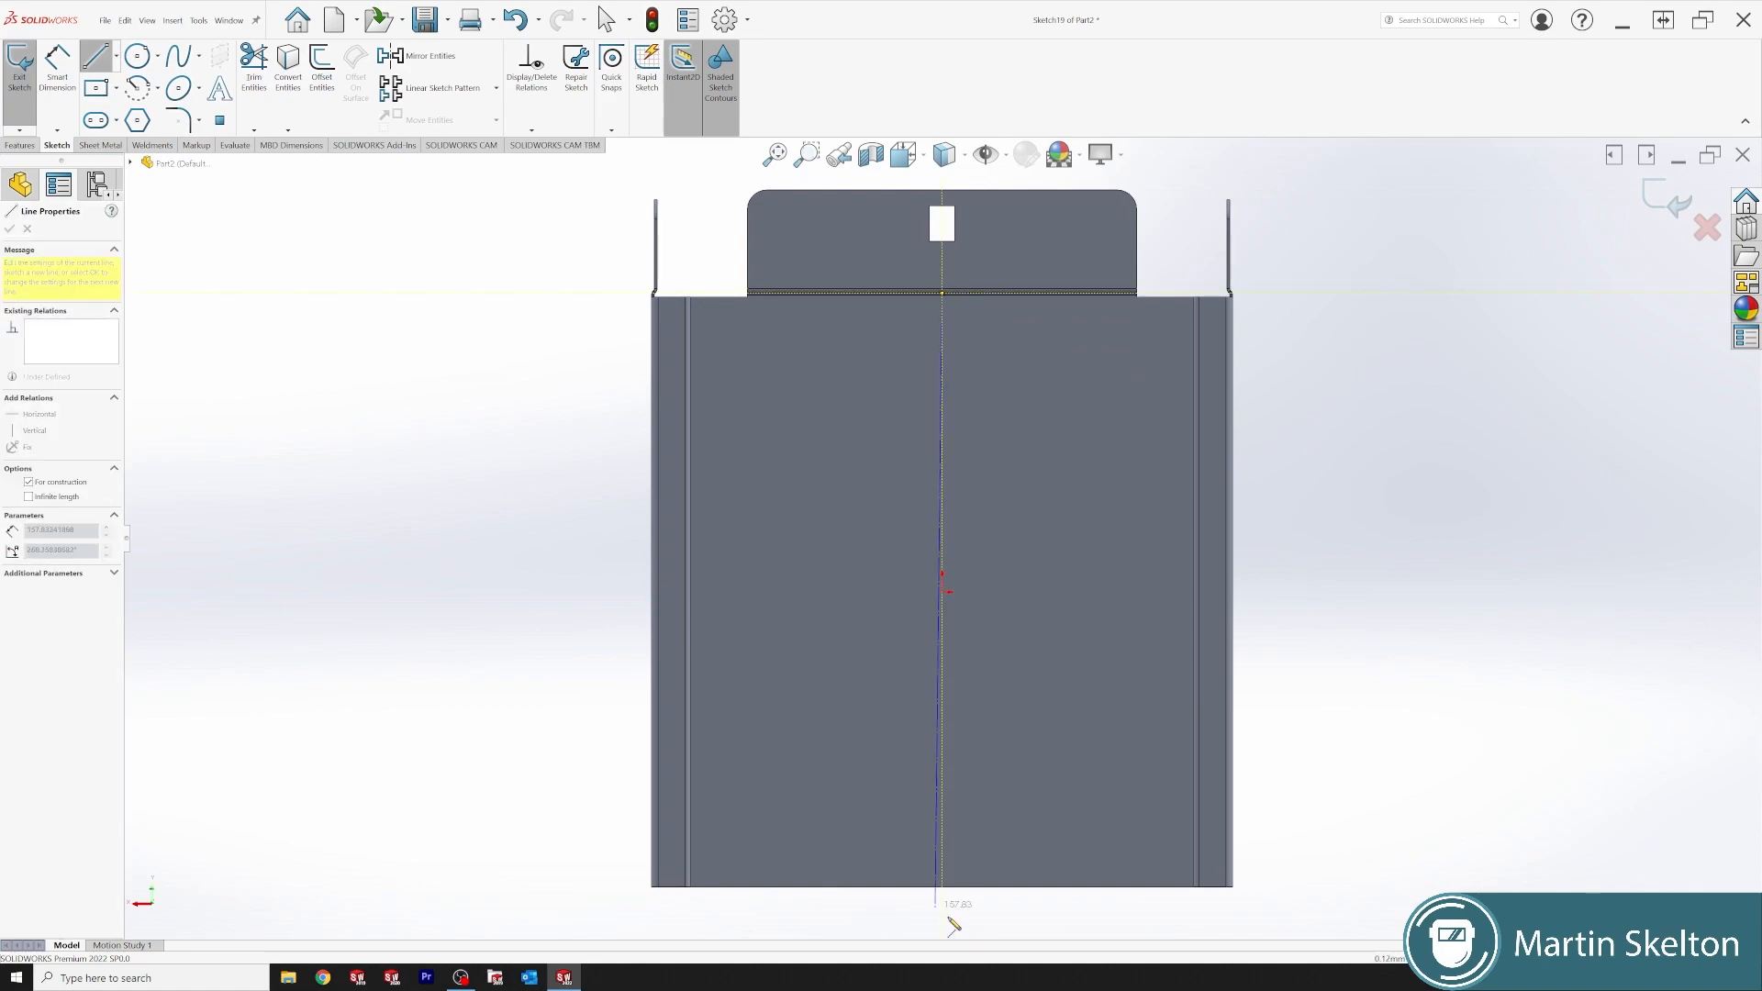
click(943, 888)
right_click(1038, 645)
click(1055, 709)
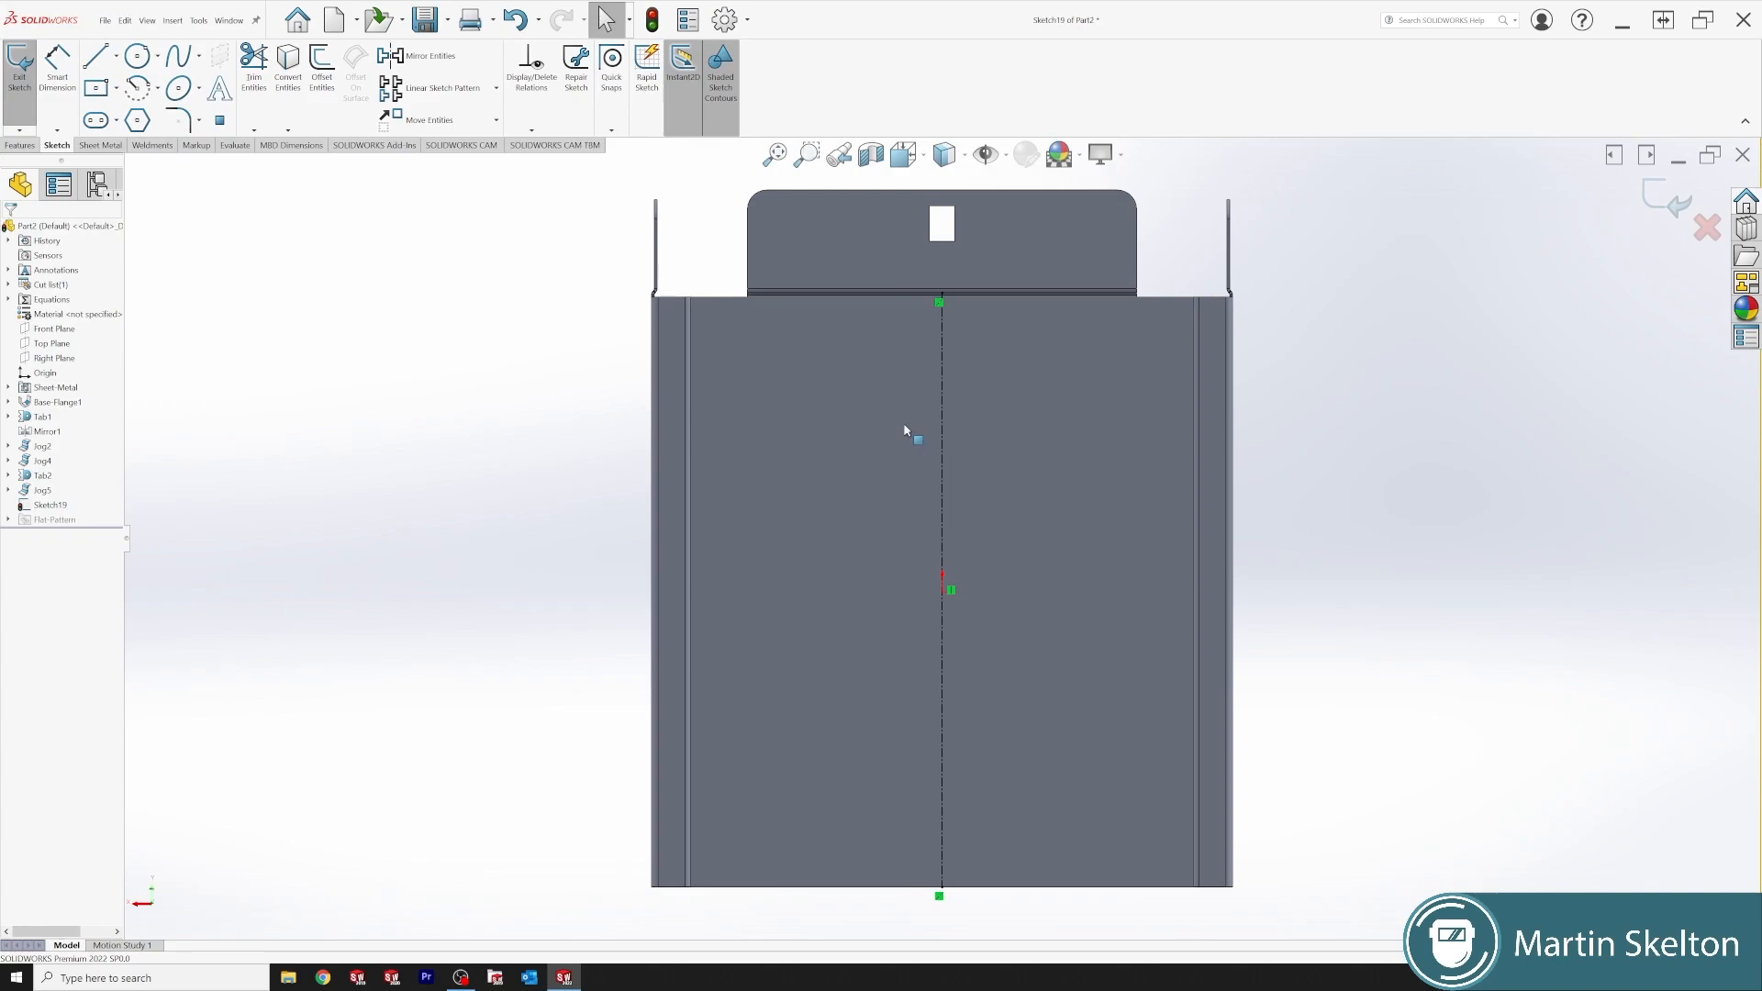
- Sketch a vertical straight slot about 28 mm long and 10 mm wide on the centreline near the base's top edge
click(116, 121)
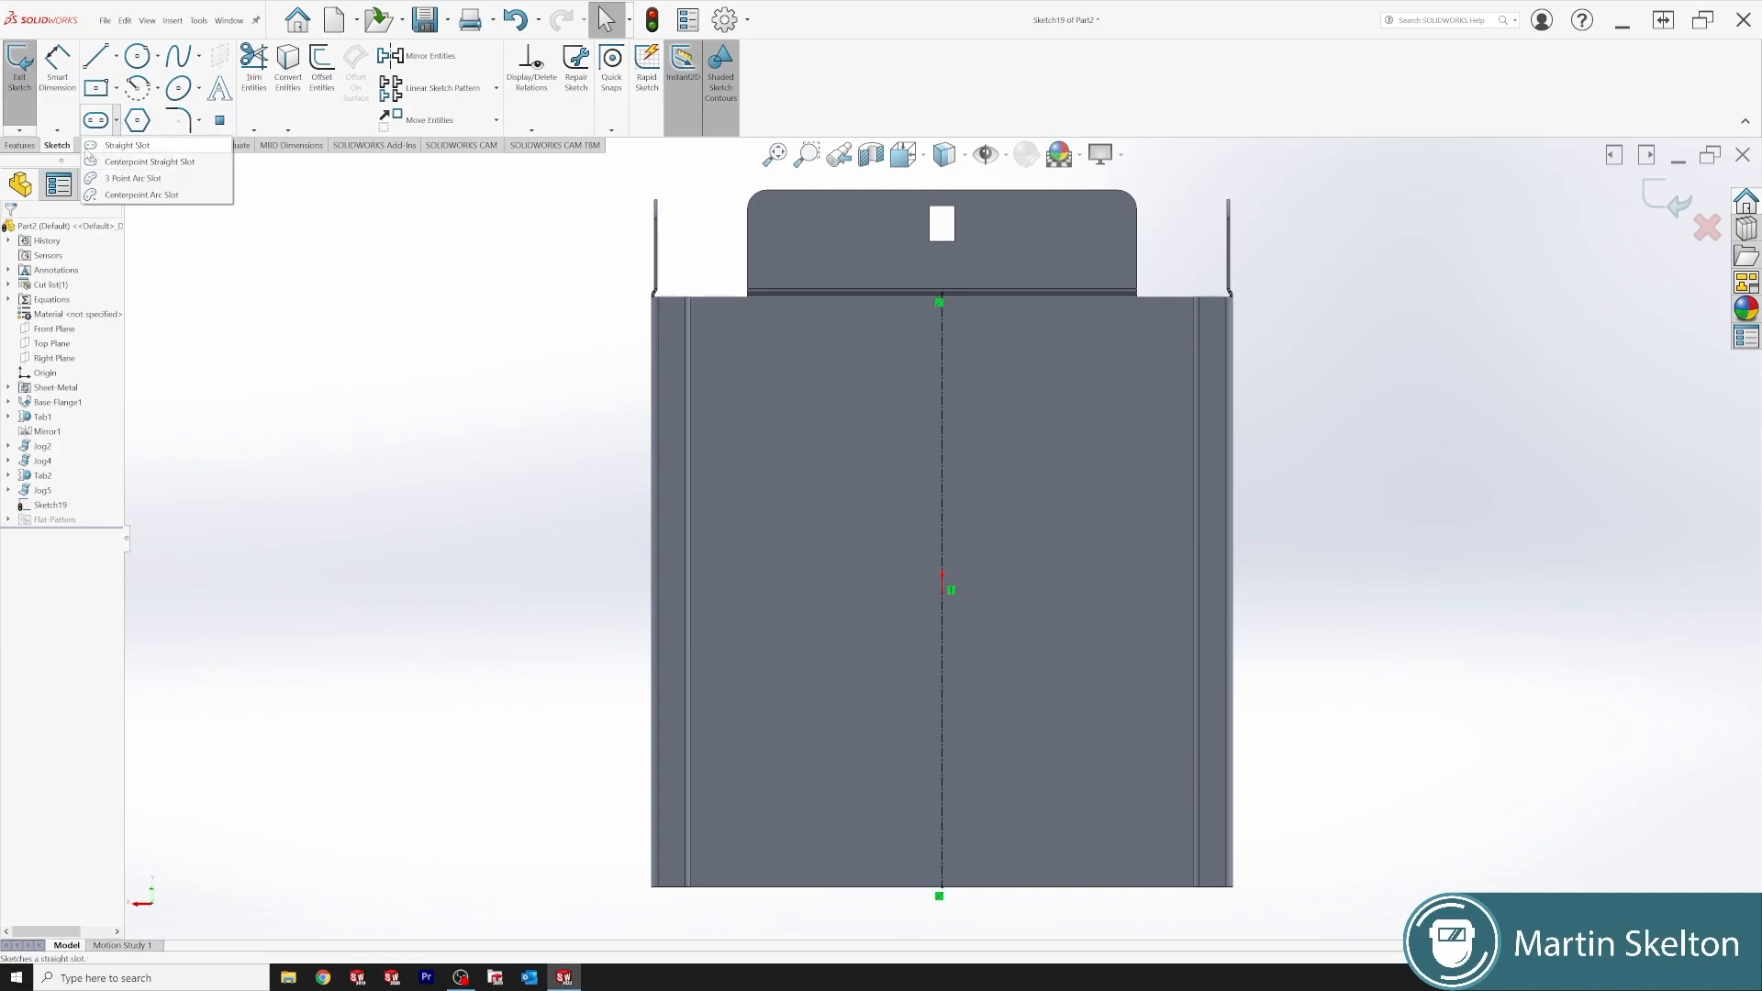
click(89, 147)
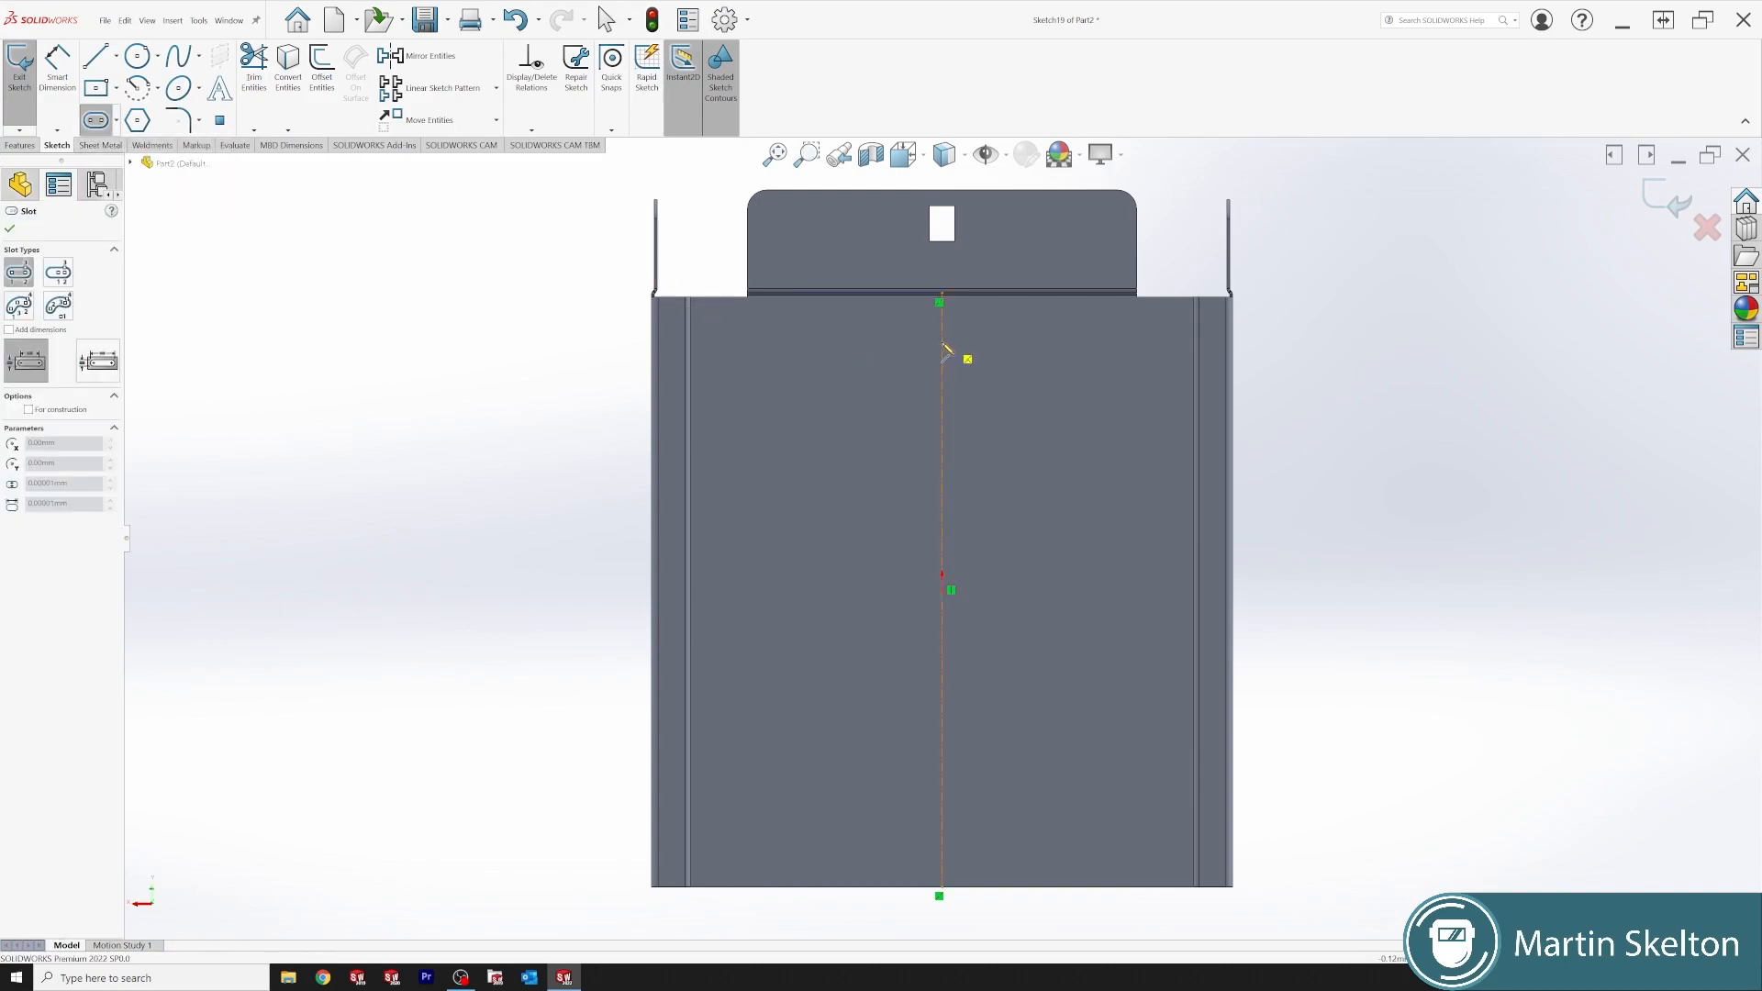
click(943, 412)
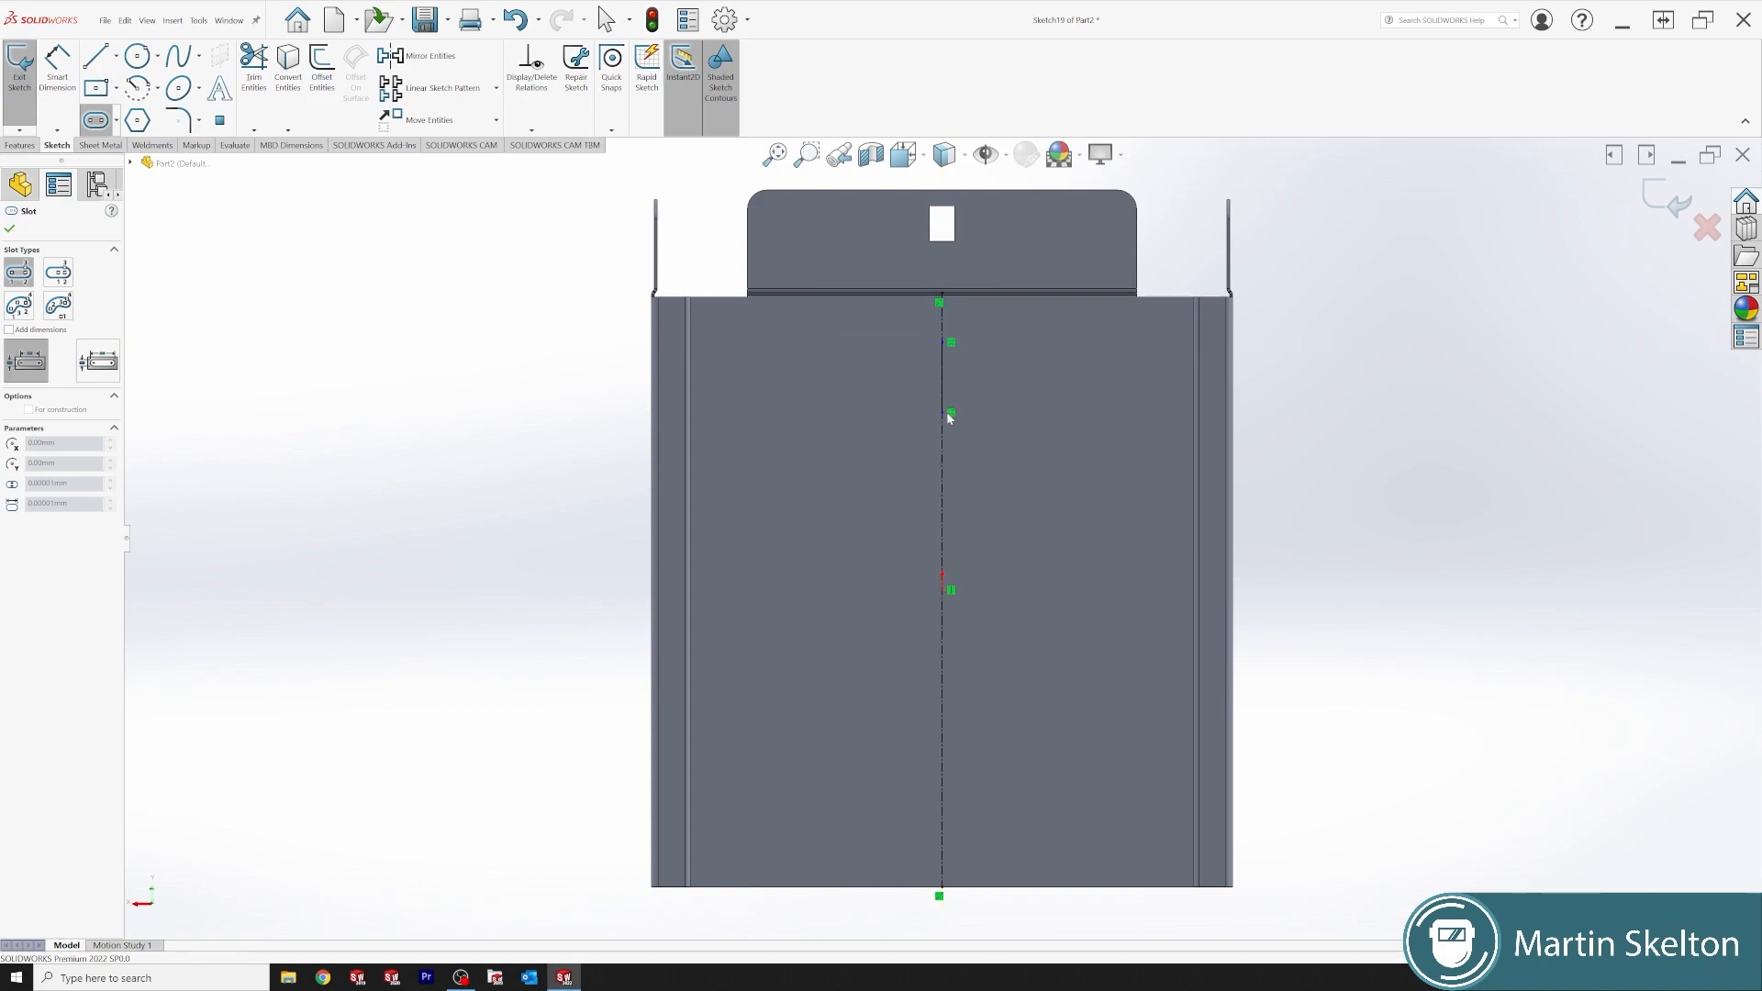
click(961, 412)
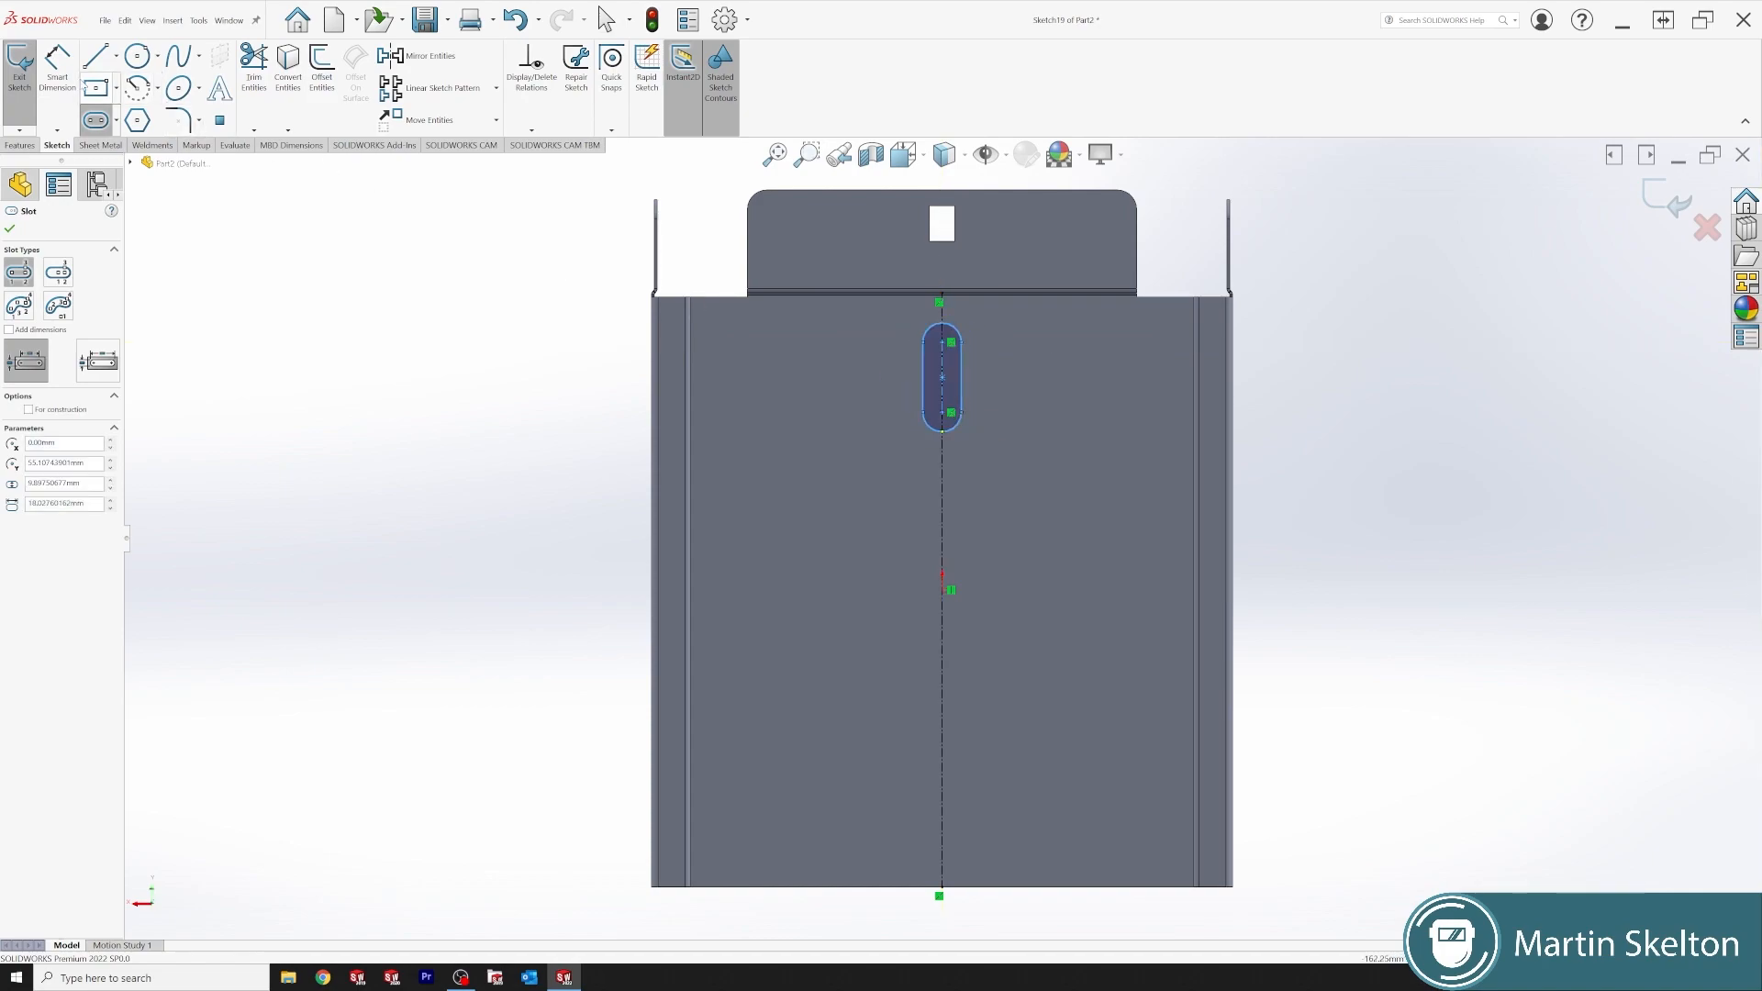
- Dimension the upper slot 25 mm in overall length and 7 mm in width
click(57, 78)
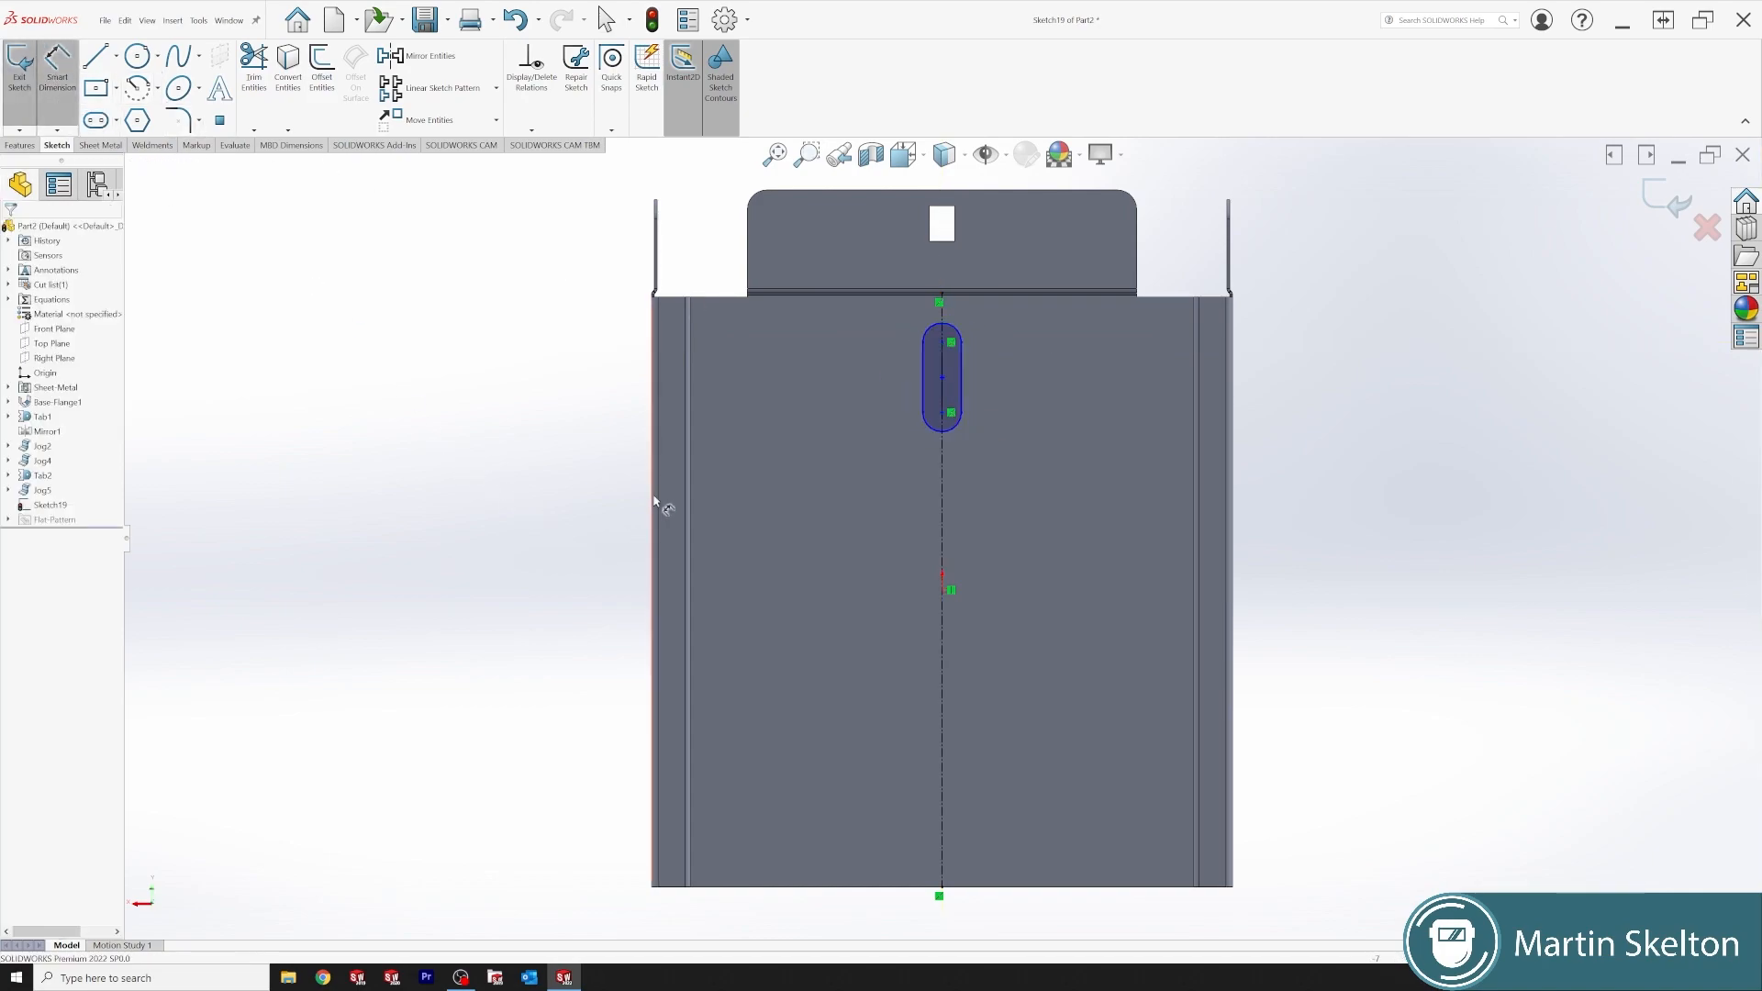
click(951, 336)
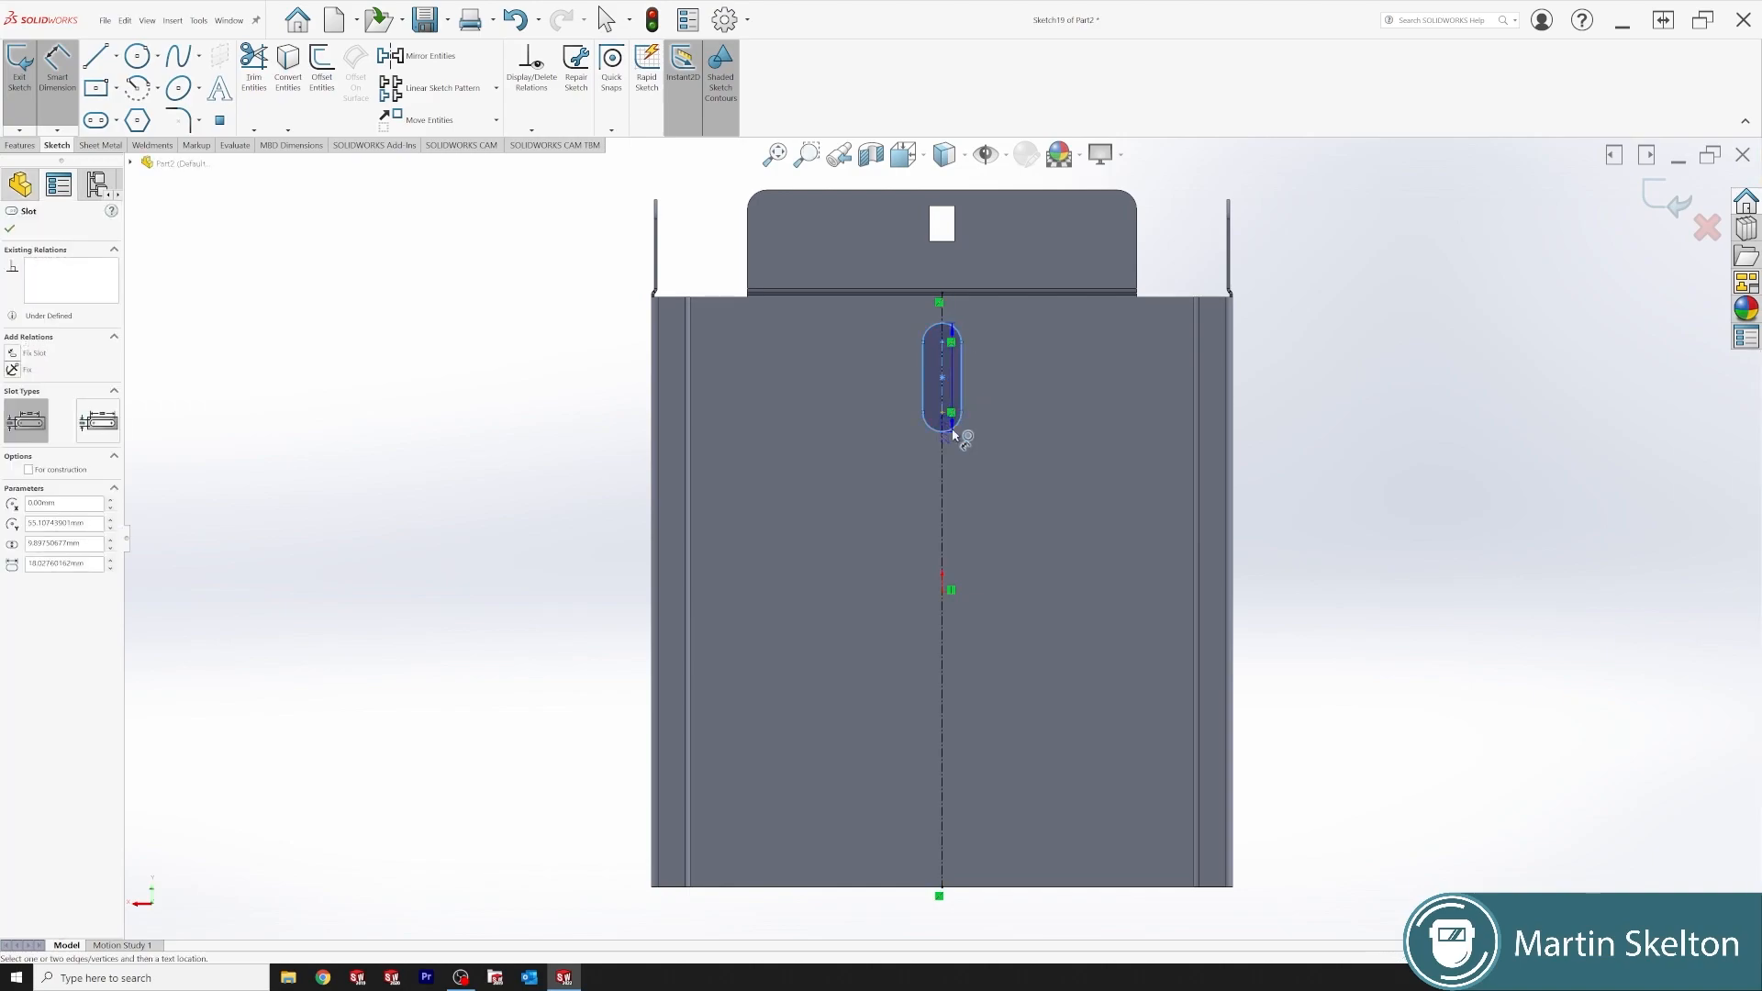
click(950, 429)
click(1005, 390)
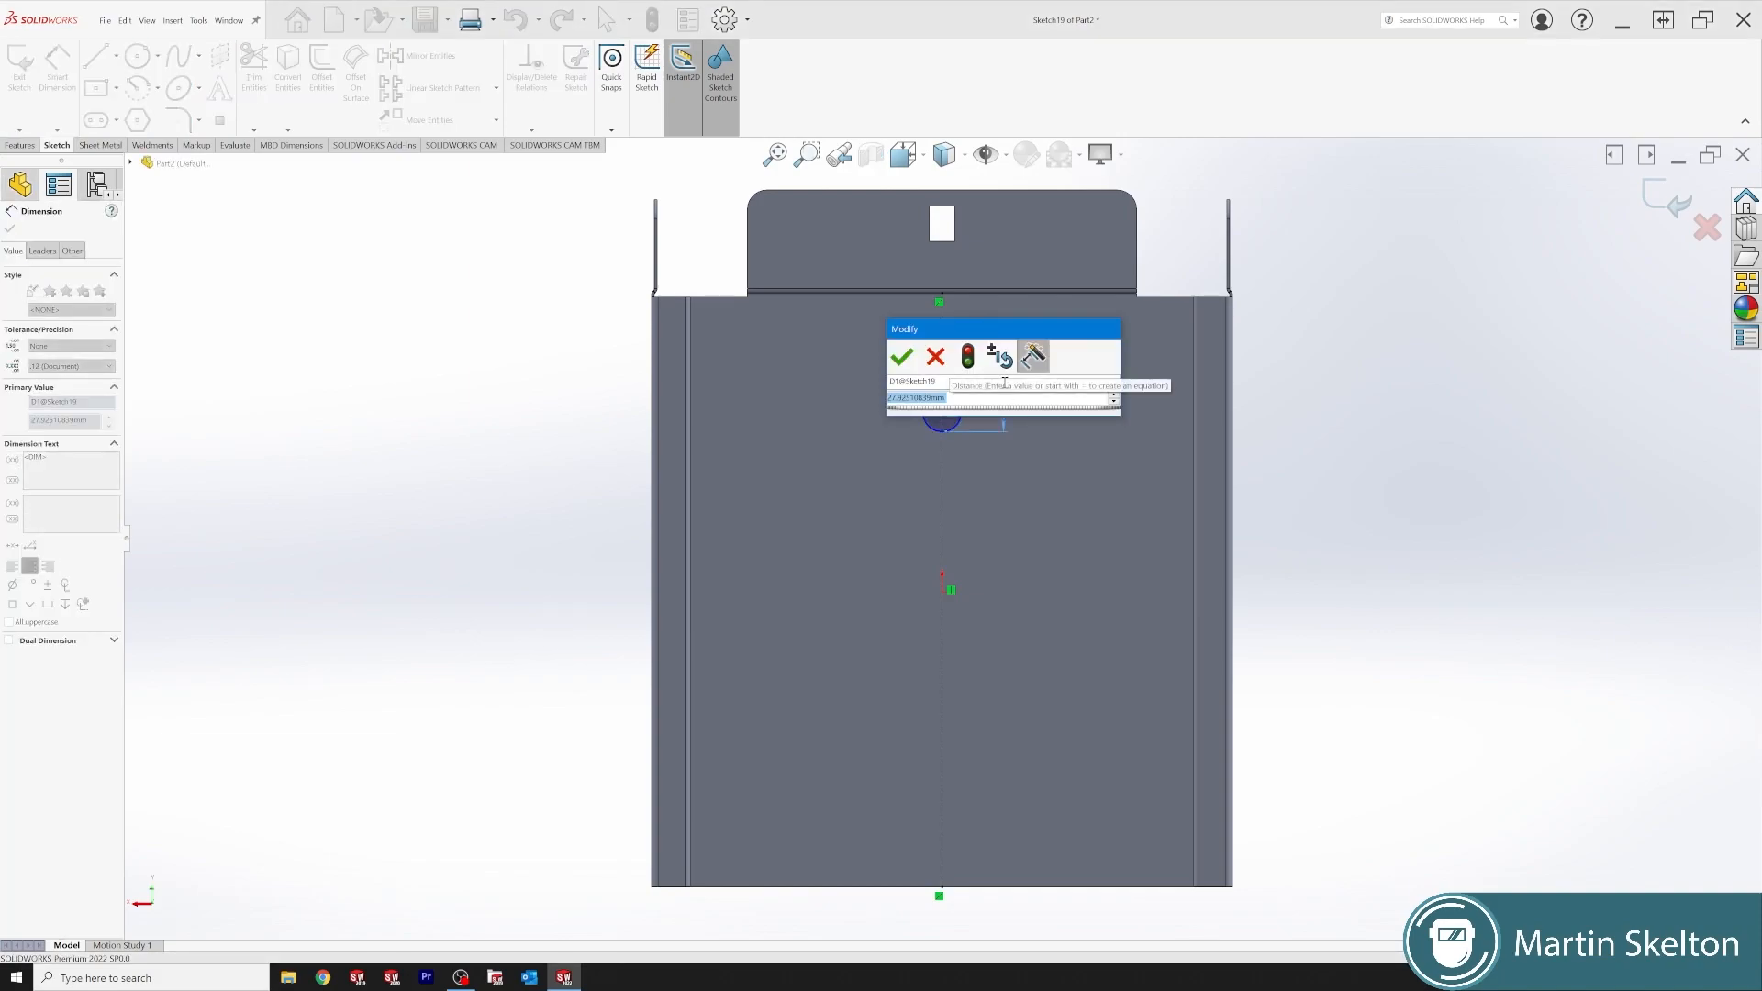
text(25)
key(Return)
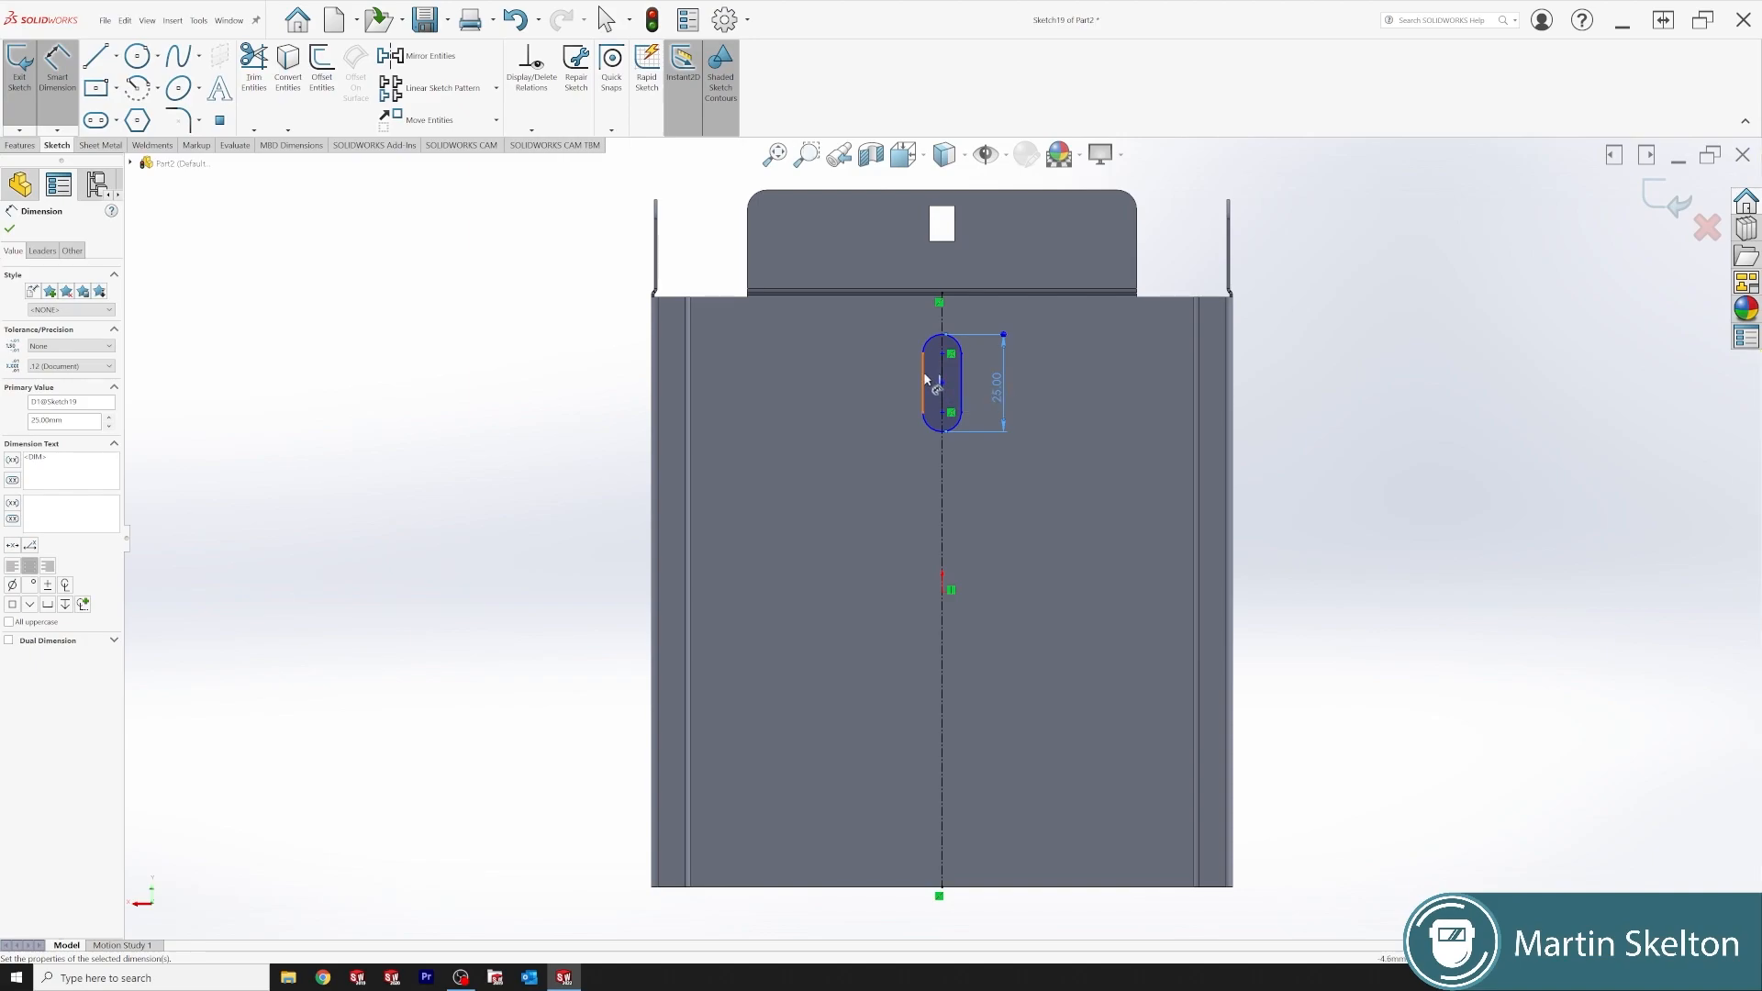
click(960, 391)
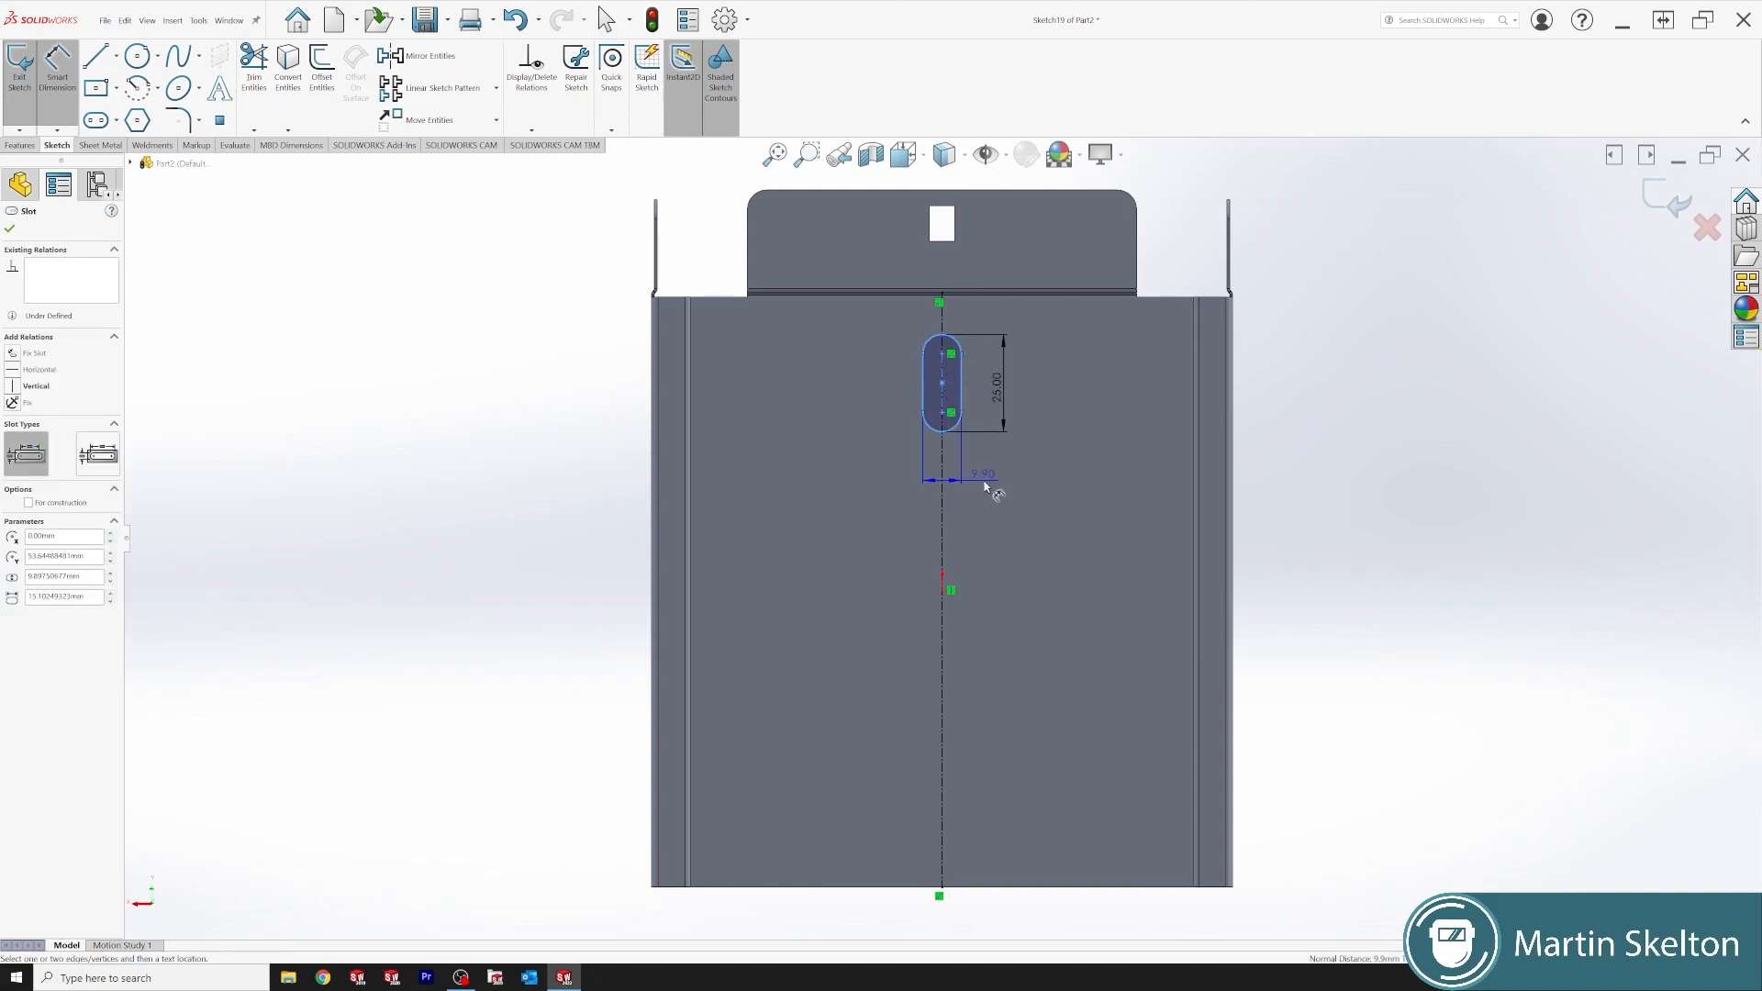
click(986, 486)
text(7)
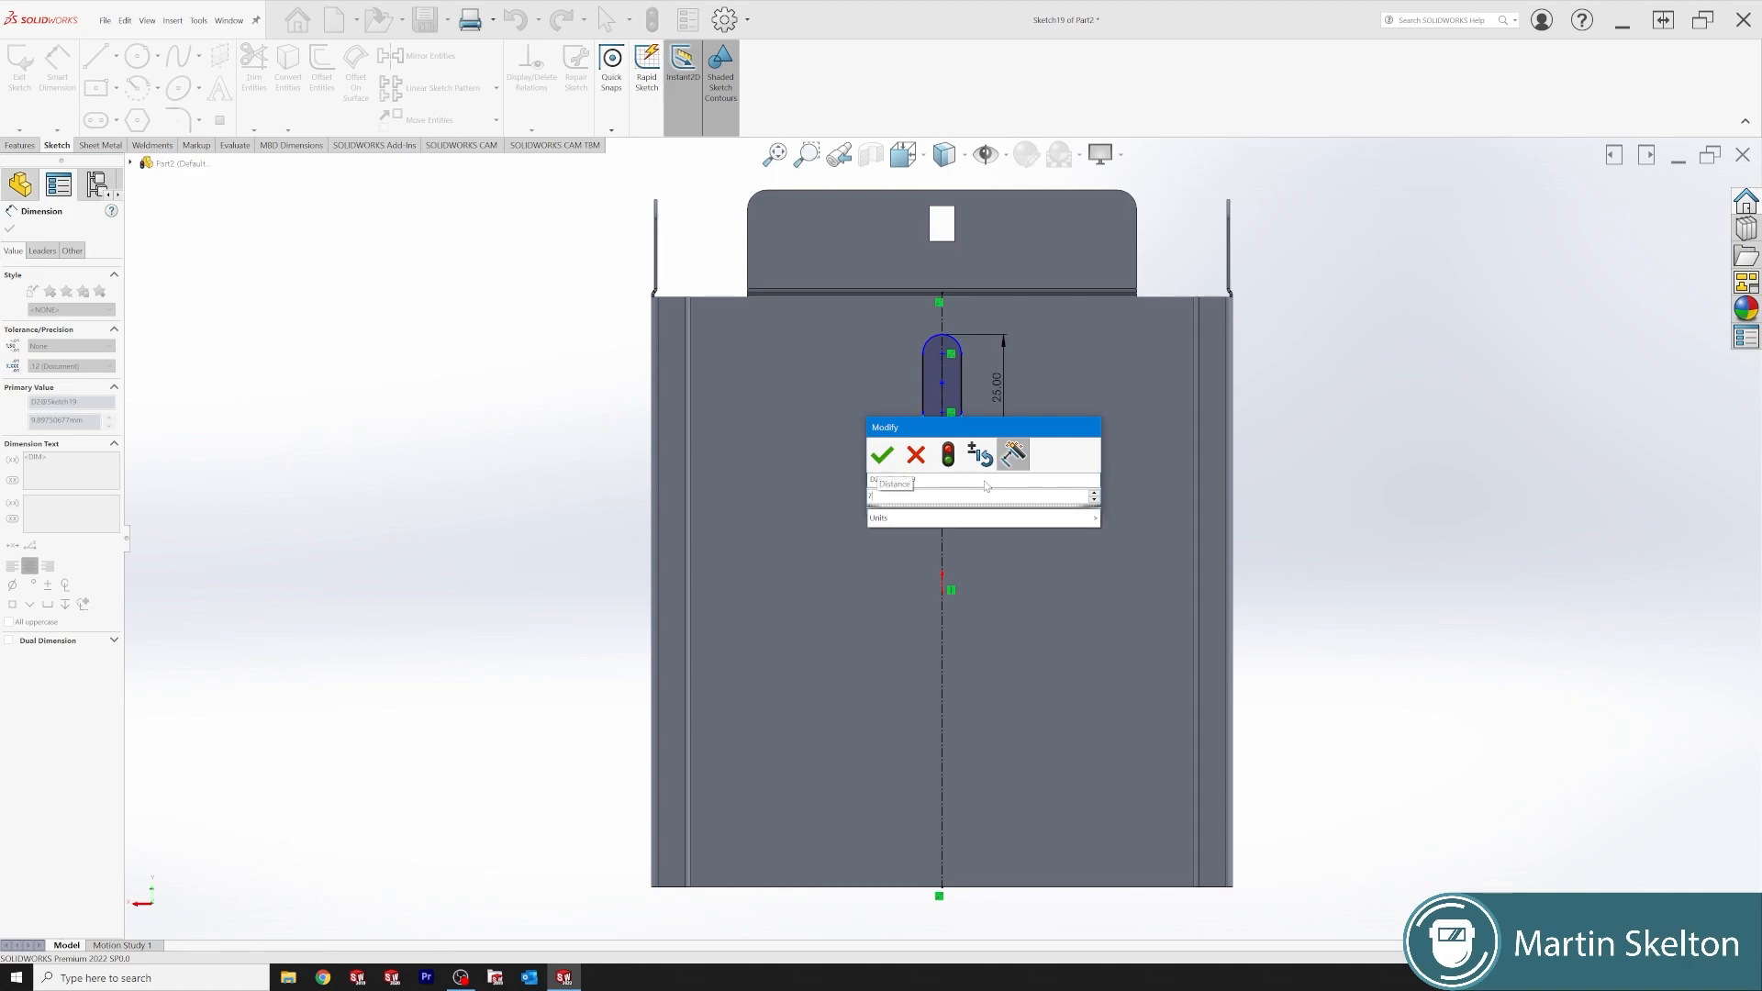
key(Return)
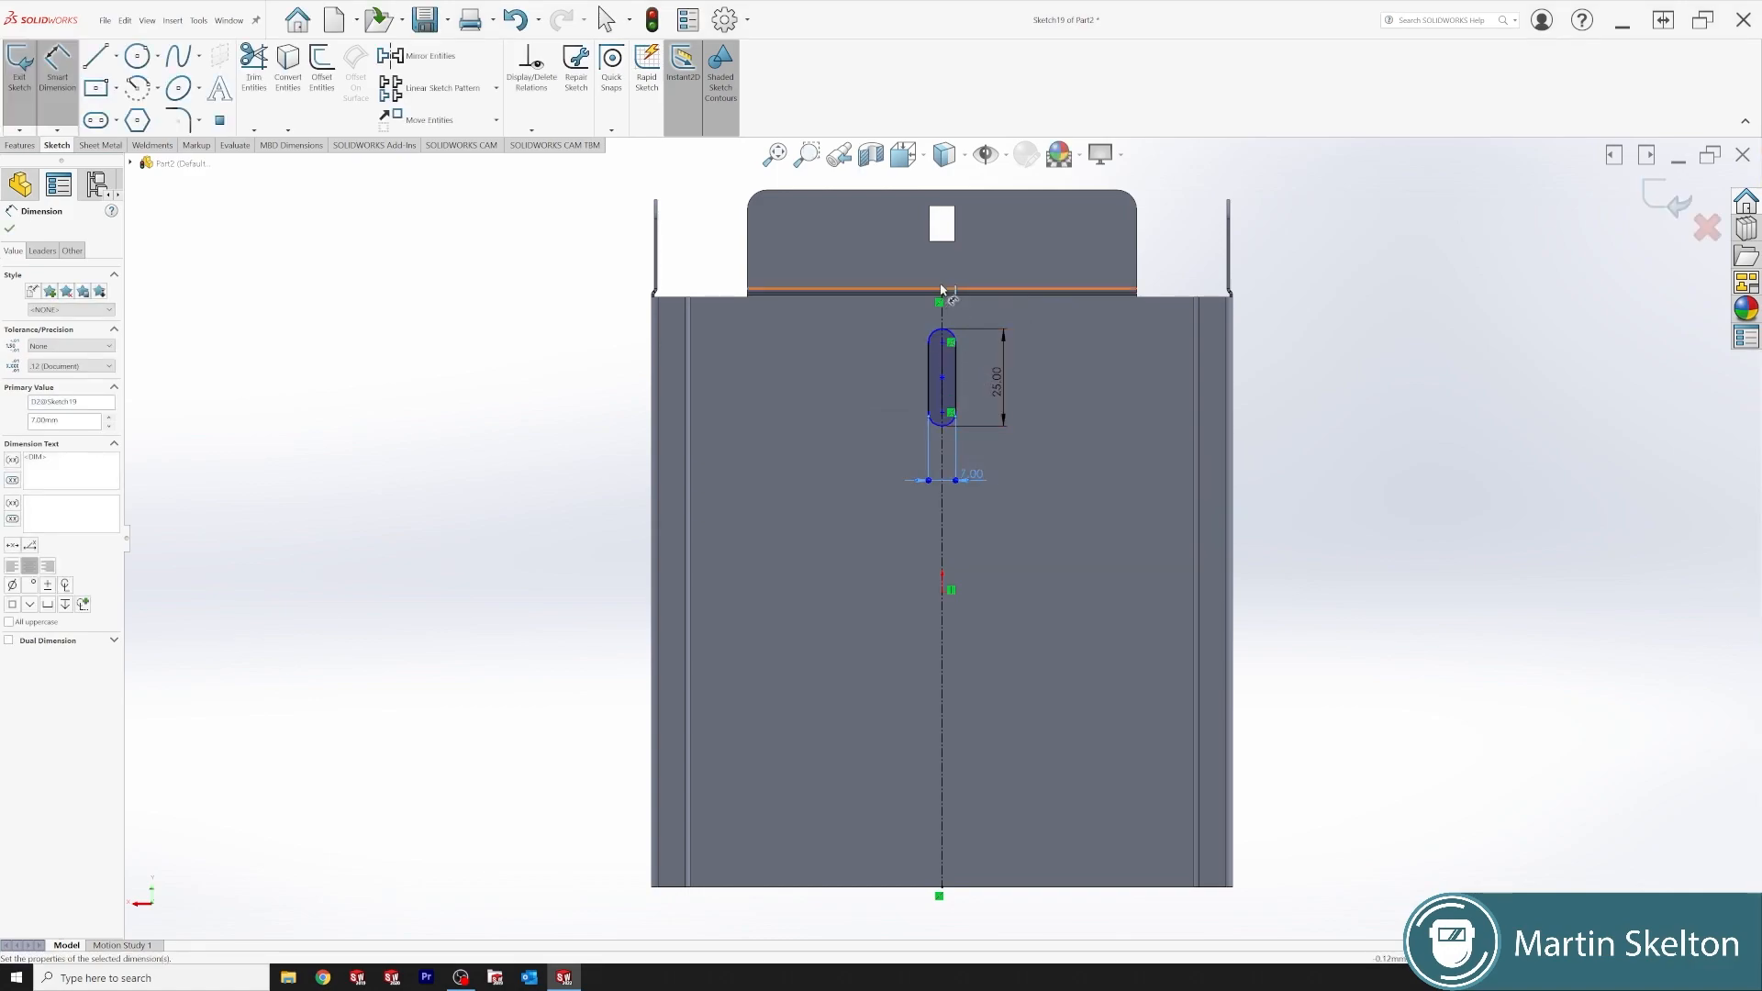
- Dimension the upper slot's top end 40 mm below the top edge of the base tab
click(972, 195)
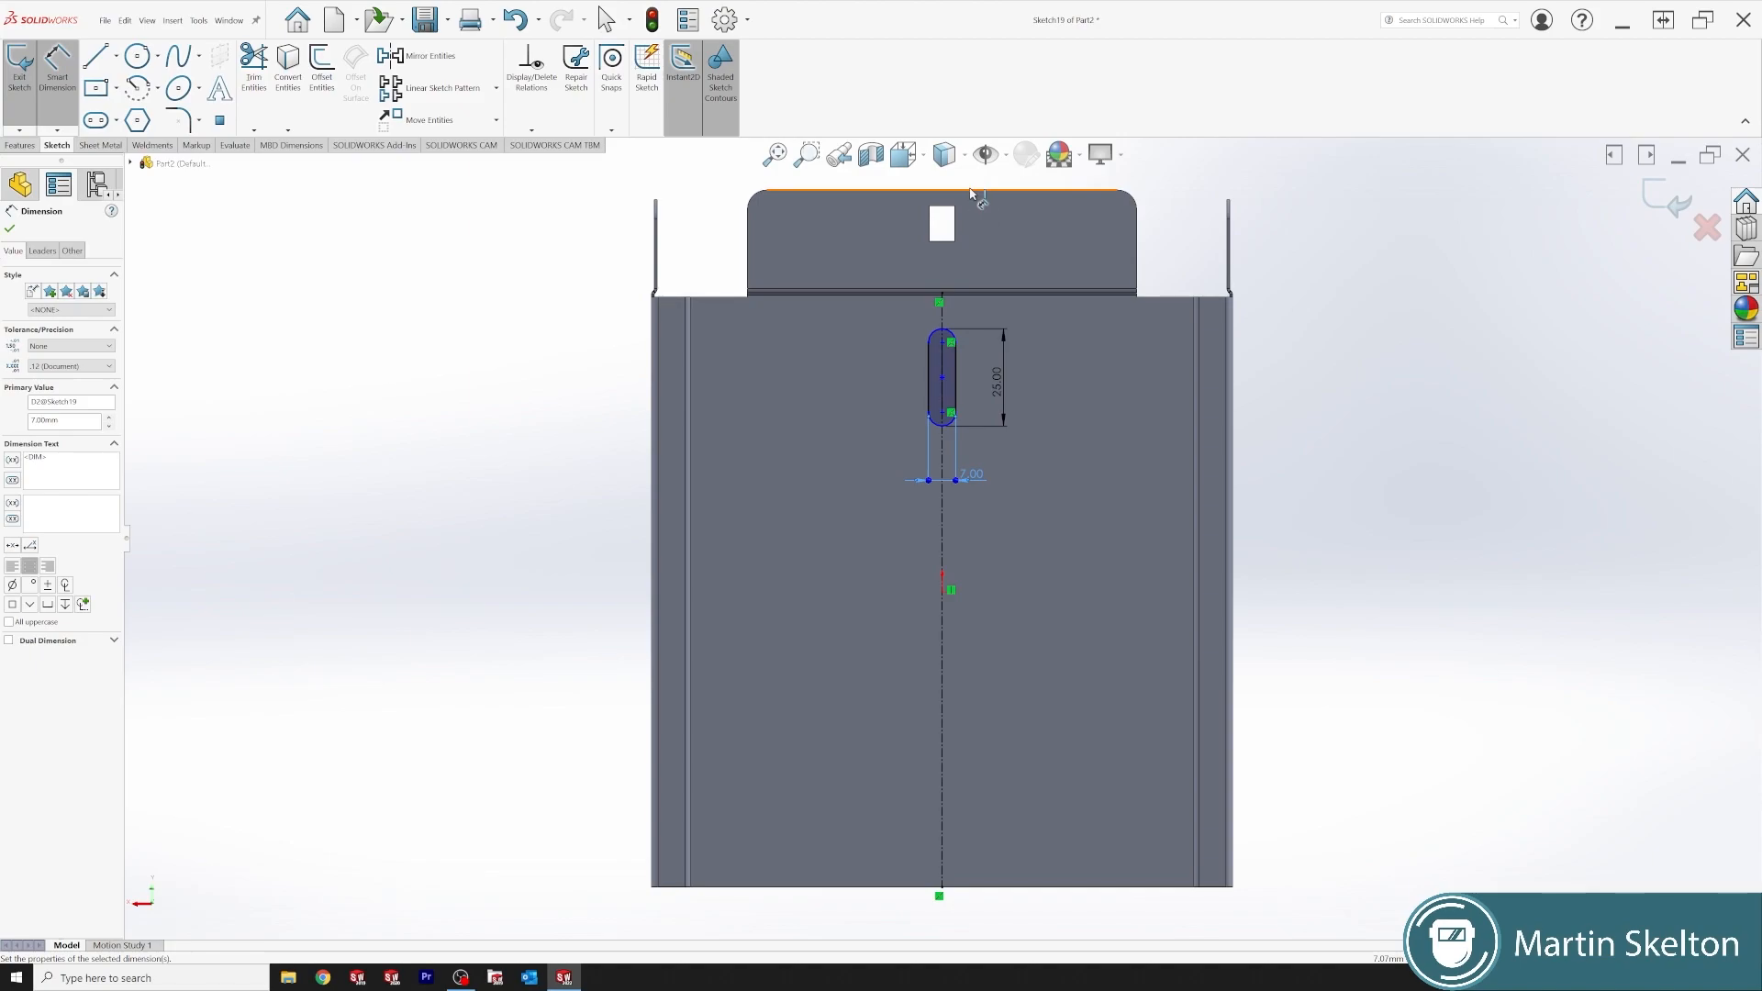
click(948, 334)
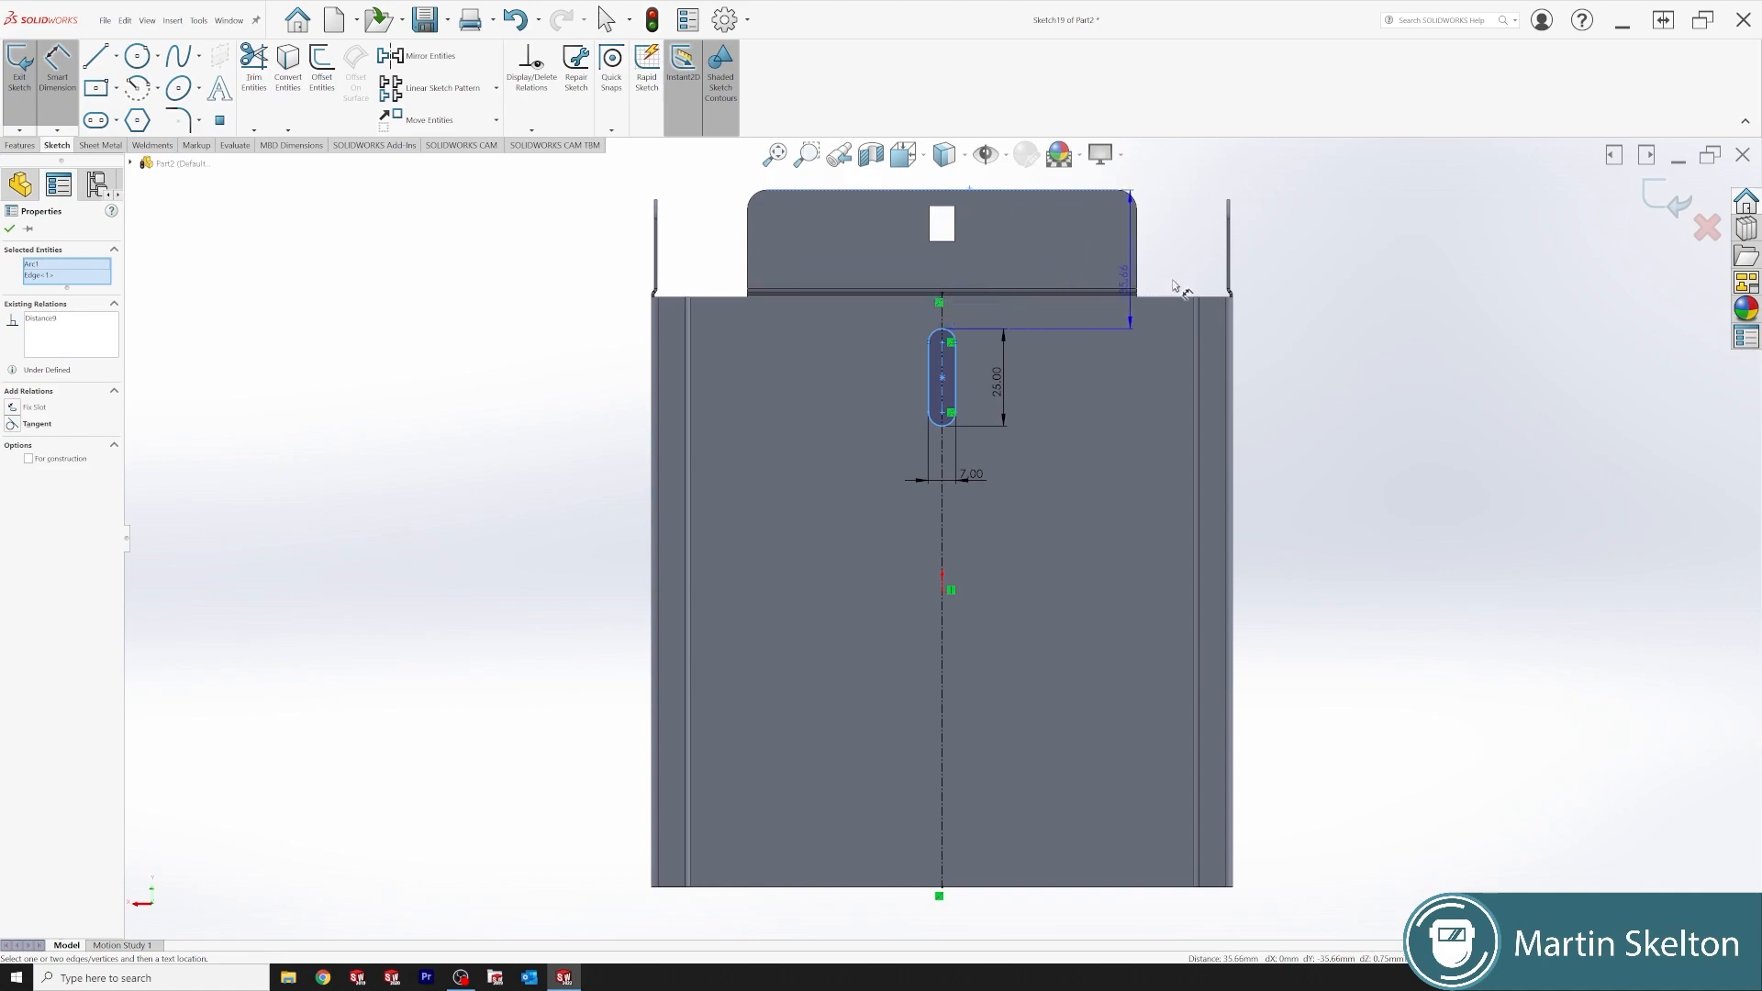
click(1301, 274)
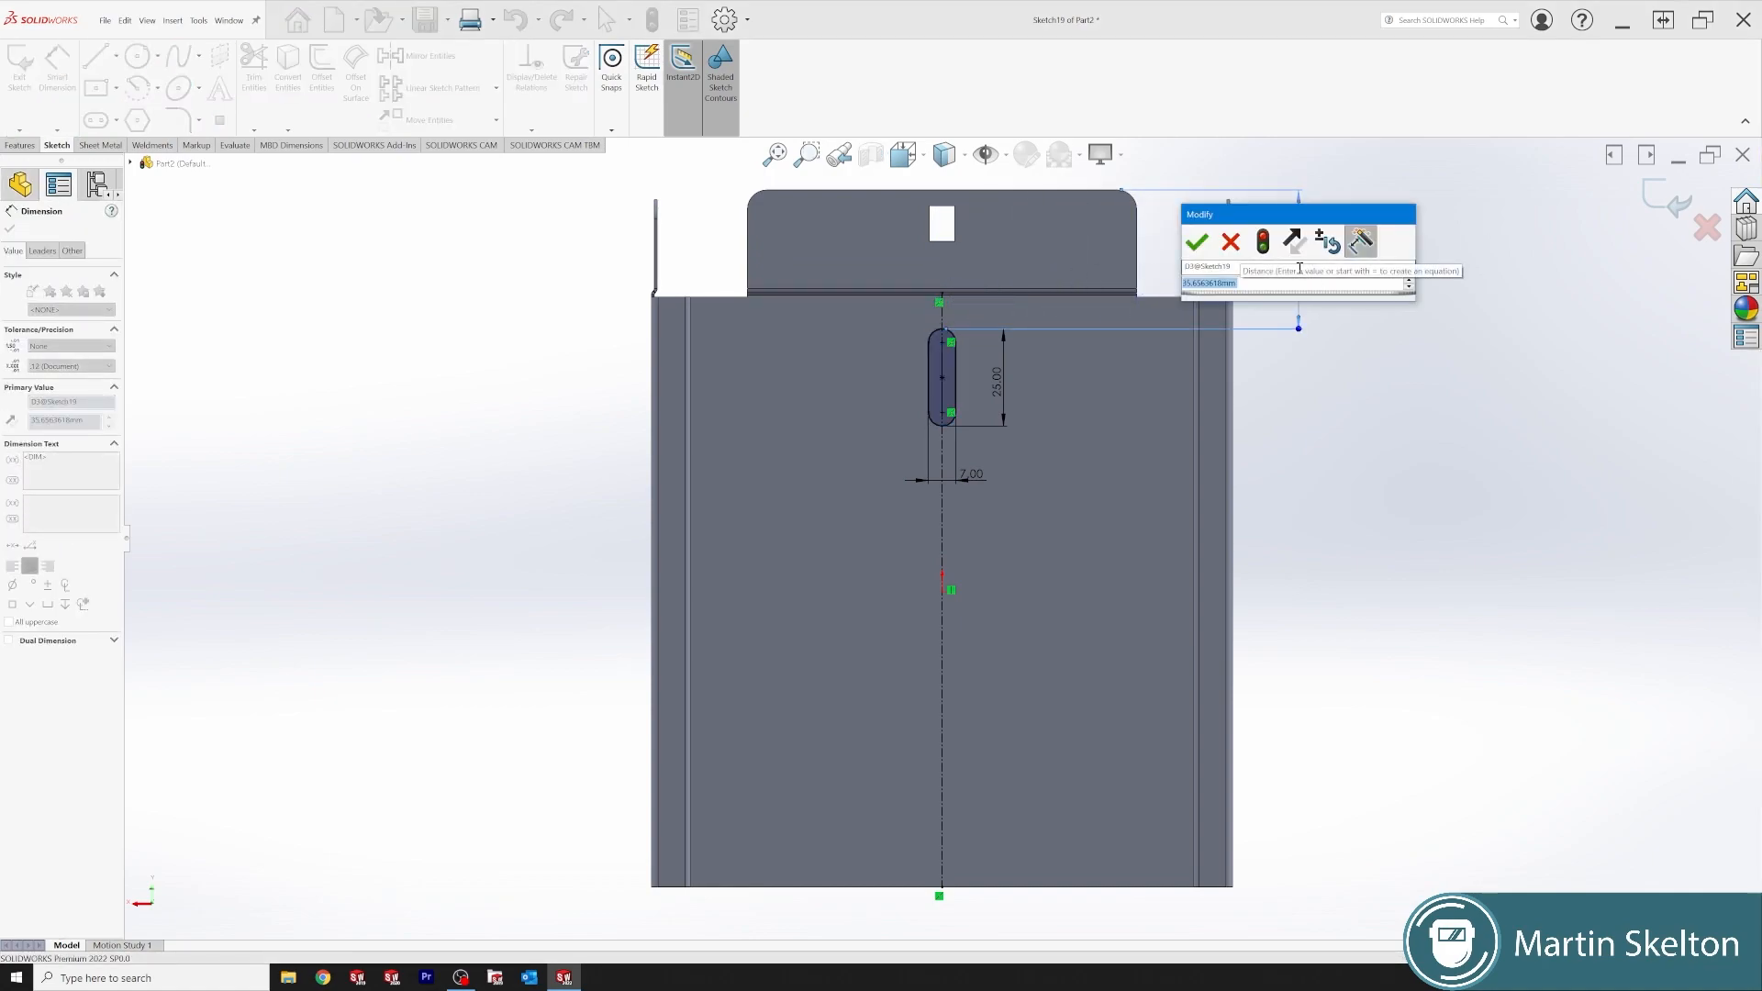
text(40)
key(Return)
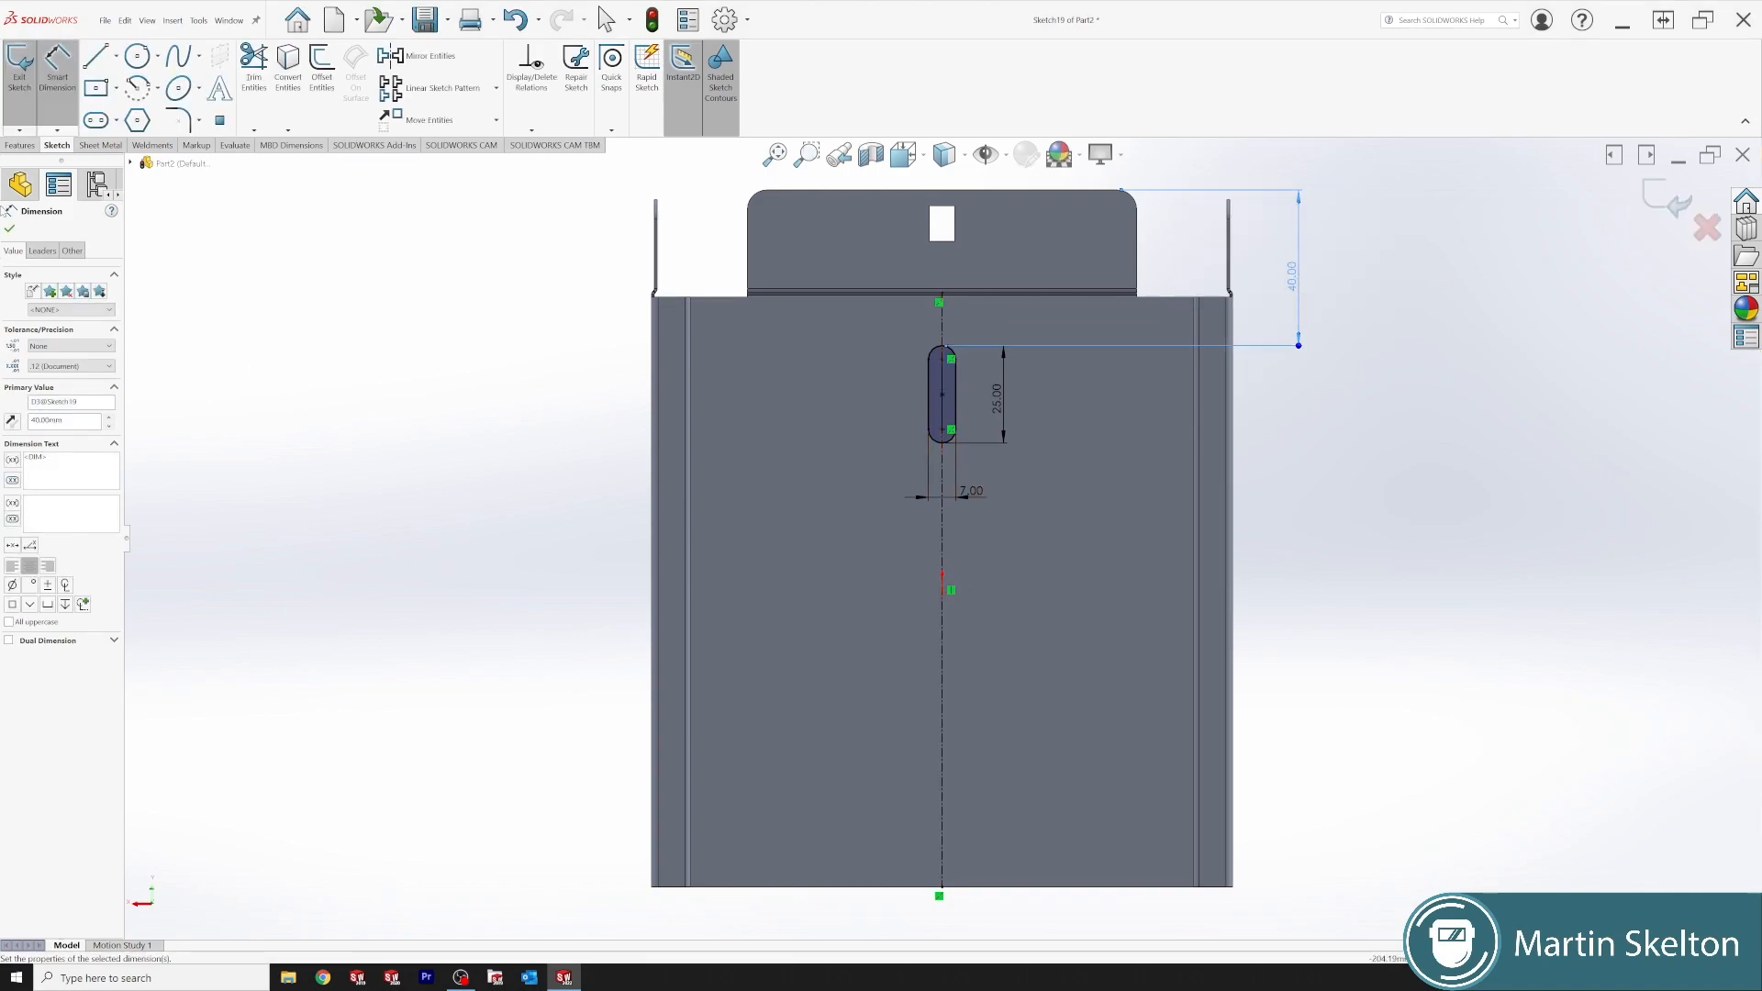
click(12, 230)
- Sketch a second vertical slot about 27 mm long and 7 mm wide on the centreline near the base's bottom edge
click(96, 120)
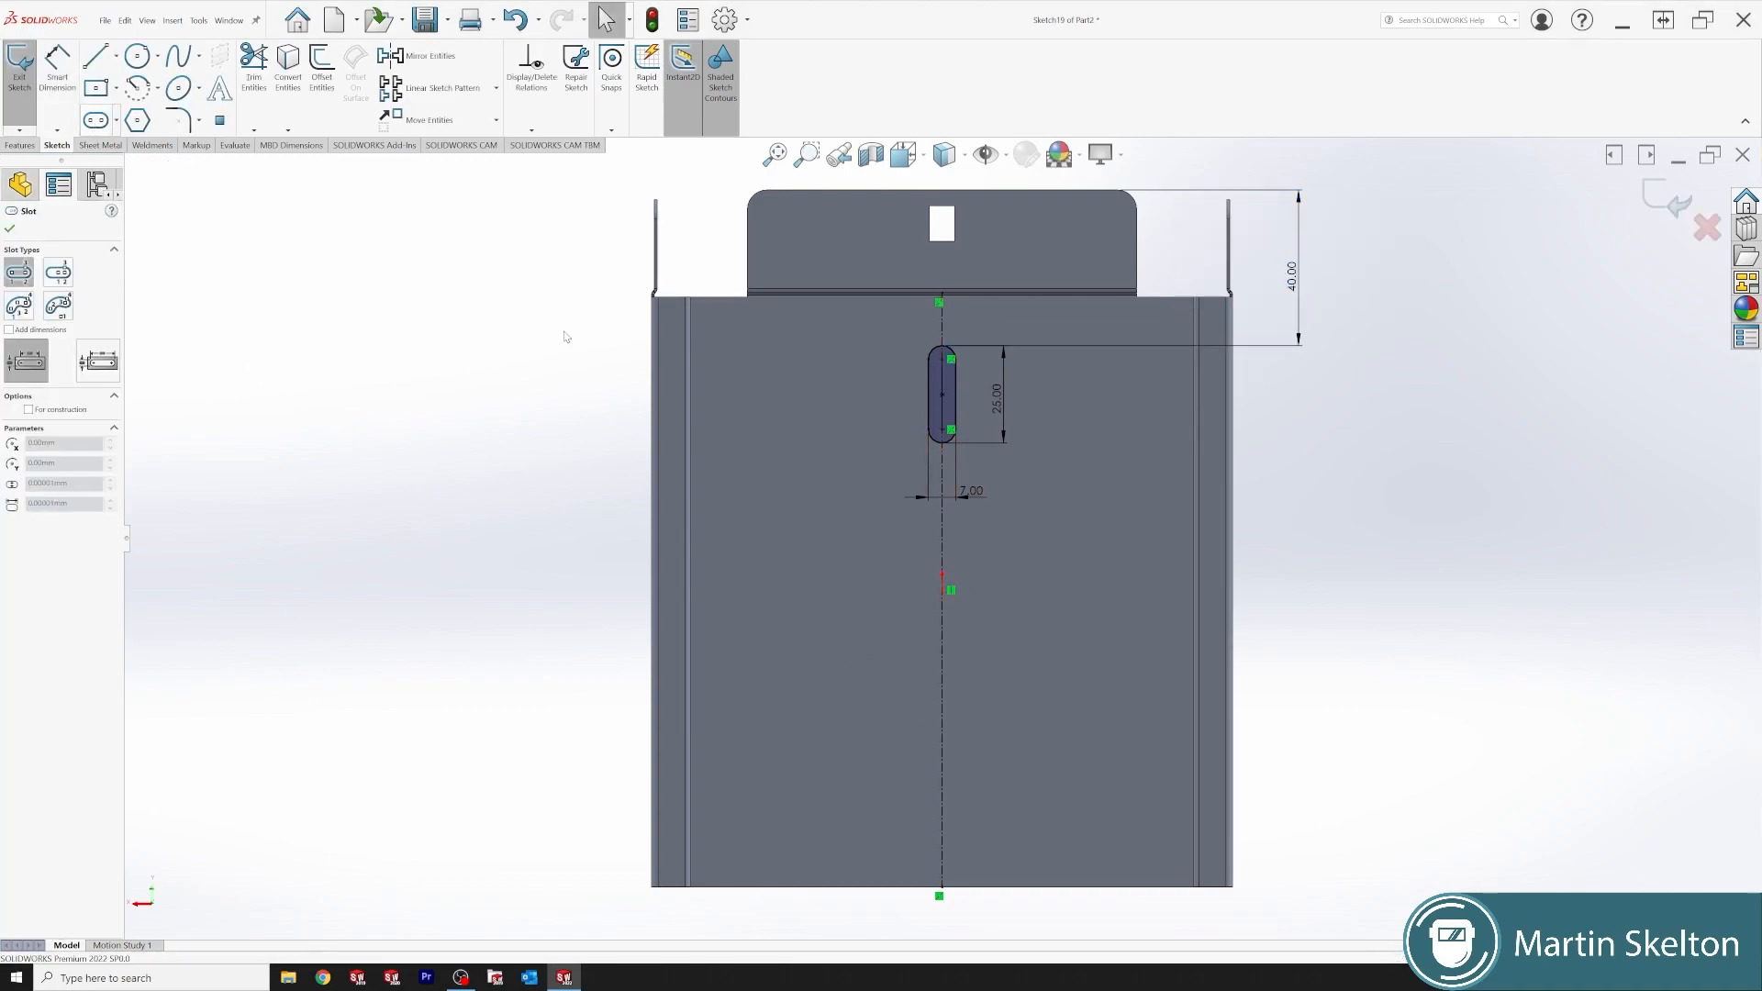
click(943, 717)
click(943, 791)
click(954, 793)
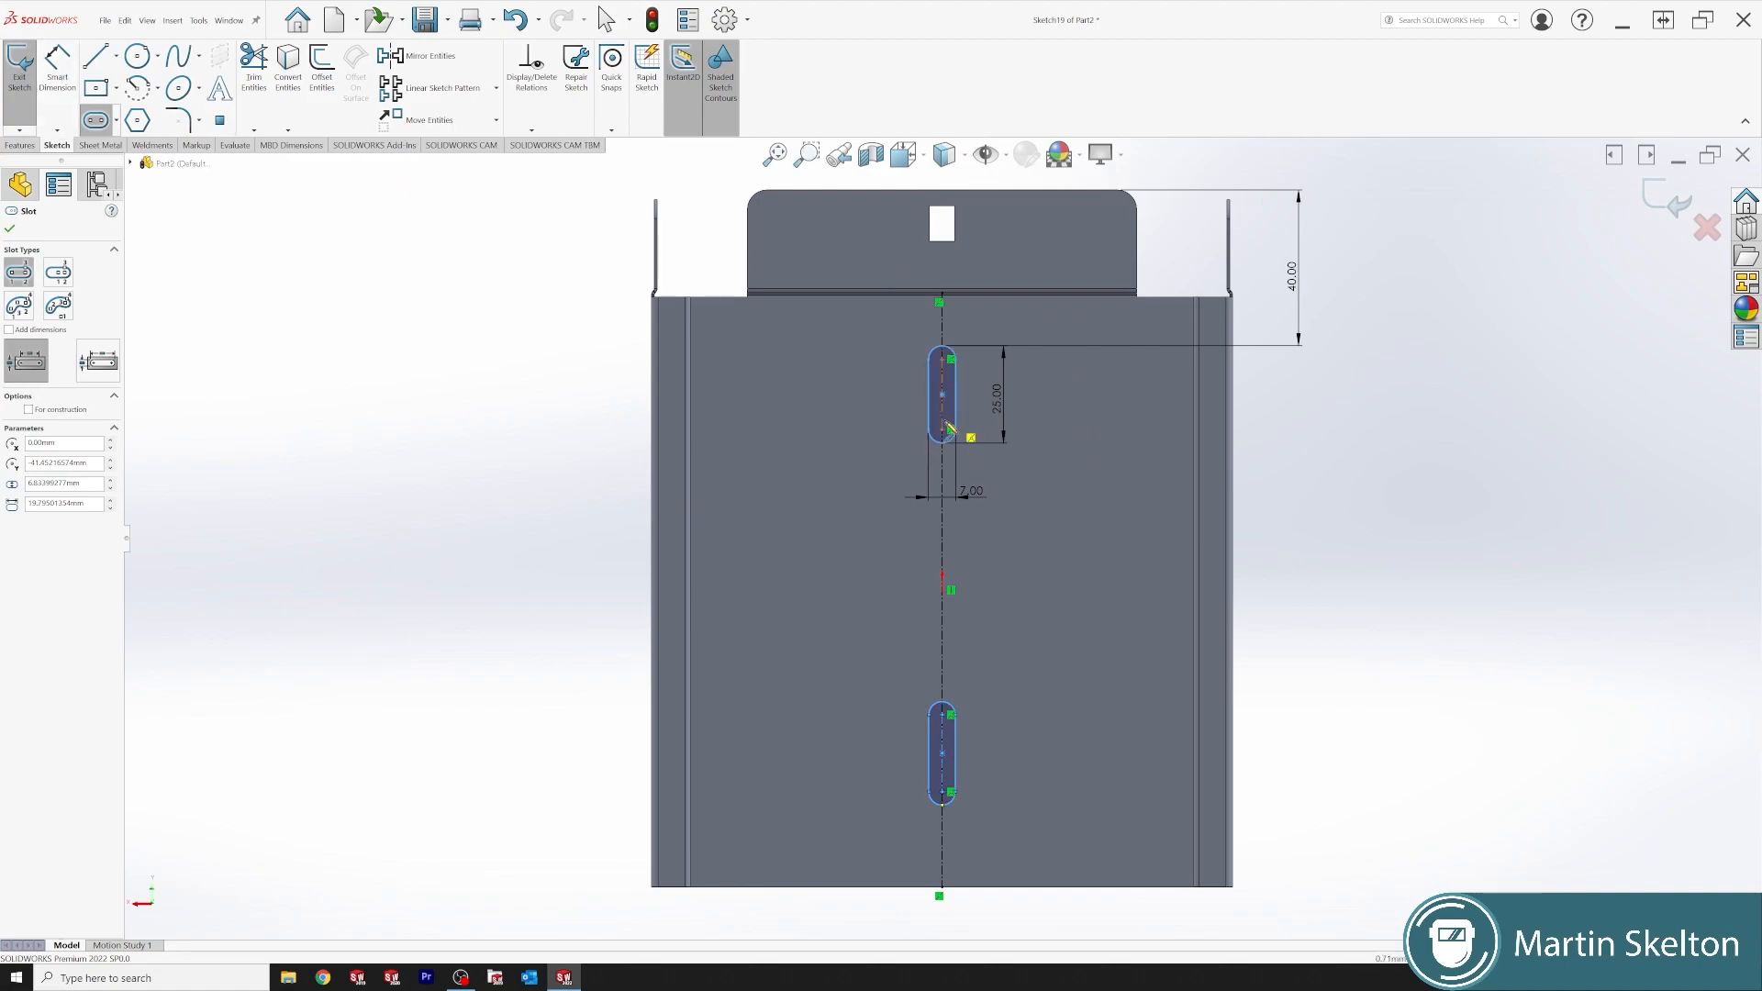
click(604, 17)
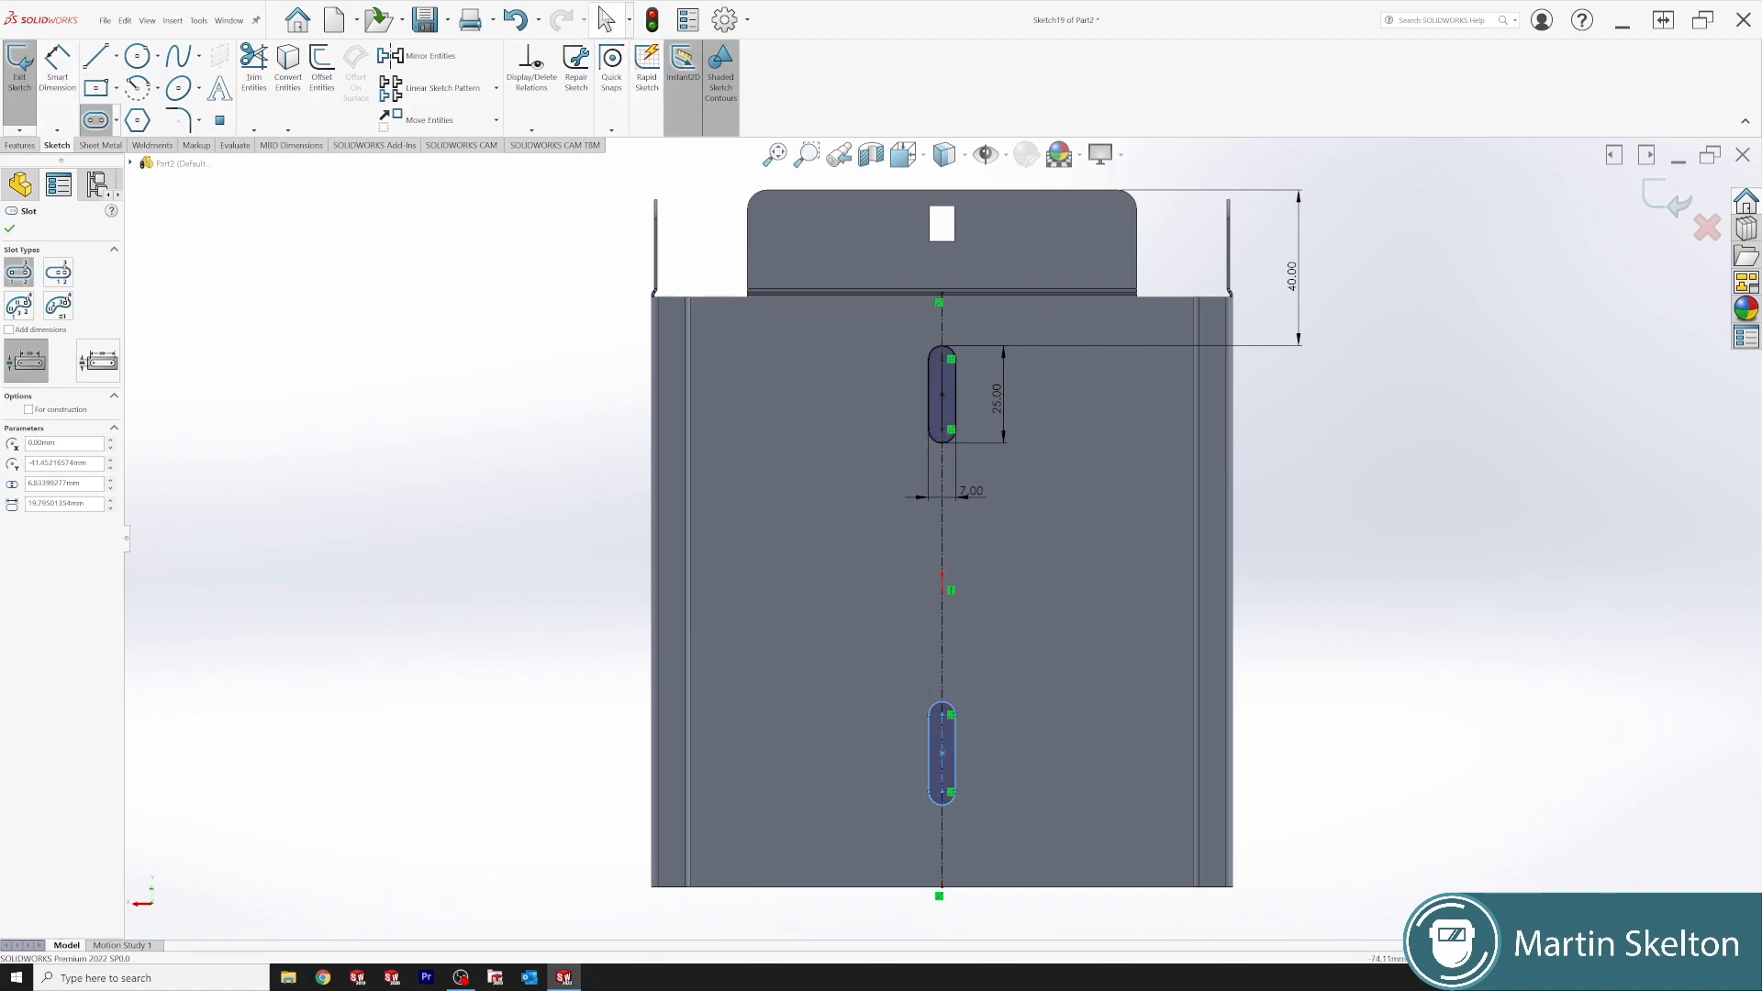
- Add an Equal Slots relation between the upper and lower slots
click(956, 397)
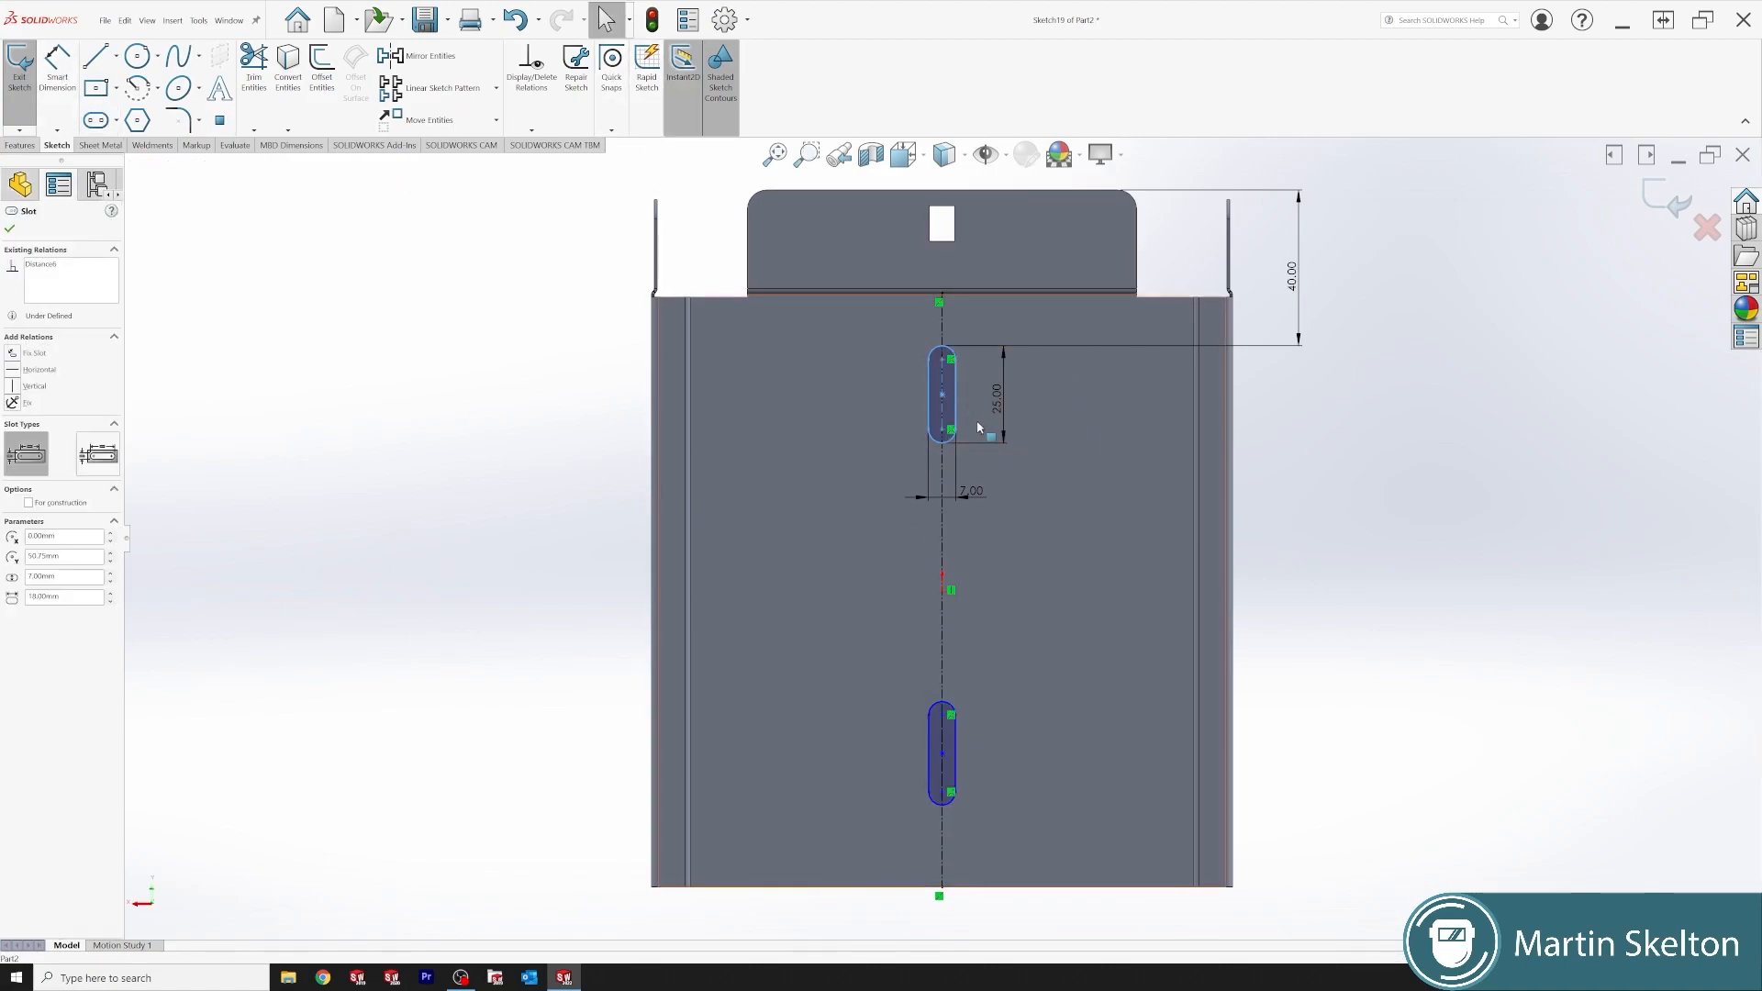
ctrl+click(955, 743)
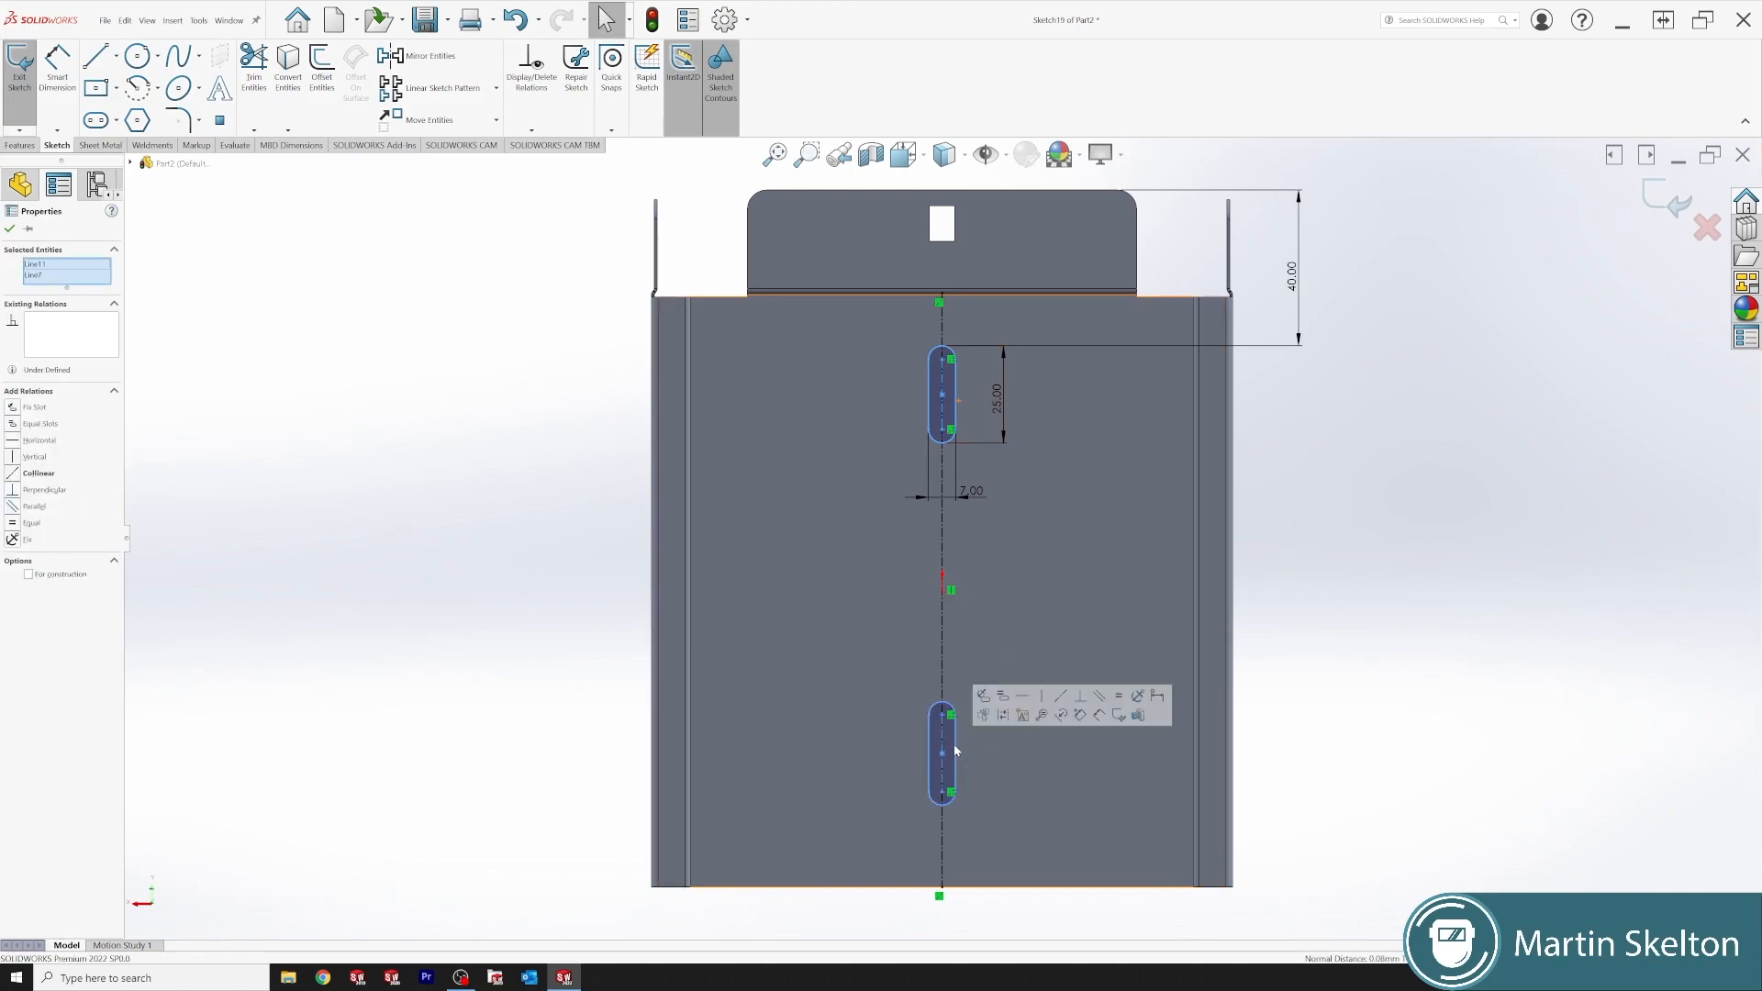
click(13, 425)
key(Escape)
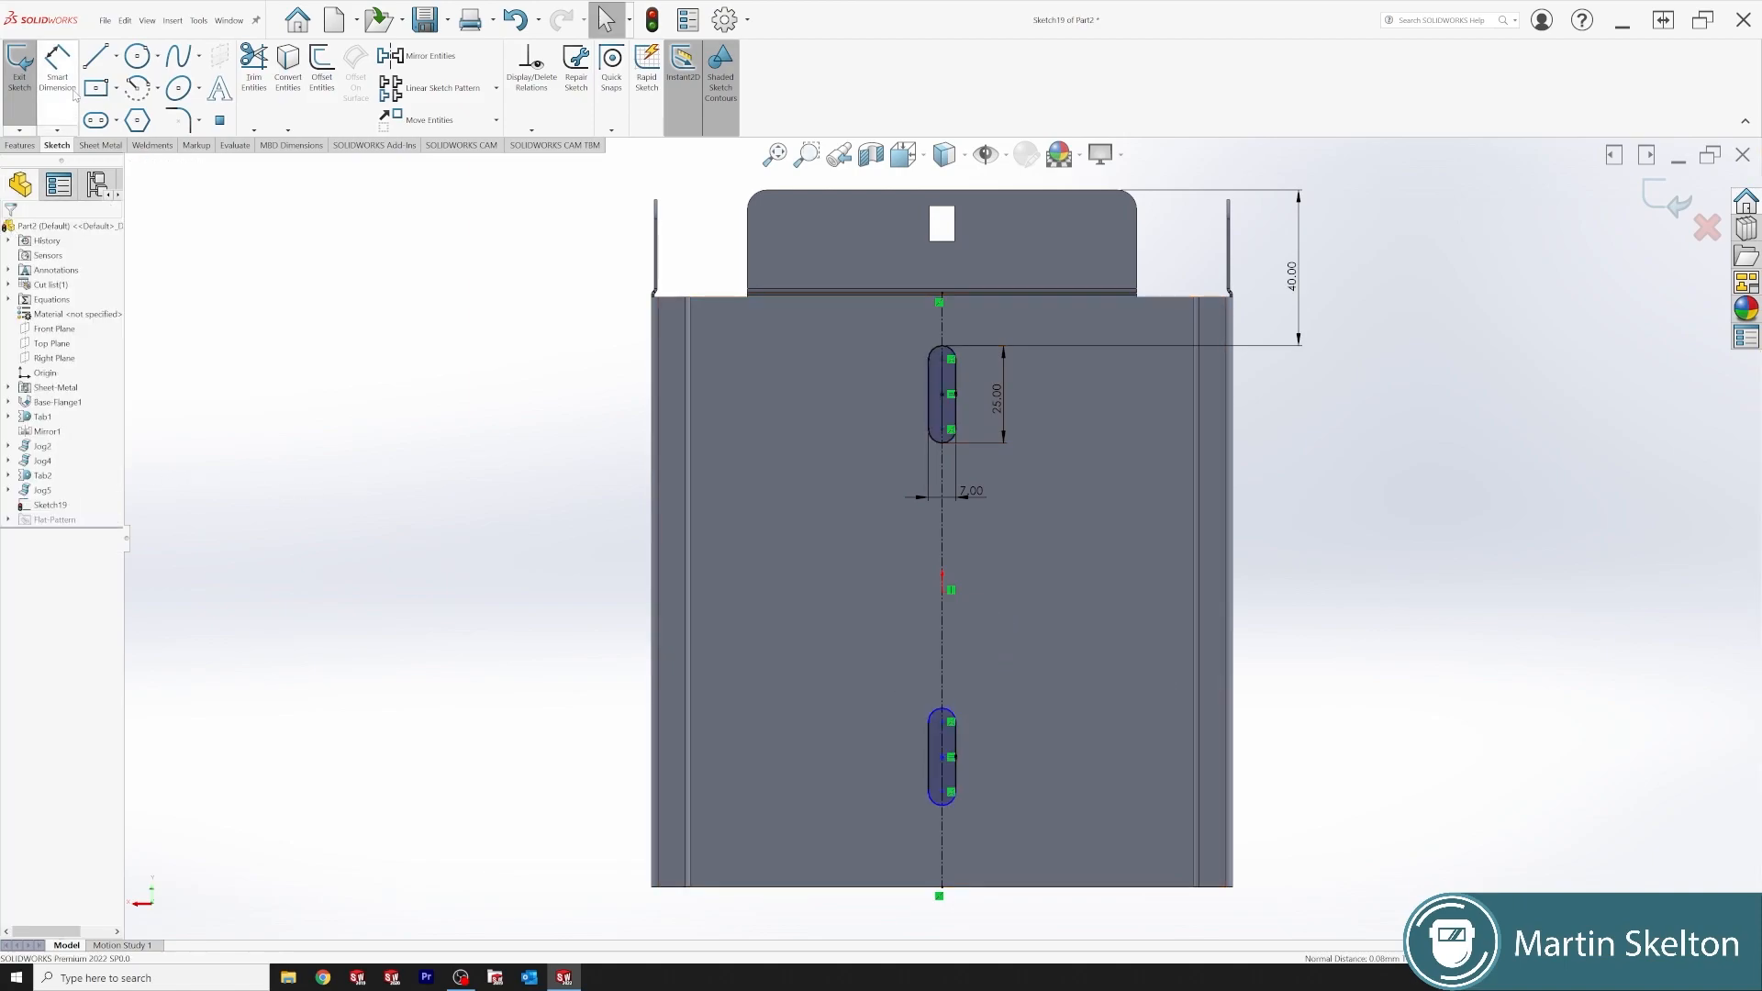
- Dimension the gap between the upper slot's bottom end and the lower slot's top end as 73.3 mm
click(61, 68)
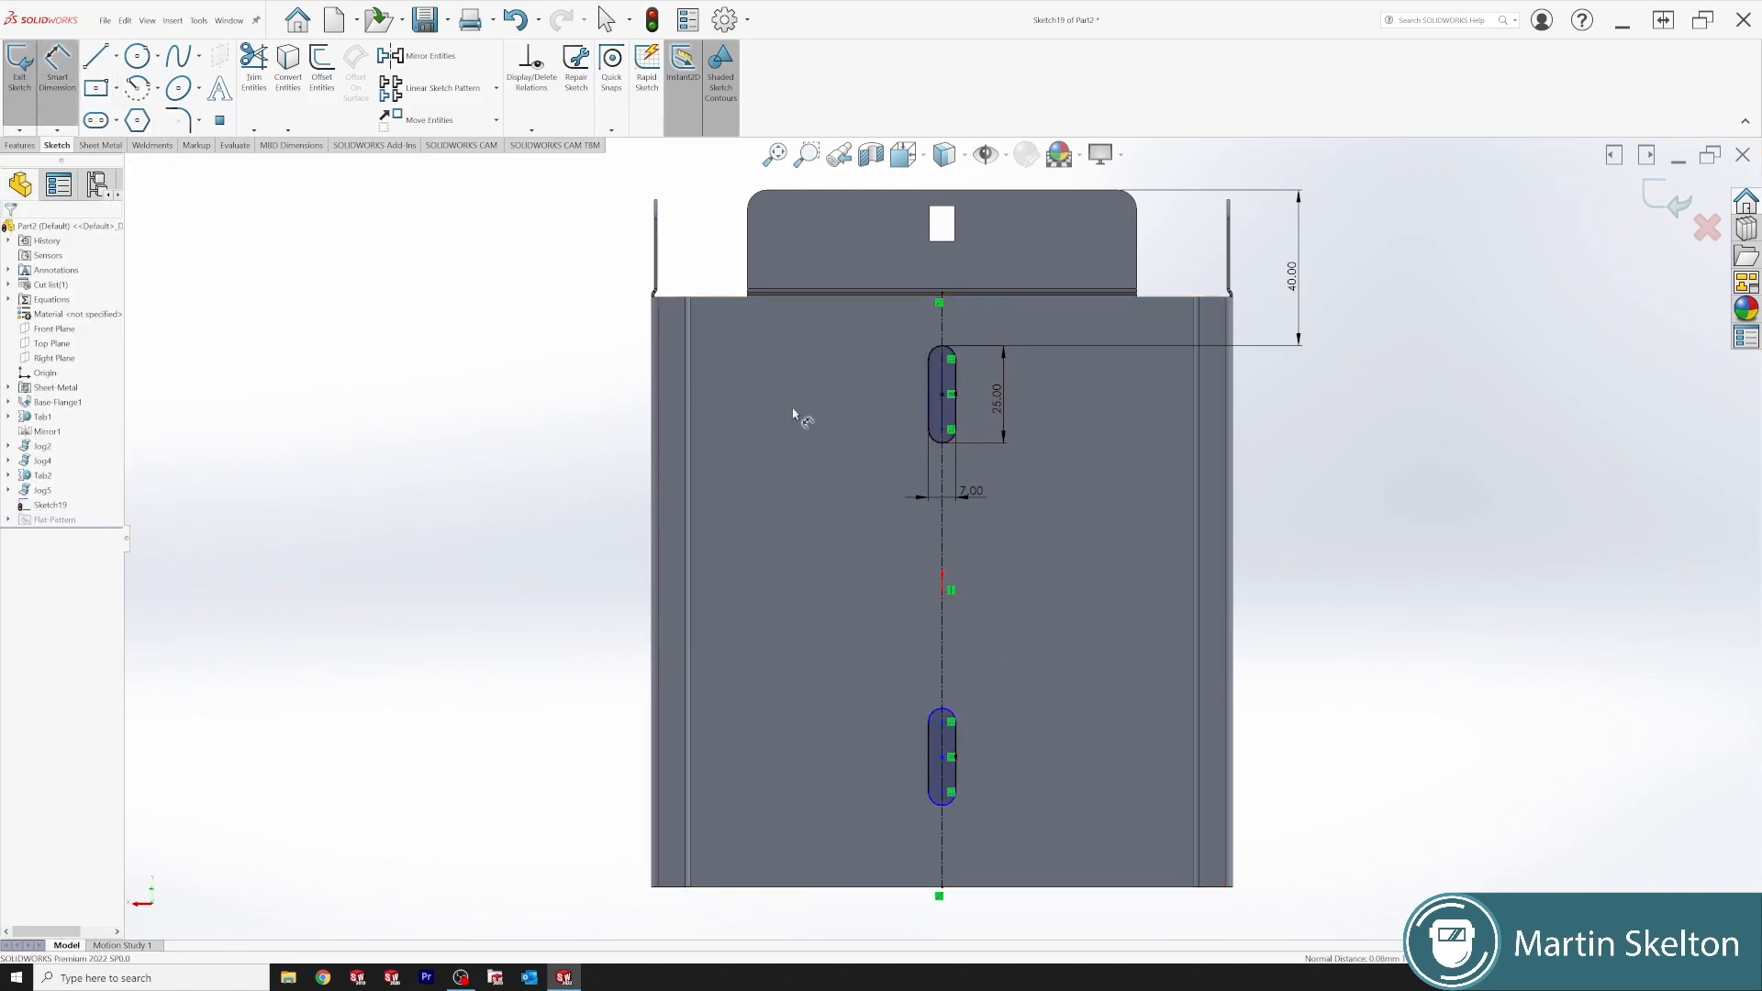
click(945, 443)
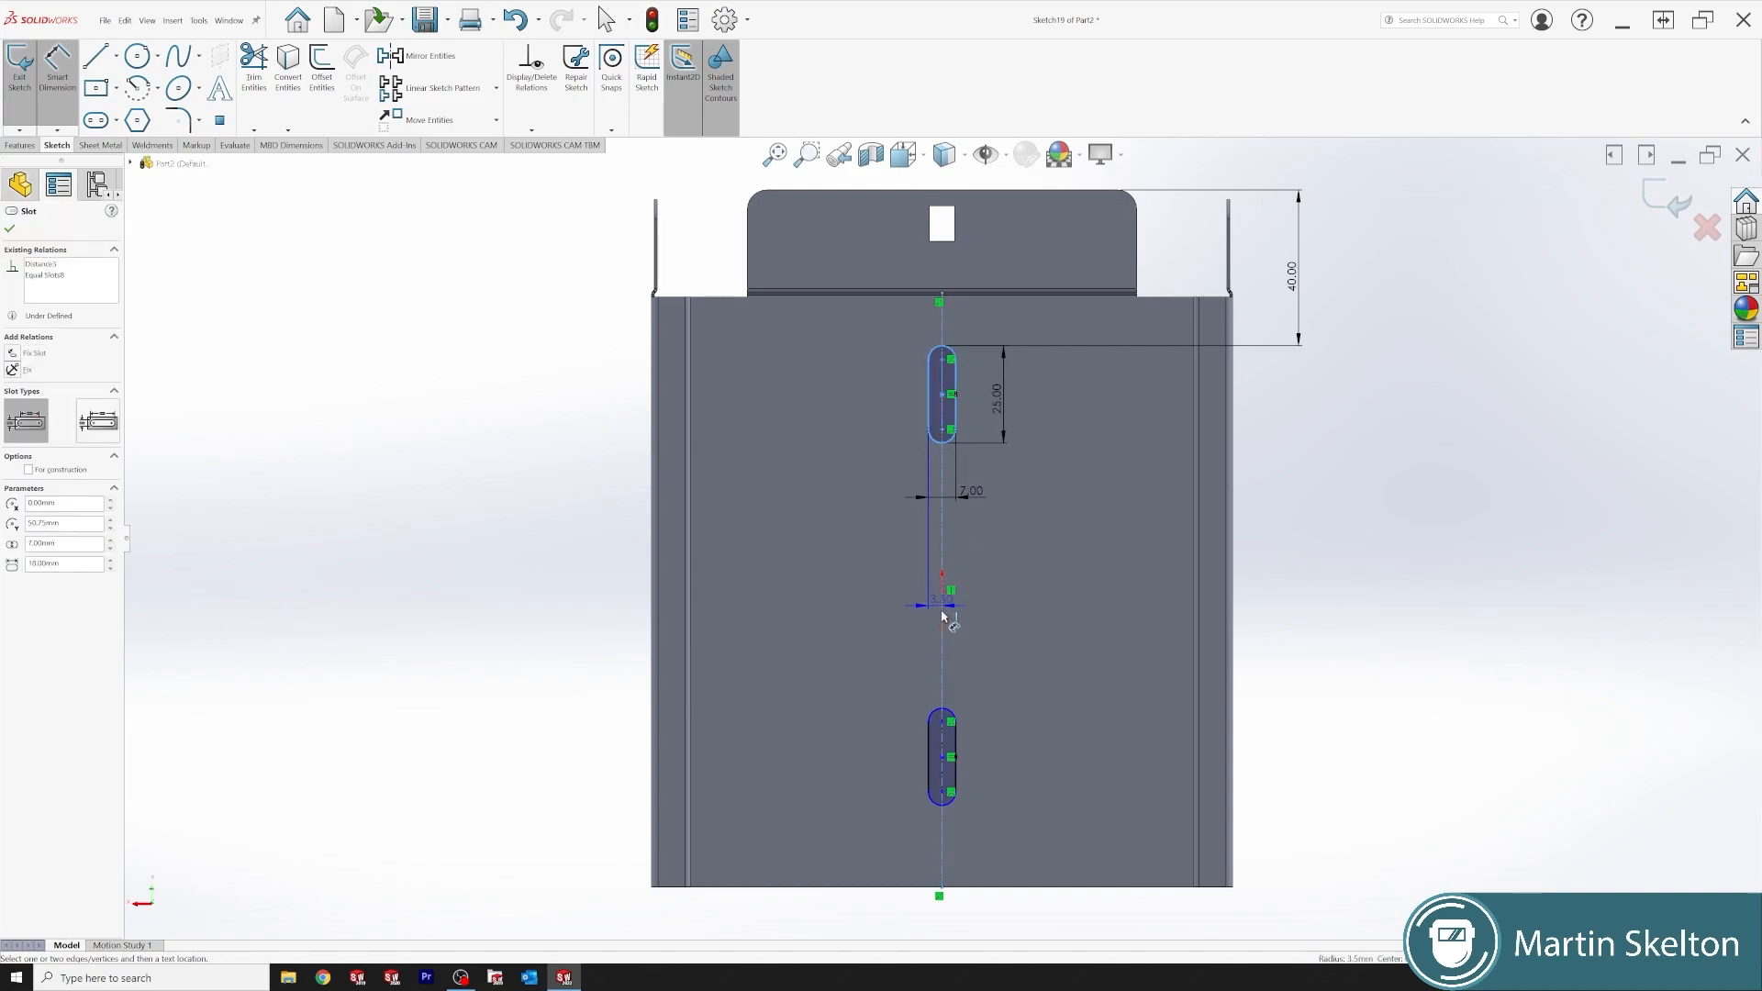
click(945, 711)
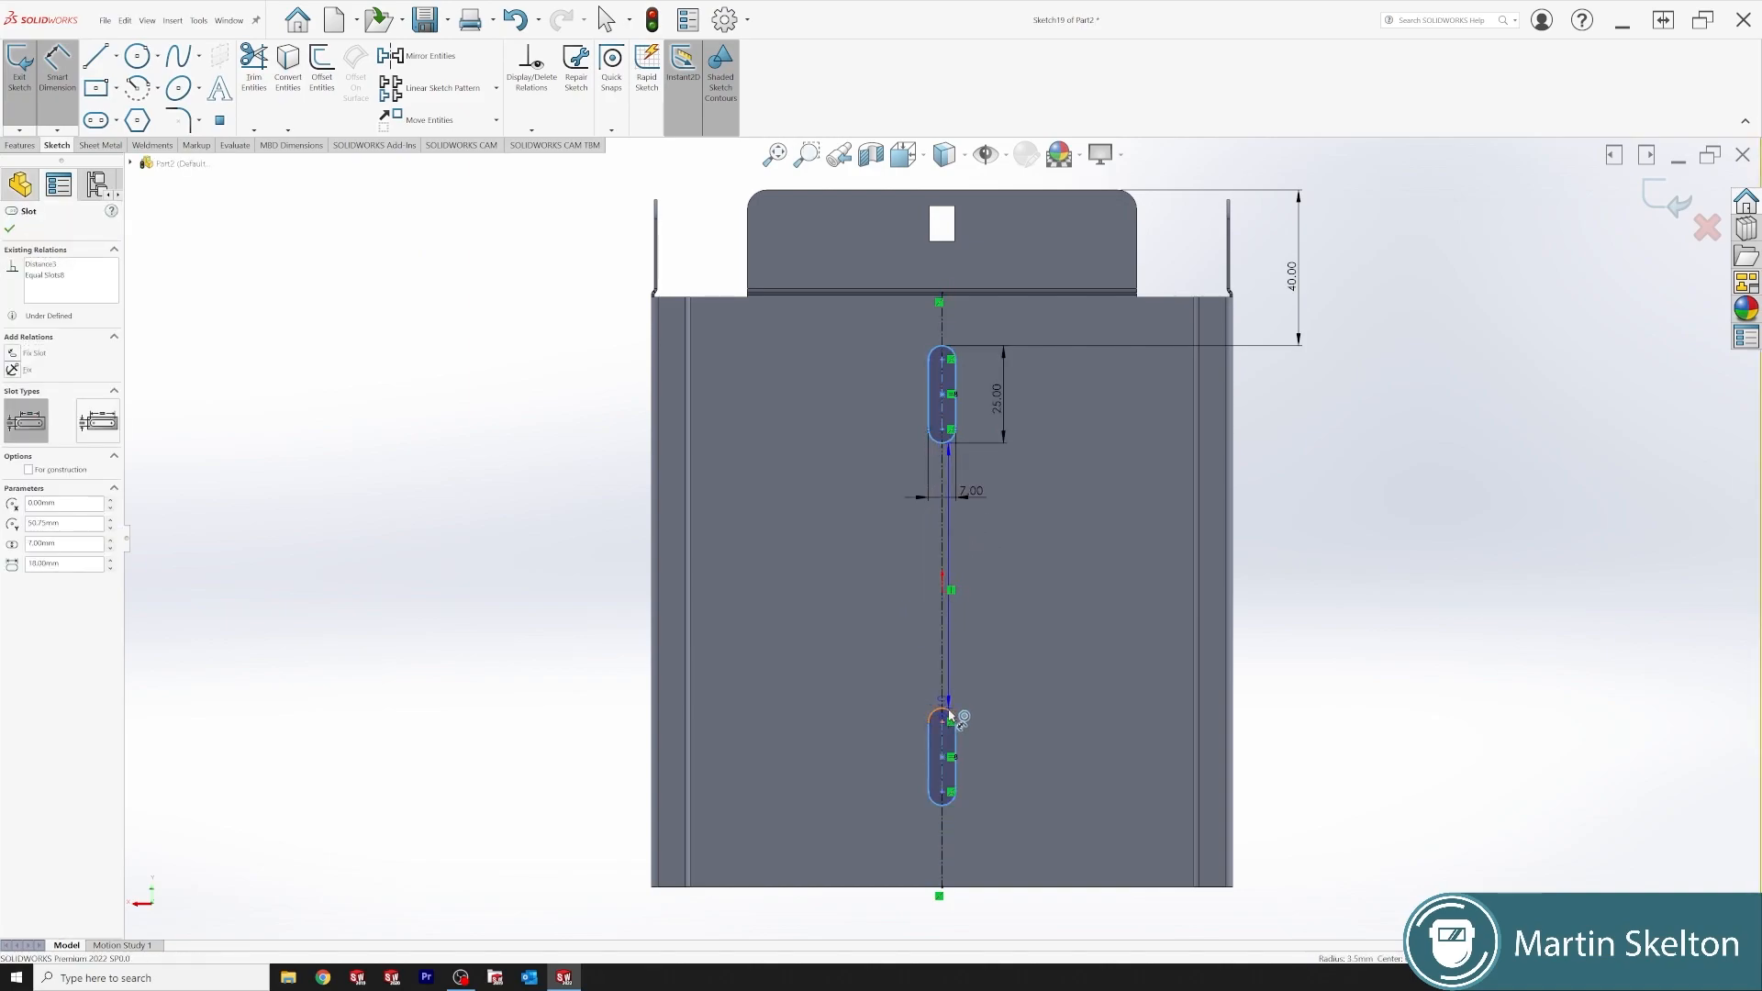
click(1290, 597)
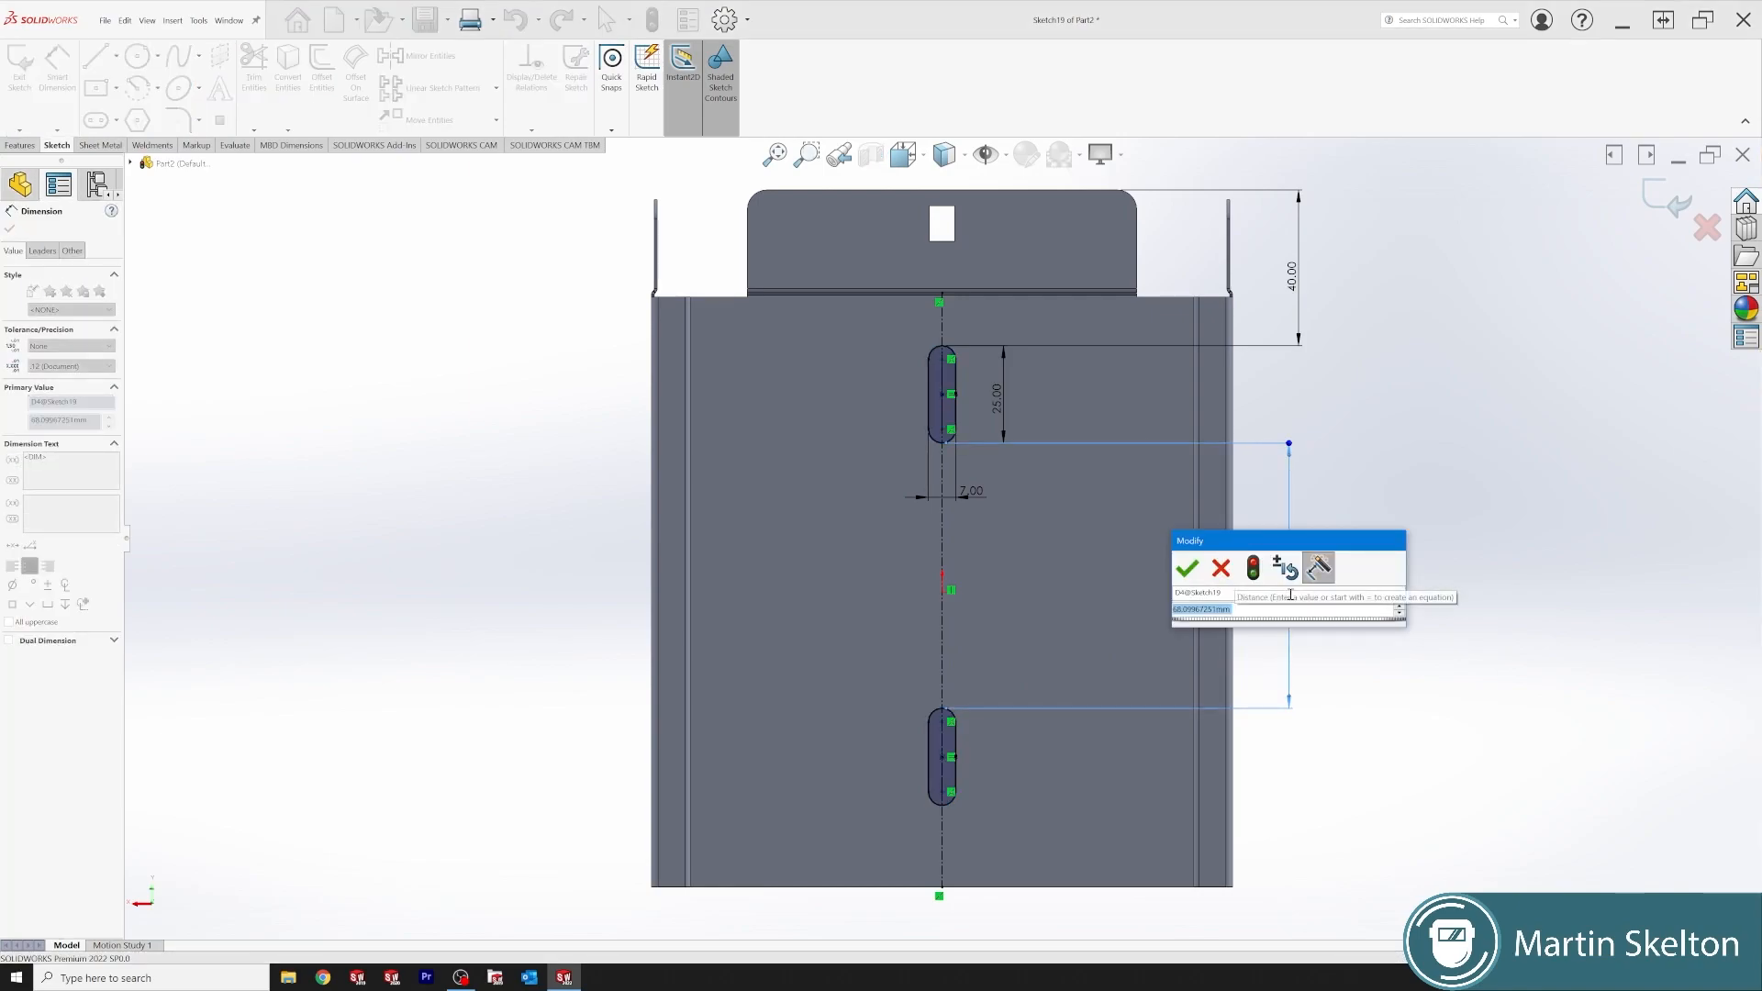
text(73.3)
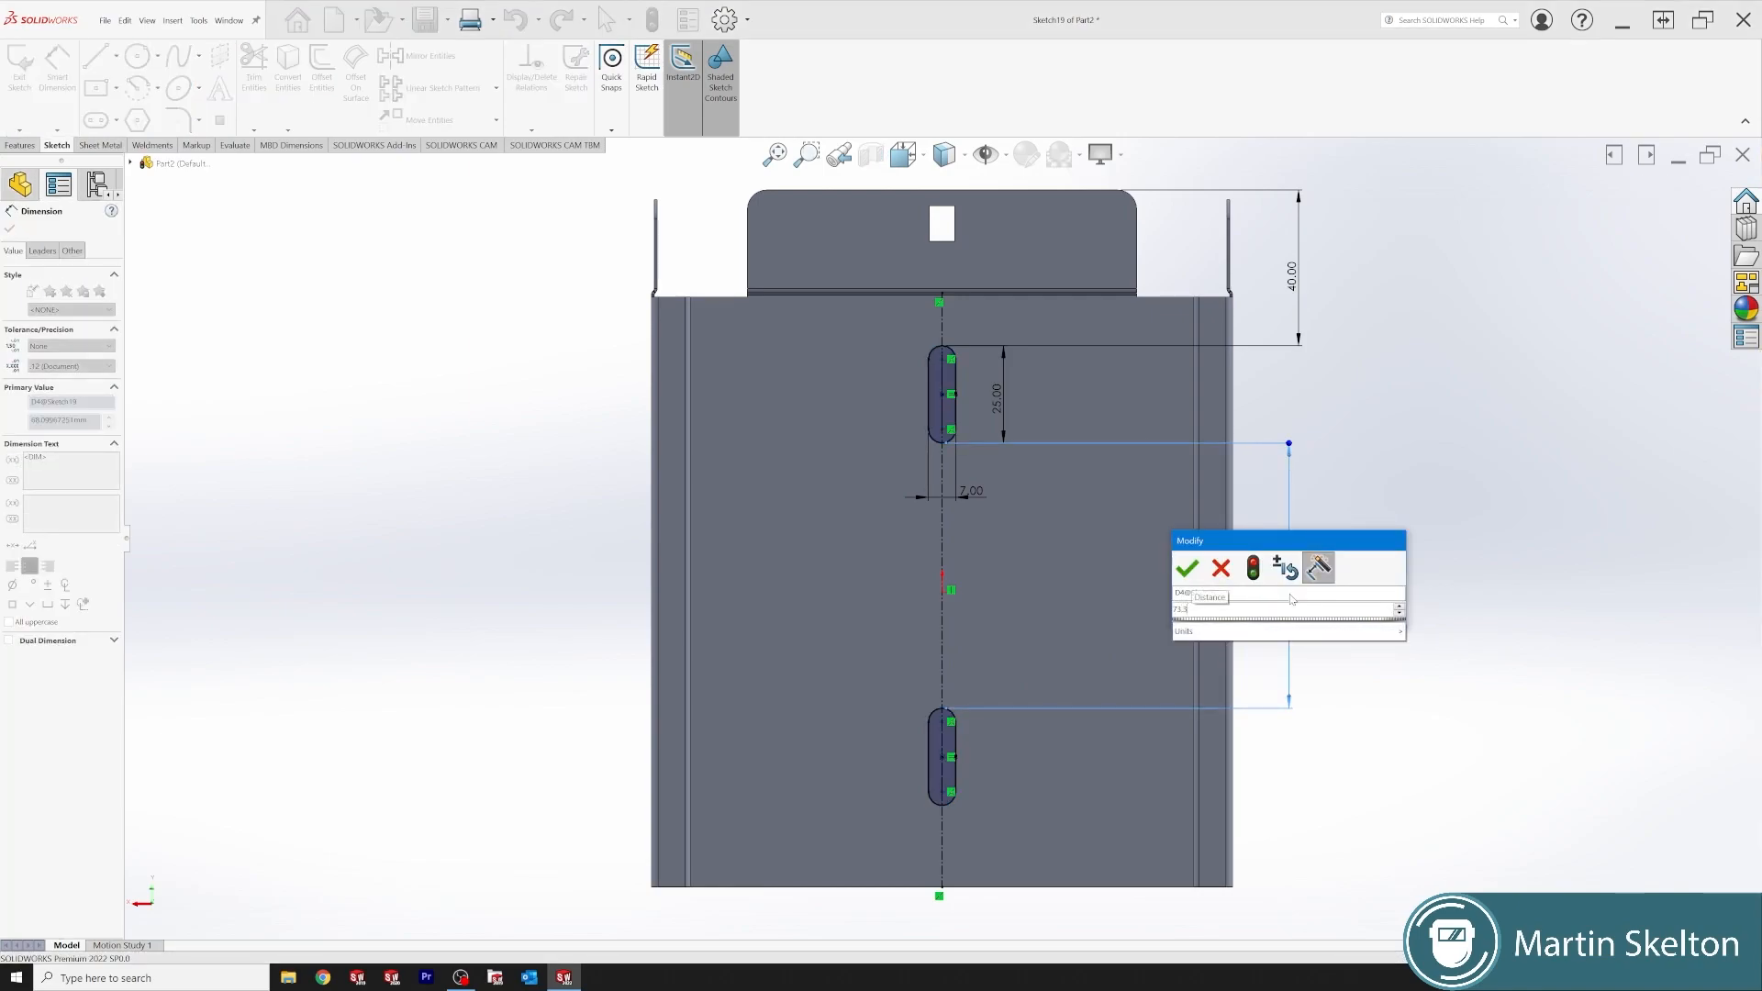
key(Return)
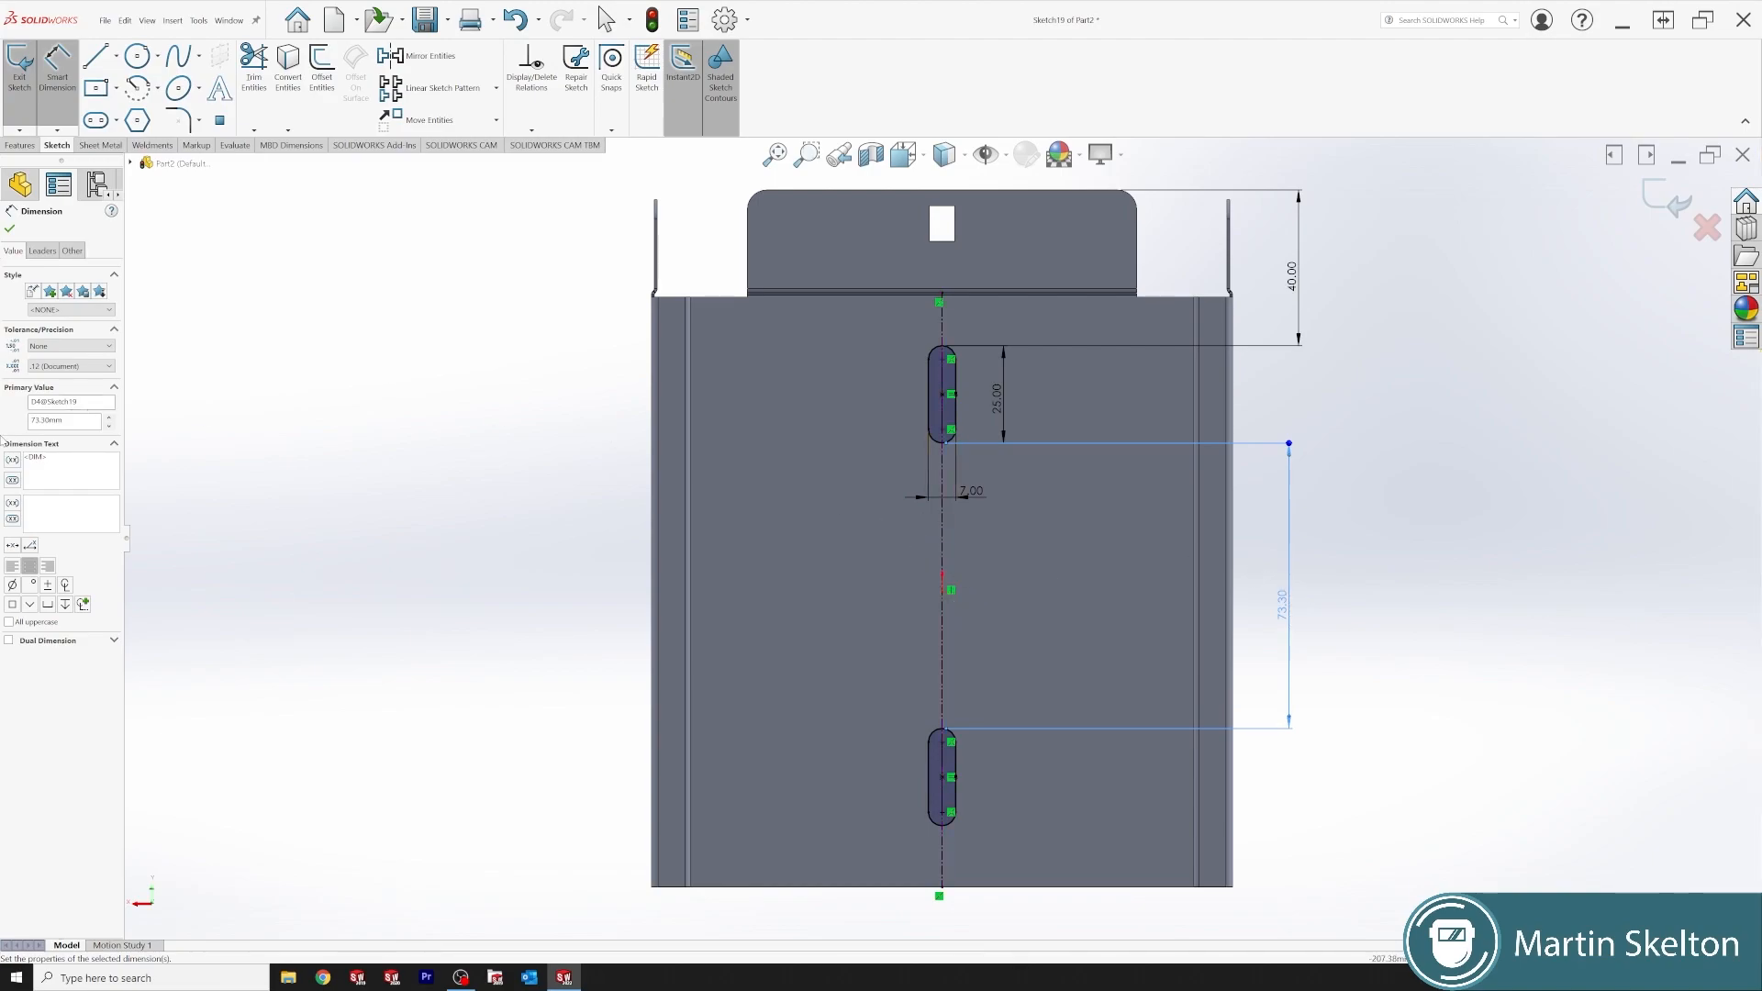
- Sketch a third vertical slot on the centreline between the other two, about 24 mm between its arc centres
click(96, 120)
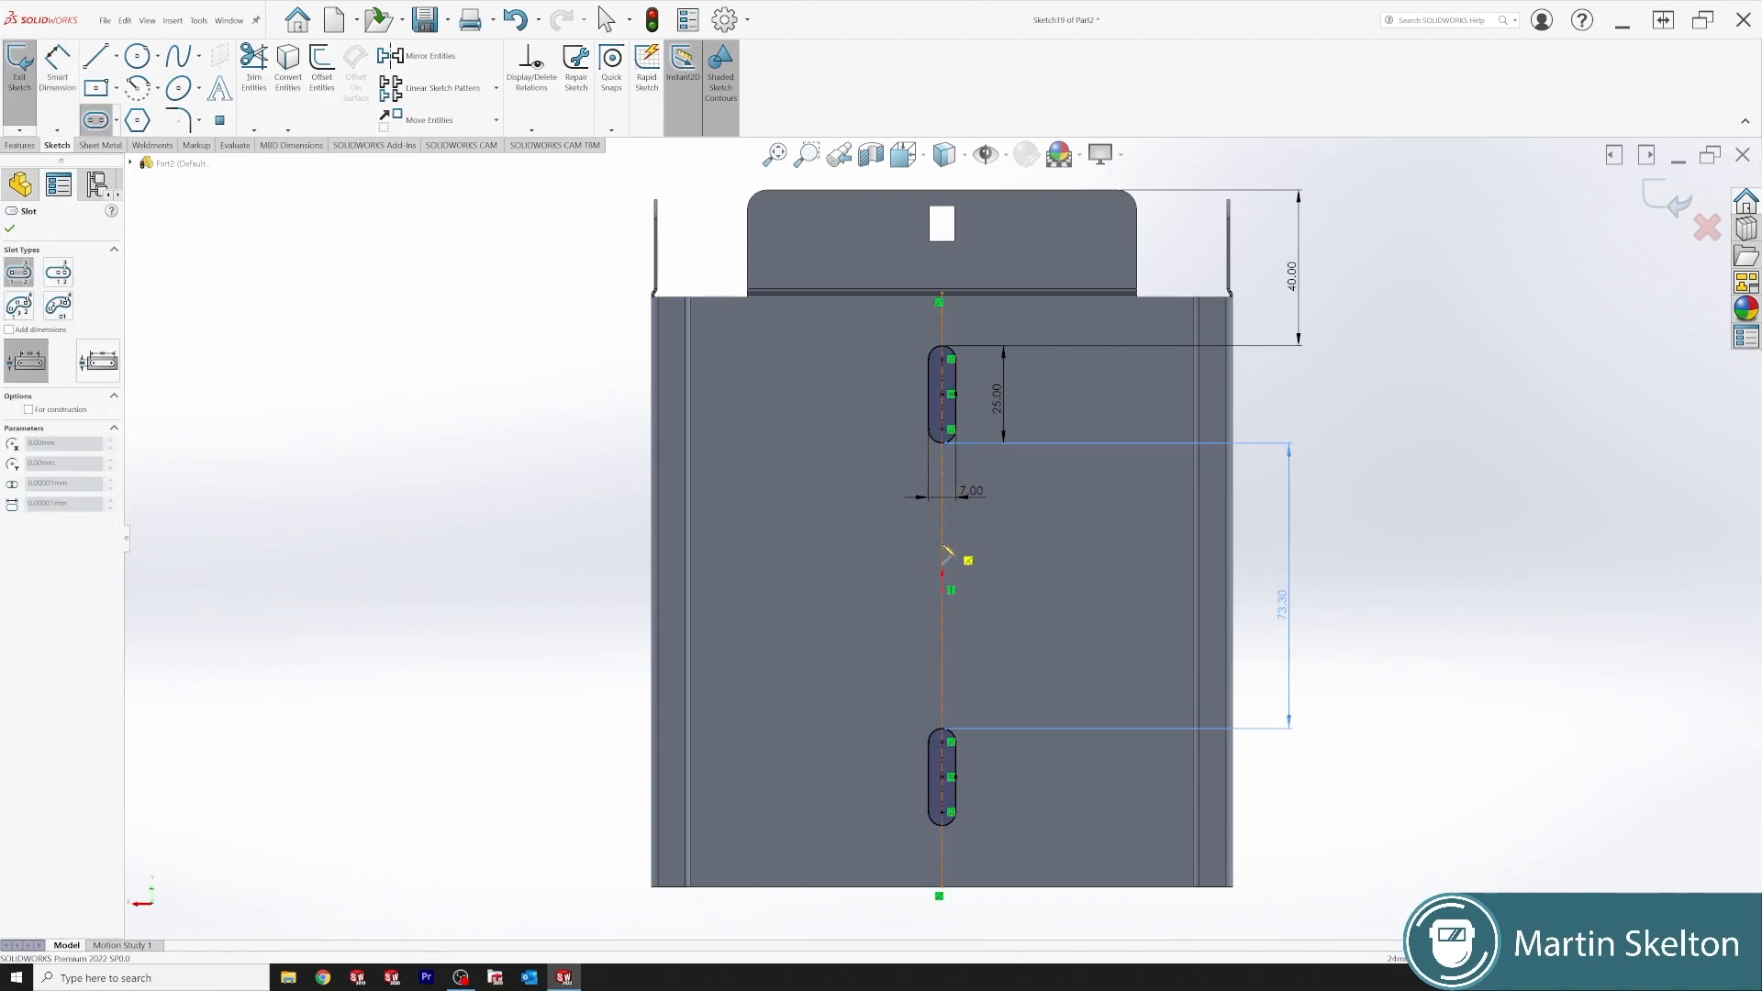
click(942, 637)
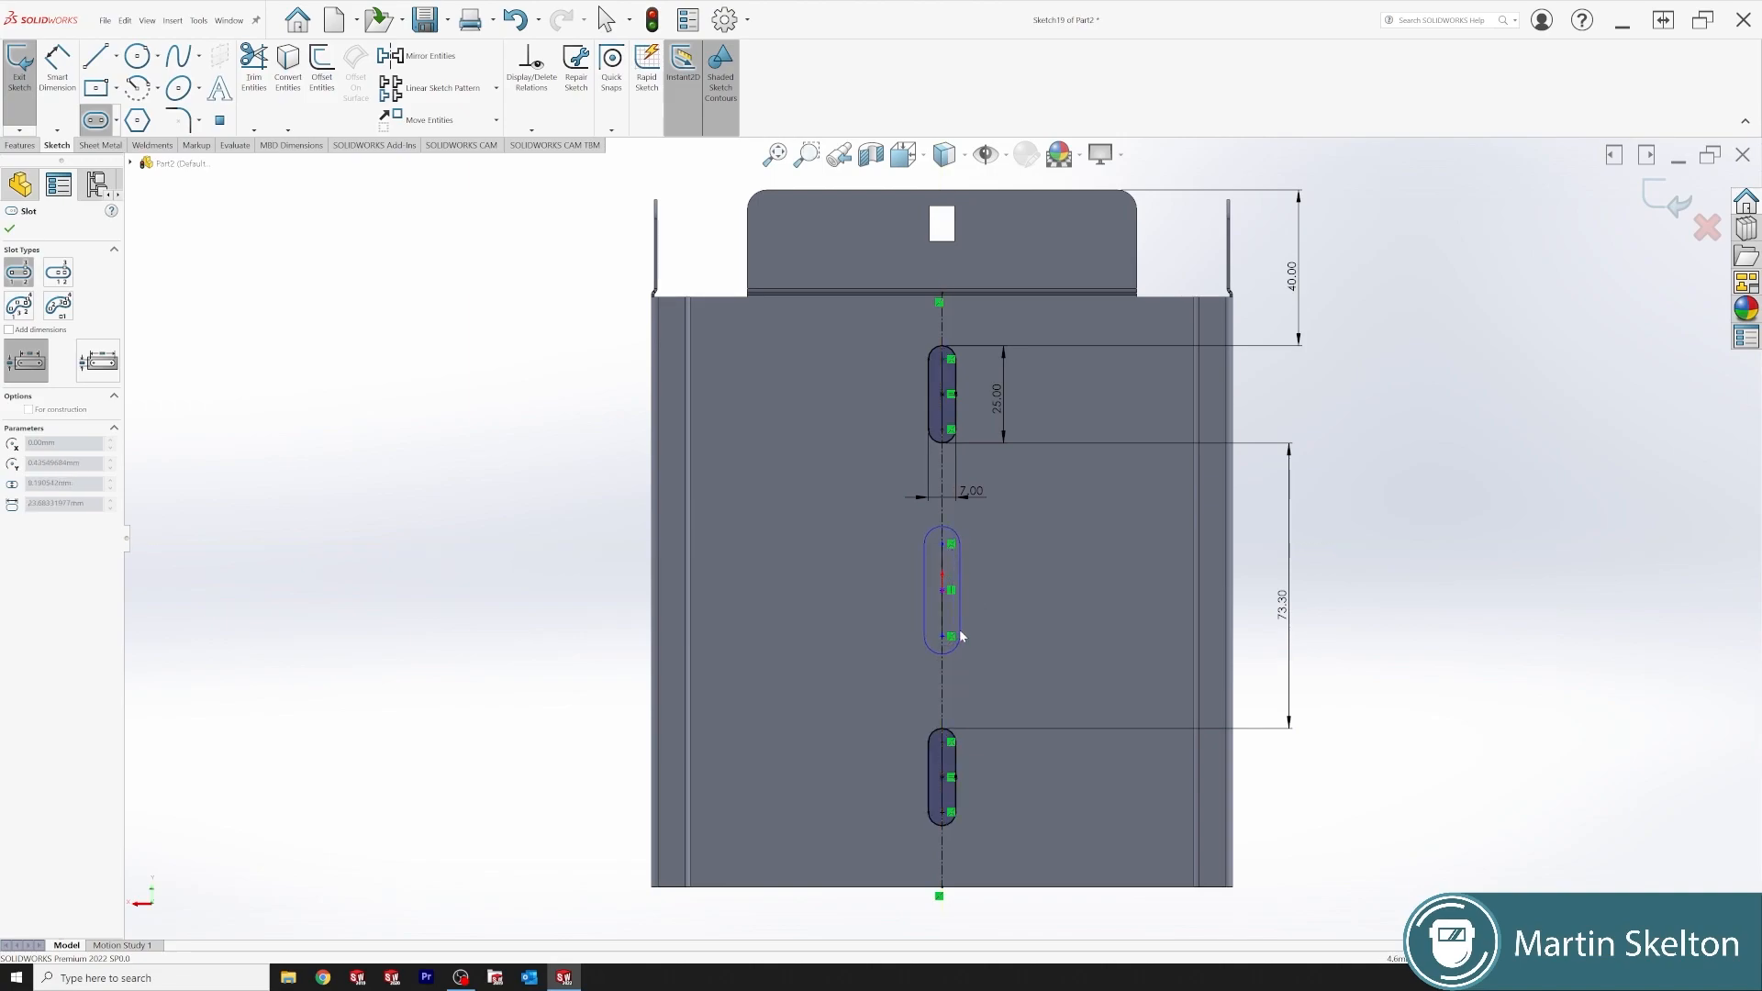
click(960, 629)
click(606, 20)
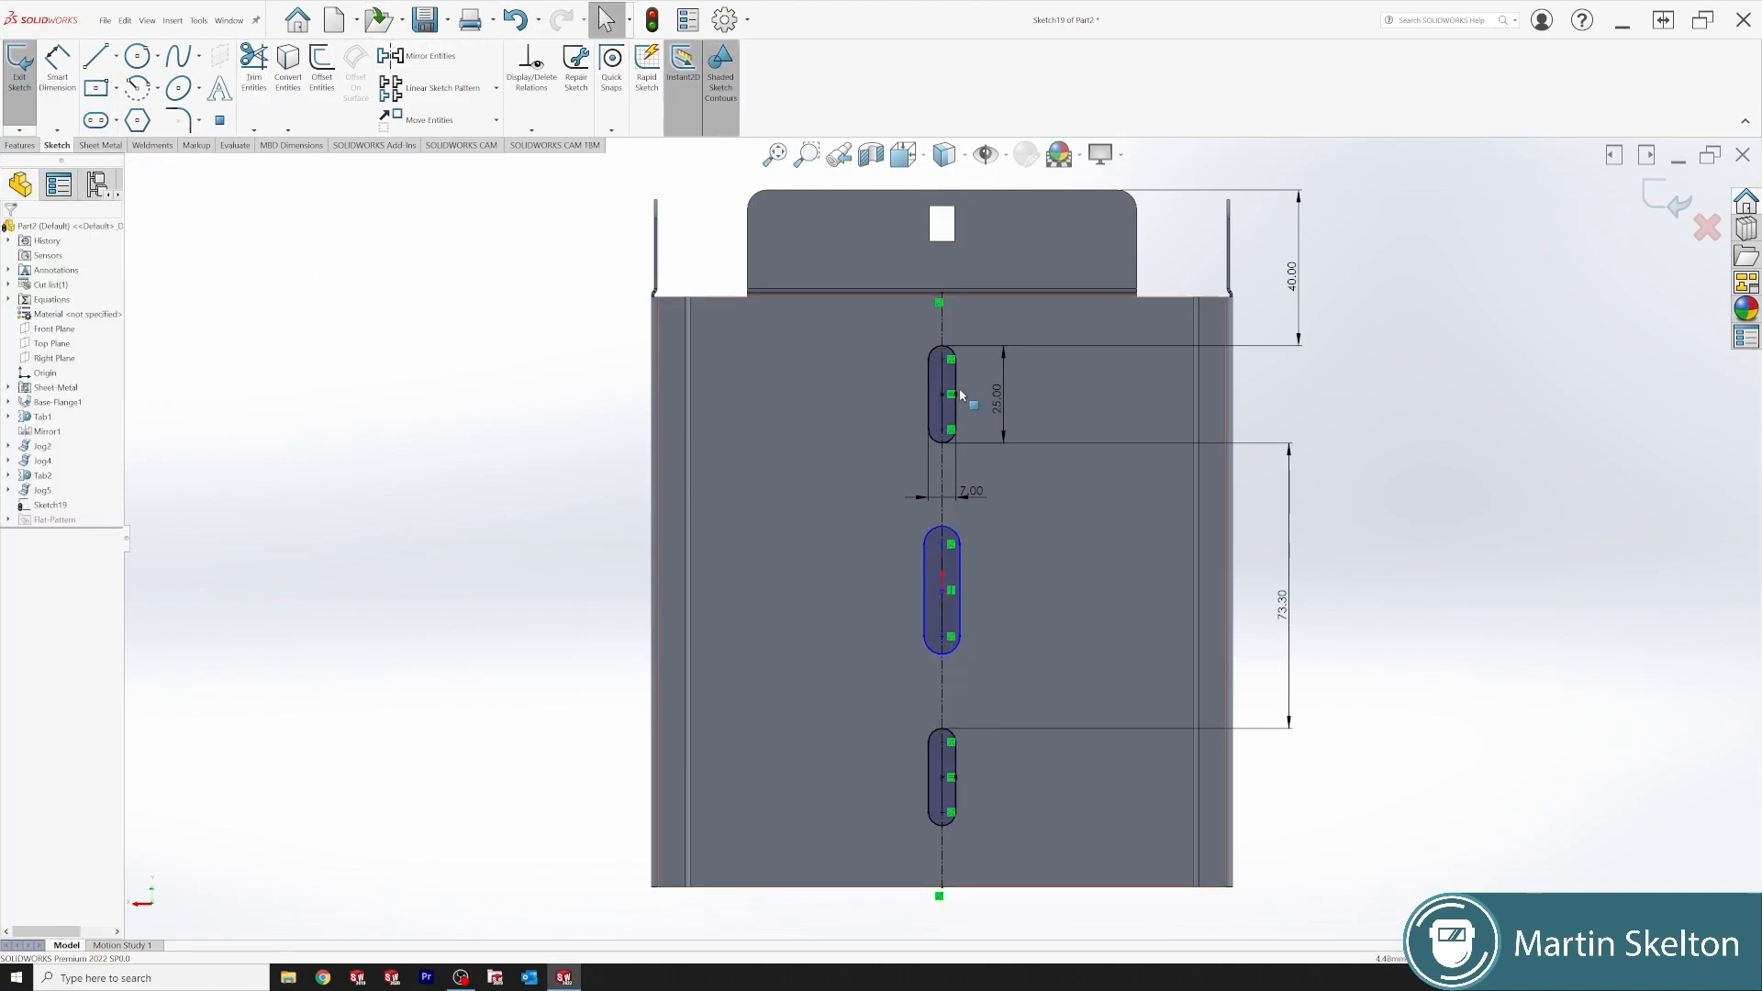
- Add an Equal Slots relation between the upper and middle slots
click(955, 383)
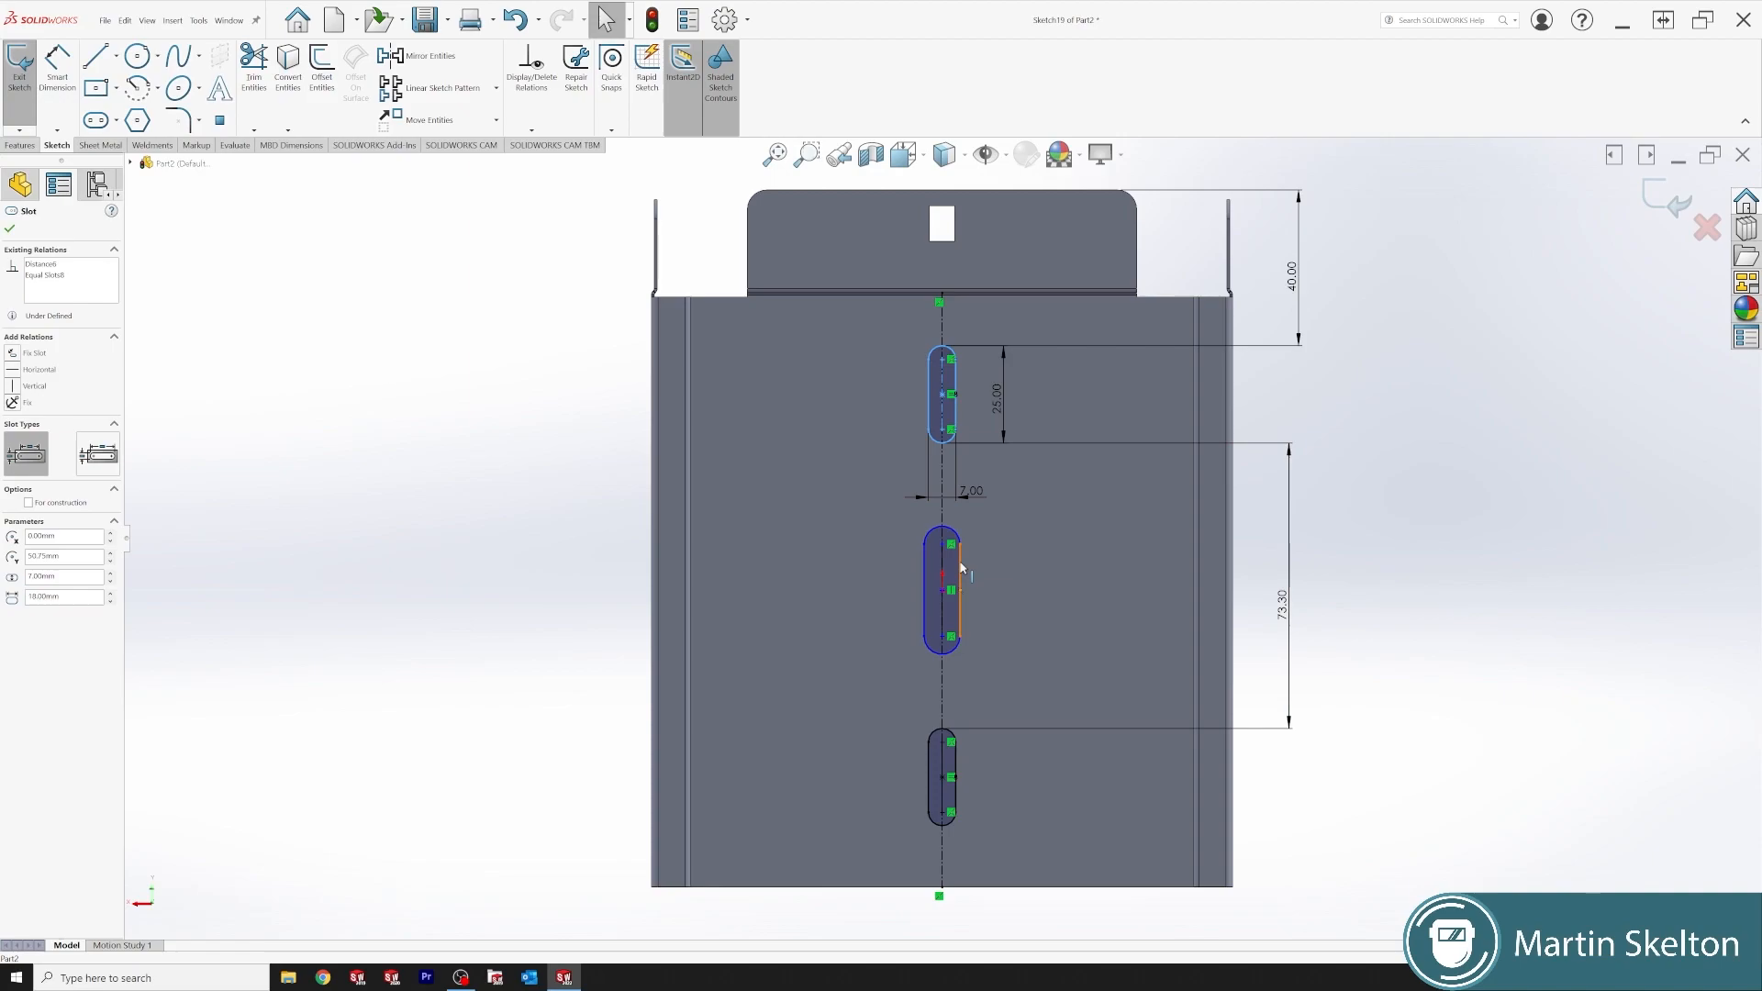
ctrl+click(960, 590)
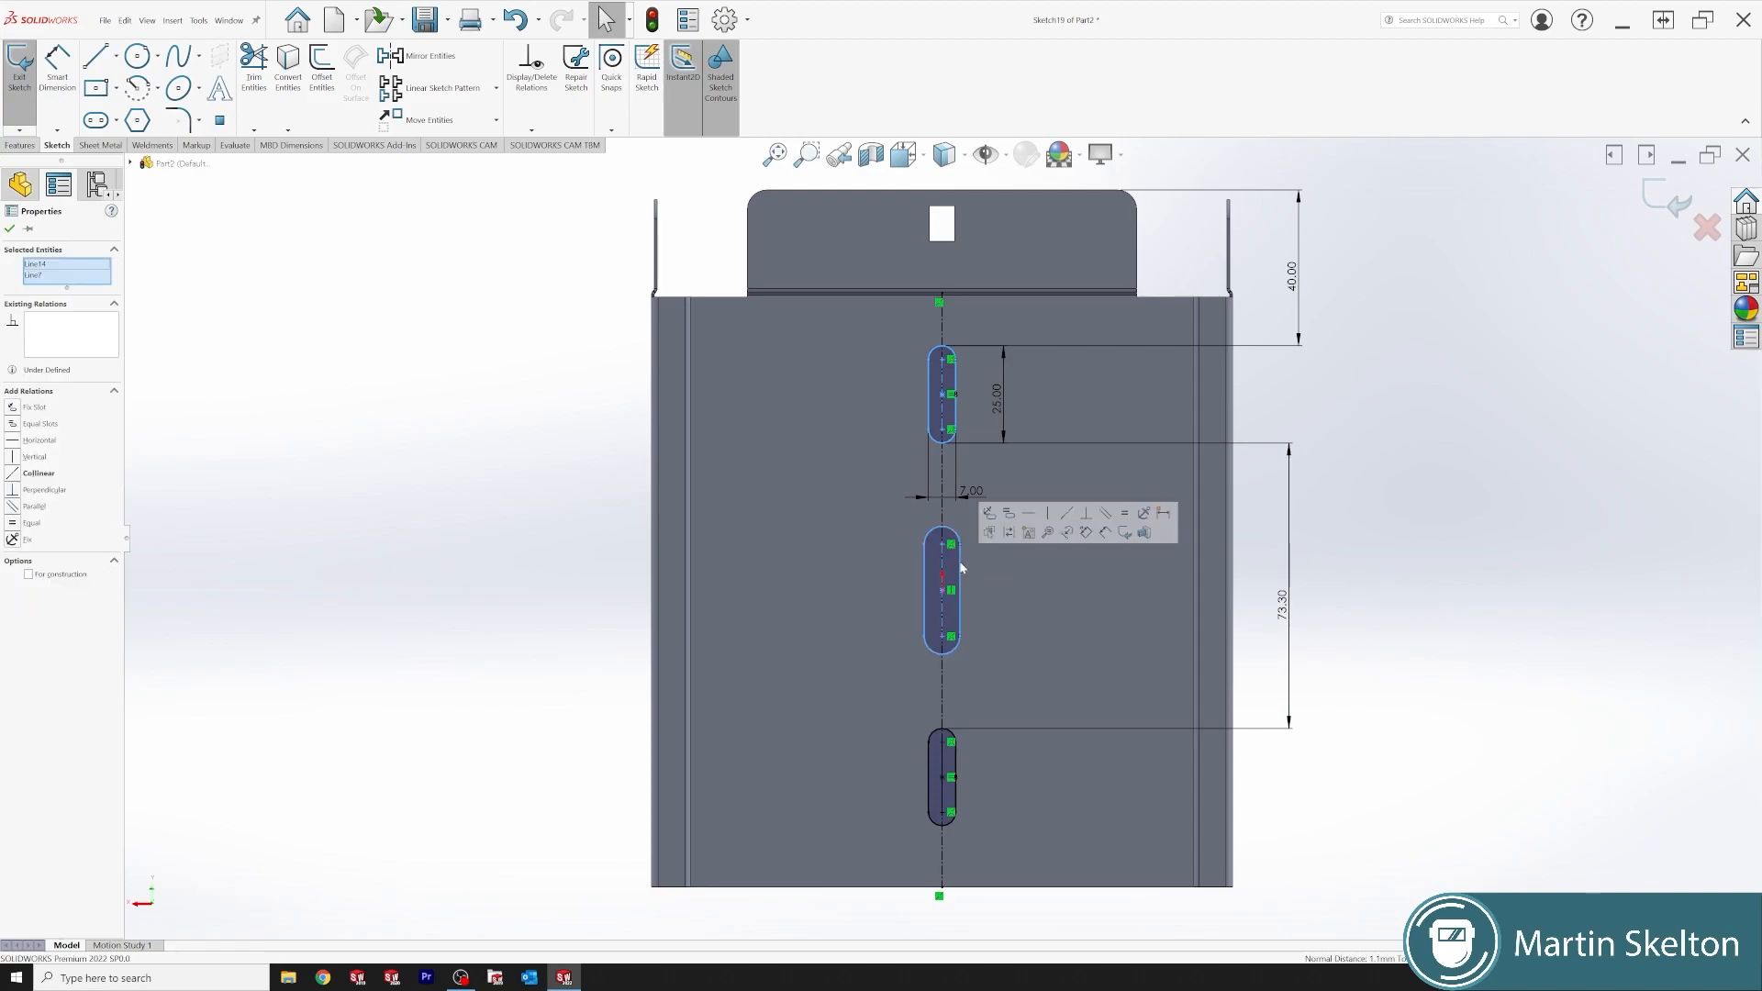
click(1009, 515)
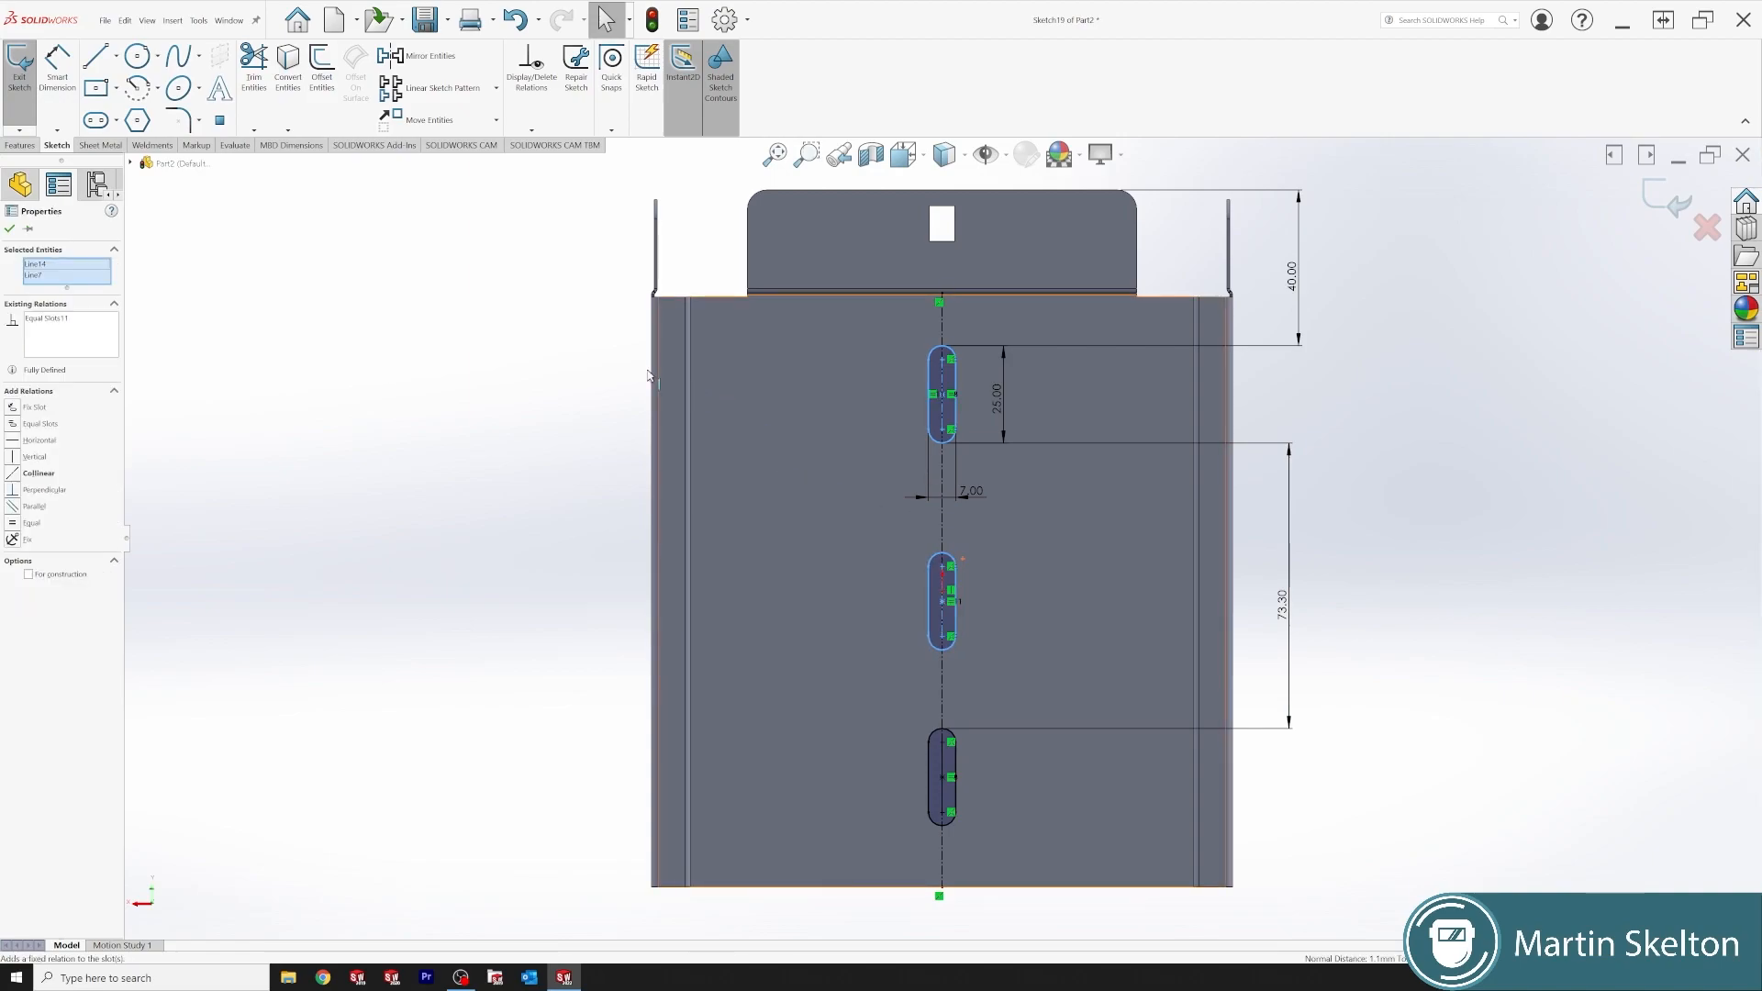
click(9, 229)
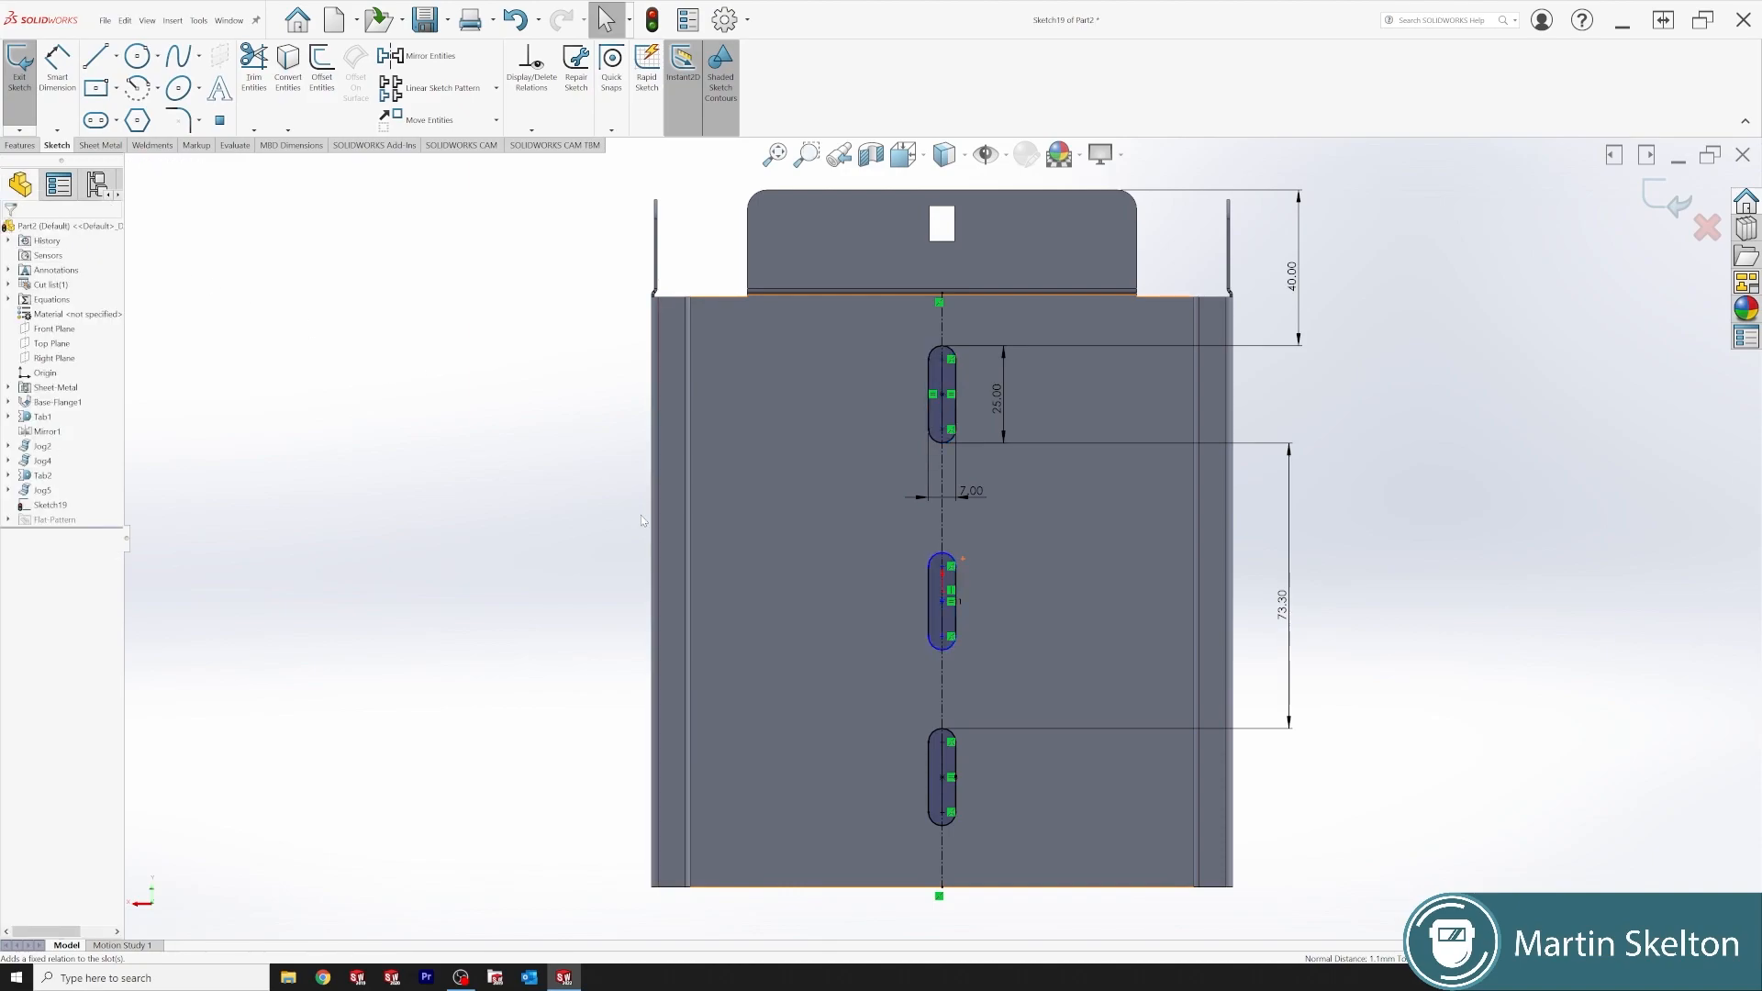
- Draw a chain of construction centrelines linking the upper slot's centre to the middle slot's centre, passing just beside the slots
click(117, 55)
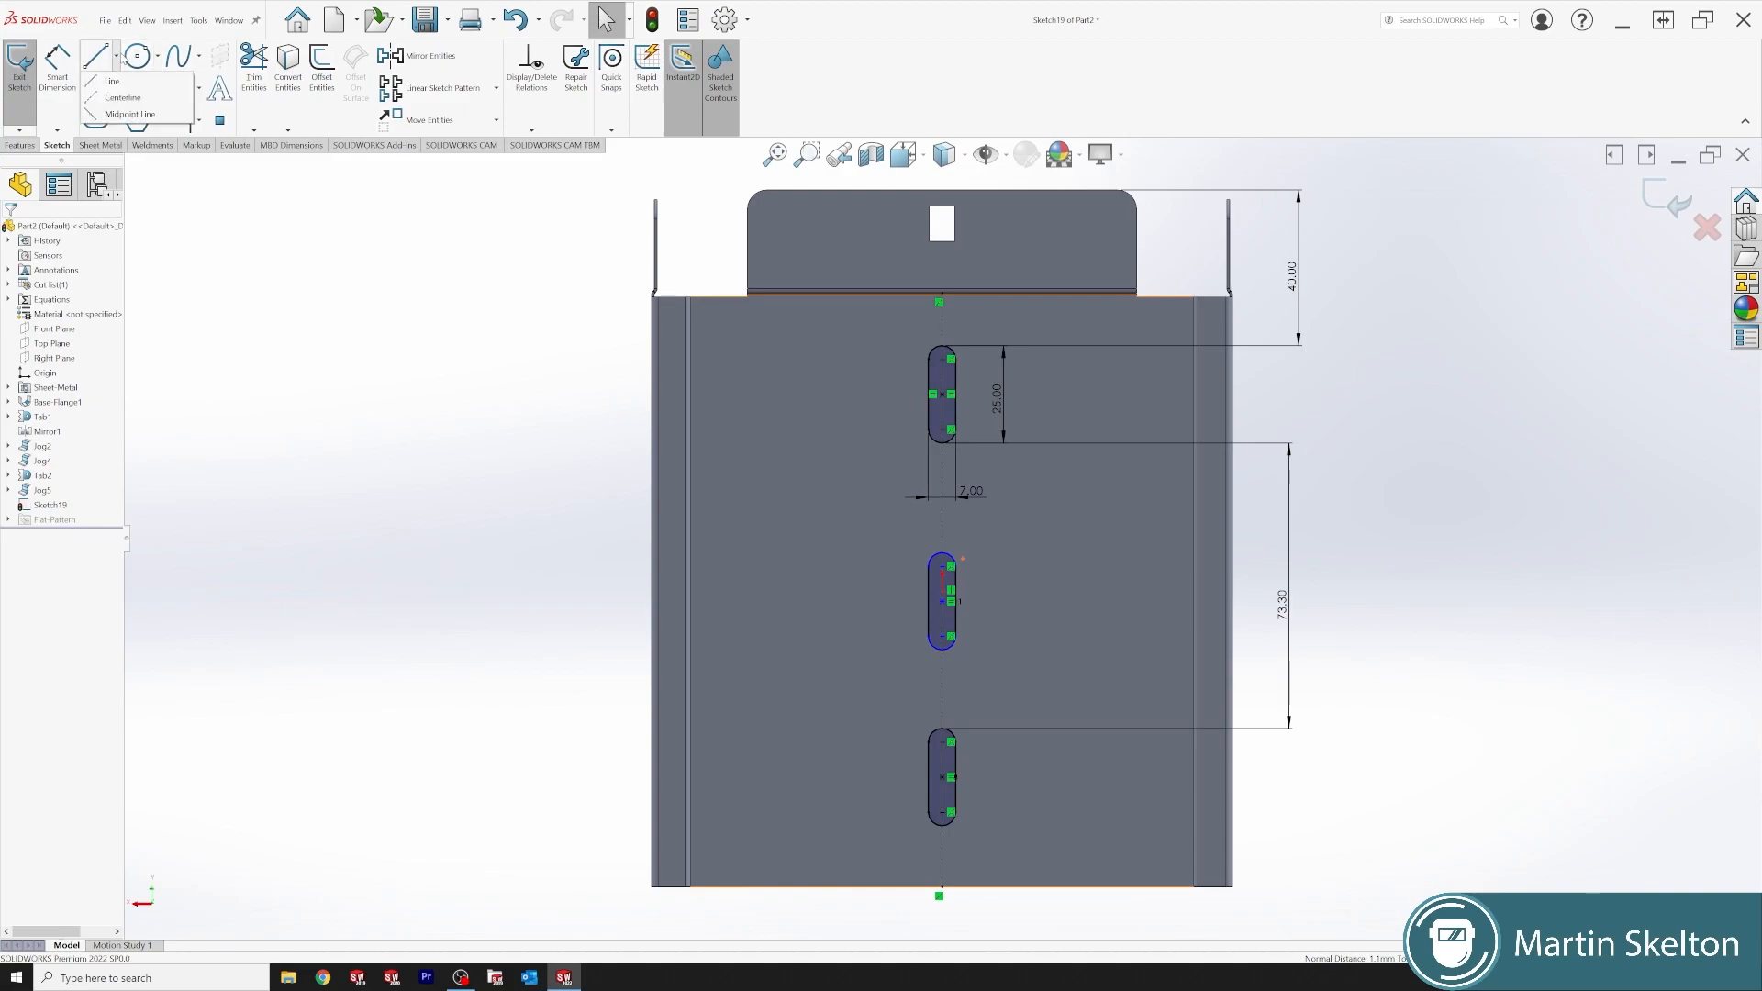
click(122, 98)
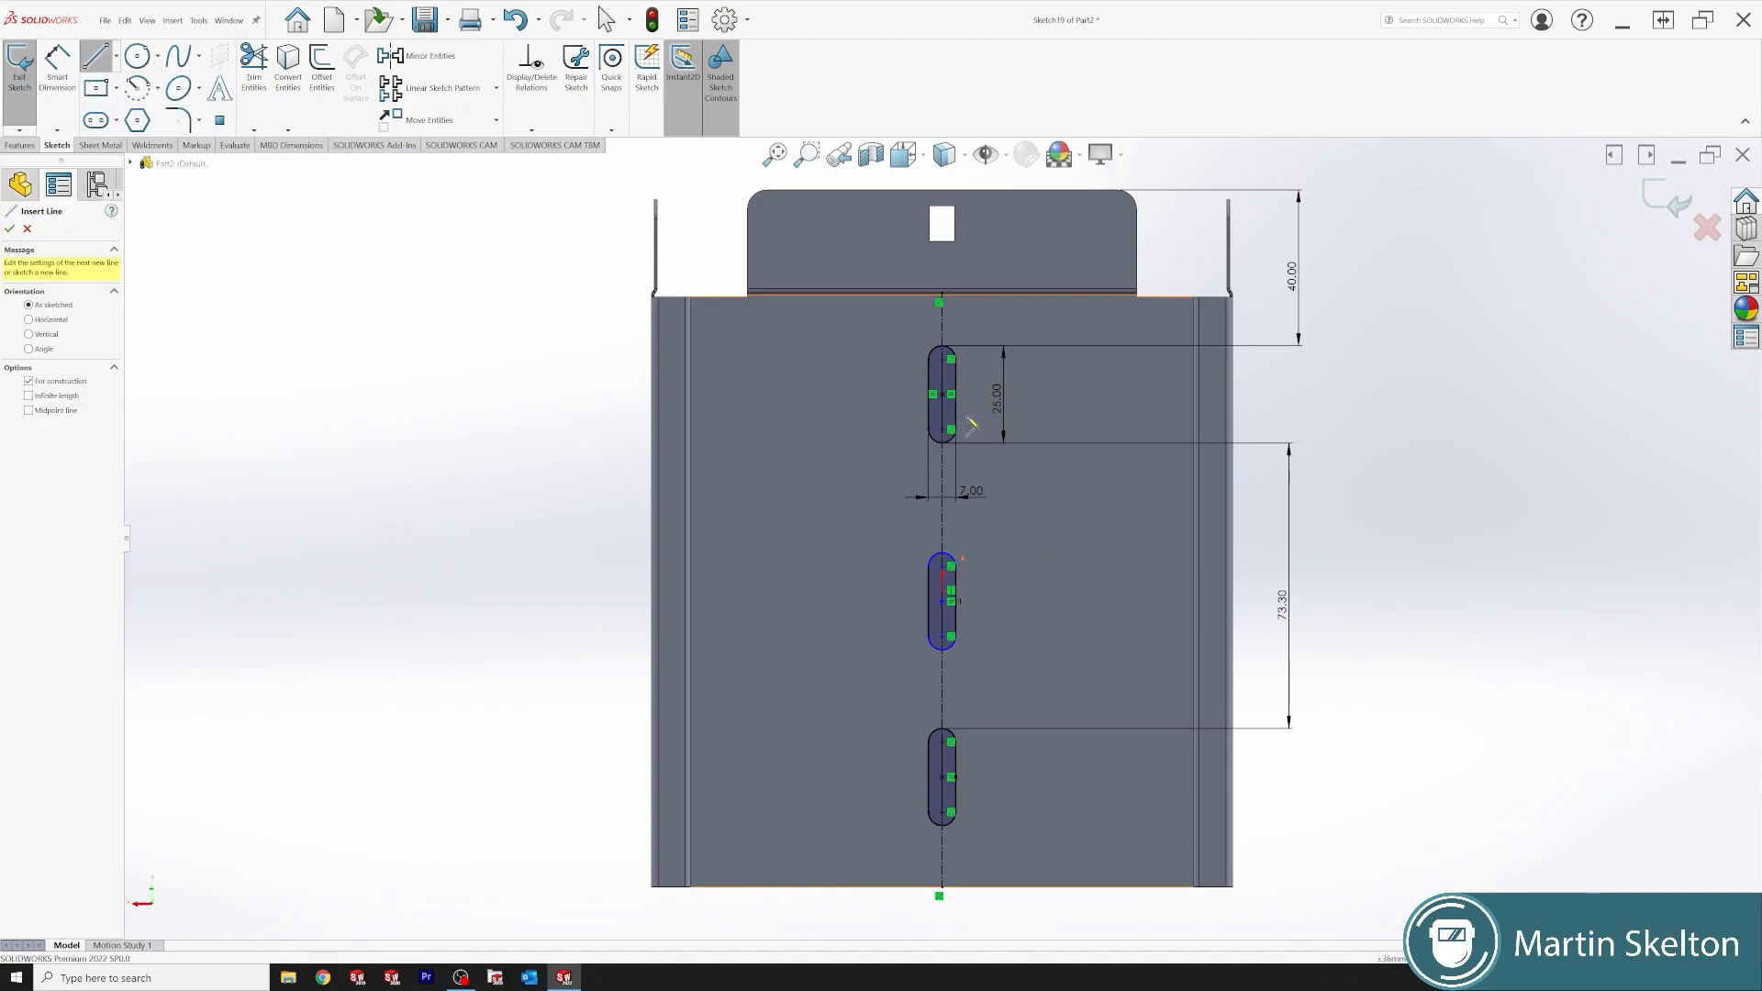
click(946, 402)
click(908, 394)
click(908, 601)
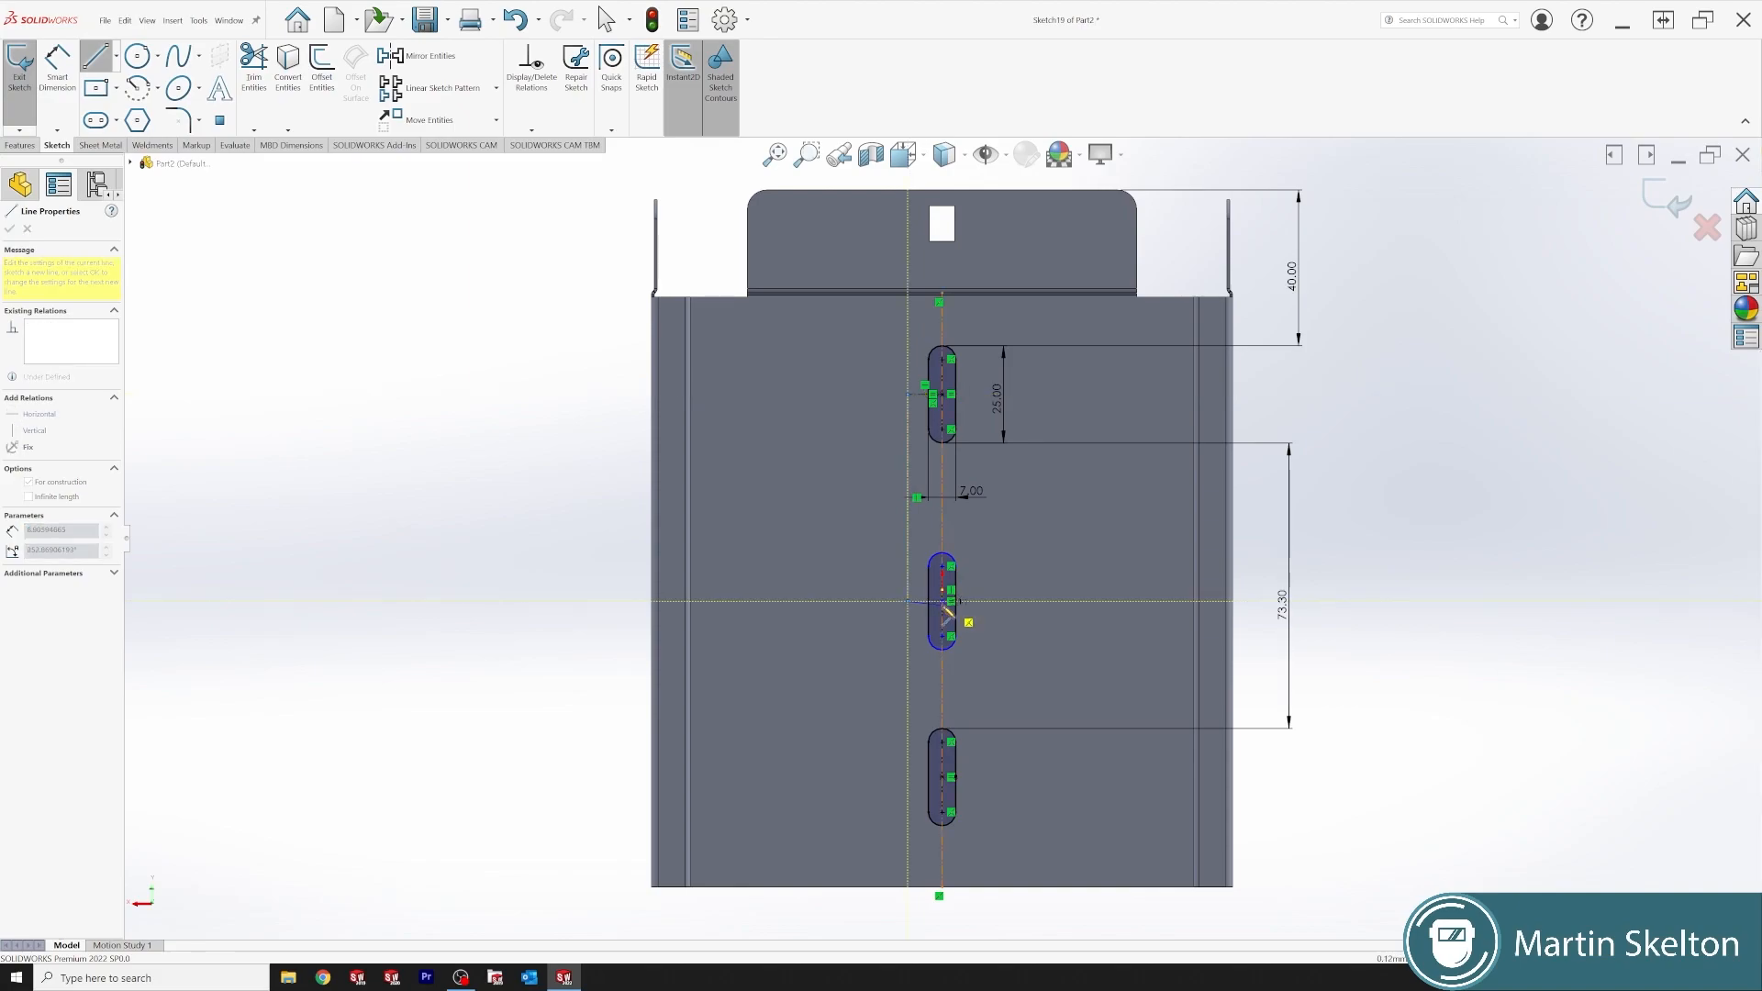
click(933, 601)
right_click(1007, 484)
click(1032, 500)
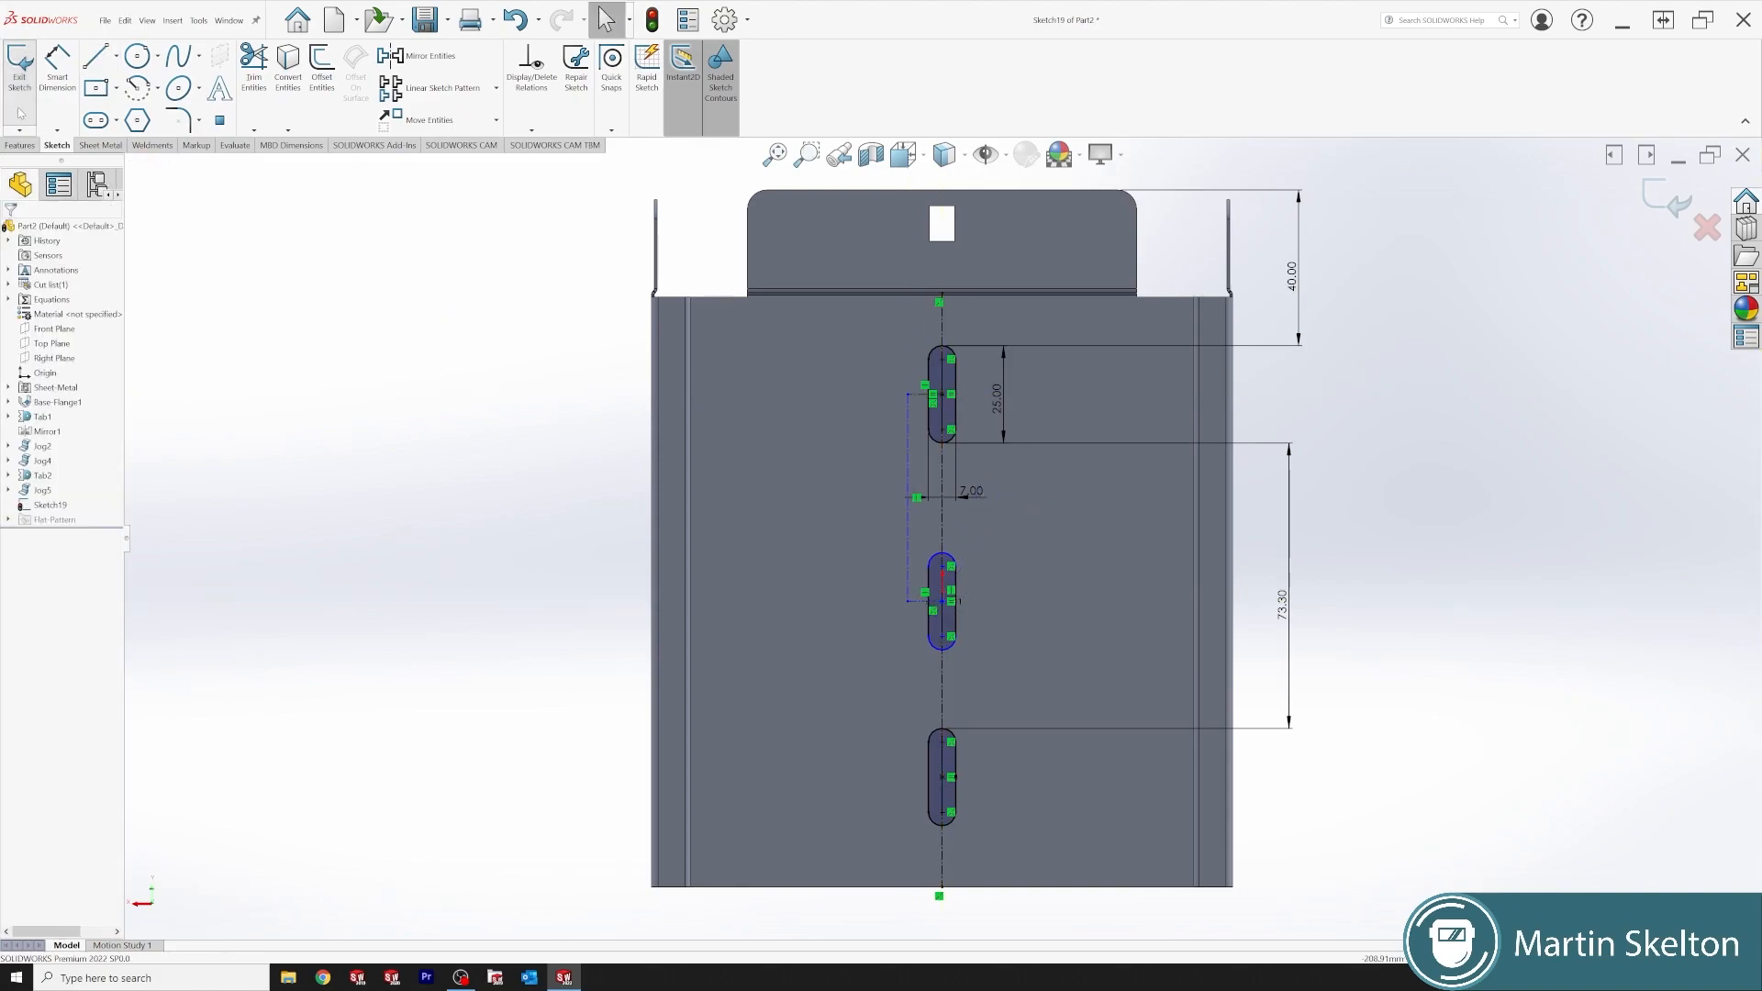
- Continue the construction centrelines from the lower slot's centre to the corner beside the middle slot
click(117, 56)
click(114, 101)
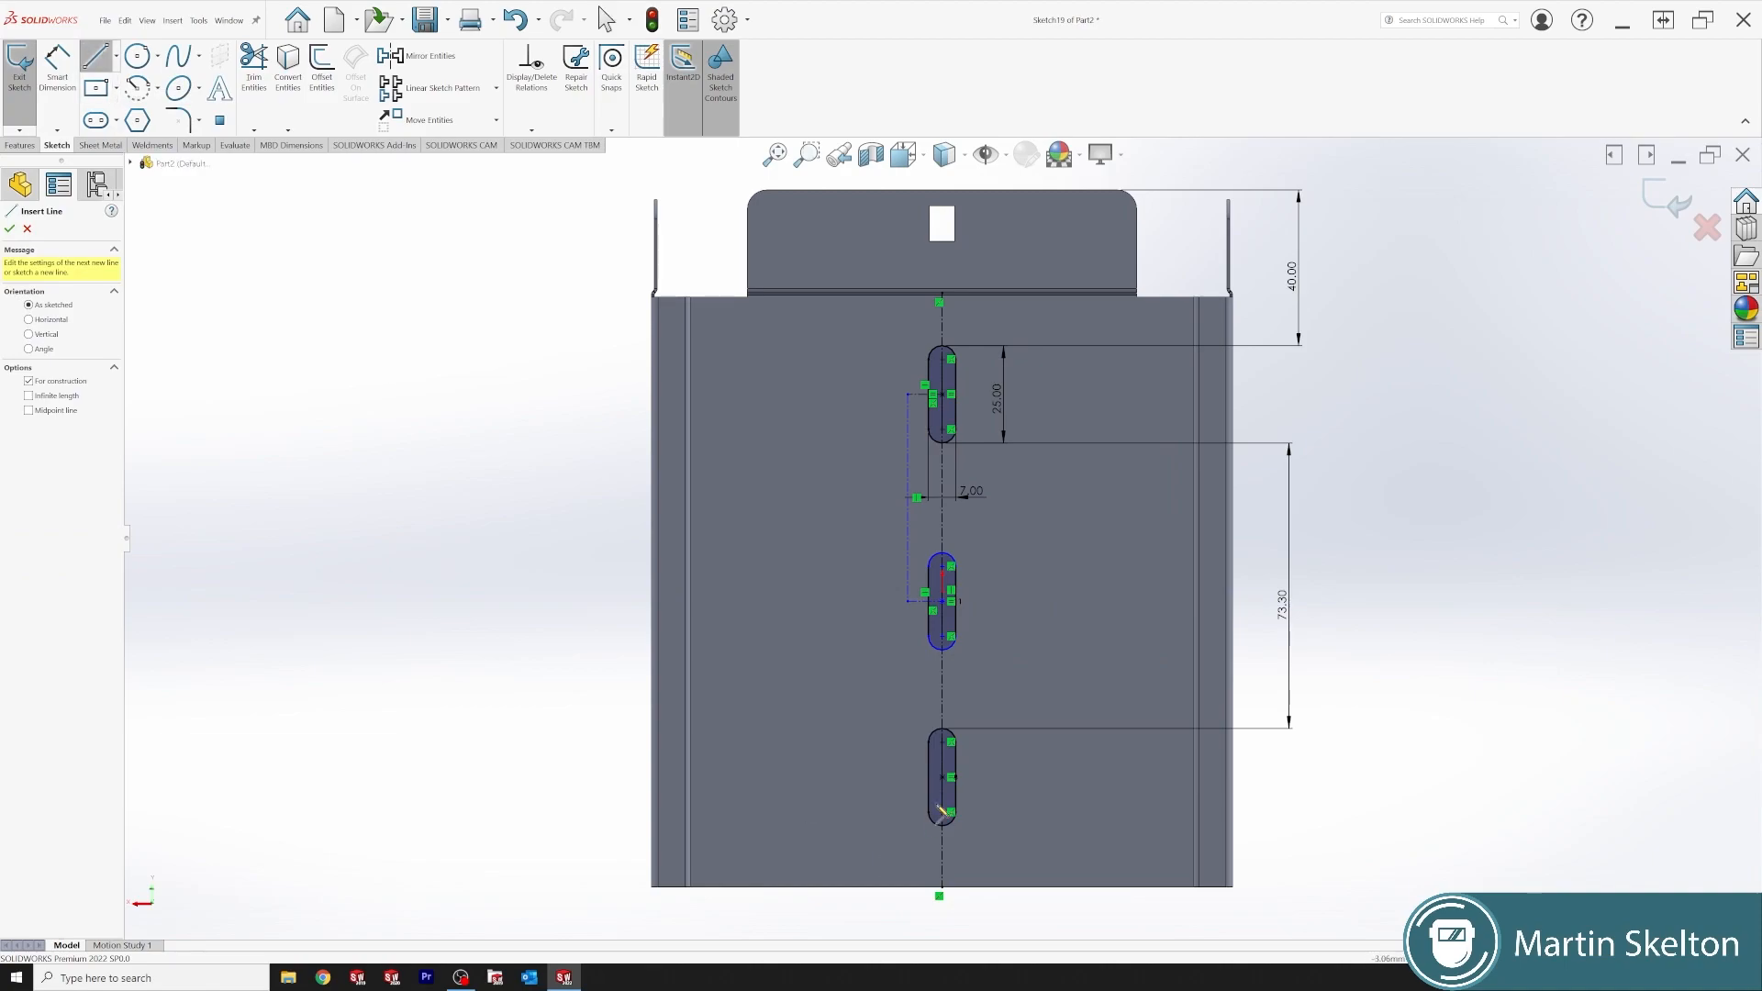
click(942, 776)
click(908, 601)
right_click(1024, 526)
click(1083, 590)
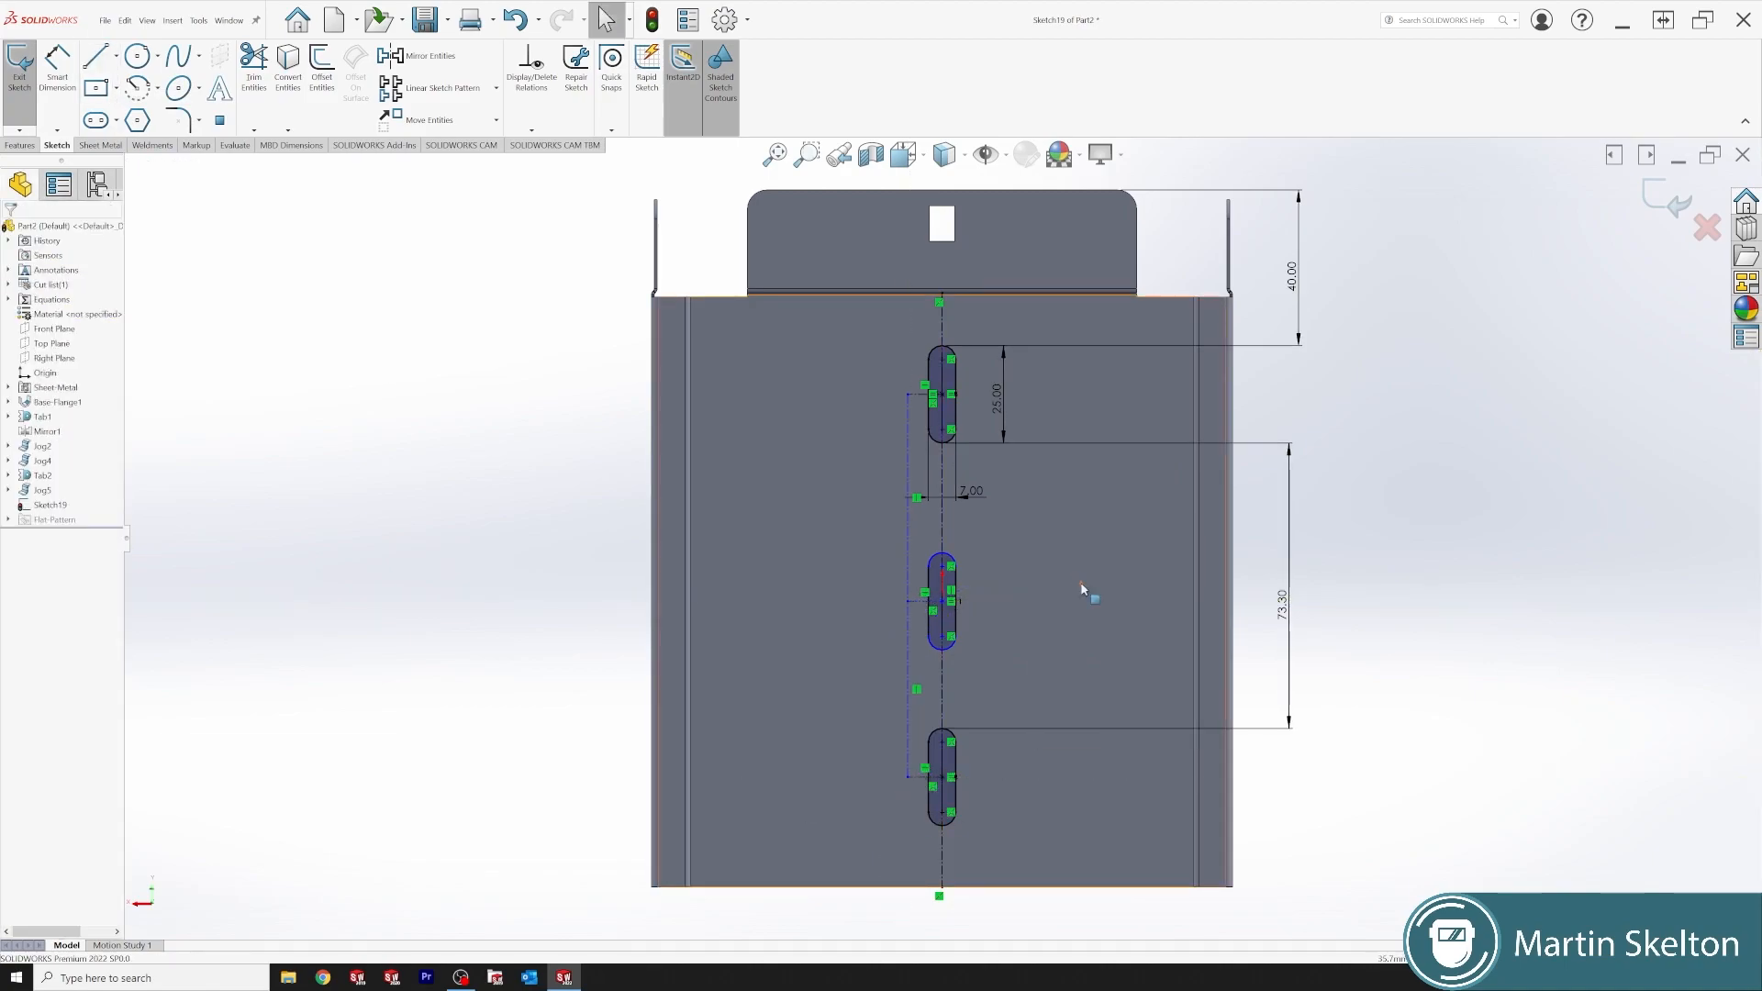
- Add an Equal relation between the two vertical construction lines beside the slots
click(909, 632)
ctrl+click(909, 629)
click(1043, 576)
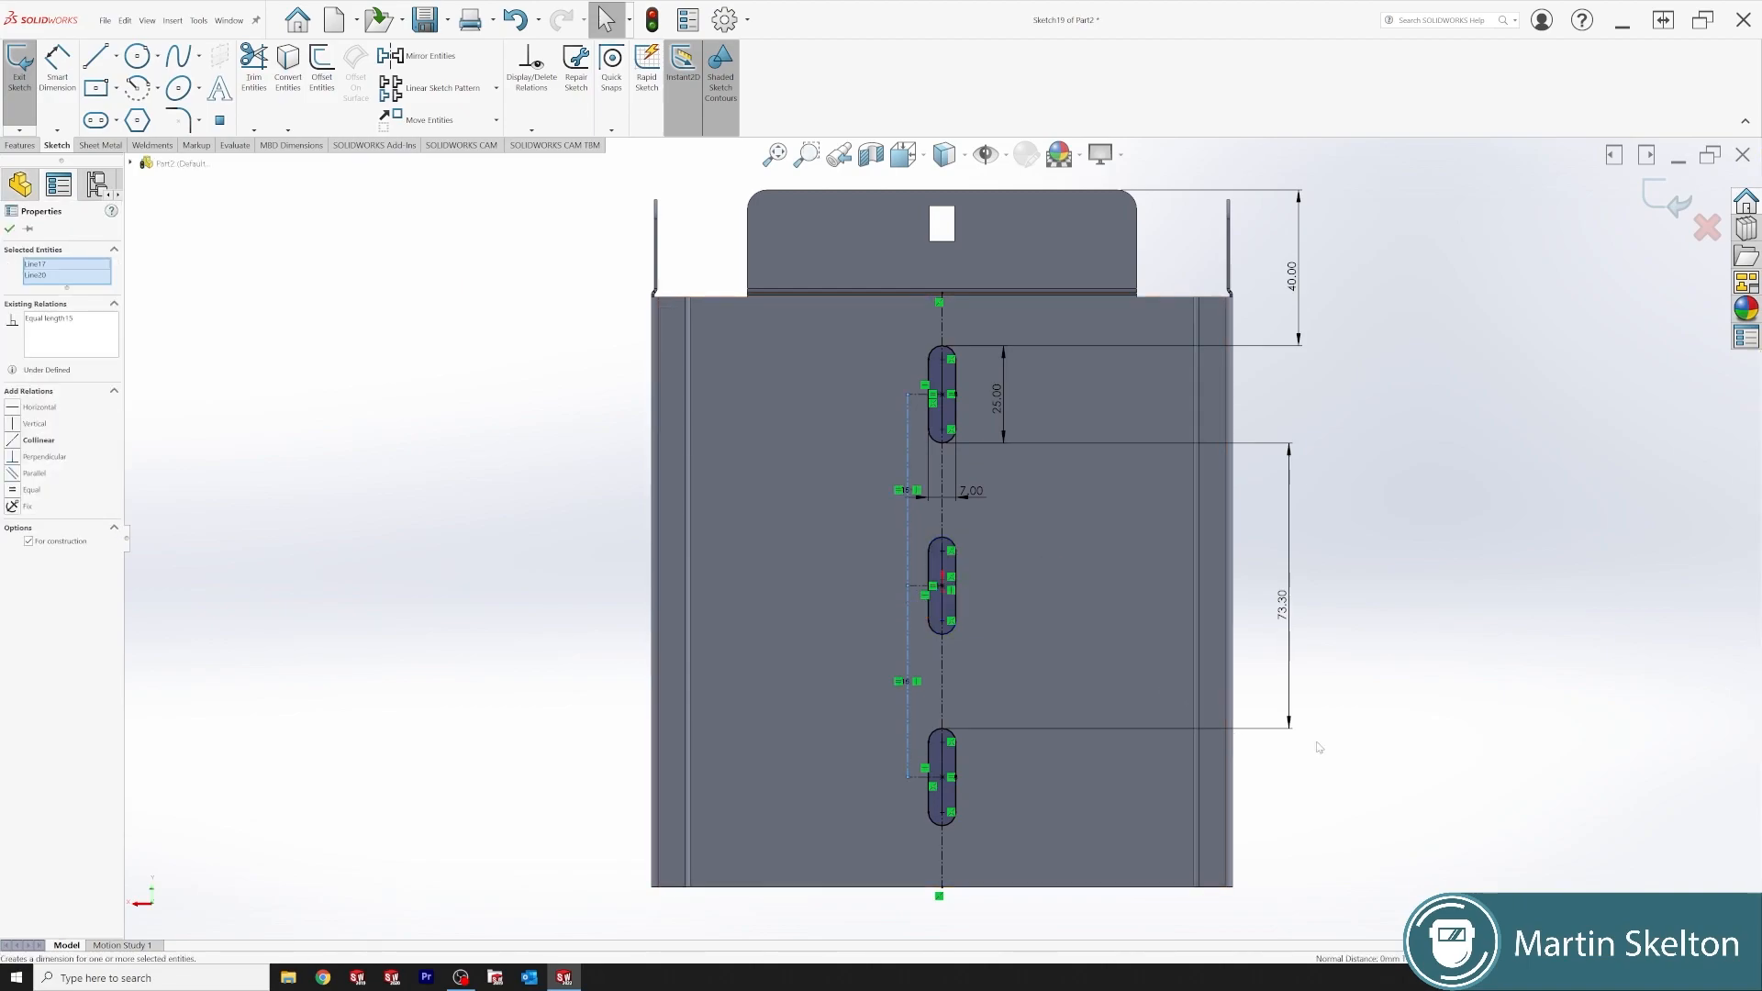
key(Escape)
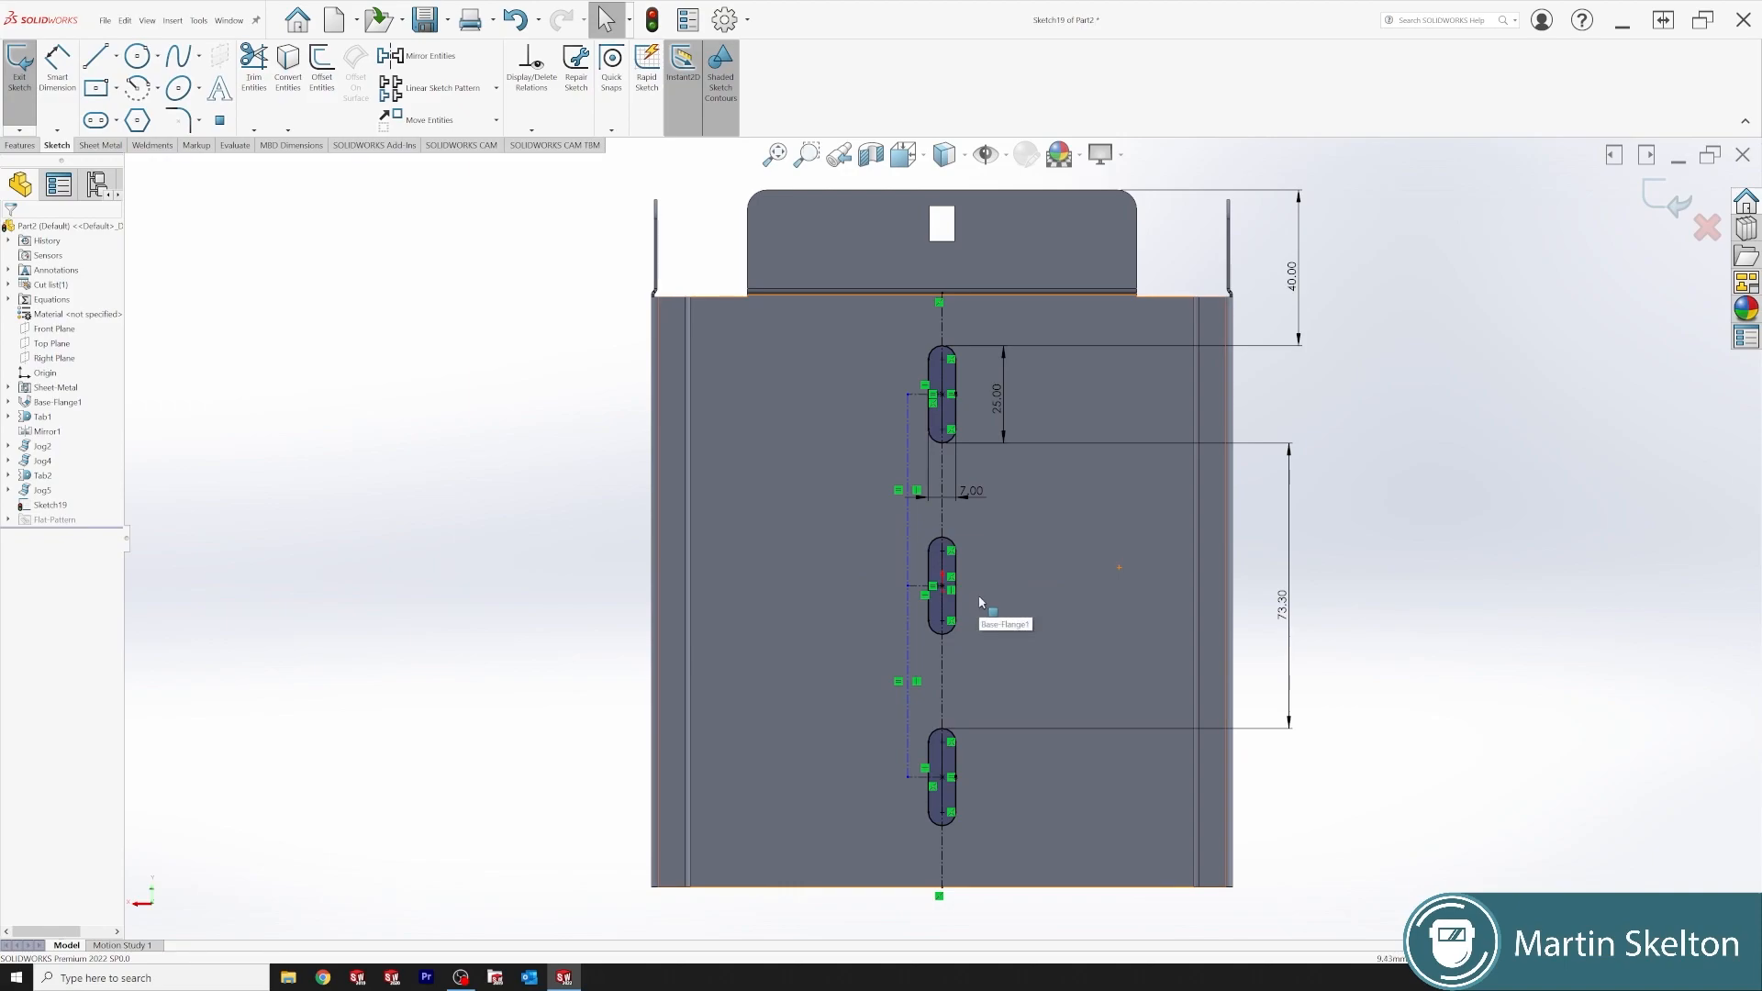
- Delete the vertical and horizontal construction lines beside the three slots
click(906, 555)
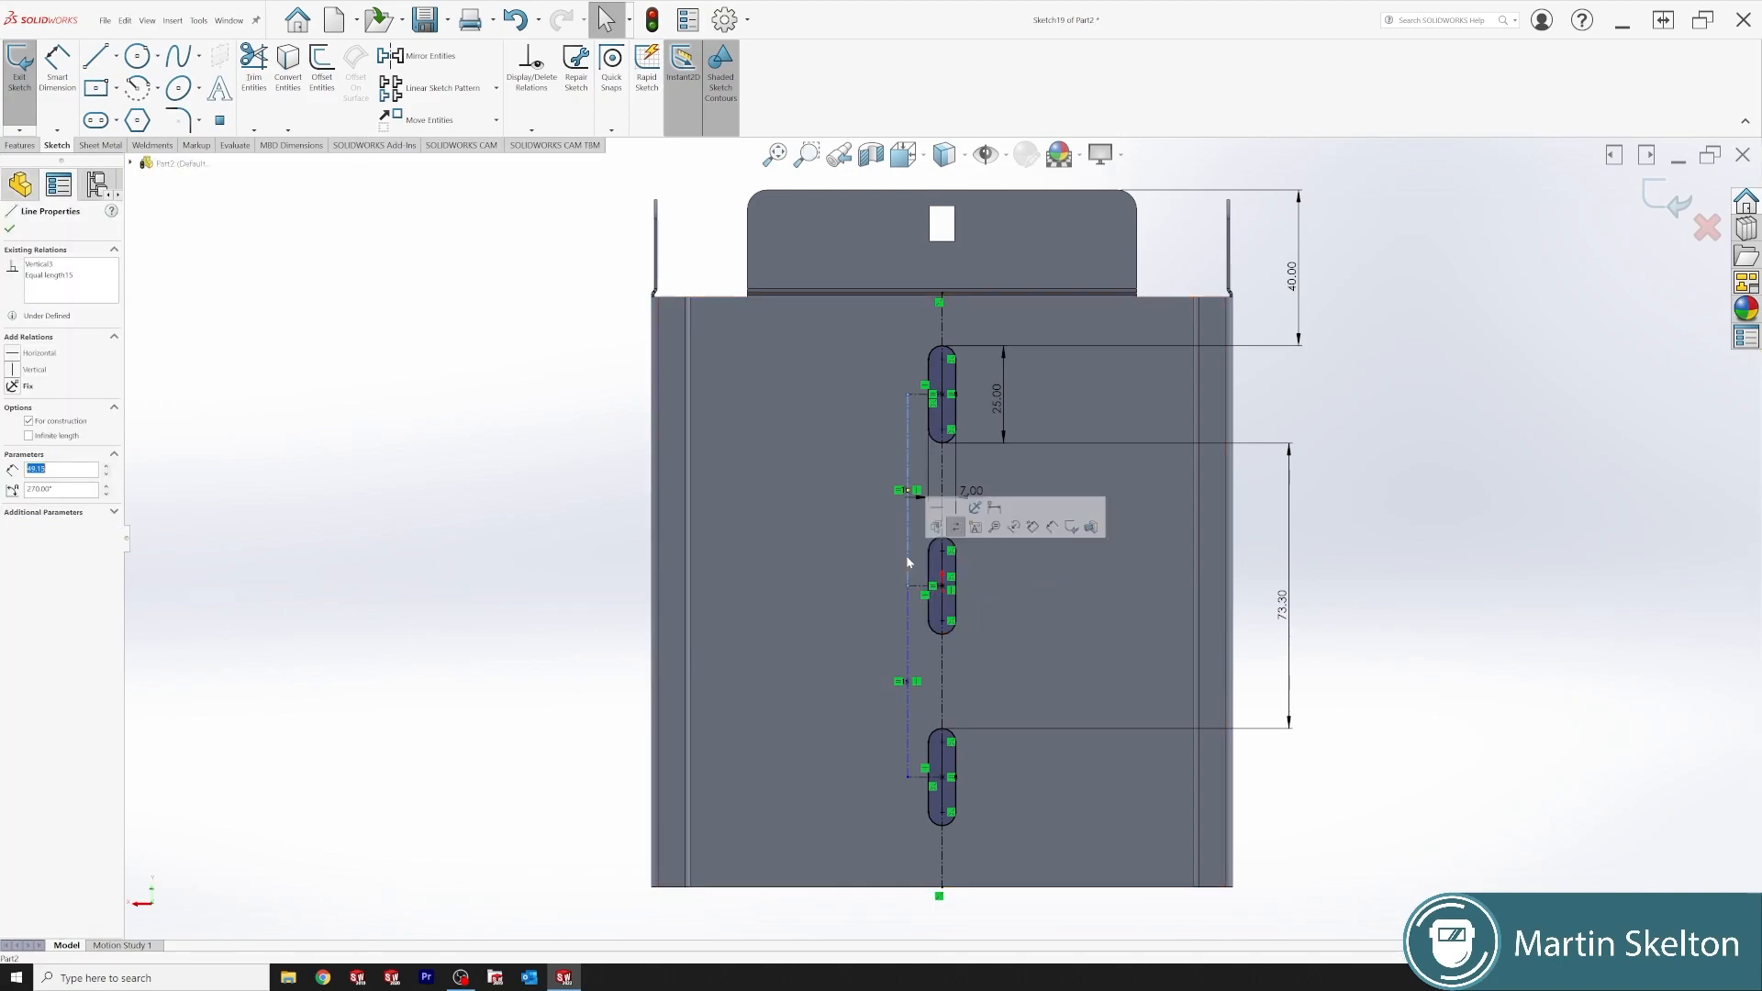
key(Delete)
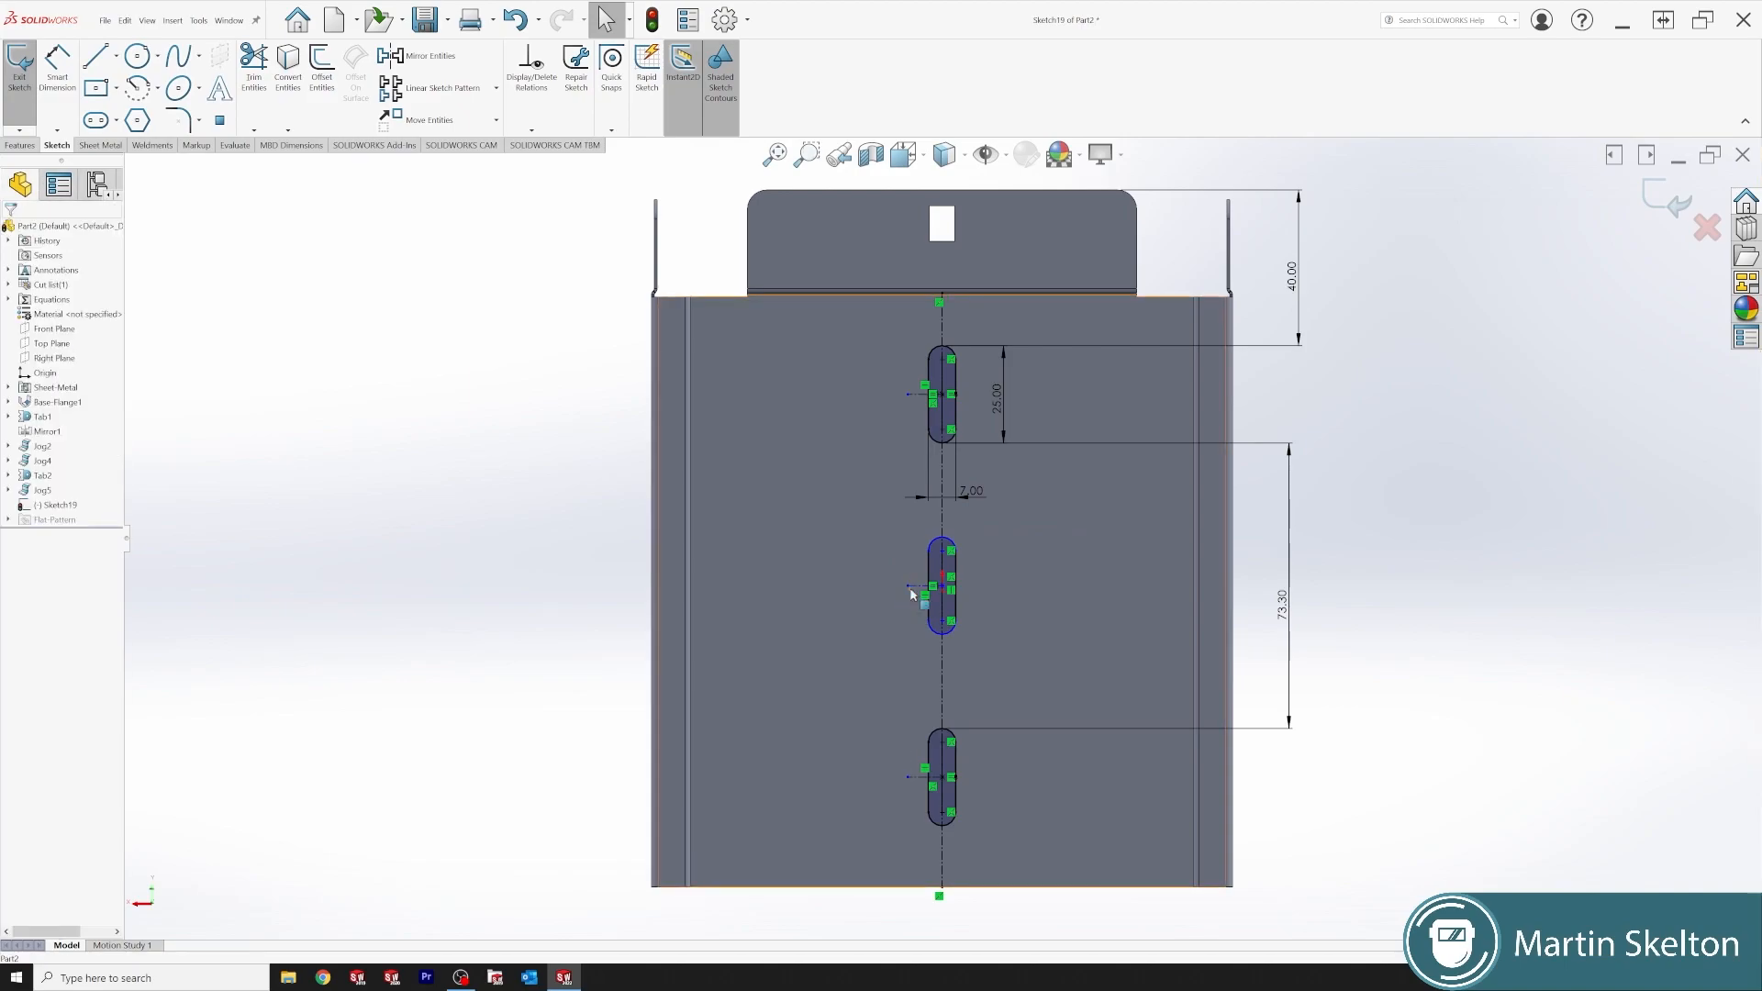
click(915, 777)
key(Delete)
click(915, 395)
key(Delete)
click(57, 83)
click(956, 469)
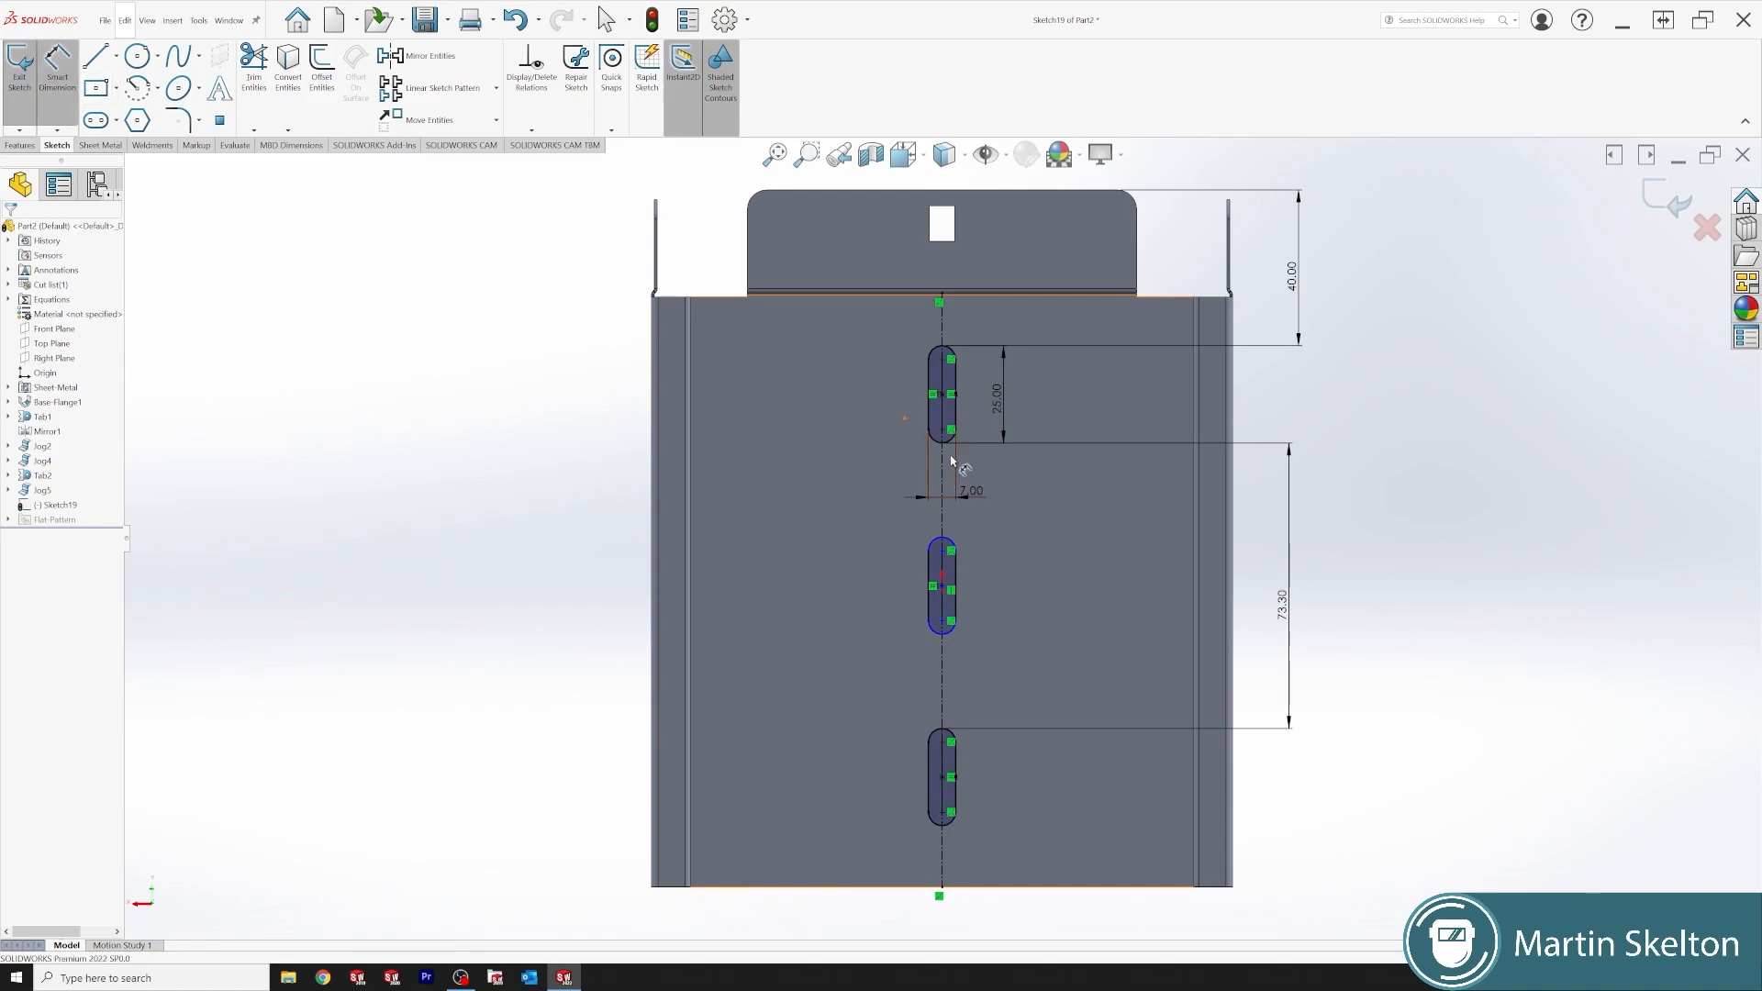
key(Escape)
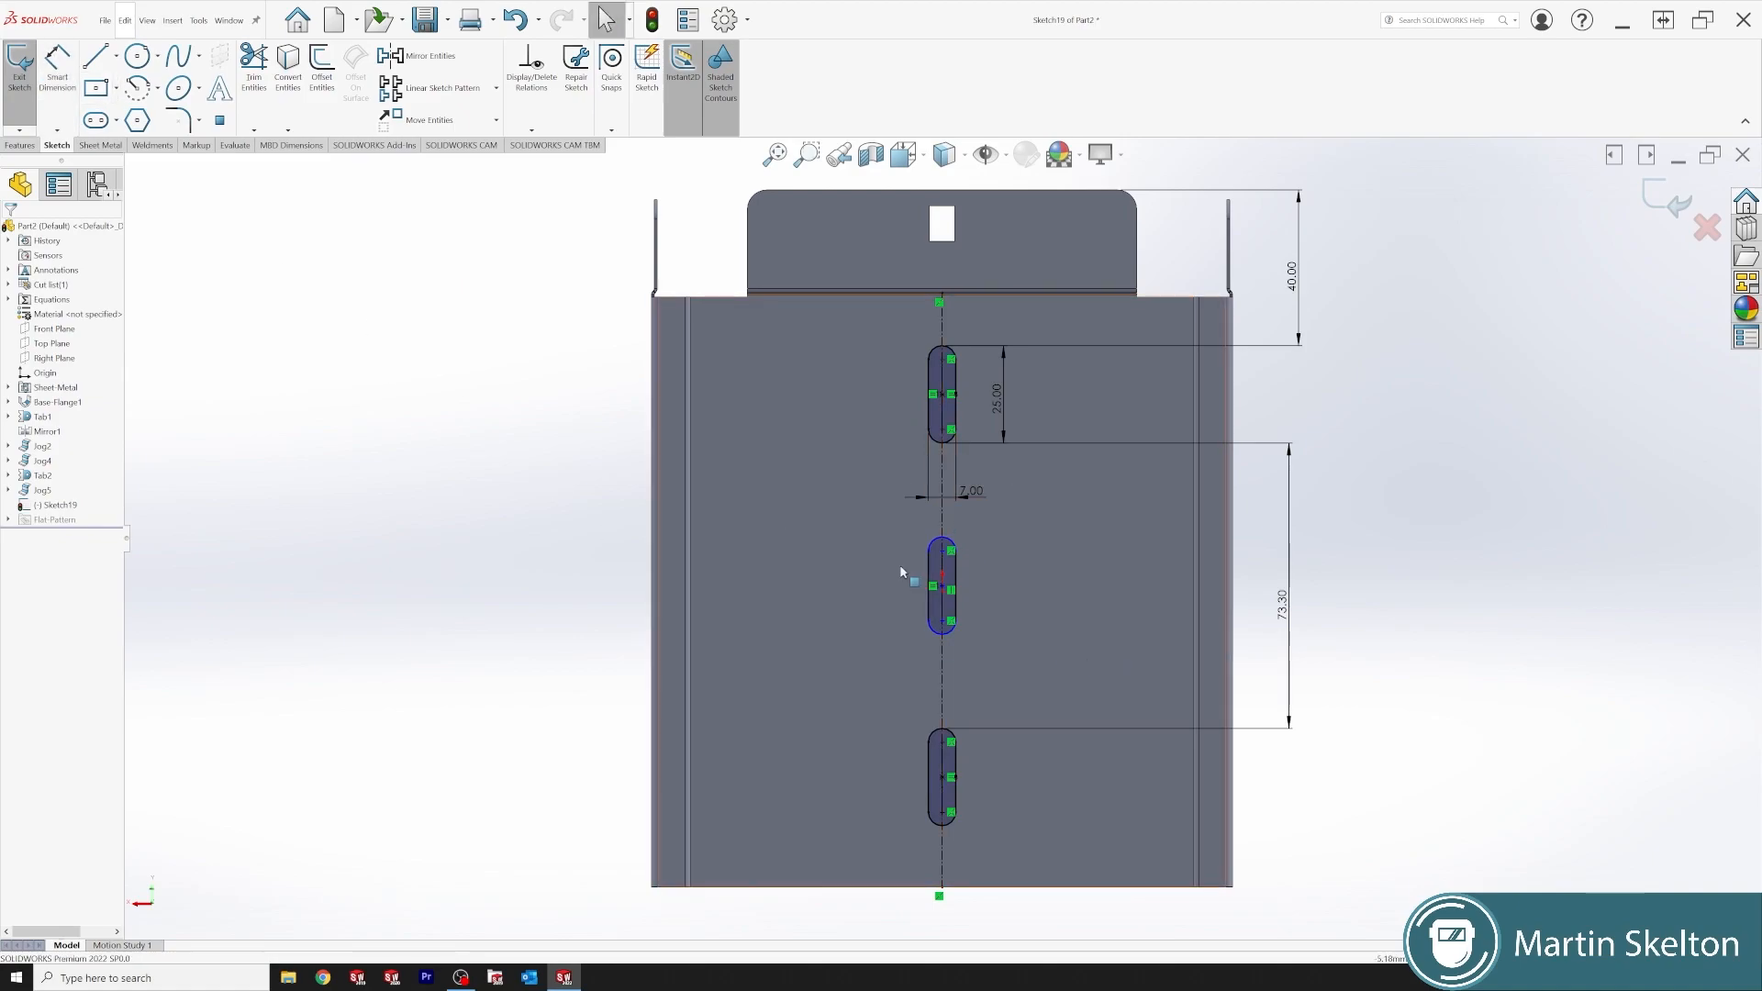
- Dimension the middle slot's centre 36.65 mm below the upper slot's bottom end
click(57, 73)
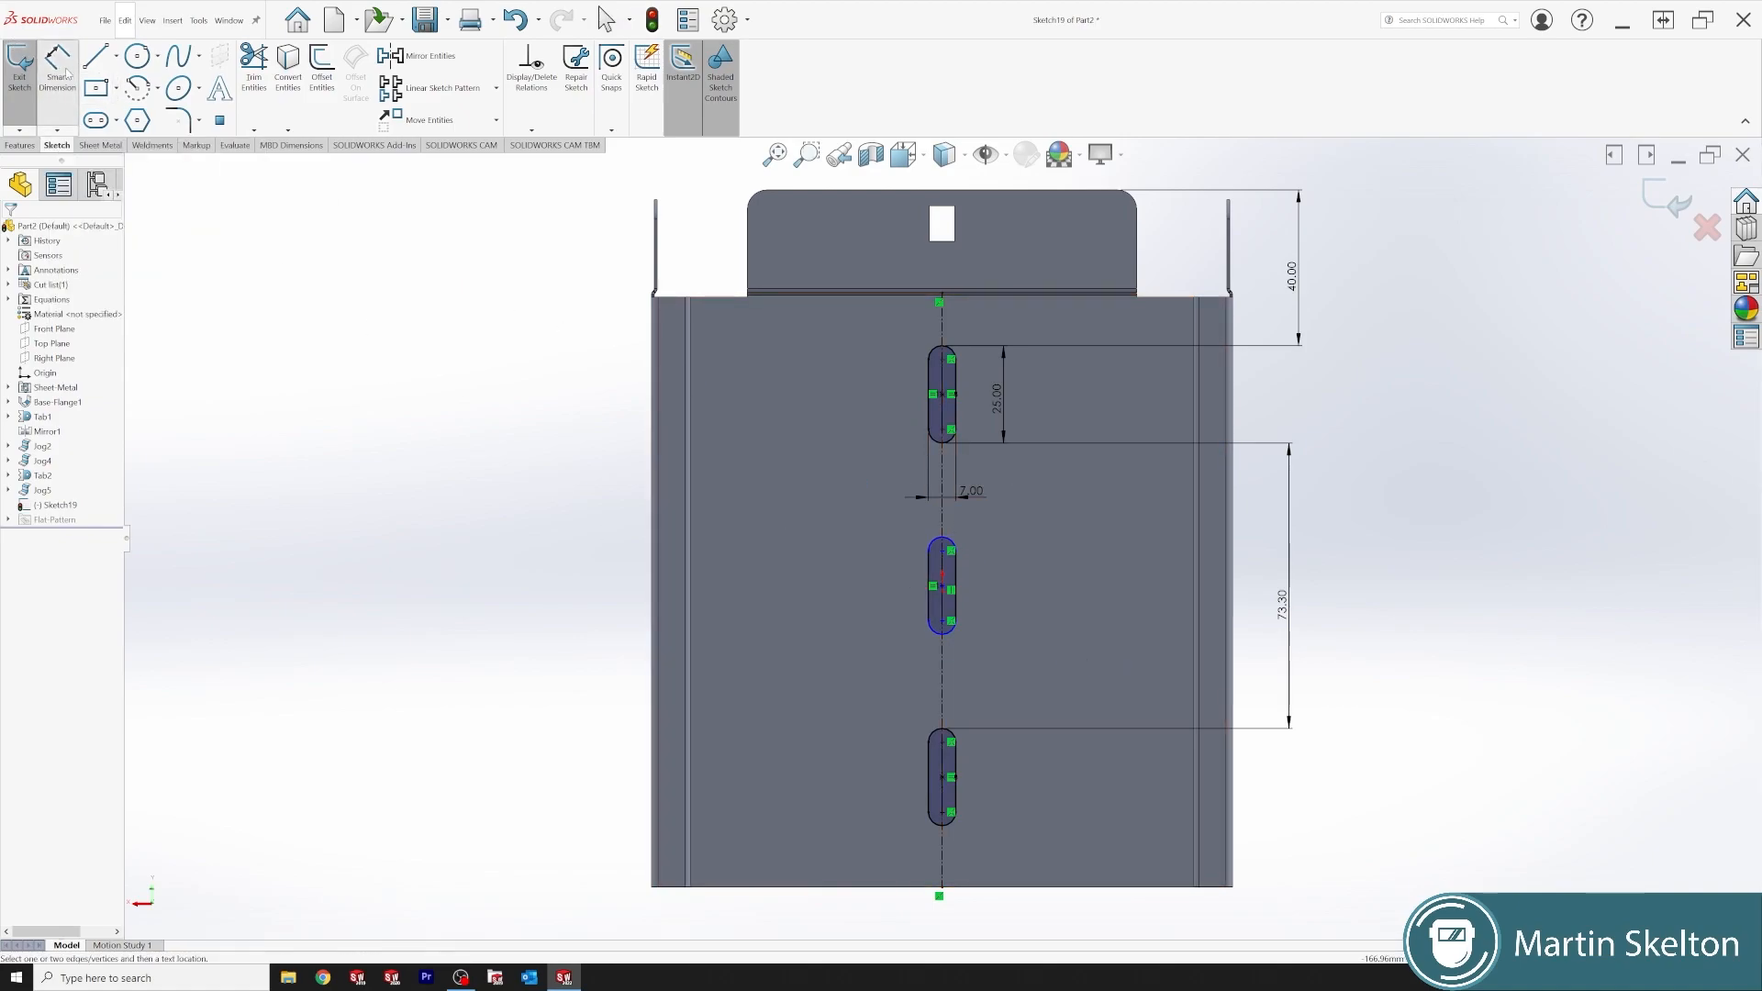
click(946, 445)
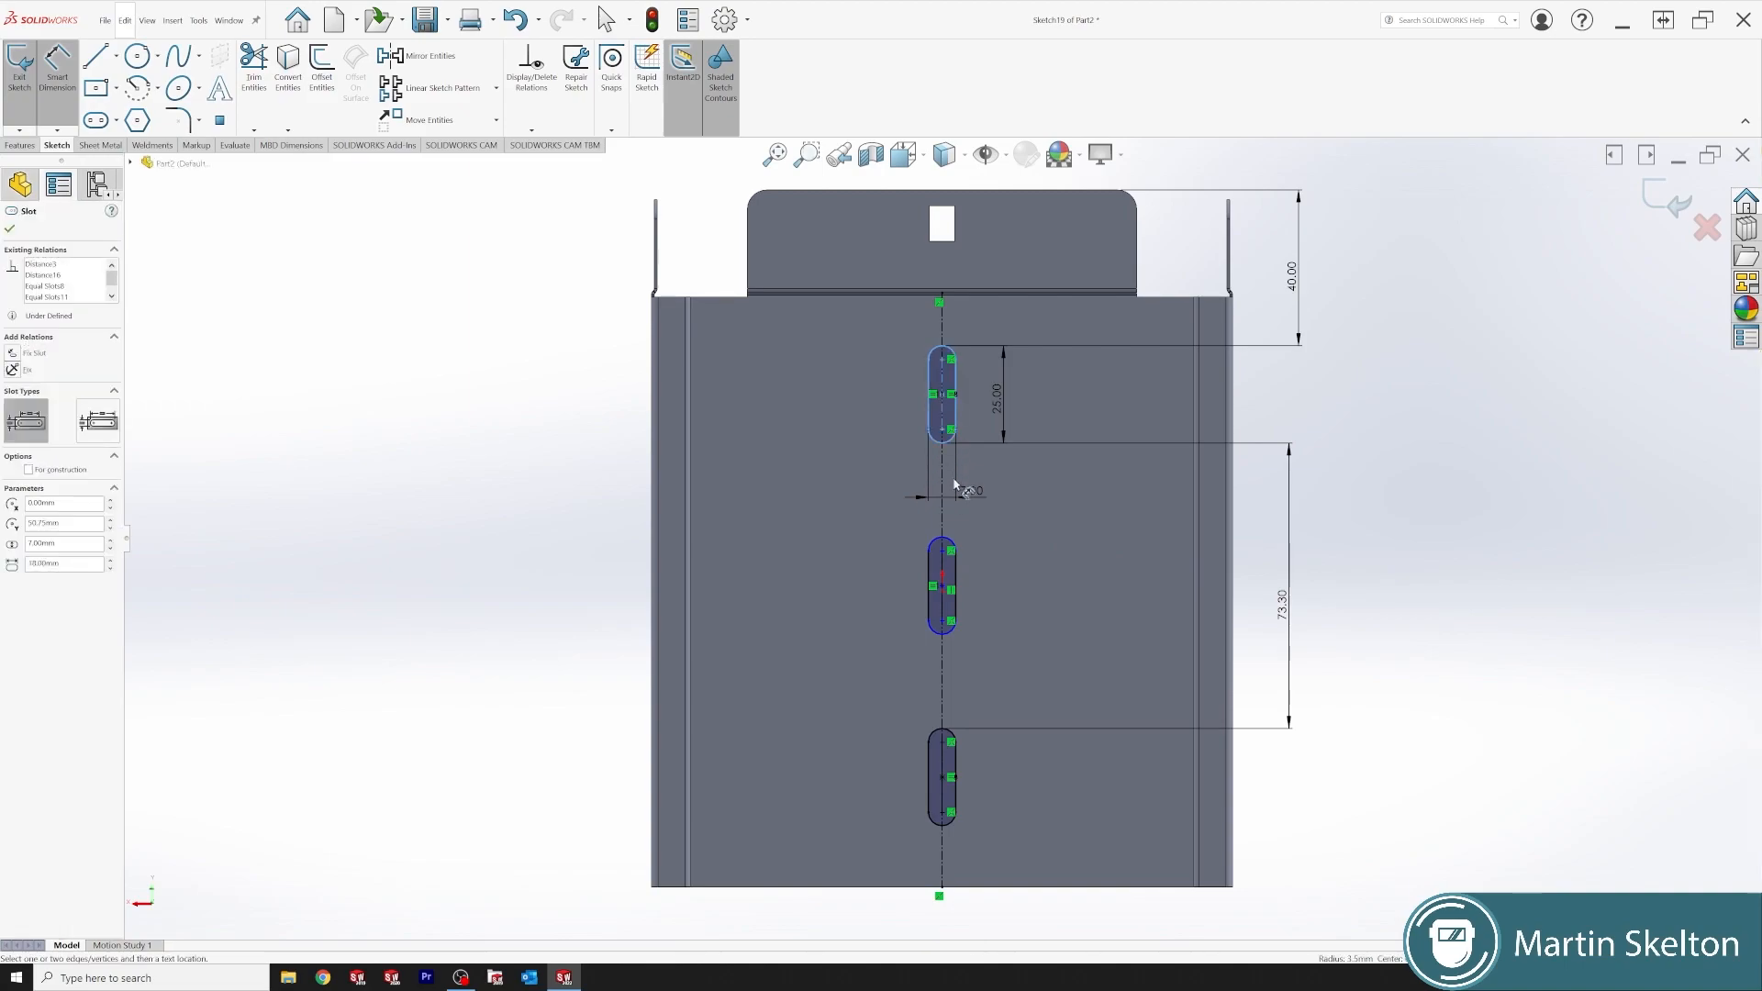
click(942, 589)
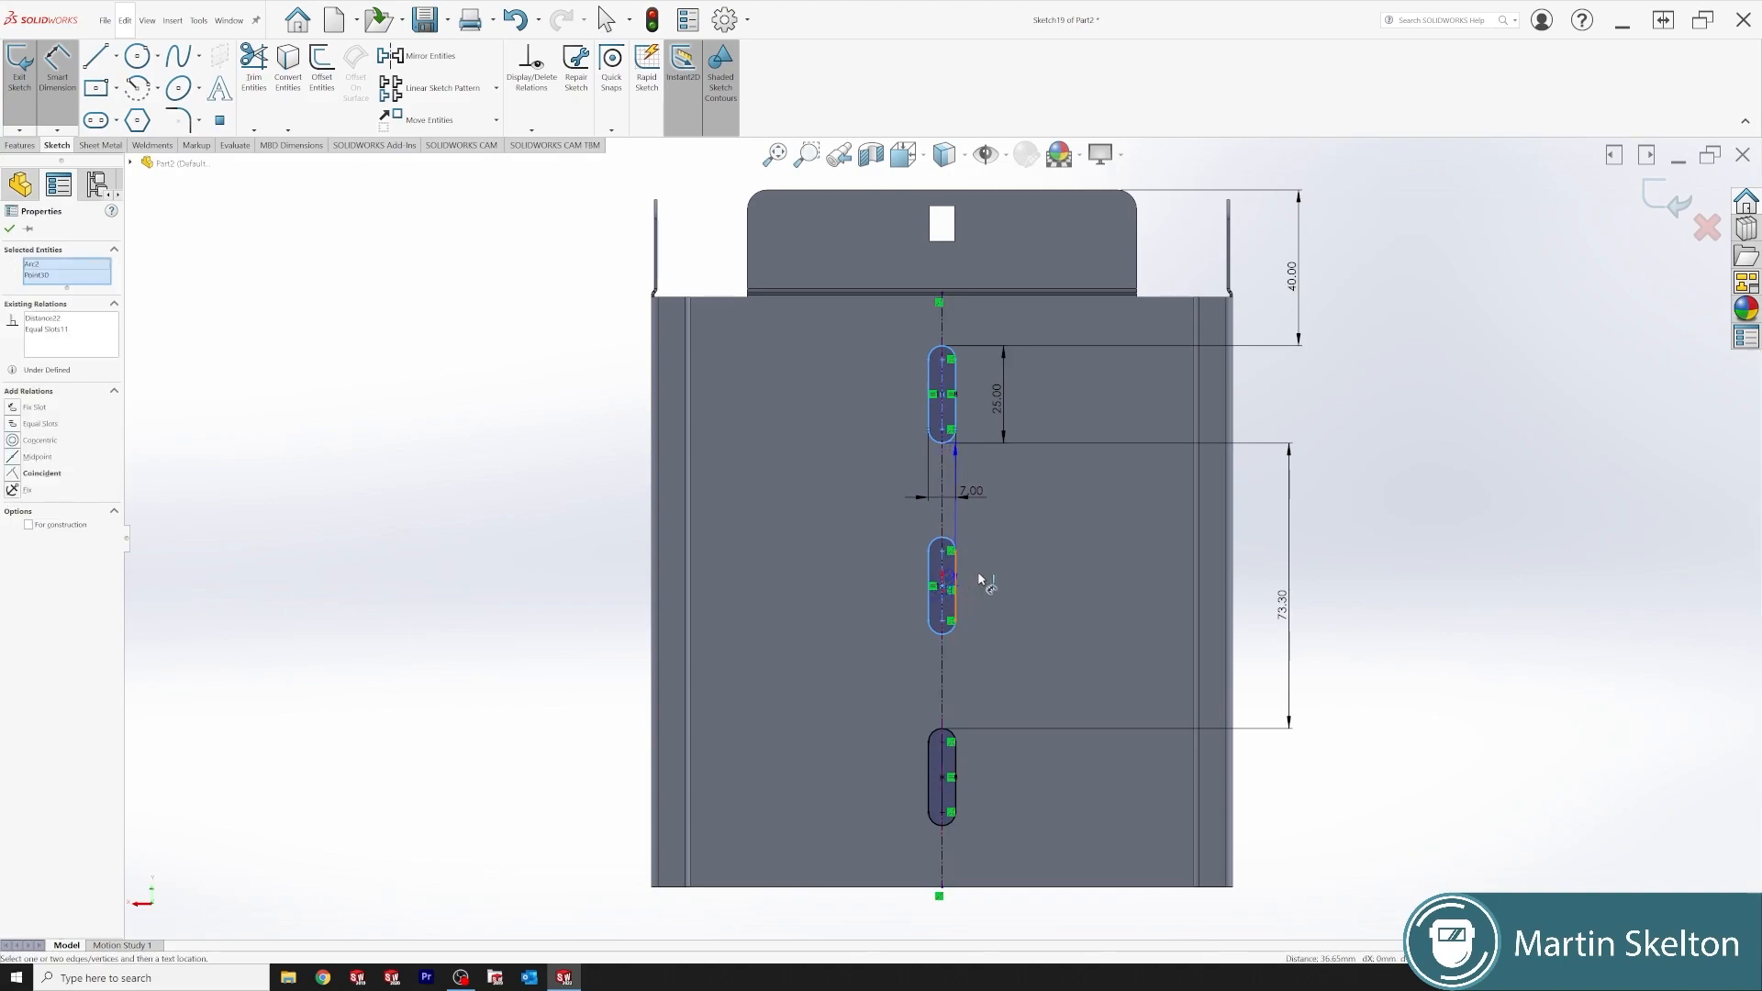
click(1261, 516)
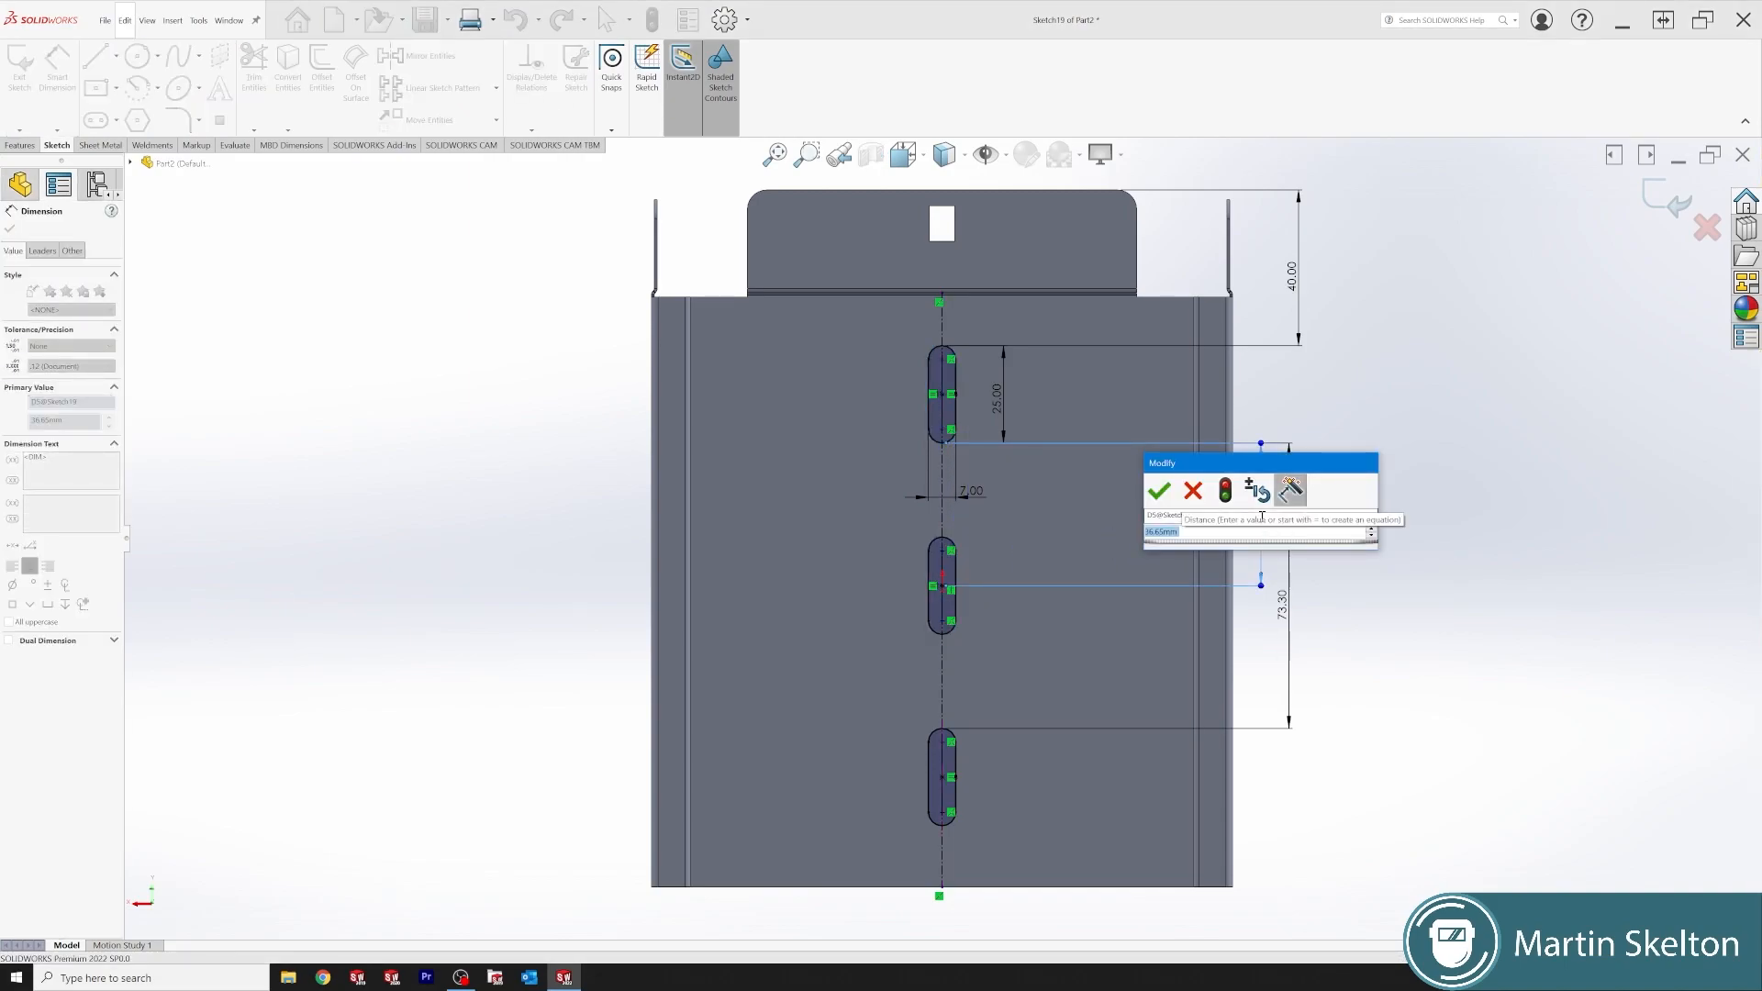
text(7)
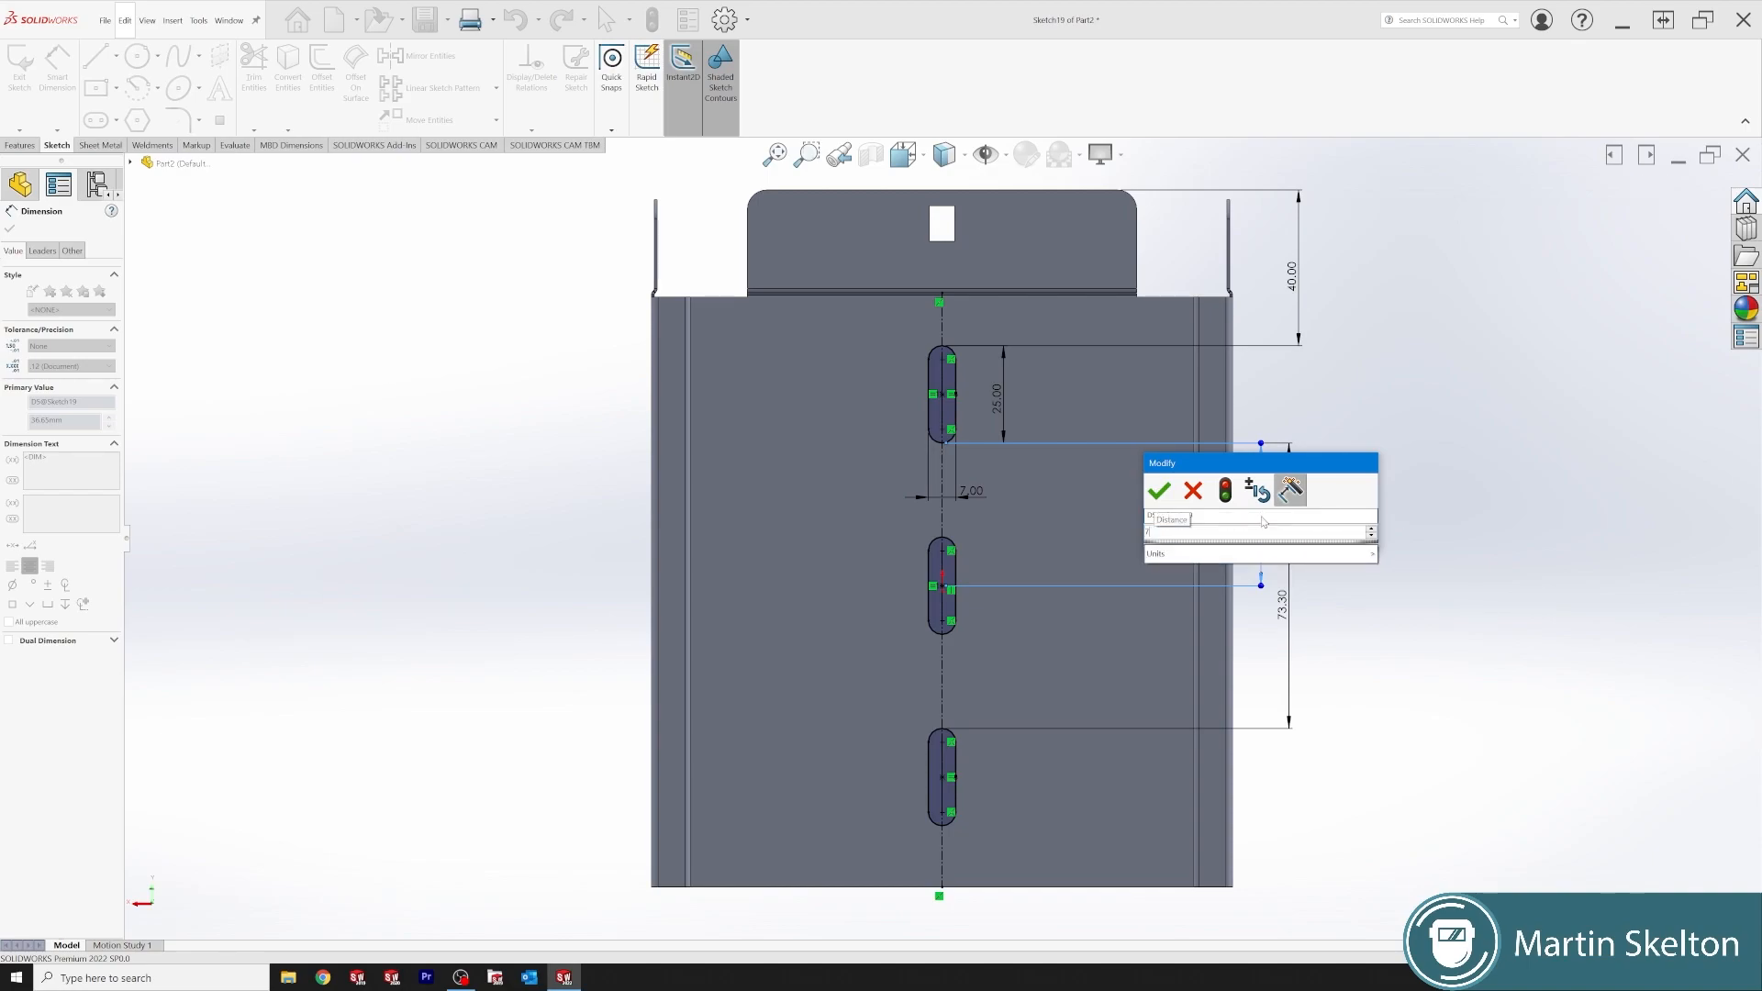
text(3.30)
key(Escape)
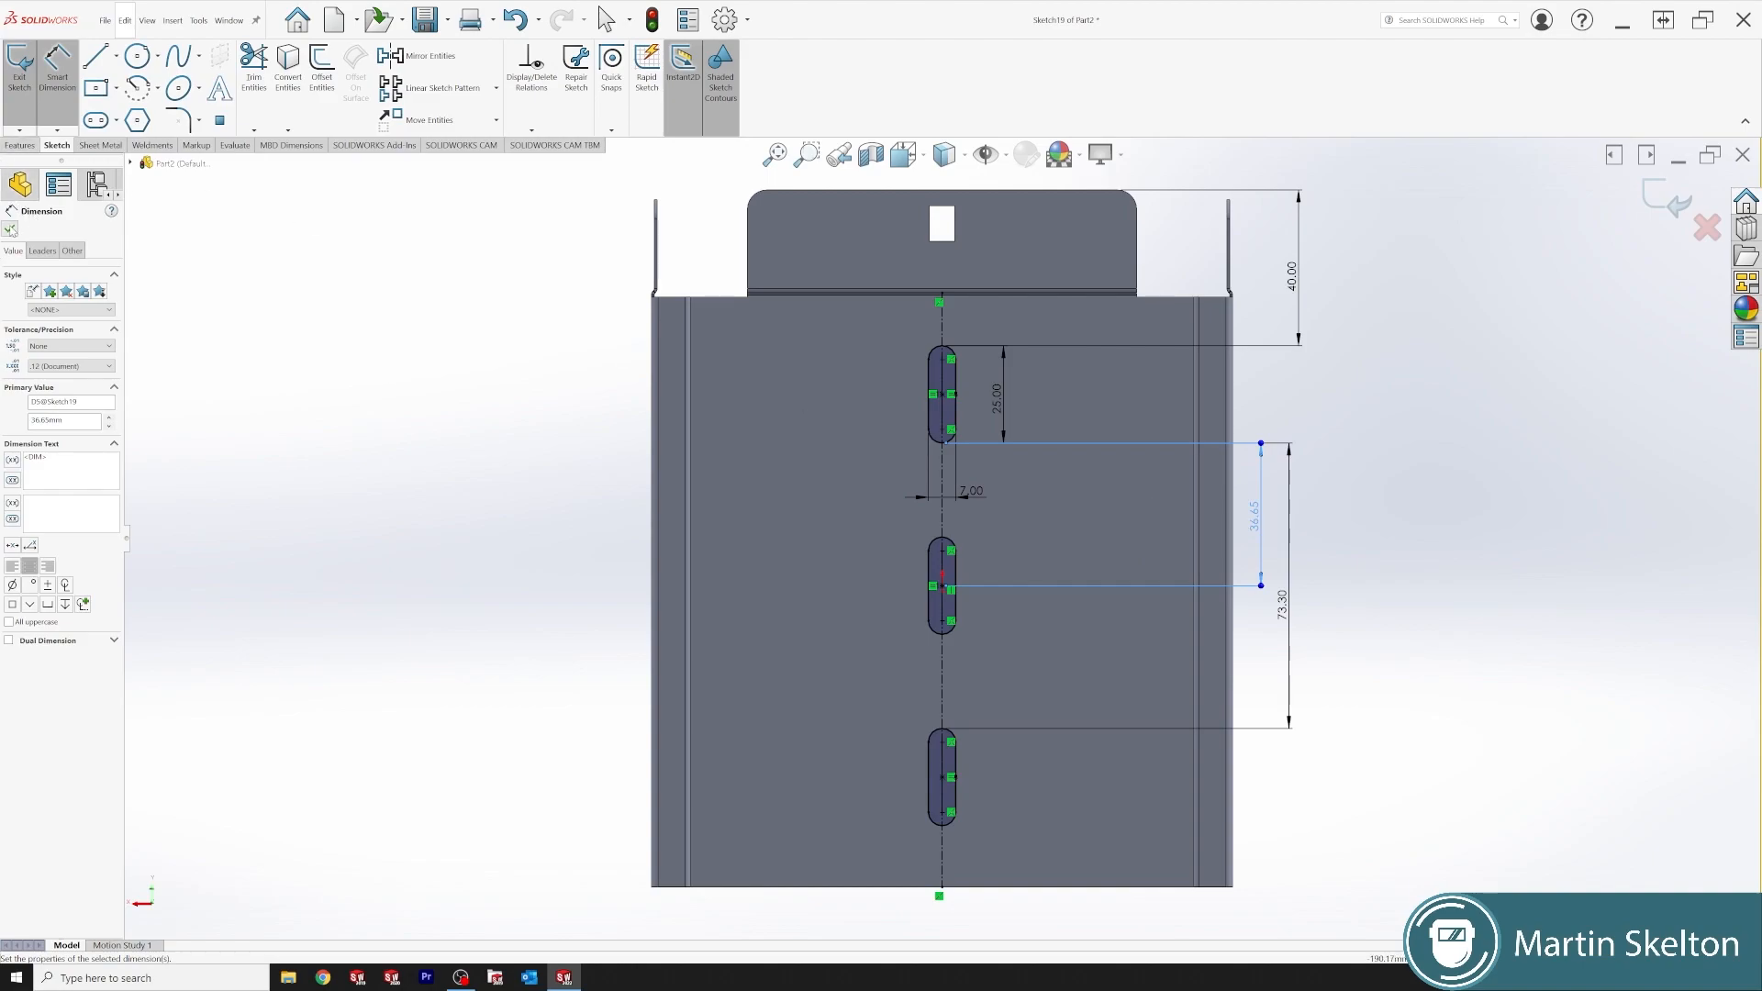
click(11, 229)
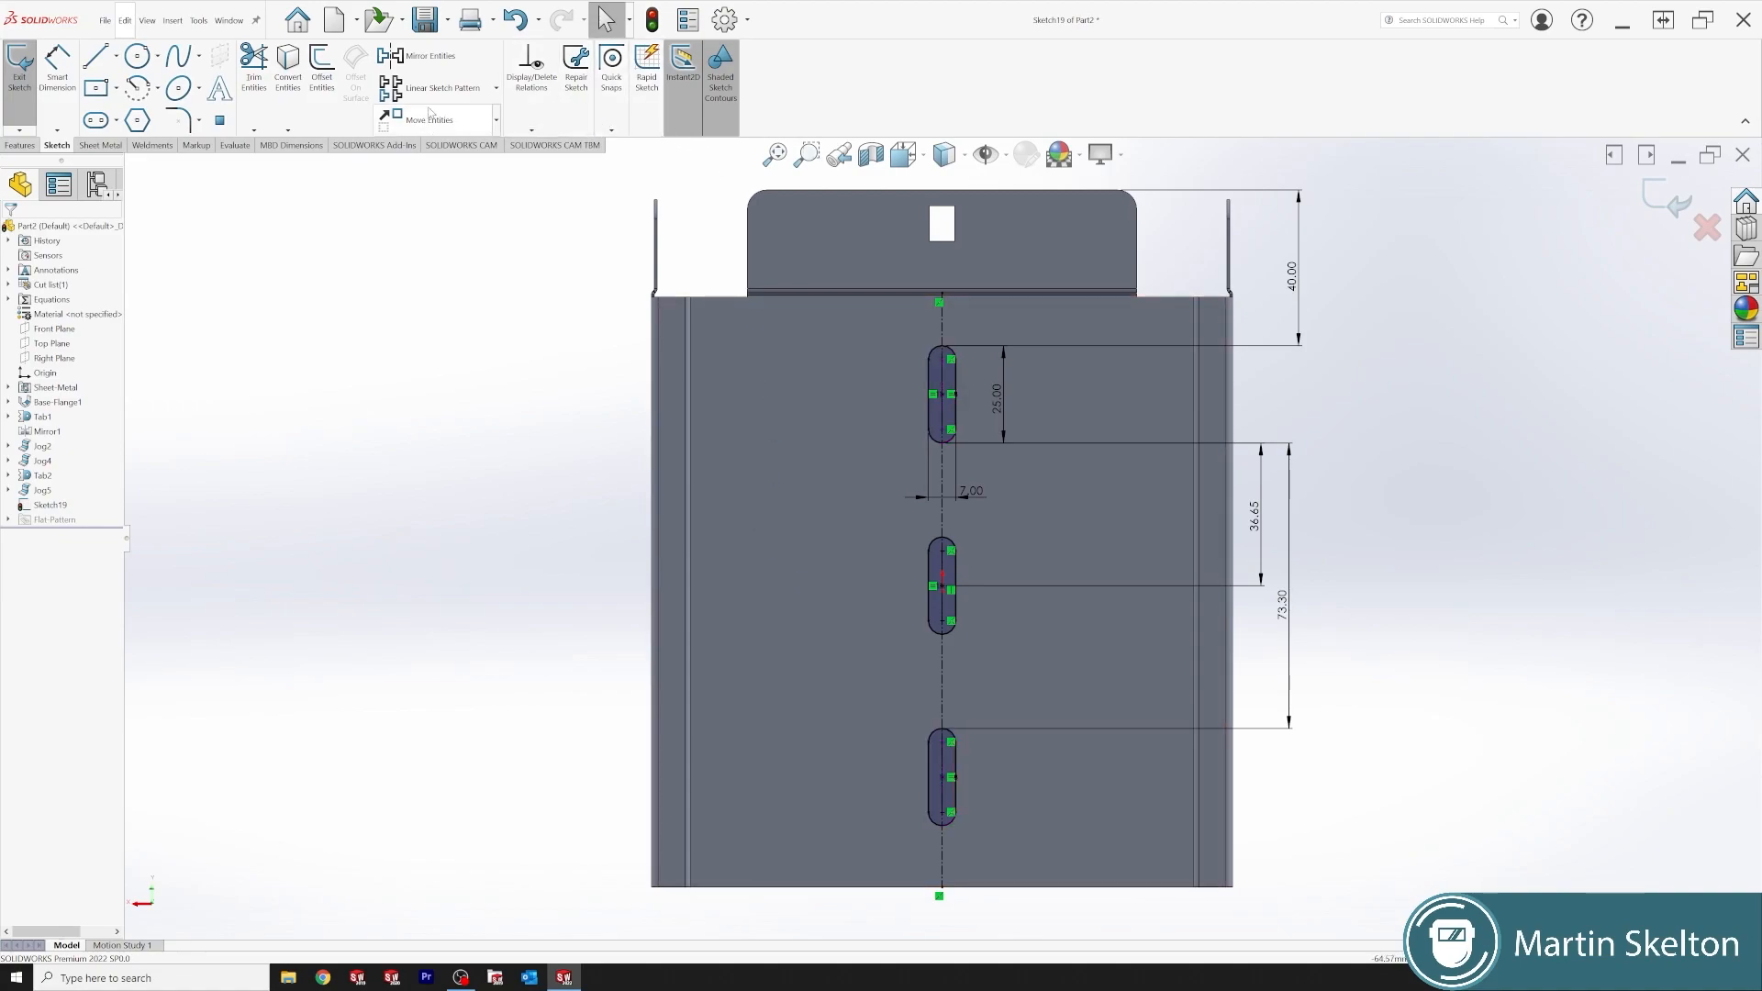
- Create a linear sketch pattern of the three centreline slots along the X-axis with 12.5 mm spacing and 6 instances
click(495, 88)
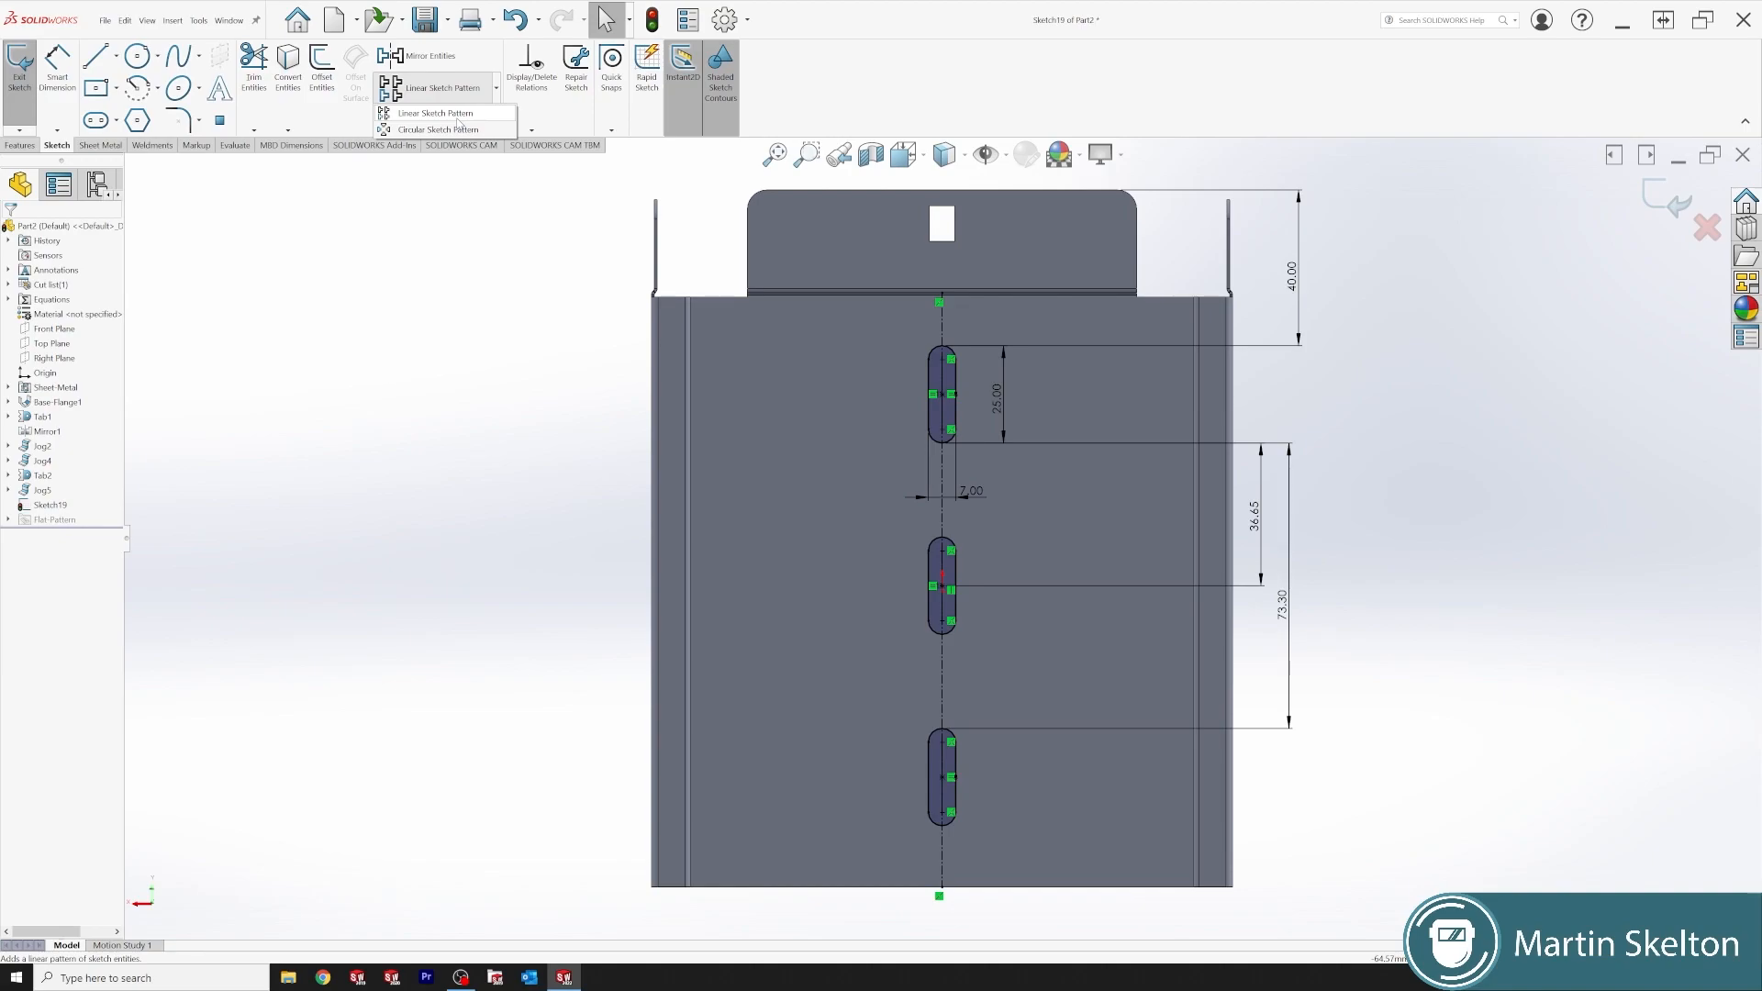
click(457, 116)
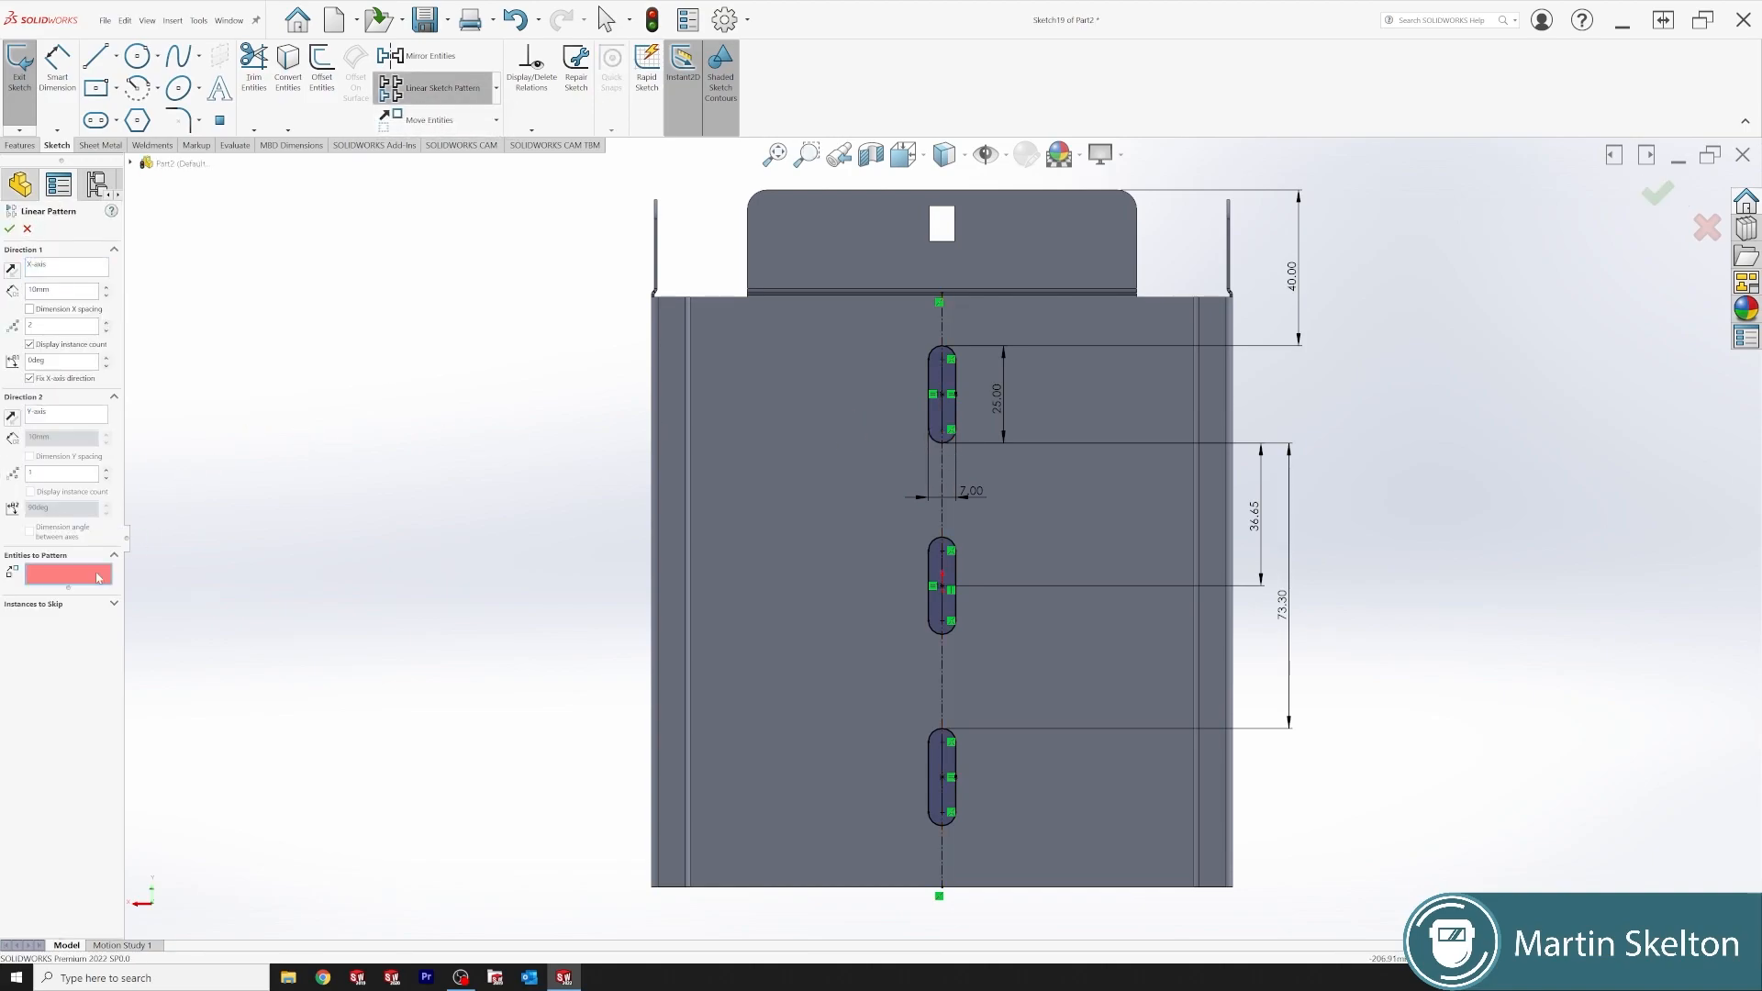
click(956, 393)
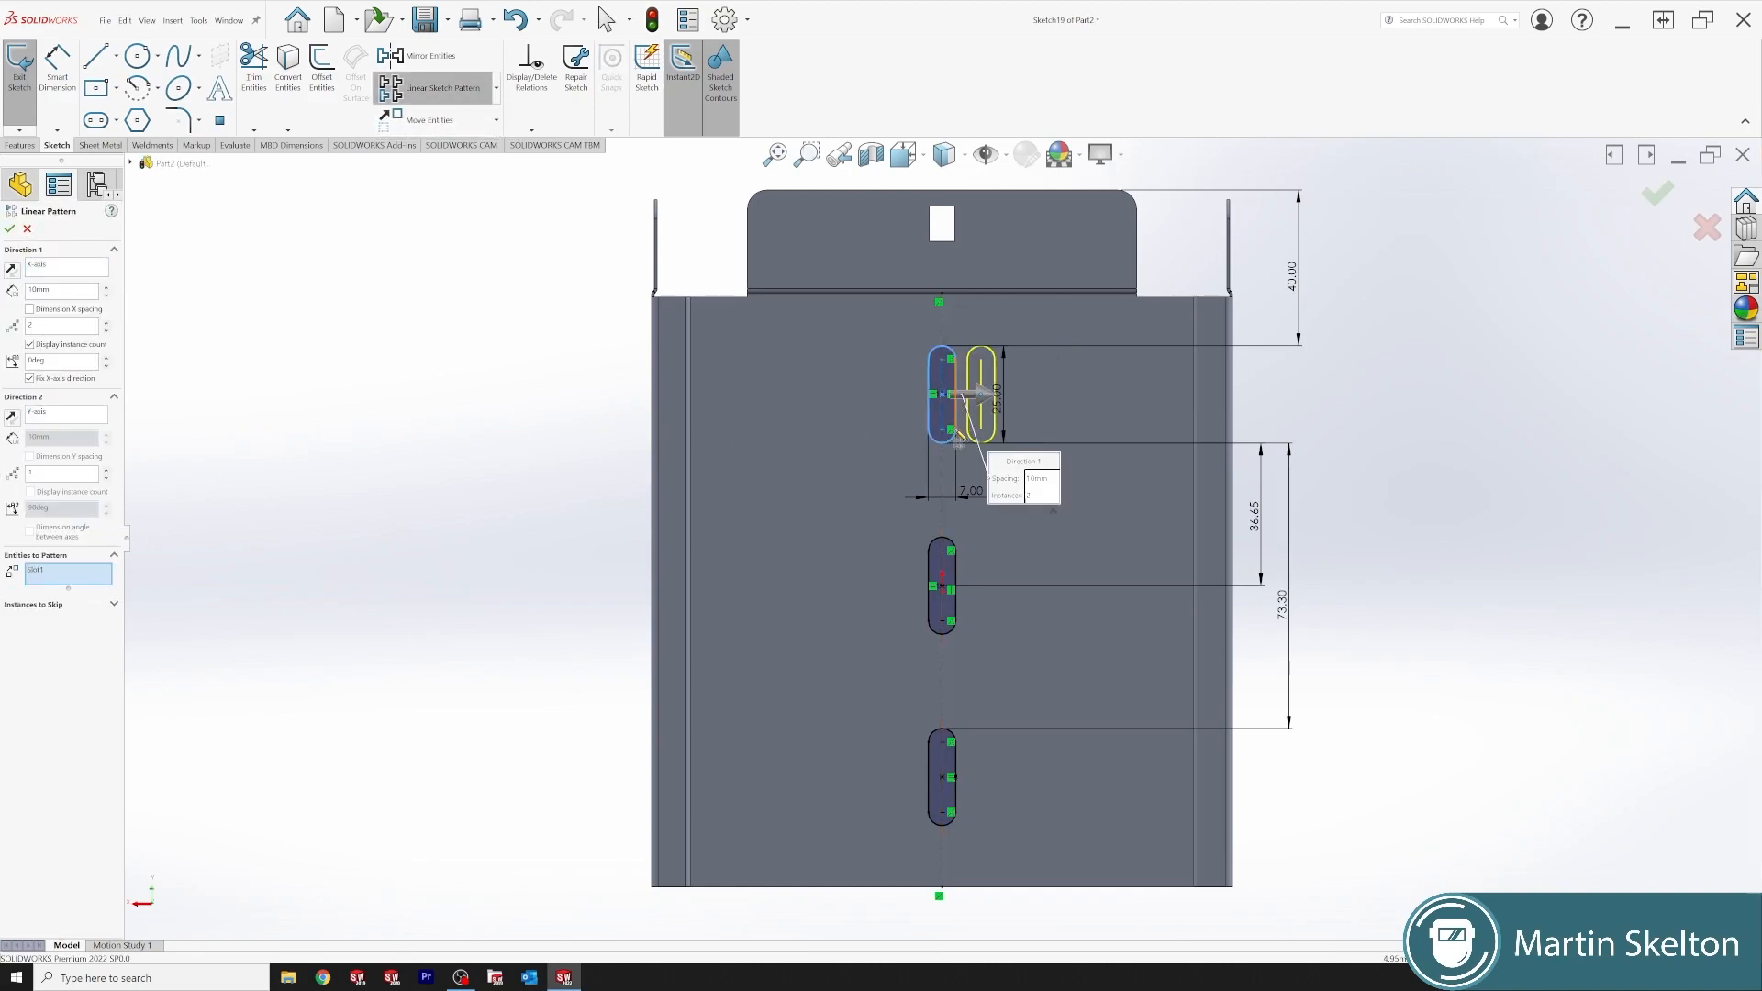
click(955, 588)
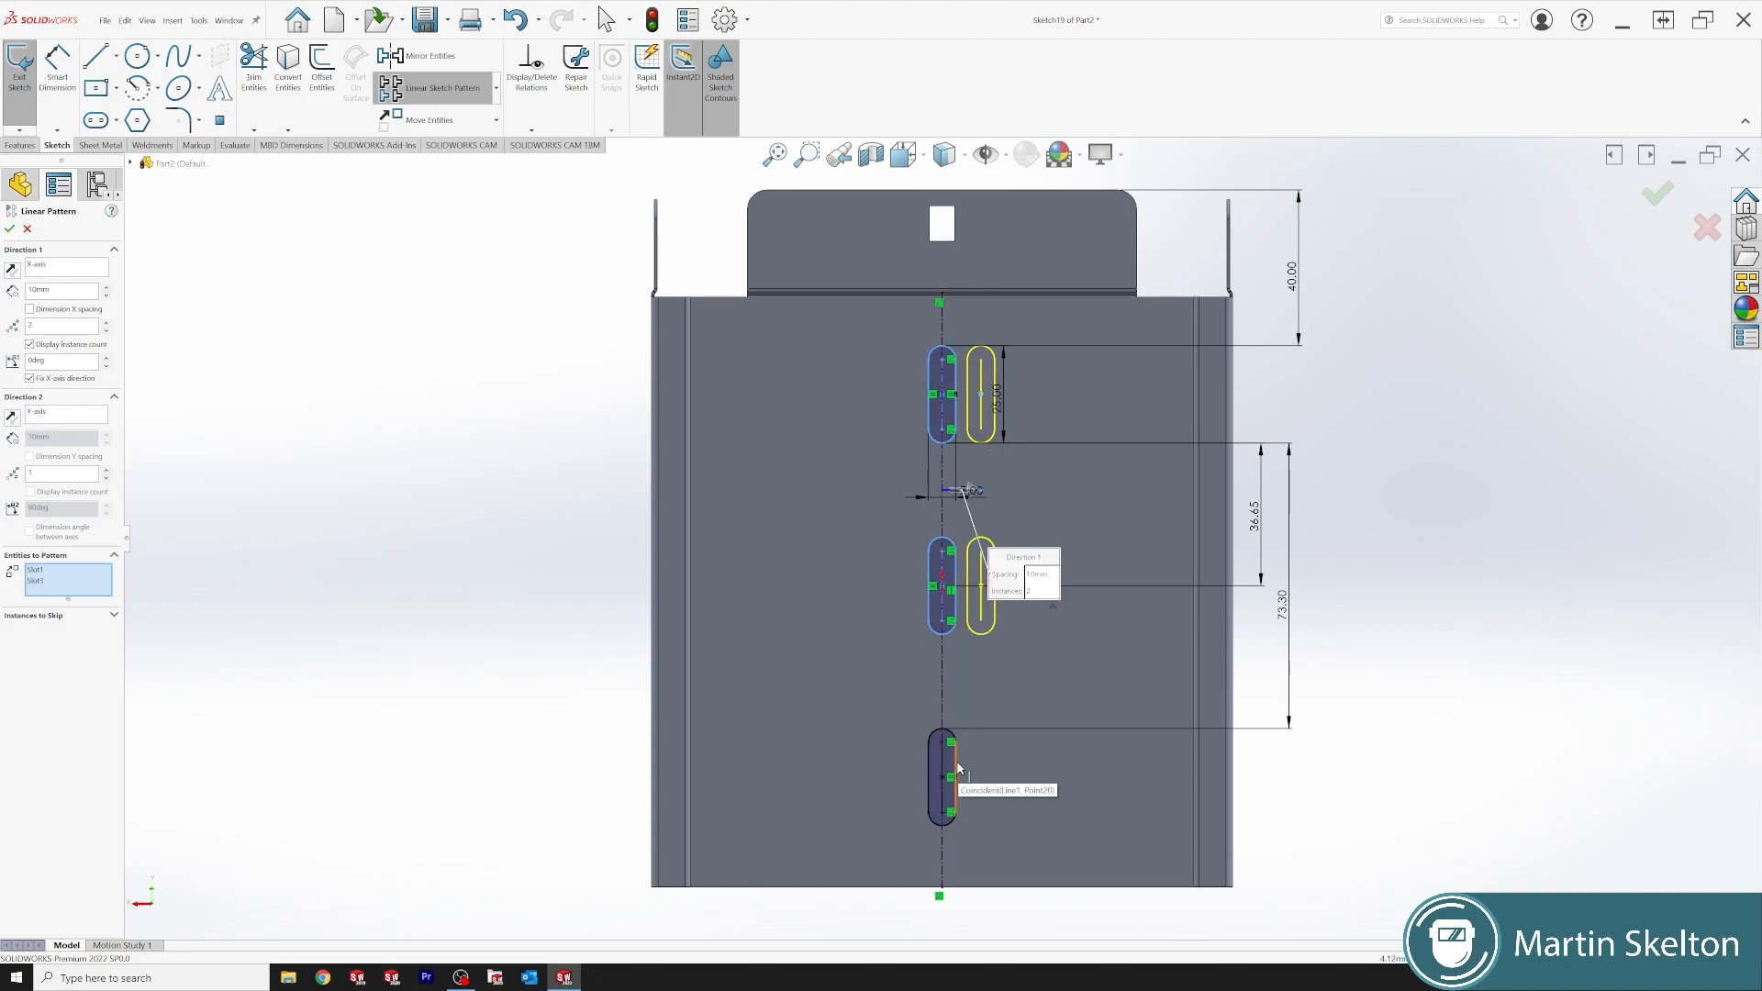
click(954, 769)
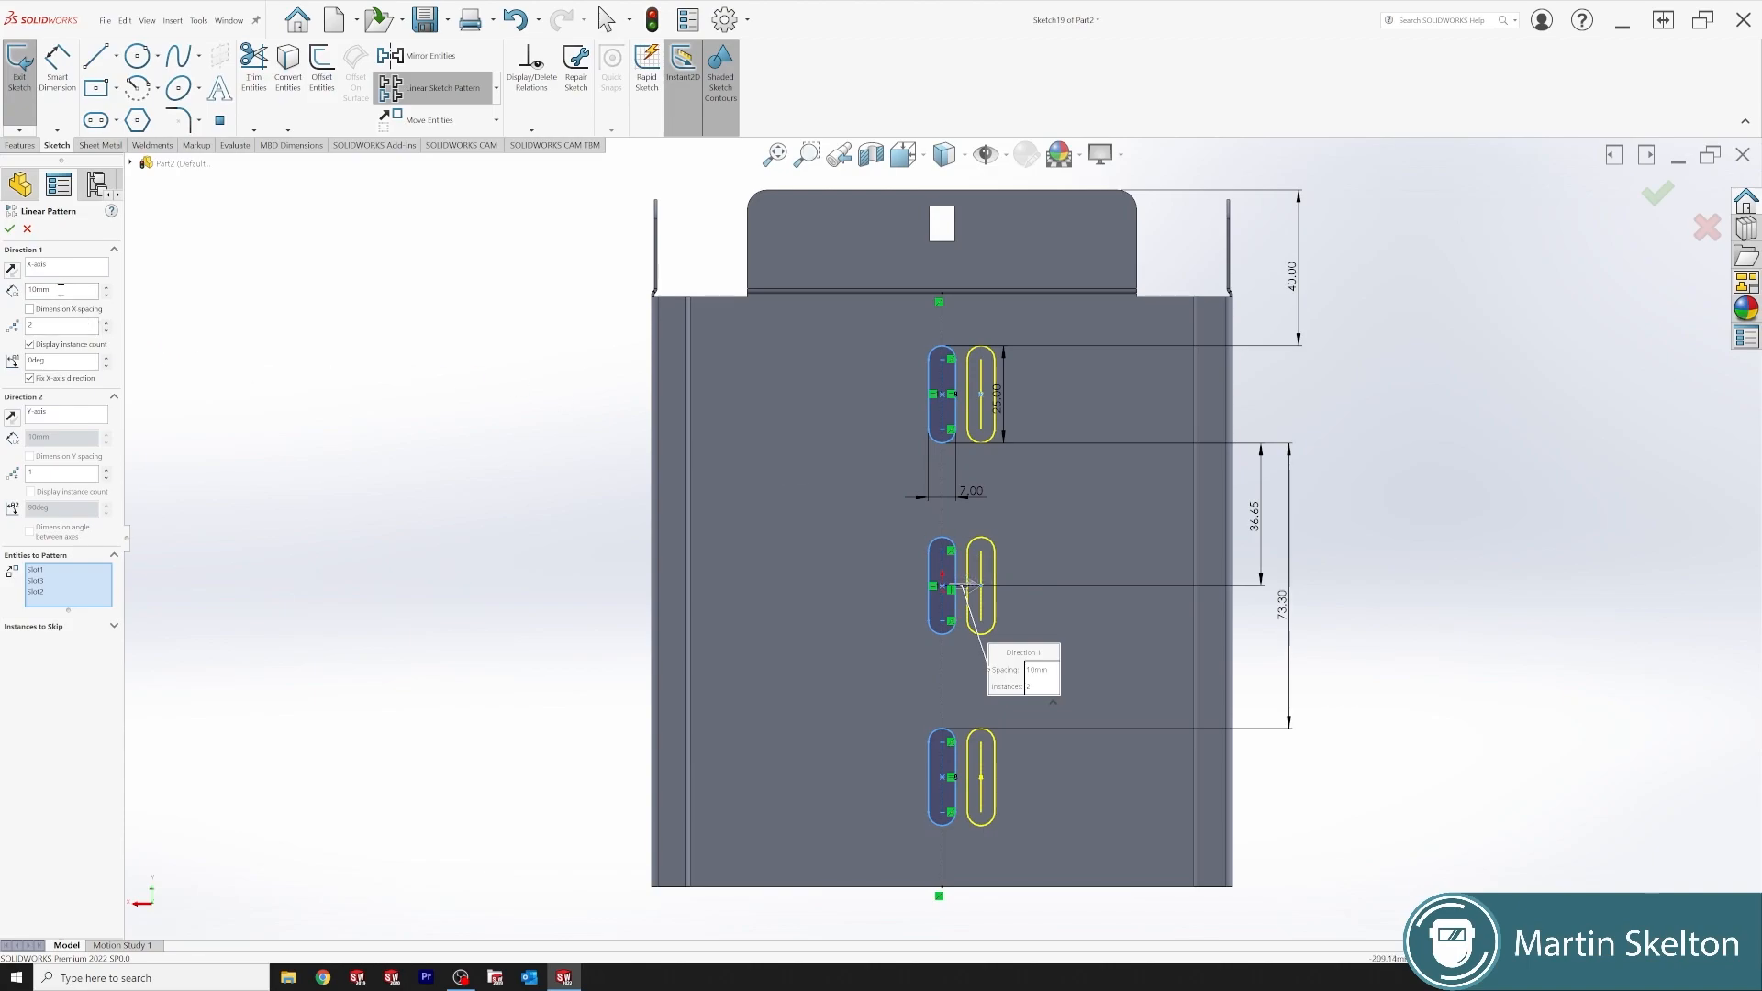
key(Return)
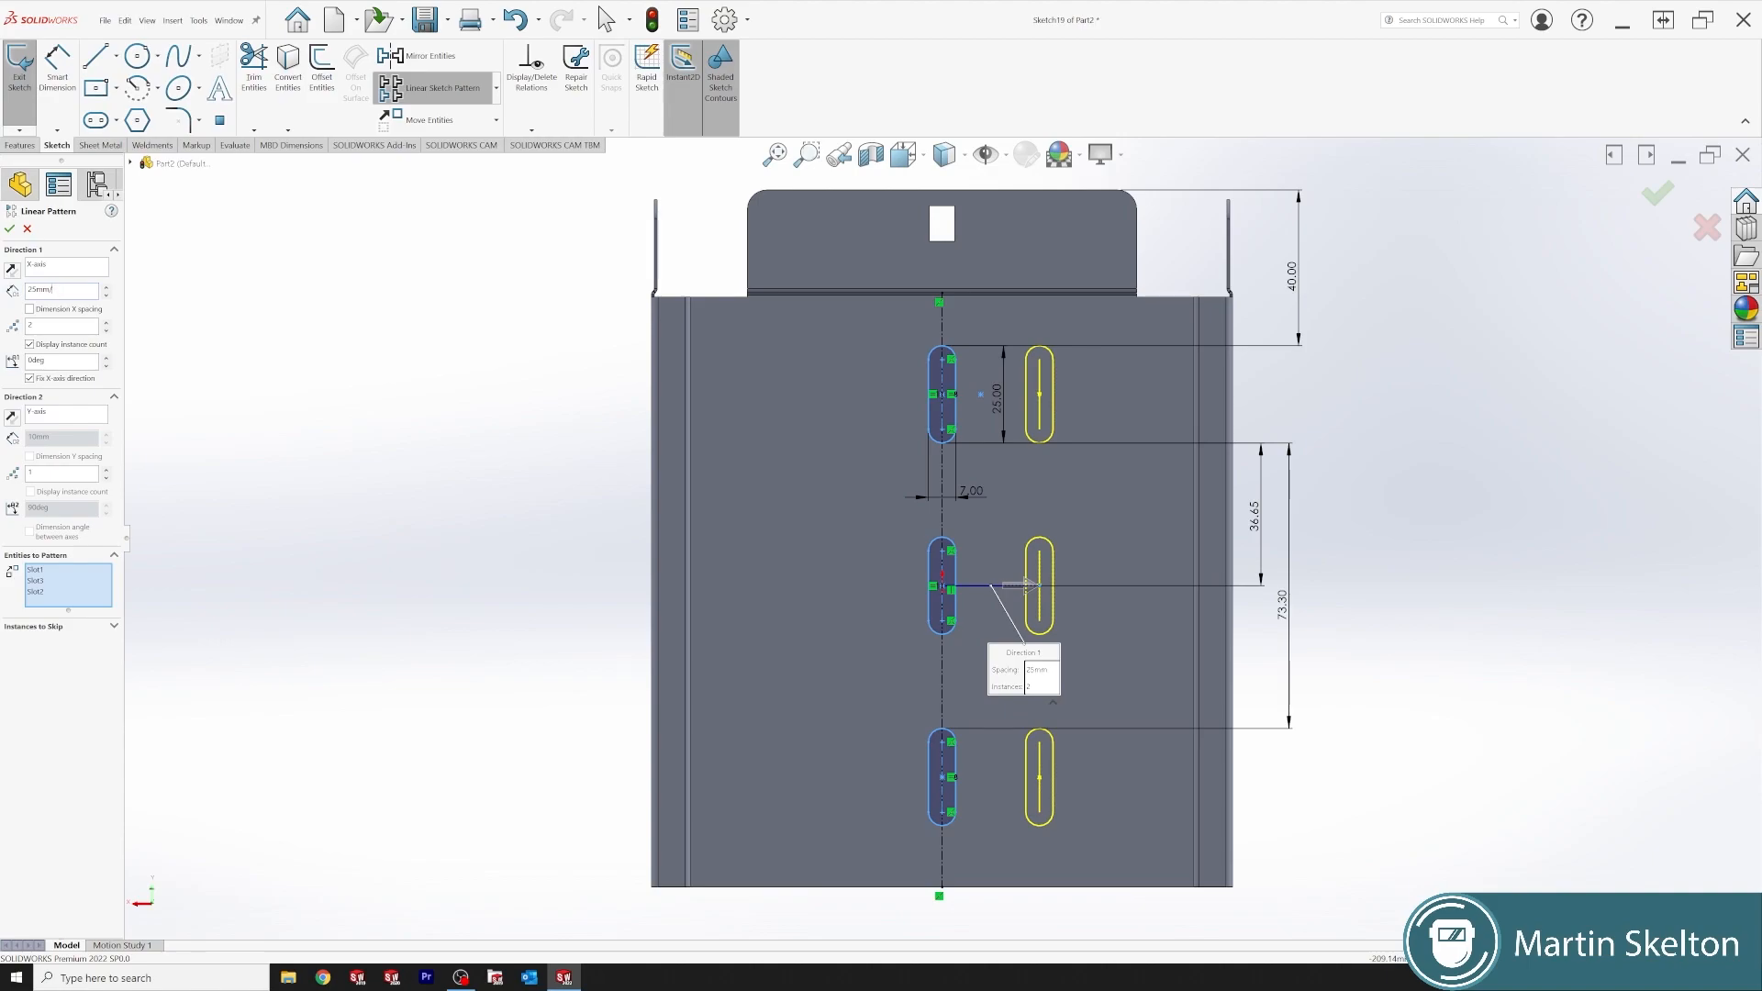
key(Return)
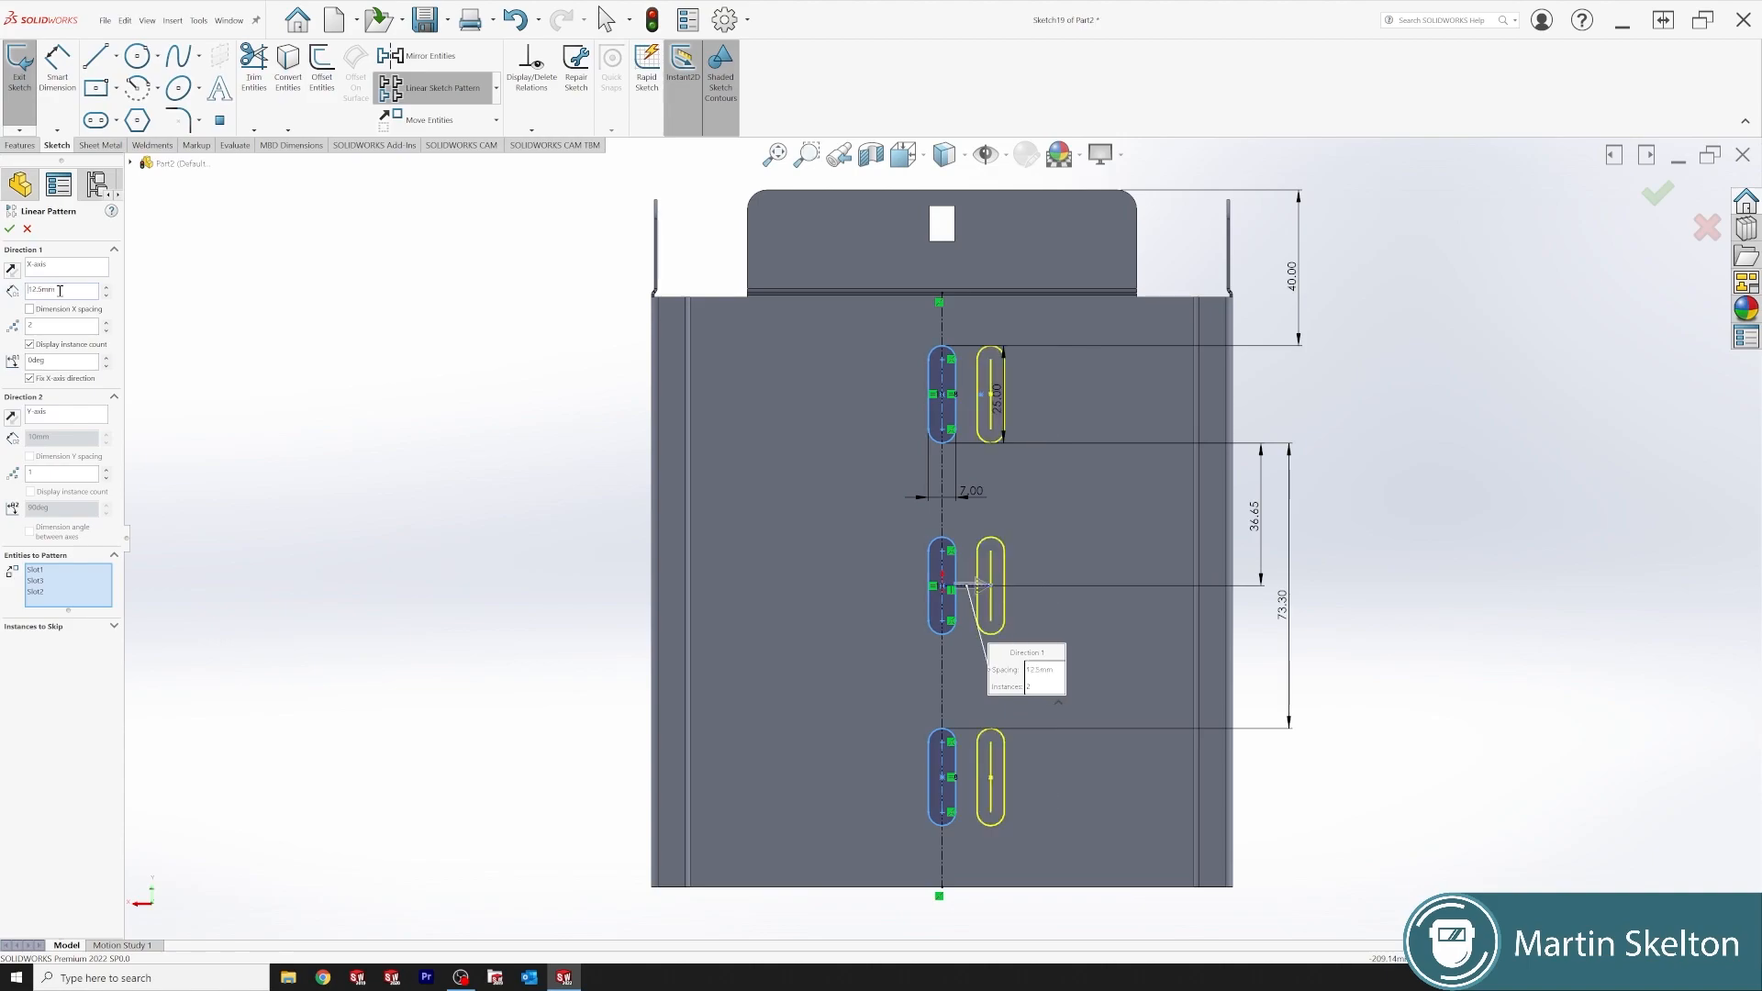
click(107, 322)
click(107, 322)
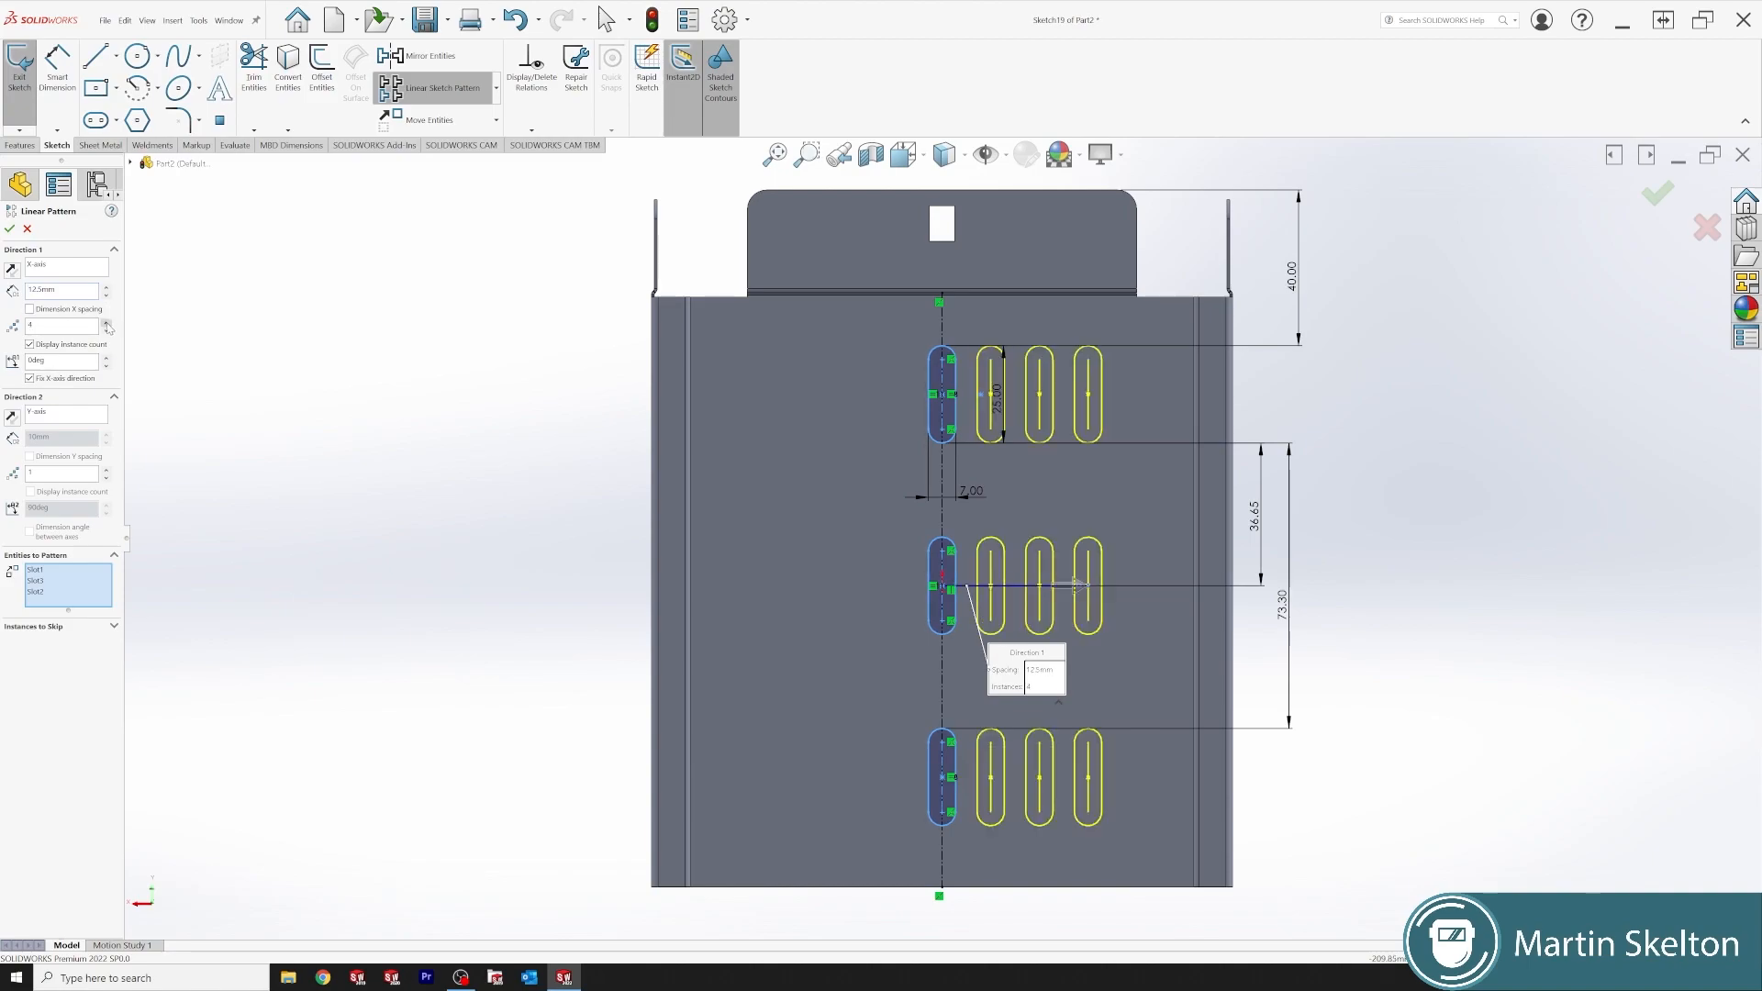
click(107, 322)
click(107, 323)
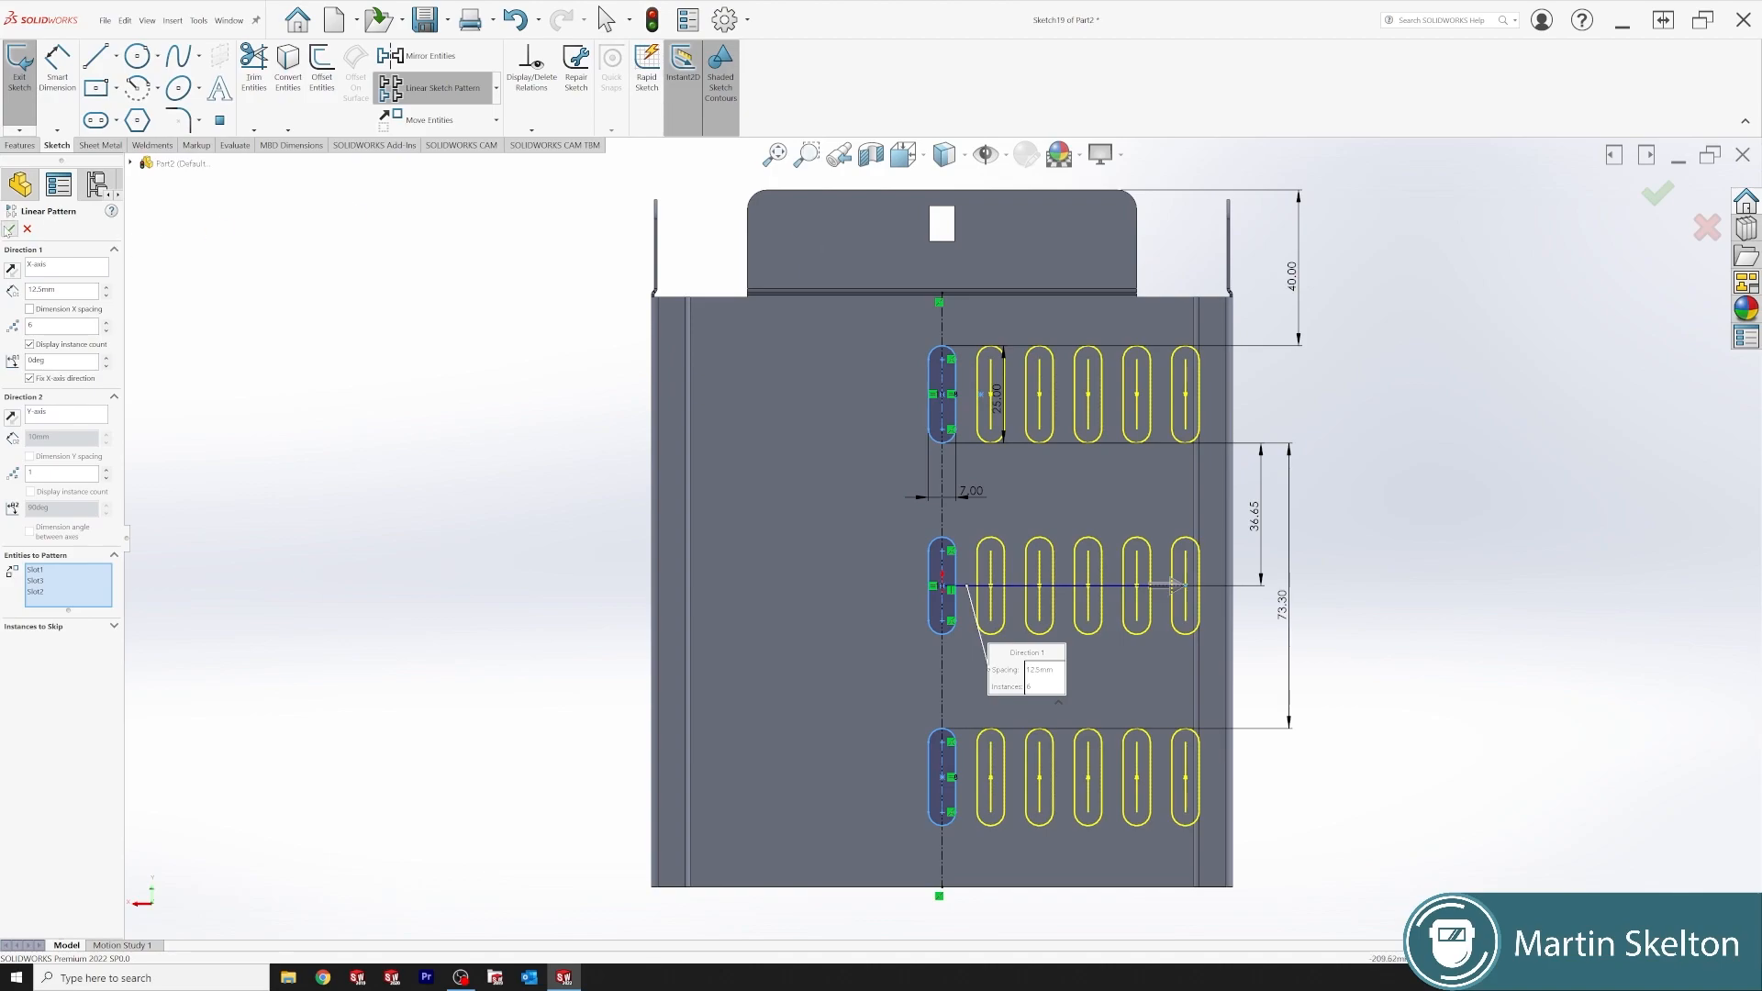
click(9, 230)
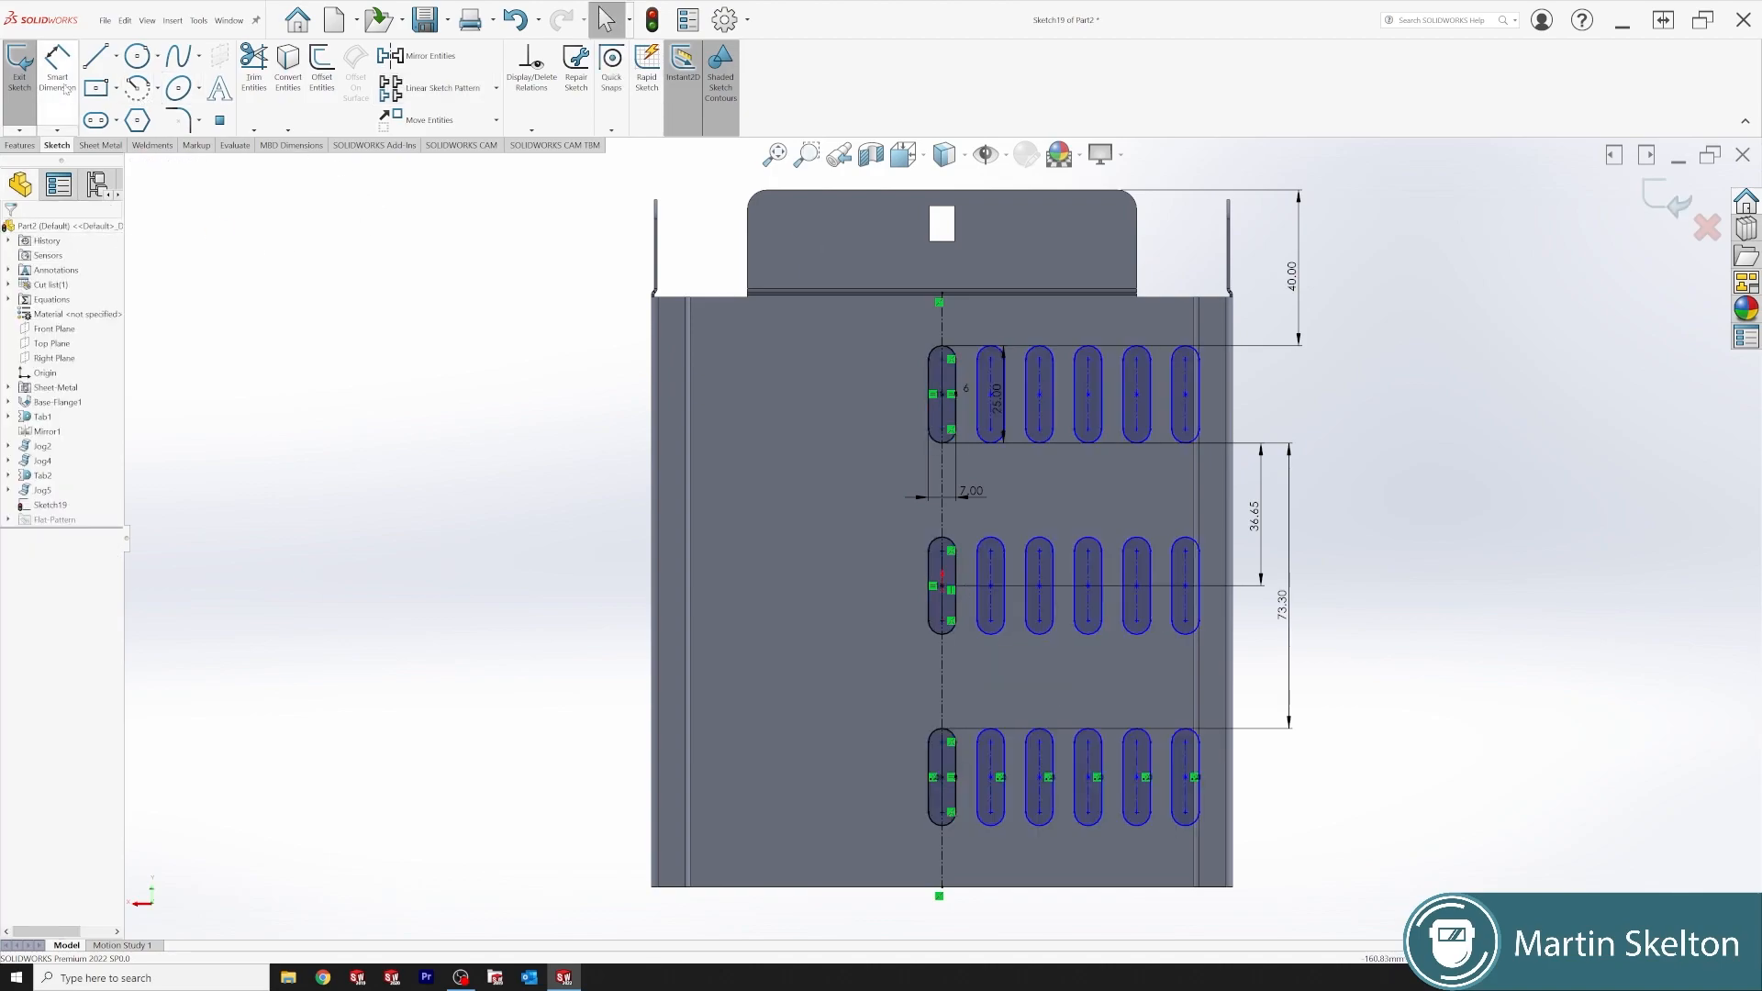
- Dimension the horizontal spacing between the vertical centreline and the first patterned slot in the upper row
click(941, 342)
click(990, 360)
key(f)
click(962, 225)
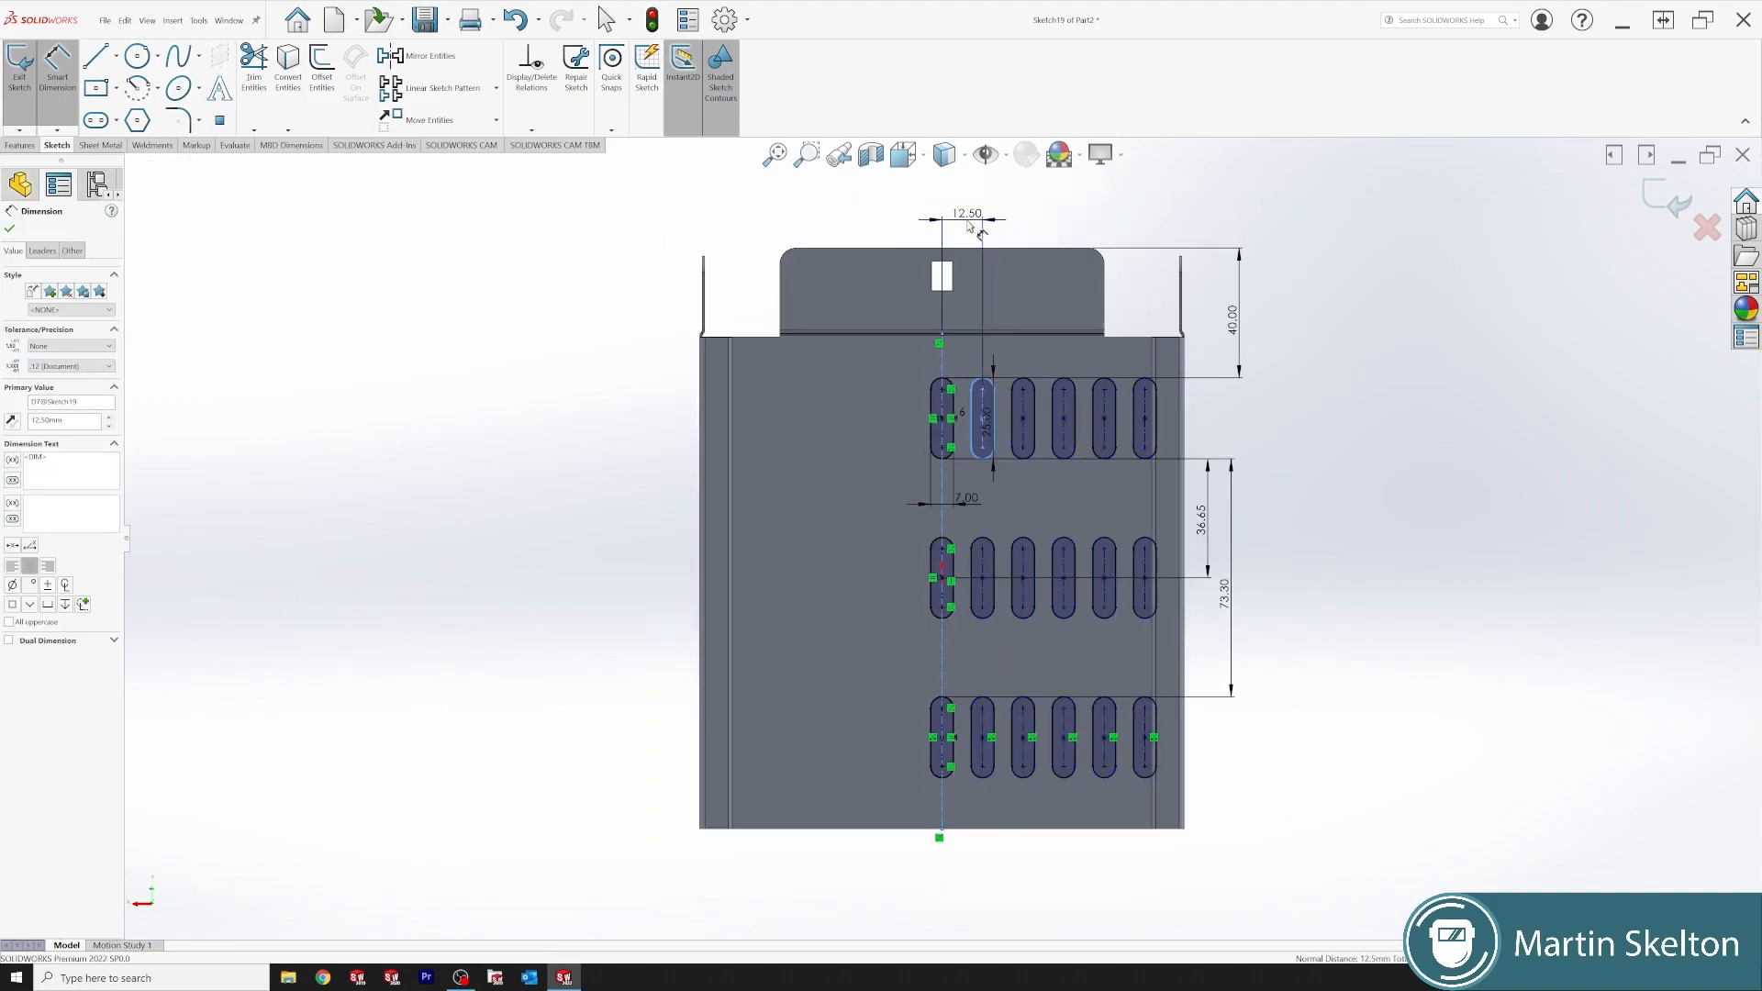
click(871, 195)
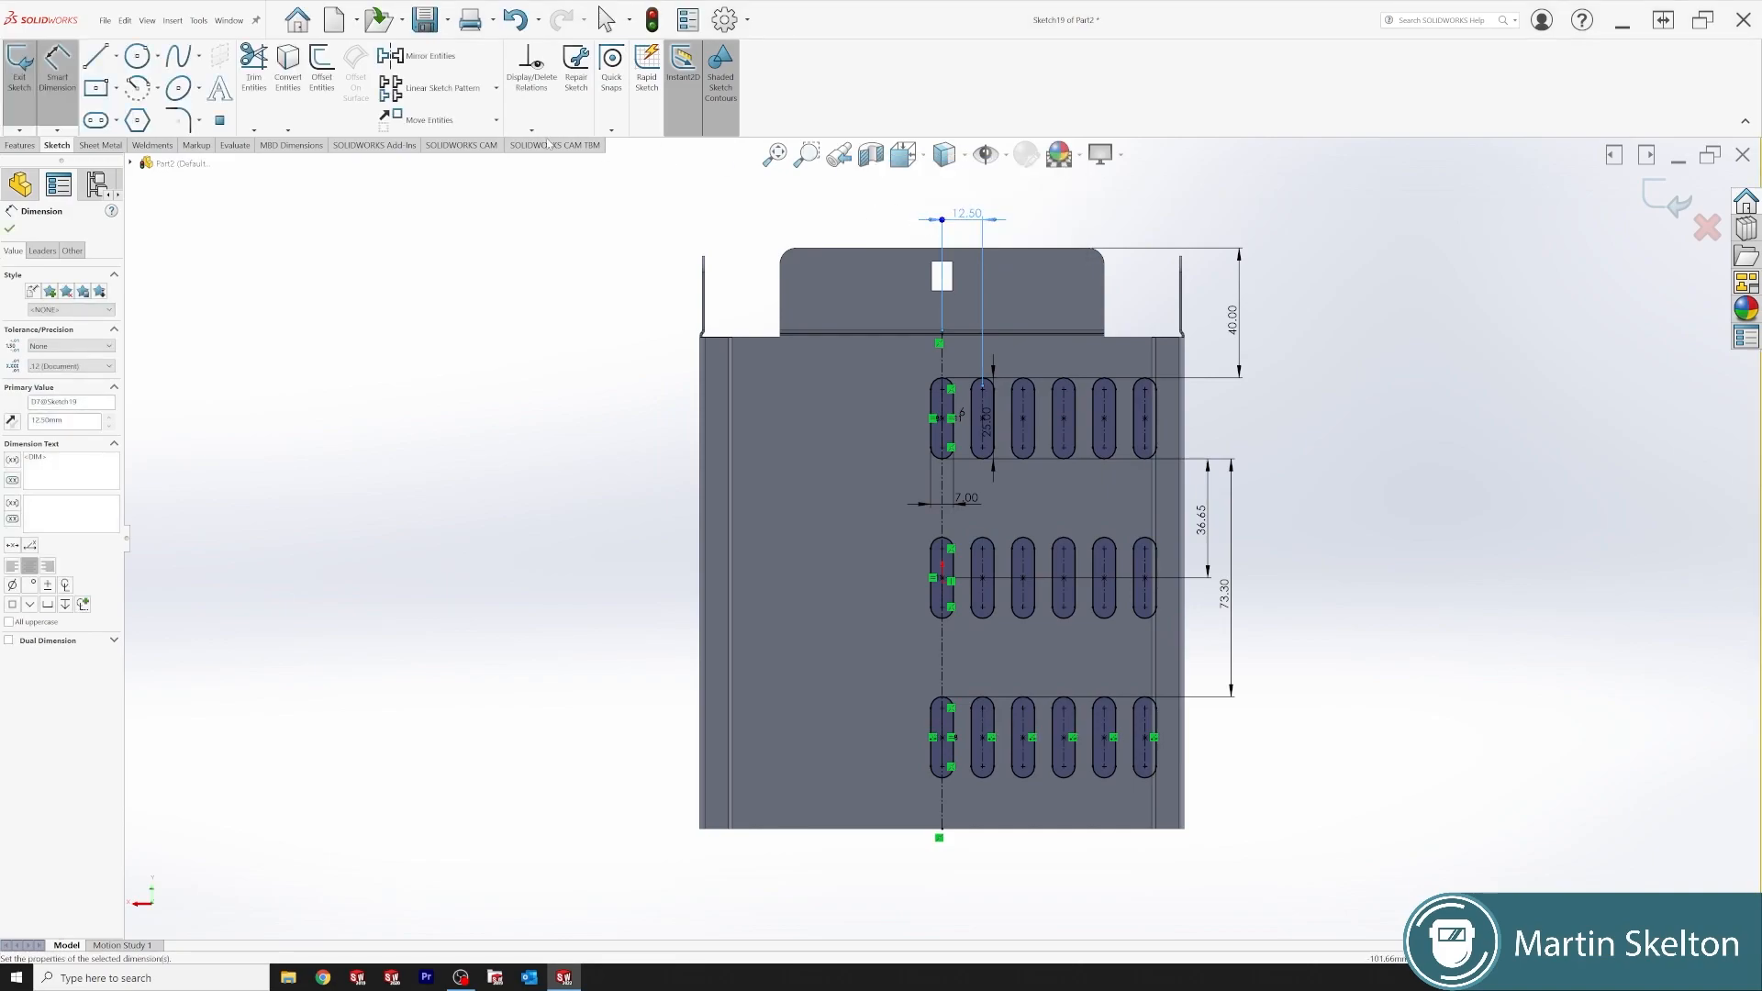
click(13, 229)
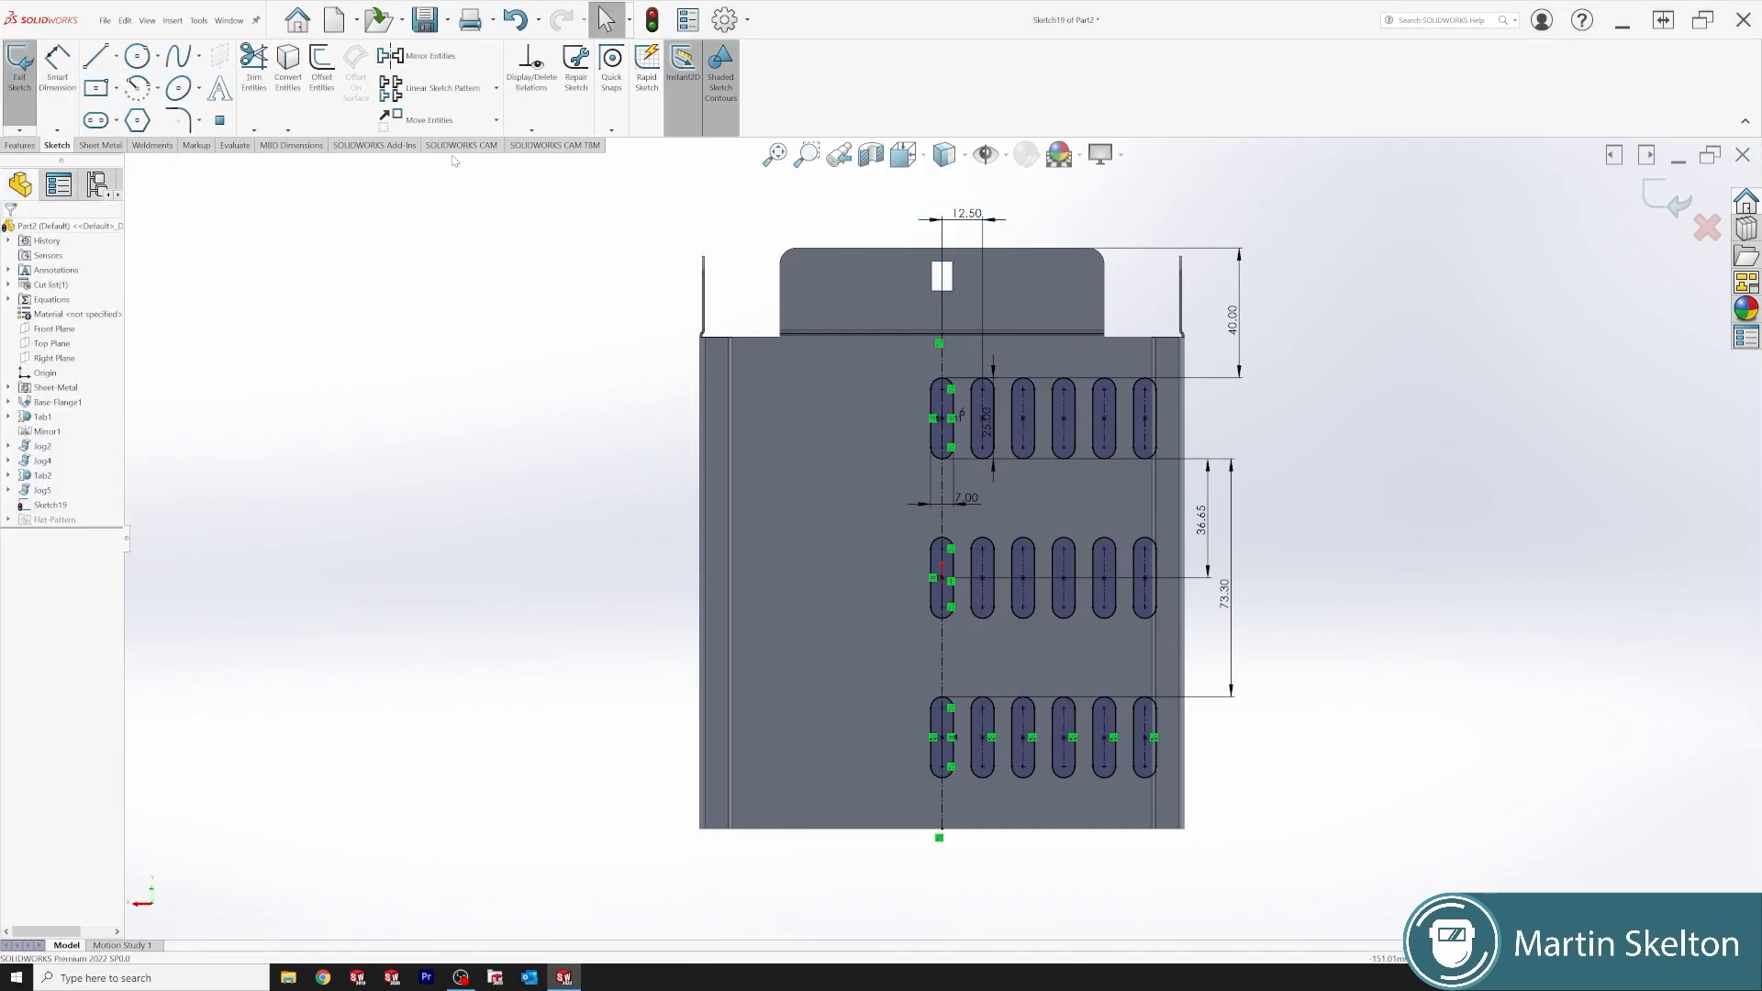
- Mirror all the patterned slots in the three rows about the vertical centreline, keeping the originals
click(418, 56)
click(82, 389)
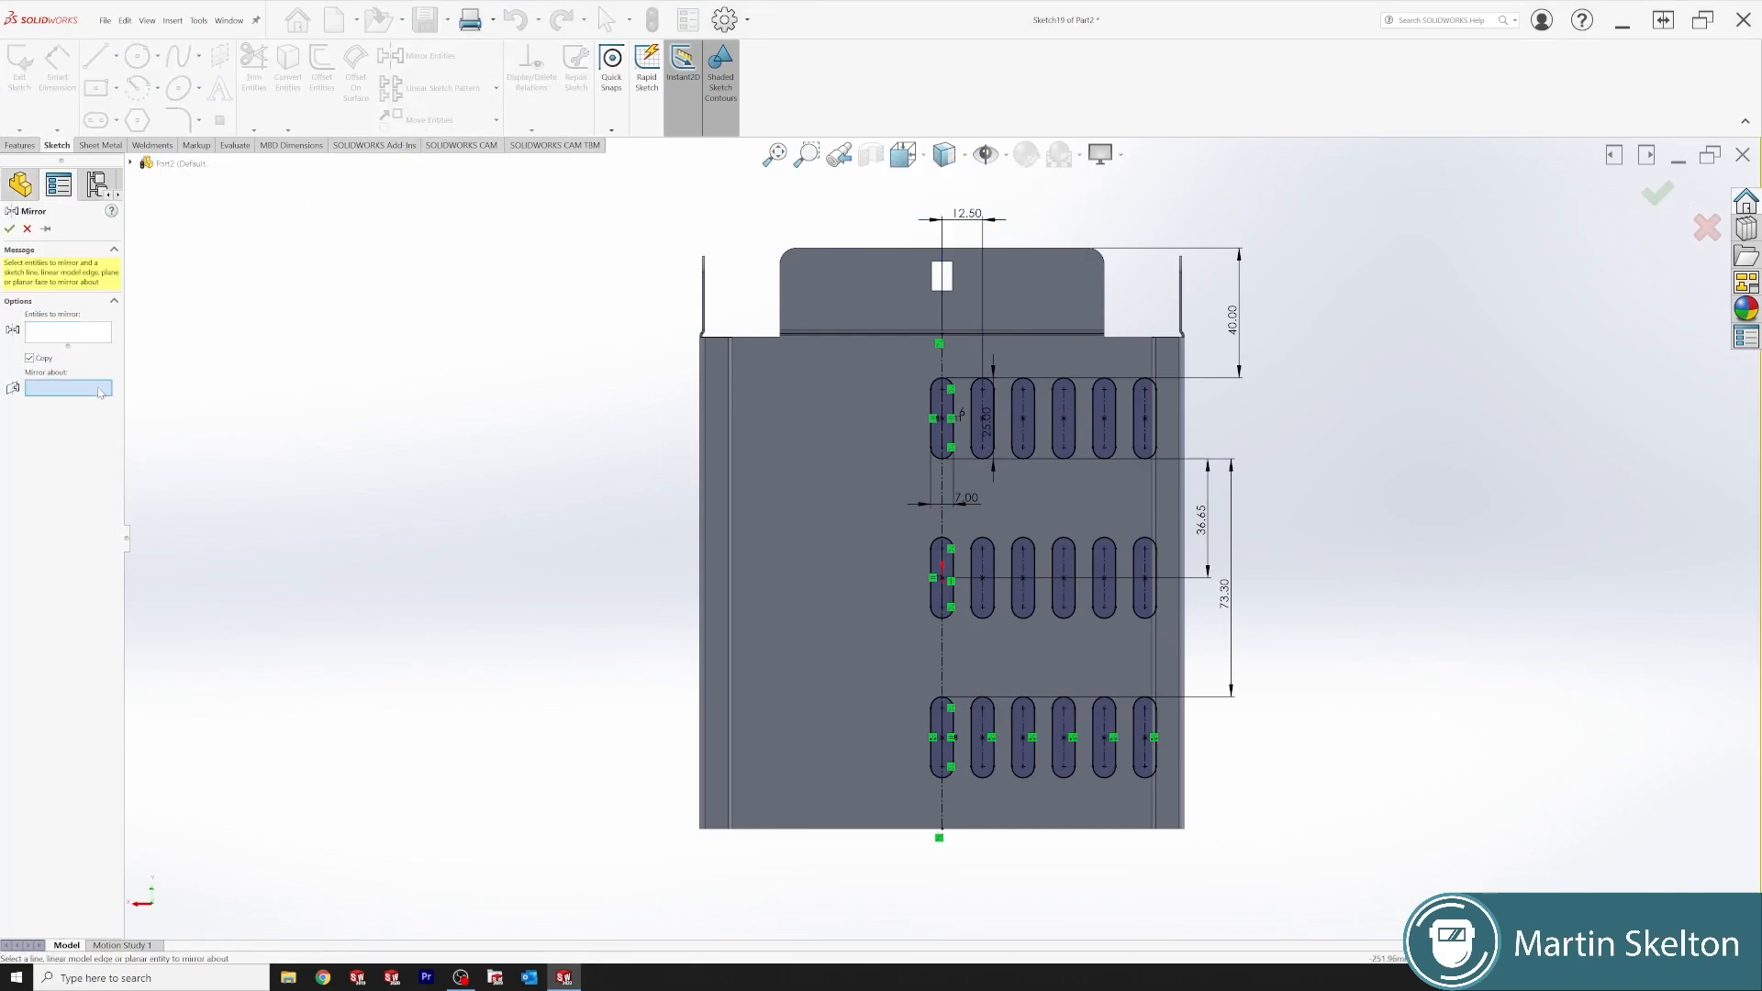
click(941, 367)
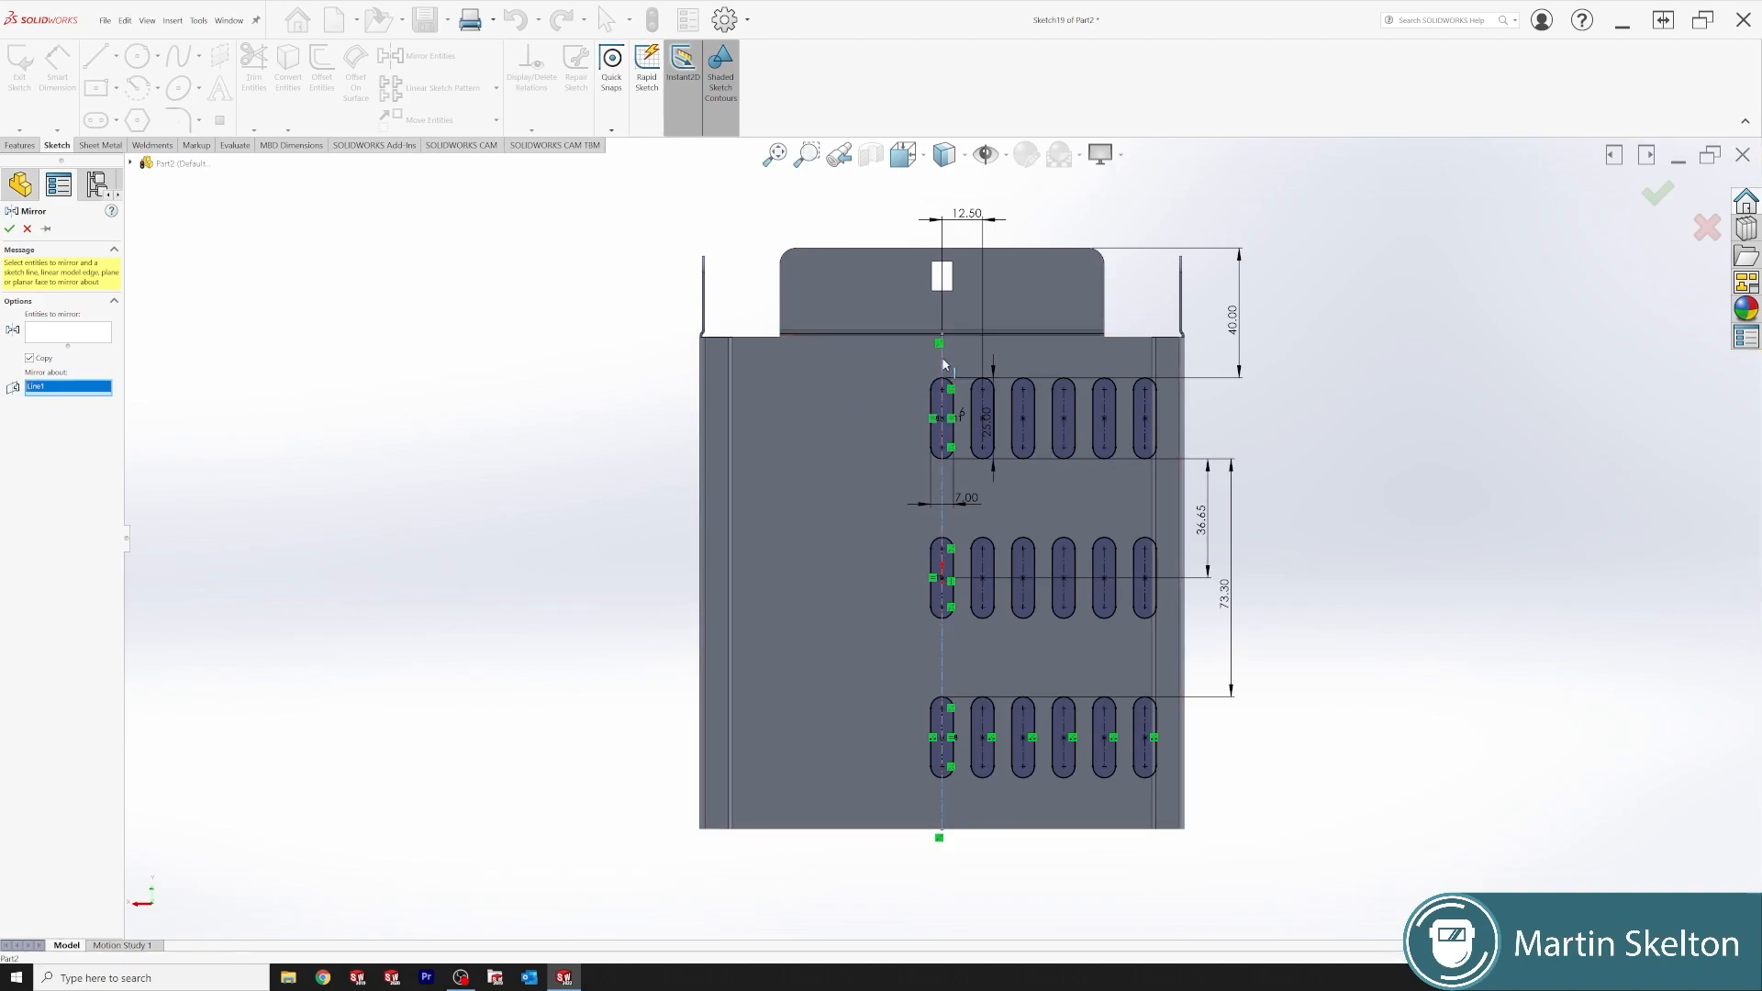
click(81, 332)
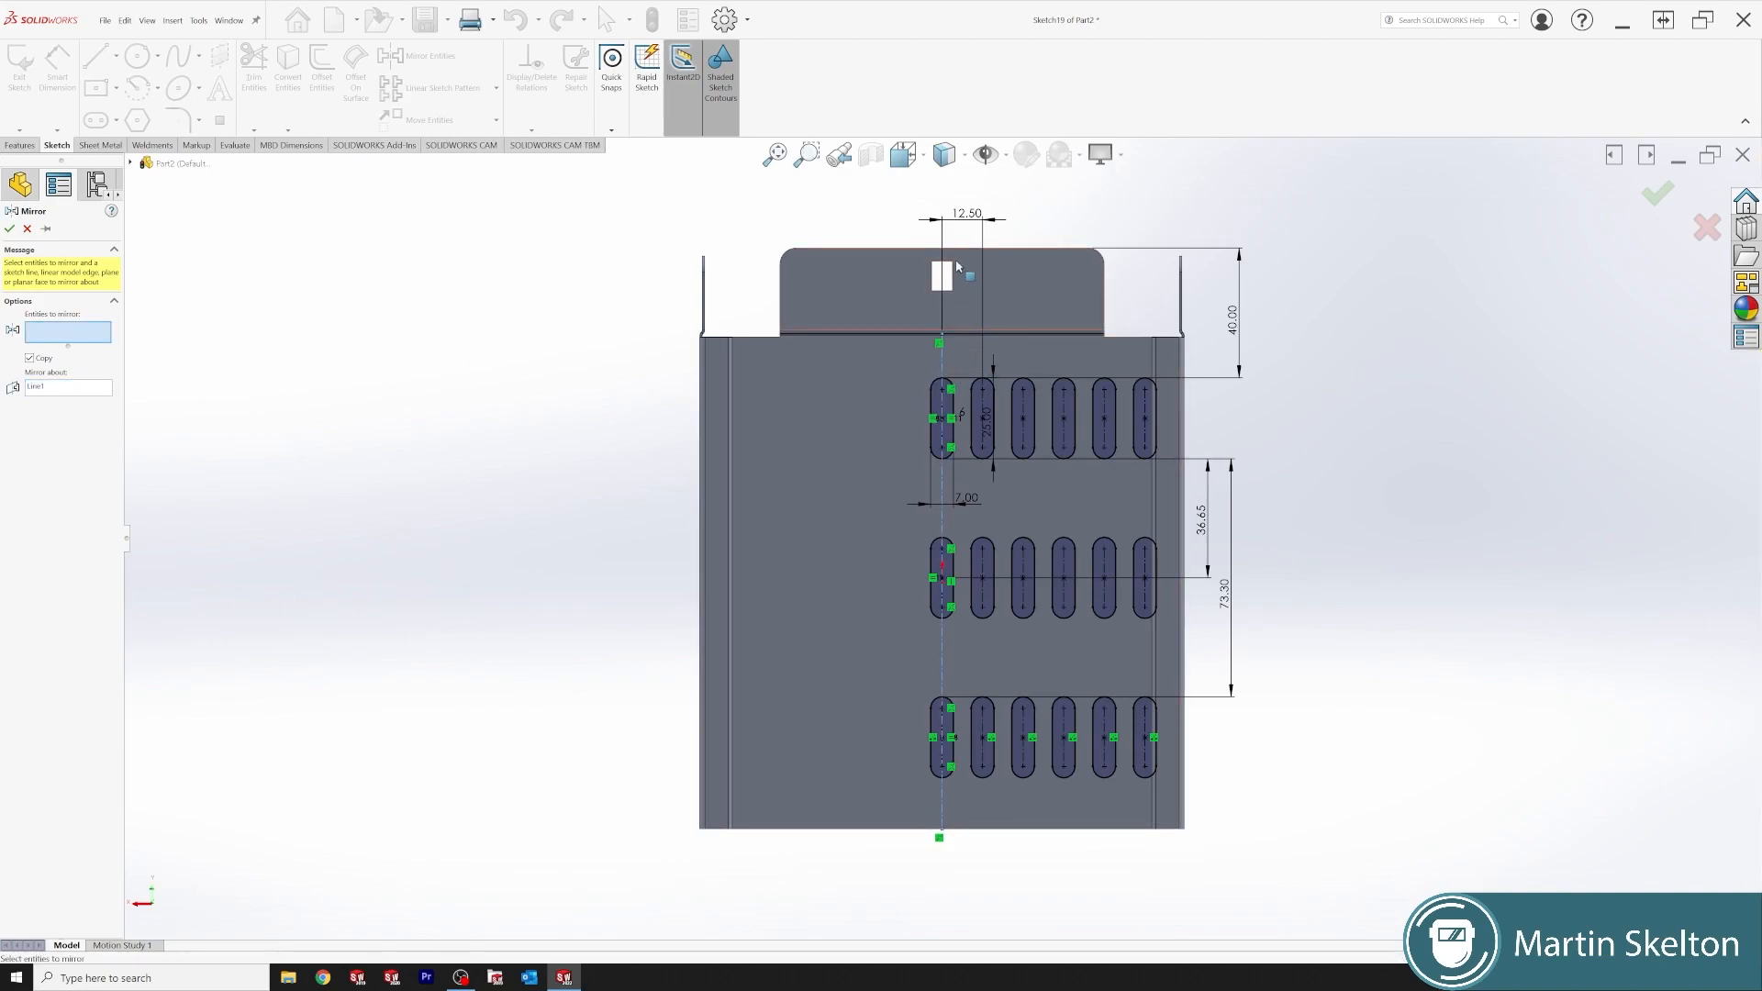
drag(1054, 519, 1182, 861)
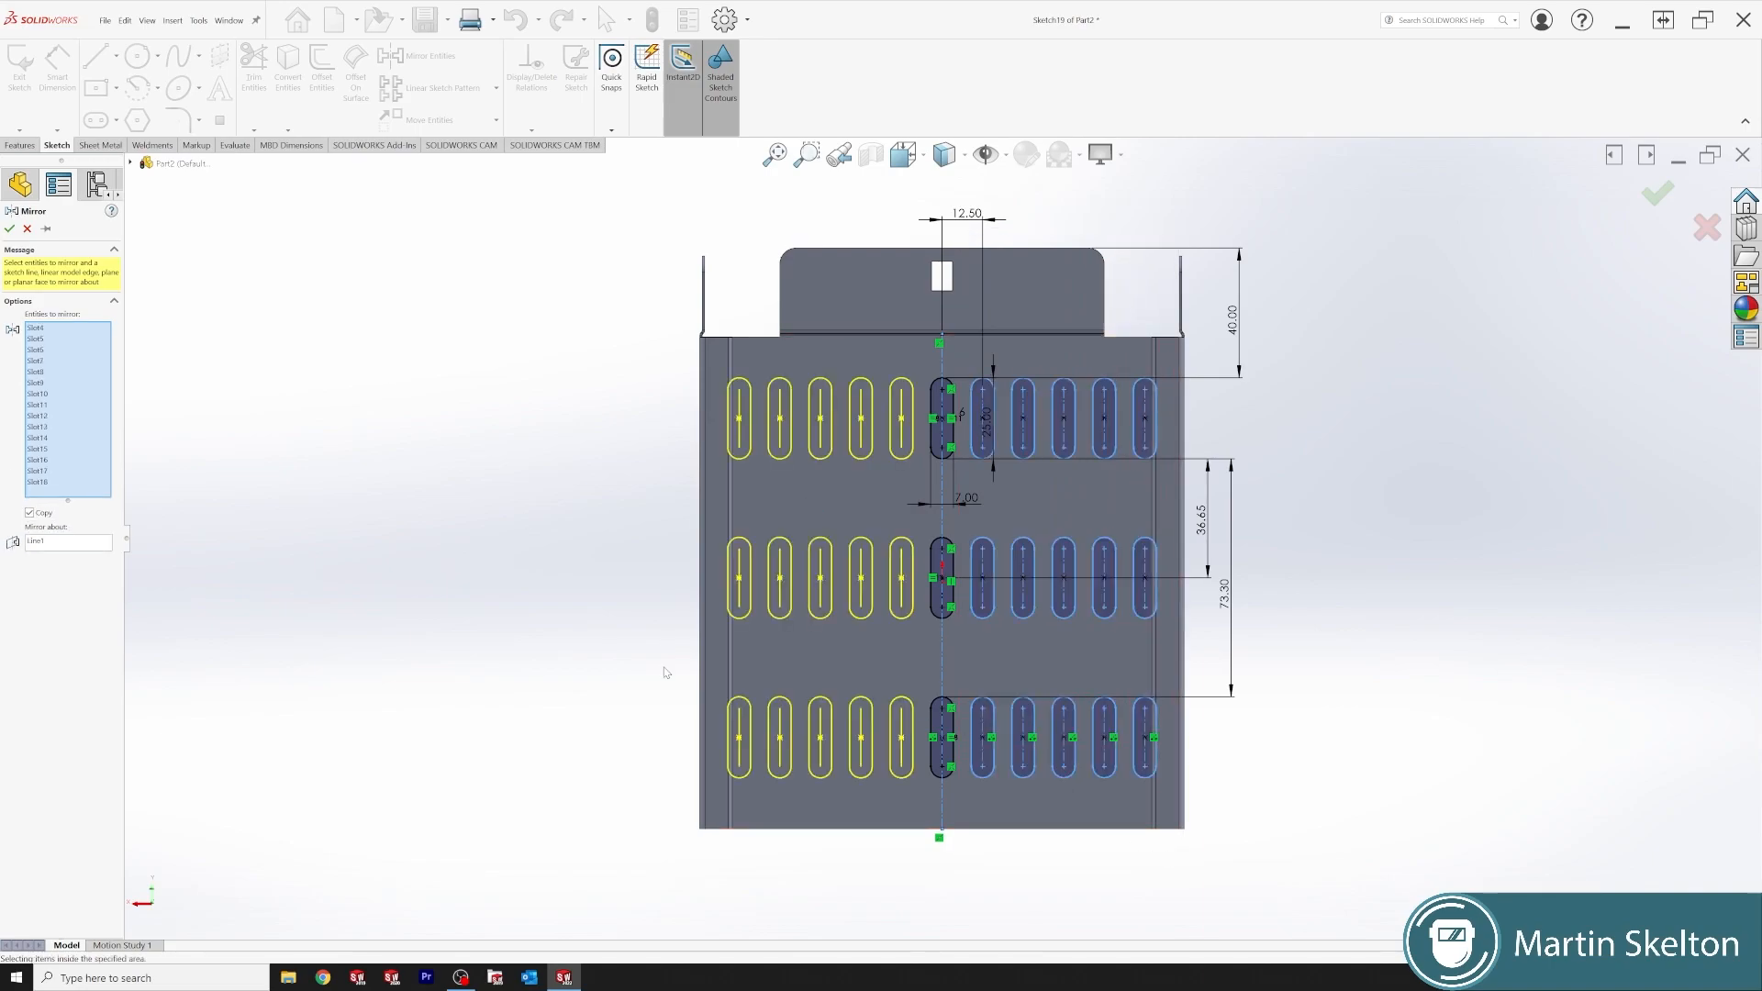
key(Return)
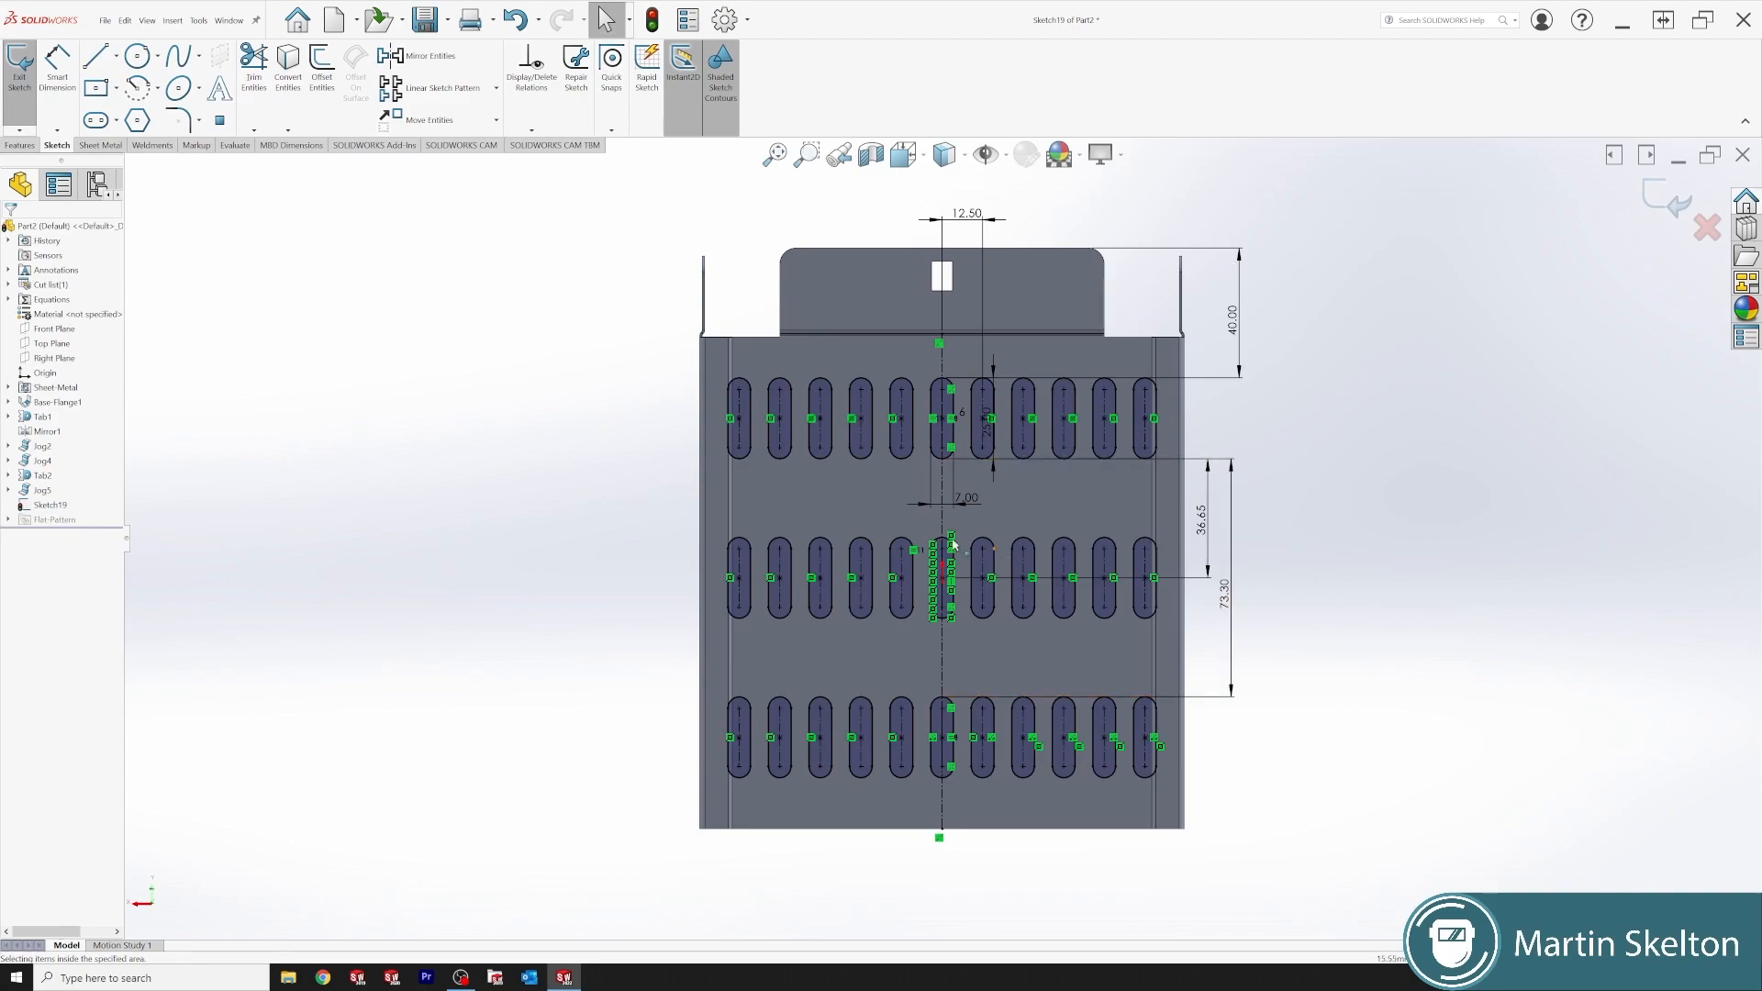
- Convert the first, second, fourth, sixth, eighth, tenth and eleventh slots of the upper row to construction geometry
scroll(1037, 569, down, 1)
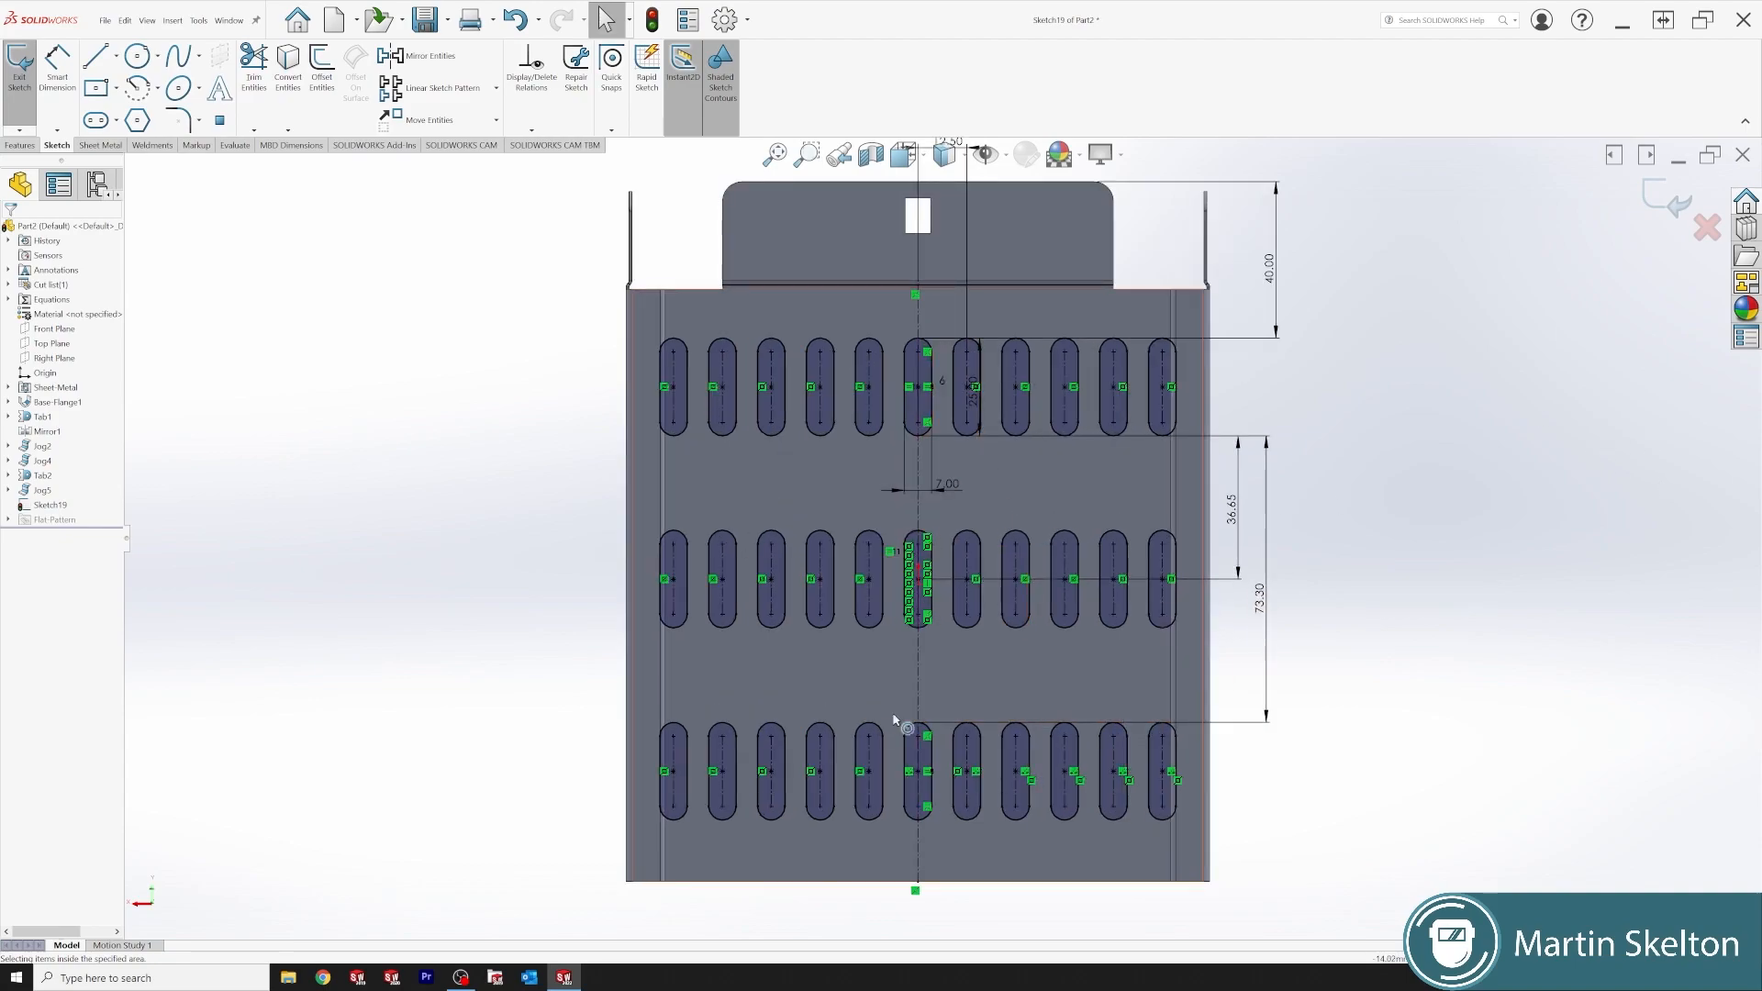
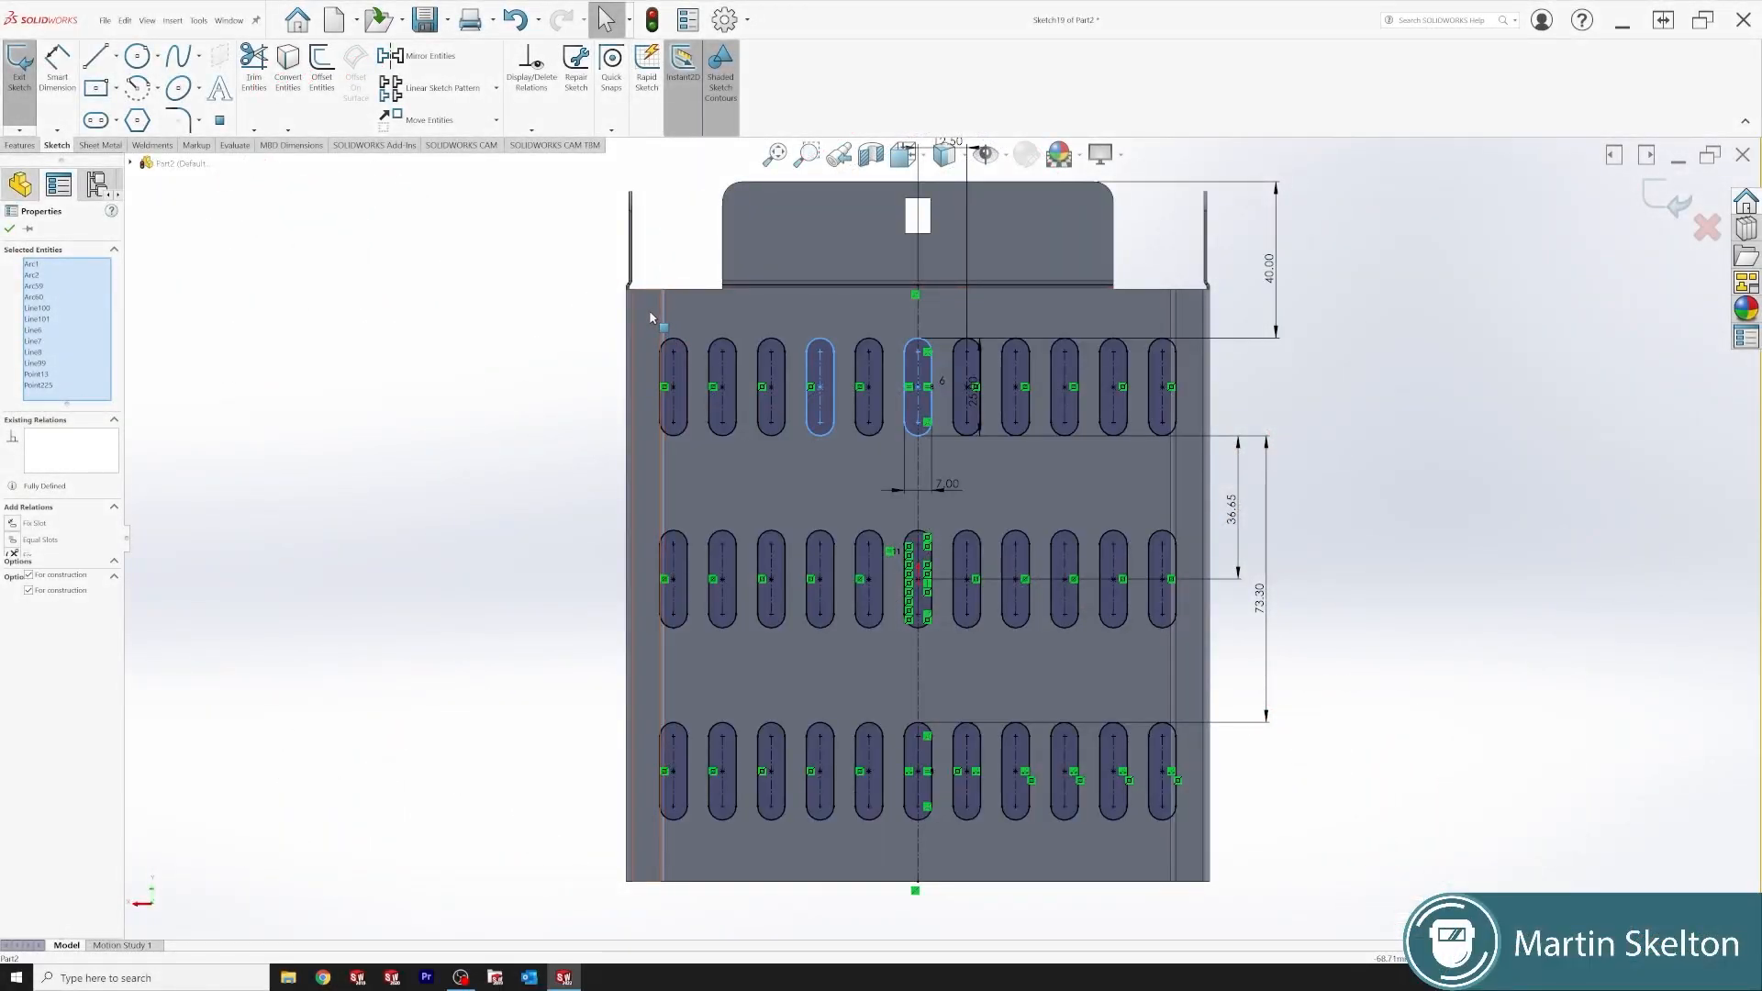
drag(649, 312, 752, 468)
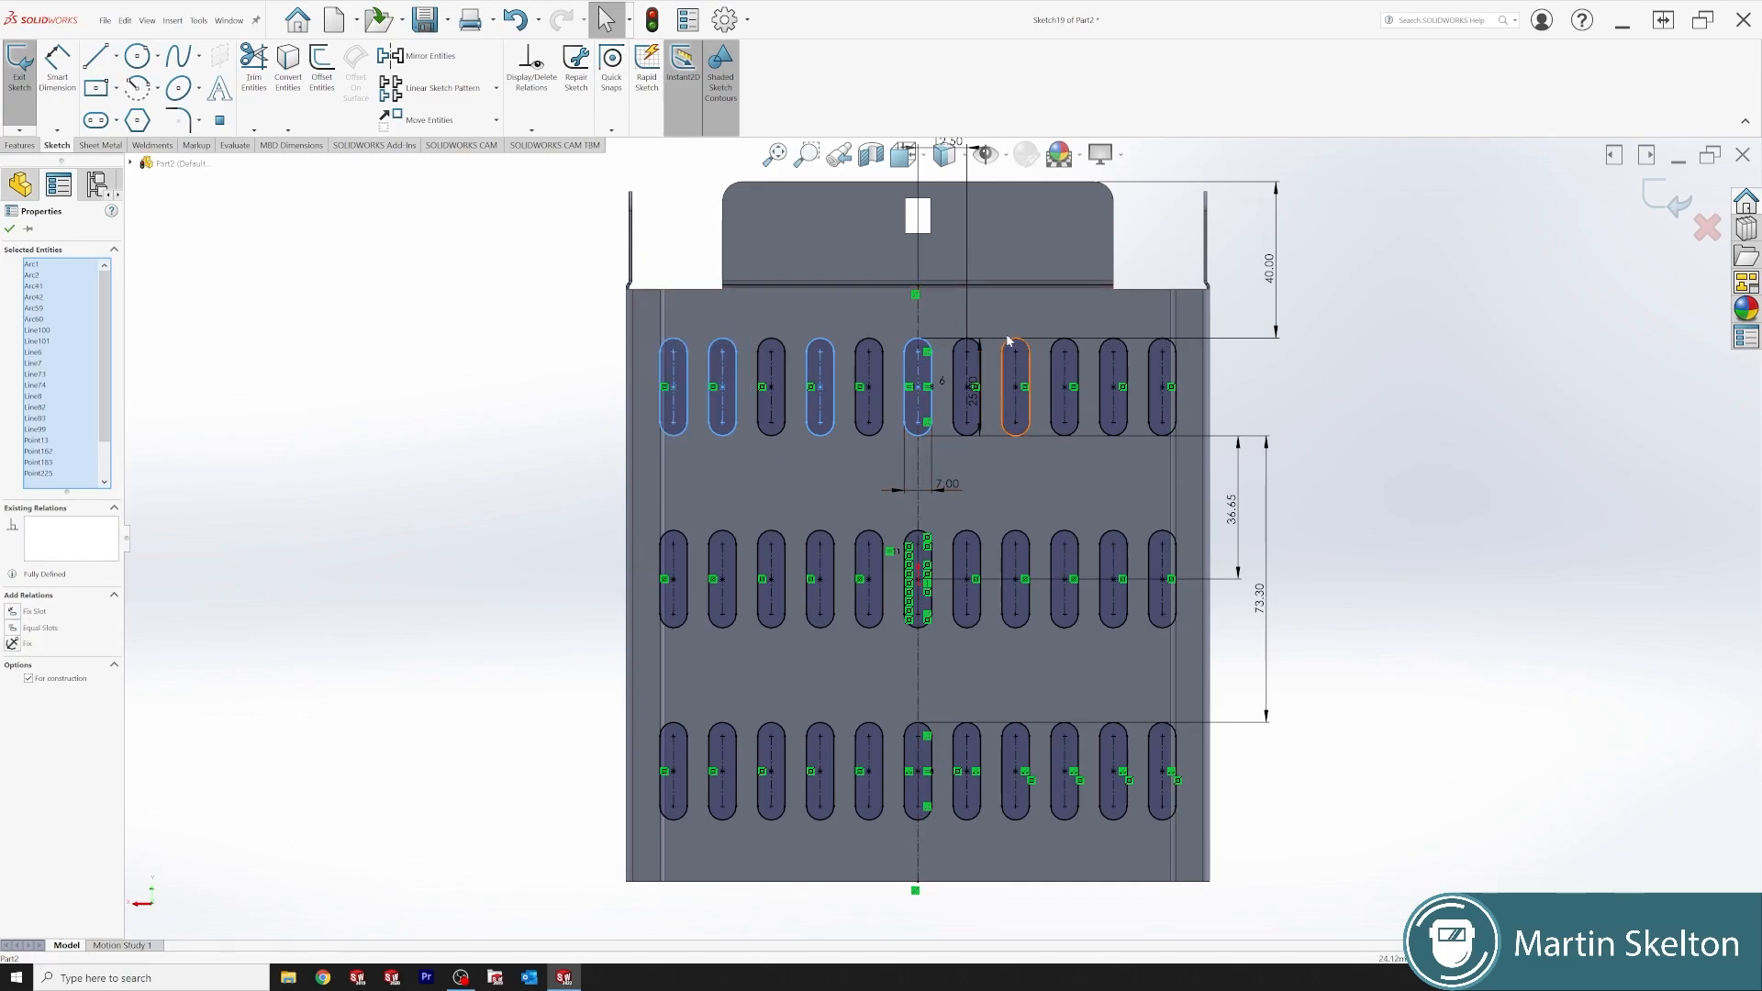
ctrl+drag(990, 313, 1030, 454)
ctrl+drag(1088, 310, 1208, 500)
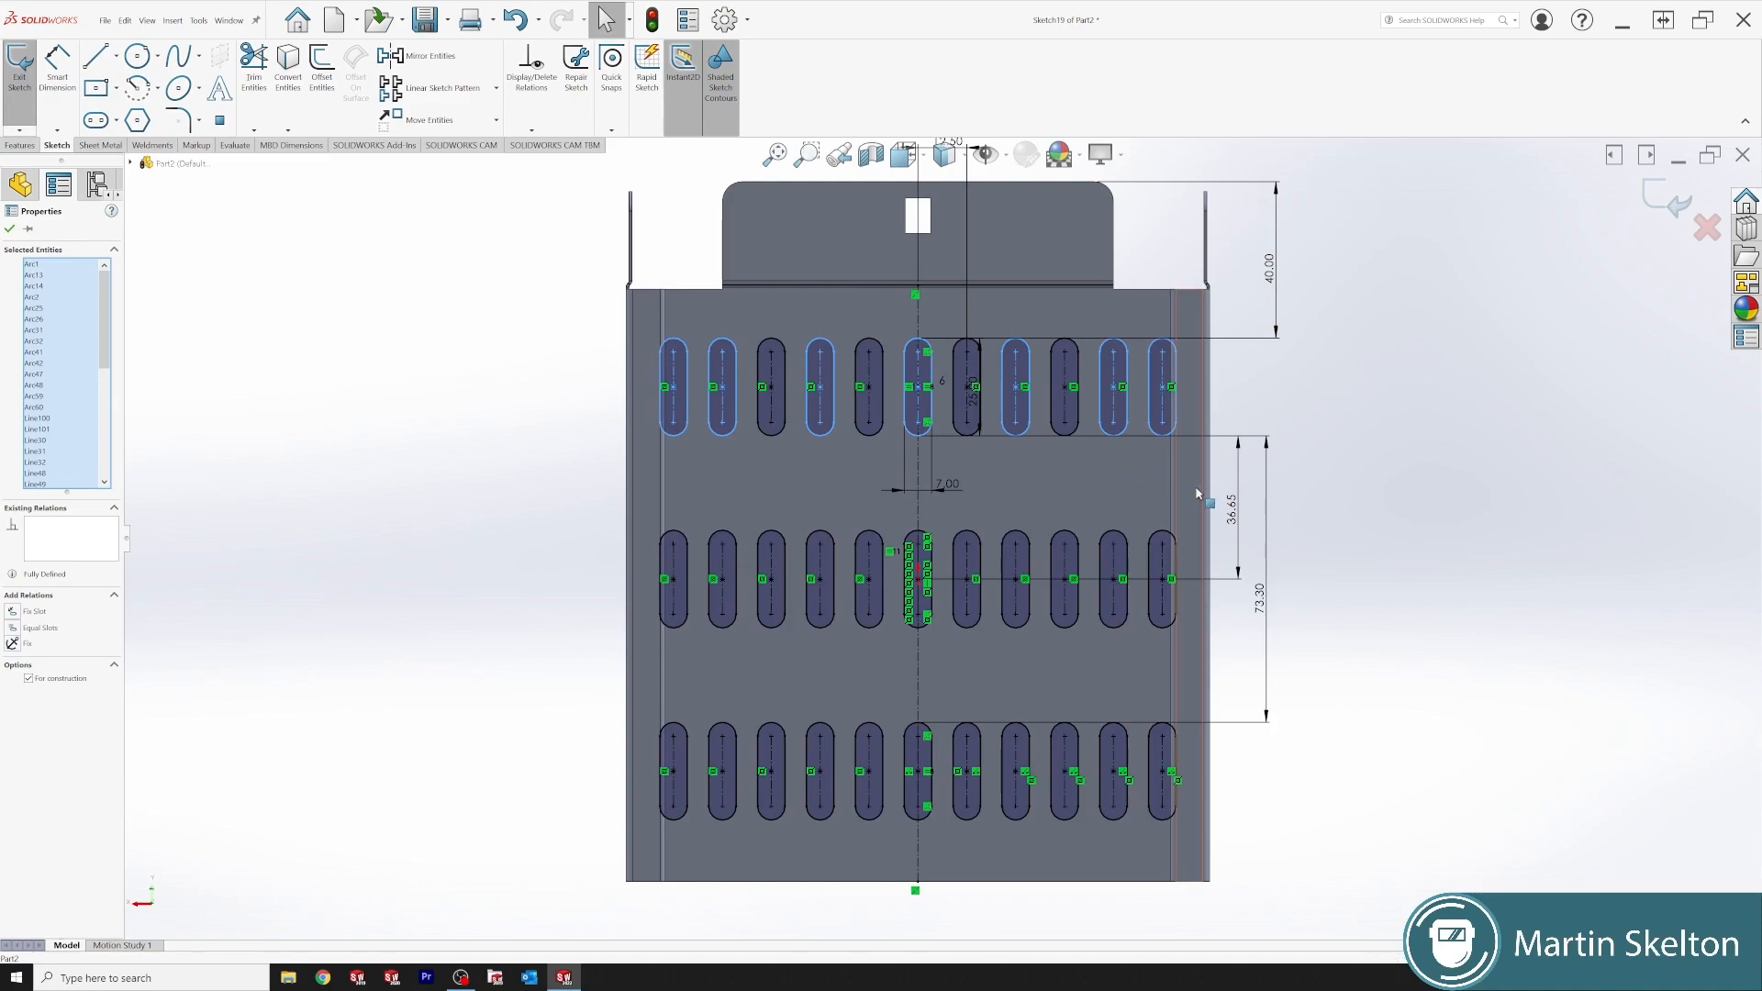
click(28, 679)
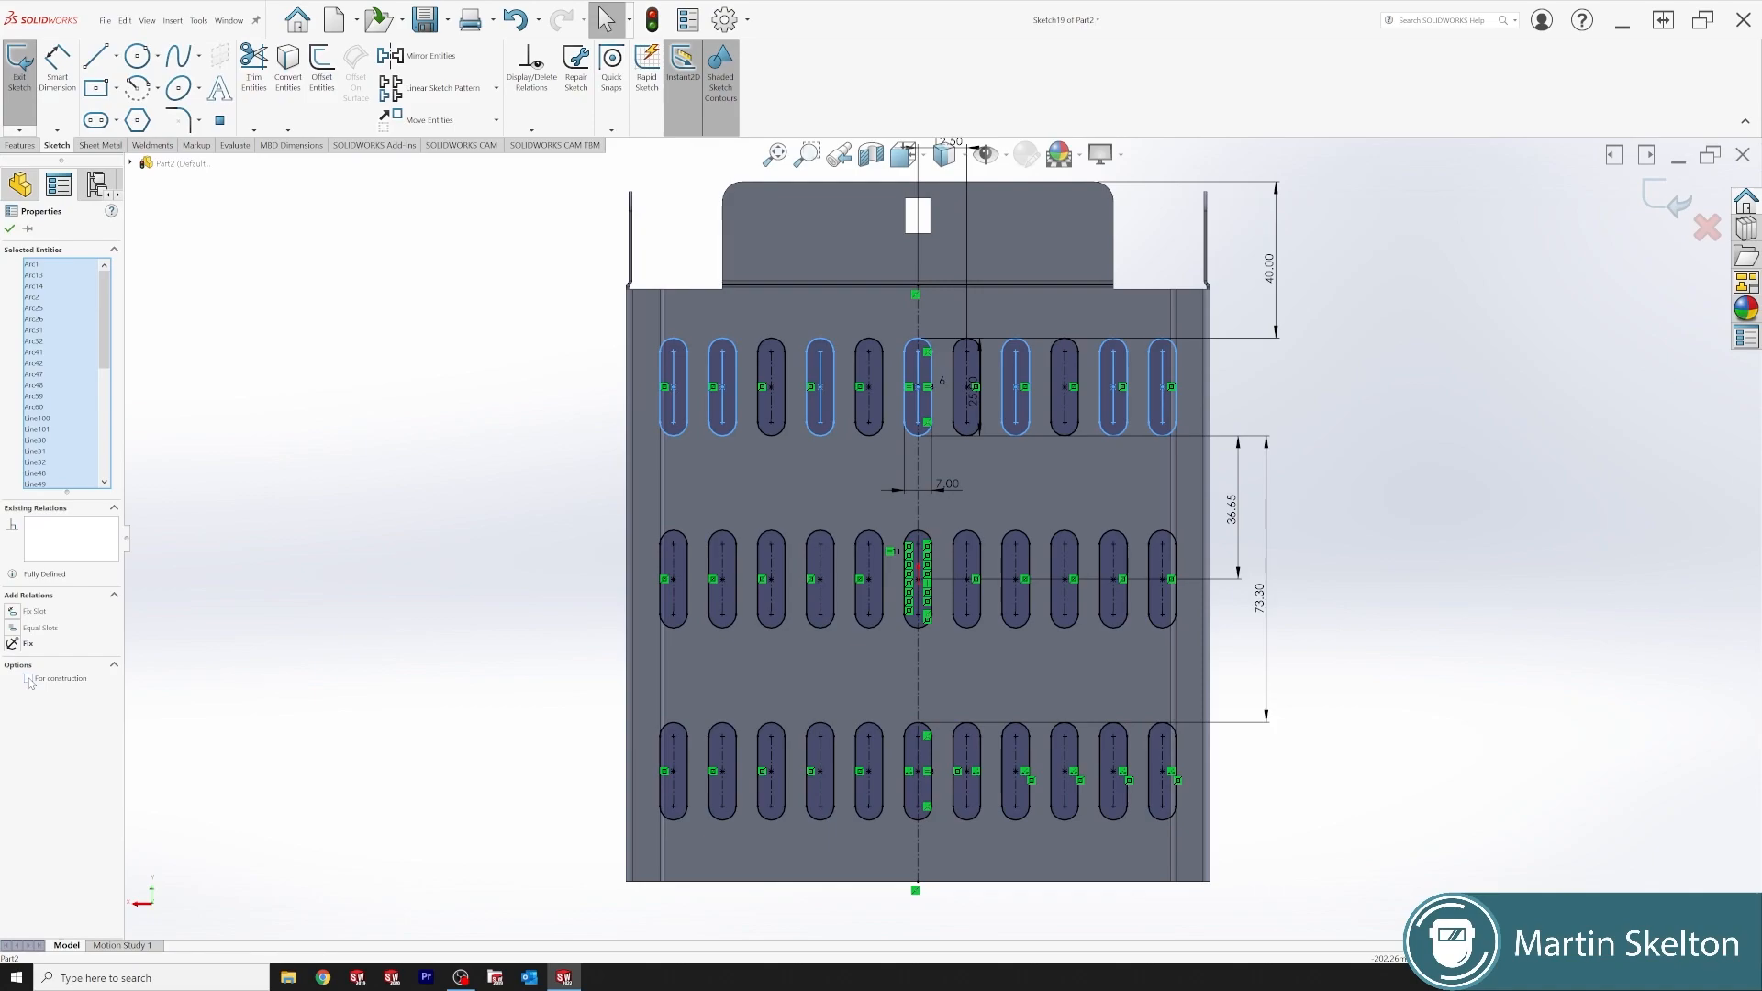
click(28, 681)
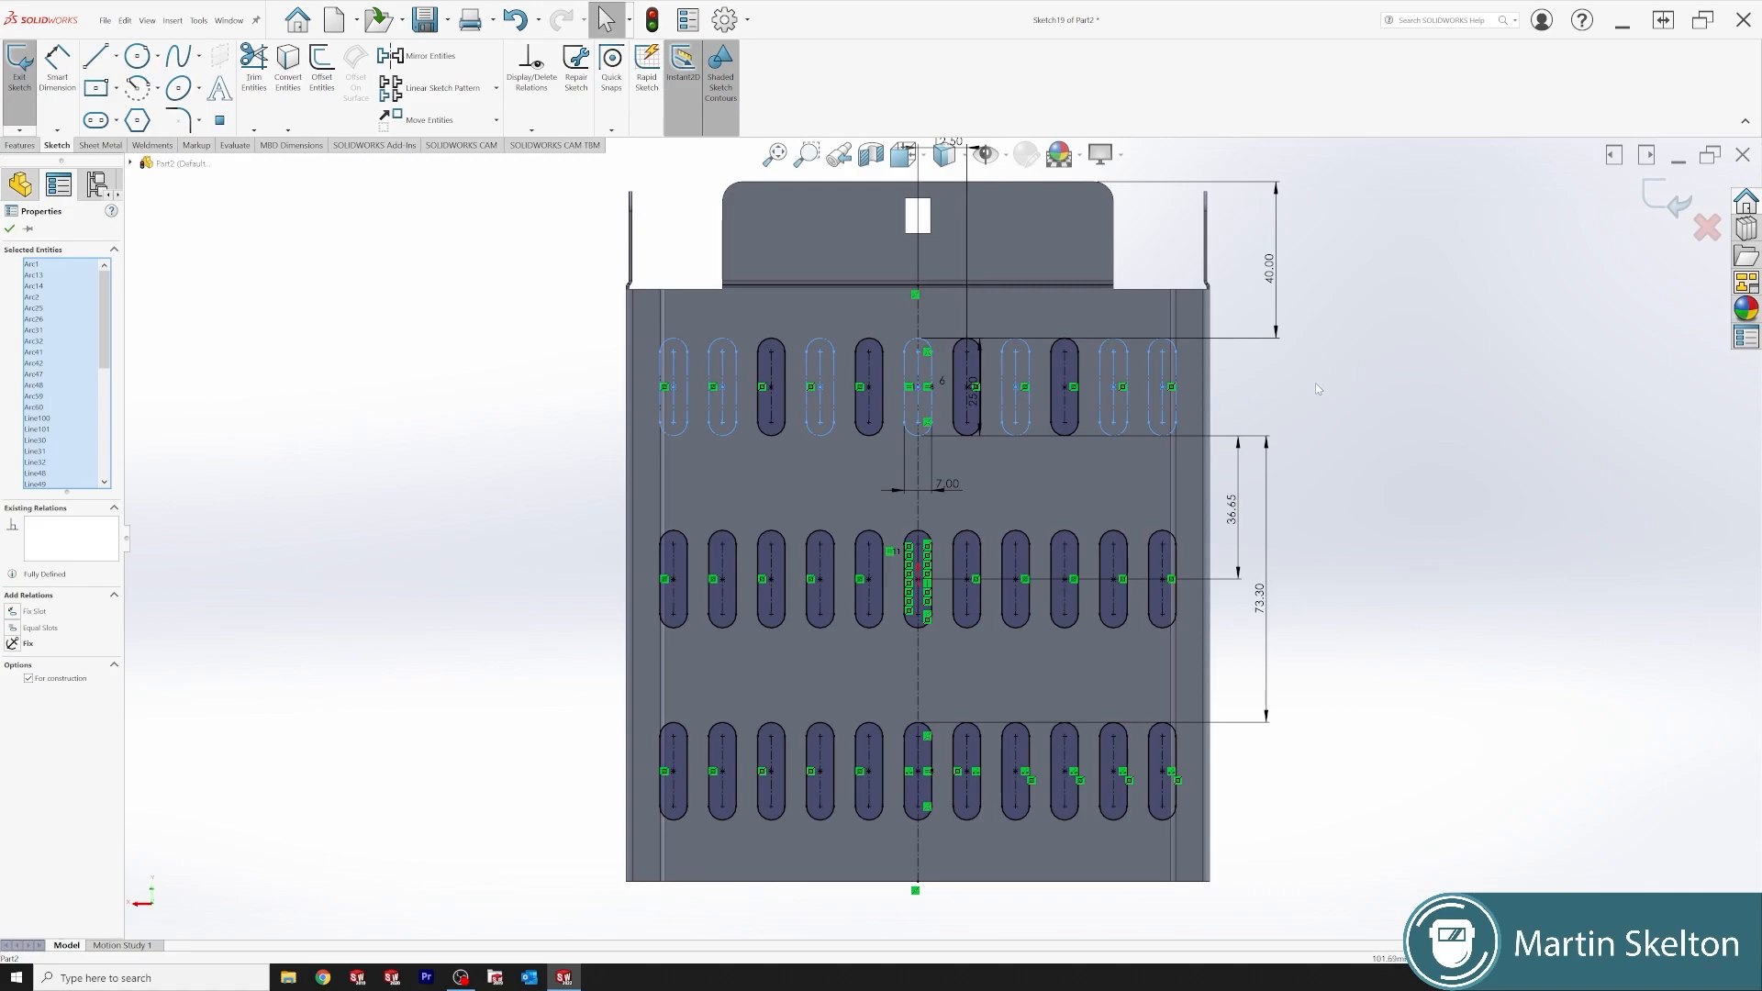
click(1332, 401)
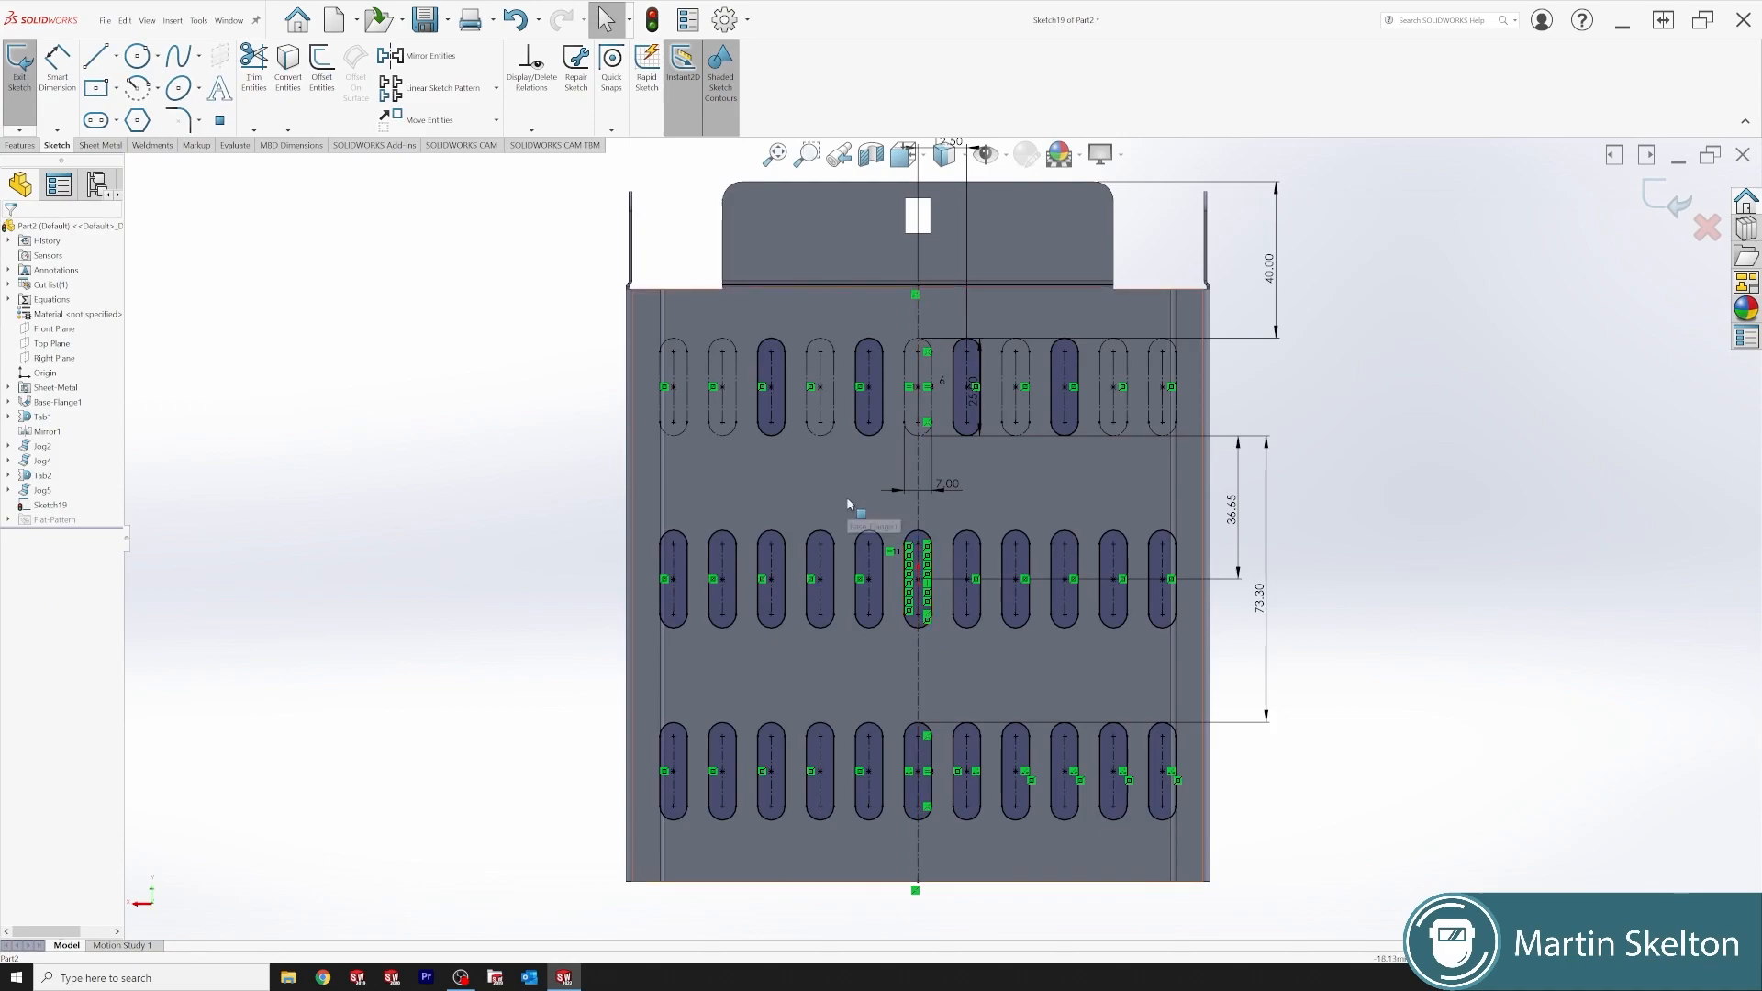
- Convert the first, third, fifth, seventh, ninth and eleventh slots of the middle row to construction geometry
drag(845, 504, 900, 675)
ctrl+drag(748, 507, 809, 693)
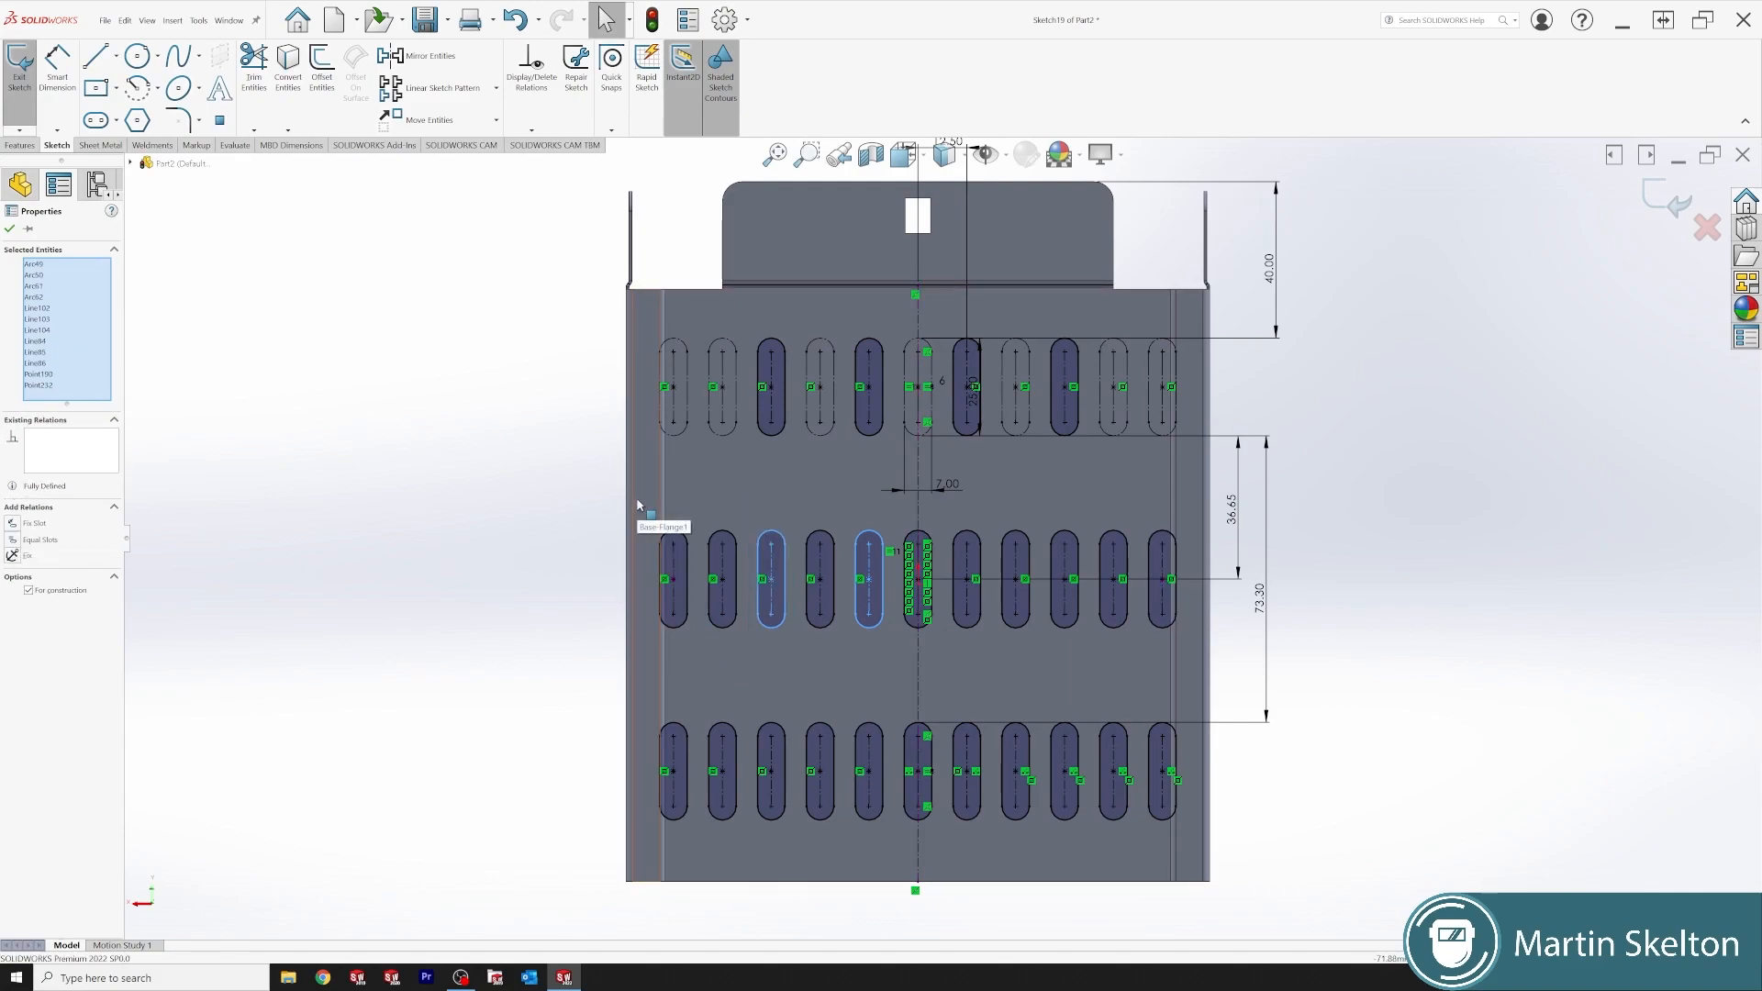
ctrl+drag(641, 503, 703, 663)
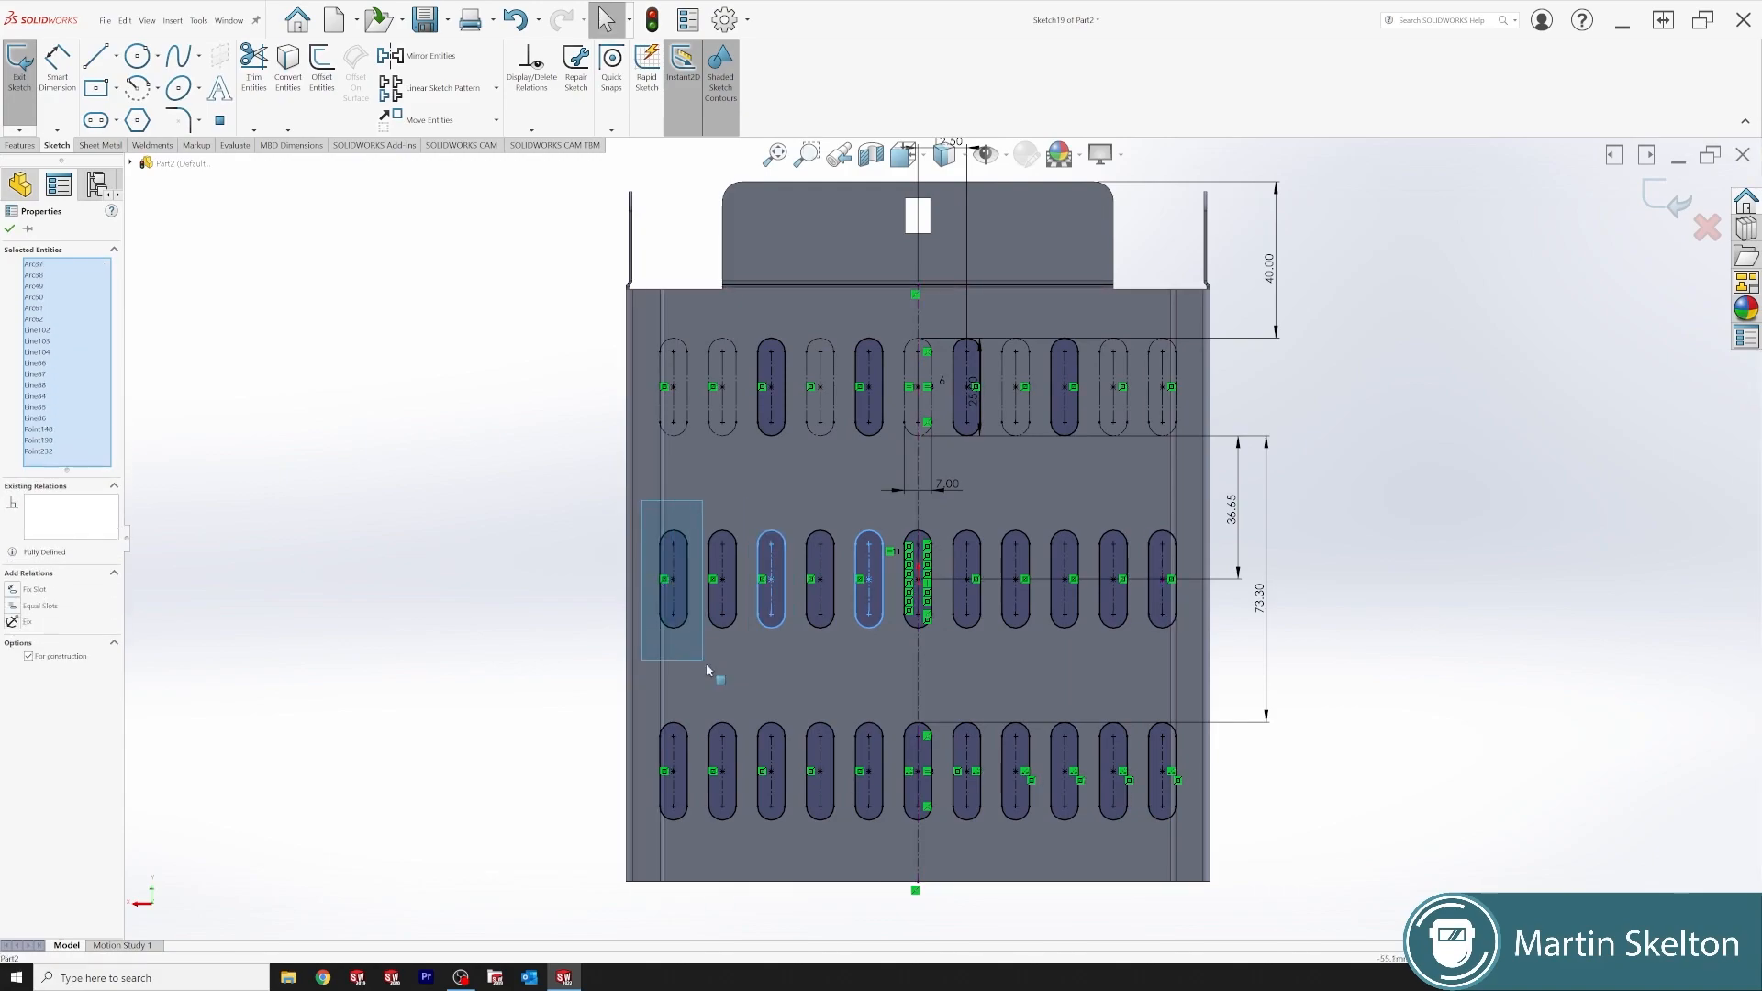
ctrl+drag(1192, 504, 1133, 620)
ctrl+drag(1083, 496, 1044, 658)
ctrl+drag(989, 510, 945, 663)
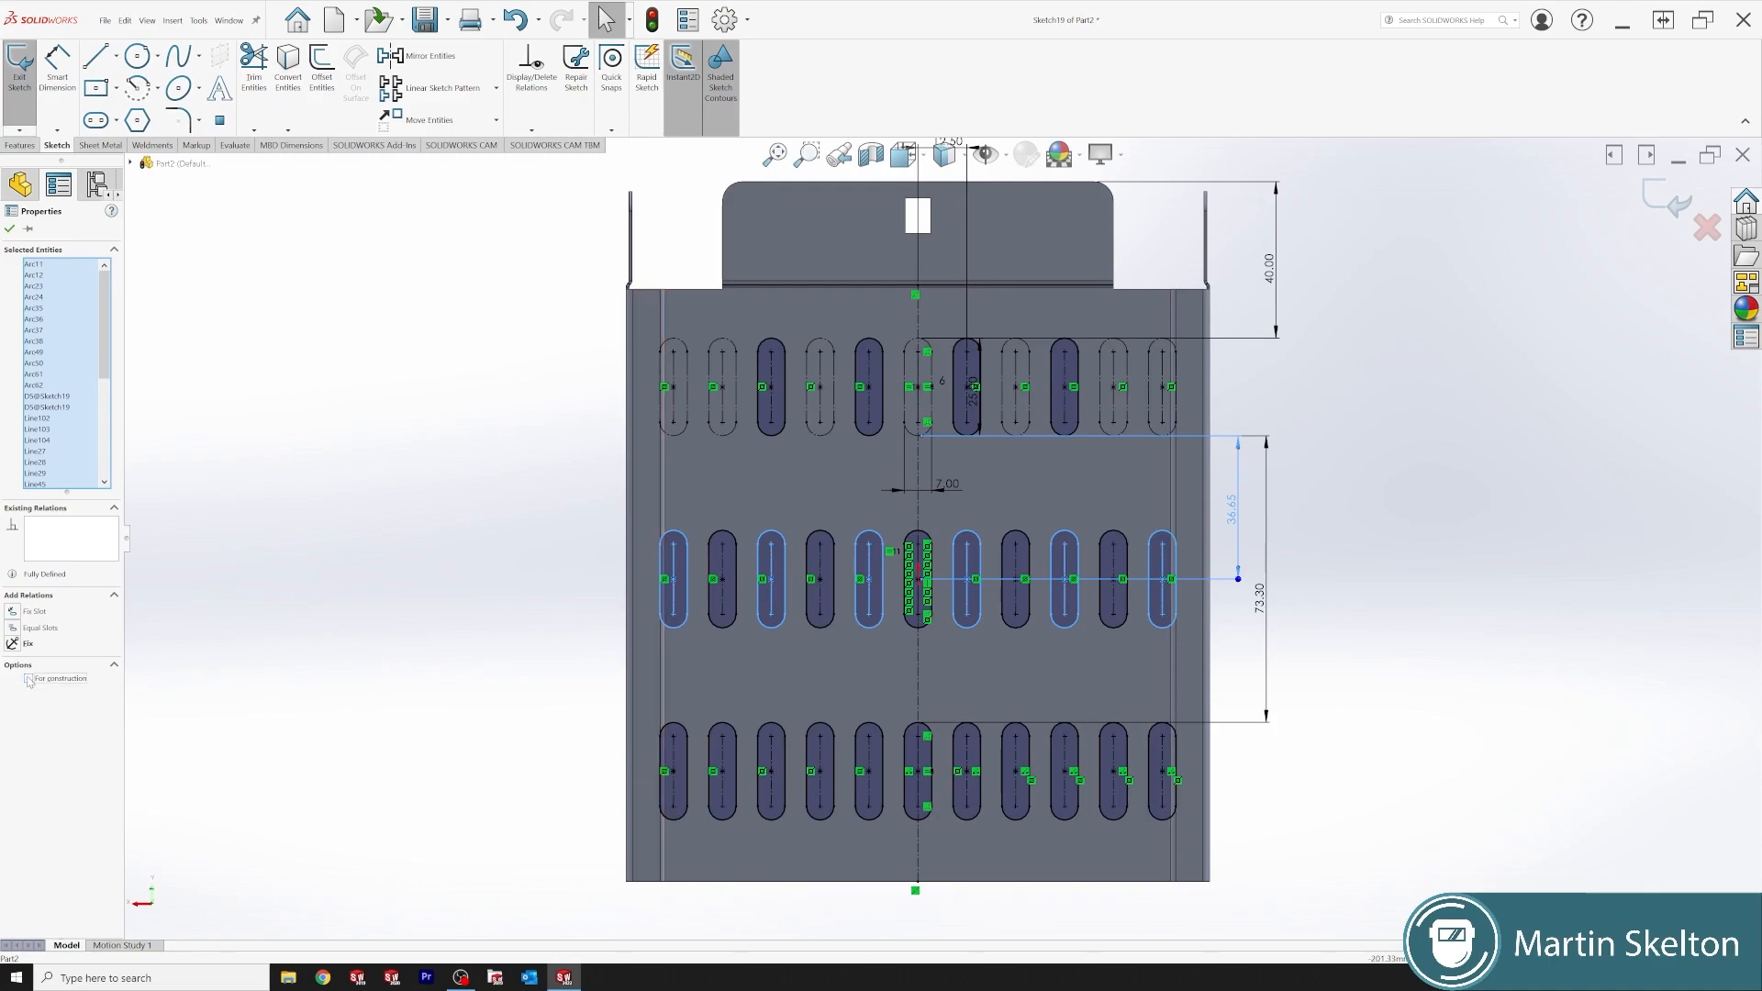
click(28, 679)
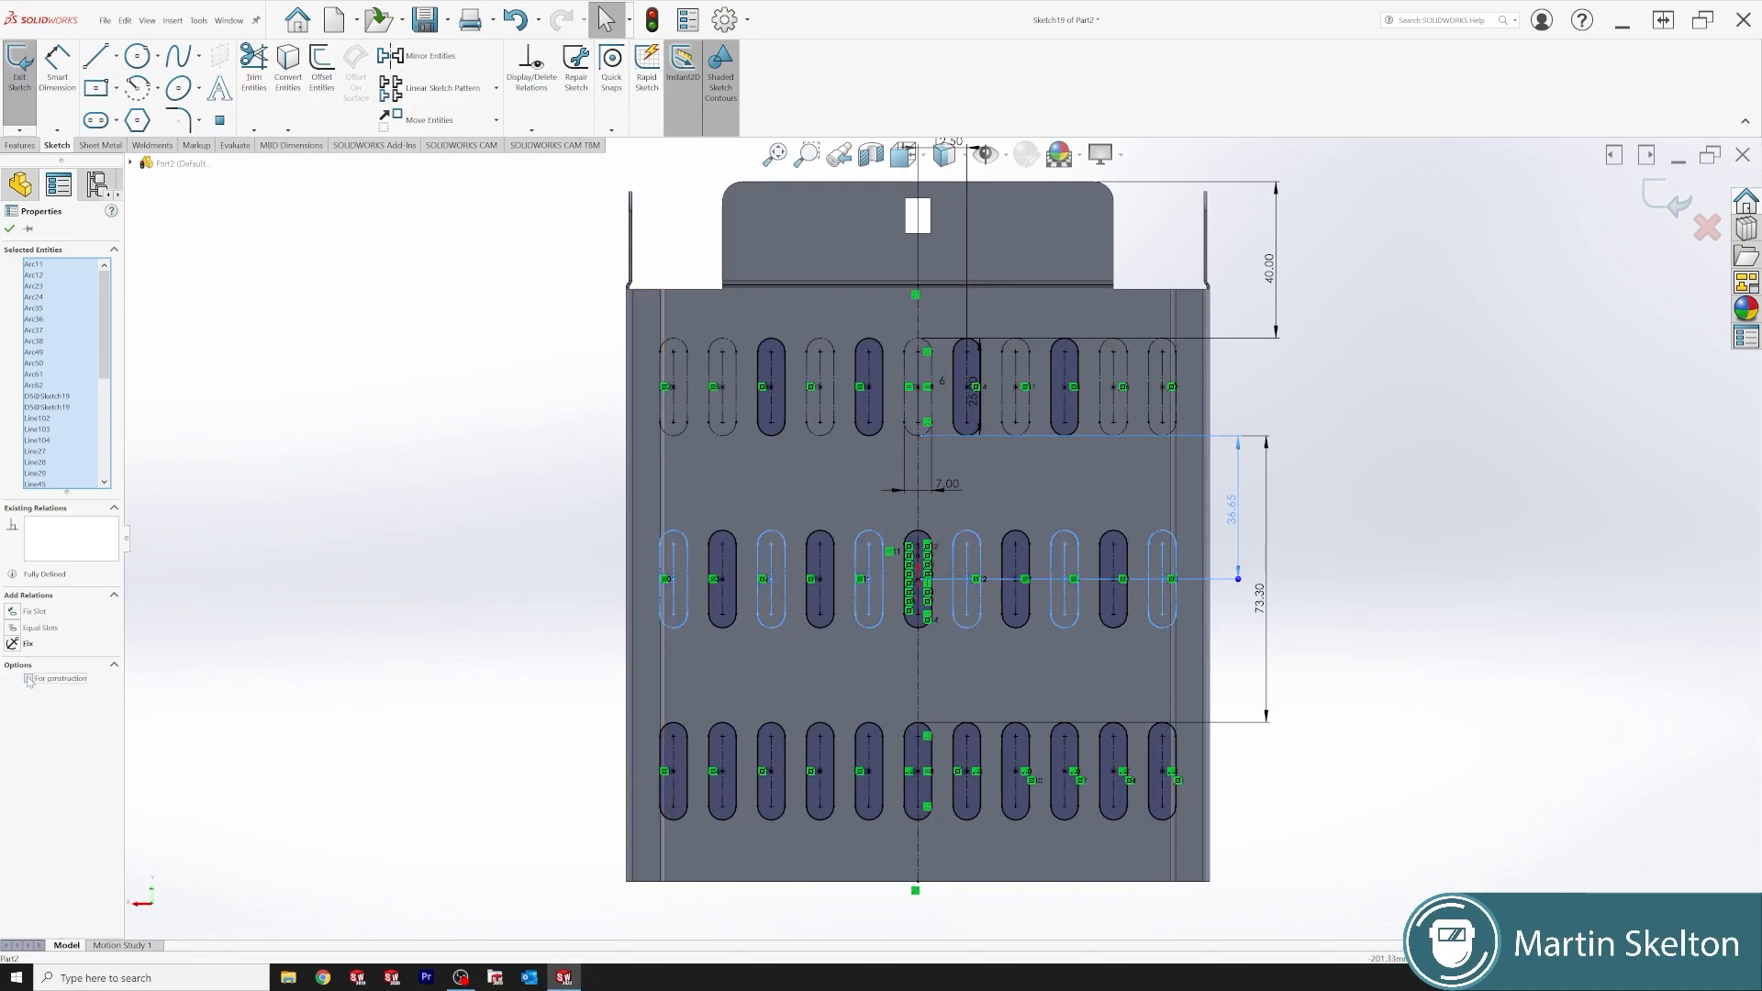
click(409, 562)
- Convert the second, fourth, sixth, eighth and tenth slots of the lower row to construction geometry
scroll(959, 818, up, 1)
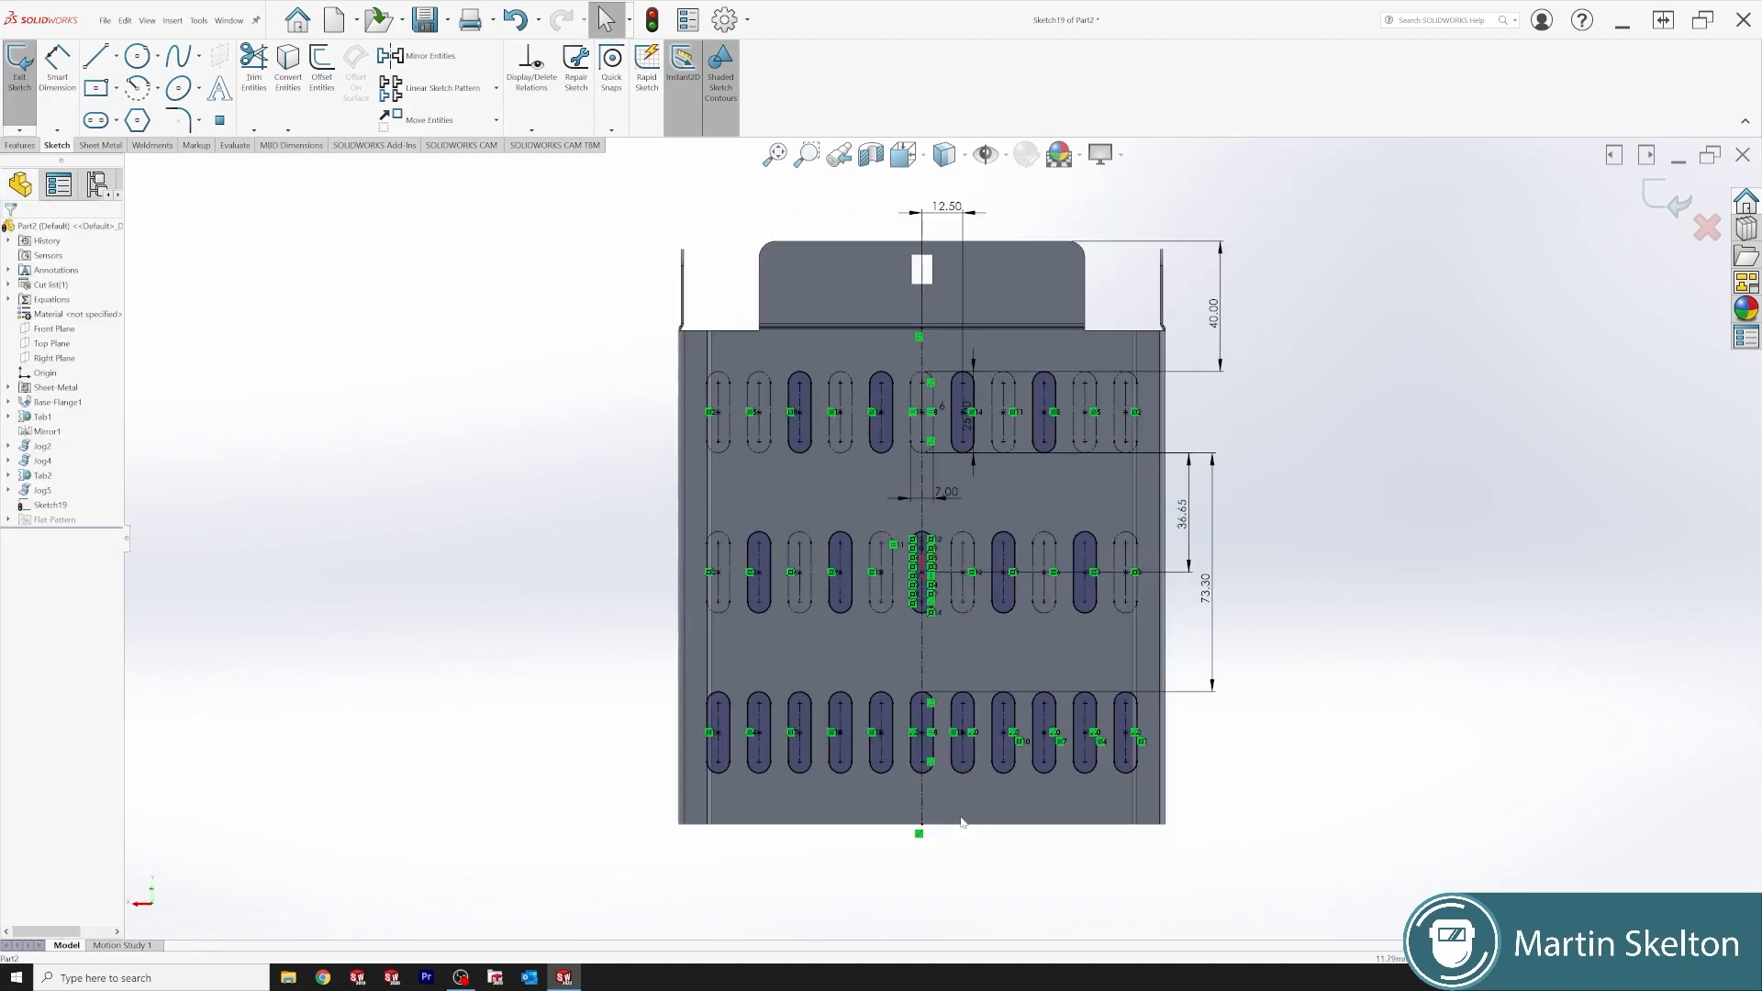
scroll(978, 845, down, 1)
scroll(981, 851, down, 1)
scroll(949, 587, up, 1)
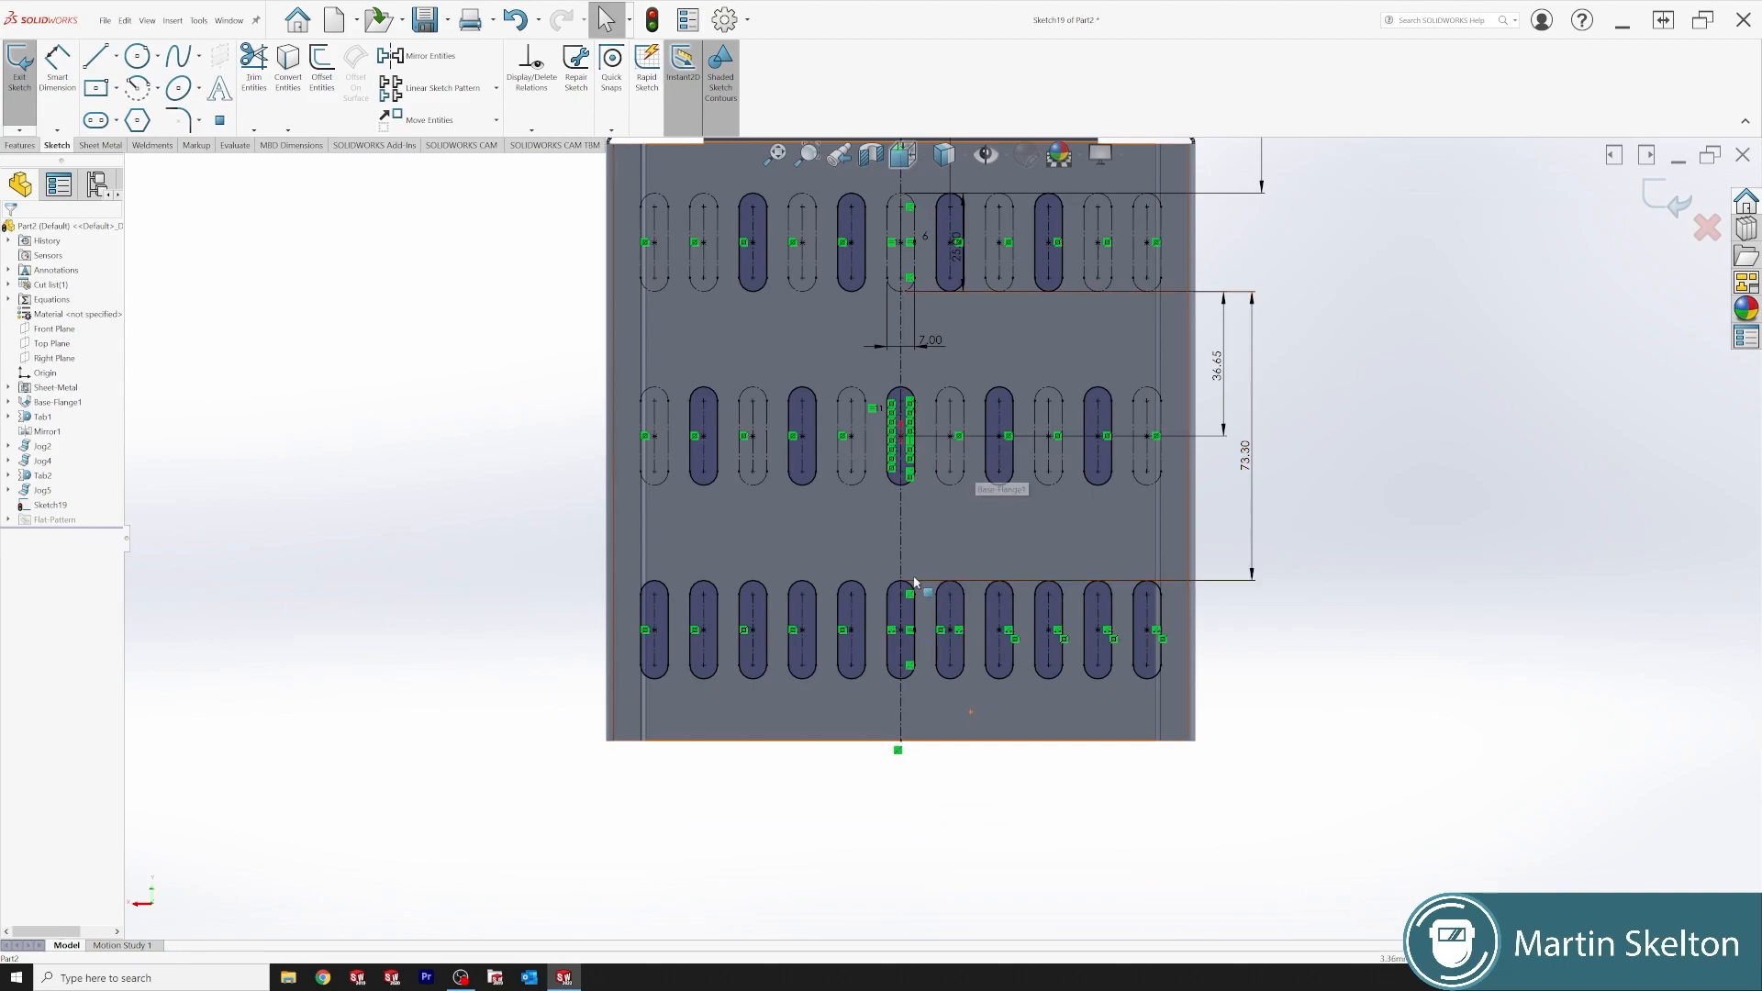
click(914, 668)
ctrl+drag(972, 550, 1024, 713)
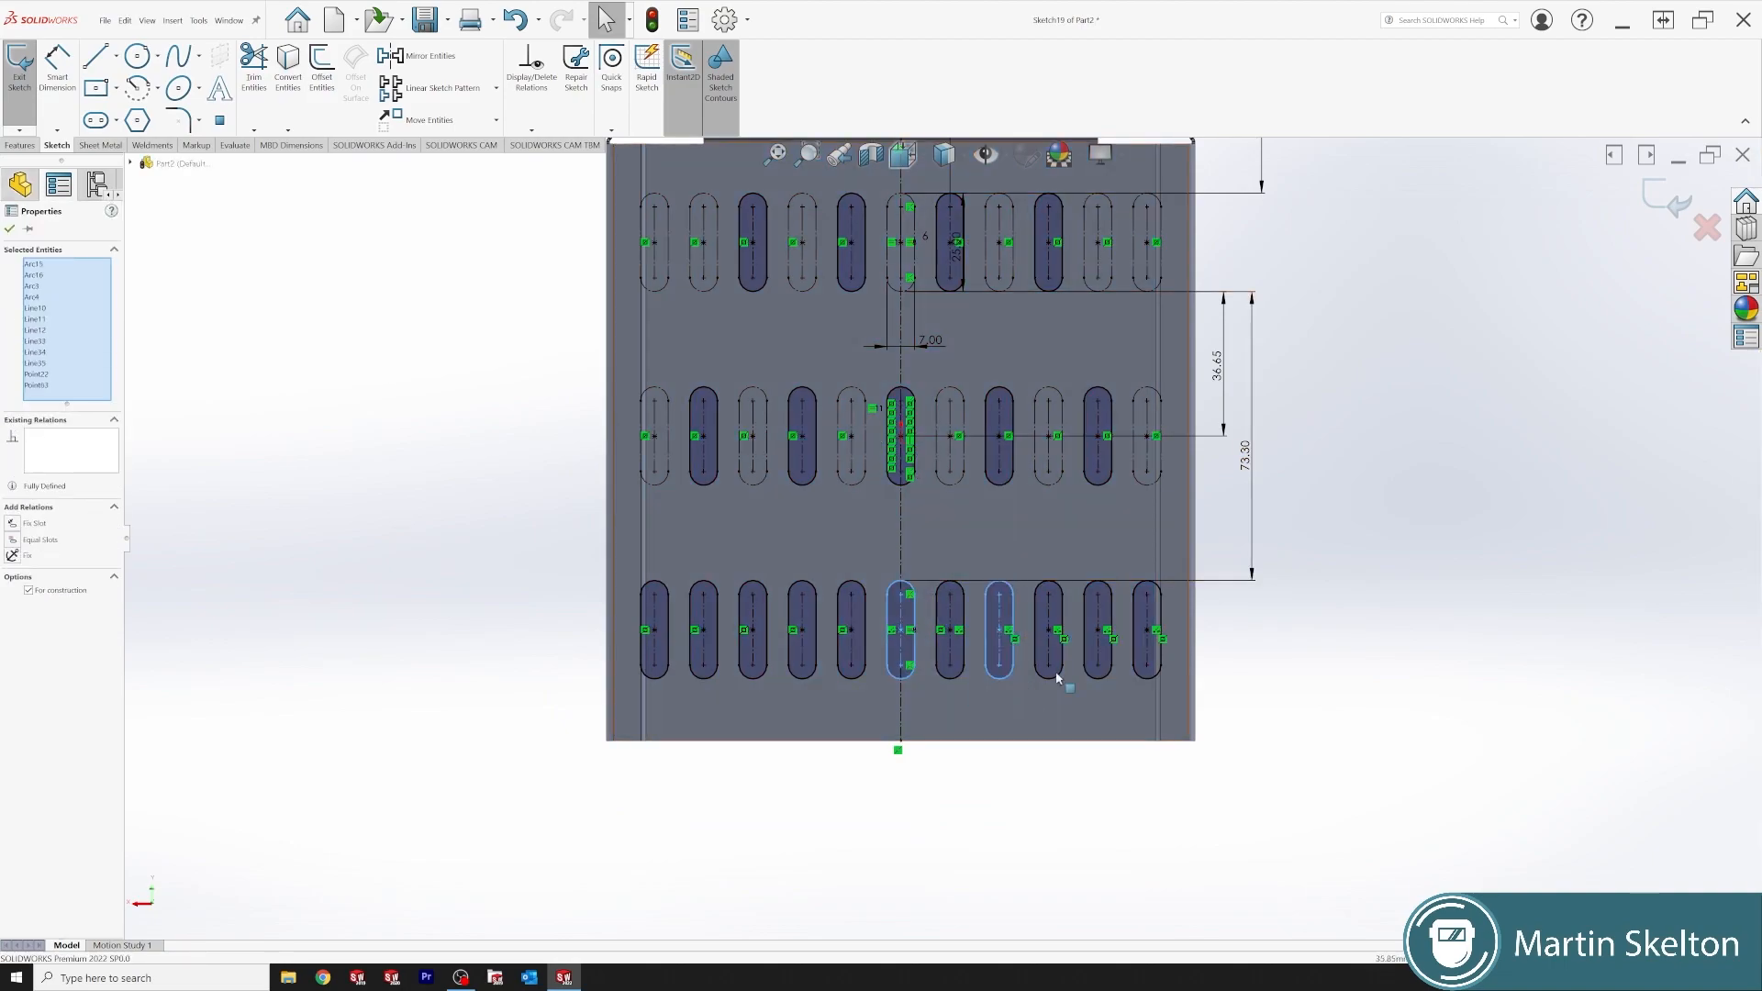
ctrl+drag(1081, 558, 1137, 718)
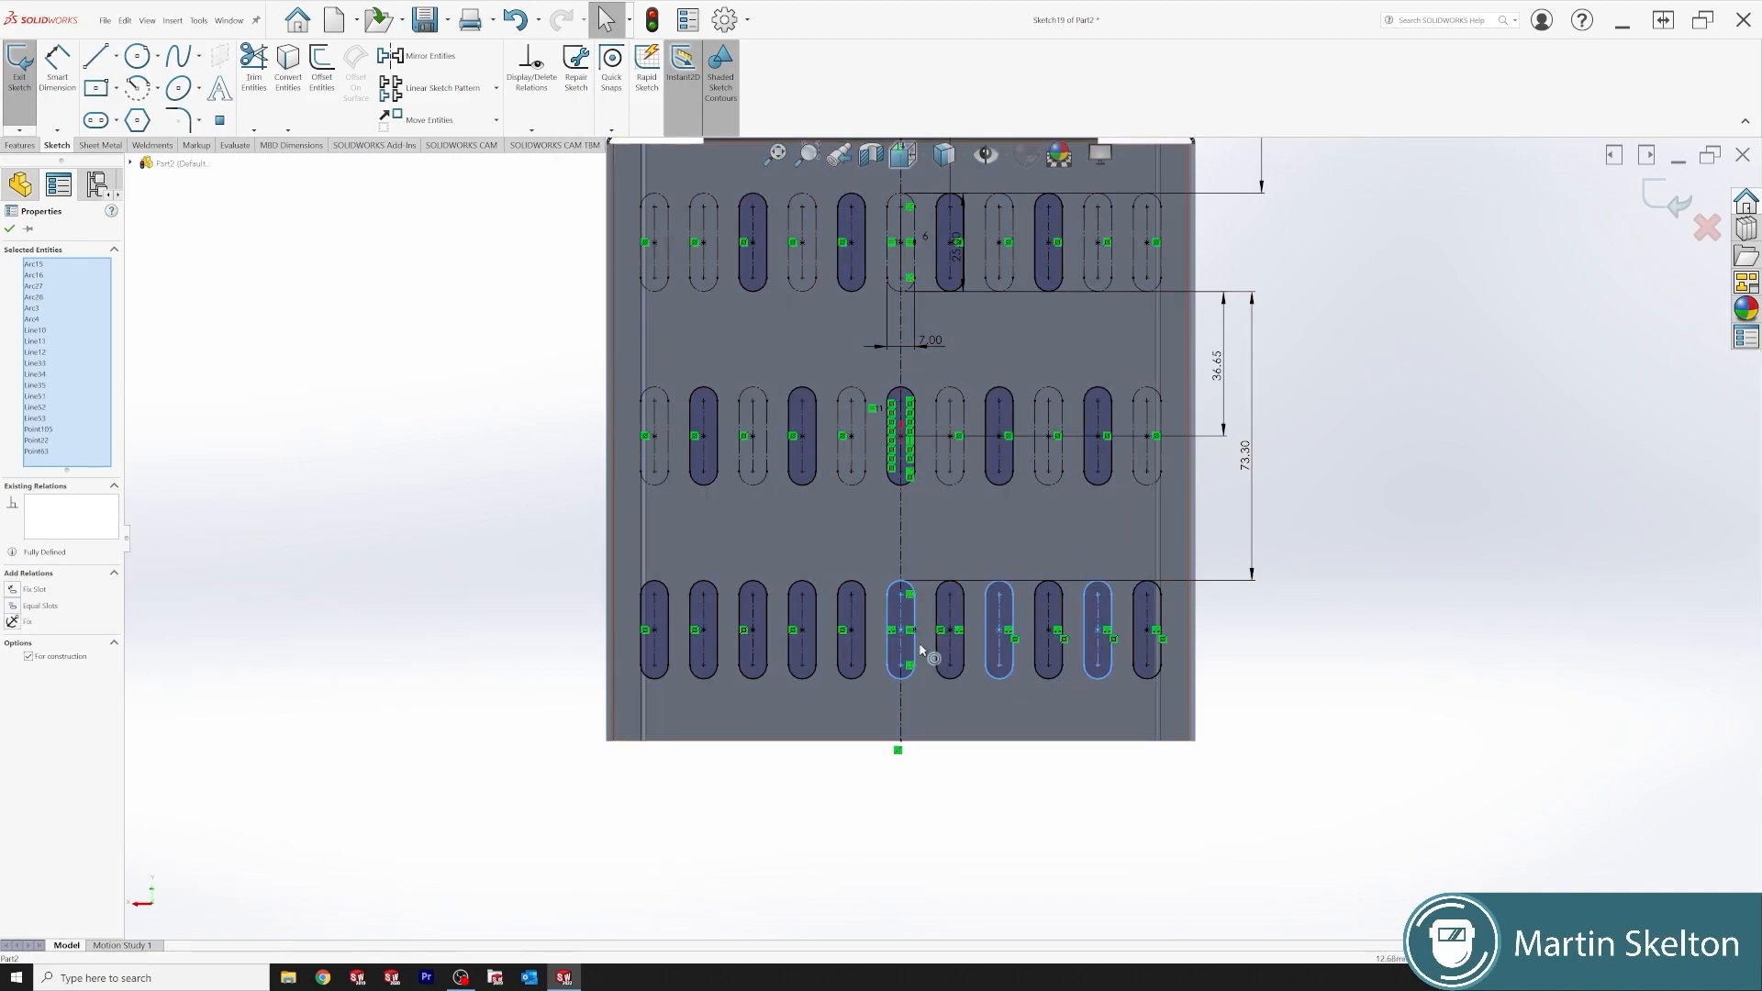
ctrl+drag(778, 556, 818, 720)
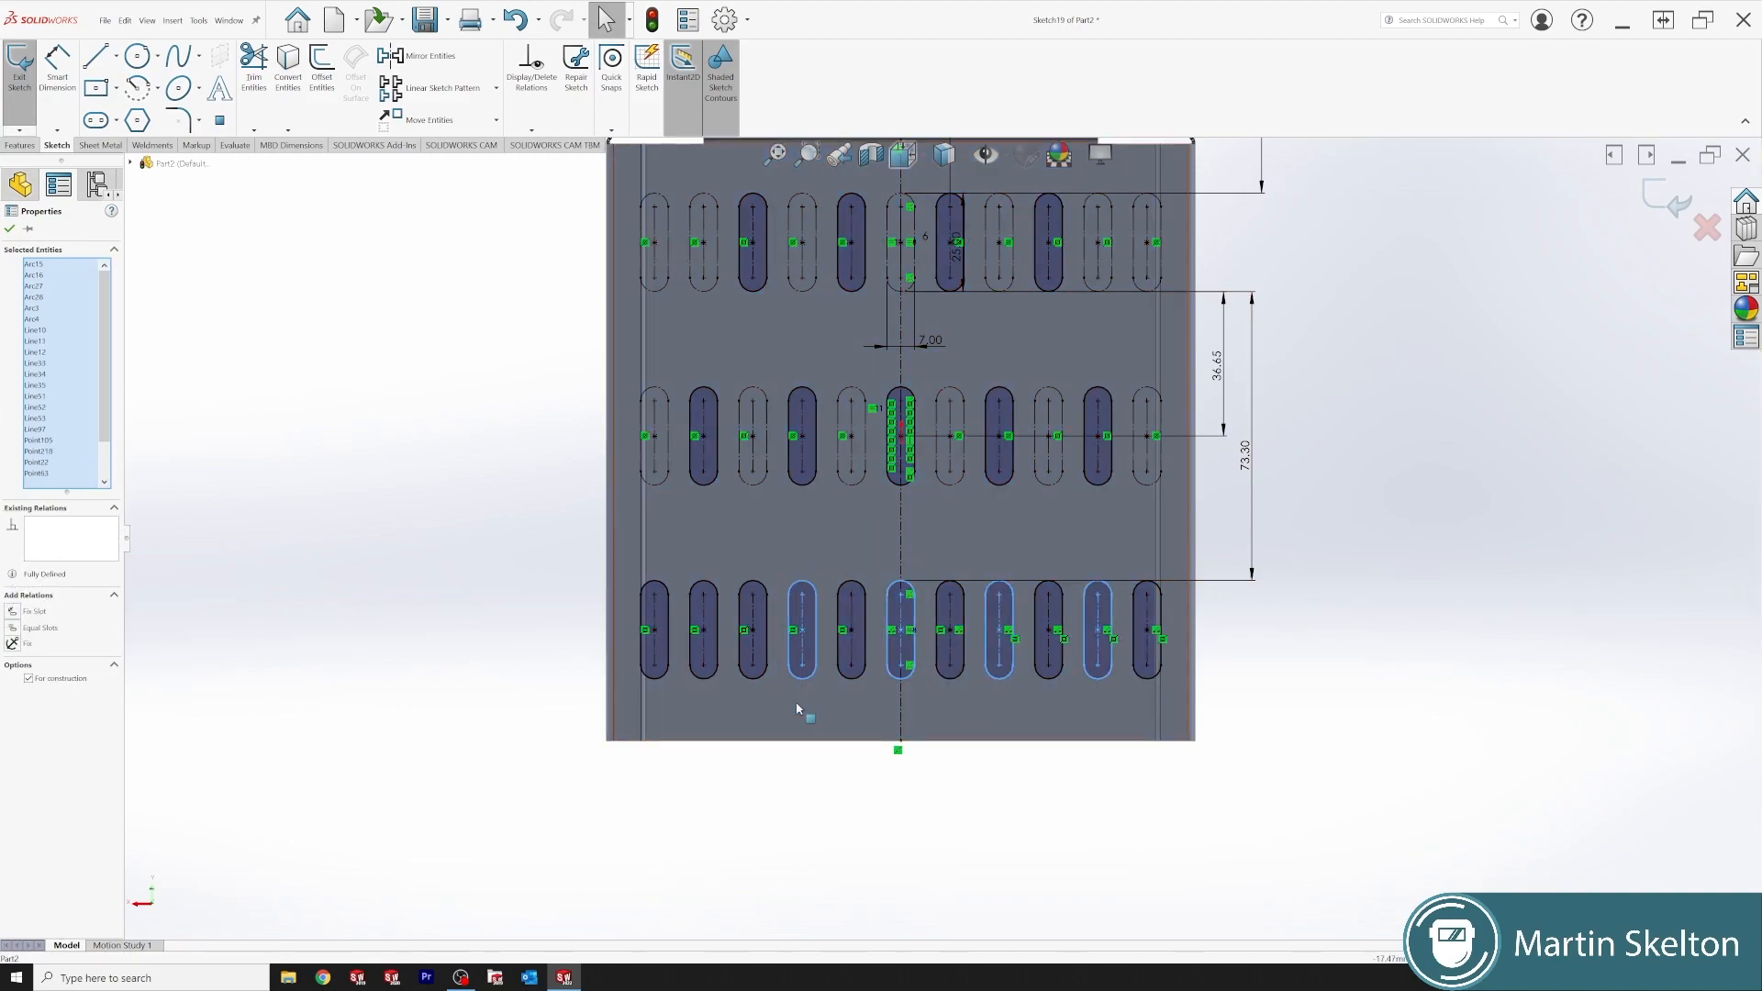
ctrl+drag(683, 559, 729, 707)
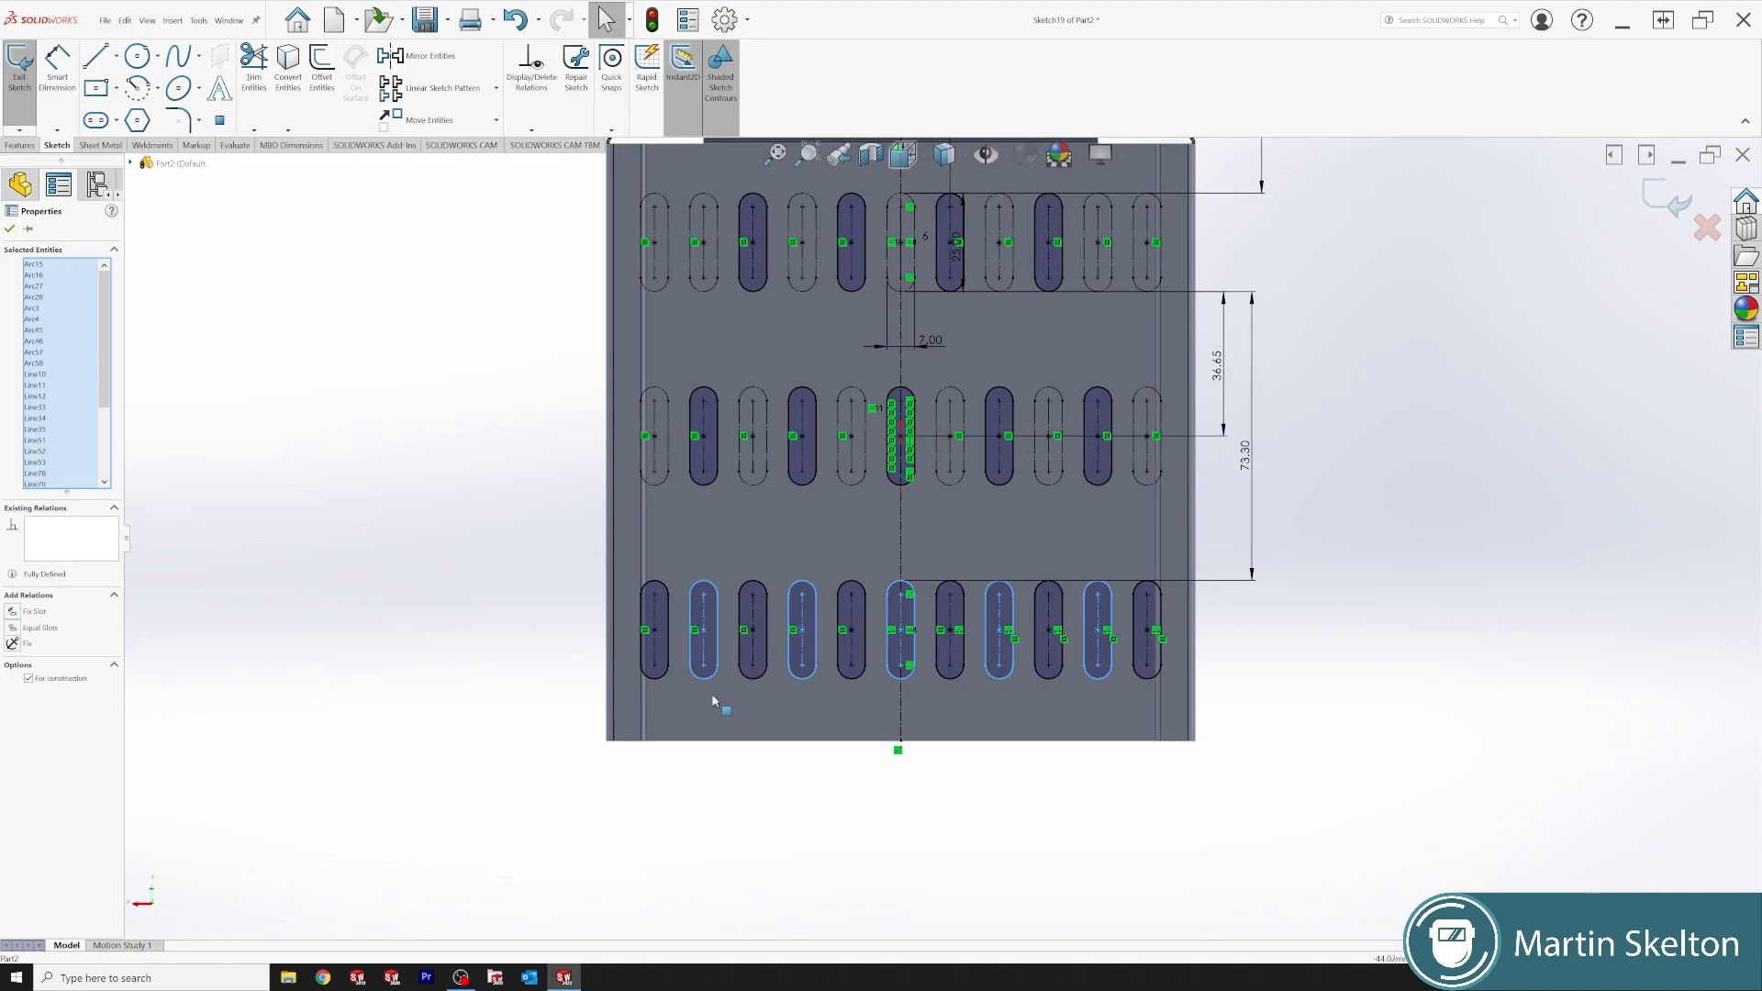
click(28, 680)
click(29, 680)
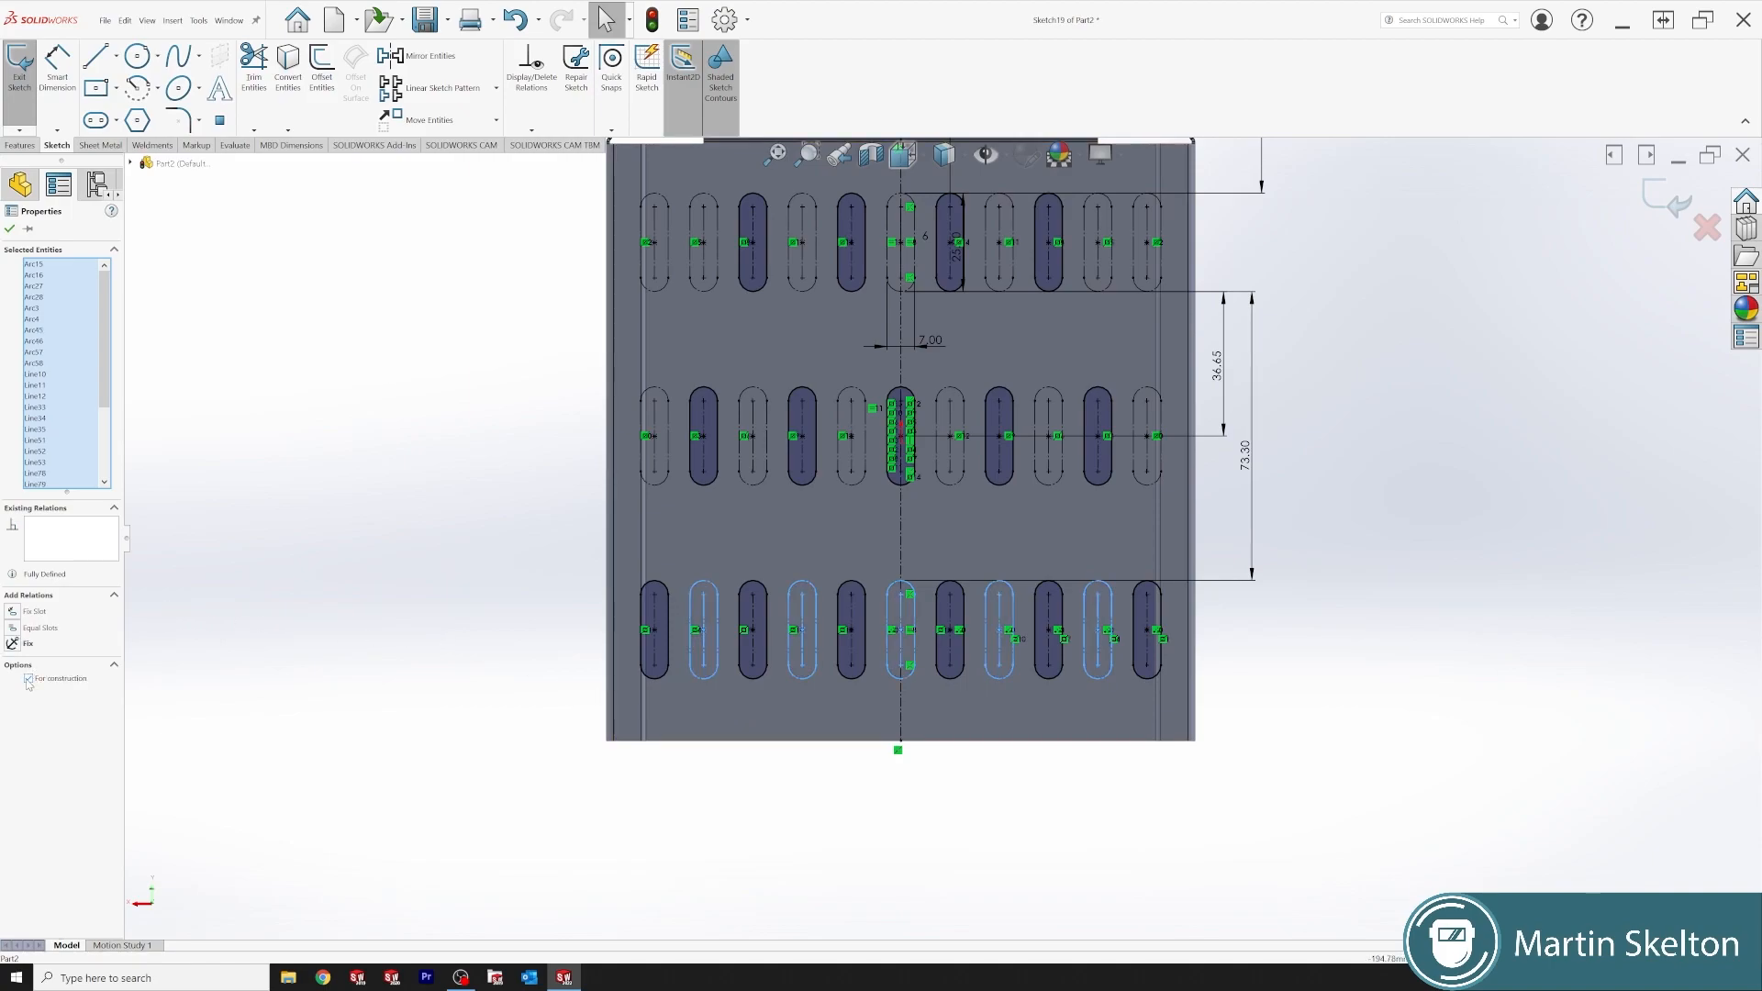
click(11, 229)
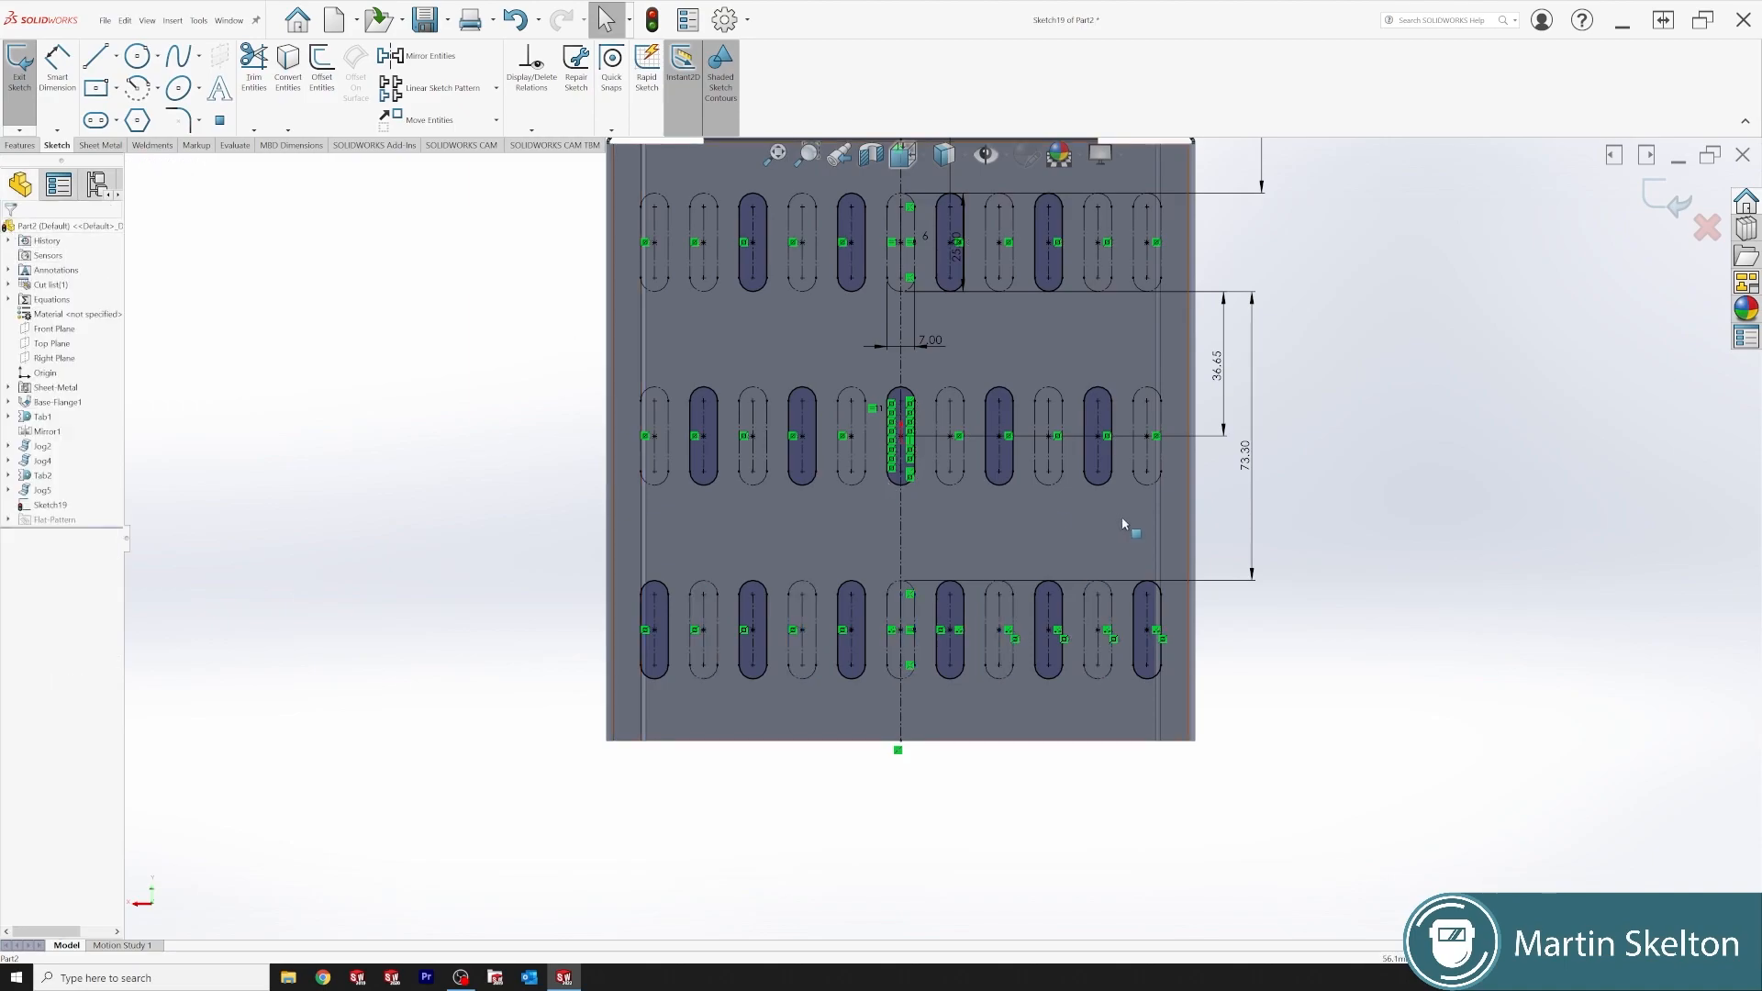
- Cut the remaining solid slot profiles through the base with a blind Extruded Cut linked to the sheet thickness
scroll(1129, 520, up, 2)
scroll(1014, 347, down, 2)
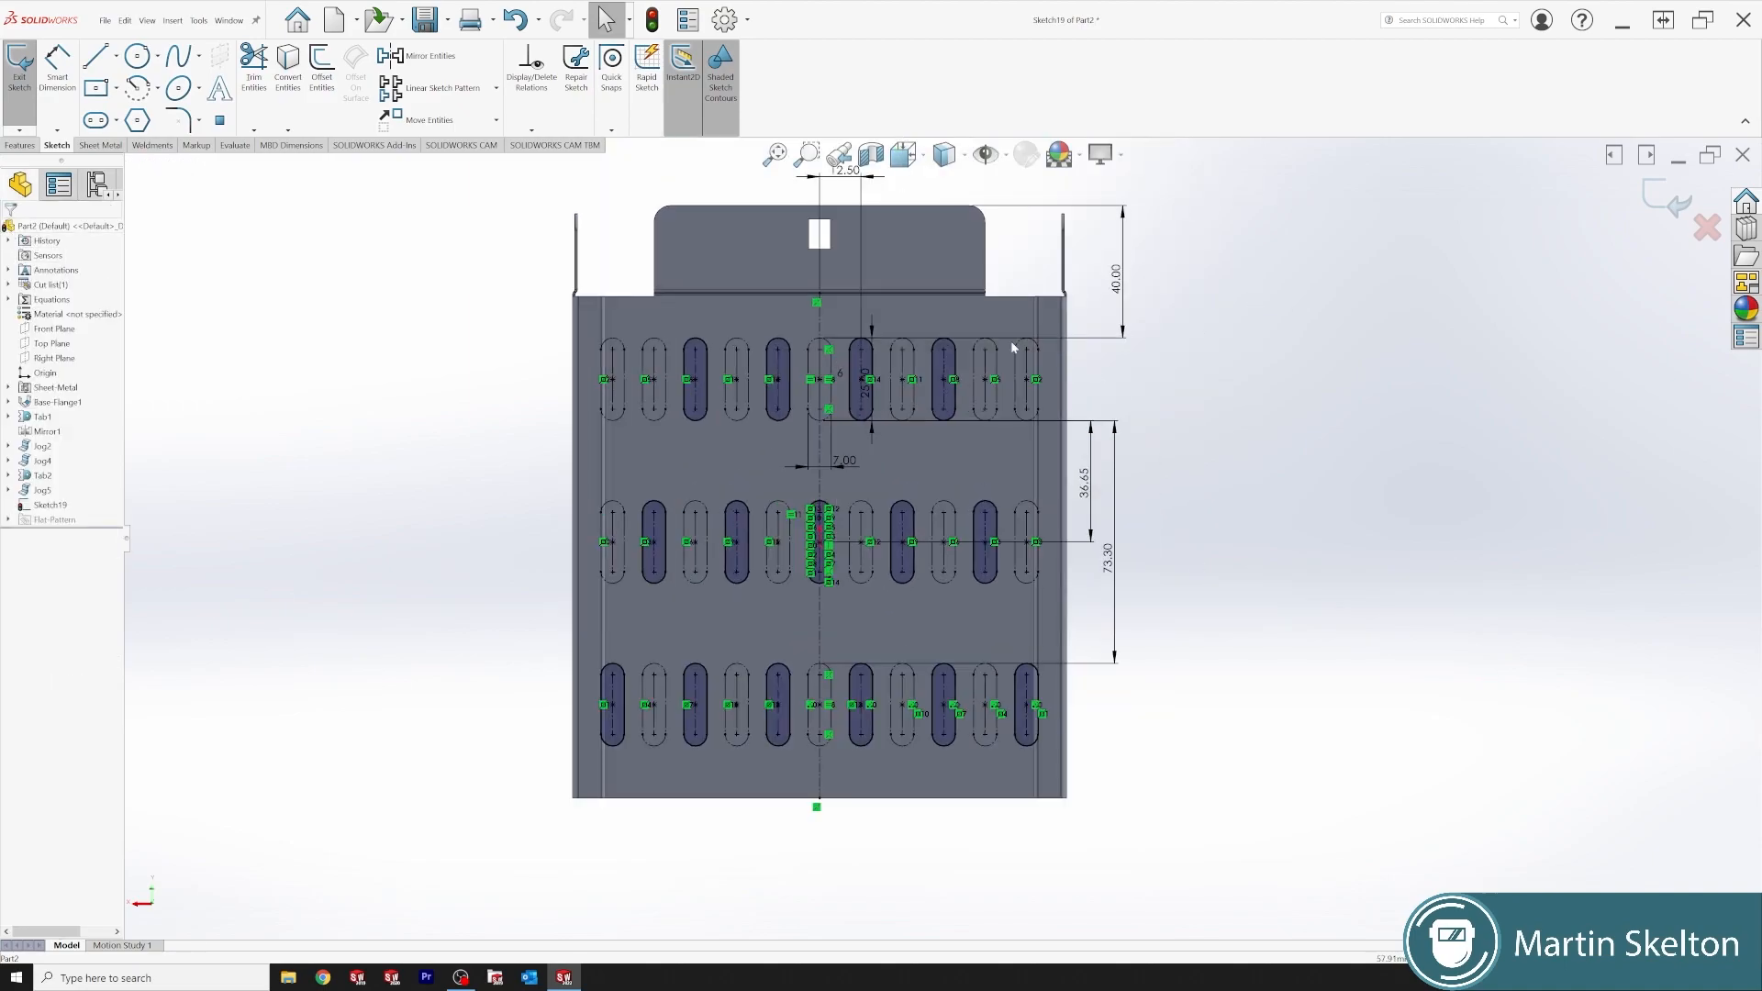
click(97, 146)
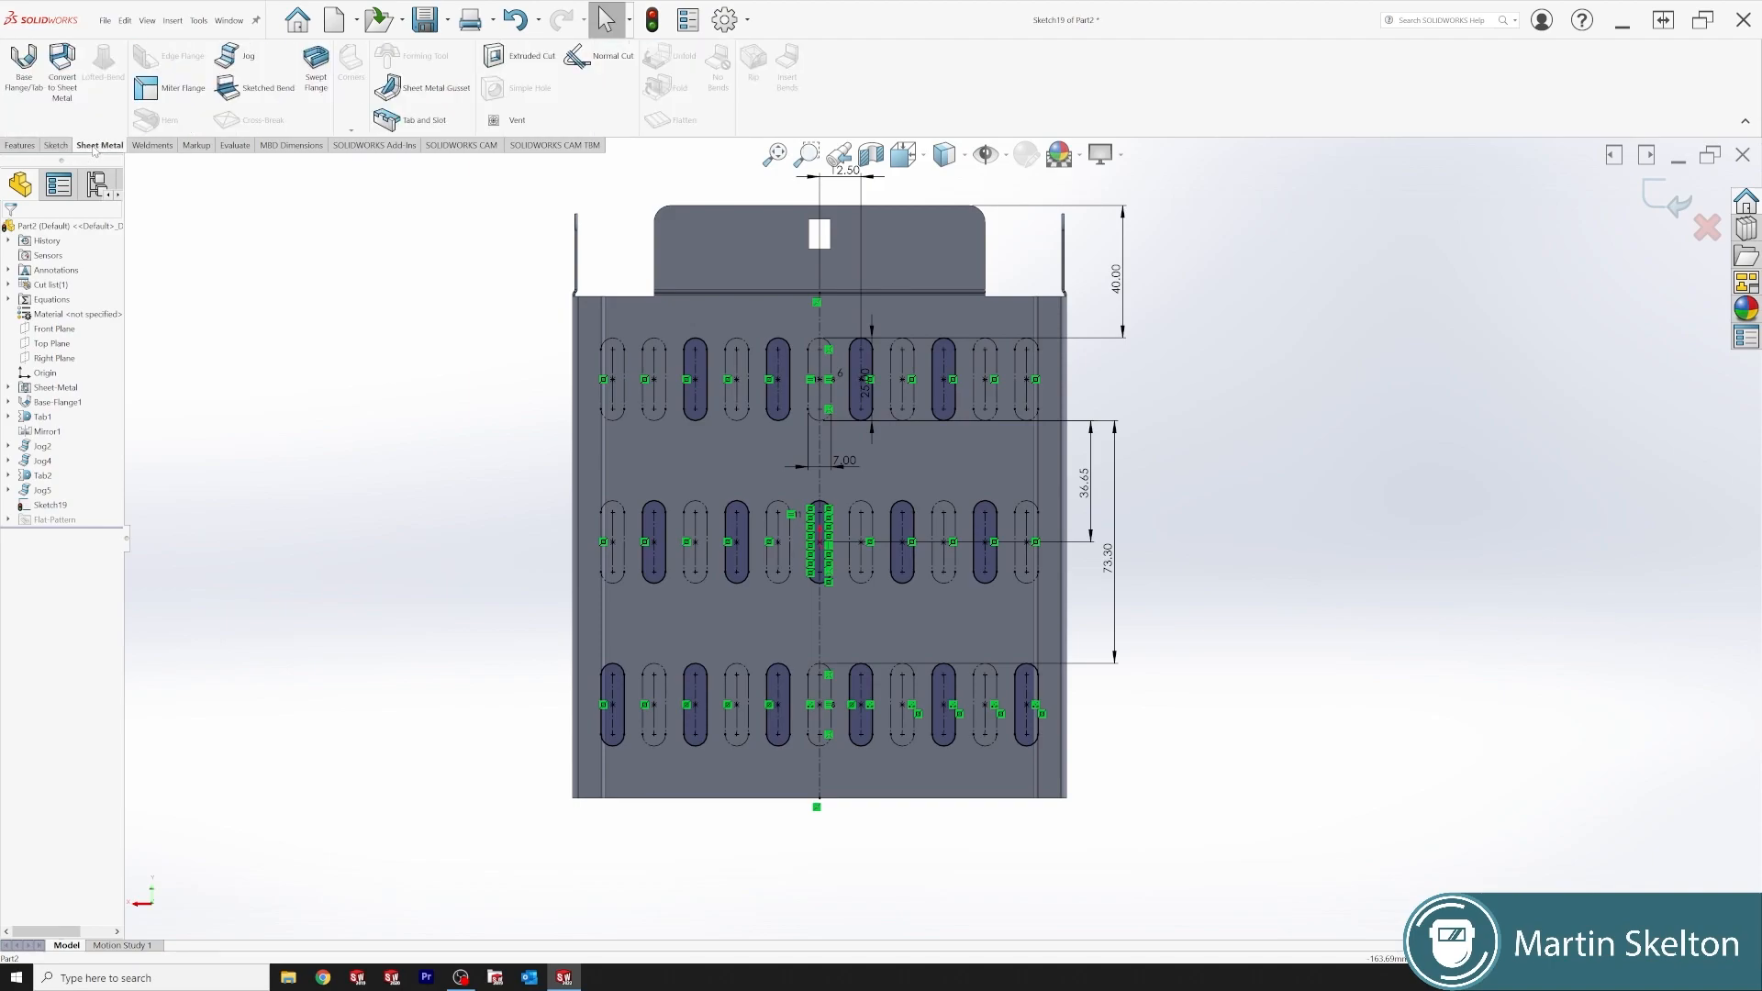
click(521, 55)
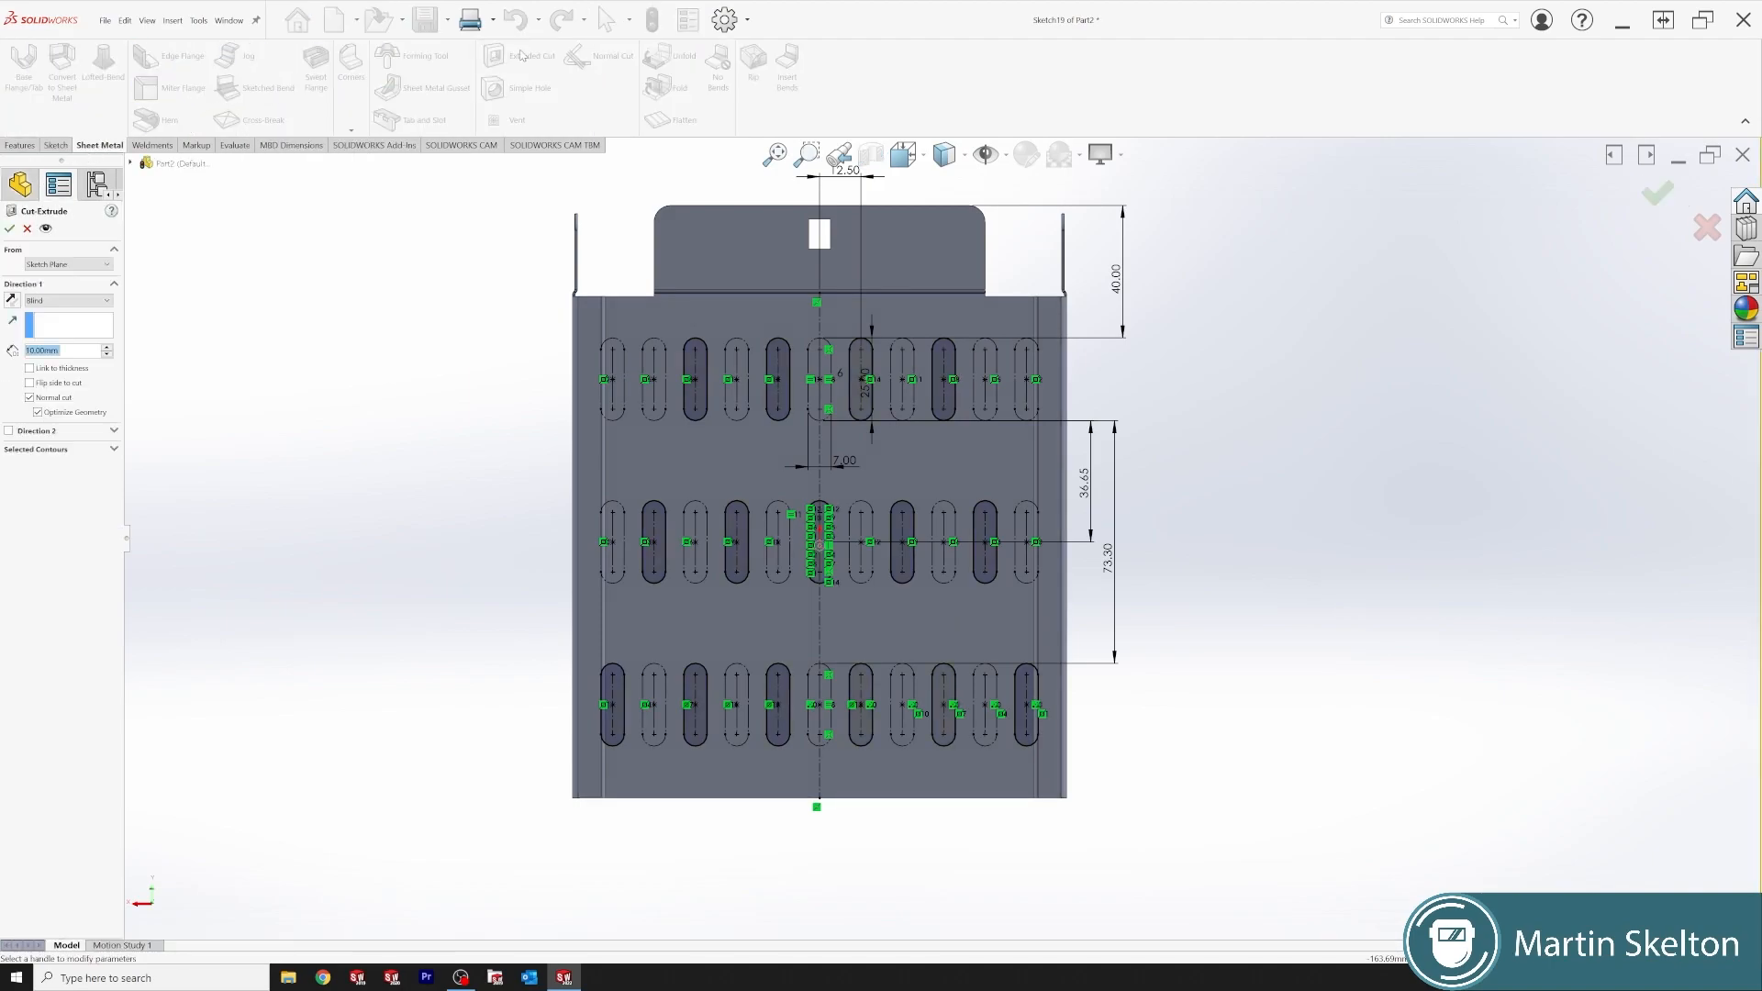
click(29, 369)
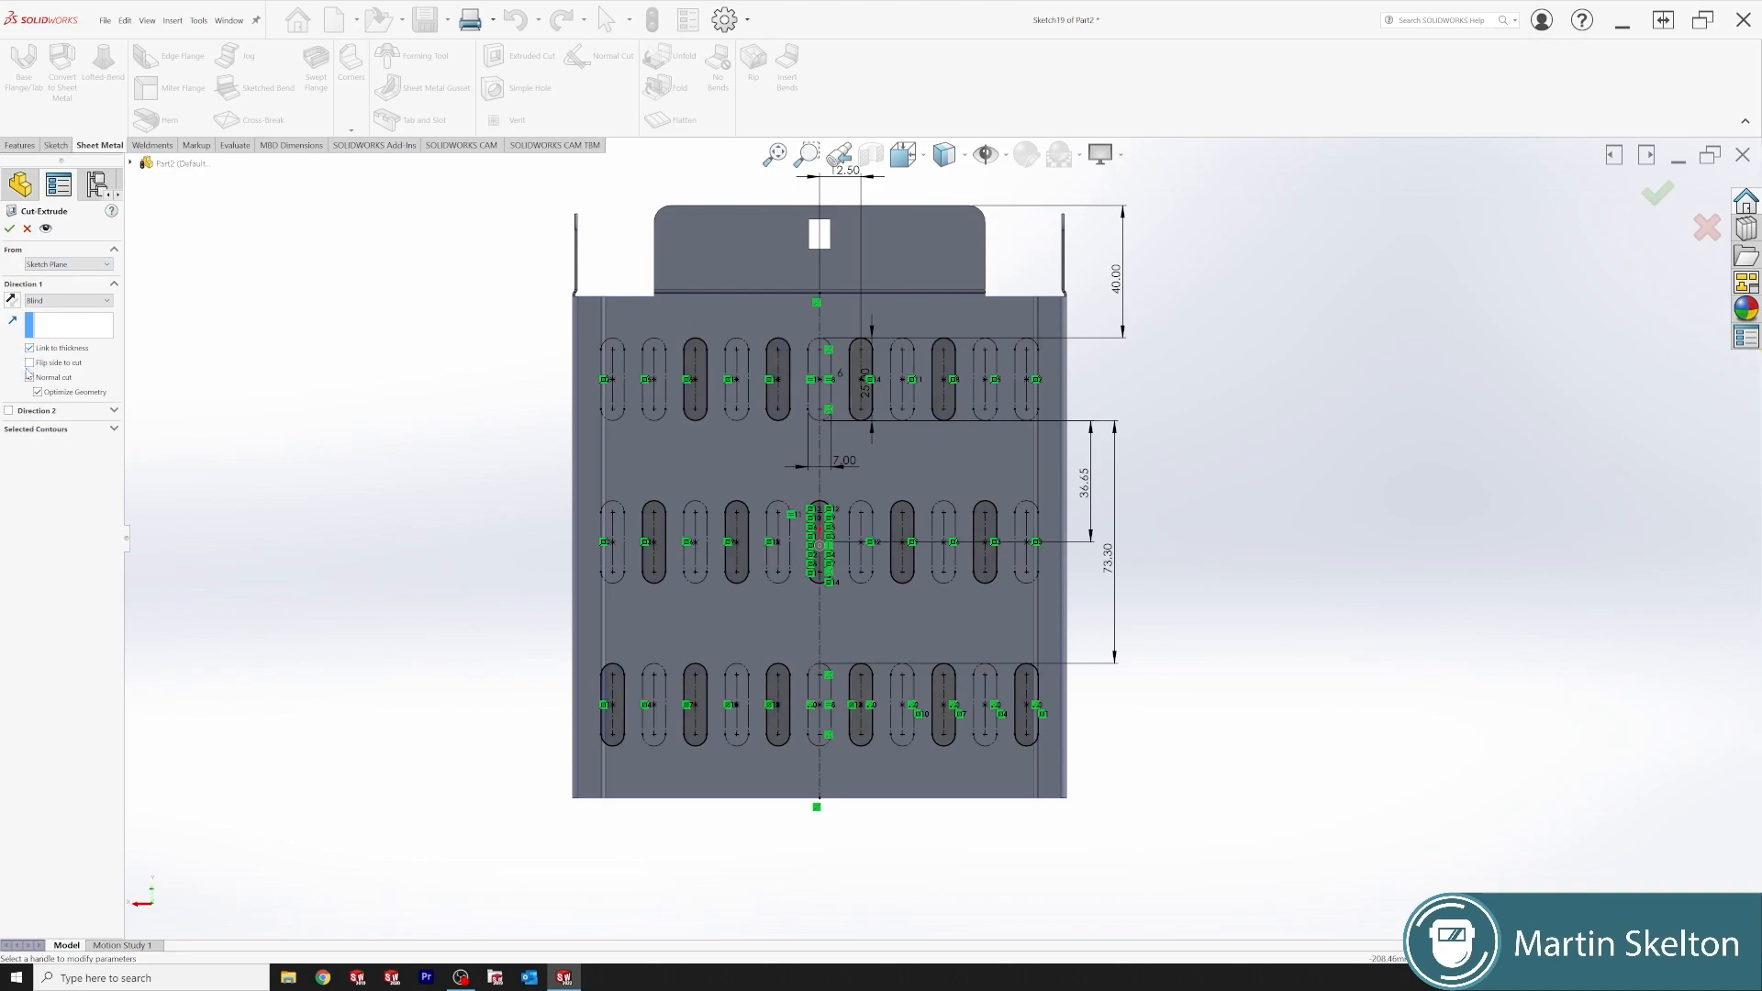
click(9, 230)
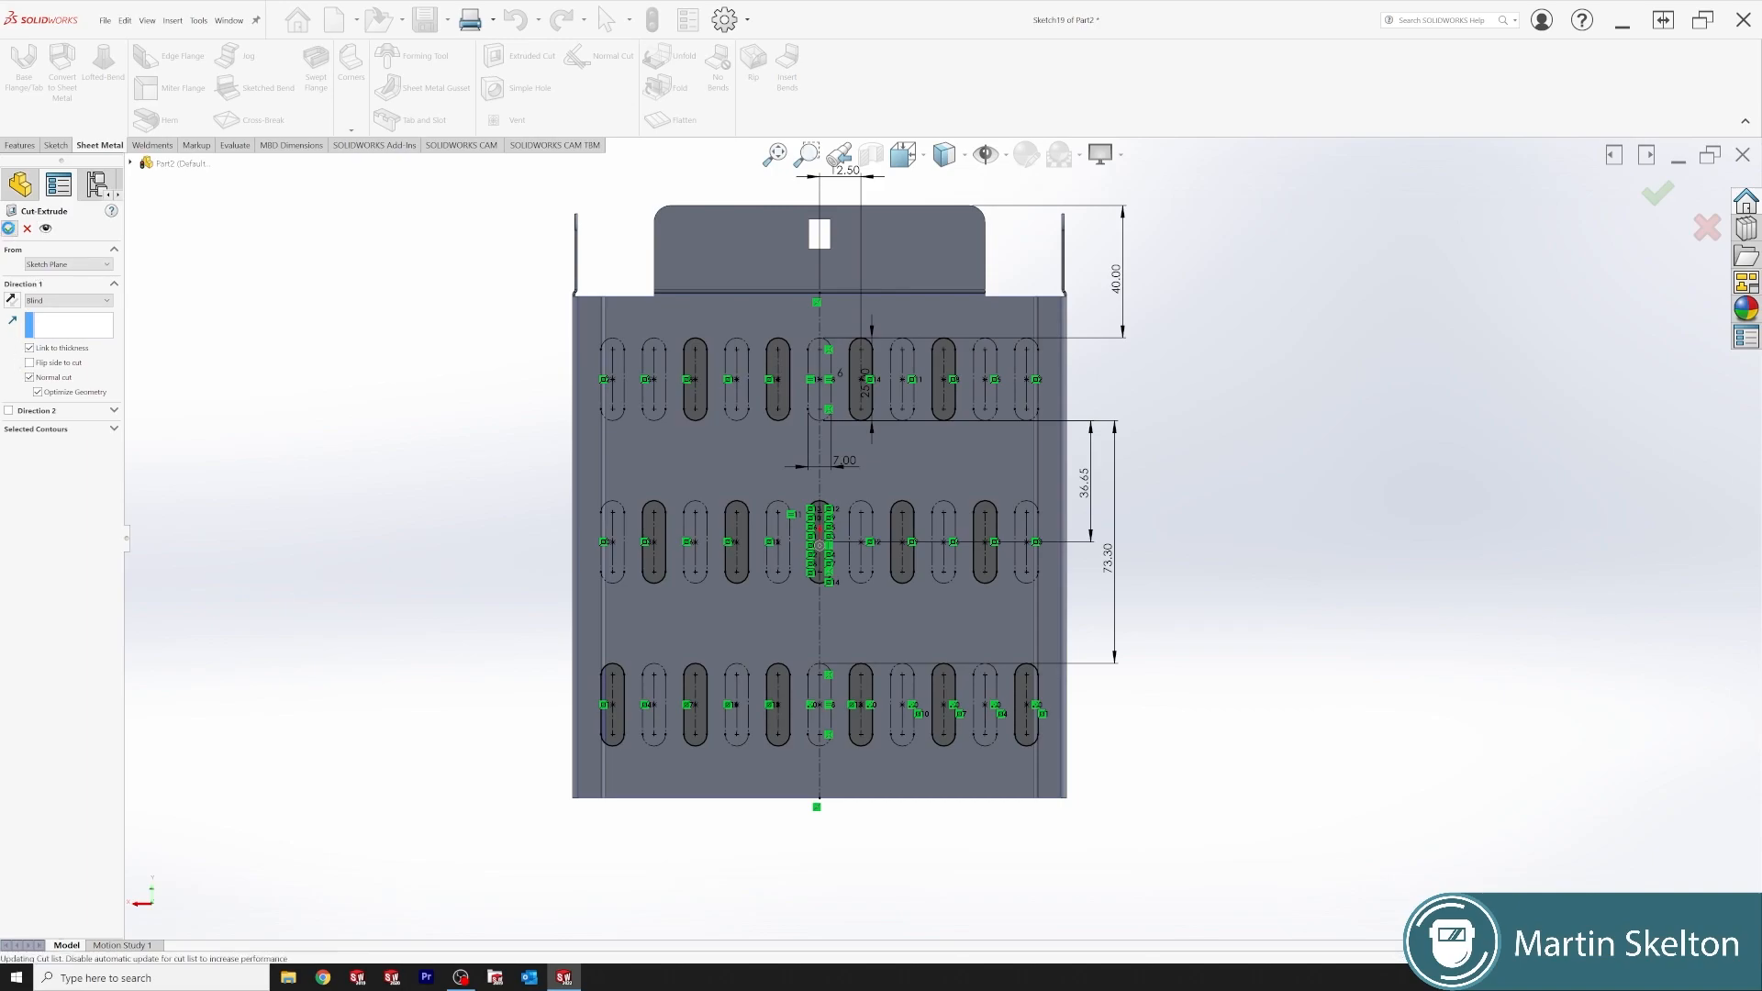
- Examine the staggered slot cuts from different angles and in the isometric view
middle_drag(776, 371, 463, 367)
scroll(463, 367, down, 1)
click(472, 429)
scroll(922, 546, up, 4)
middle_drag(898, 587, 917, 534)
key(space)
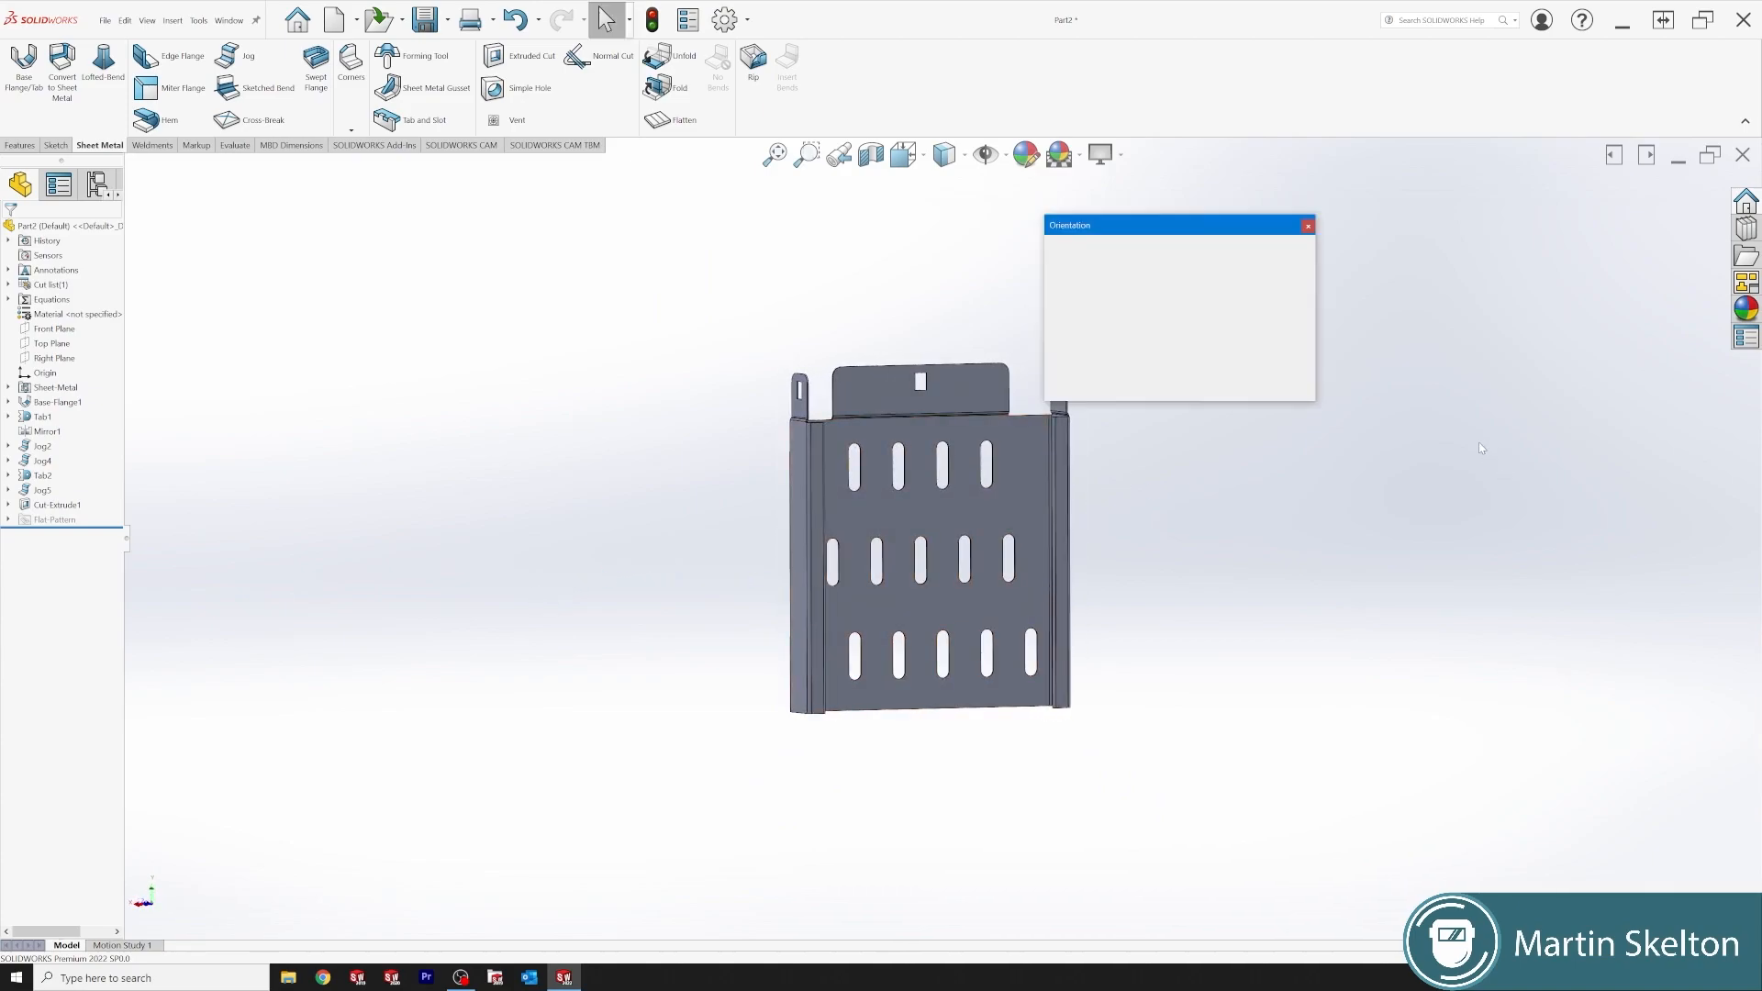
click(1292, 292)
click(1299, 311)
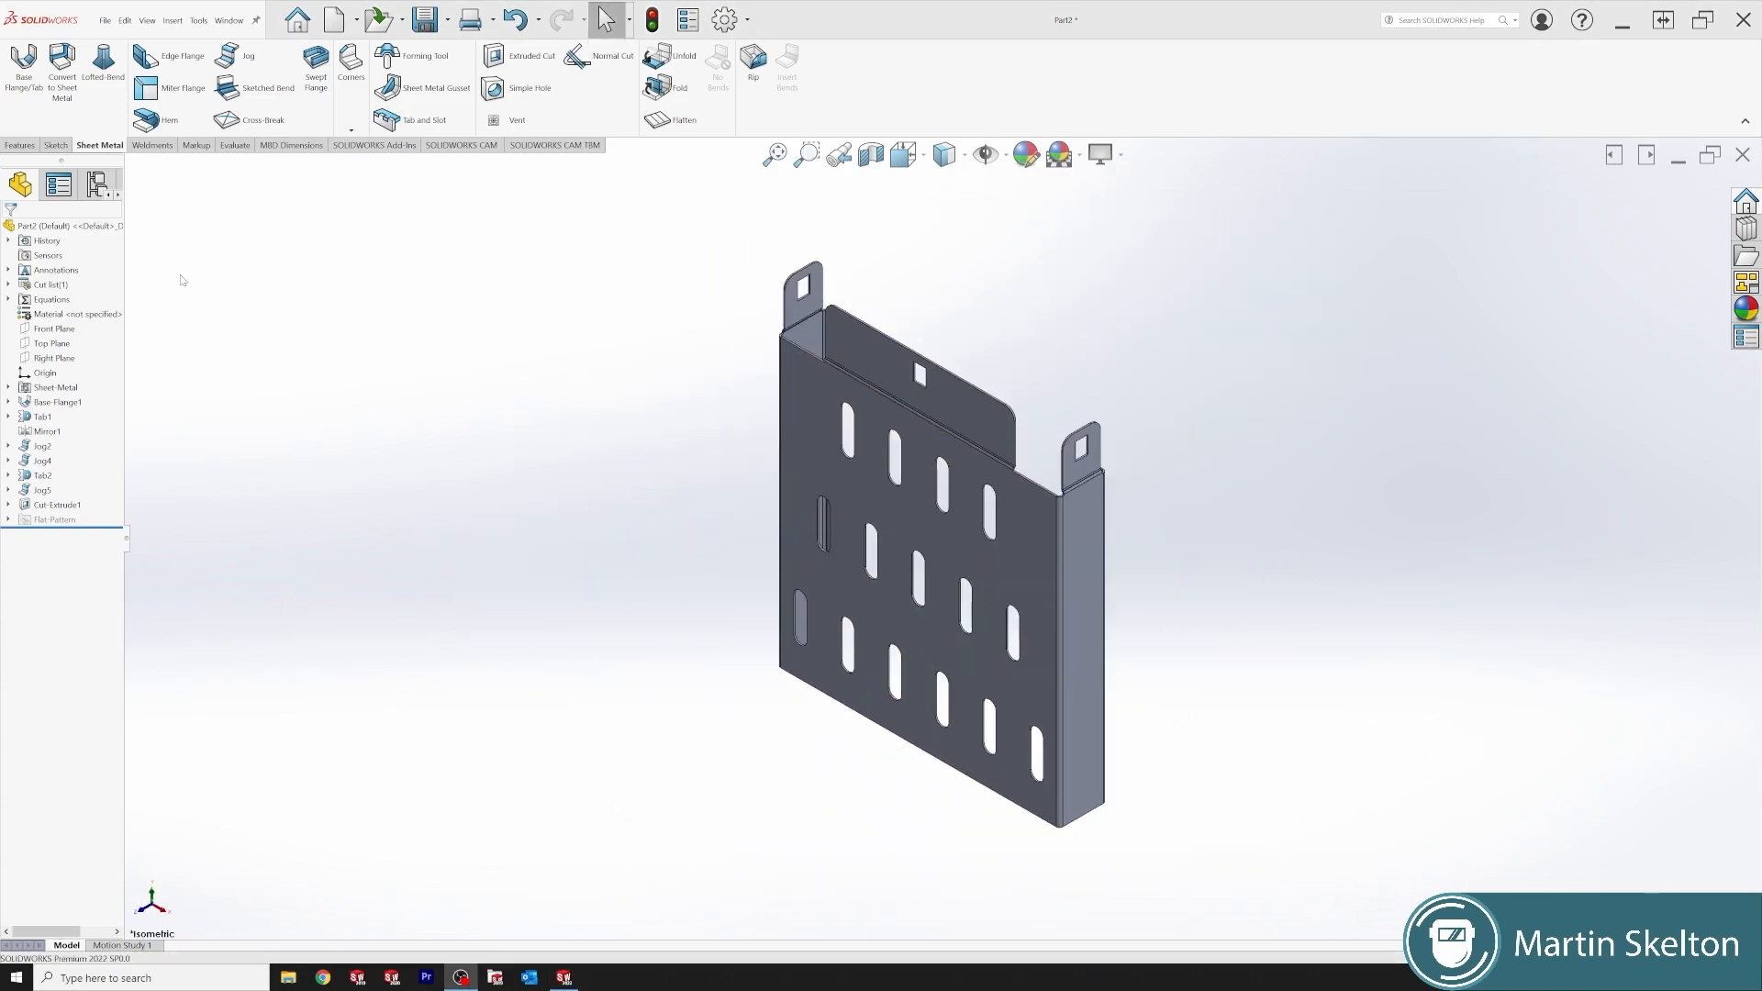
- Assign Plain Carbon Steel as the part's material
right_click(112, 315)
click(166, 344)
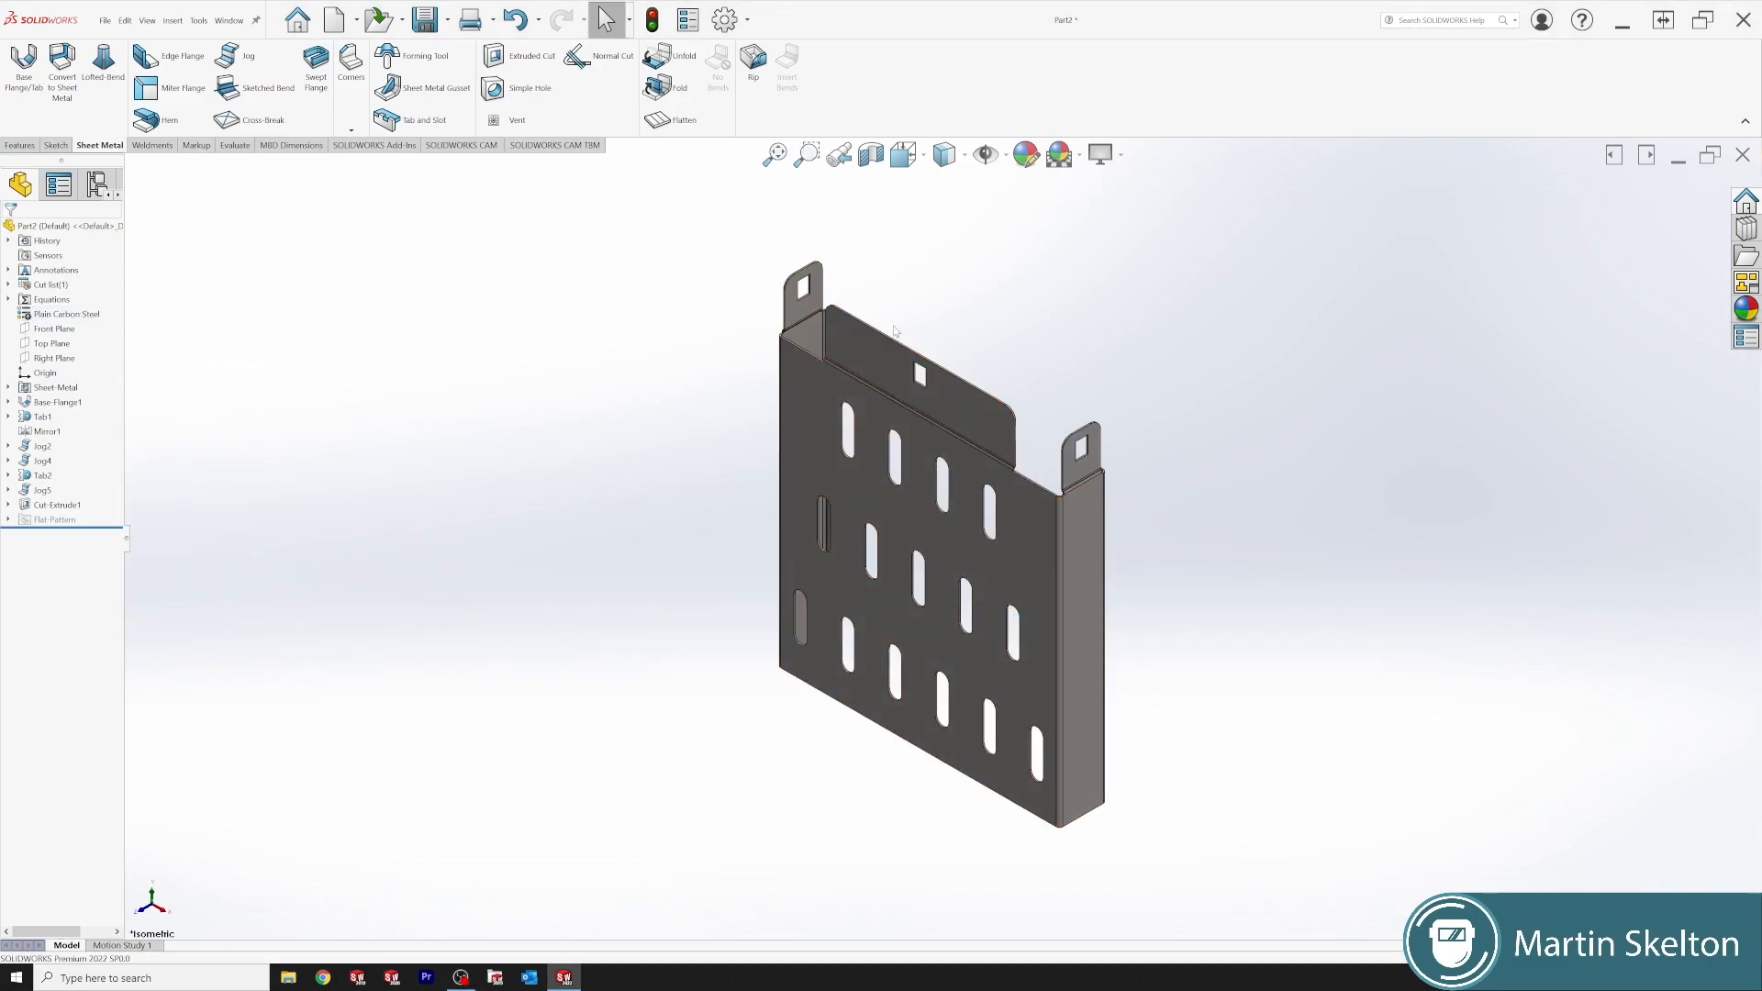
- Redefine the standard Back view as the view normal to the base's outer slotted face, and show the part in isometric
click(964, 477)
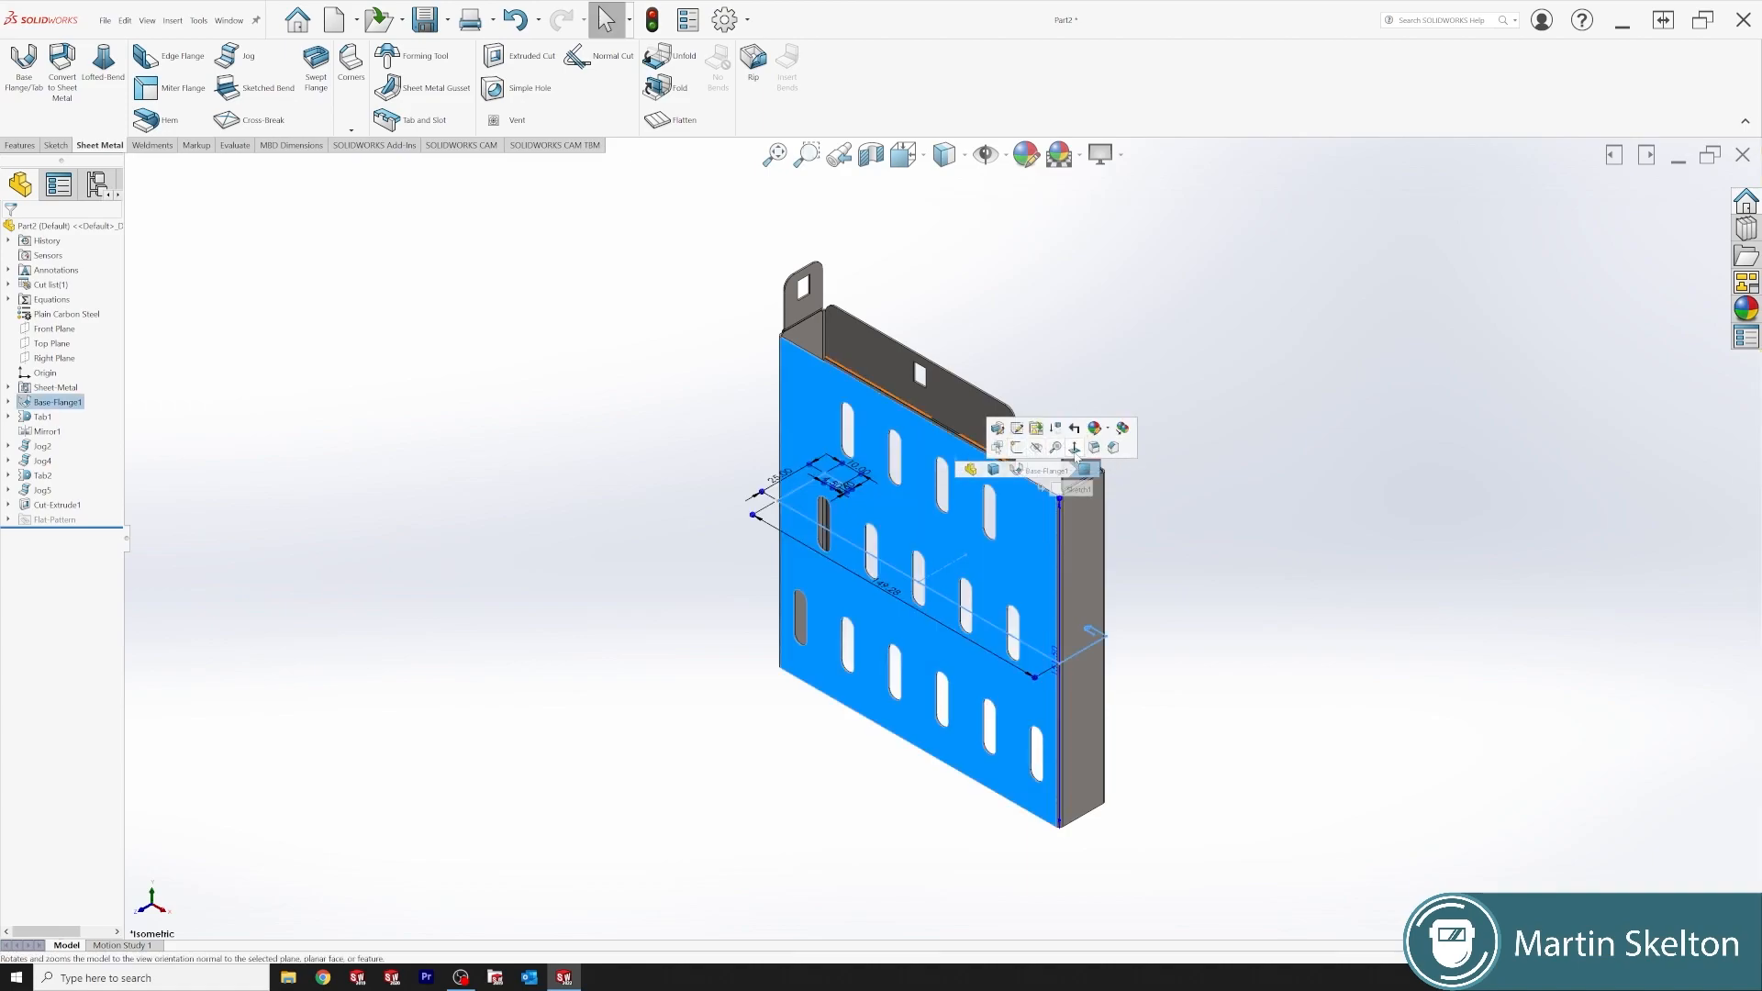
click(1074, 448)
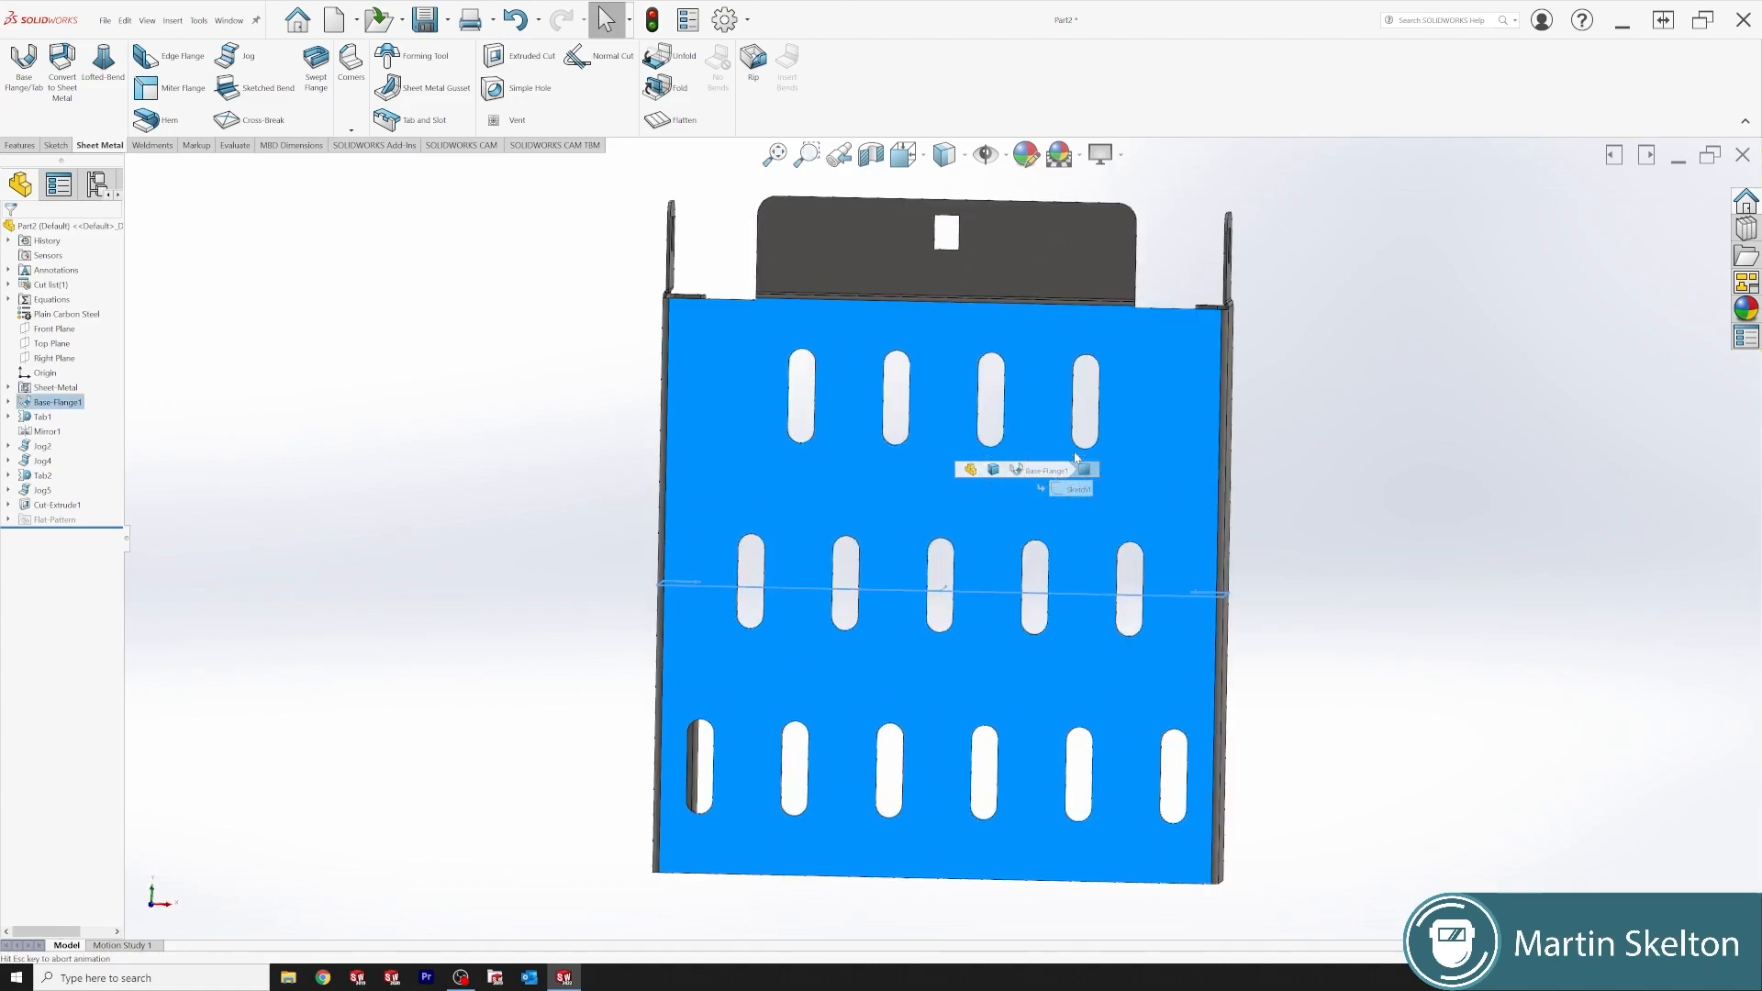
key(space)
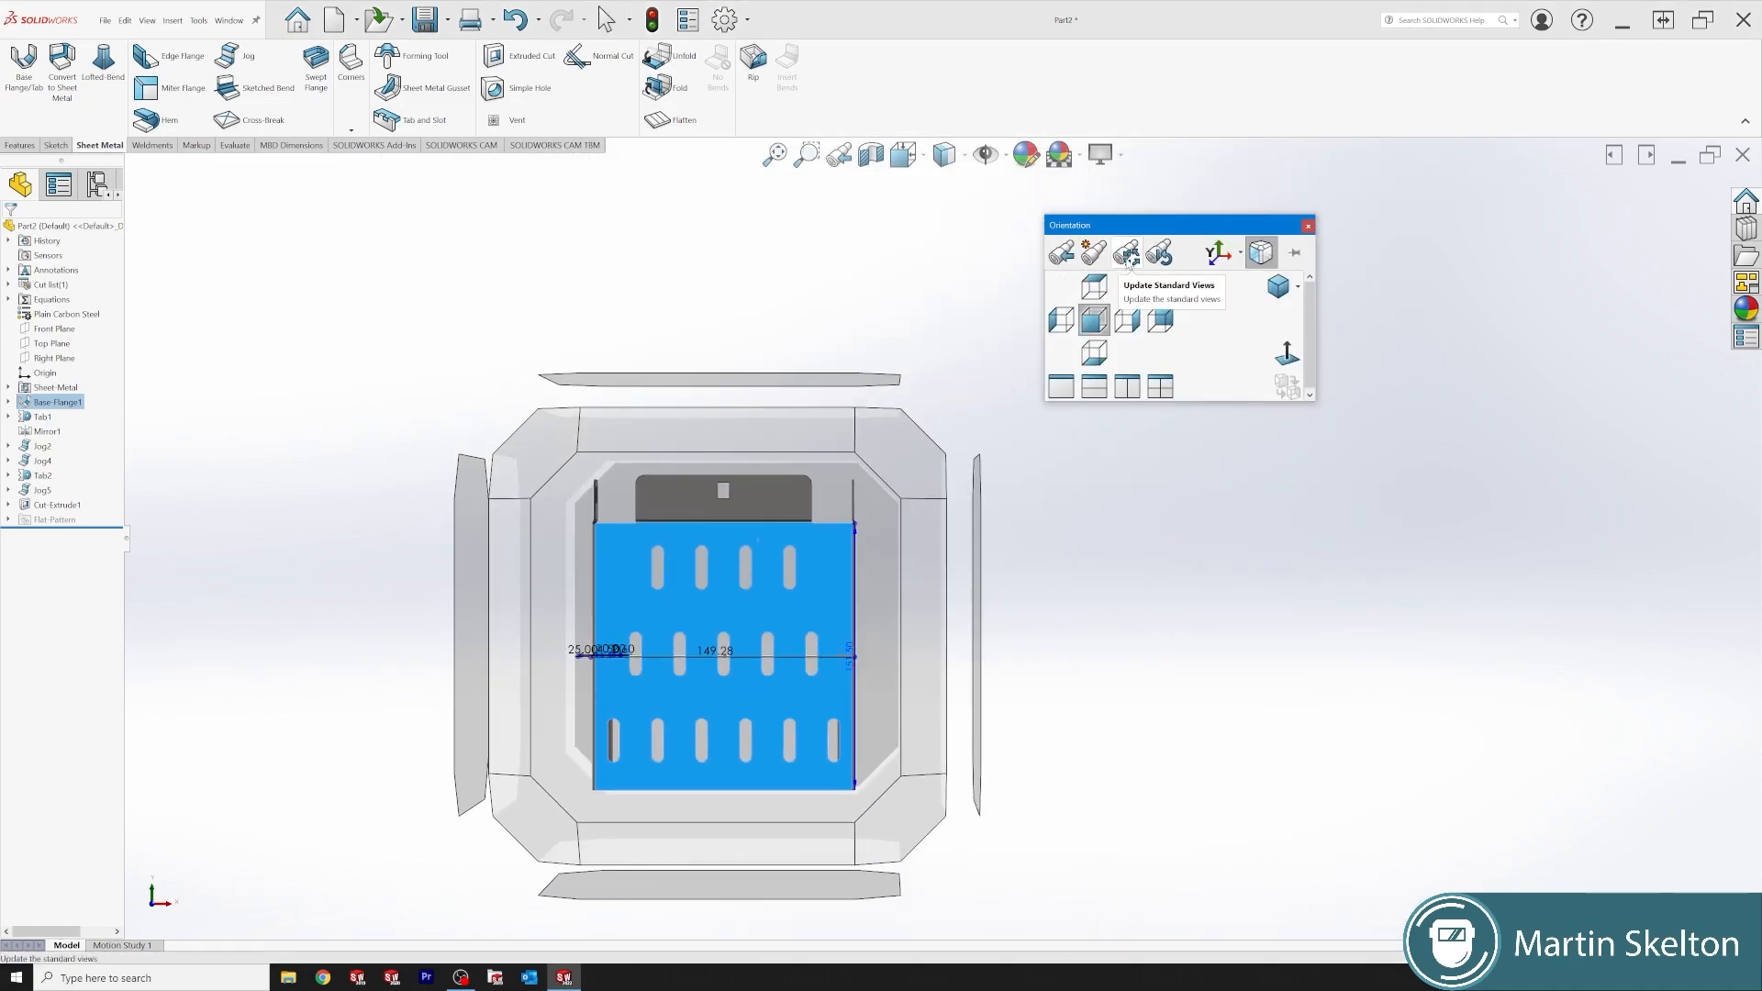
click(1128, 257)
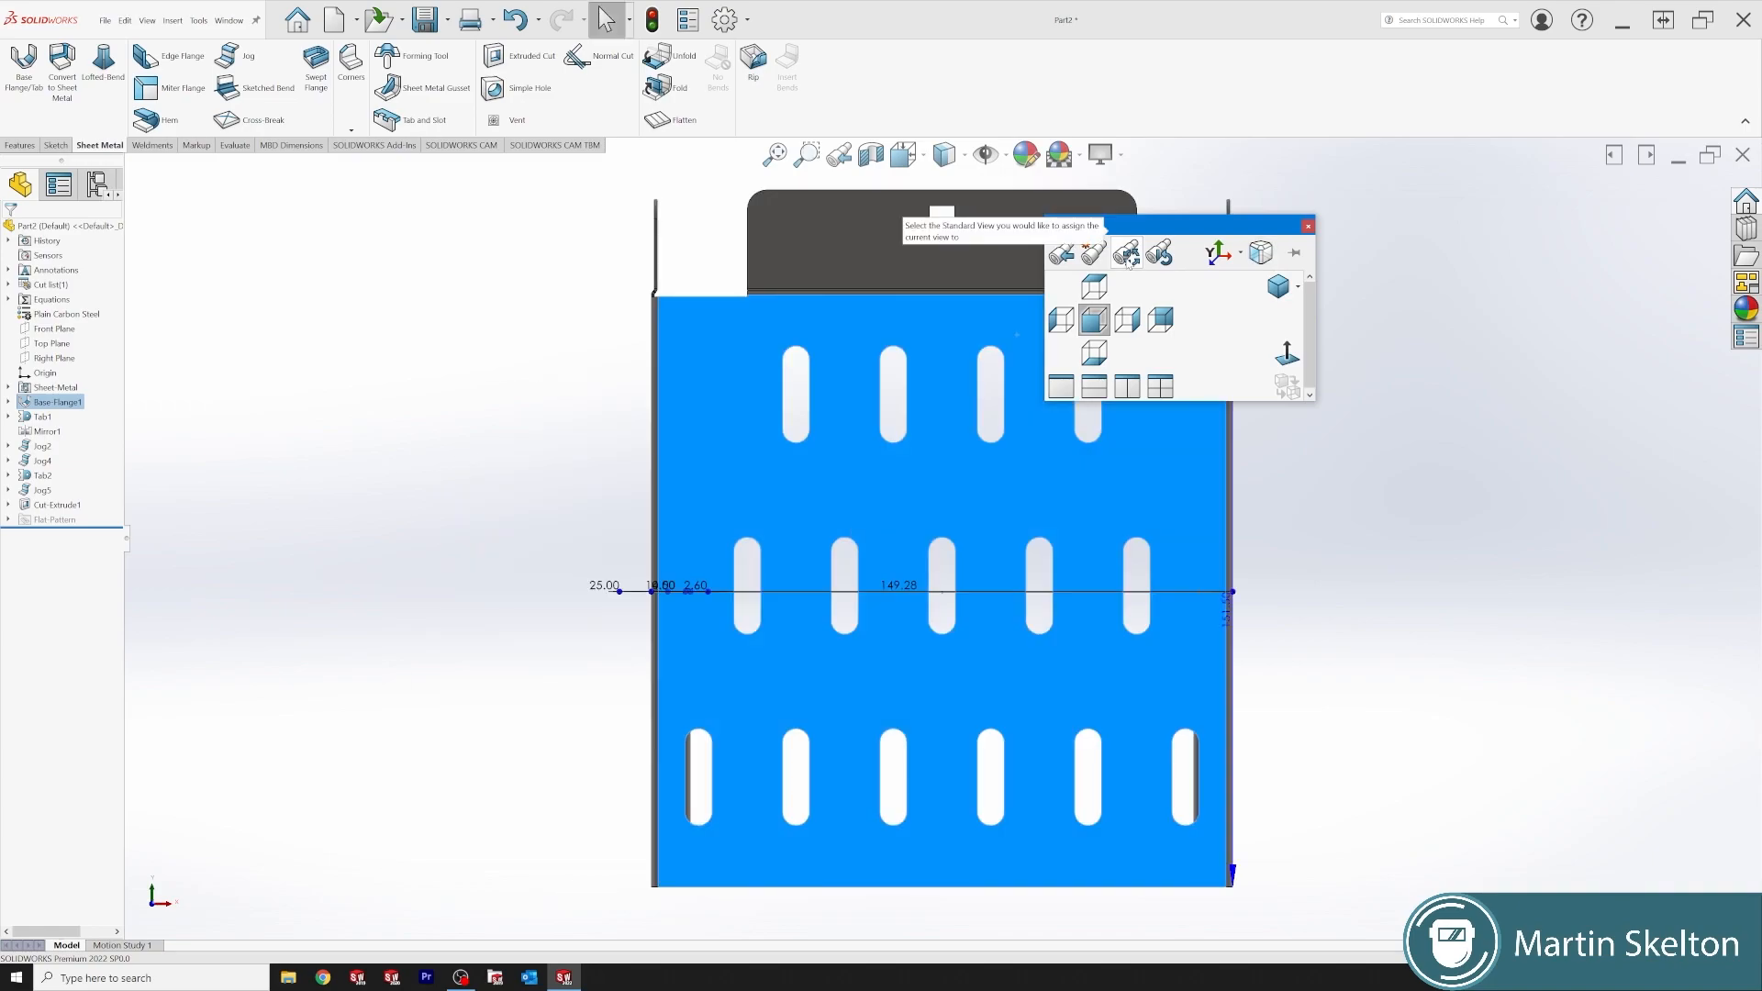
click(1162, 327)
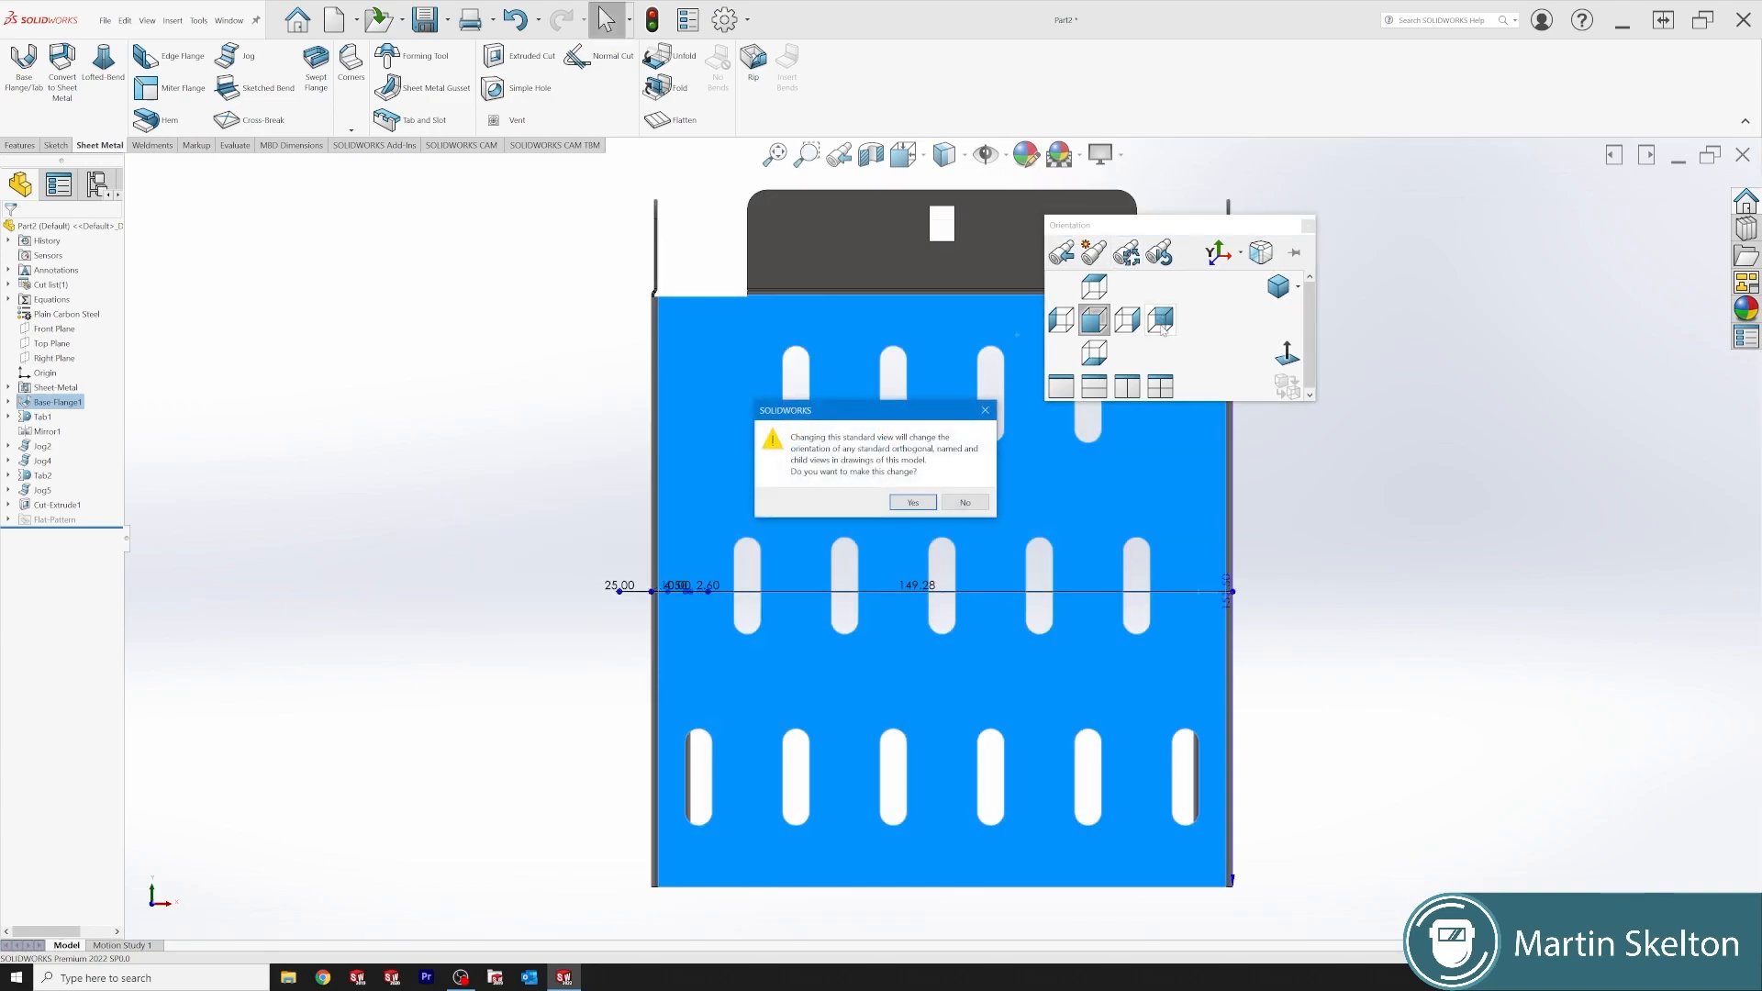
click(903, 508)
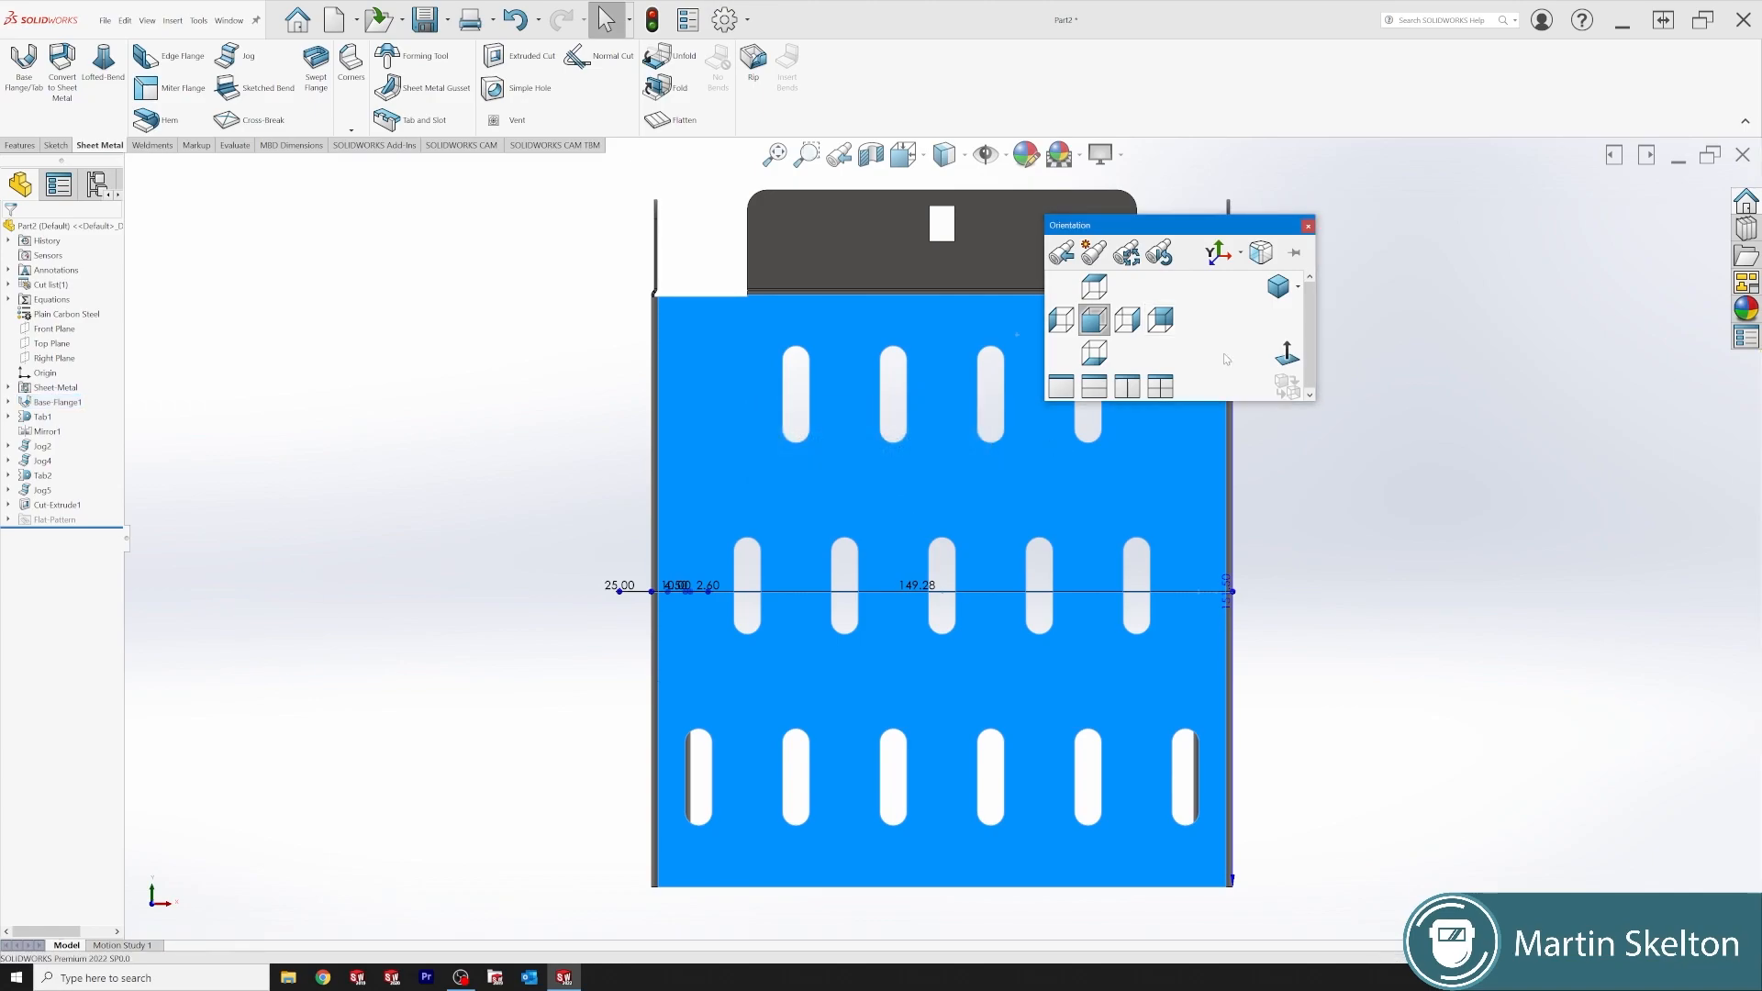
click(1297, 288)
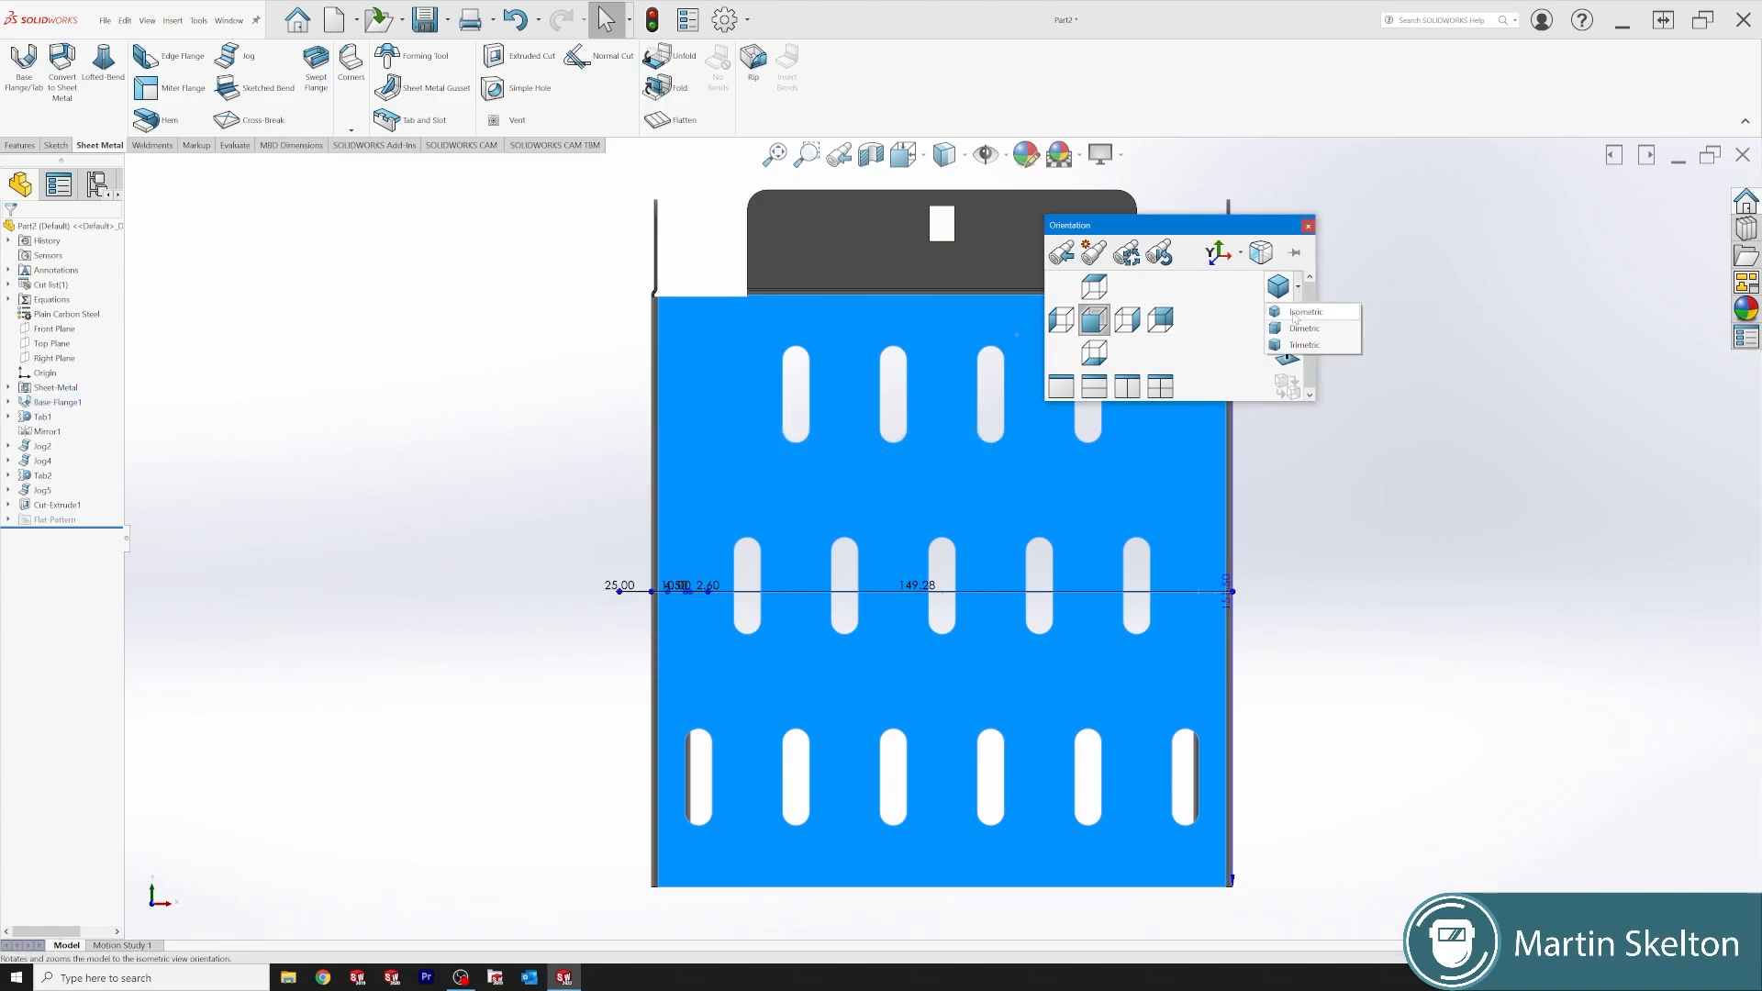
click(1297, 315)
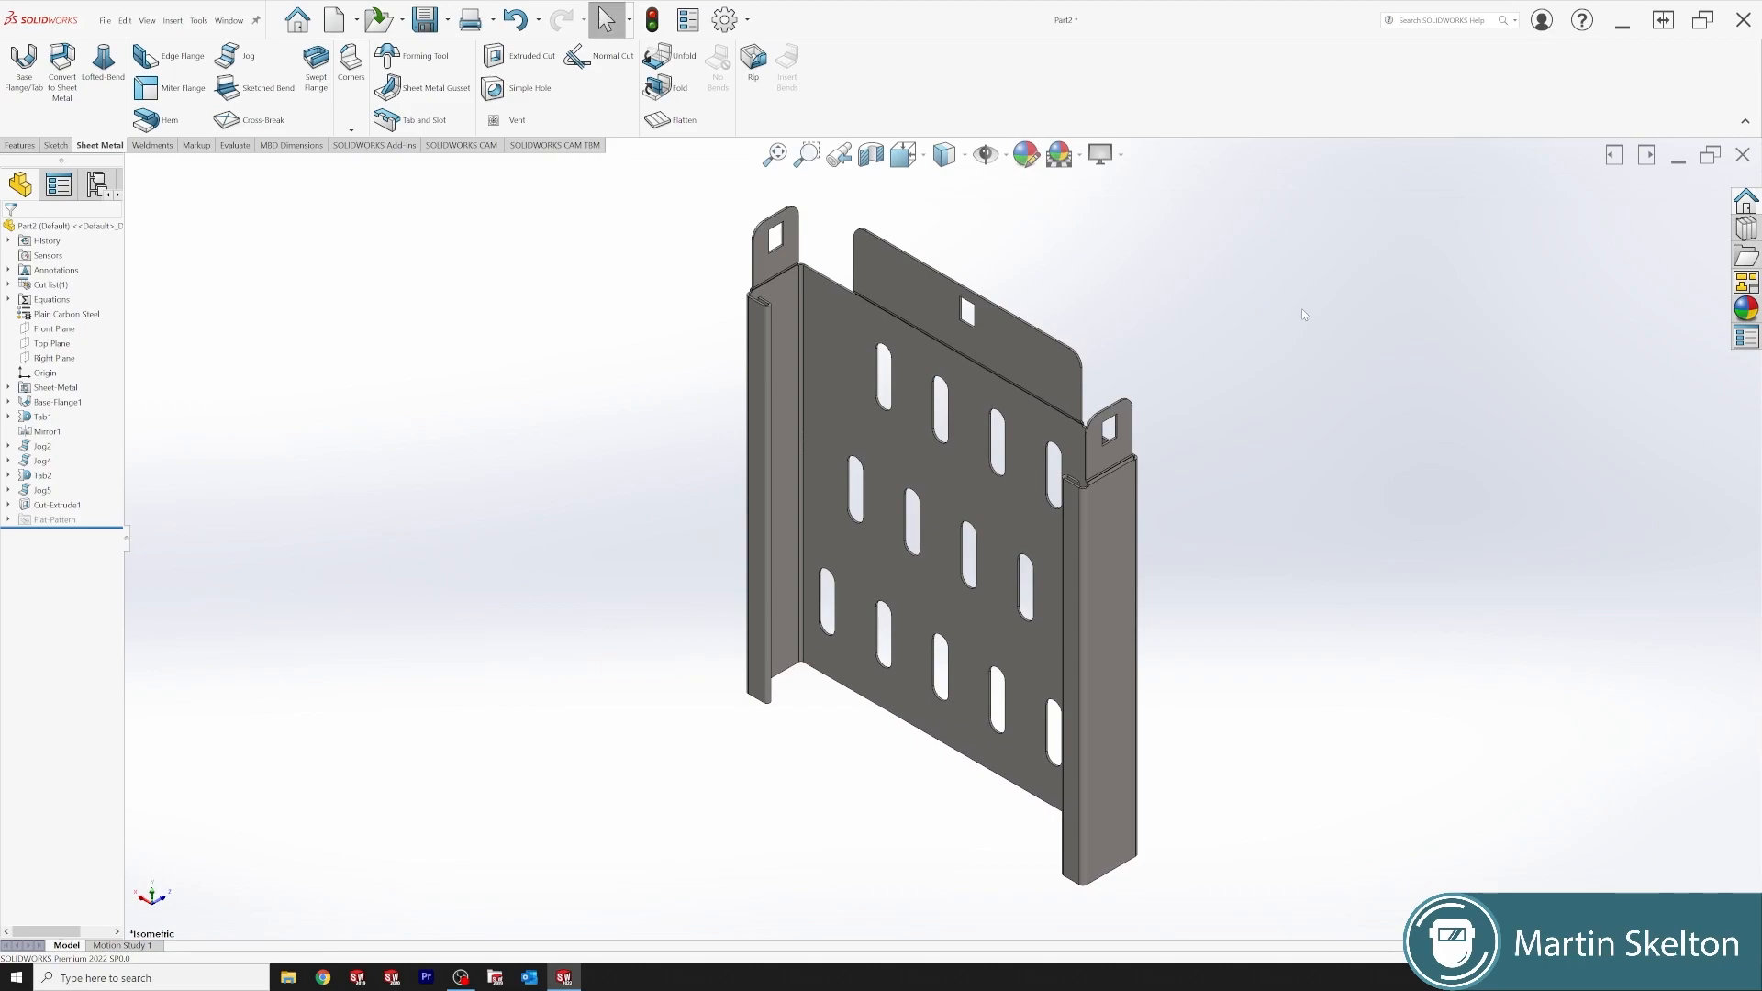